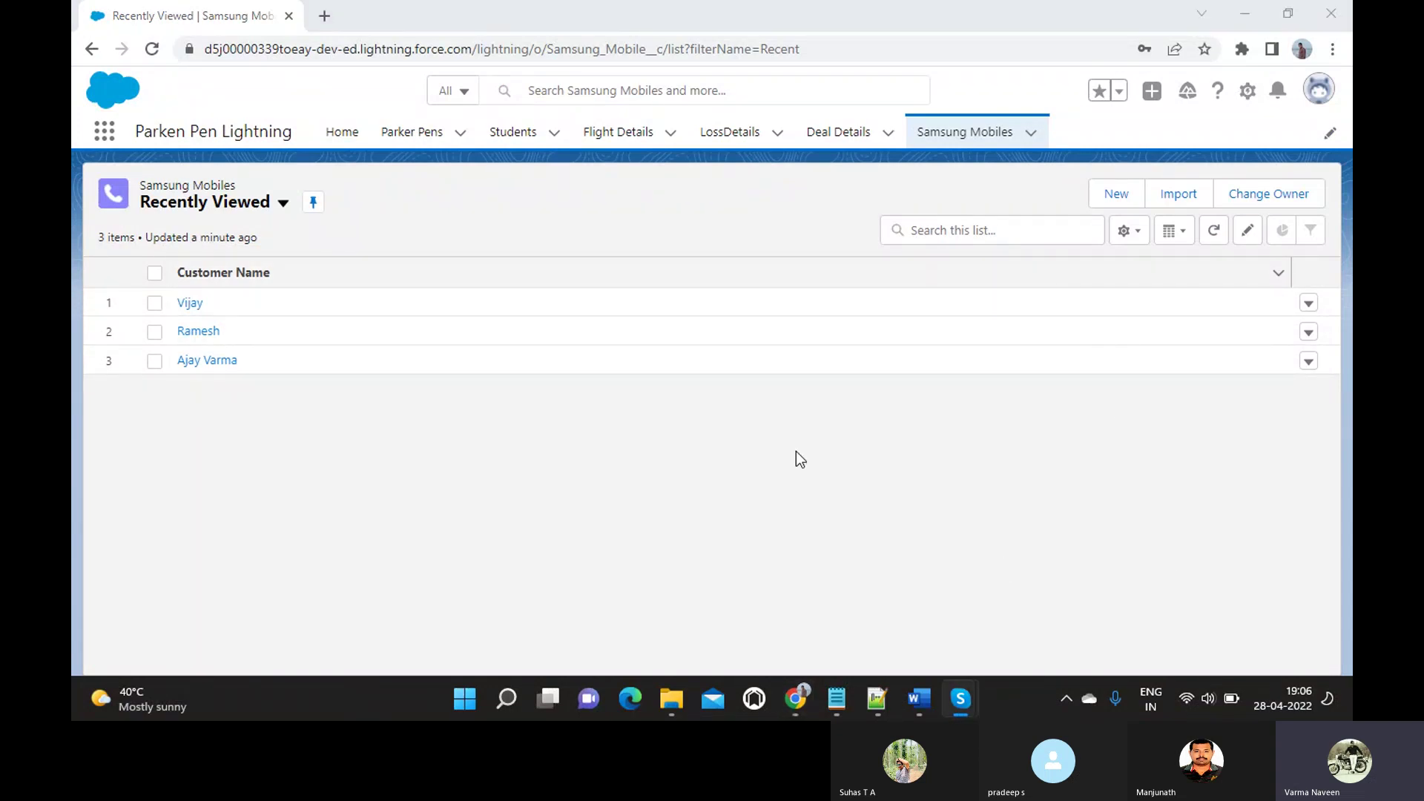
- Open Salesforce Setup for the current app from the Samsung Mobiles list page
left_click(324, 15)
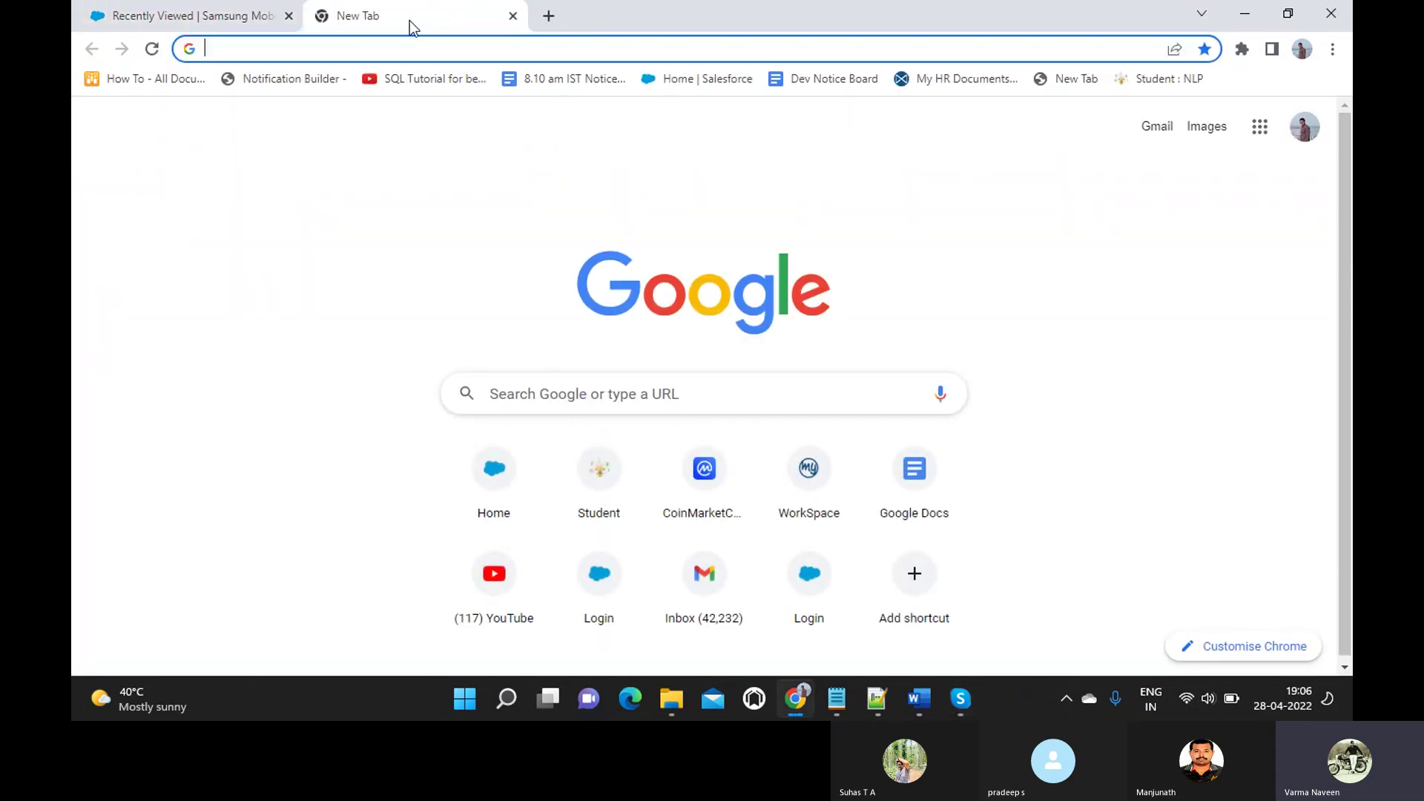
left_click(512, 16)
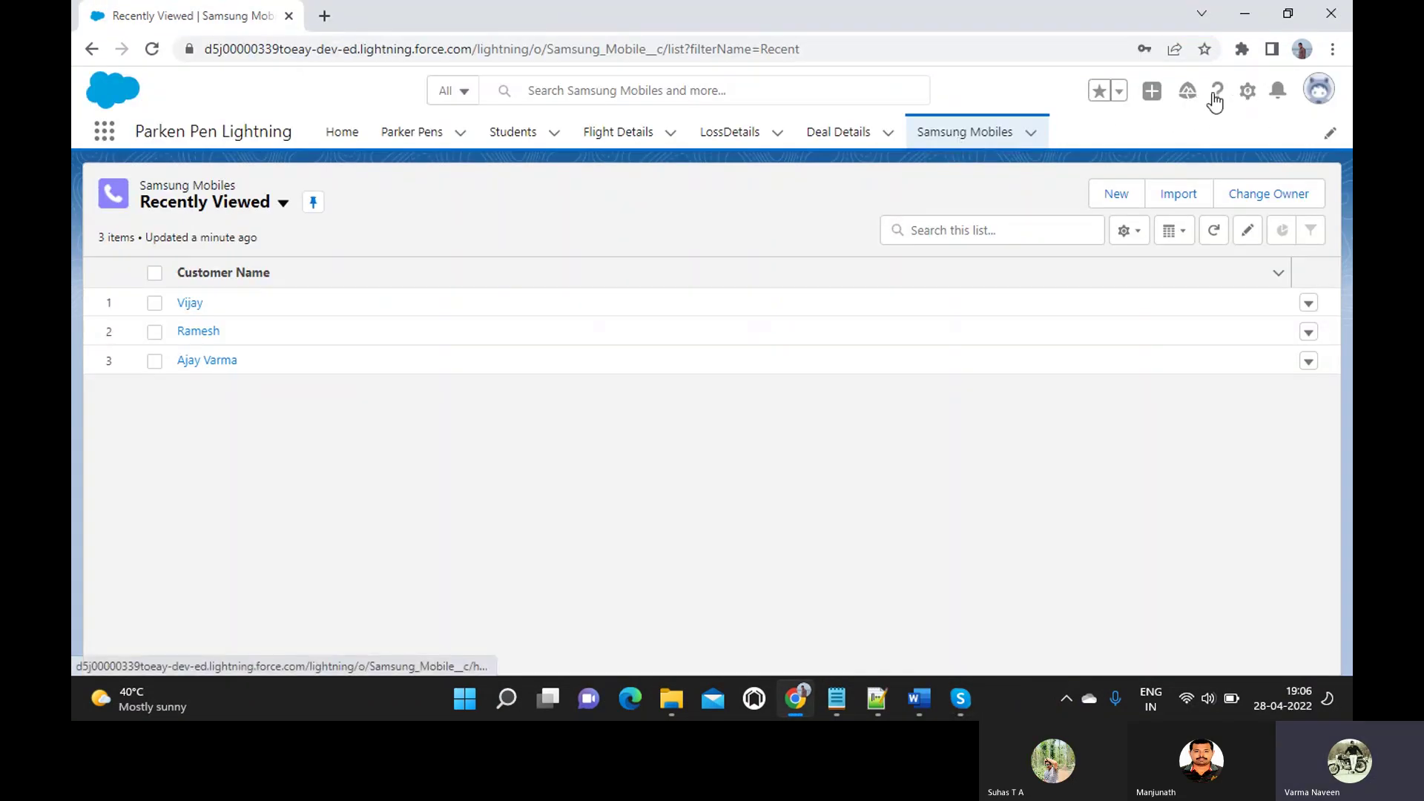
left_click(1247, 91)
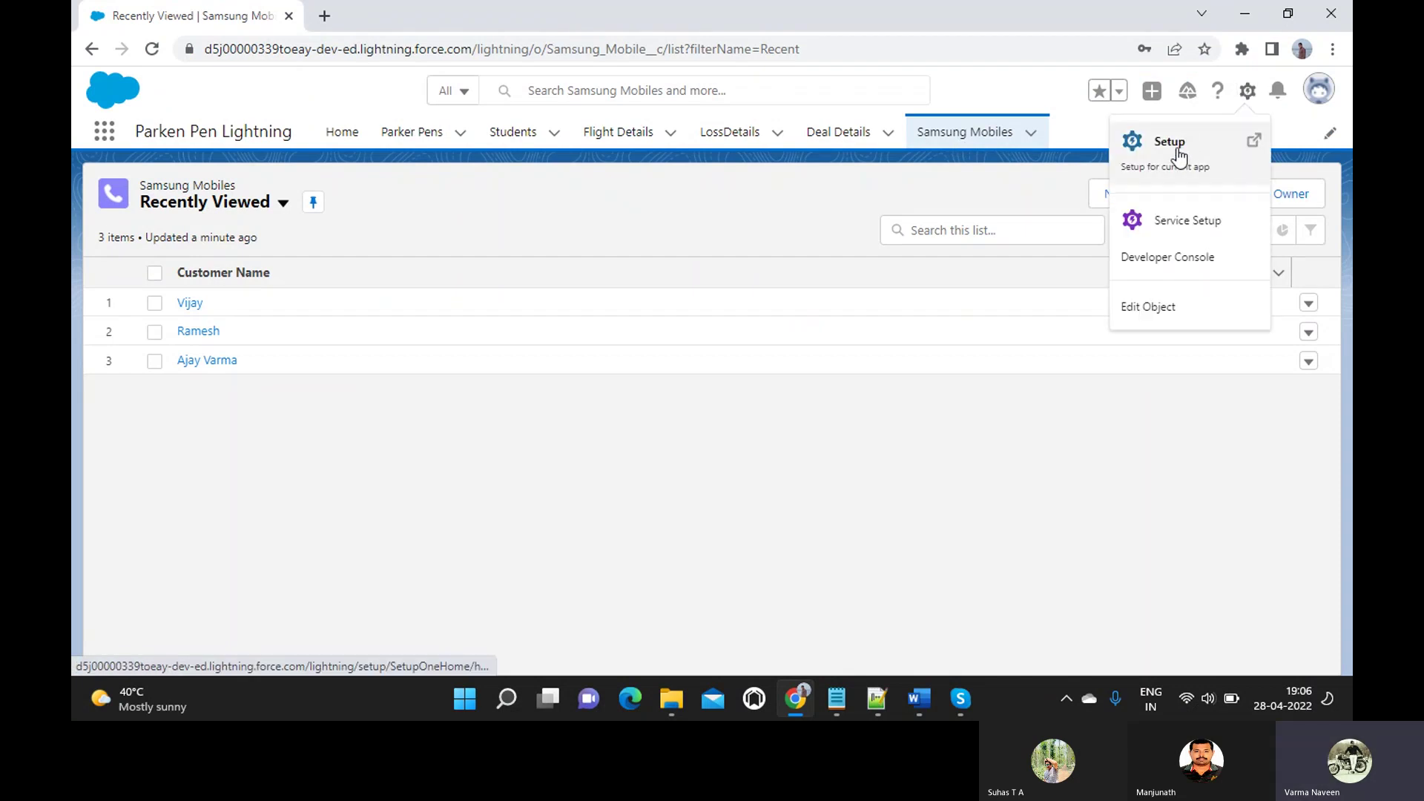
left_click(1175, 151)
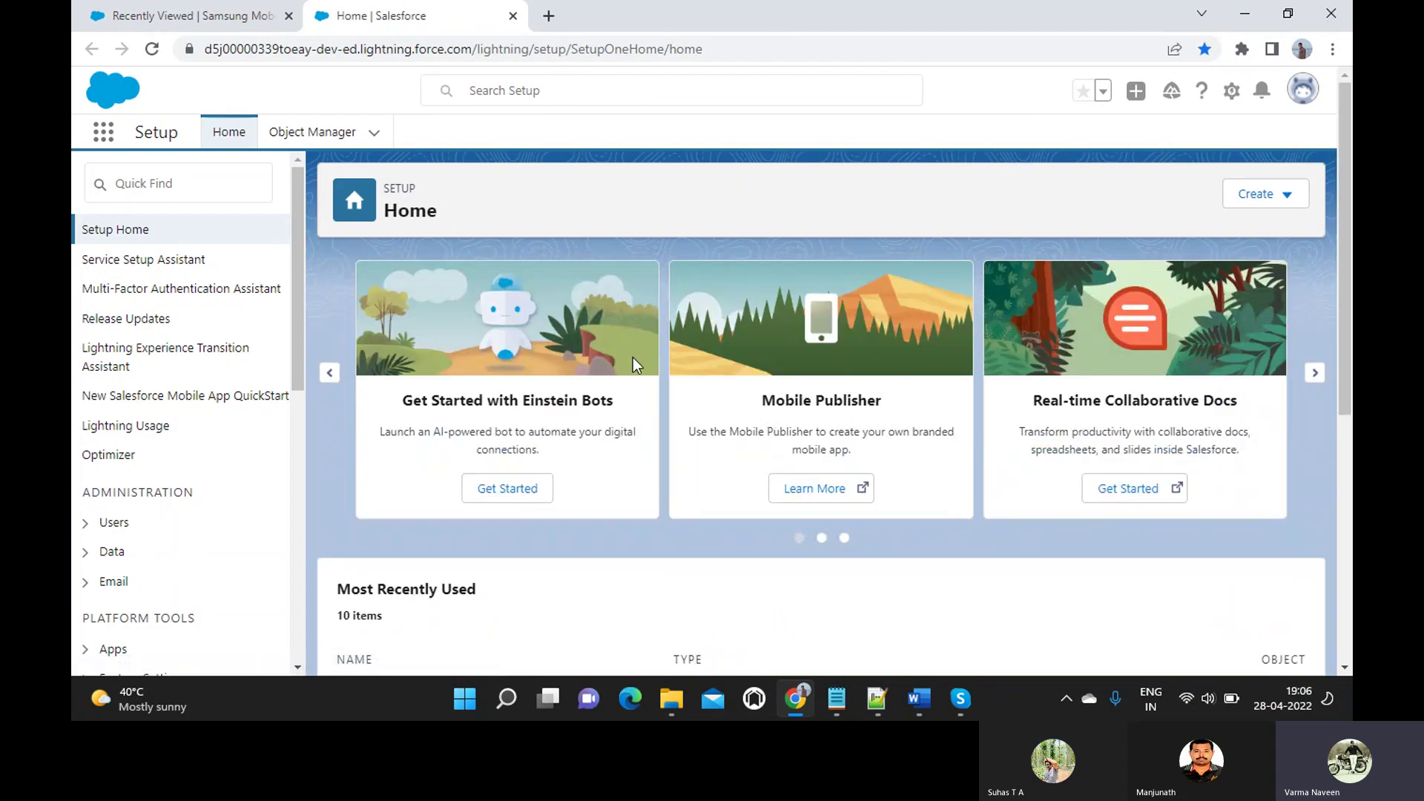
- Look through the Most Recently Used items on the Setup home page
scroll(633, 357, "down", 4)
scroll(633, 358, "down", 5)
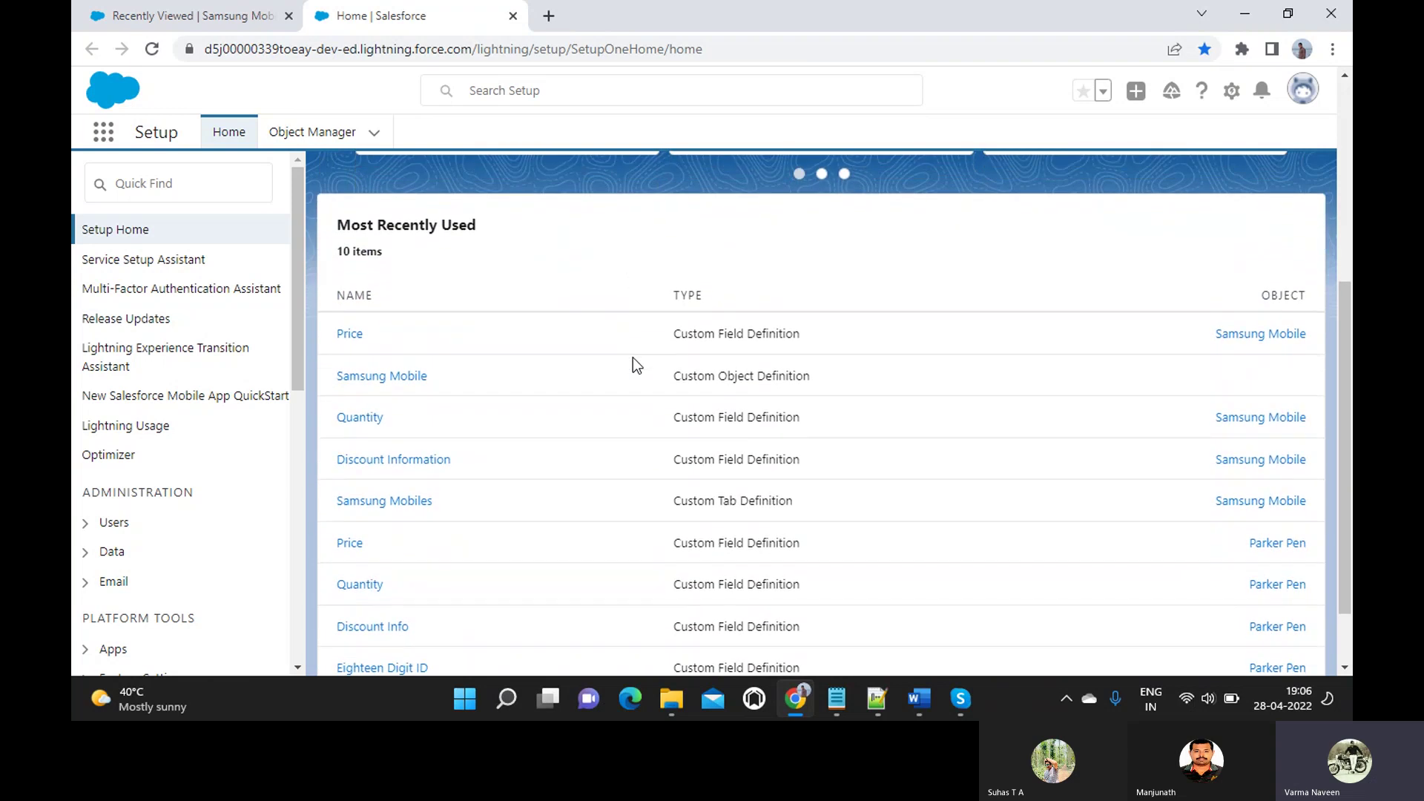
scroll(634, 357, "up", 5)
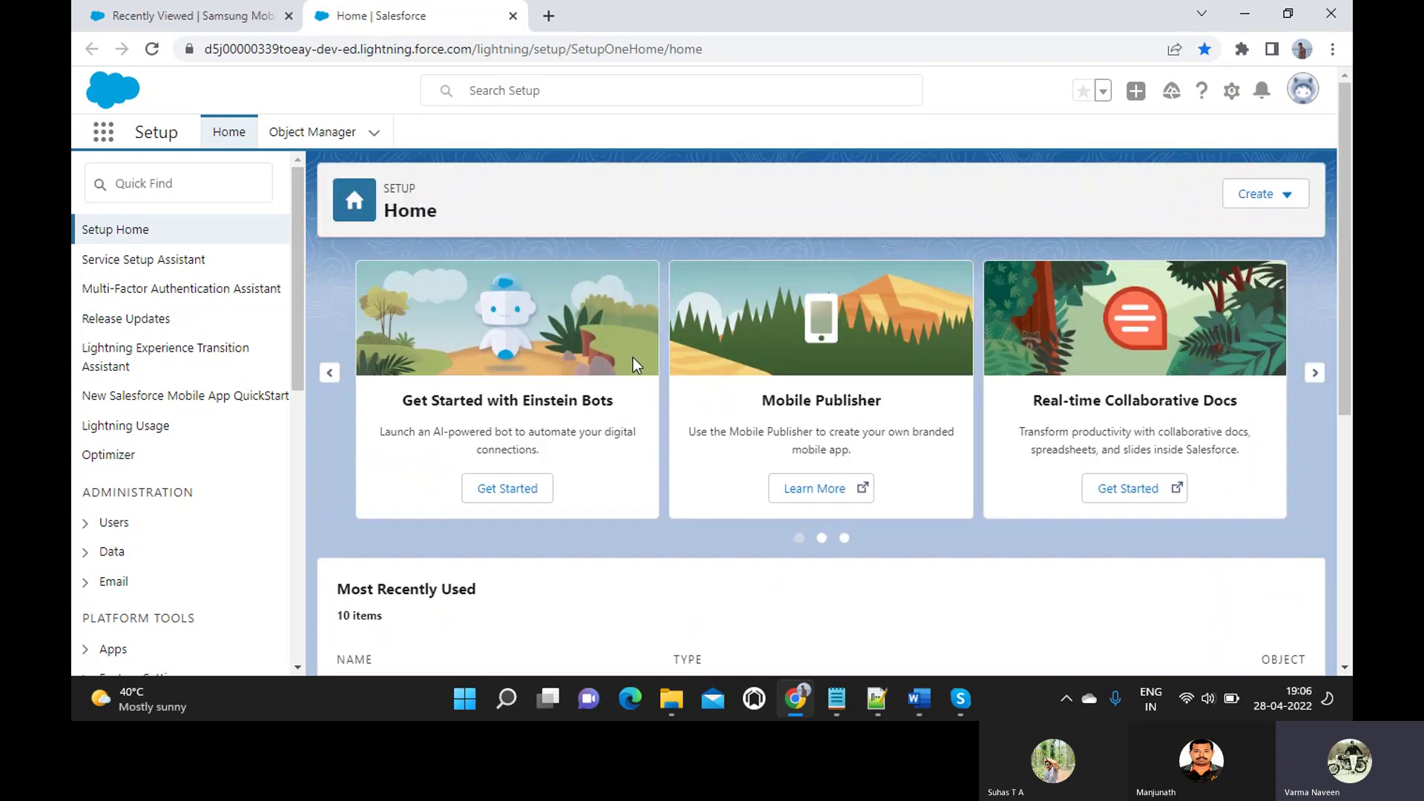
scroll(633, 357, "down", 5)
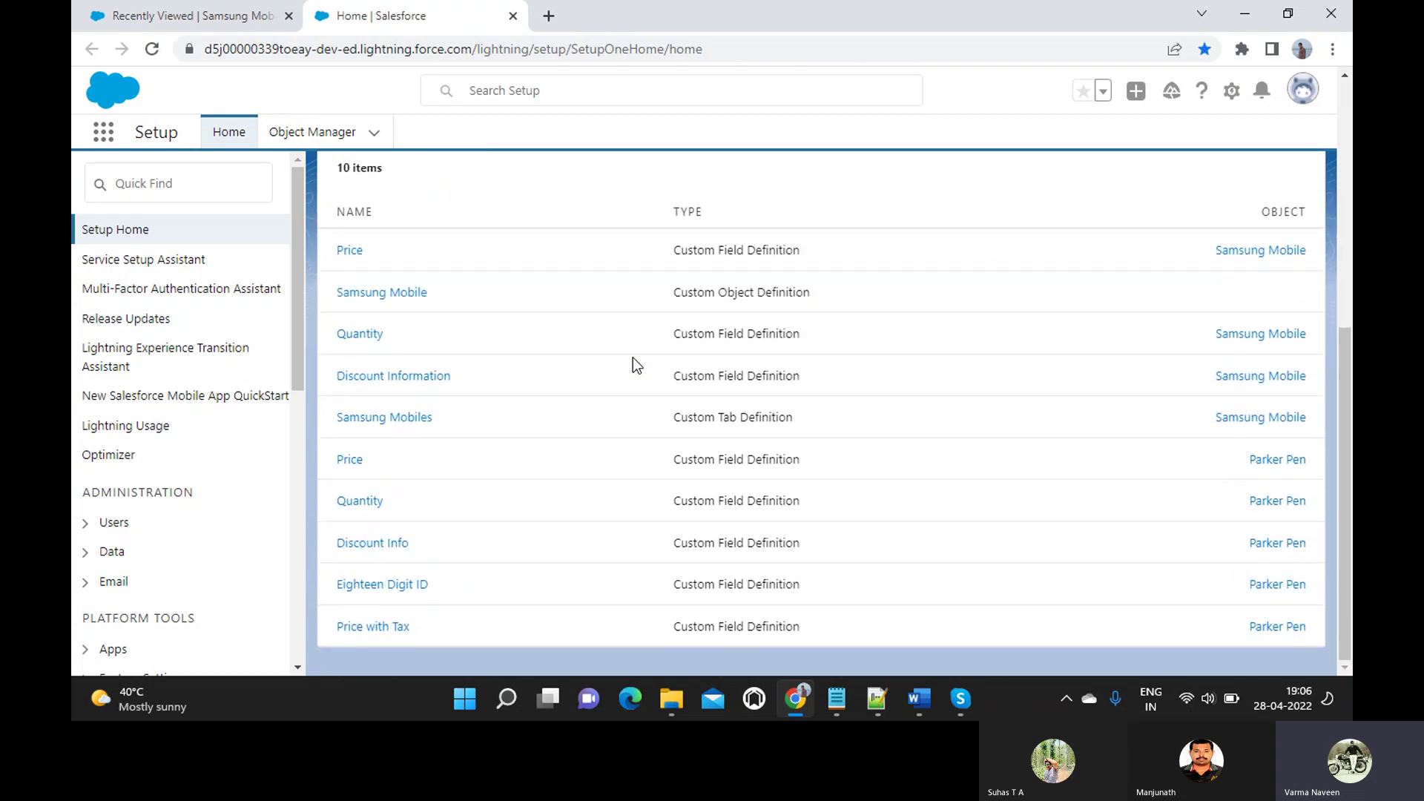
scroll(633, 357, "up", 5)
scroll(633, 358, "down", 5)
scroll(635, 365, "up", 5)
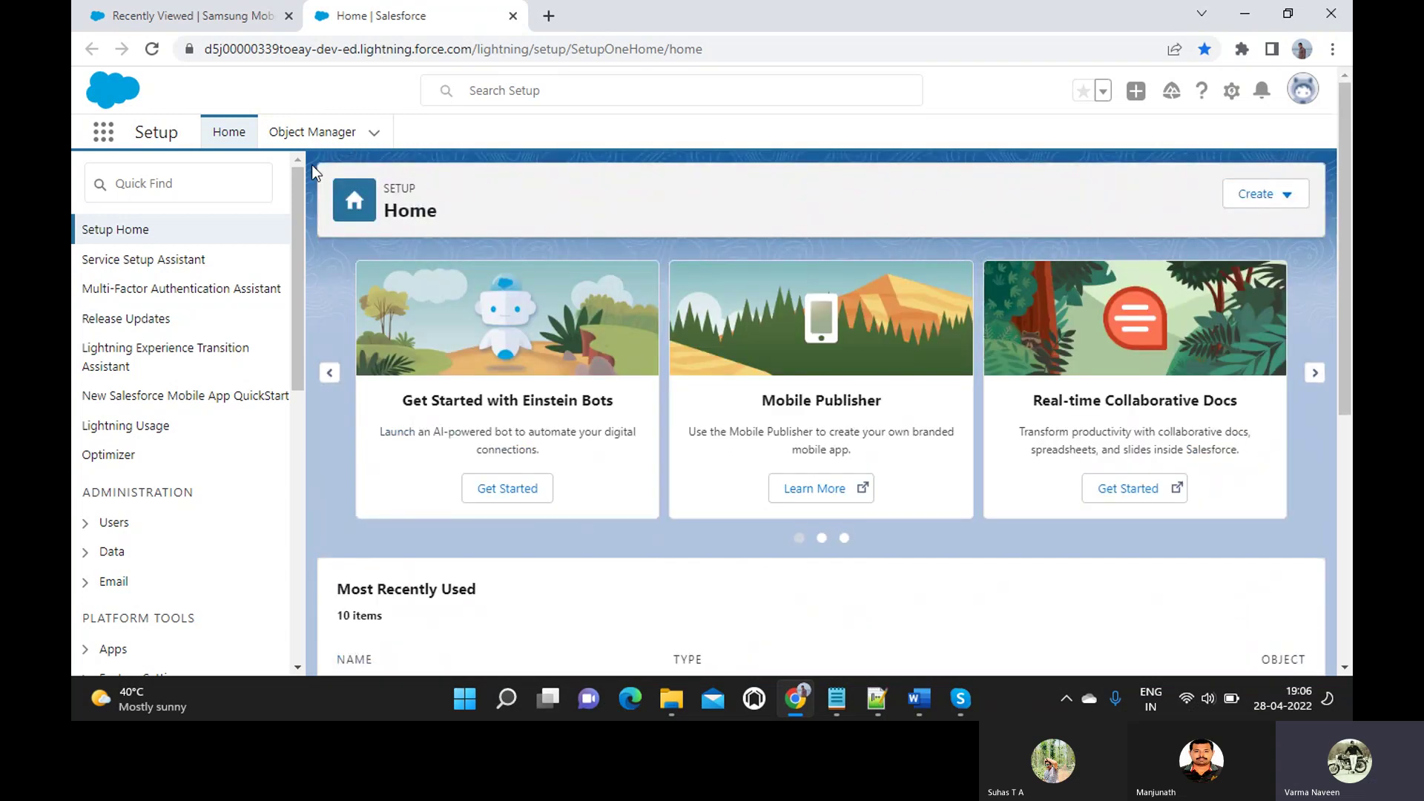
- Find Process Builder in Setup with the search text "Process B" and open its list of processes
left_click(242, 182)
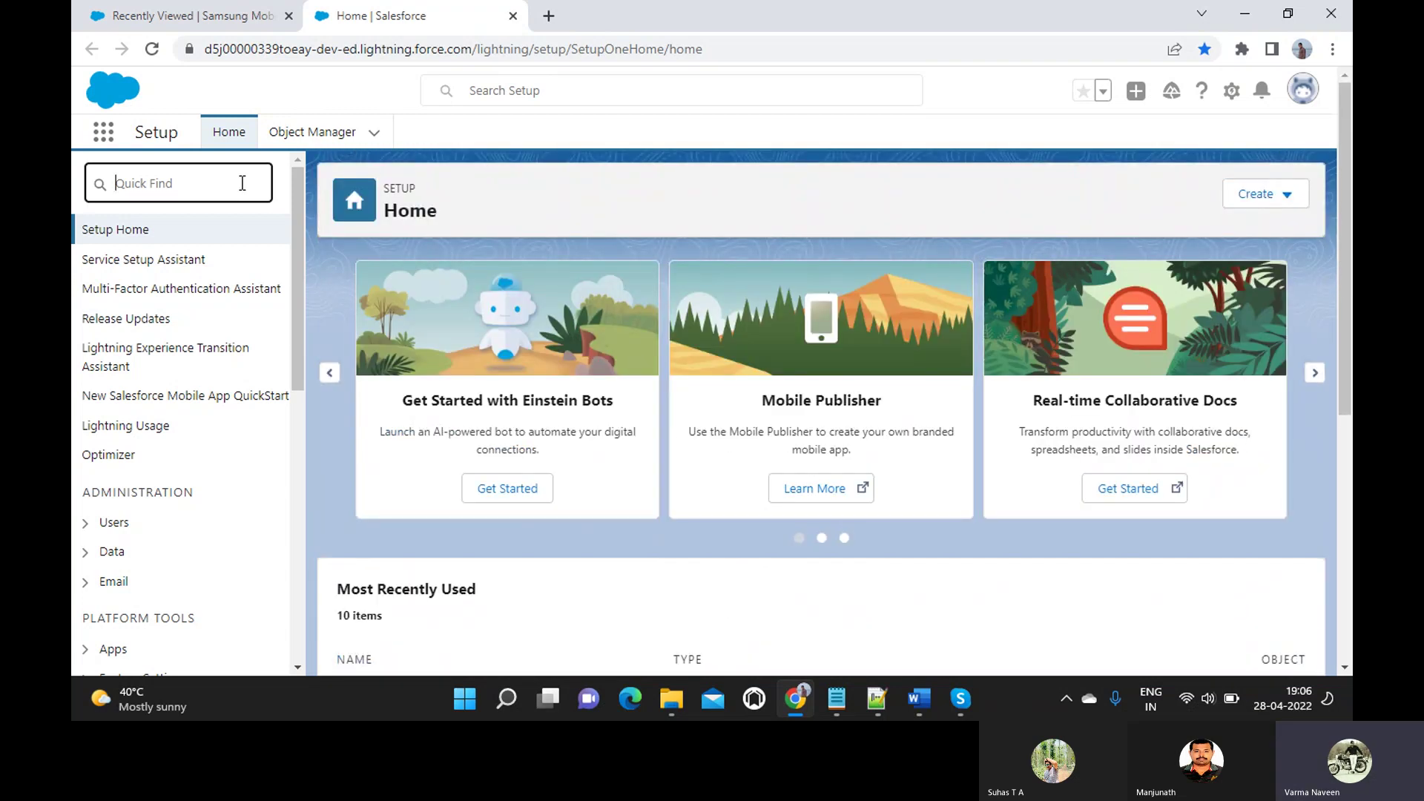
type("Process")
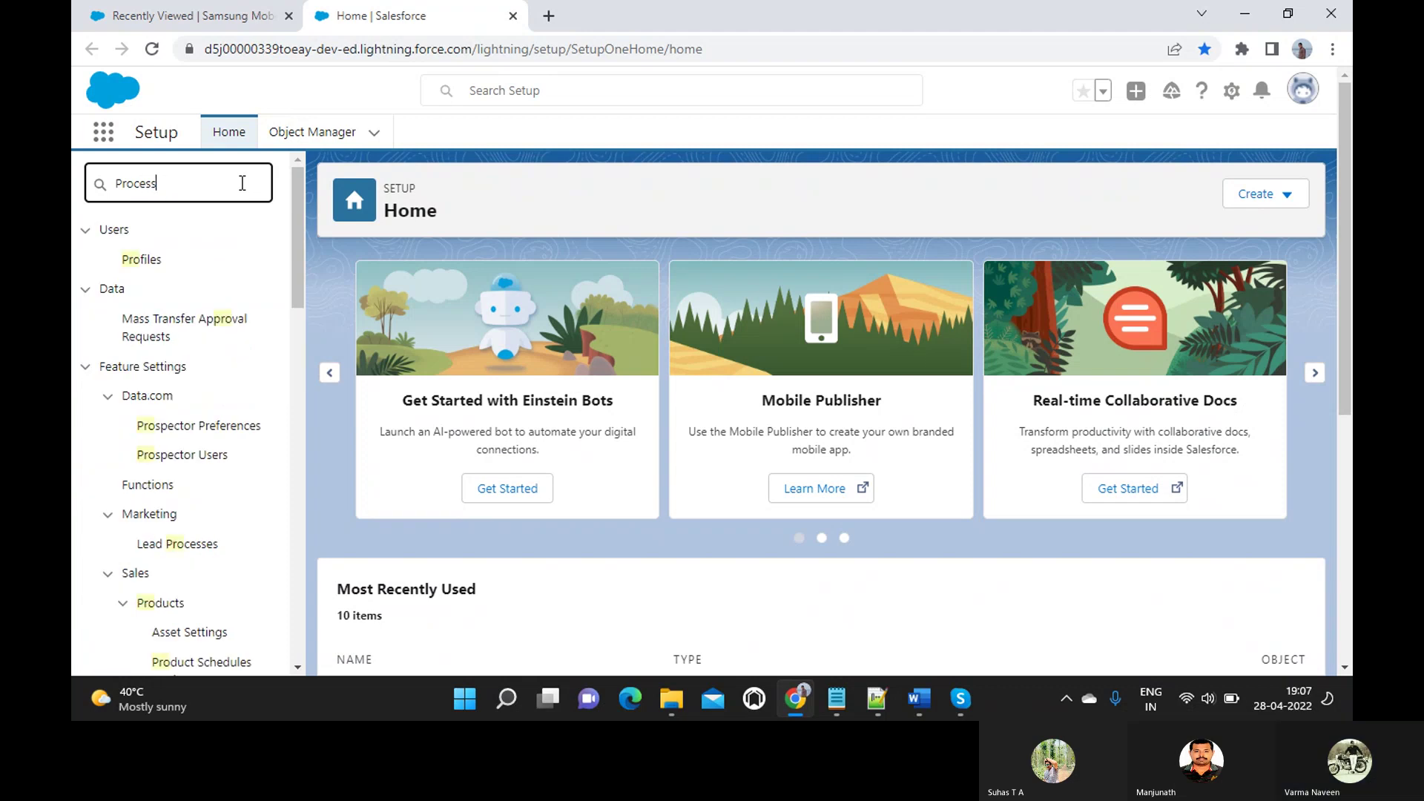
type(" B")
left_click(158, 267)
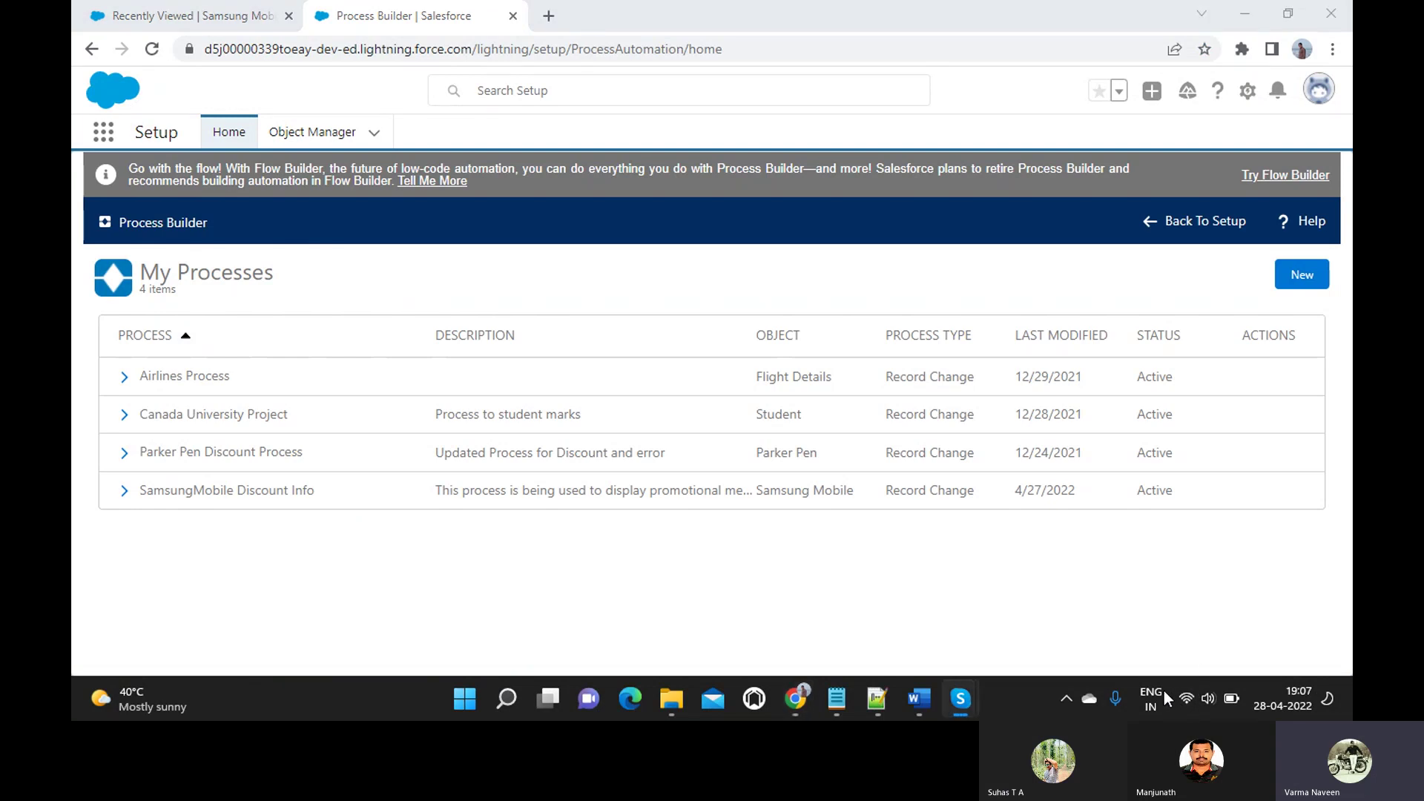
- Expand the Parker Pen Discount Process versions and delete the inactive Version 1
left_click(122, 455)
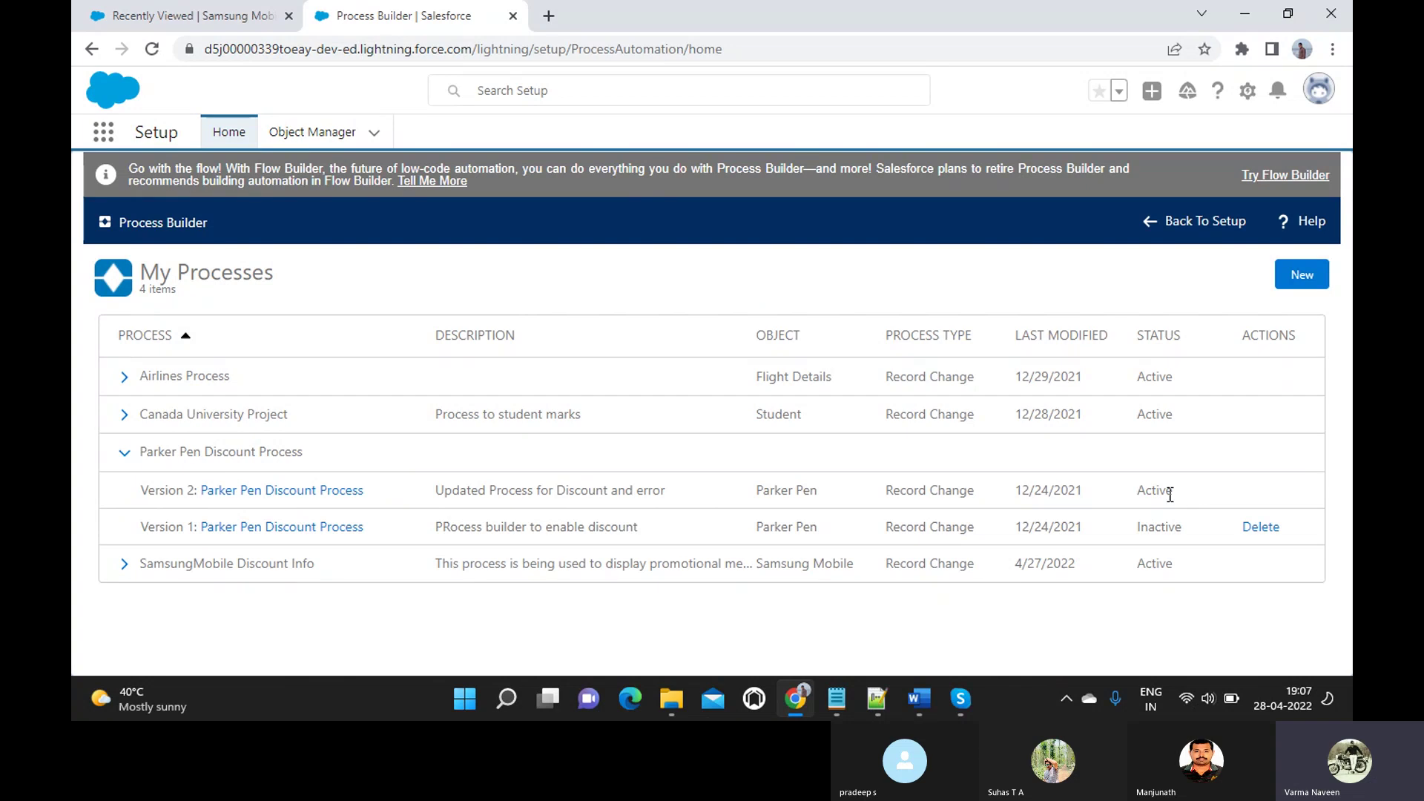
left_click_drag(1180, 499, 744, 487)
left_click_drag(642, 478, 90, 491)
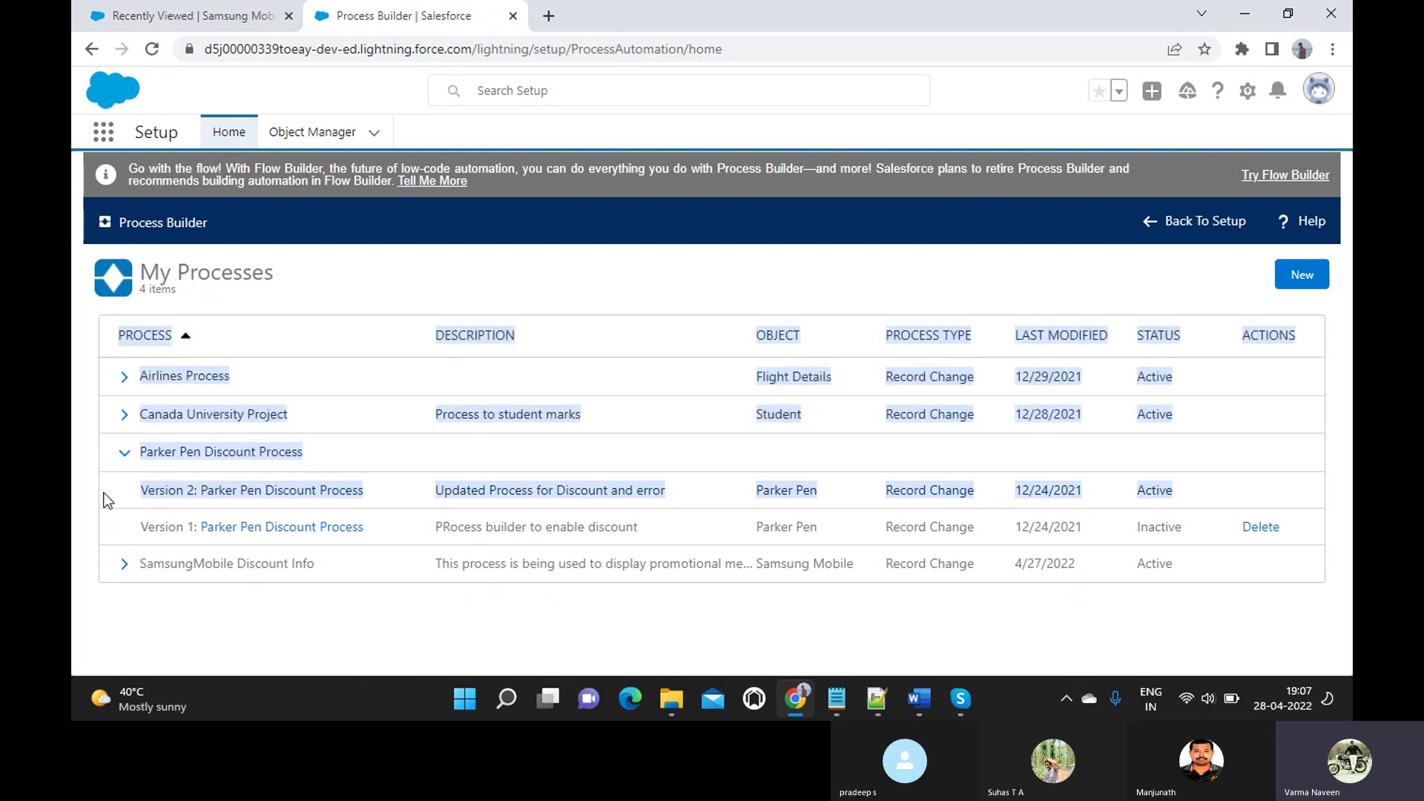
left_click(109, 492)
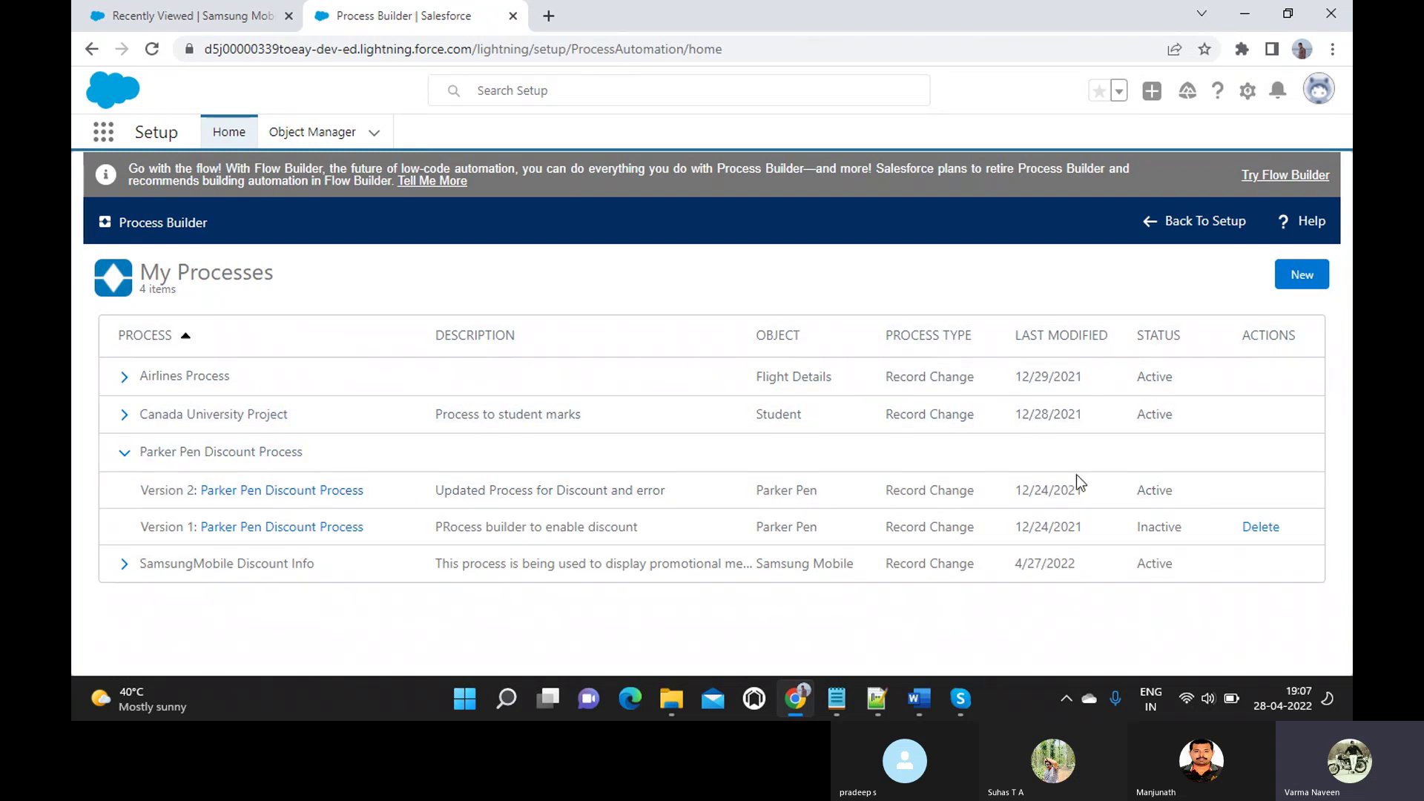
left_click(1261, 527)
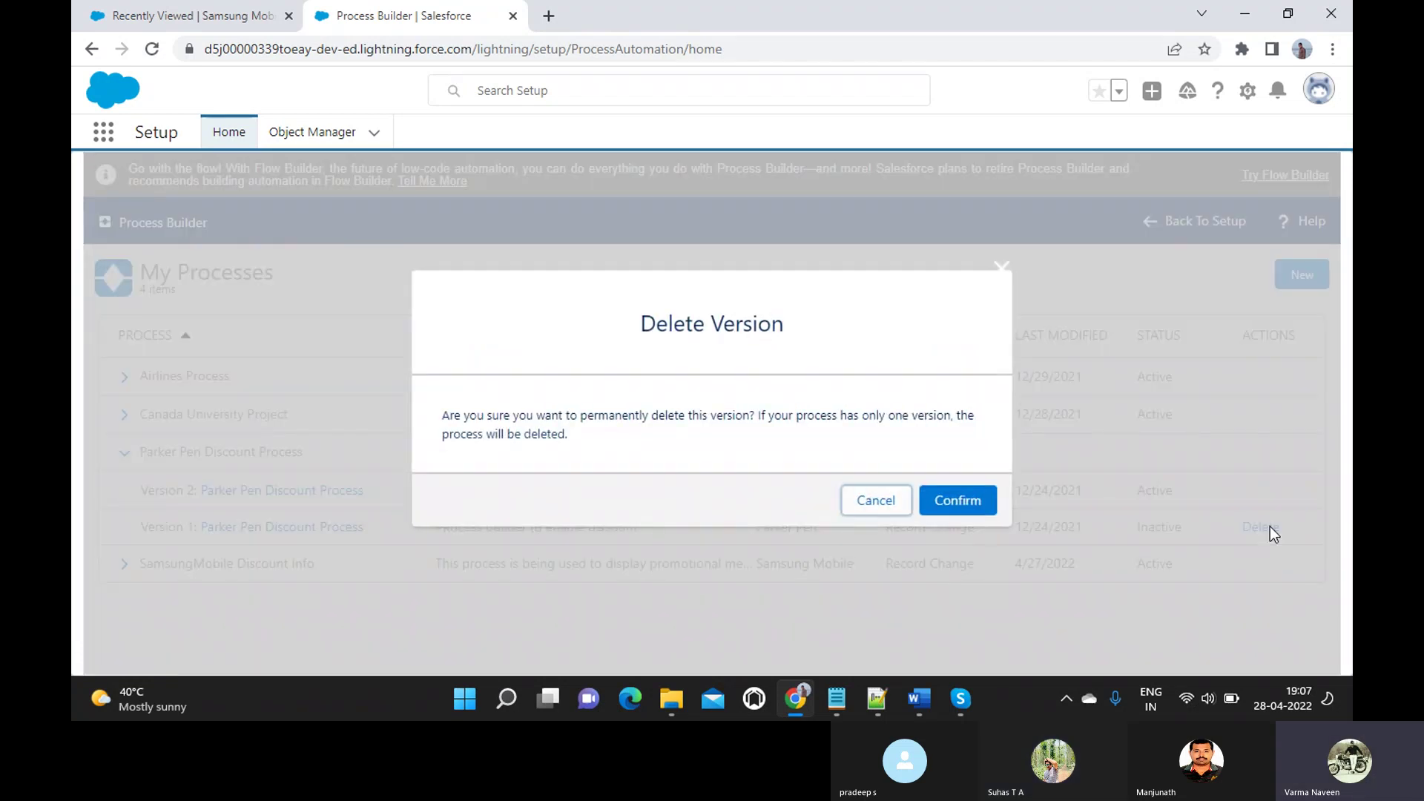
left_click(945, 499)
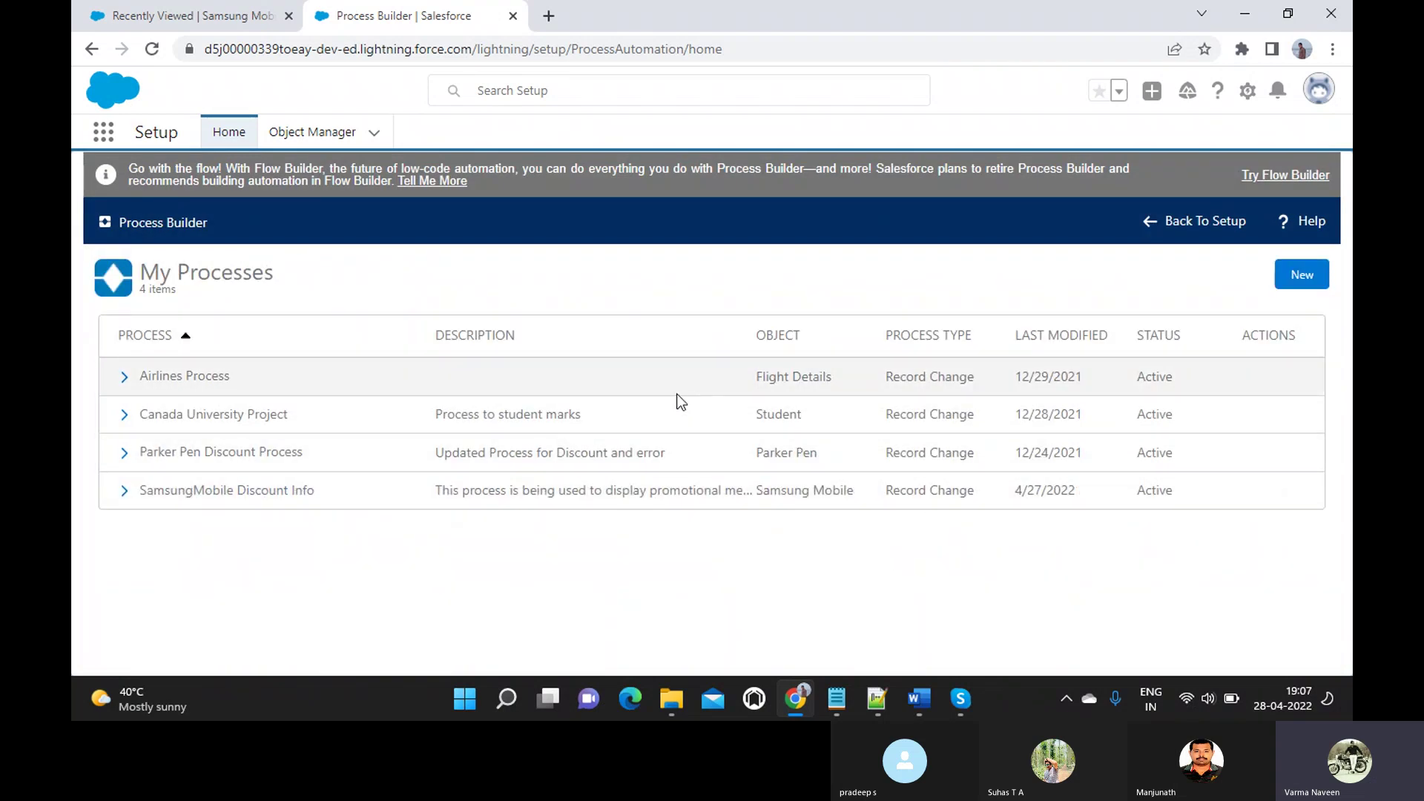
- Expand the Canada University Project versions and delete the inactive Version 1
left_click(125, 417)
scroll(635, 531, "down", 1)
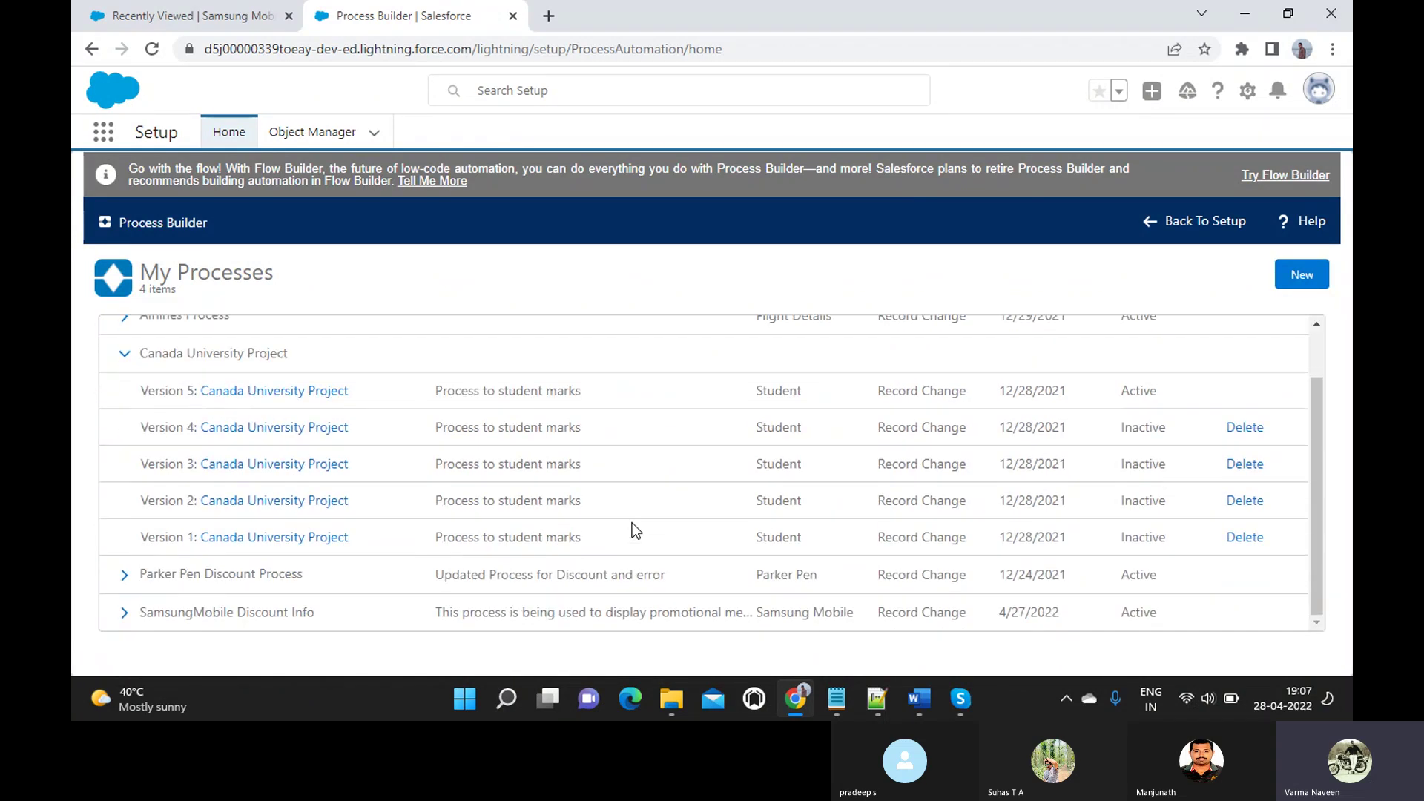
left_click(1237, 539)
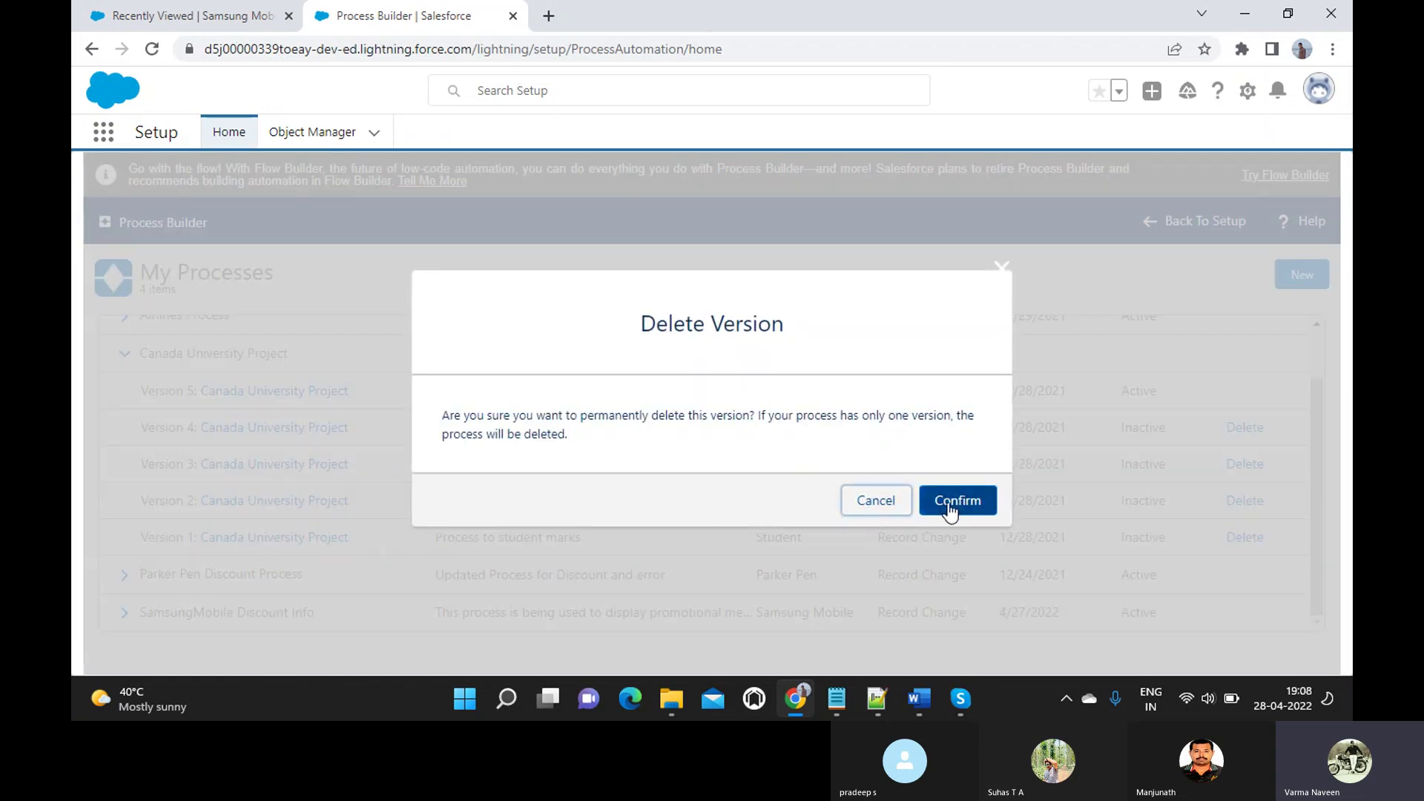
left_click(949, 508)
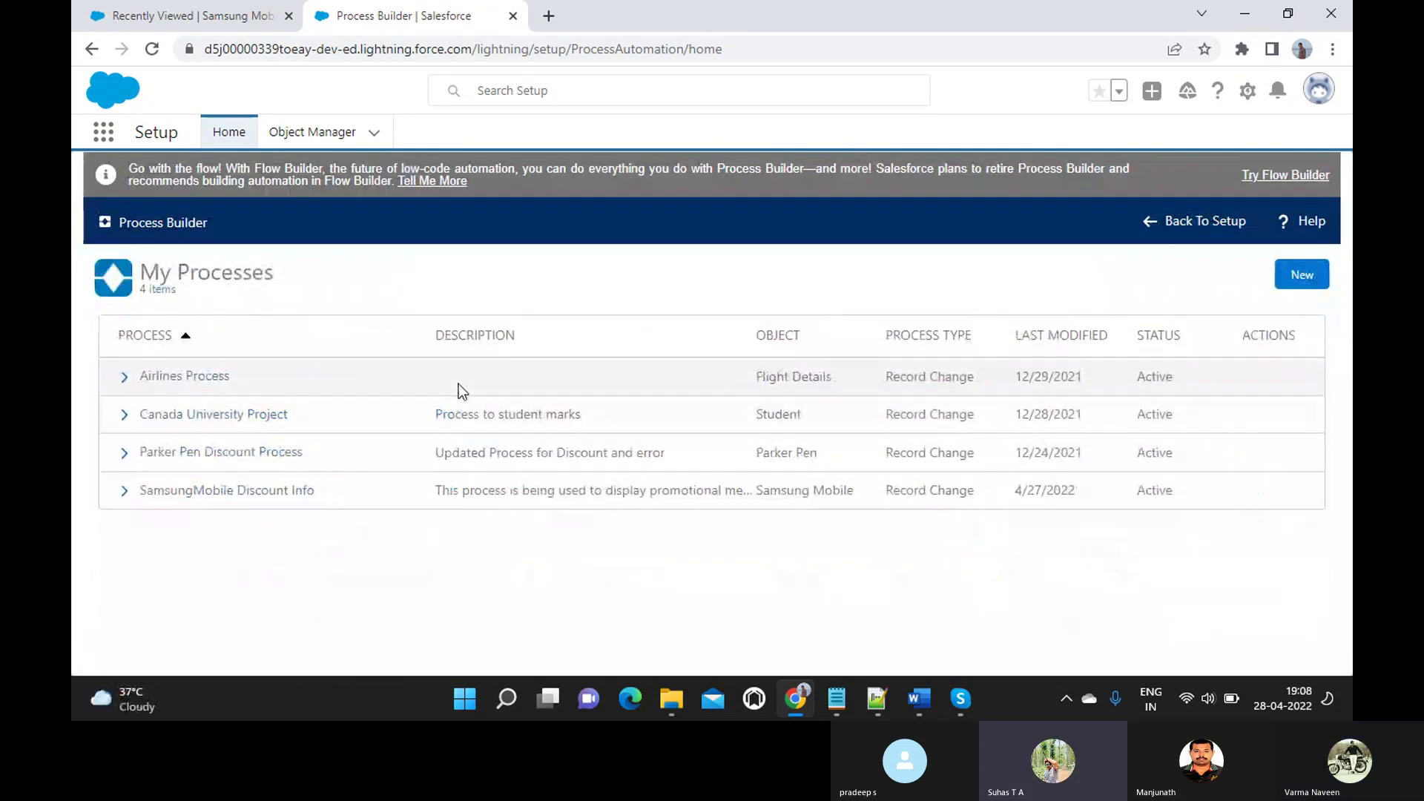
- View the flow of the Airlines Process Version 9 and return to the Setup home page
left_click(124, 377)
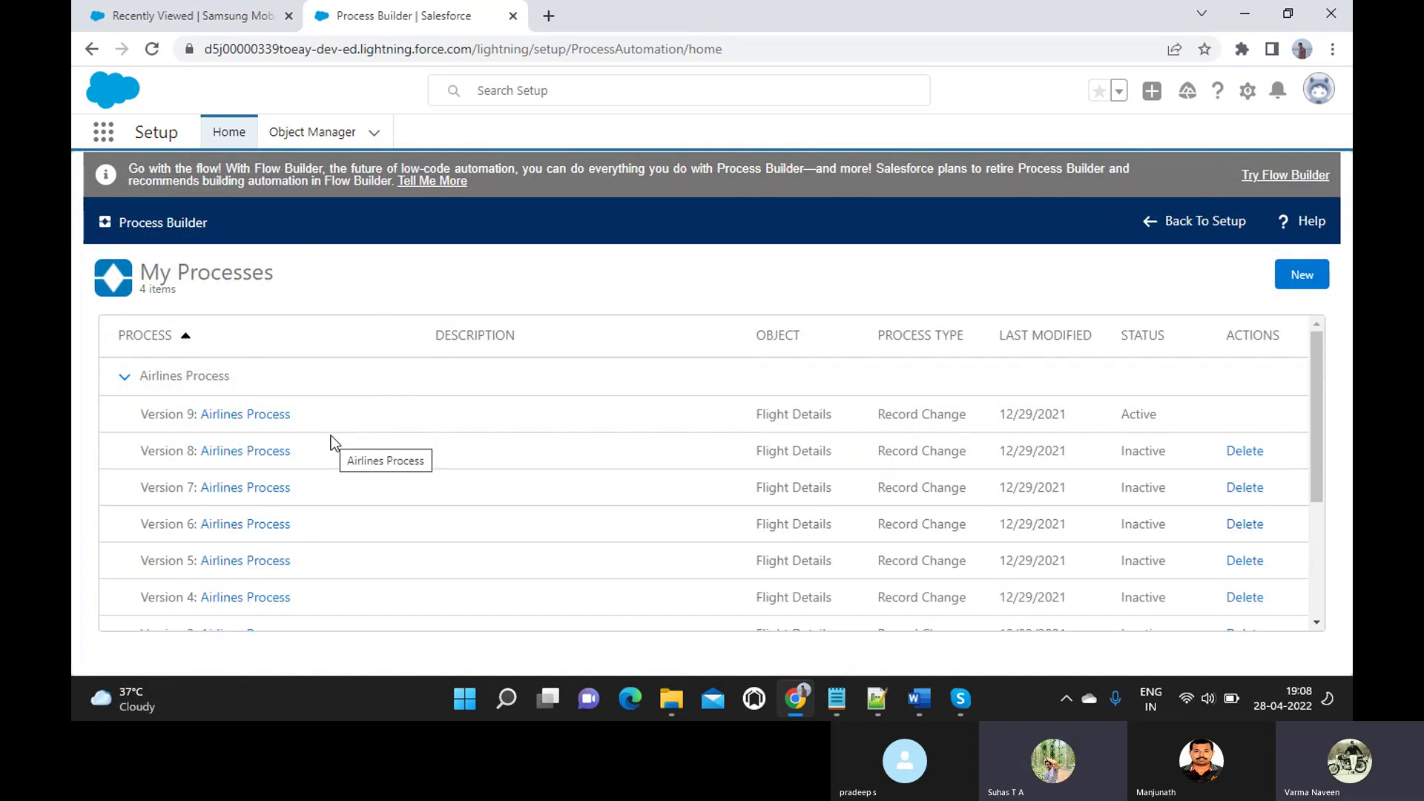
left_click(239, 421)
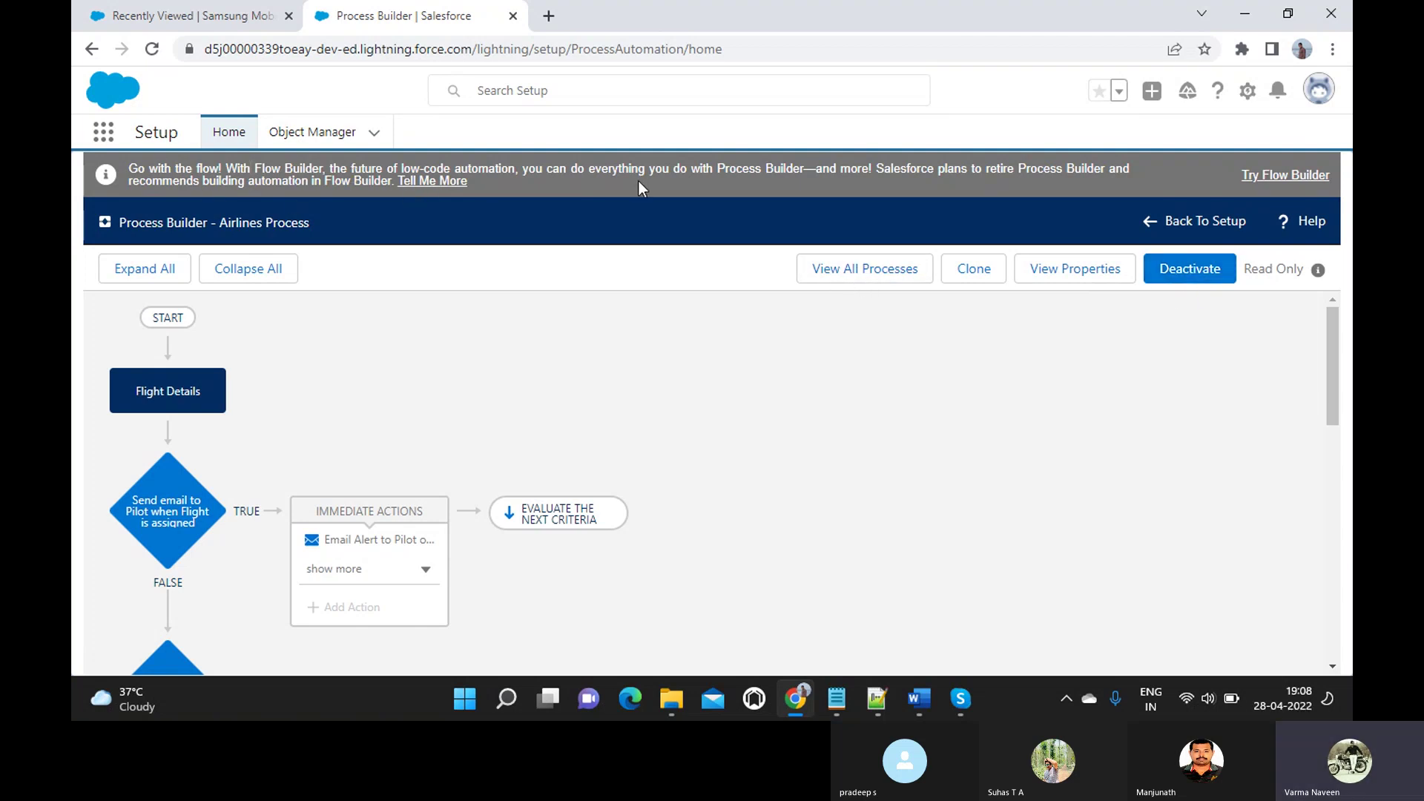
left_click(1180, 227)
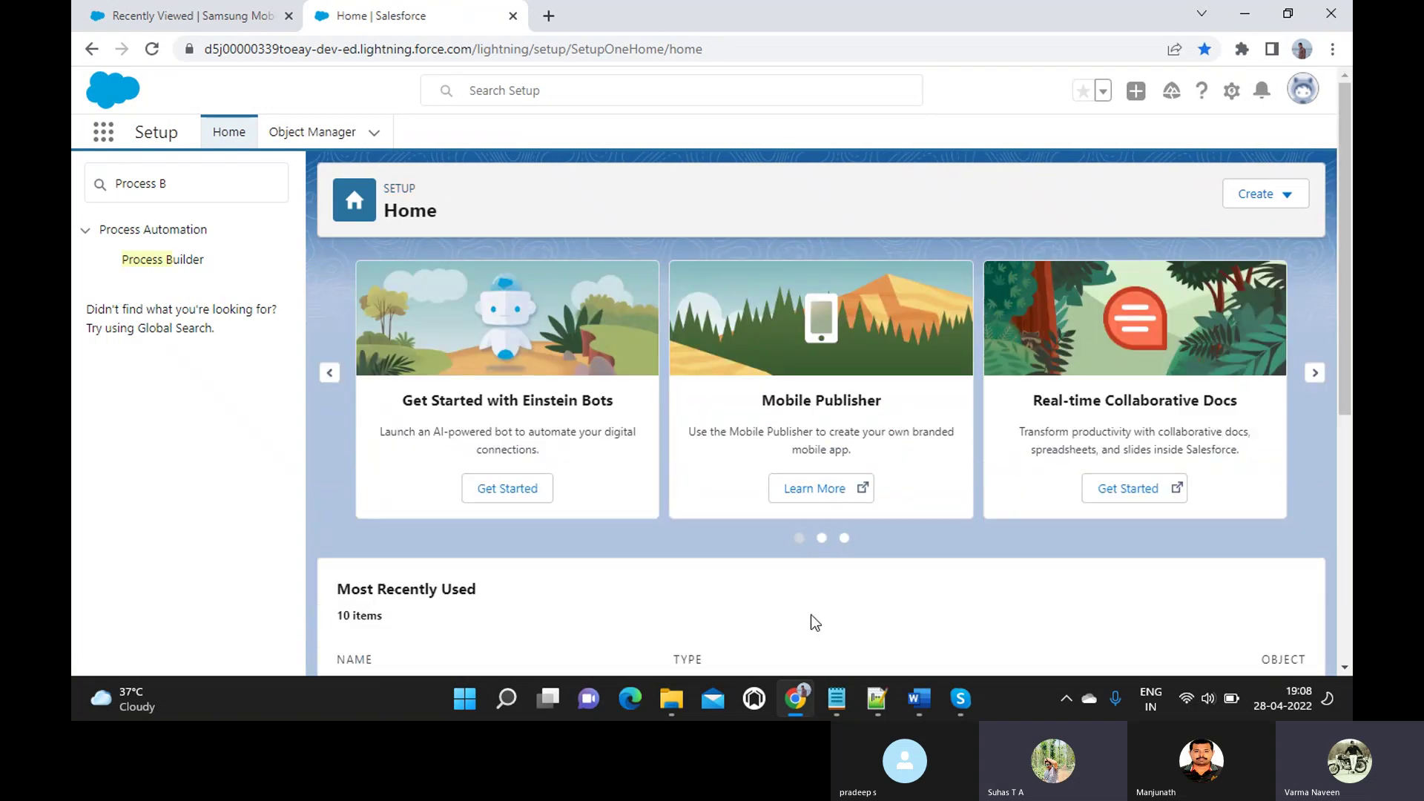
- Switch to the 27Apr_ProcessBuilder_Level1 notes in Notepad and review the Process Builder best practices and Requirement-1
mouse_move(836, 698)
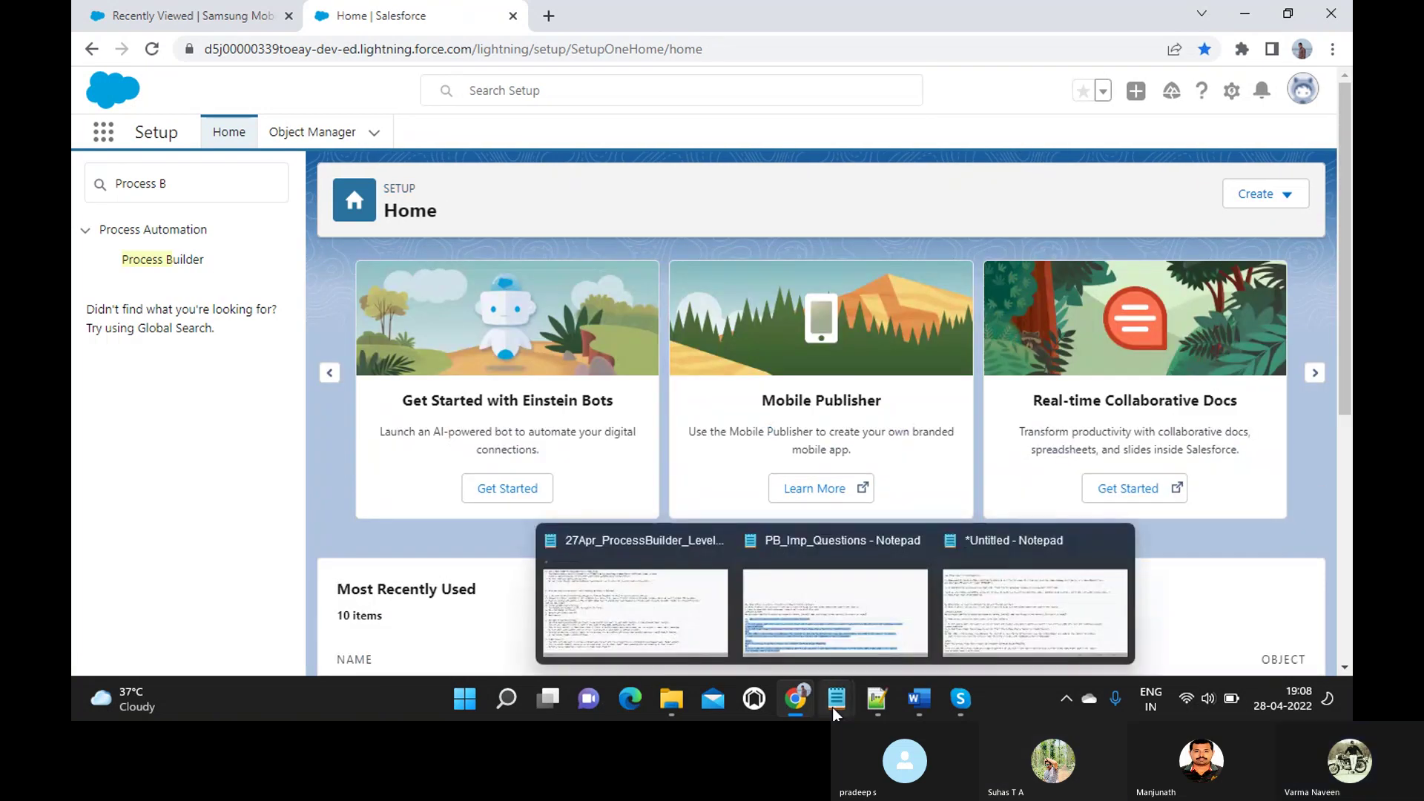
left_click(579, 599)
scroll(419, 283, "up", 5)
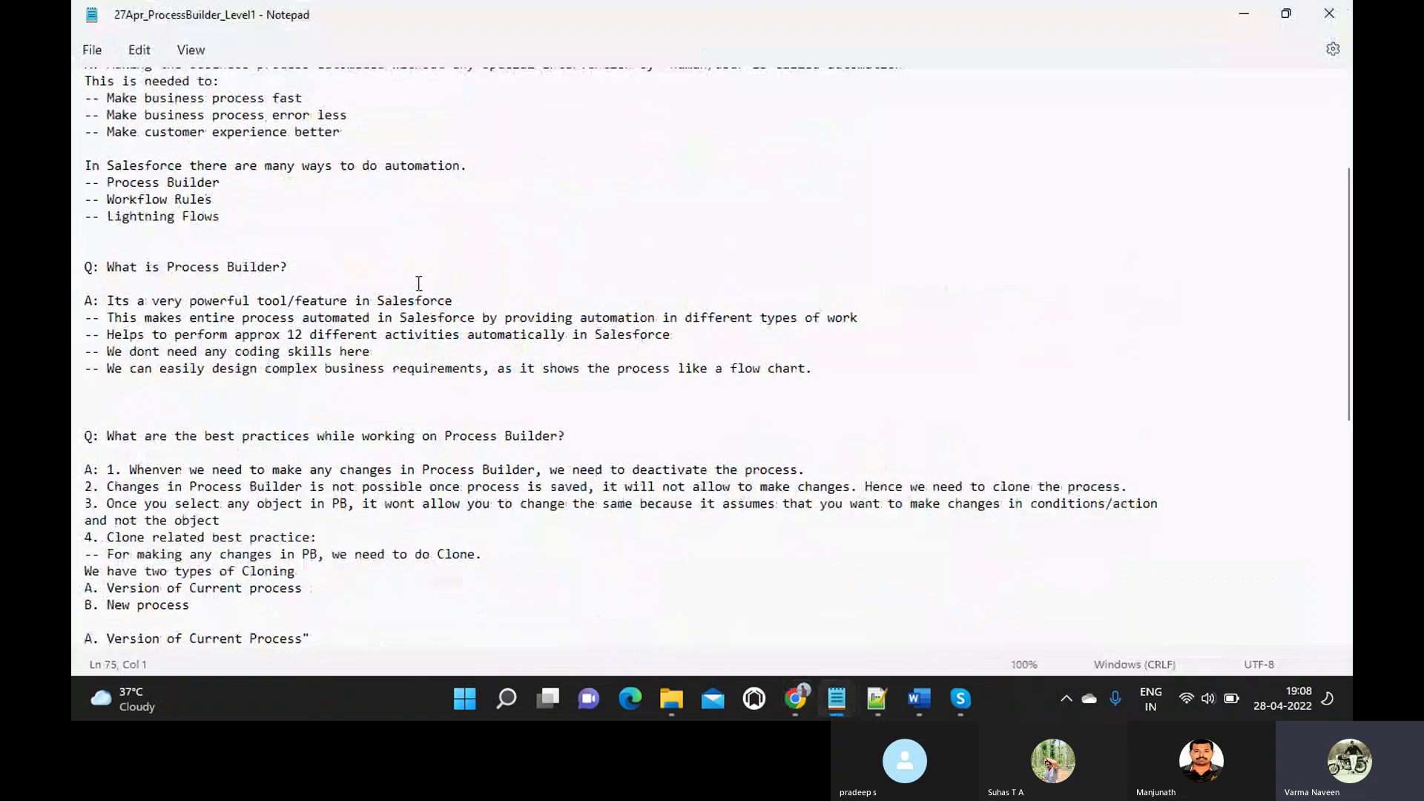
scroll(419, 283, "up", 5)
scroll(419, 283, "down", 4)
scroll(419, 283, "down", 5)
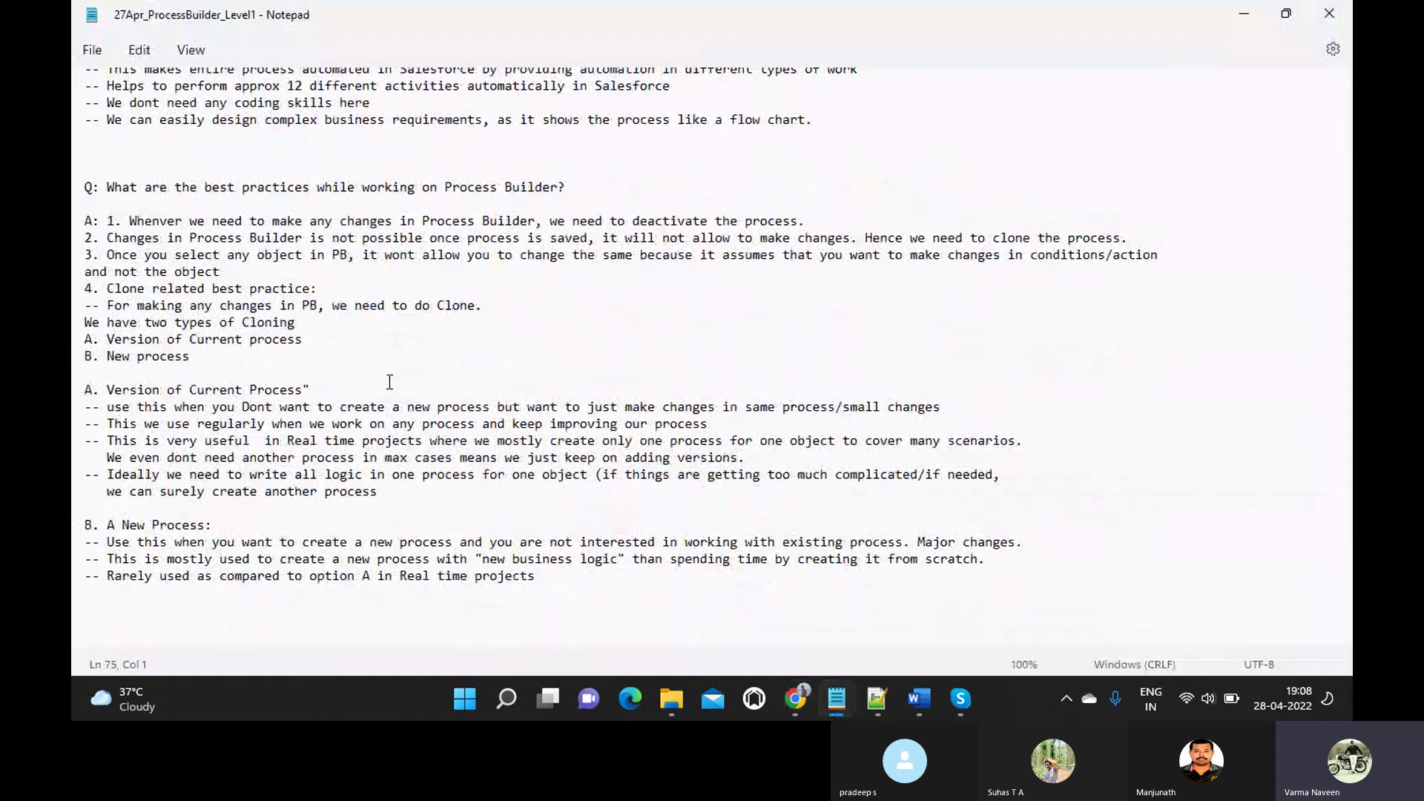
scroll(390, 382, "down", 5)
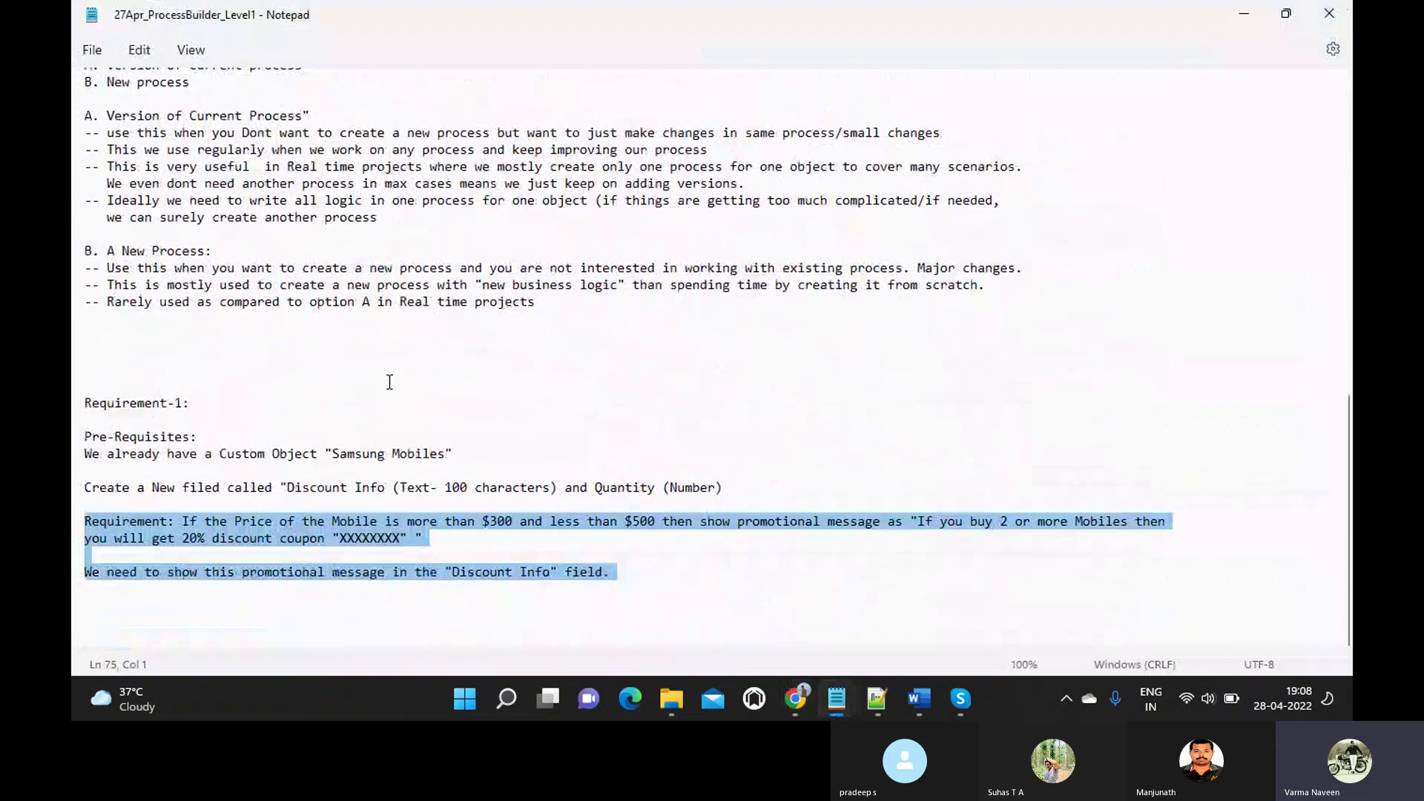
- Insert two line breaks after the closing sentence of Requirement-1 about the "Discount Info" field
left_click(299, 526)
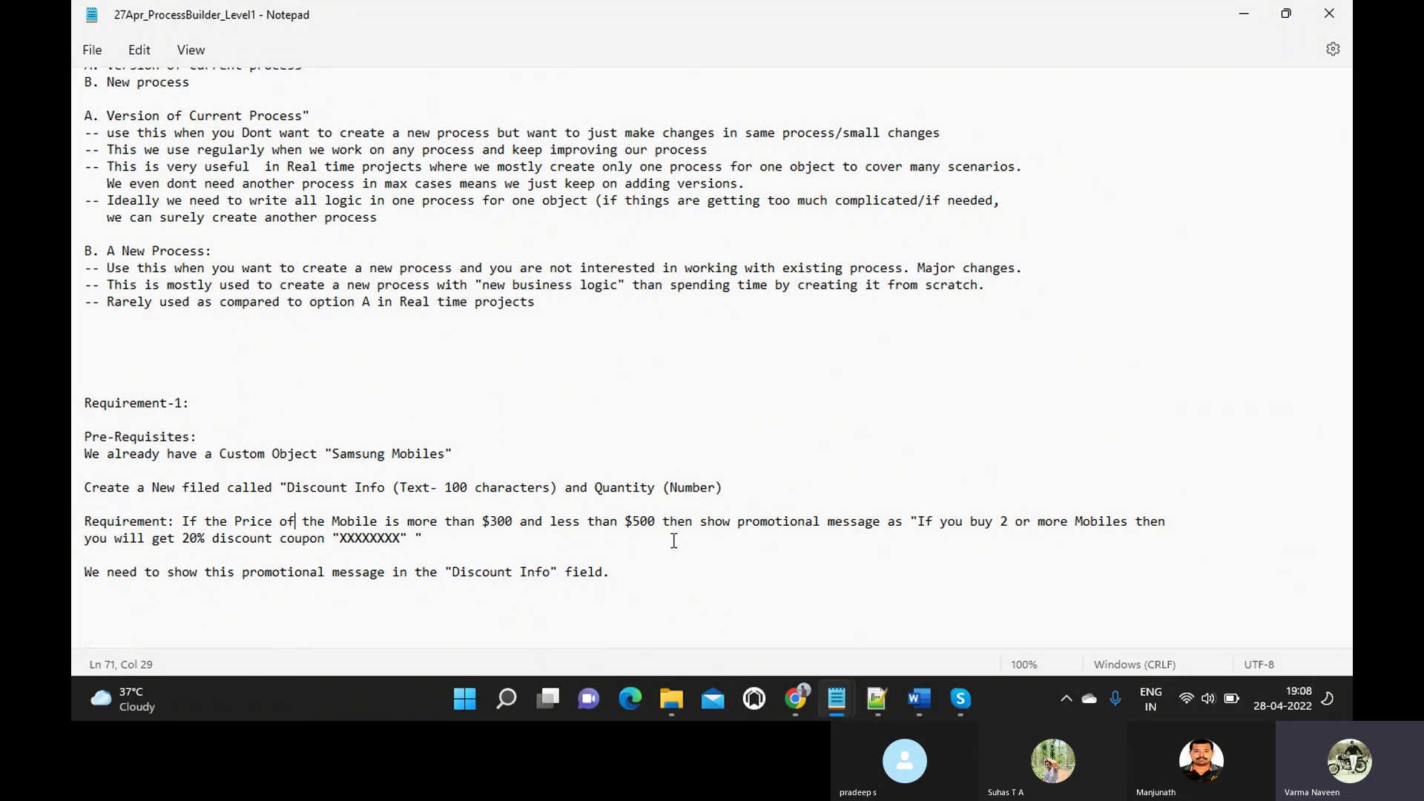
left_click(623, 567)
key("Return")
key("Return")
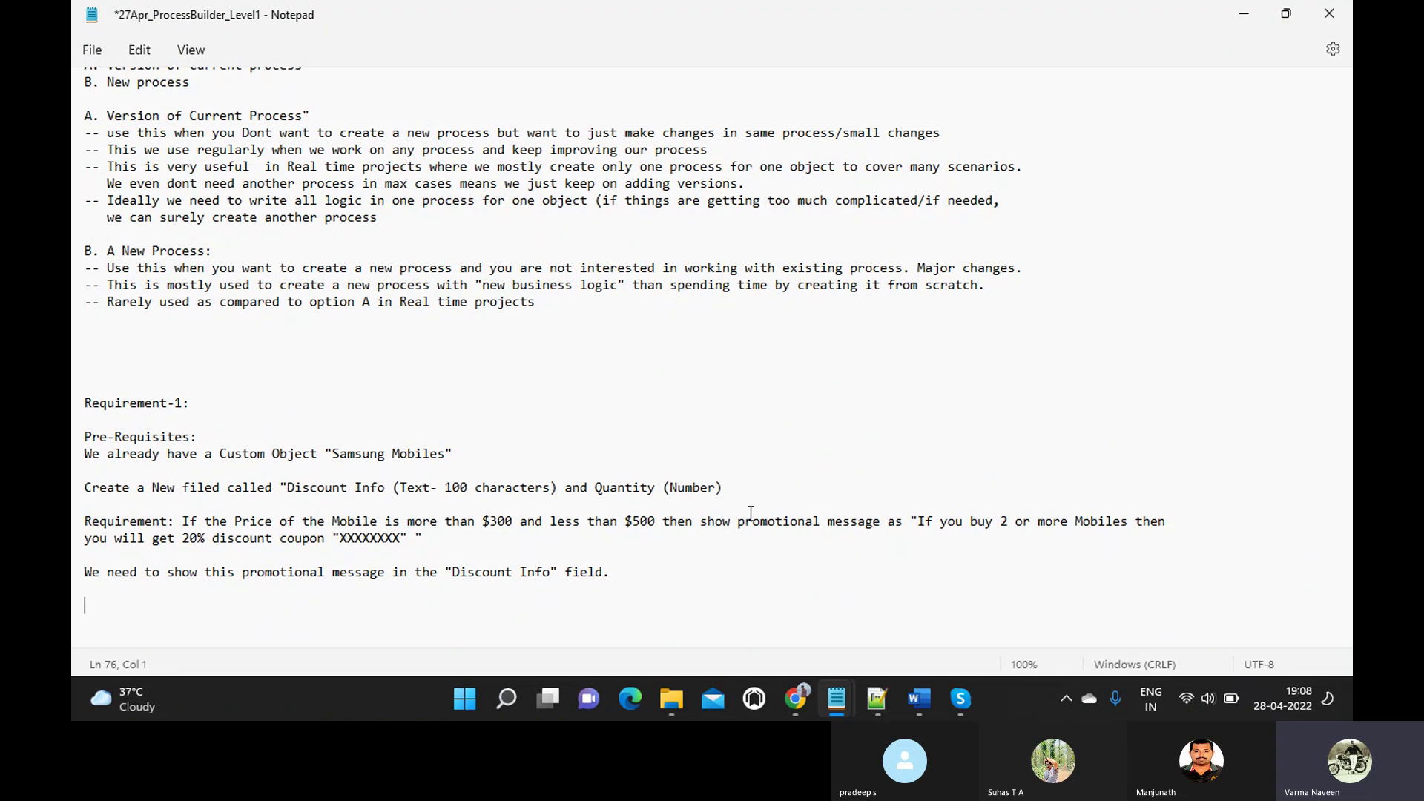
- Switch to the untitled Notepad notes for Process Builder Level 2 and review Requirement-1 and its new enhancement
mouse_move(795, 699)
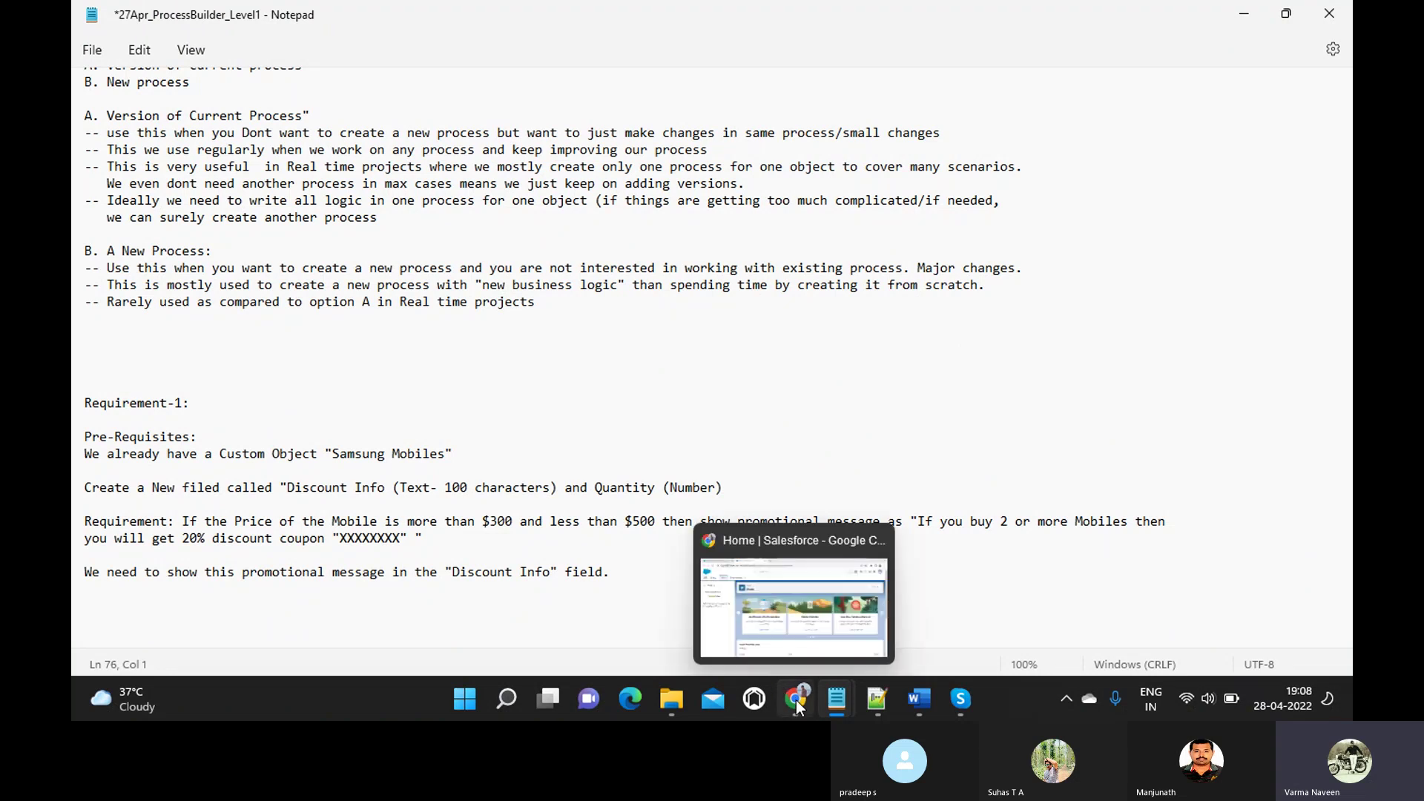
left_click(789, 628)
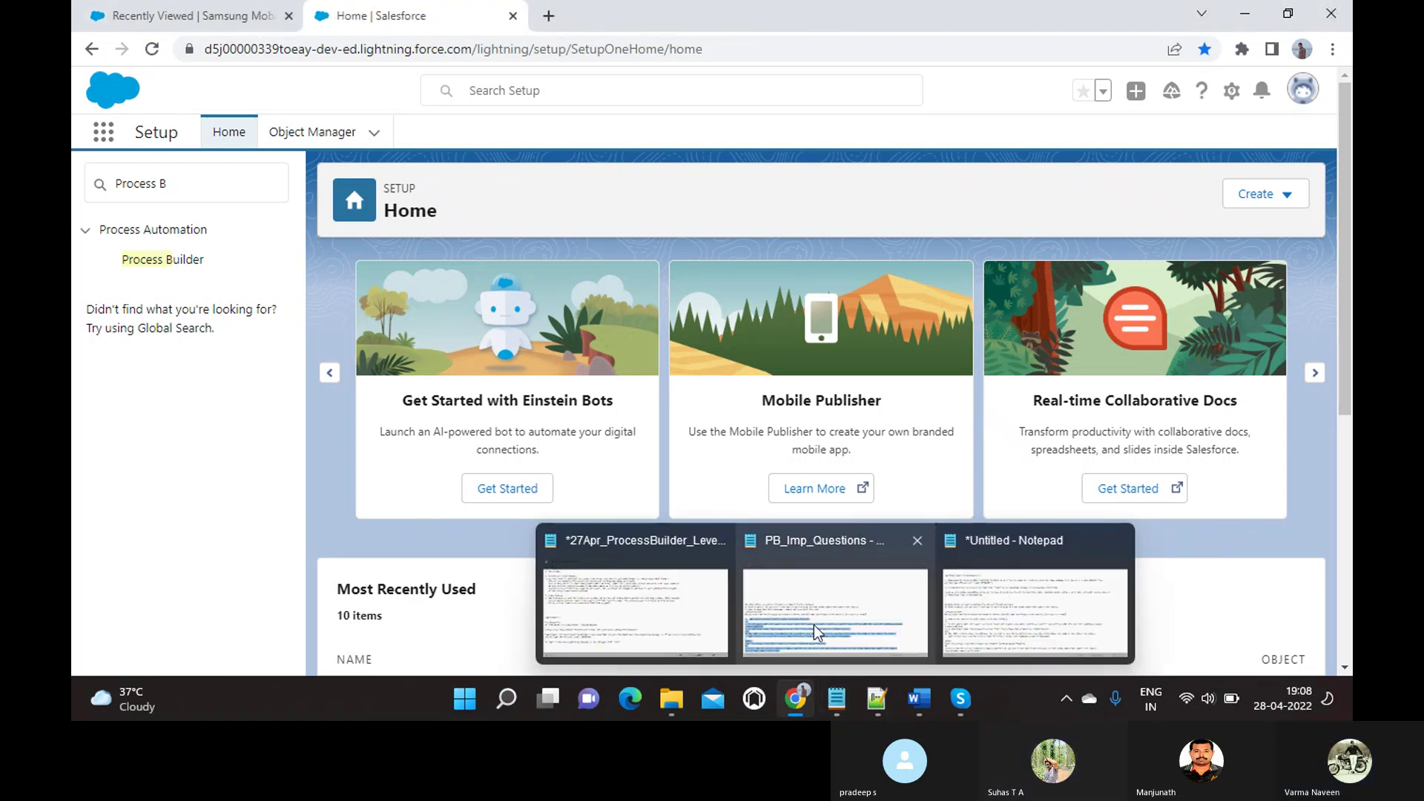
left_click(813, 624)
left_click(998, 604)
scroll(549, 365, "up", 3)
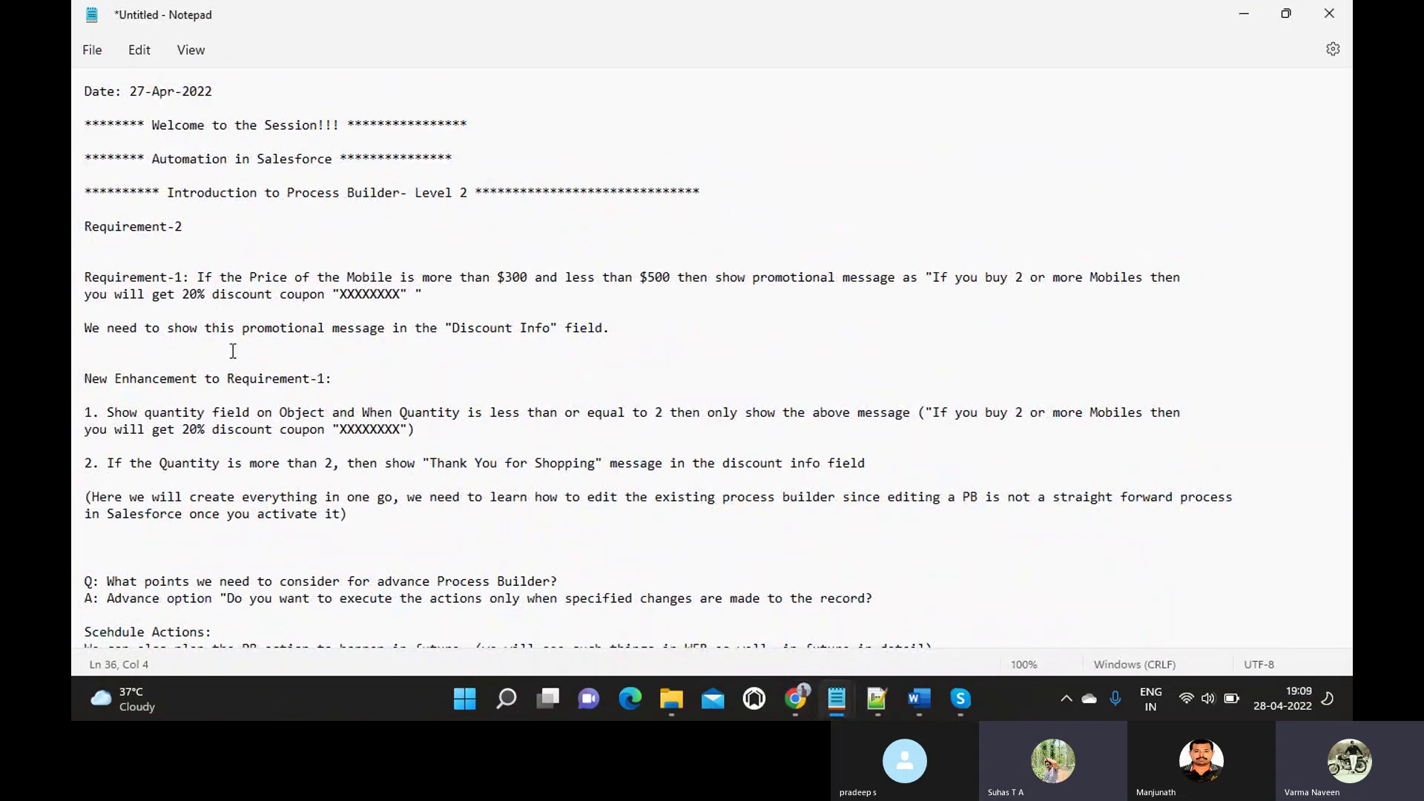
scroll(233, 351, "down", 1)
scroll(233, 351, "up", 2)
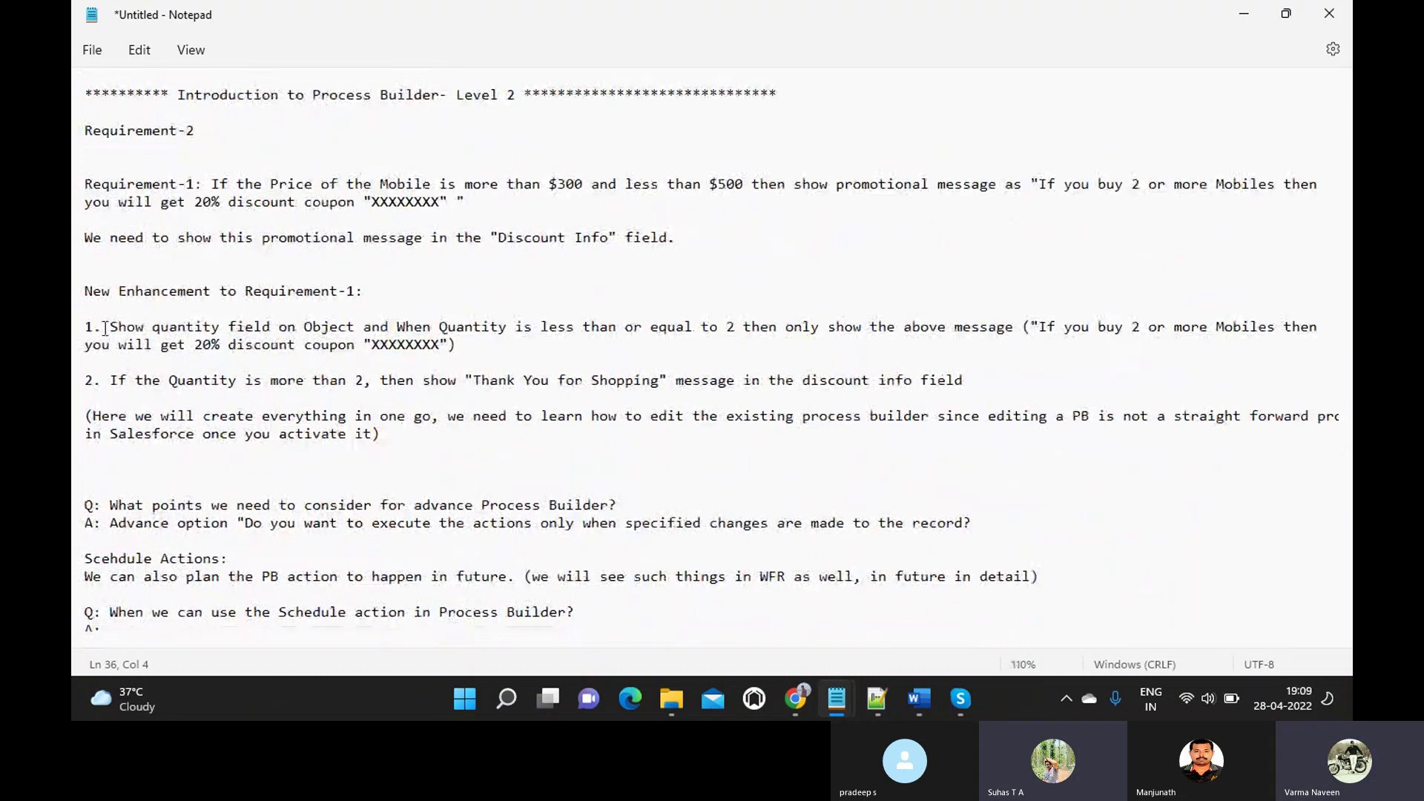
- Highlight the first item of the new enhancement, followed by the Requirement-1 text on prices between $300 and $500
left_click_drag(109, 328, 546, 346)
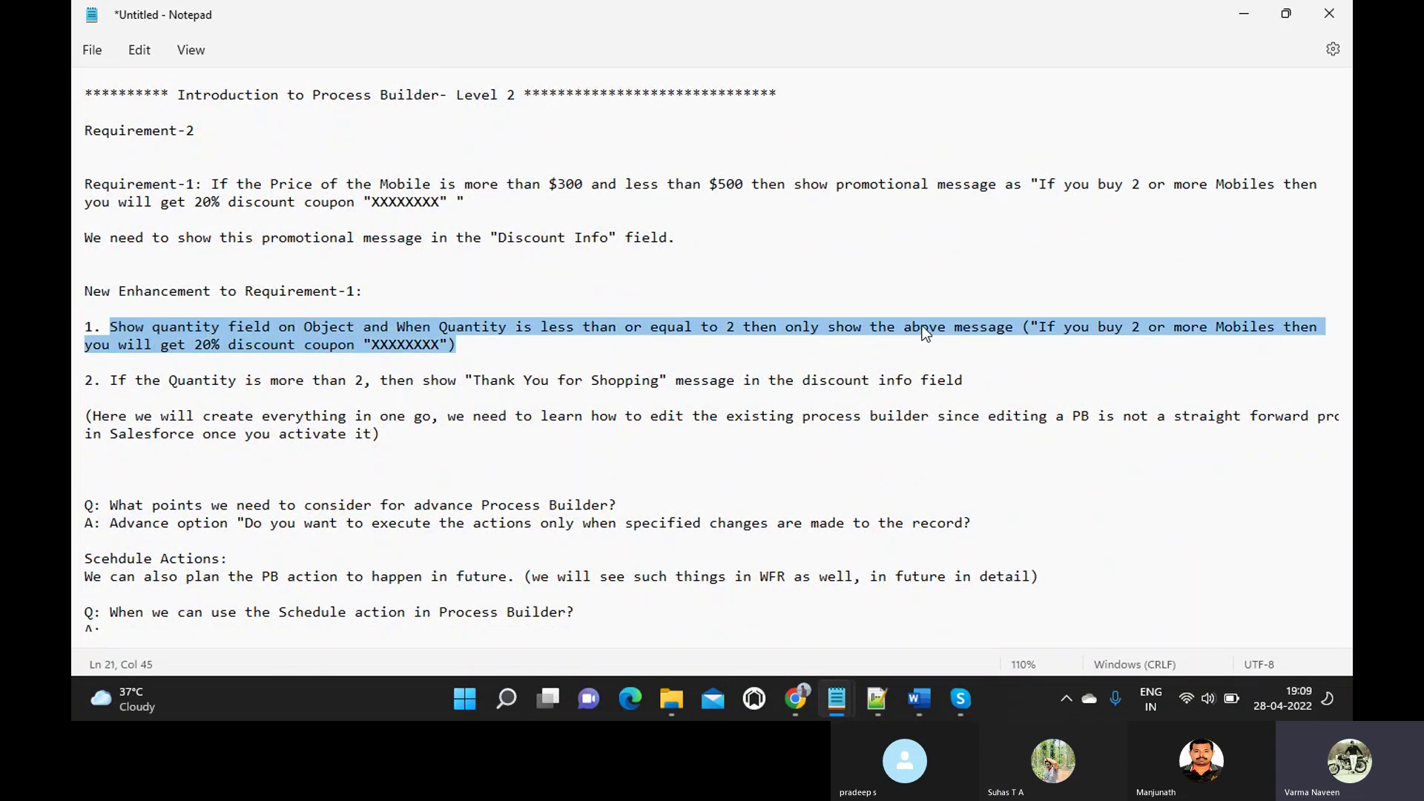
left_click(511, 245)
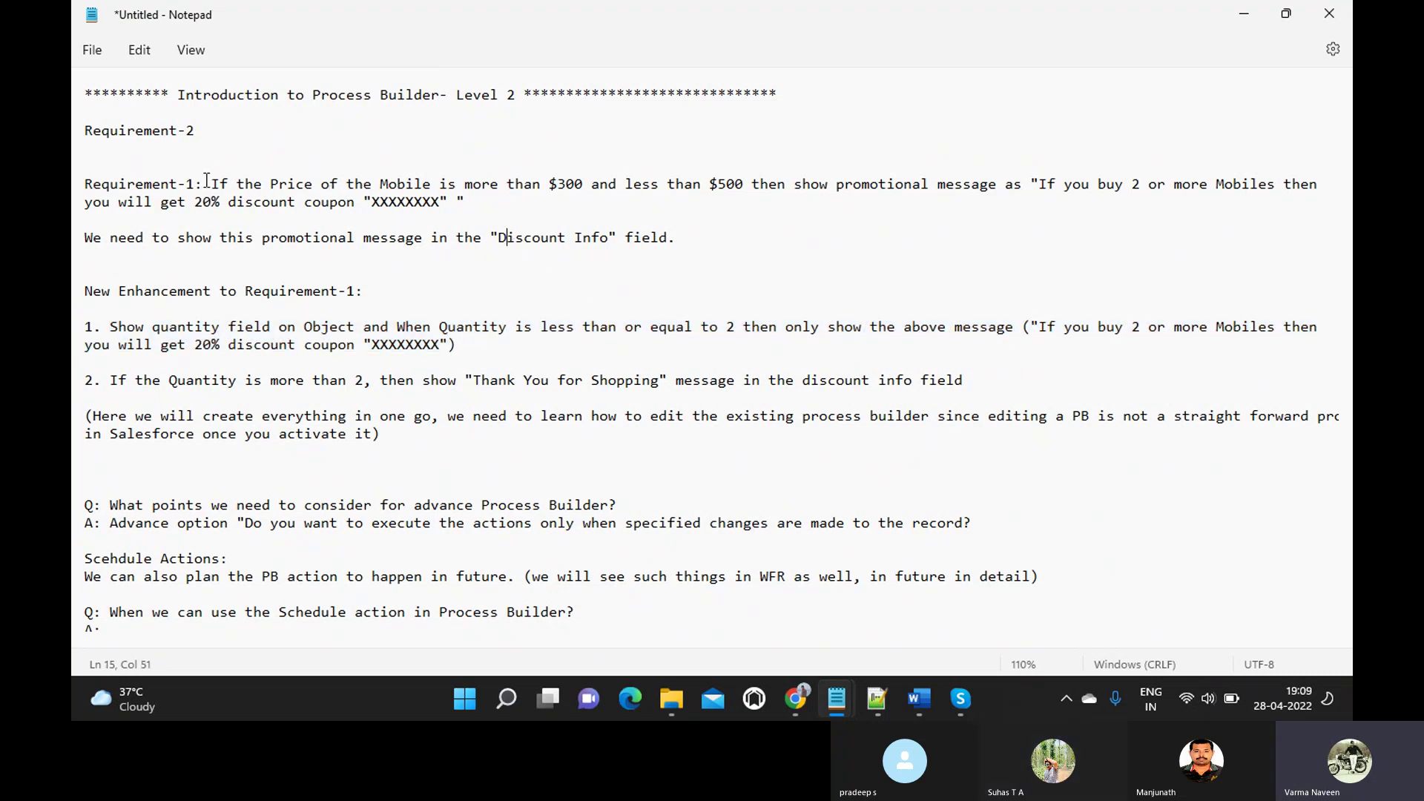
left_click_drag(212, 183, 460, 207)
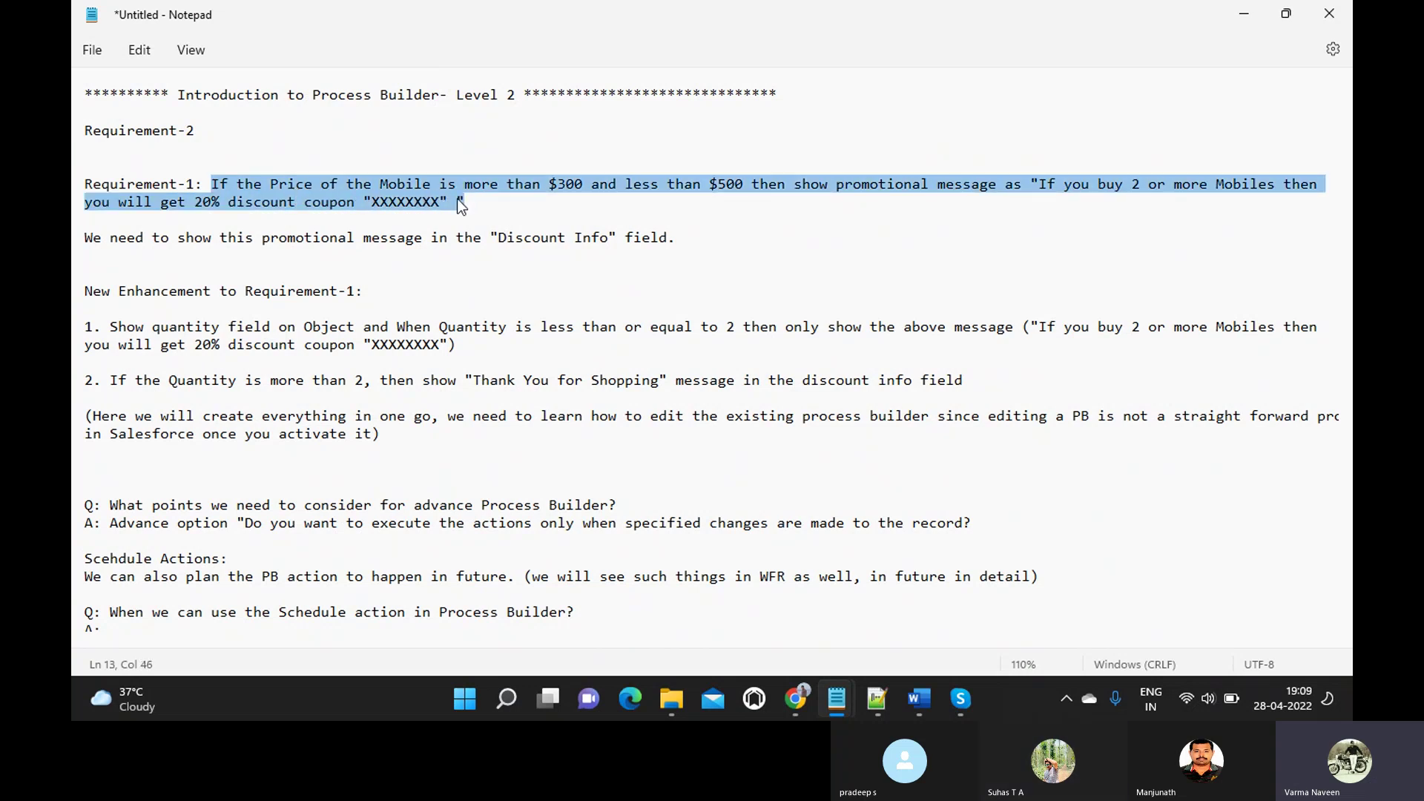
- Highlight the second enhancement item about quantities above 2, followed by the note on editing an existing process builder
left_click(543, 319)
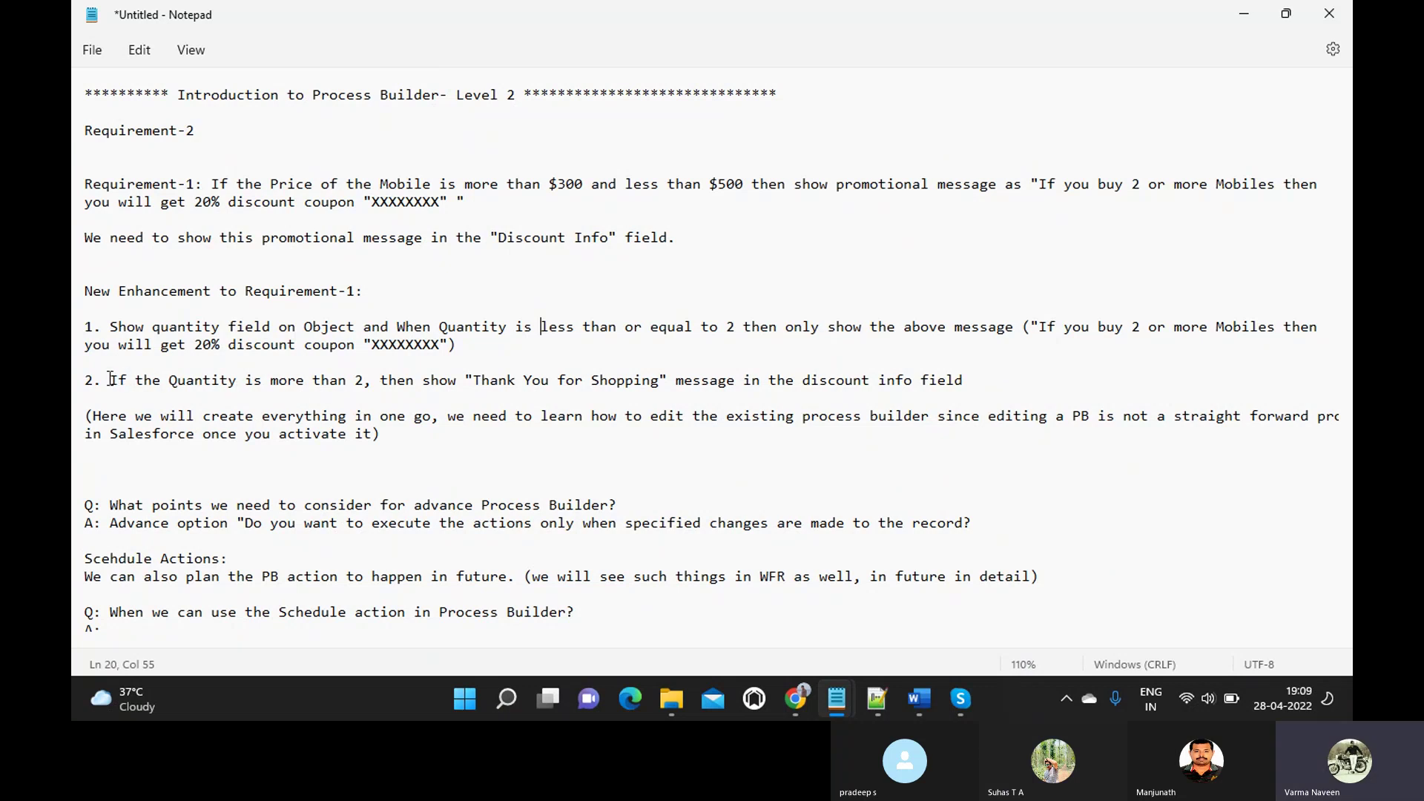
left_click_drag(110, 379, 306, 393)
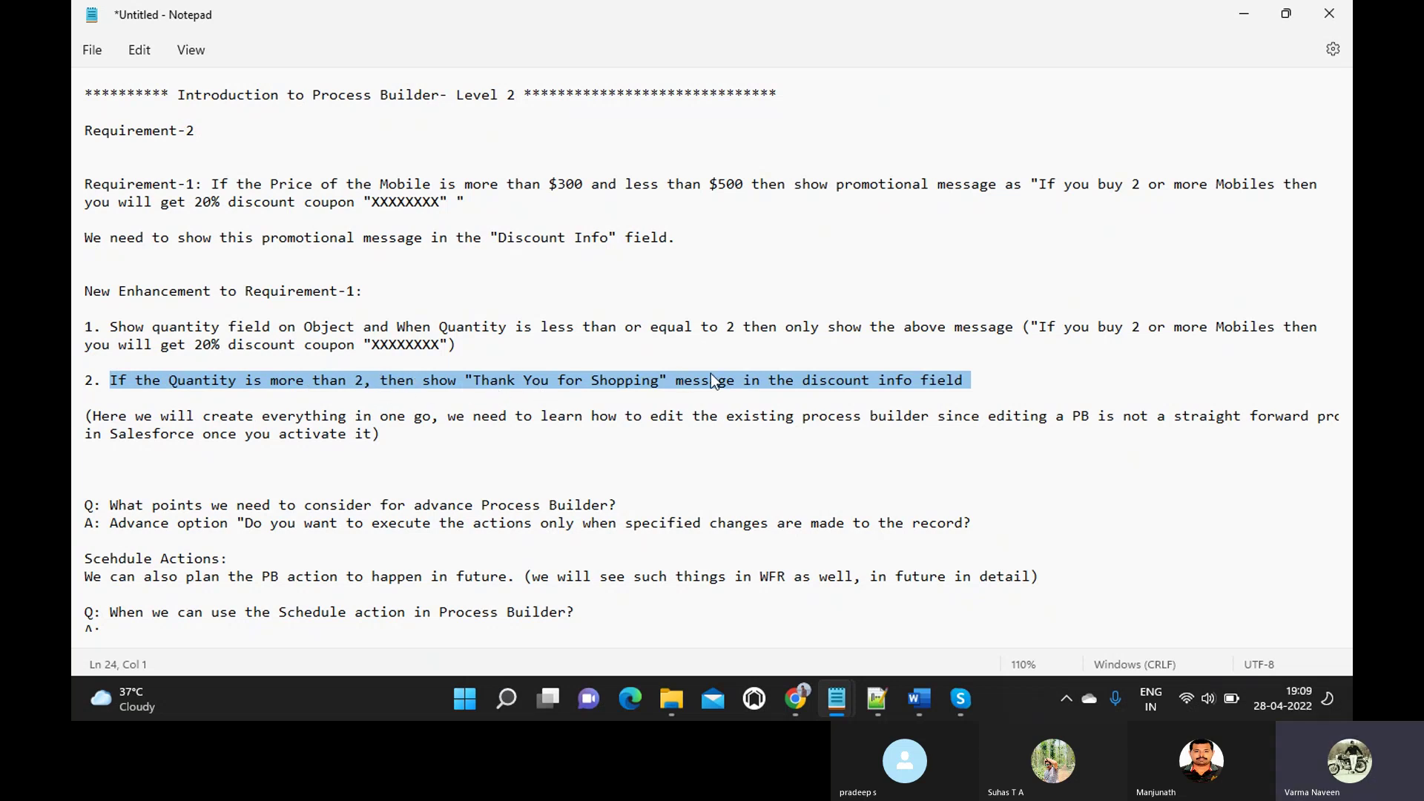
left_click(832, 390)
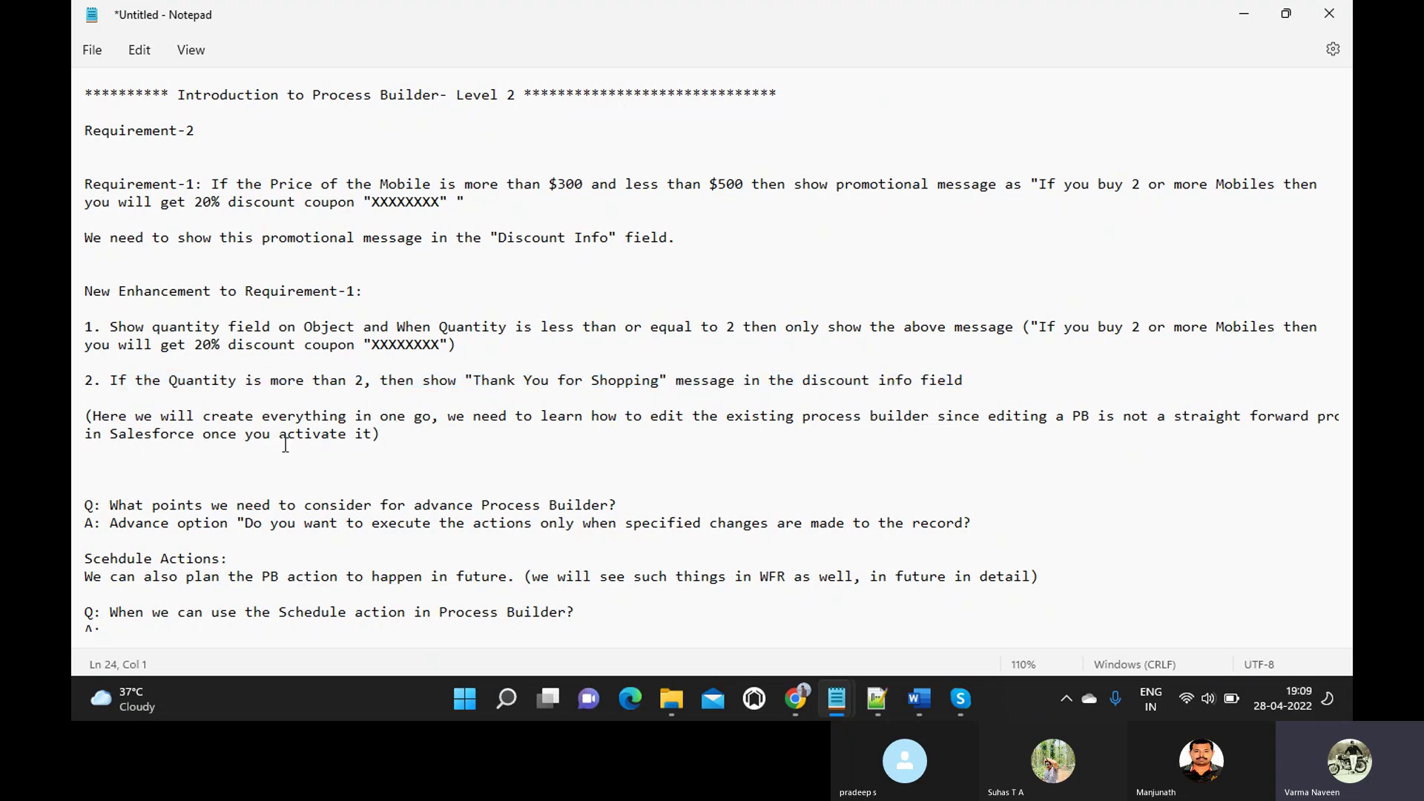
left_click(96, 413)
left_click(375, 434, "shift")
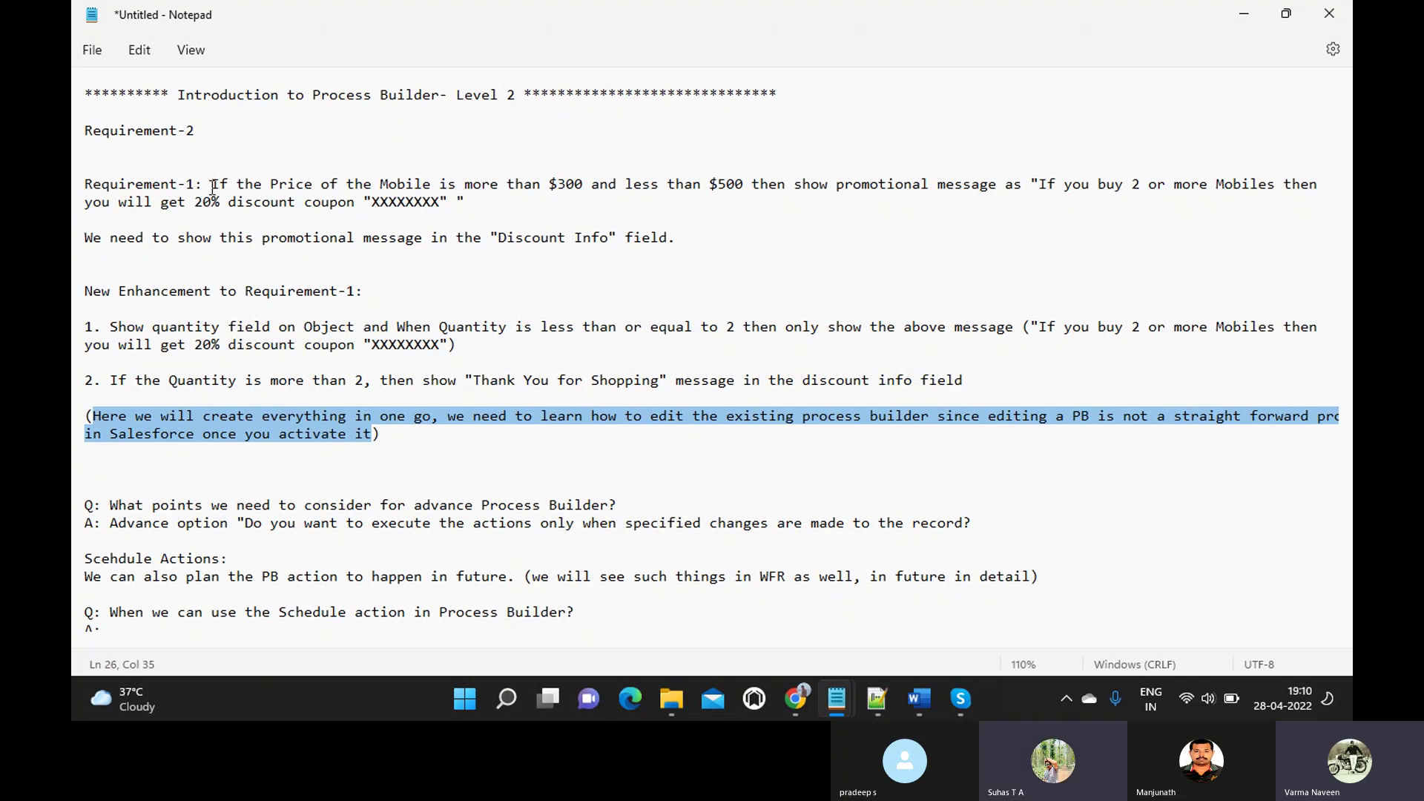
- Review Requirement-1 and both enhancement items again by highlighting them, and look over the Process Builder questions below
left_click_drag(211, 186, 328, 202)
left_click_drag(148, 328, 301, 361)
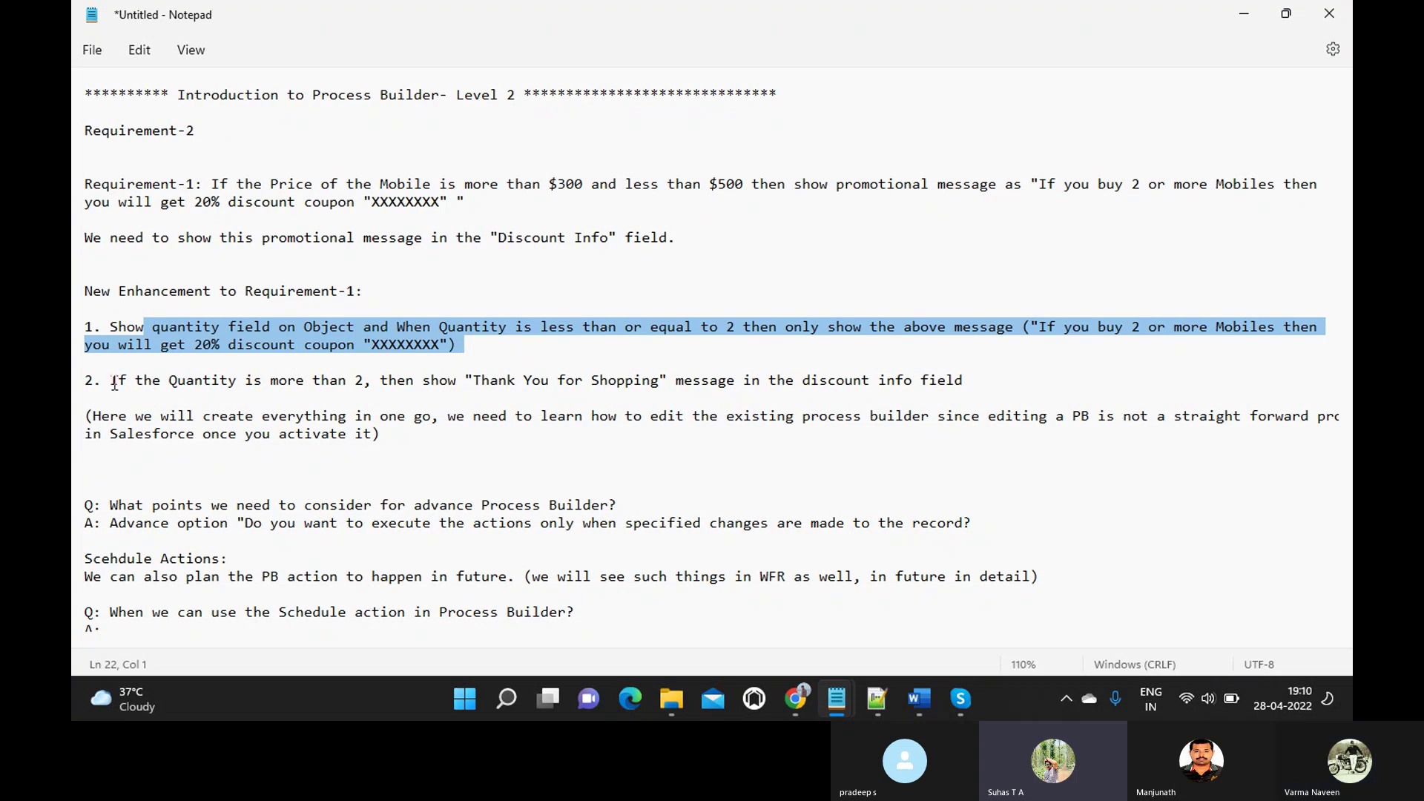
left_click_drag(111, 381, 382, 444)
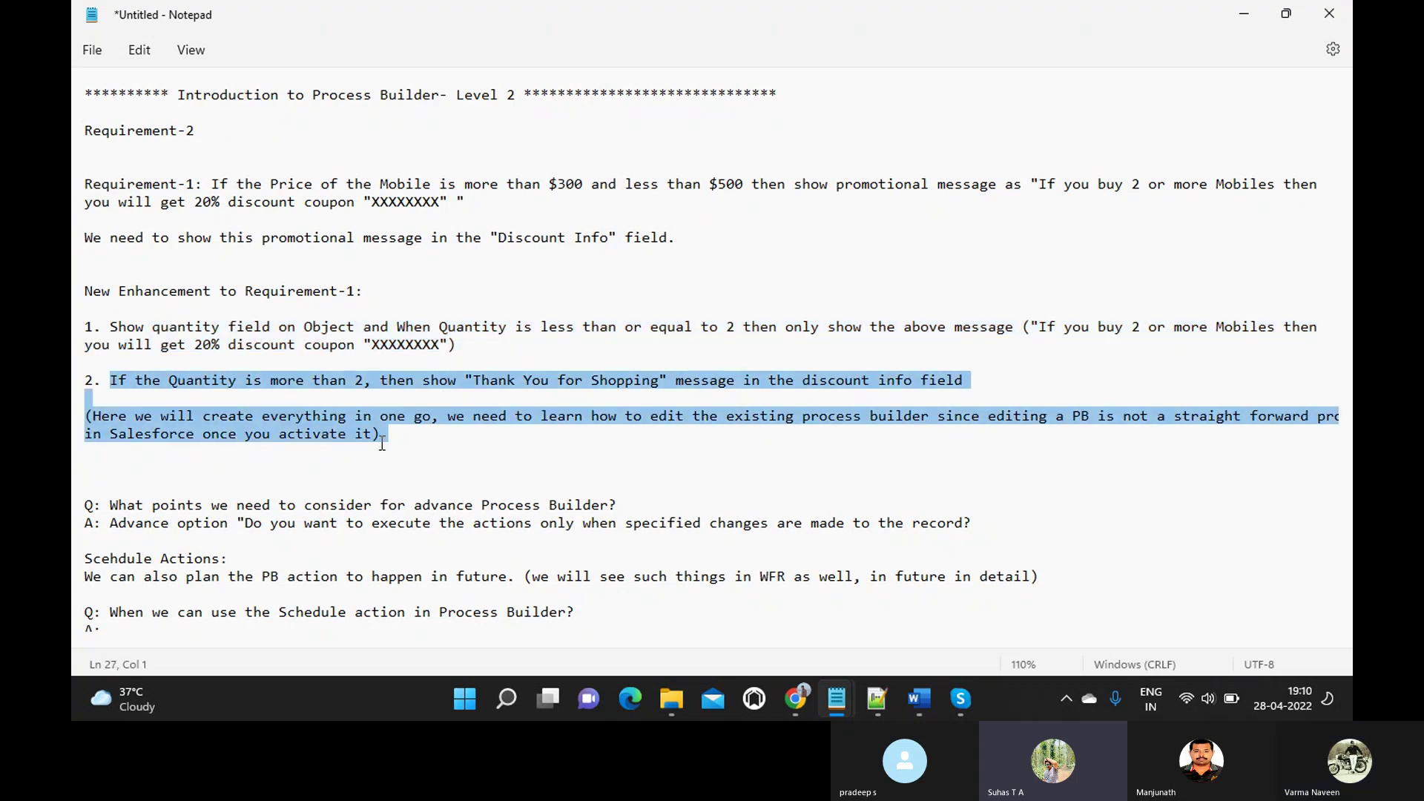
scroll(382, 444, "down", 3)
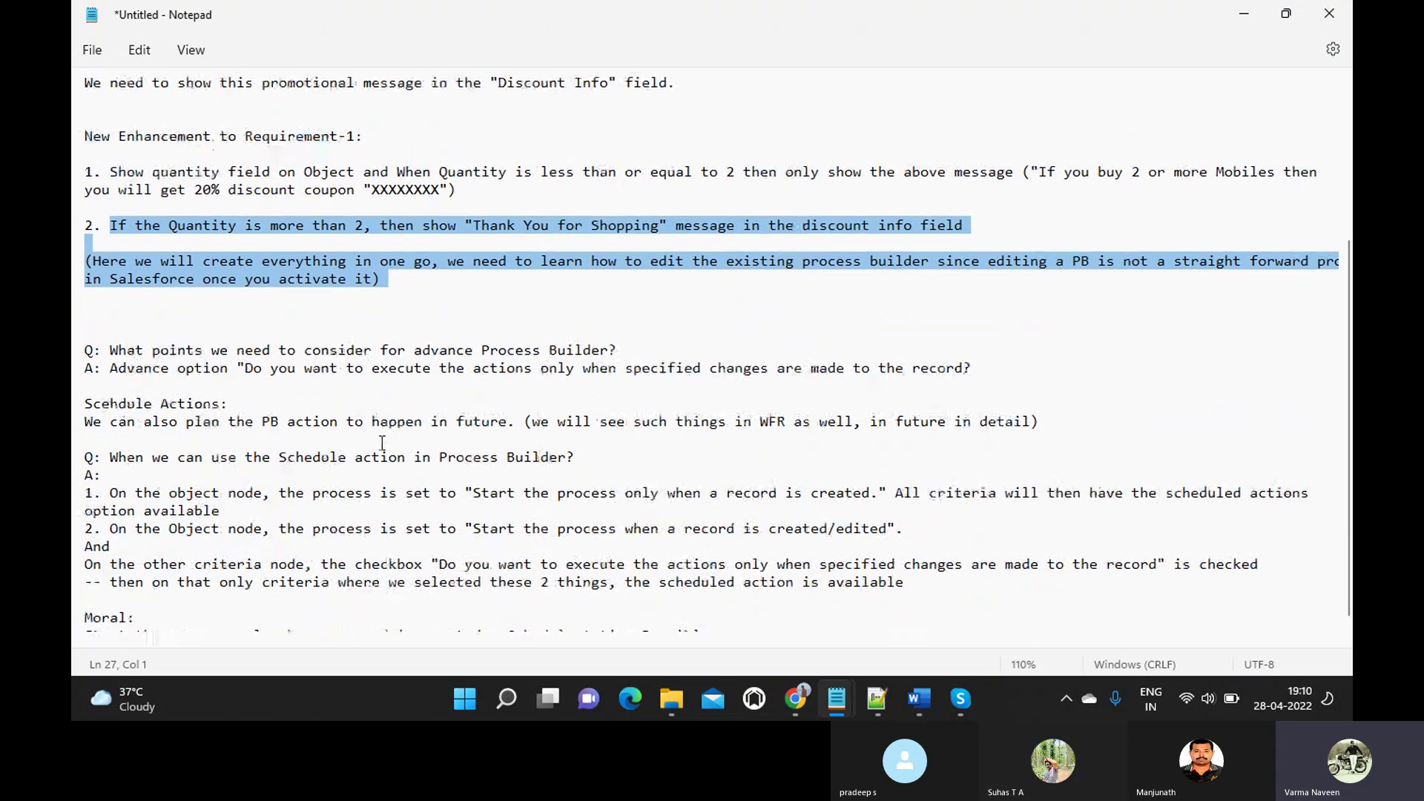
scroll(382, 443, "up", 1)
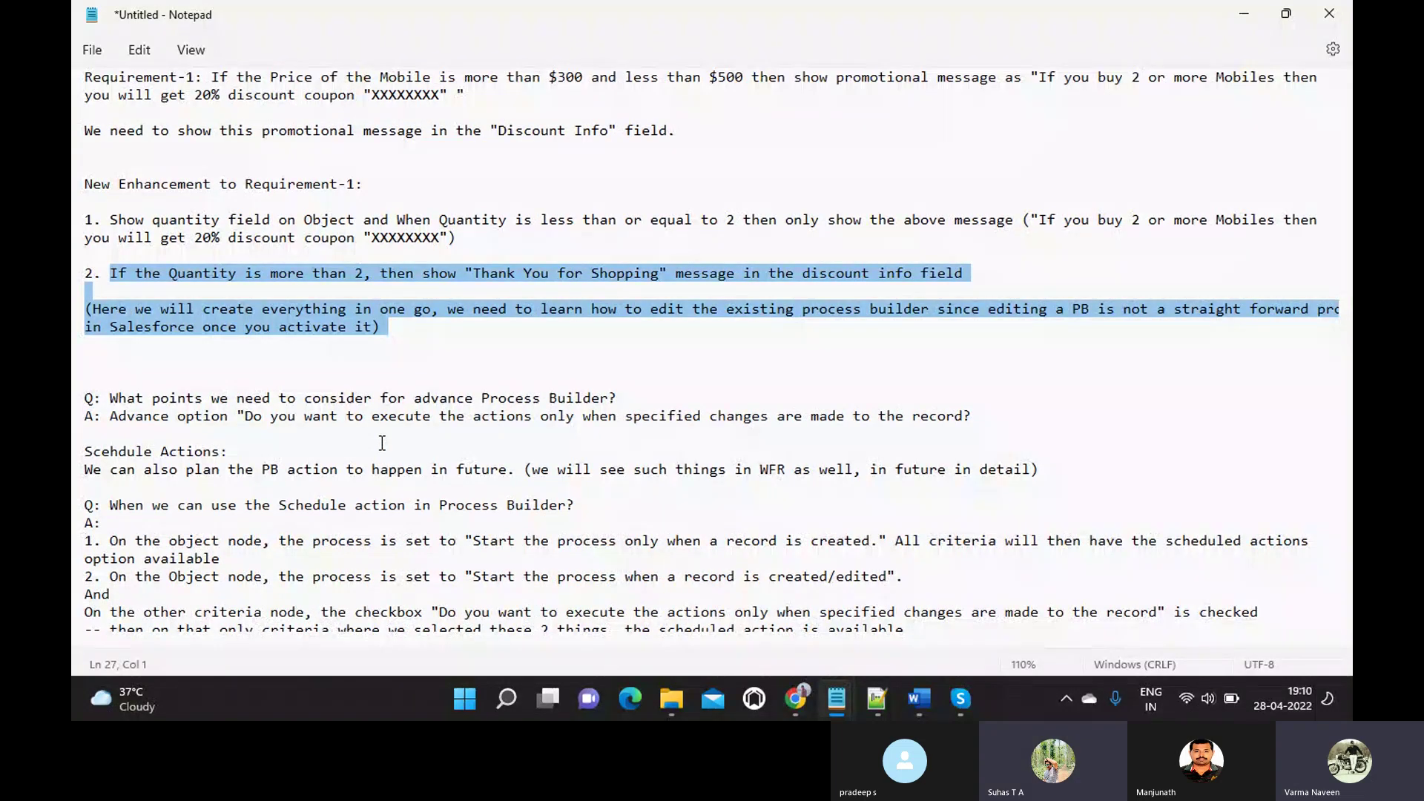
scroll(754, 573, "up", 4)
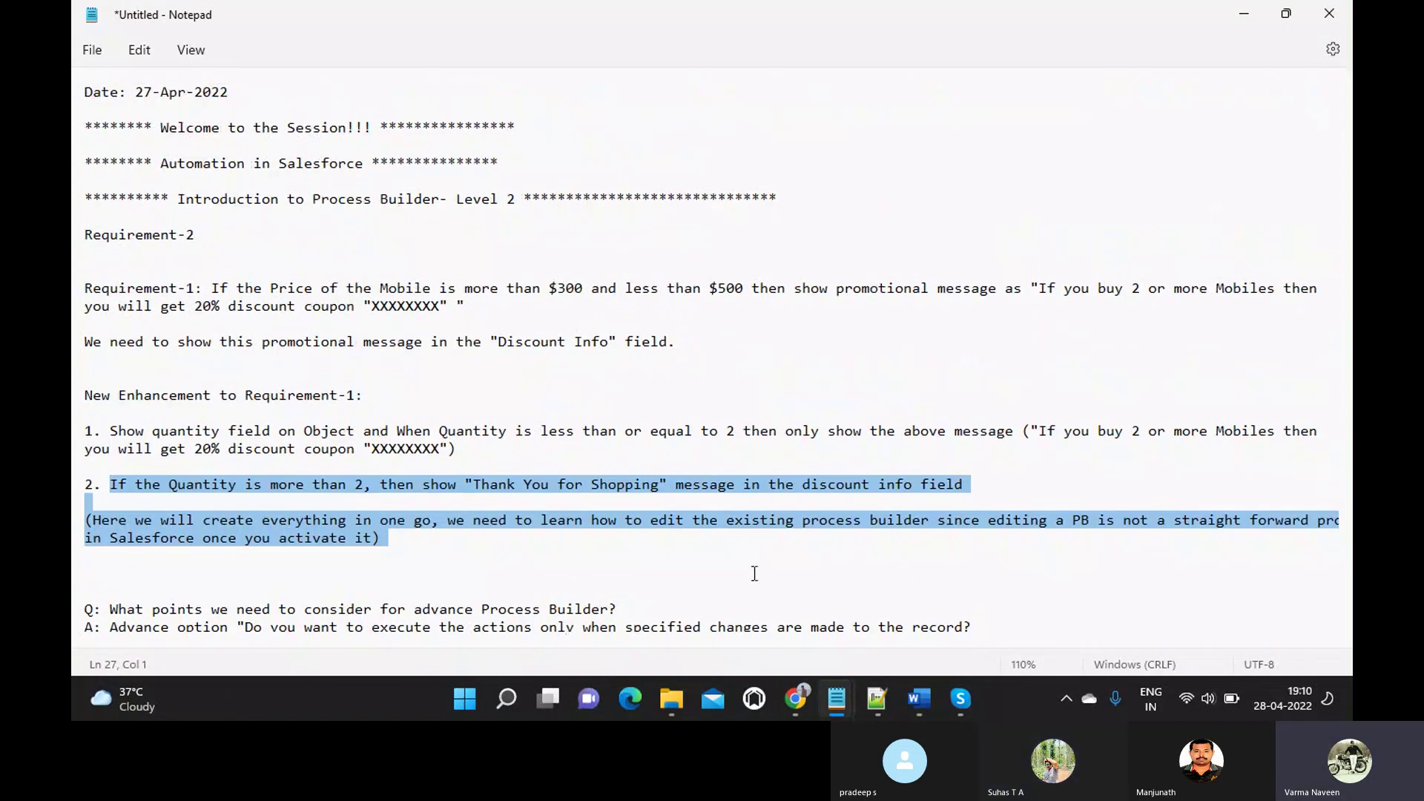
- Switch to Salesforce Setup in Chrome, open version 1 of the SamsungMobile Discount Info process in Process Builder, and deactivate it
mouse_move(795, 699)
left_click(777, 633)
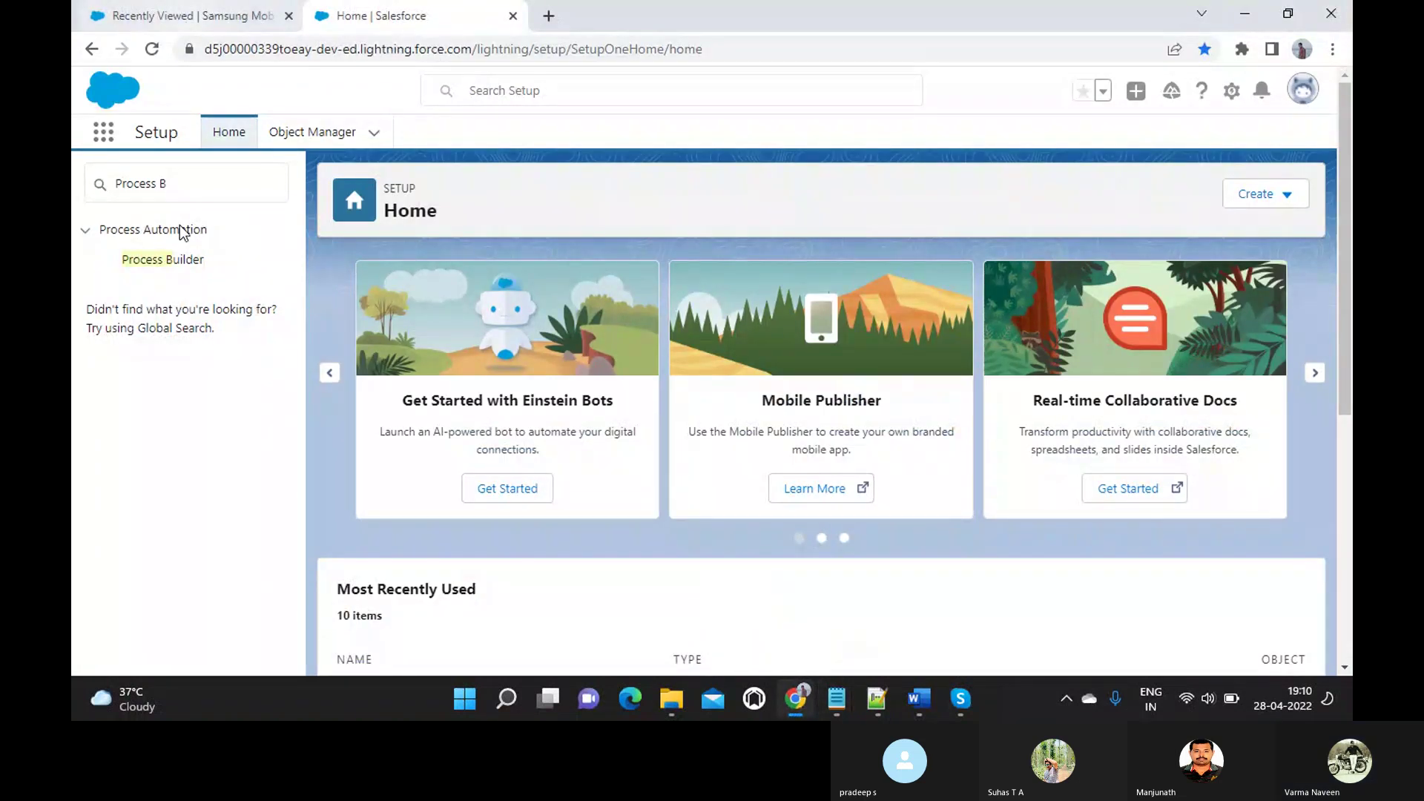
left_click(162, 258)
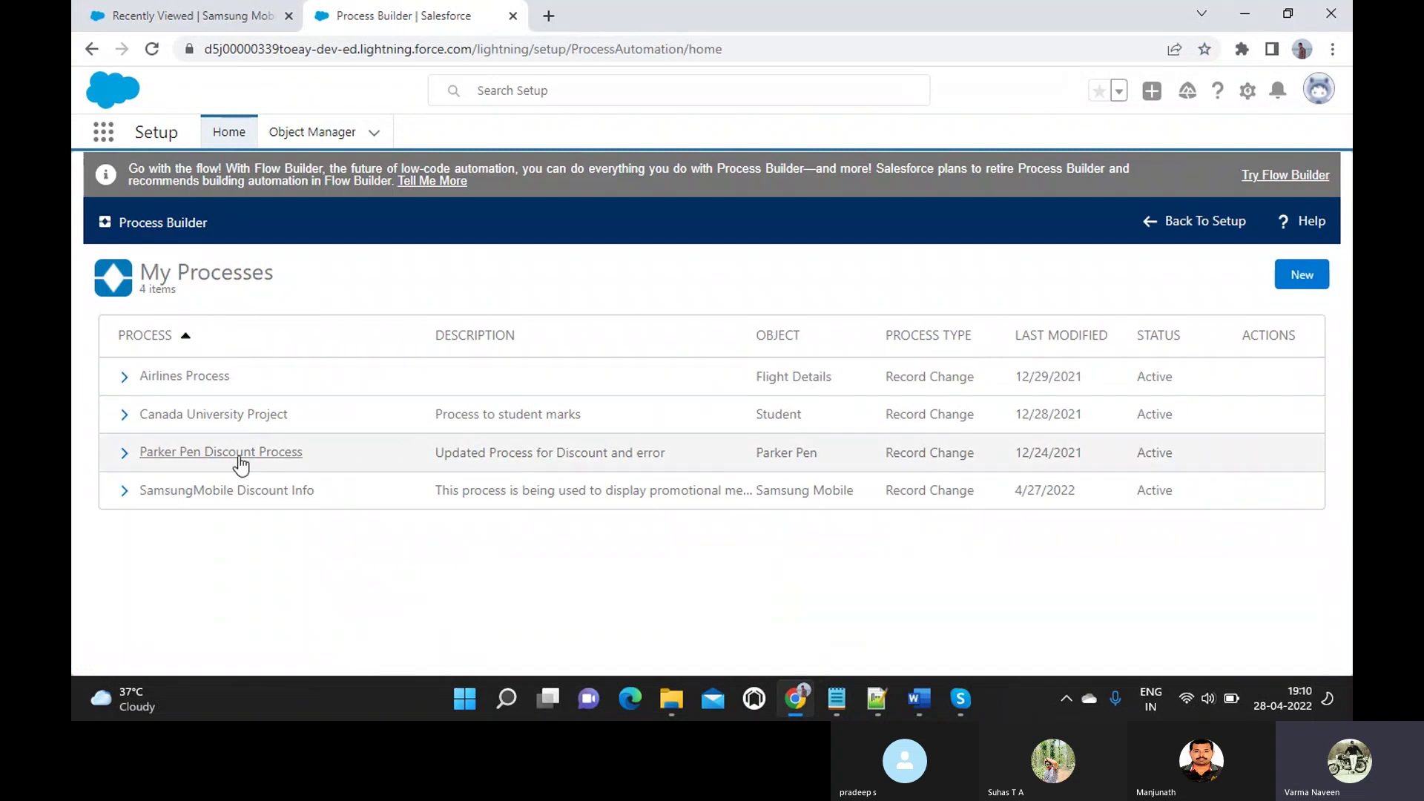
left_click(125, 491)
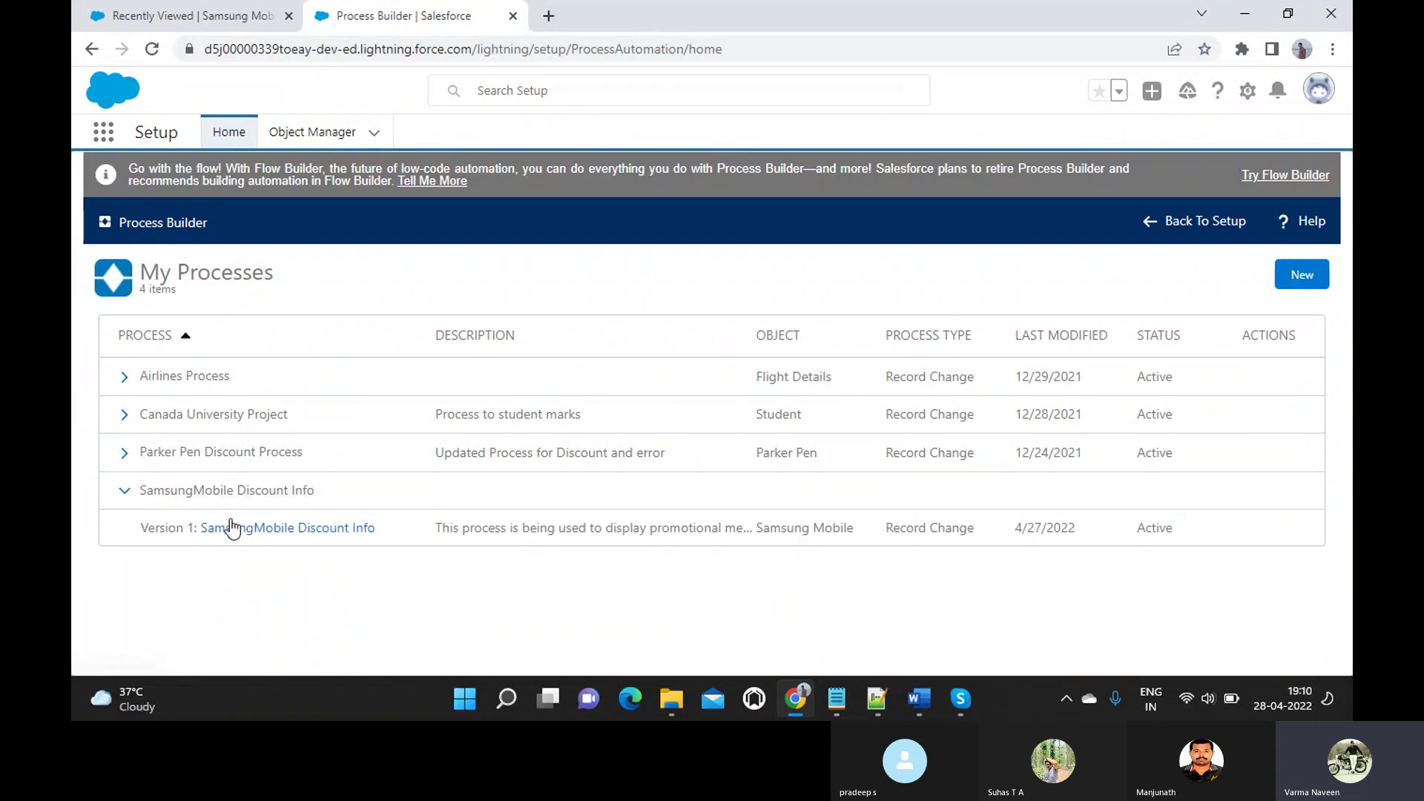
left_click(276, 529)
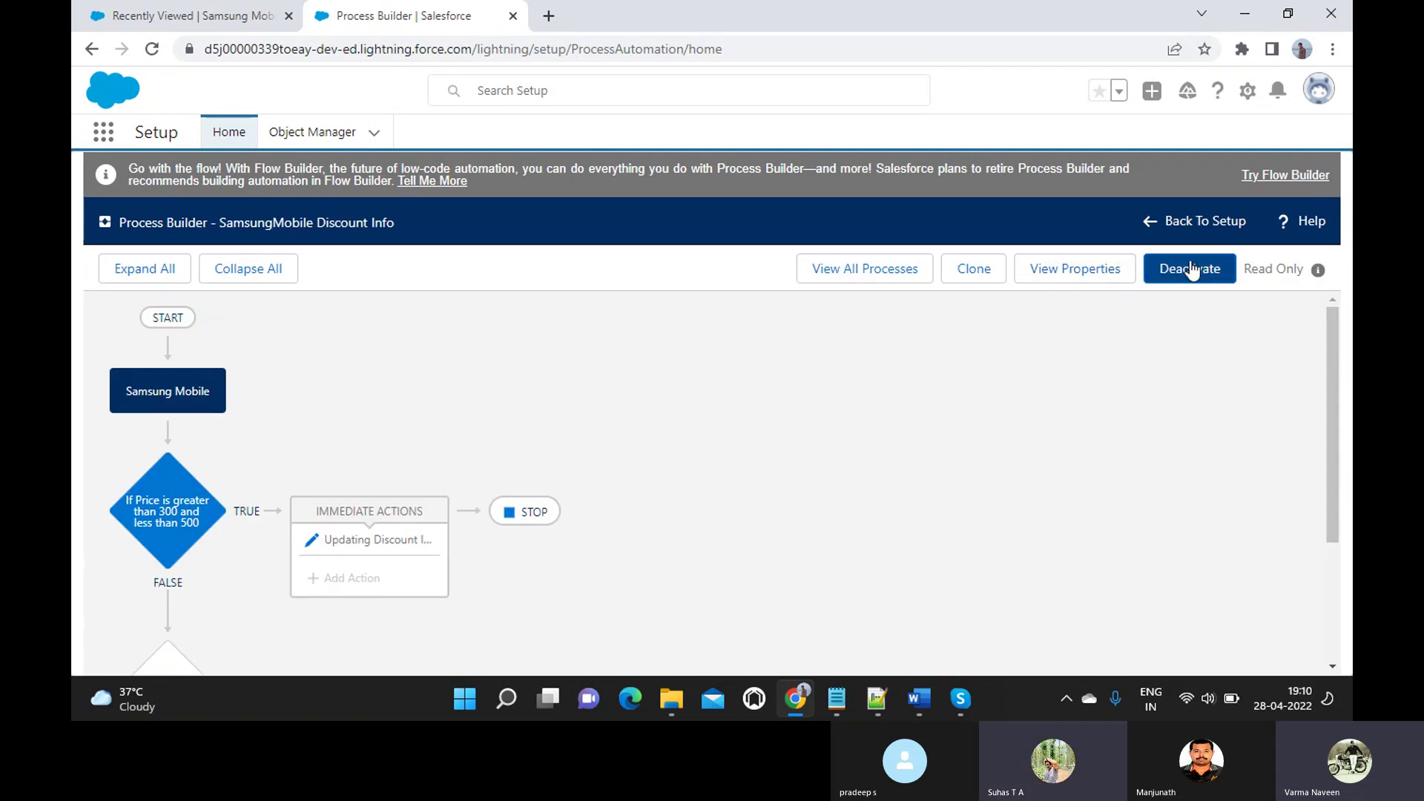
left_click(1193, 271)
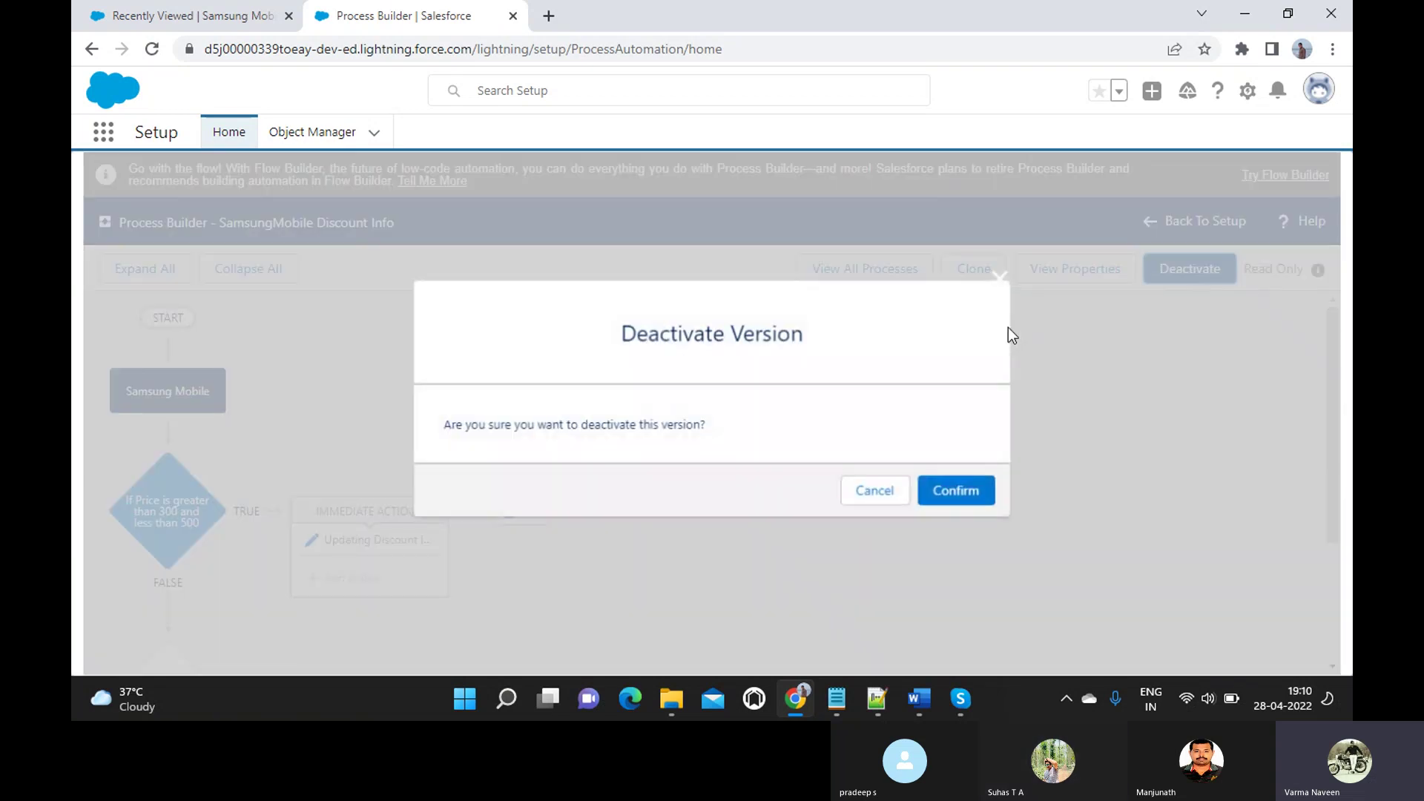
left_click(957, 491)
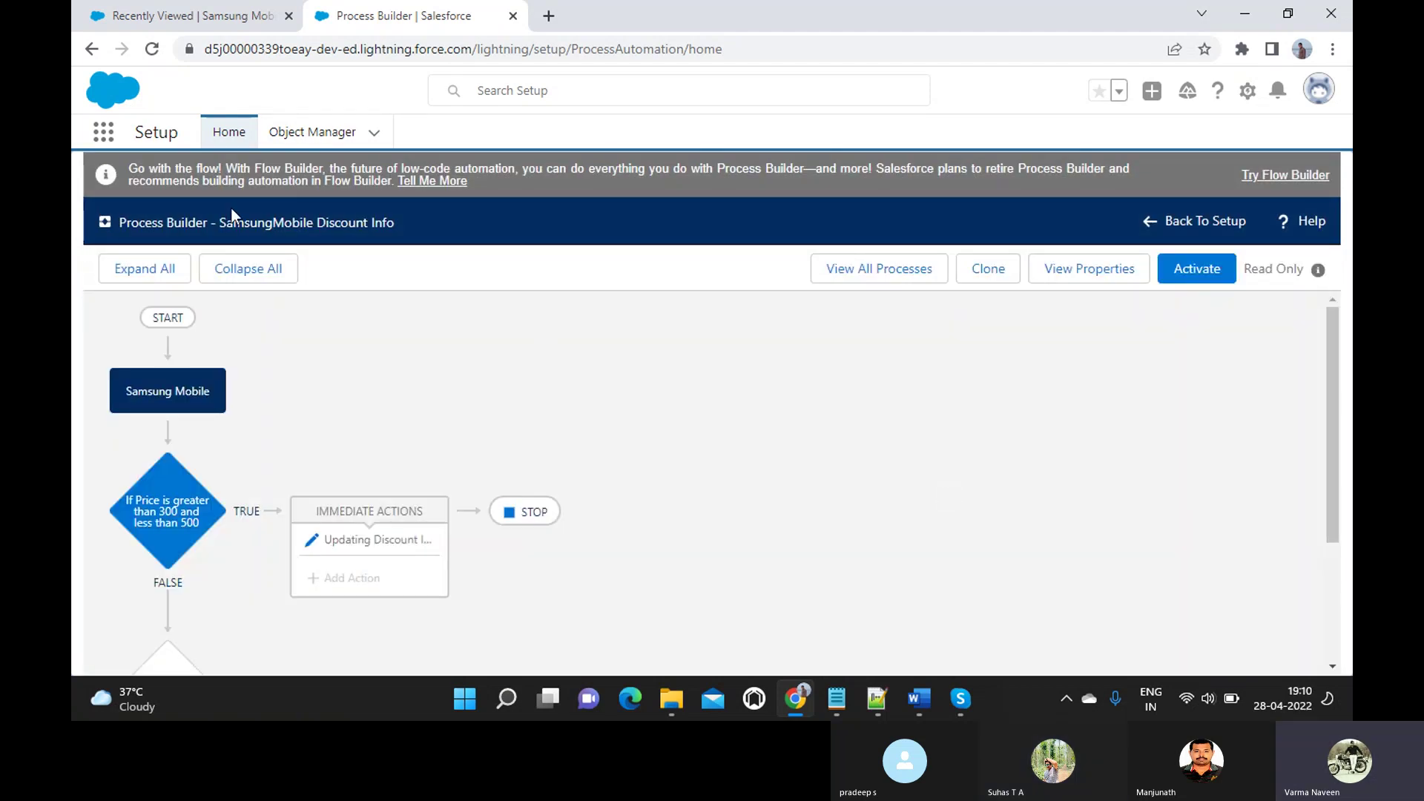
- Return to the My Processes list and permanently delete the inactive version 1 of SamsungMobile Discount Info
left_click(1155, 216)
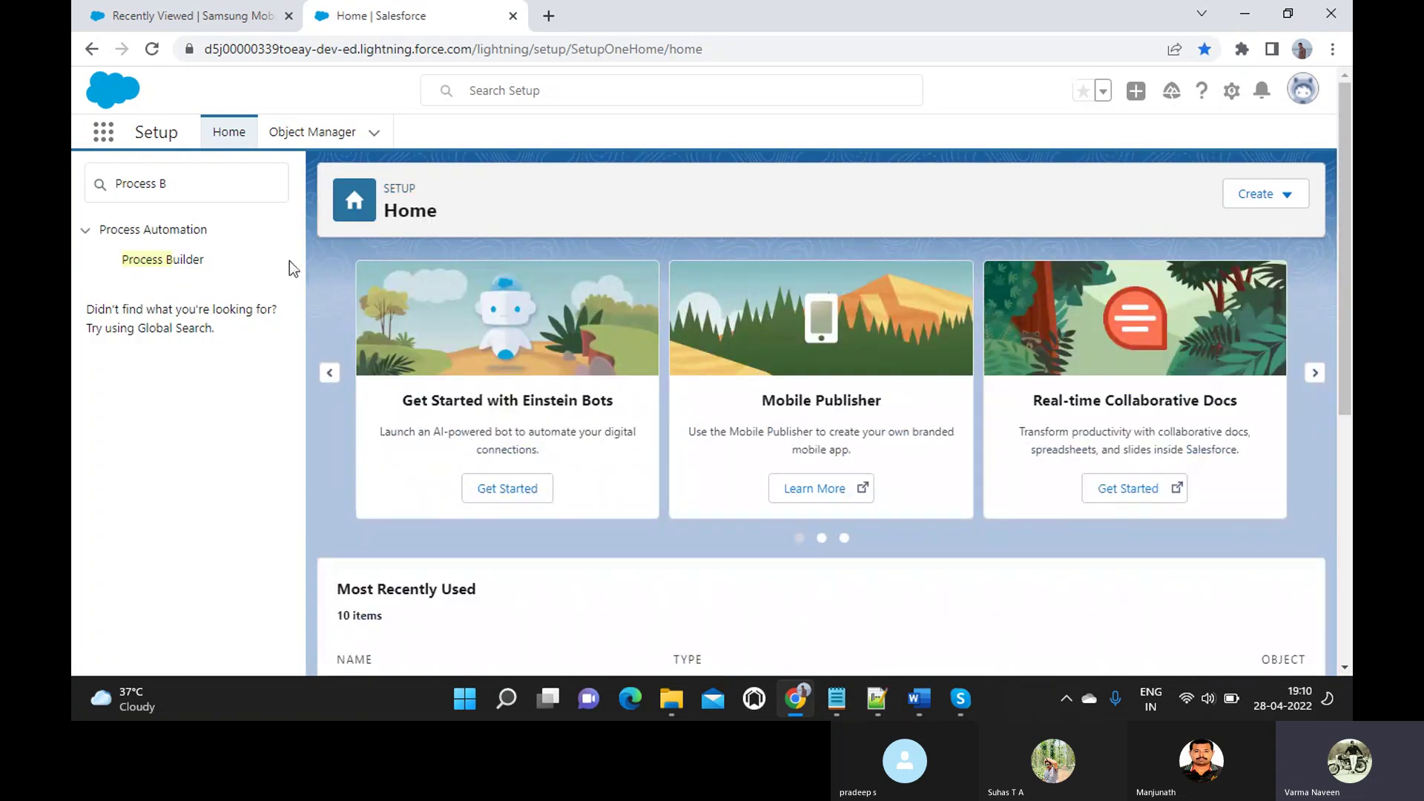
left_click(180, 261)
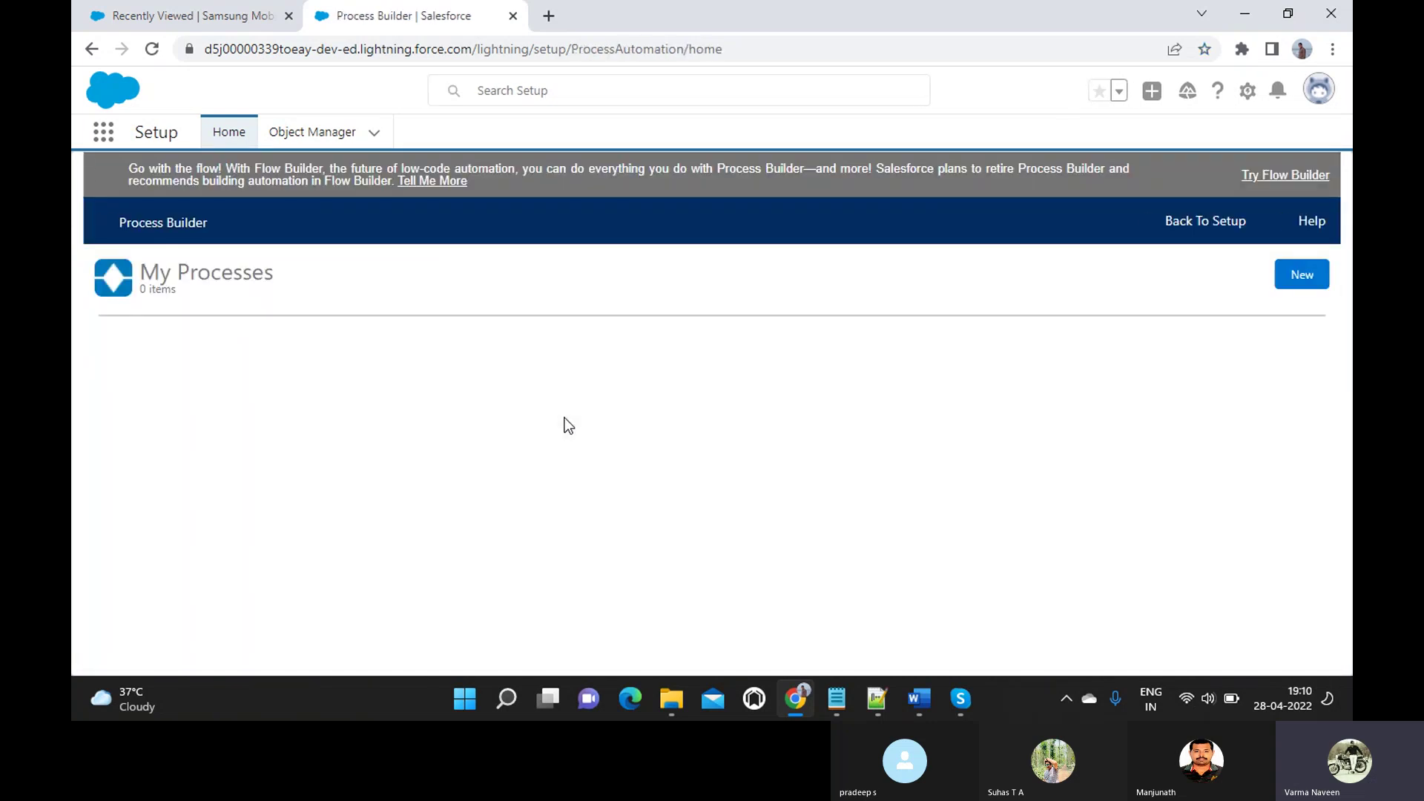
left_click(123, 490)
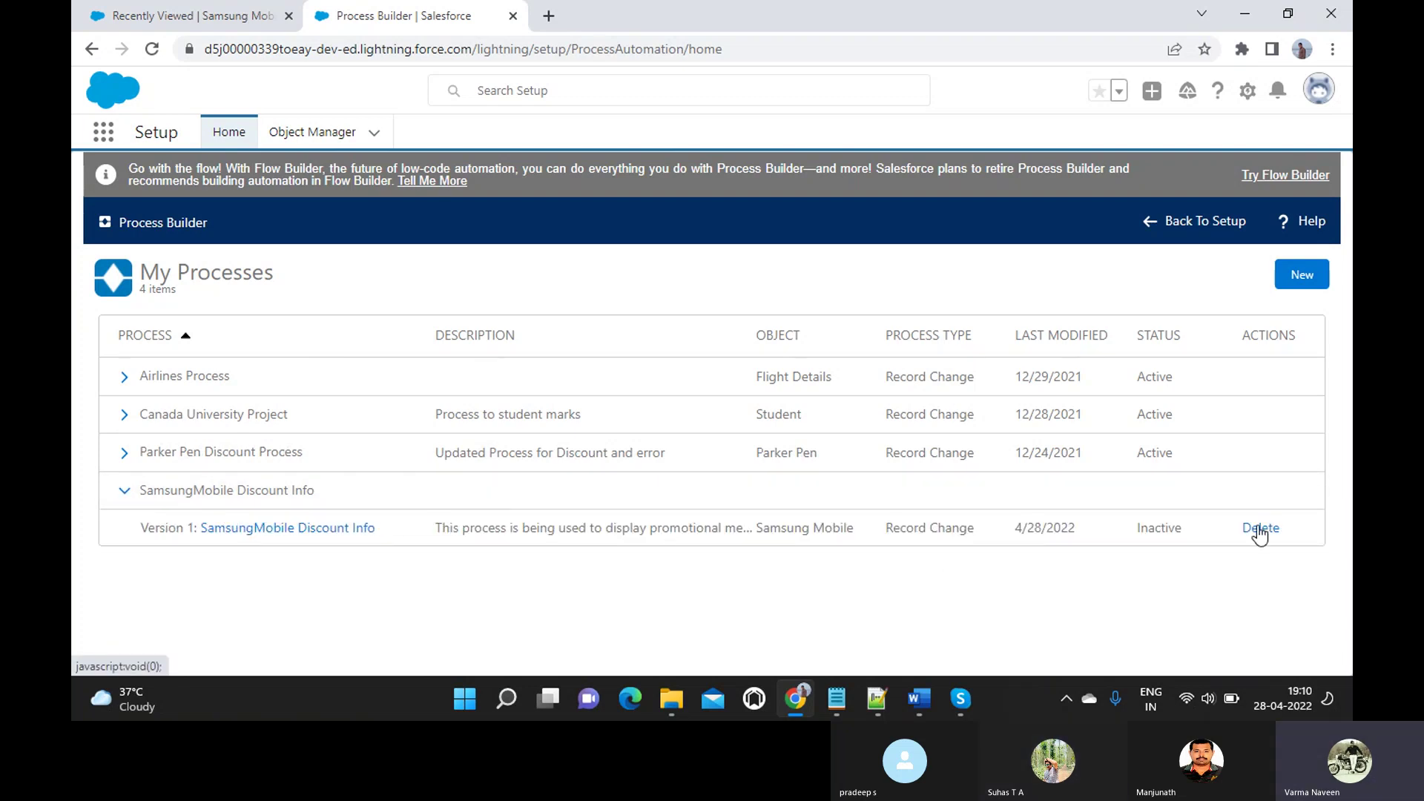
left_click(1259, 529)
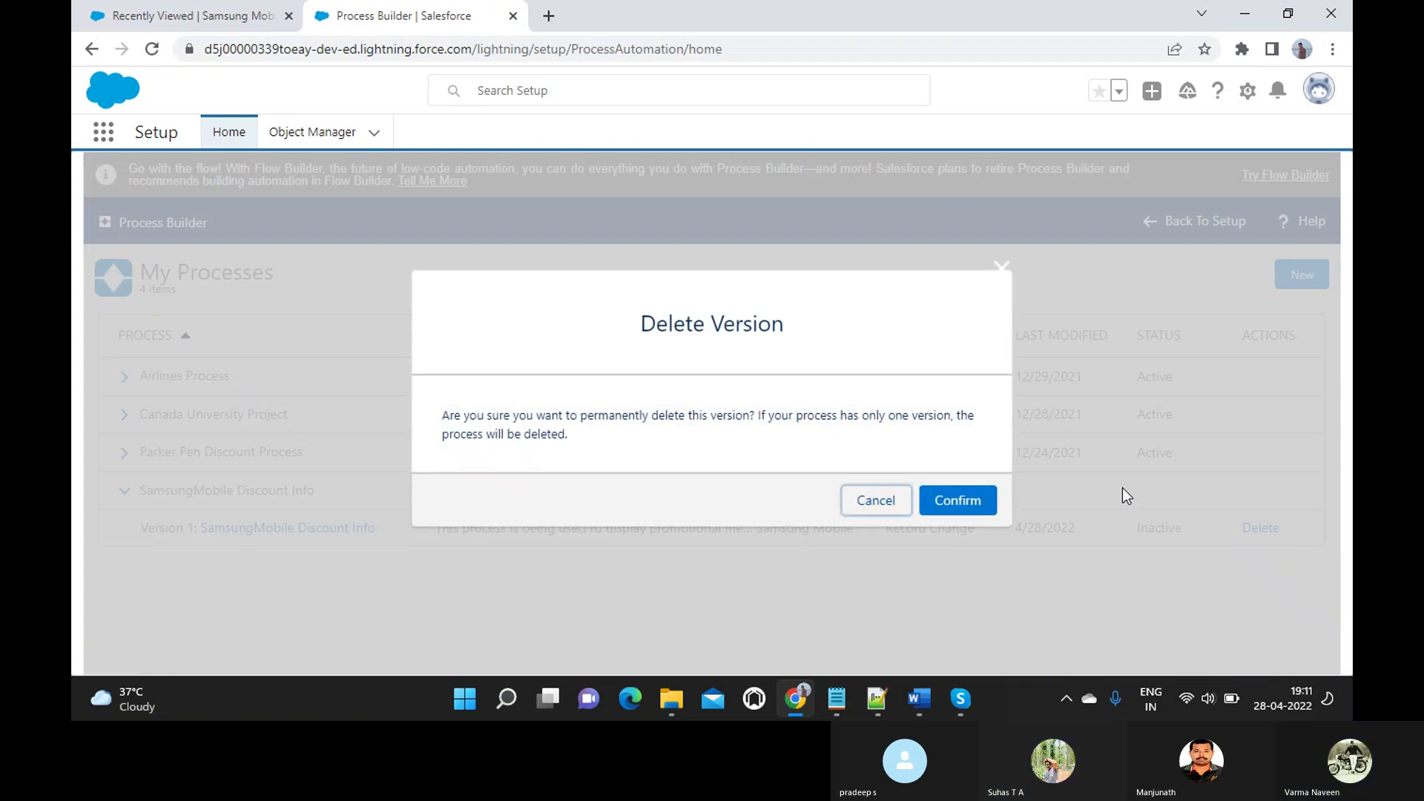
left_click(963, 501)
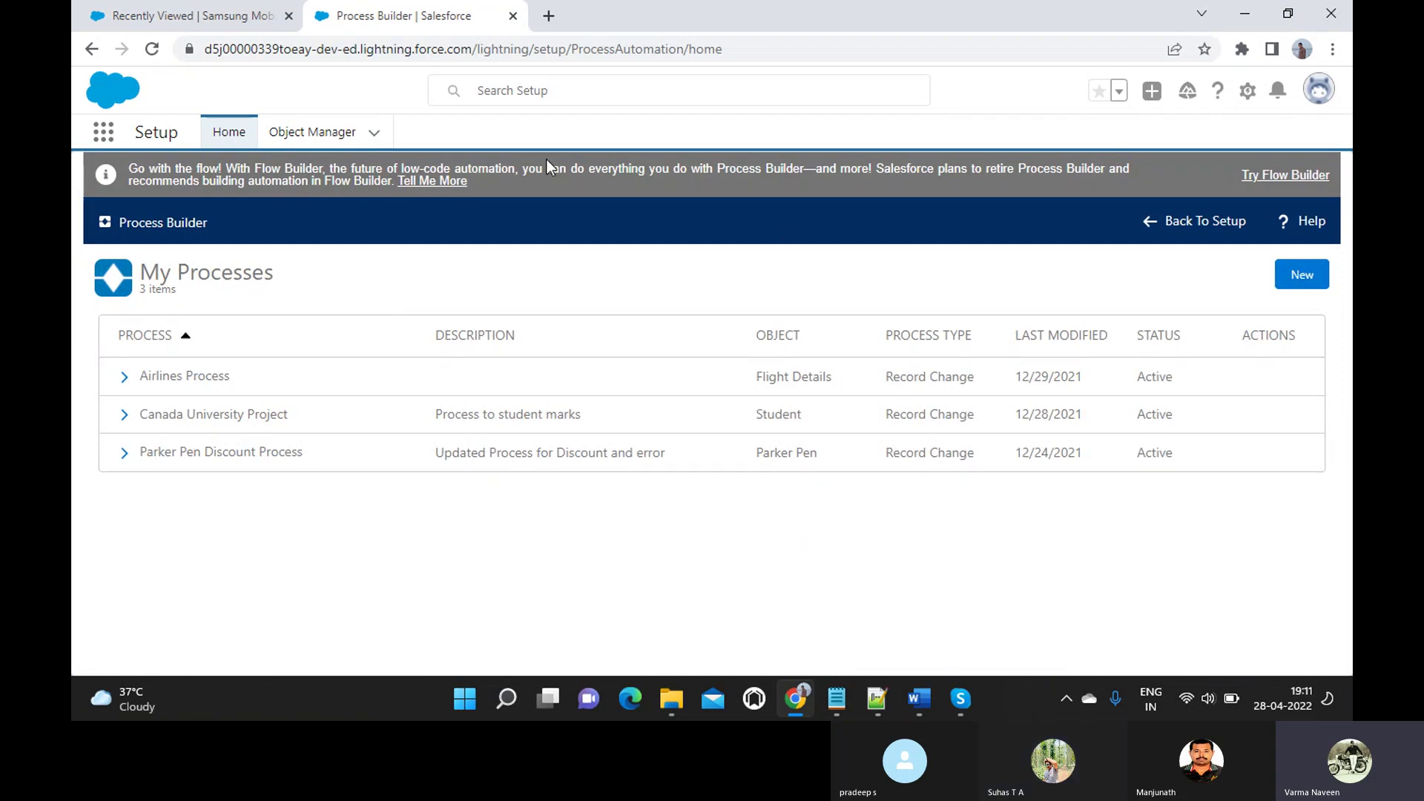
- View the details of the second recently viewed Samsung Mobiles record, and return to the Process Builder list
left_click(251, 18)
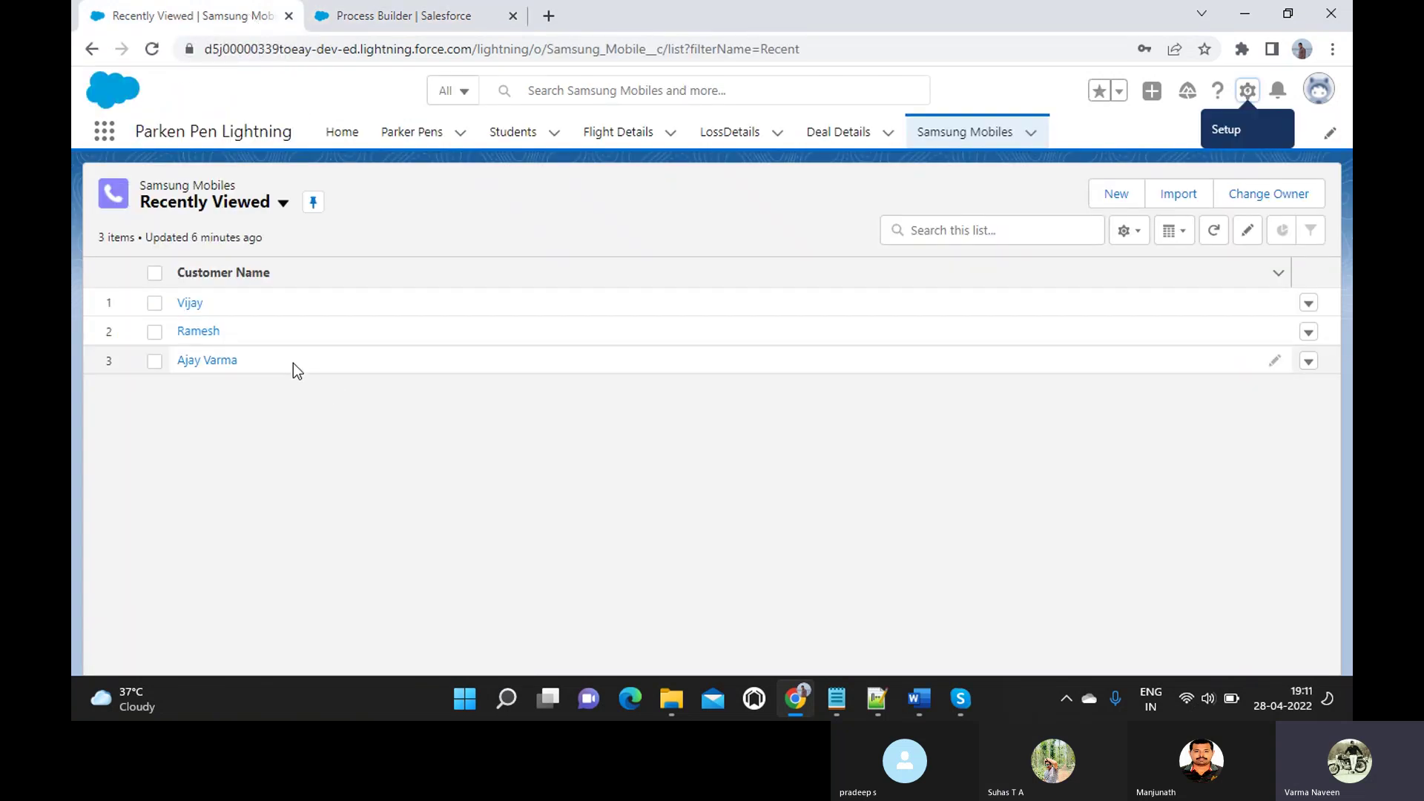
left_click(214, 332)
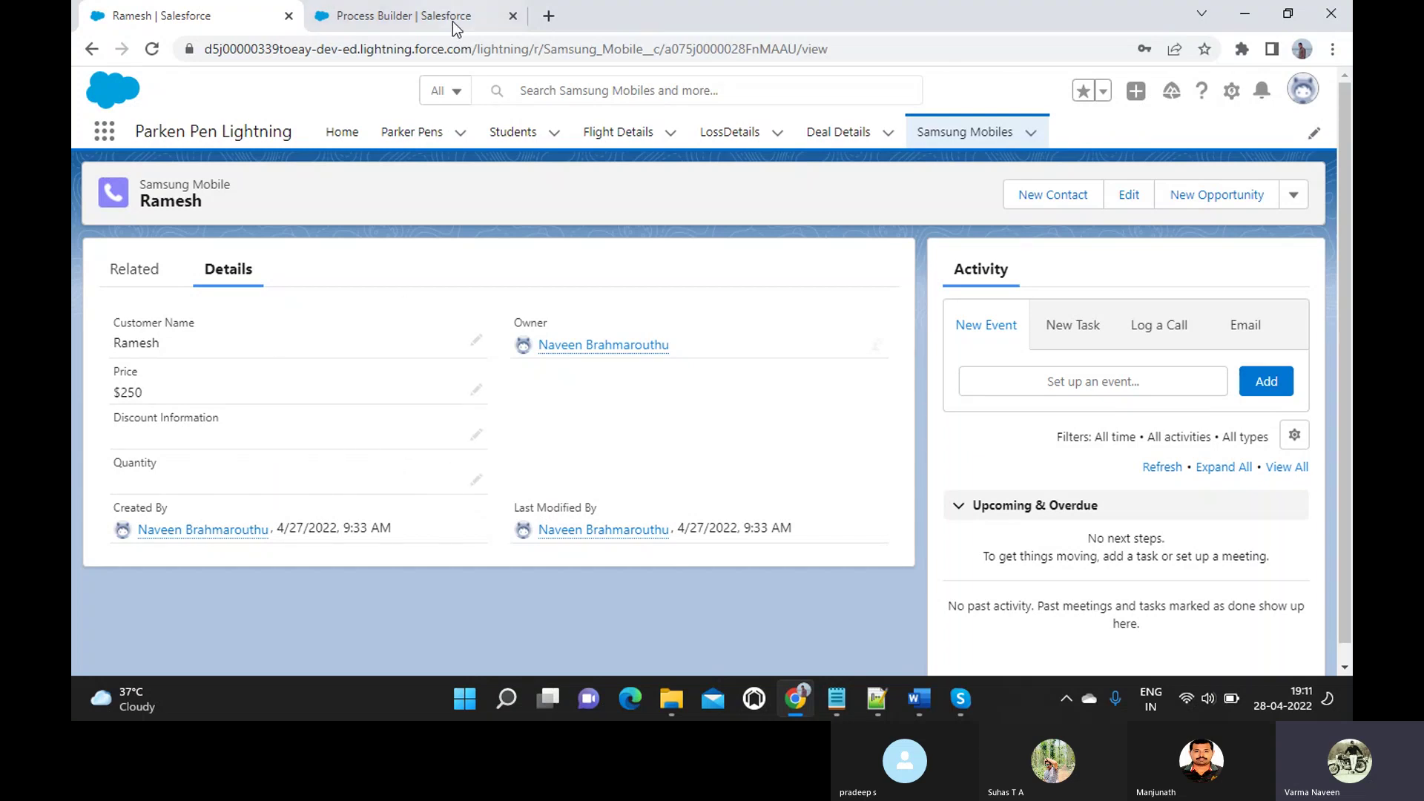
left_click(416, 15)
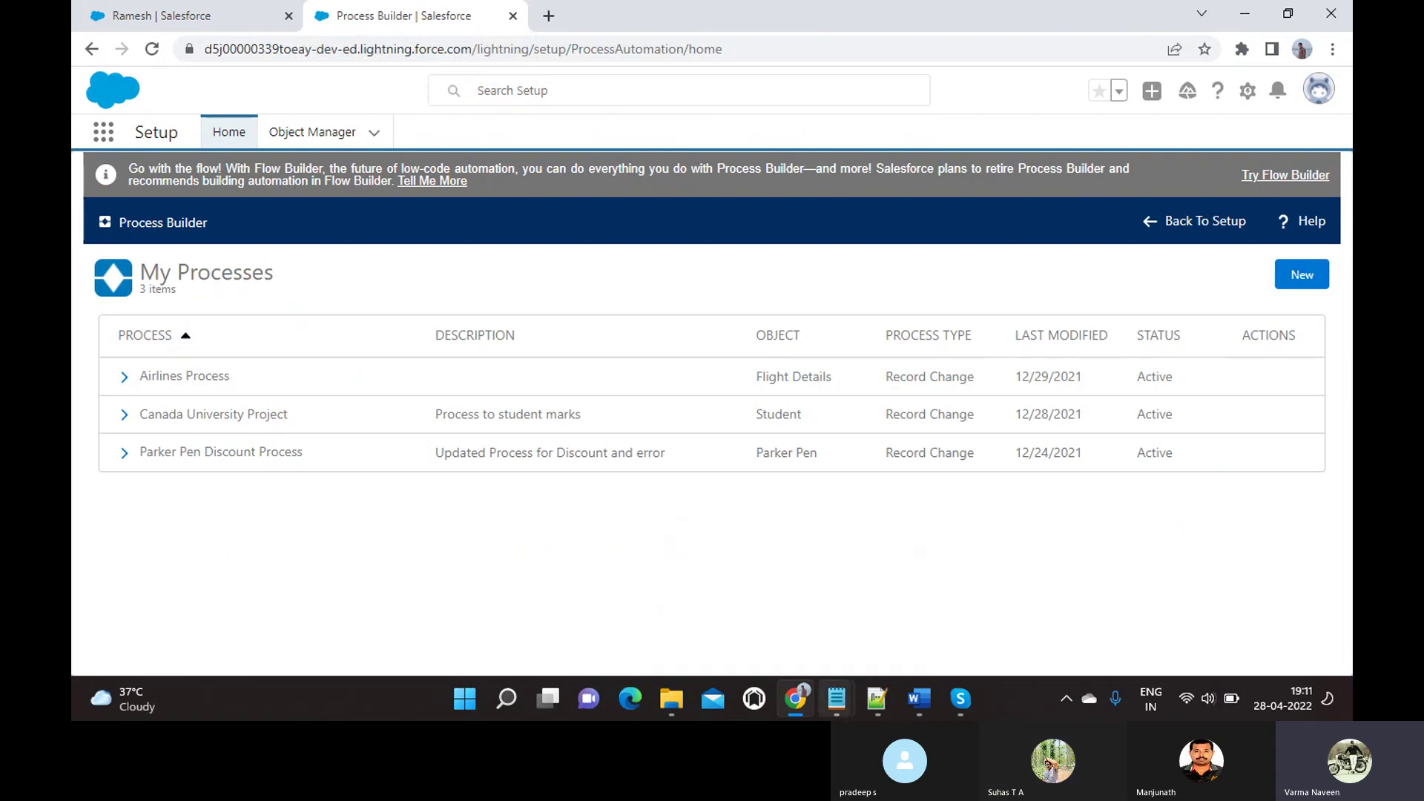
- Switch to the untitled Notepad notes and highlight the first enhancement item about quantities less than or equal to 2
mouse_move(833, 704)
left_click(986, 628)
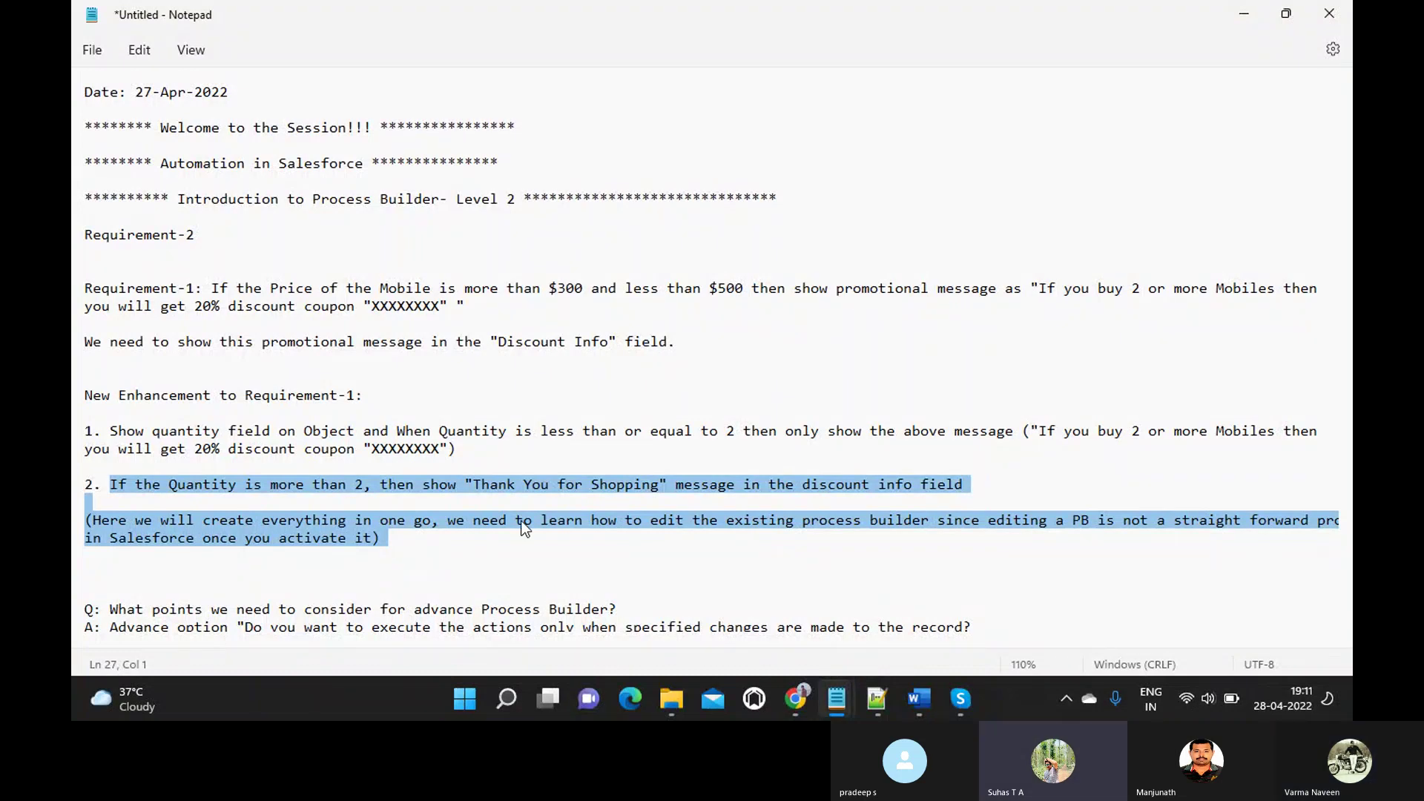
scroll(525, 527, "down", 1)
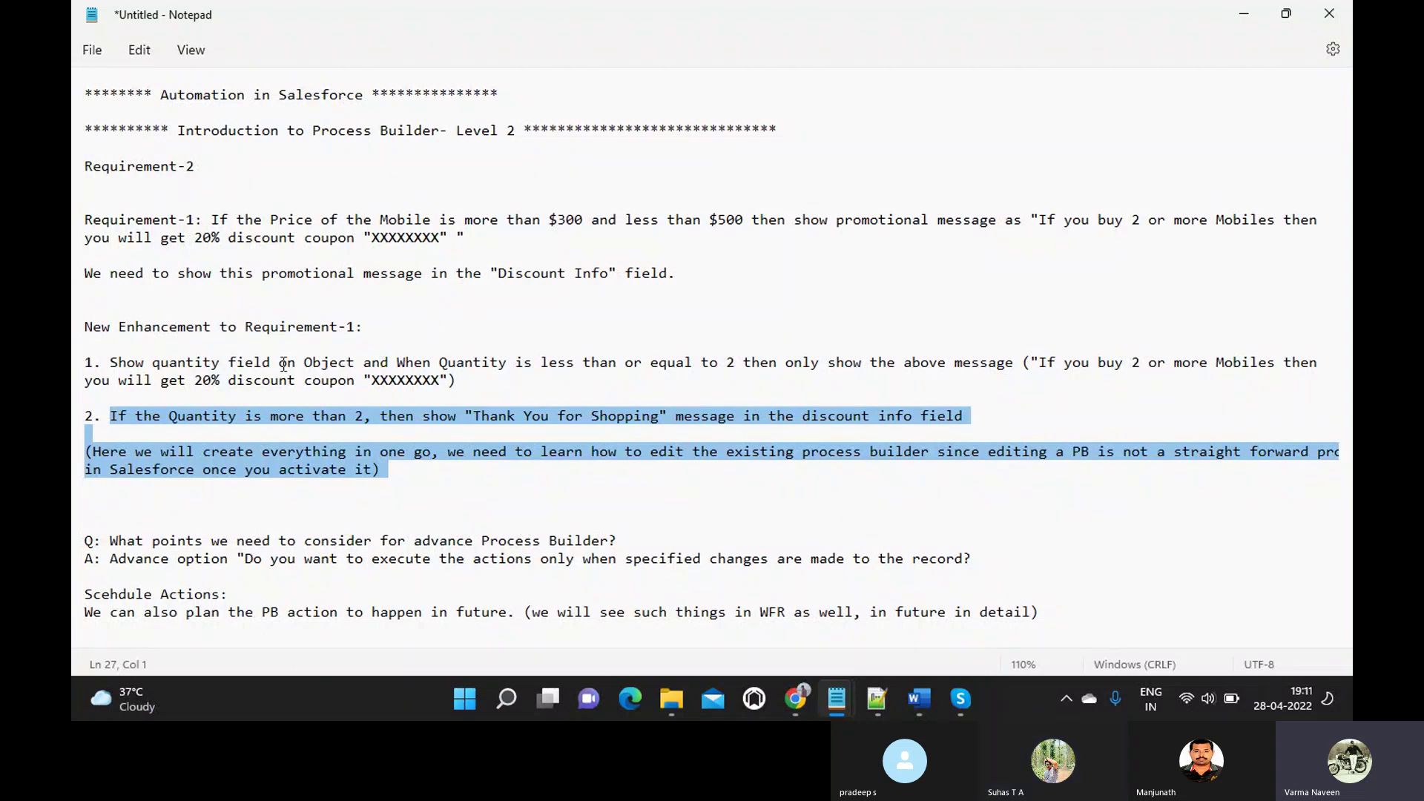
left_click_drag(111, 362, 598, 379)
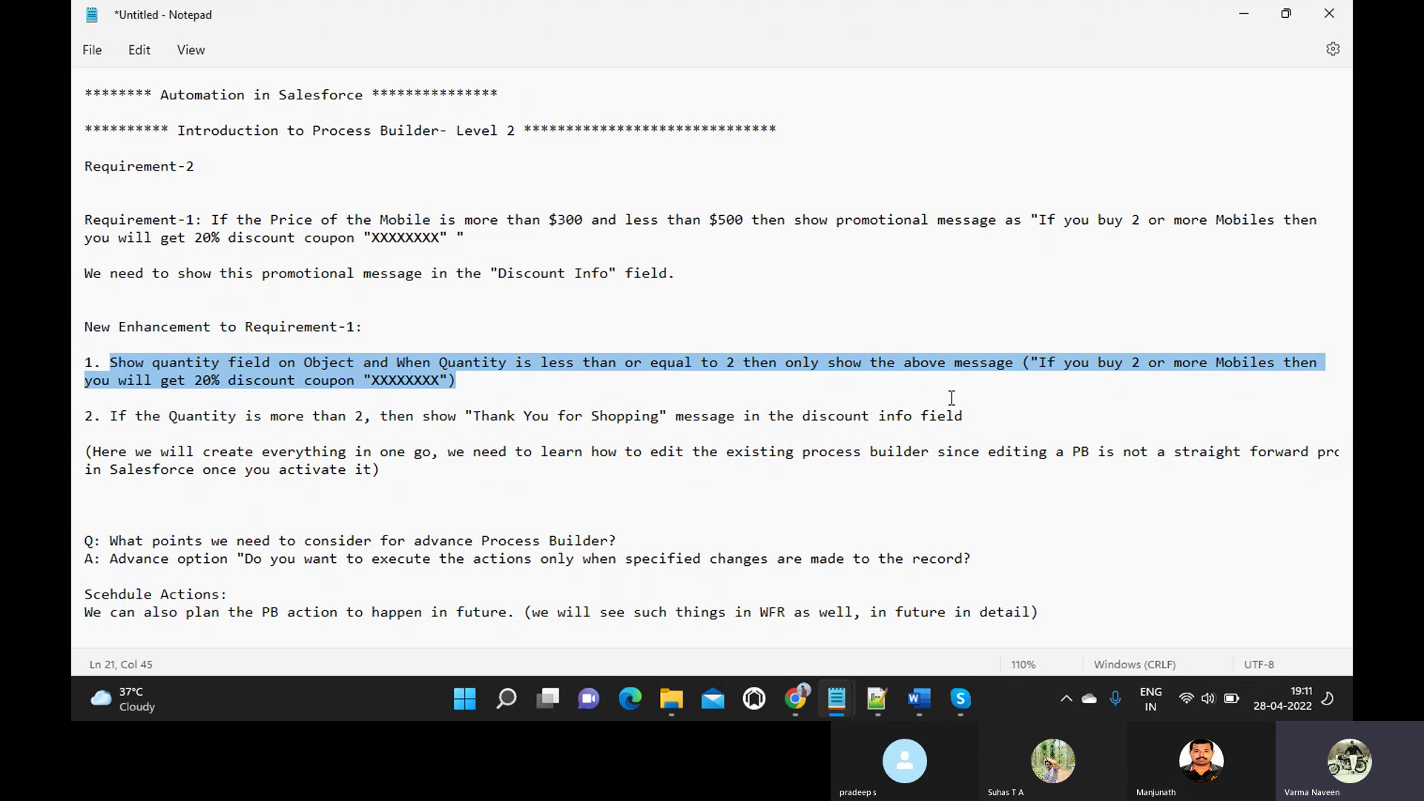
left_click(460, 384)
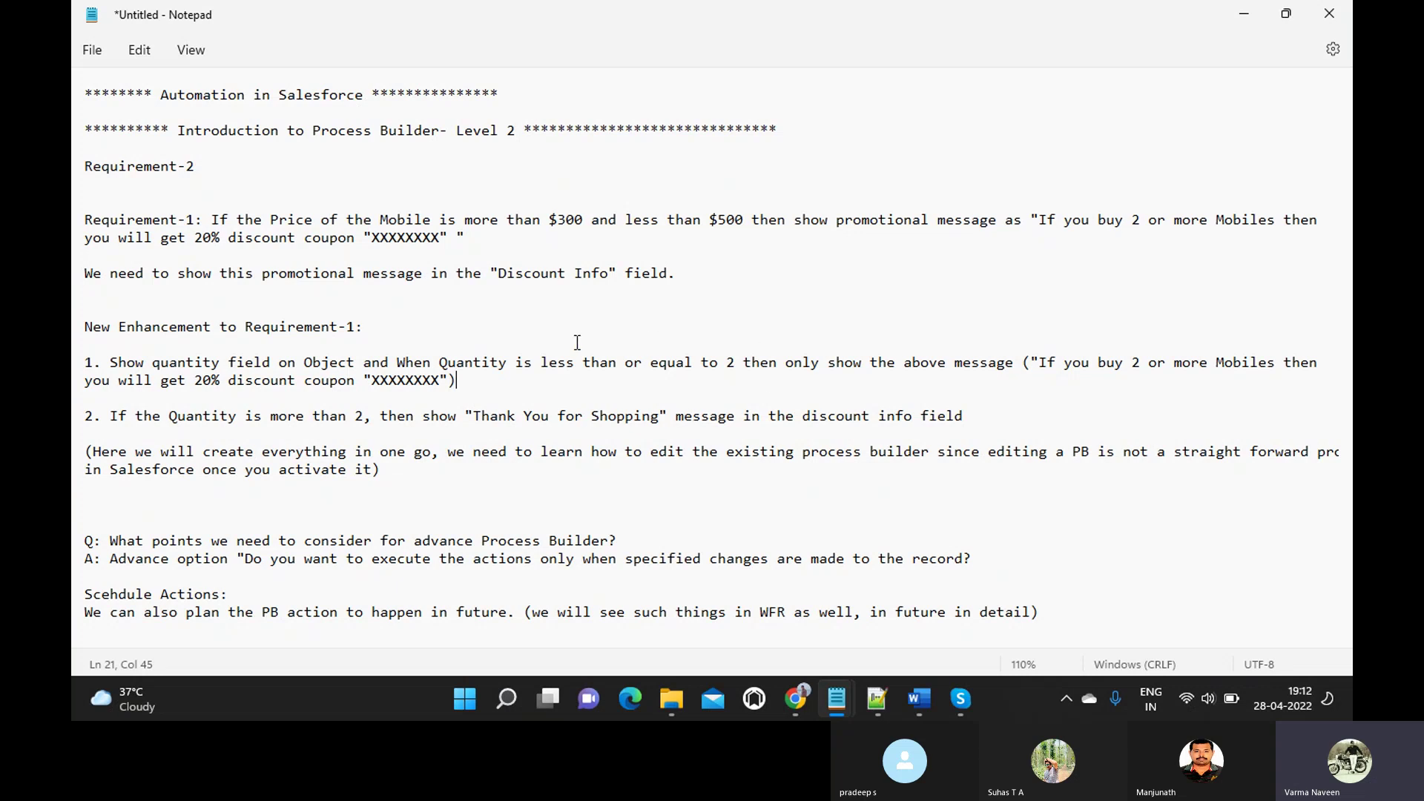
- Highlight the $300 to $500 price condition in Requirement-1, followed by its 20% discount coupon promotional message
left_click_drag(491, 220, 744, 226)
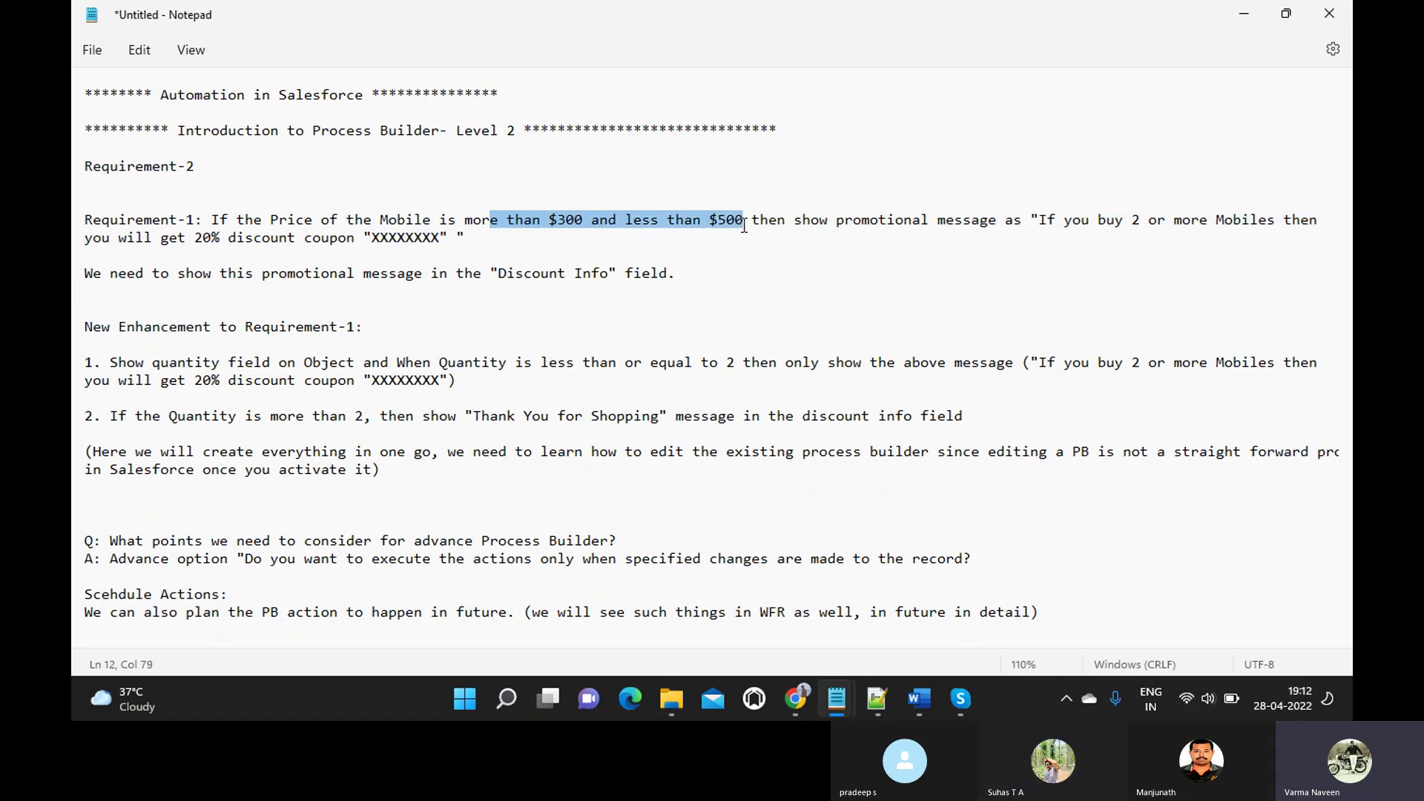
left_click(1034, 221)
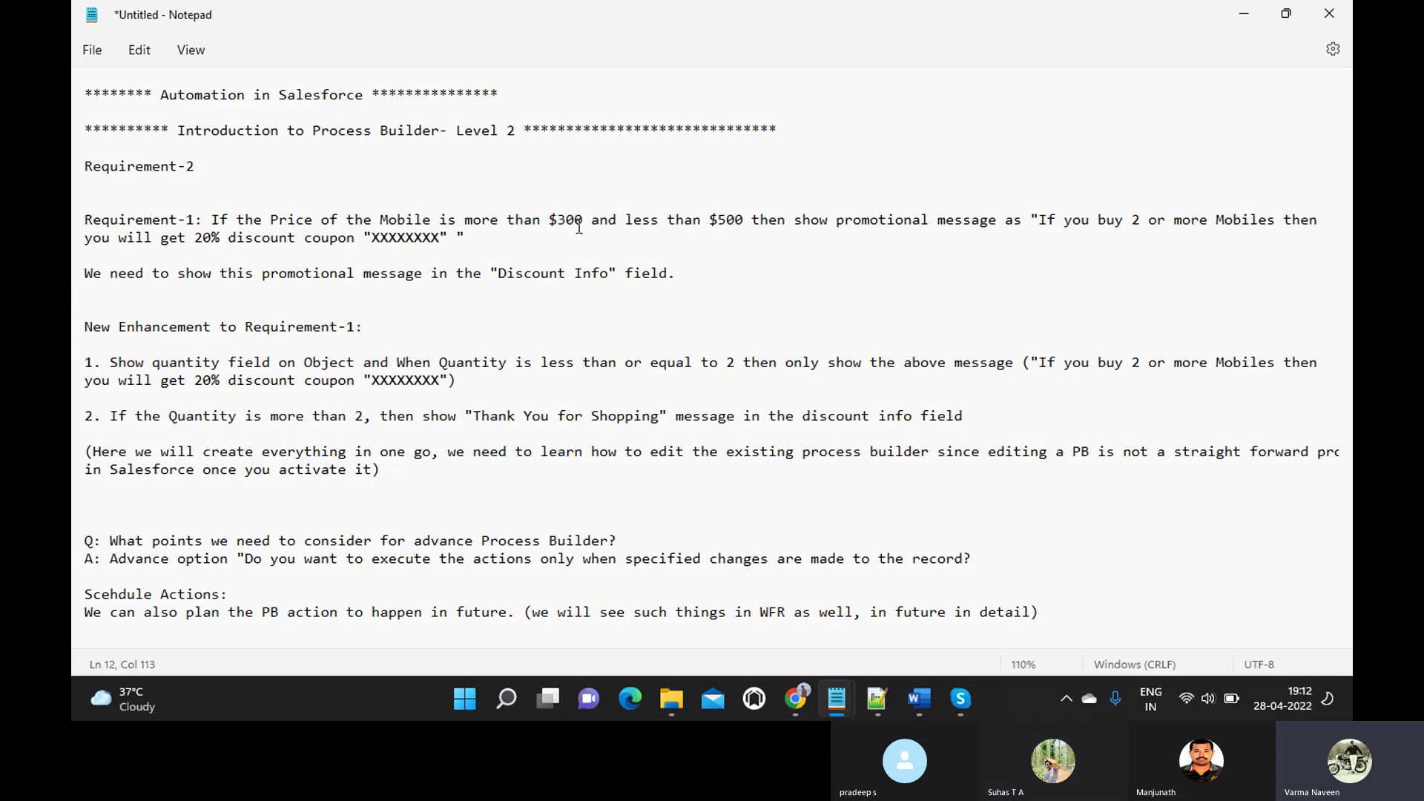
left_click(455, 236, "shift")
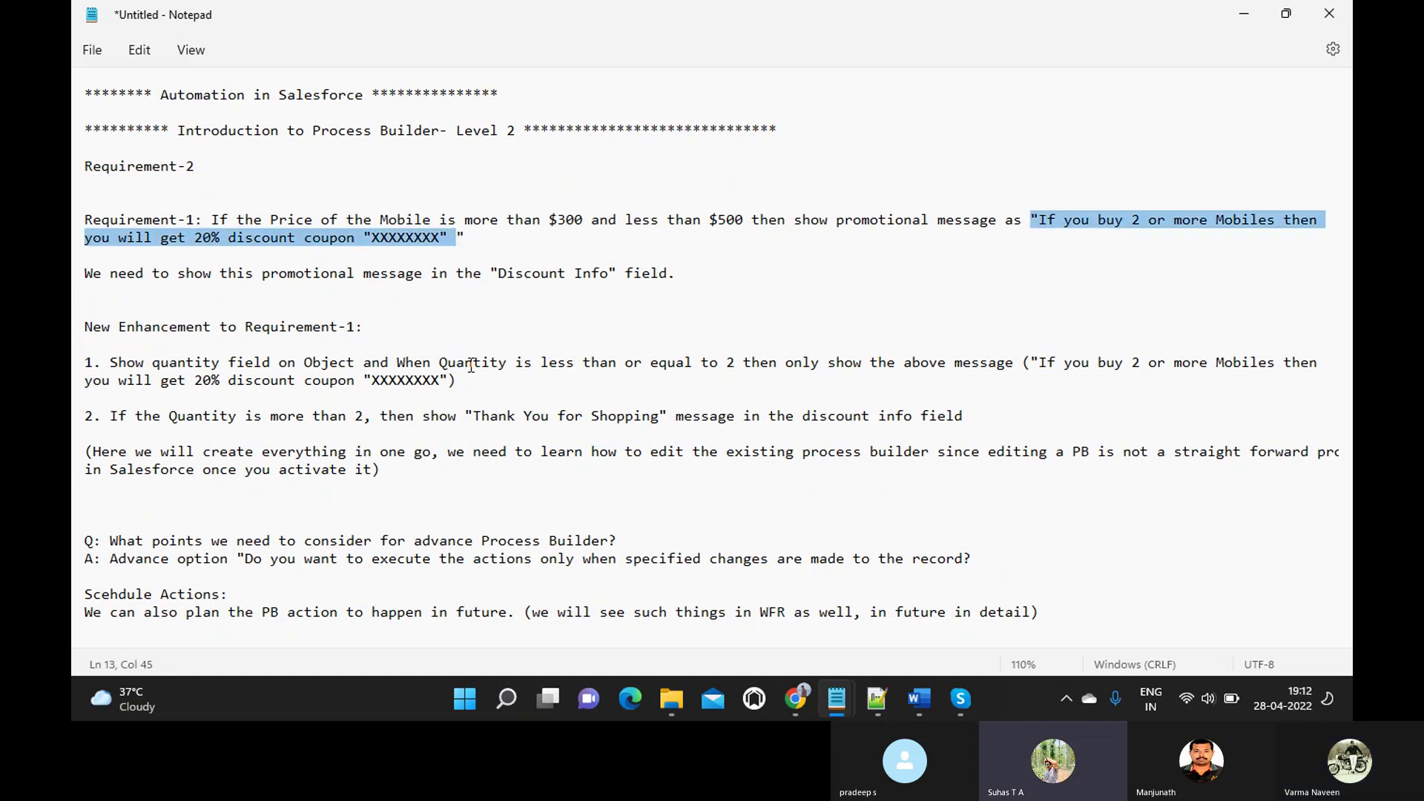
scroll(473, 448, "down", 1)
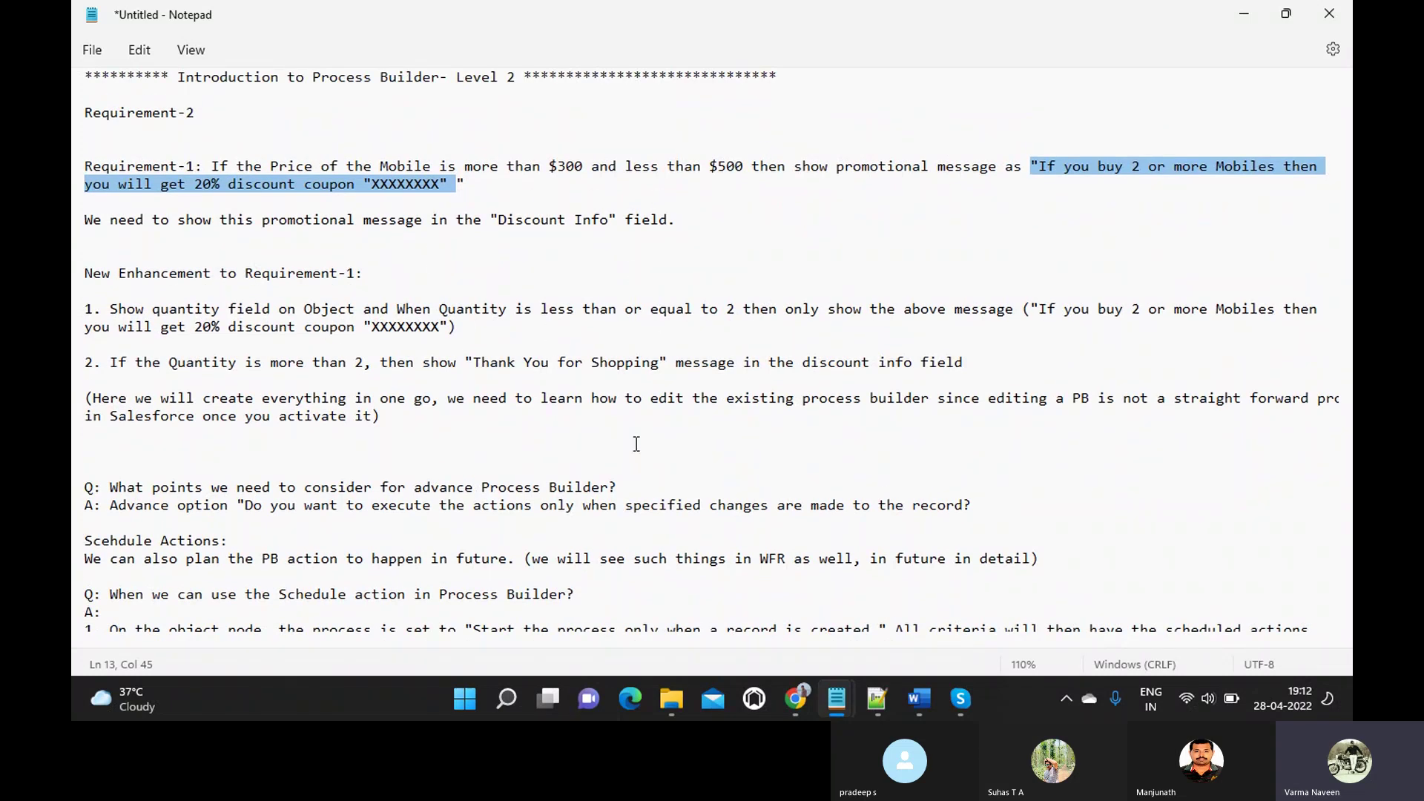
scroll(636, 443, "up", 3)
scroll(637, 443, "down", 1)
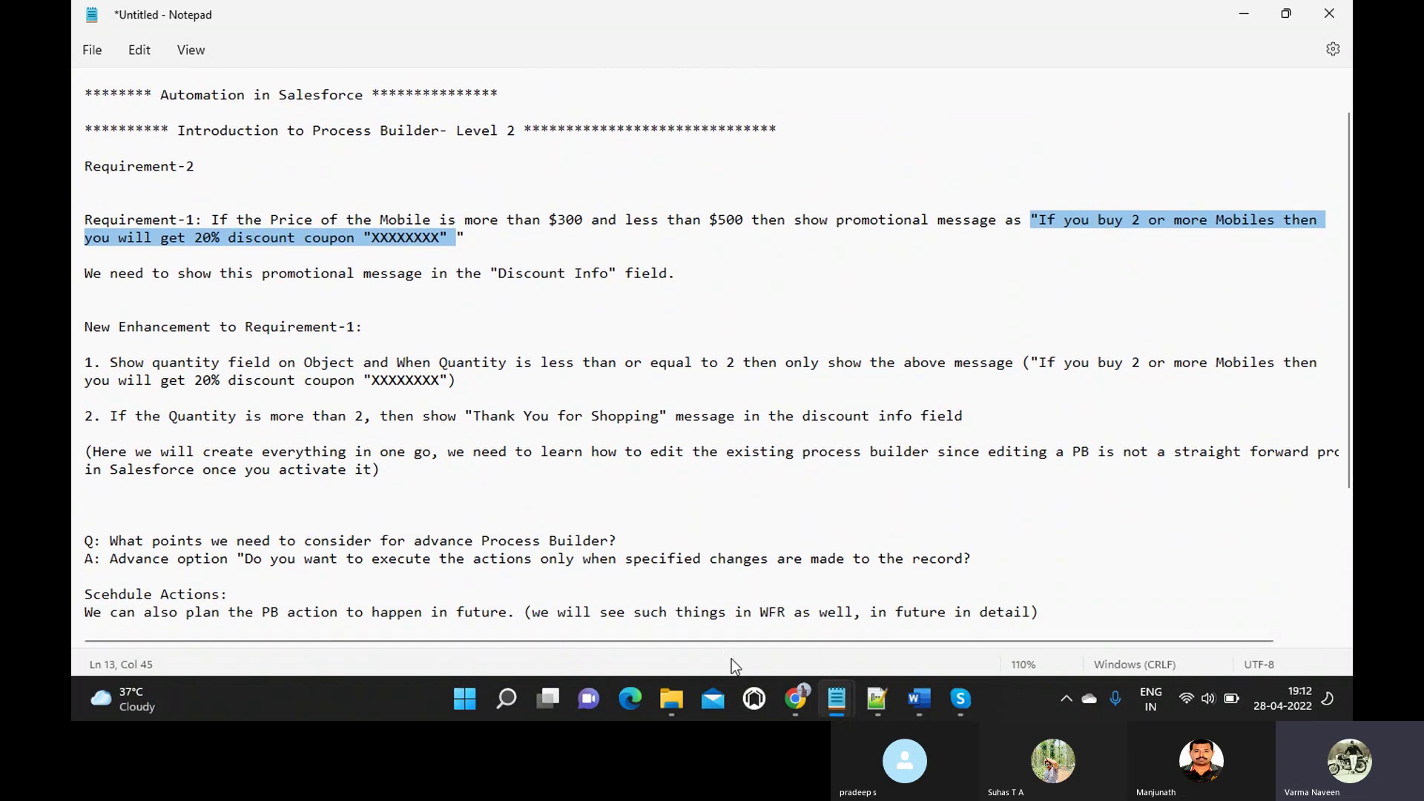
- Switch back to Salesforce in Chrome and reopen Process Builder by way of the Setup home page
mouse_move(789, 693)
left_click(764, 604)
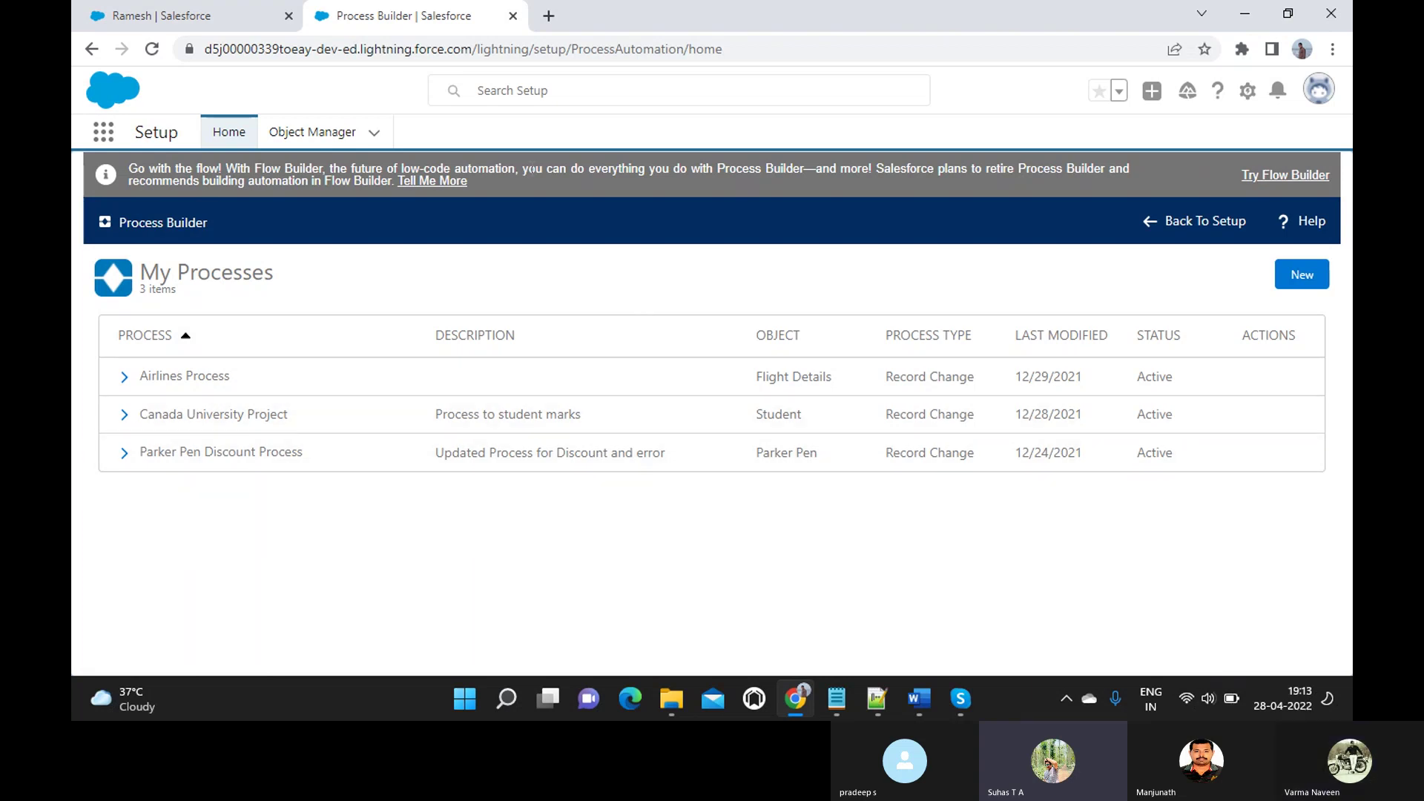
left_click(228, 134)
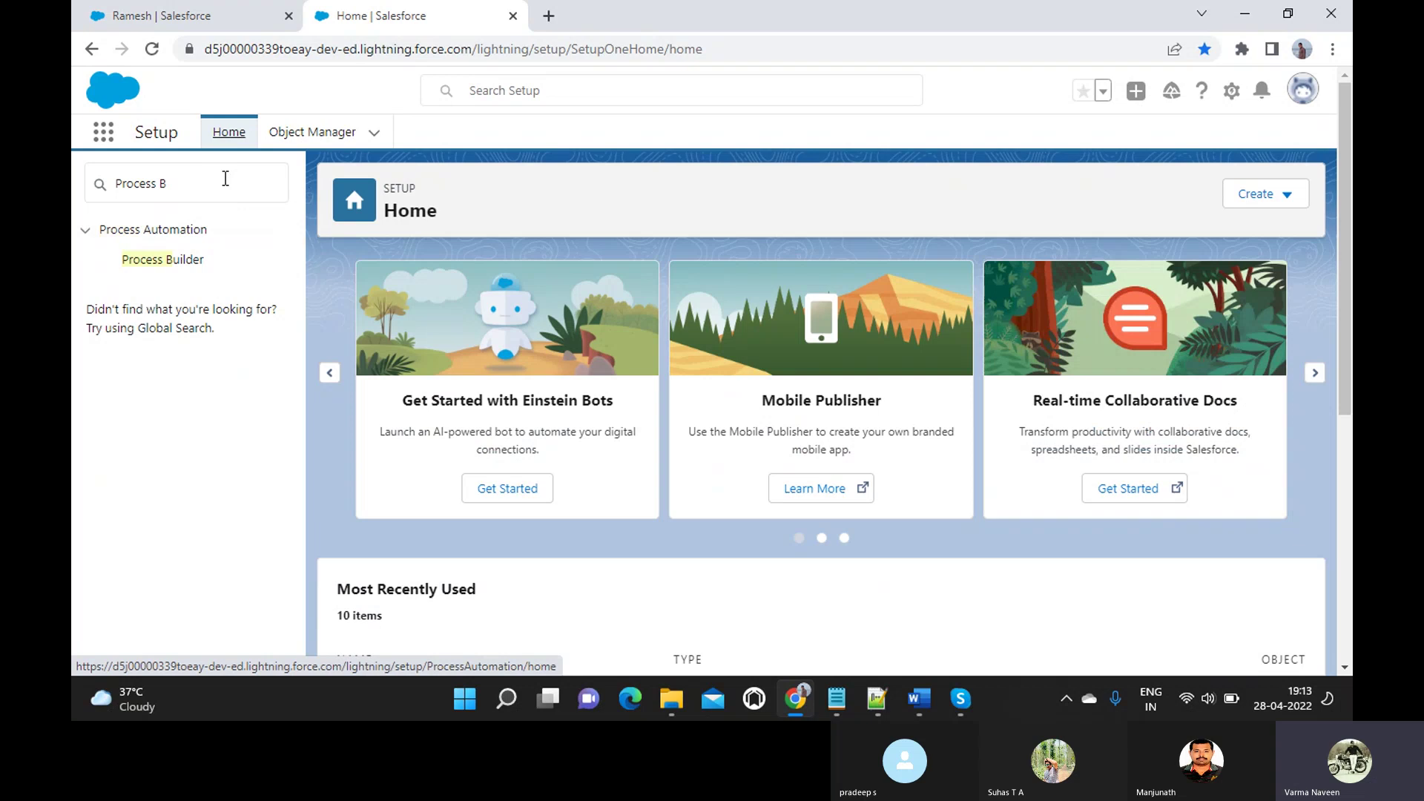
left_click(226, 178)
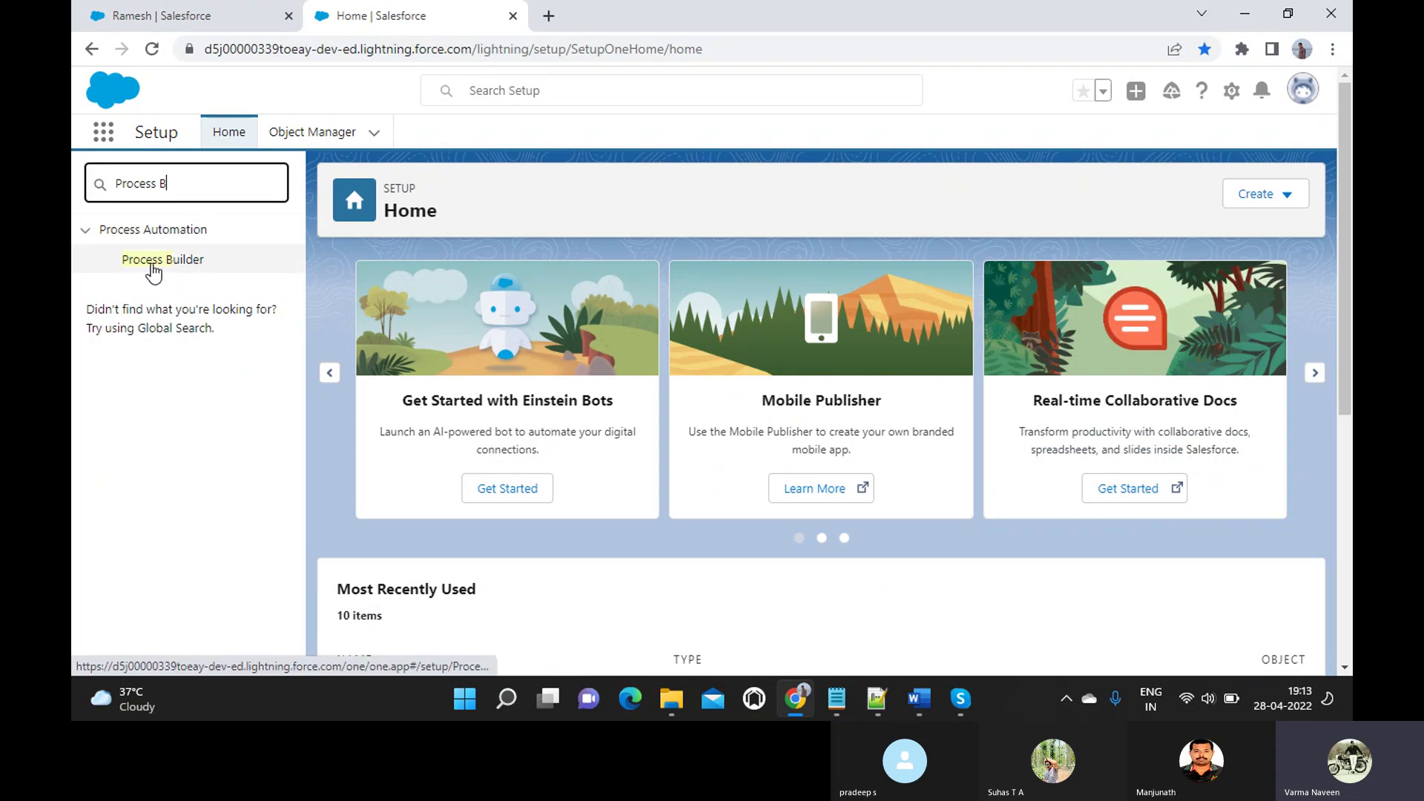
left_click(152, 262)
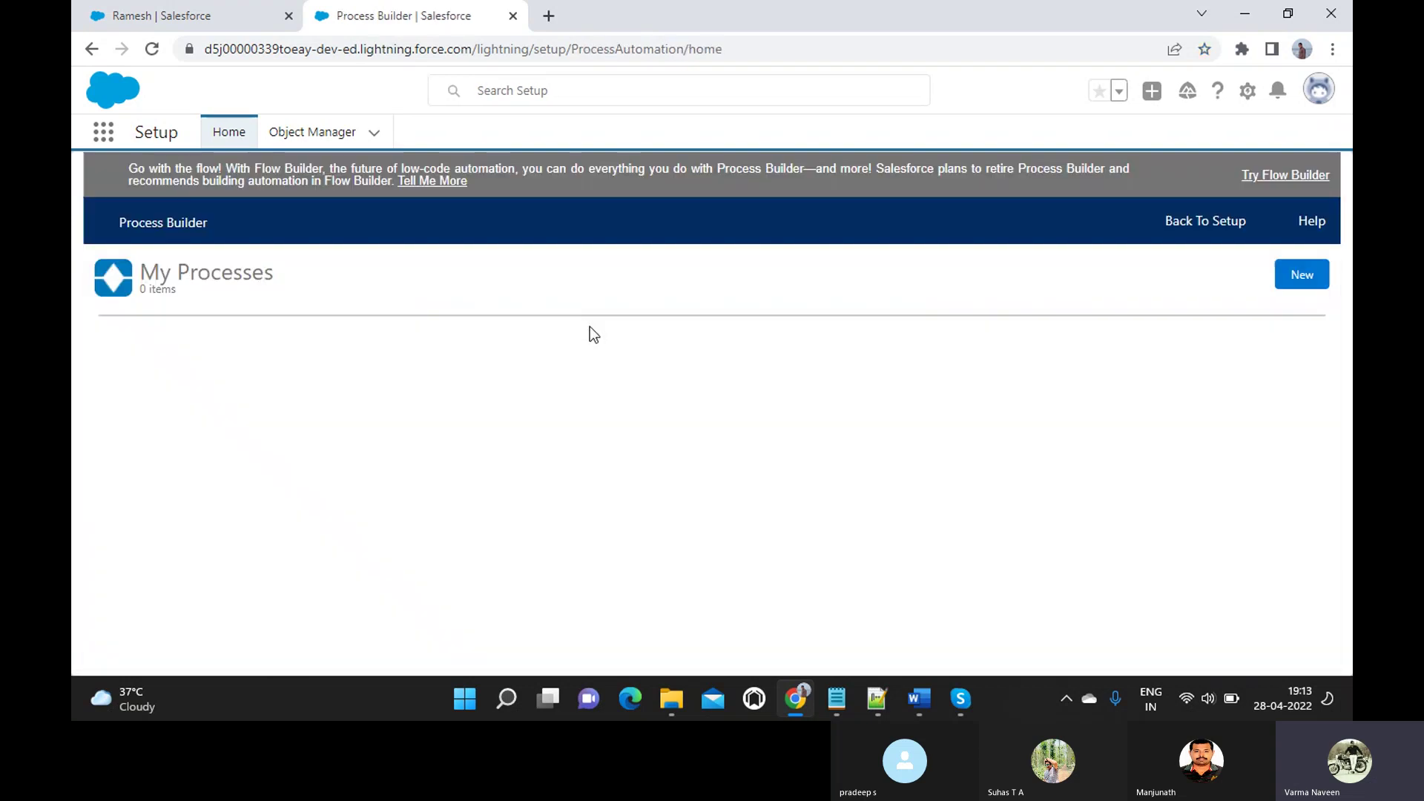
- Start a new process, choosing to continue in Process Builder instead of Flow Builder
left_click(1303, 276)
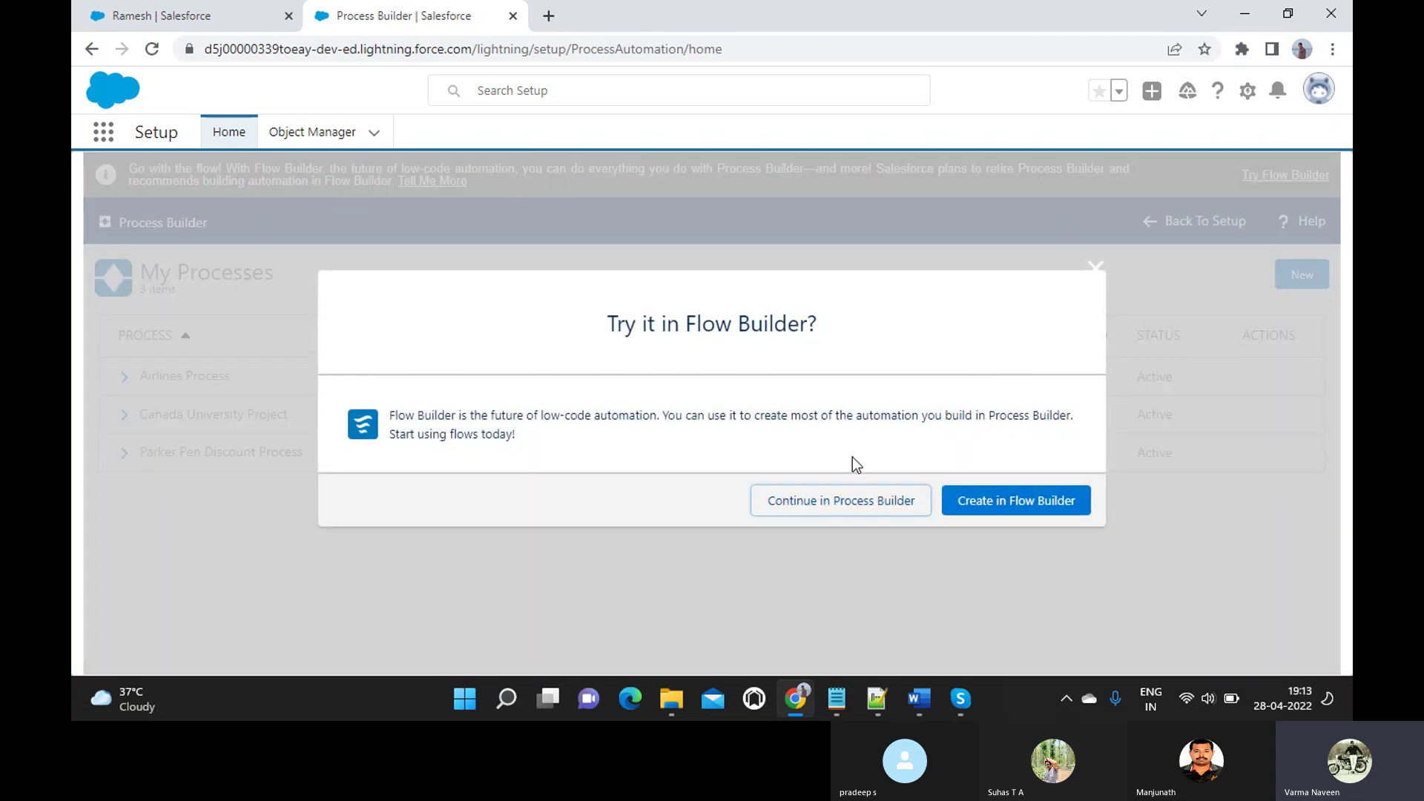
left_click(845, 511)
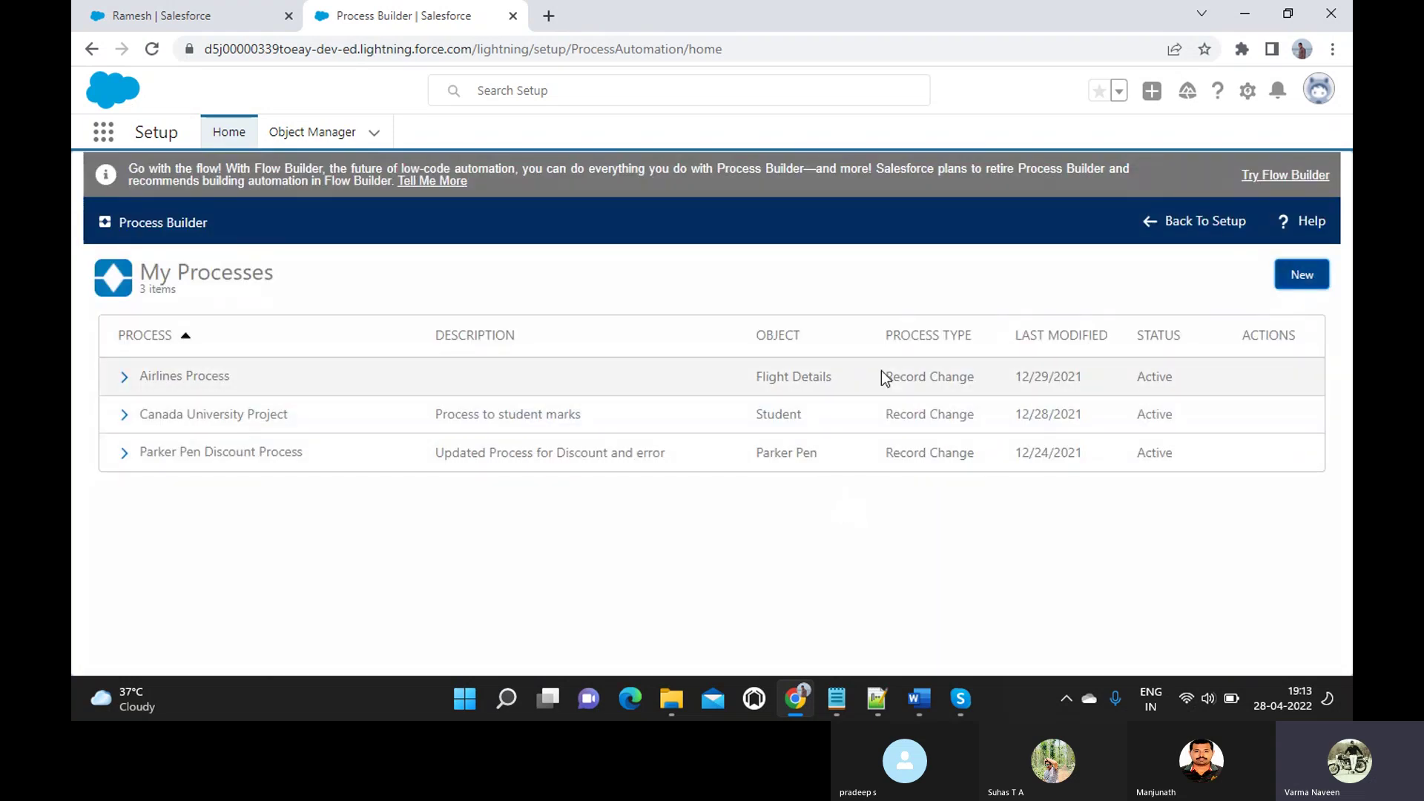
scroll(784, 404, "down", 2)
scroll(785, 404, "up", 1)
scroll(584, 407, "up", 2)
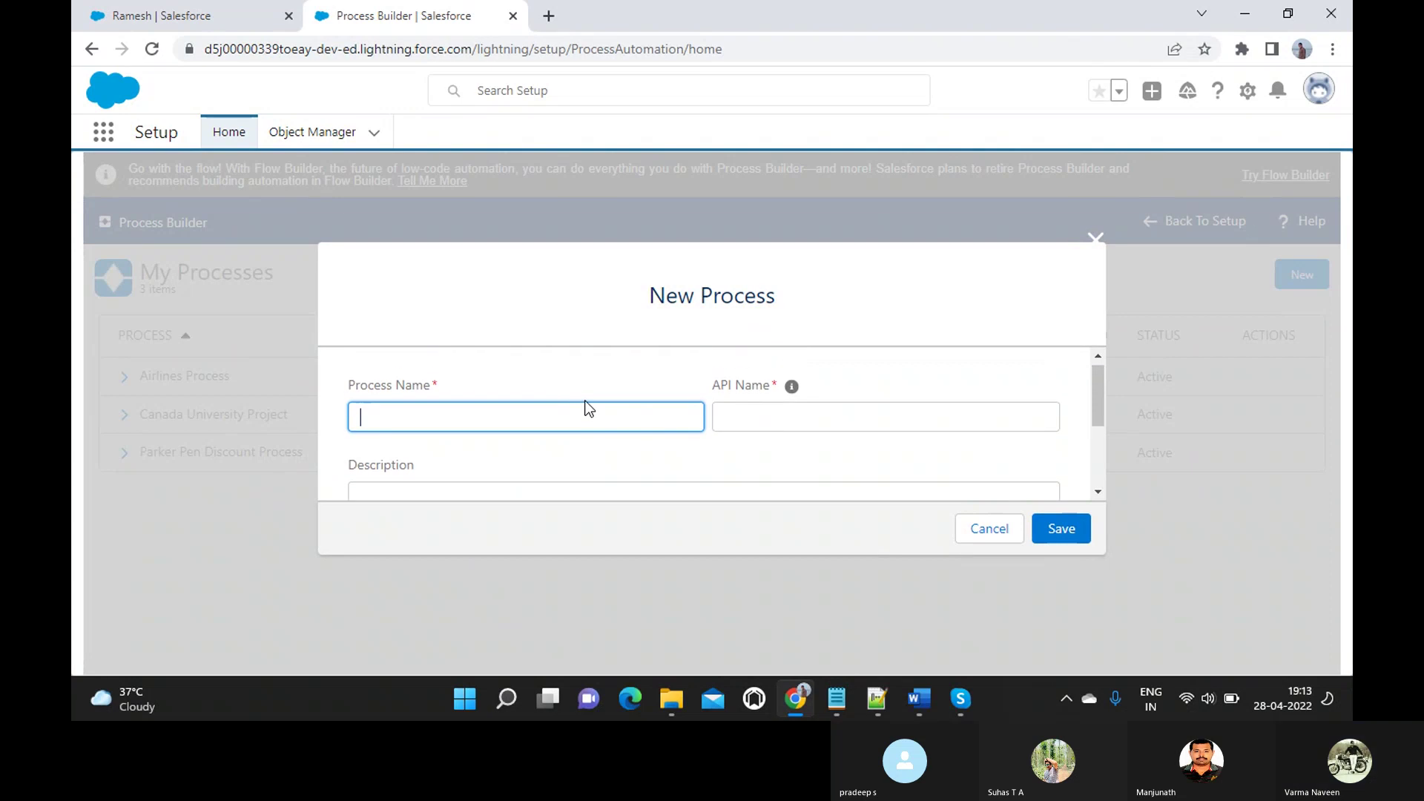
- Name the new process "Samsung Mobile Quantity more than 2 Discount"
left_click(480, 419)
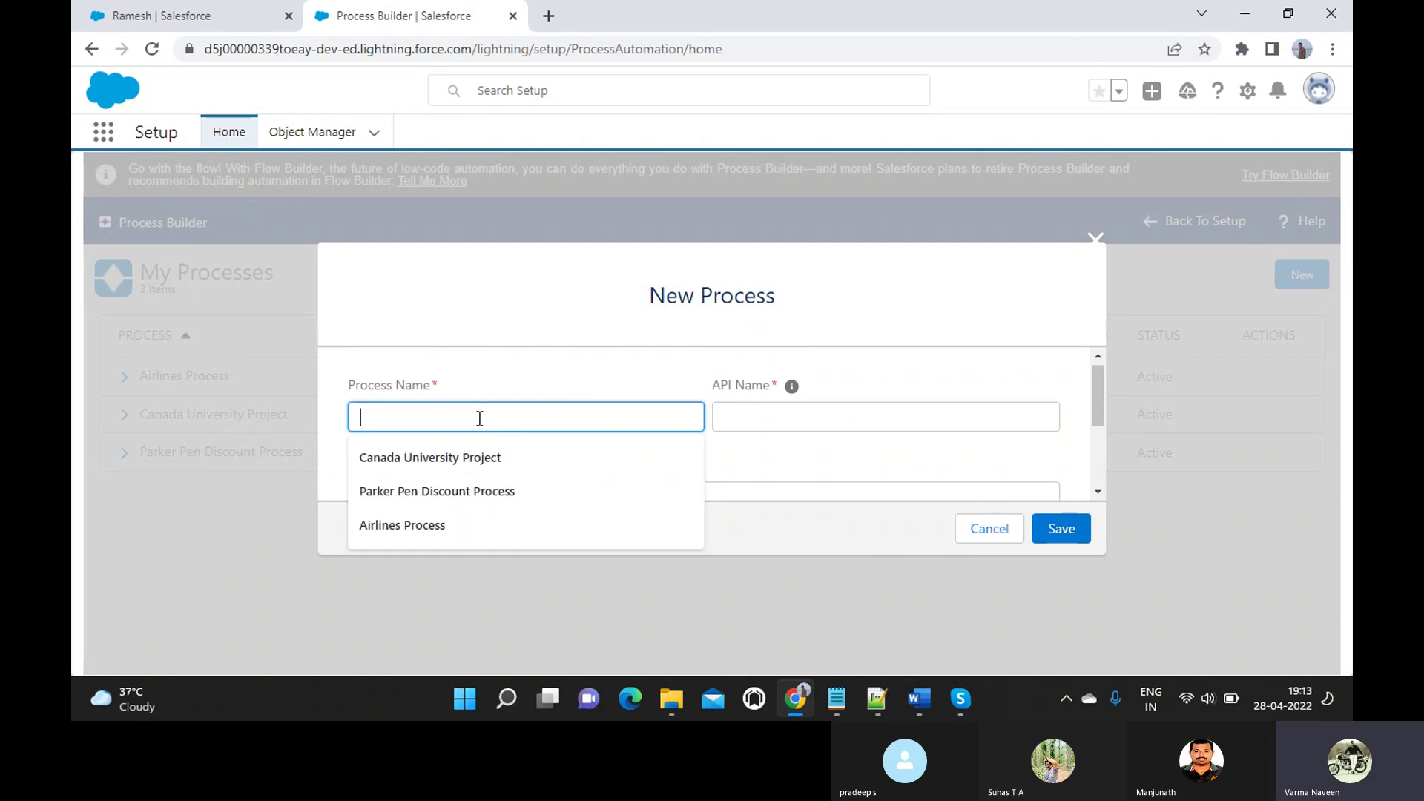
type("Samsung")
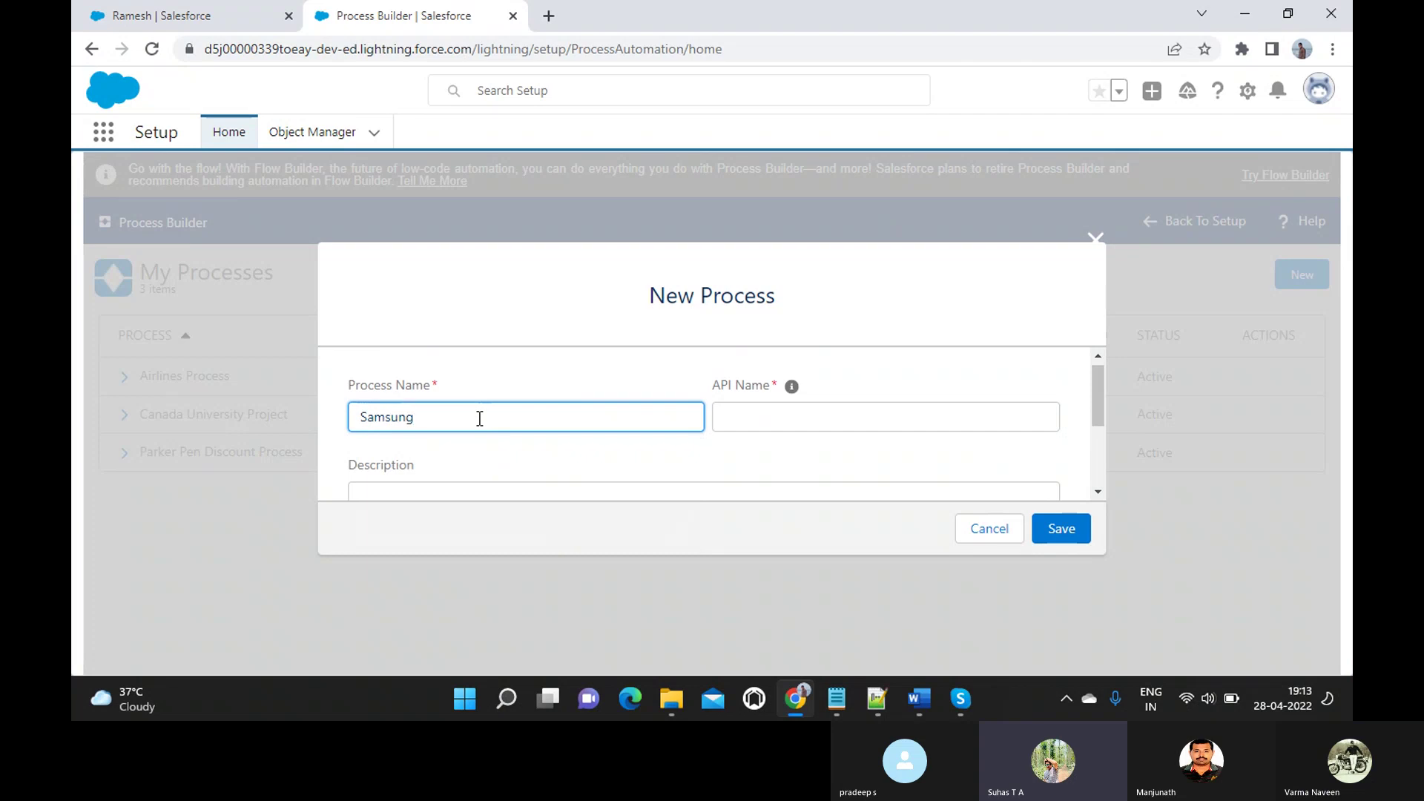
type(" Mobile Quantity")
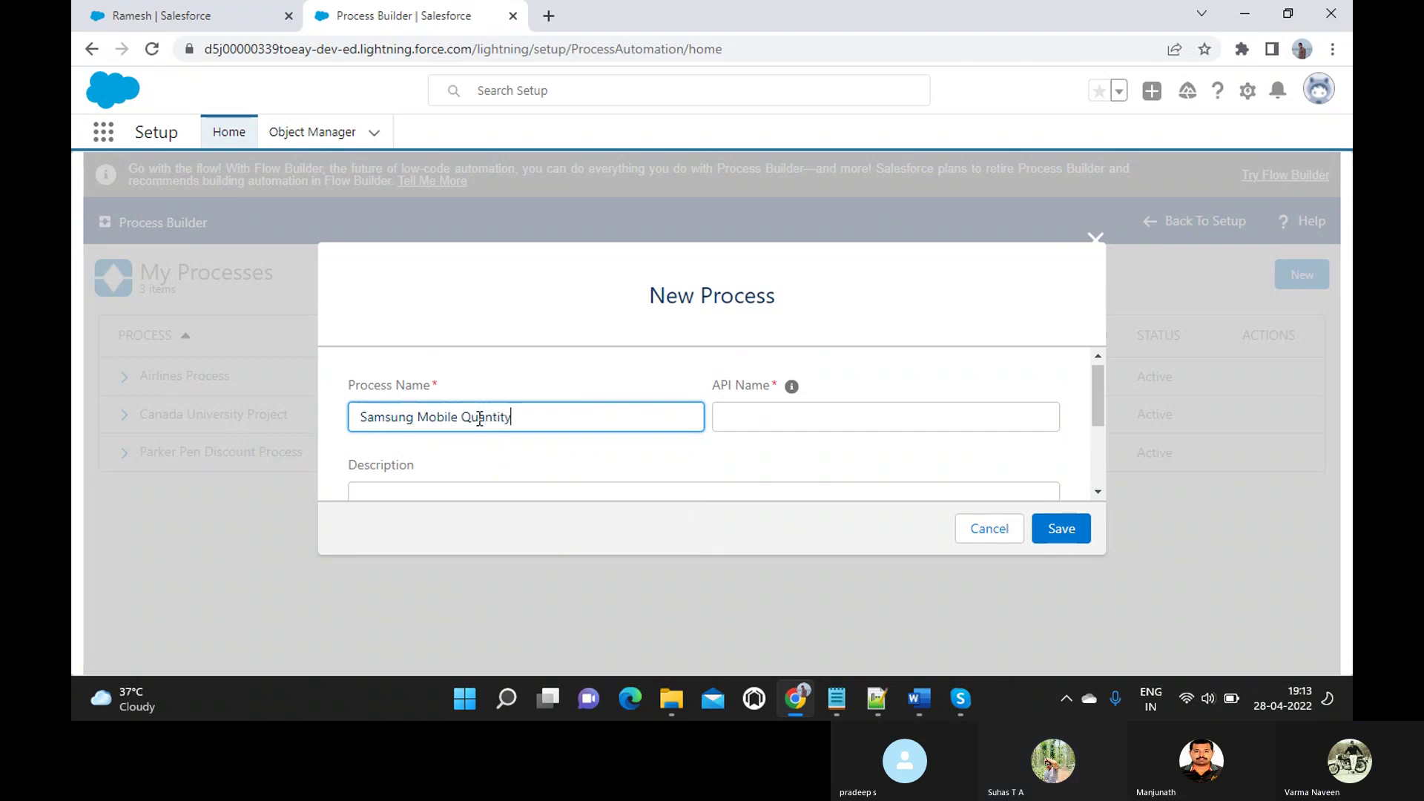
type(" Discount")
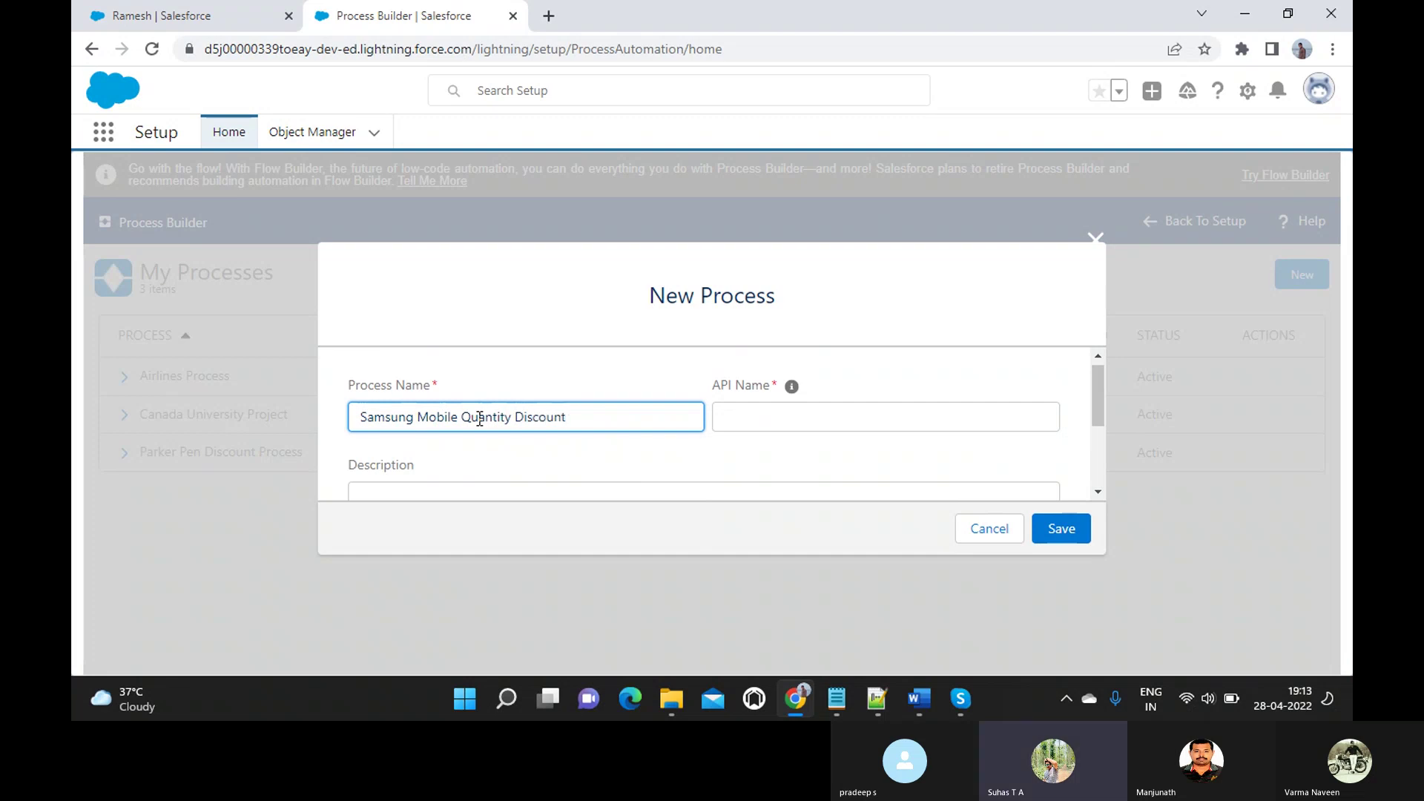
scroll(479, 419, "down", 1)
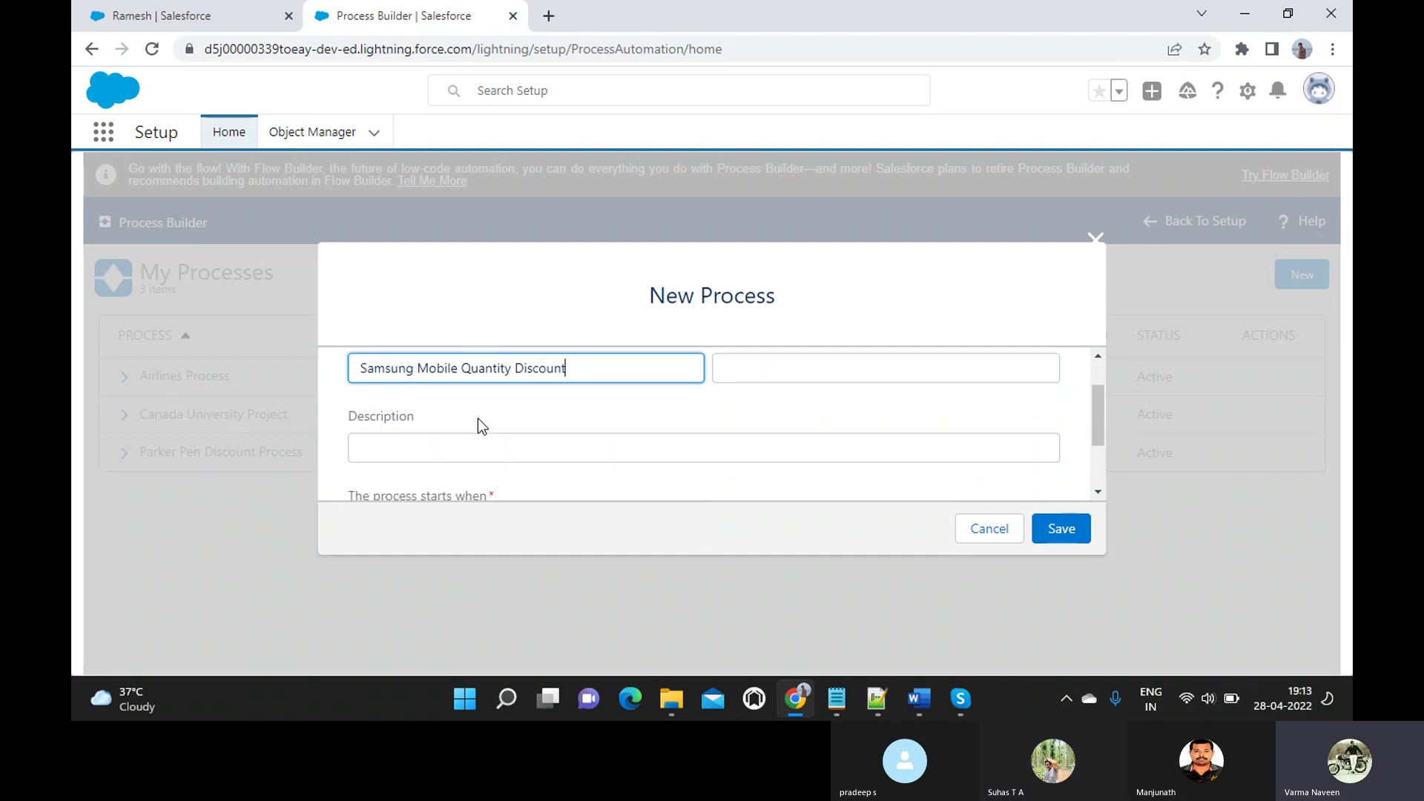
scroll(496, 428, "up", 1)
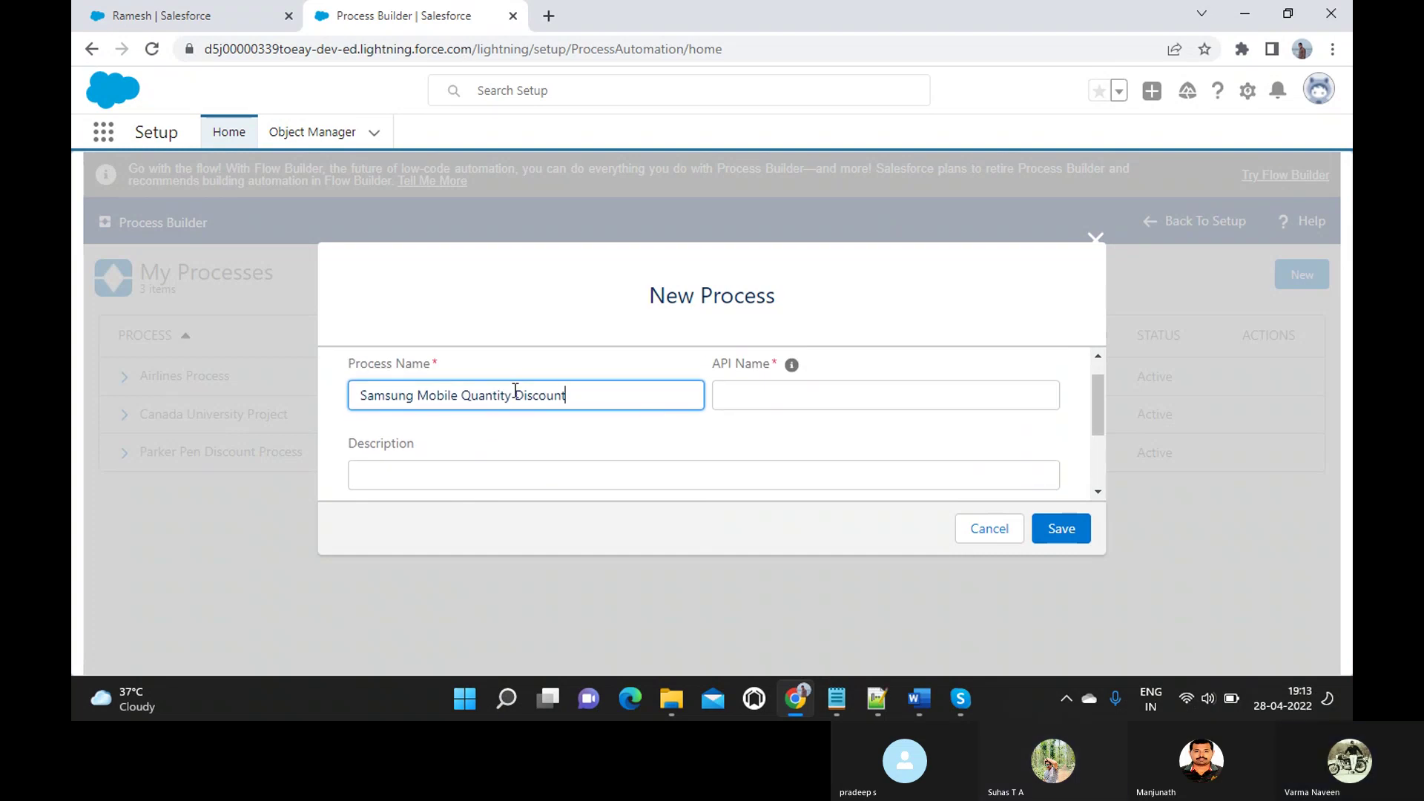
left_click(516, 391)
type("more than 2")
- Set the process to start when a record changes, leaving the description empty, and save the new process
left_click(598, 446)
scroll(597, 446, "down", 2)
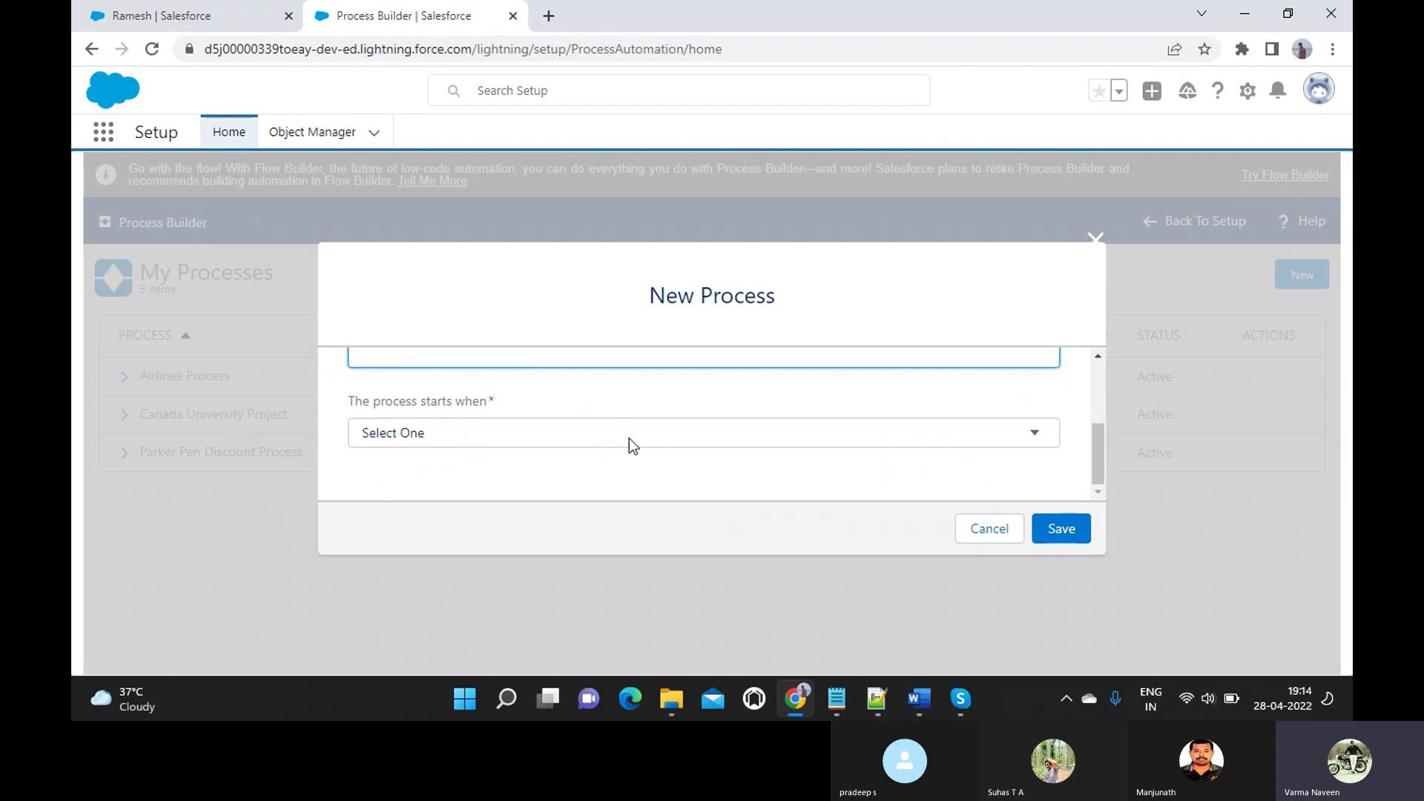
left_click(629, 437)
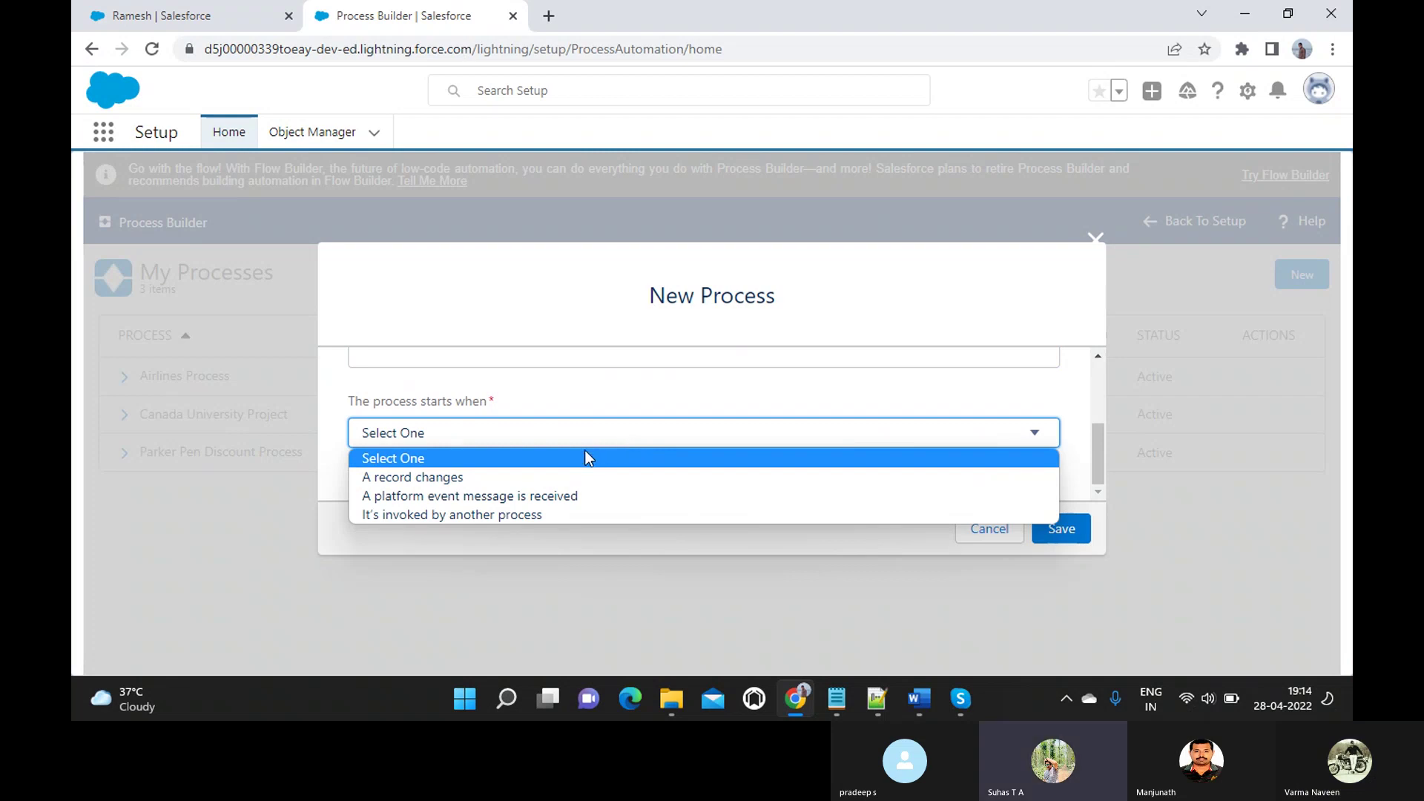
left_click(477, 482)
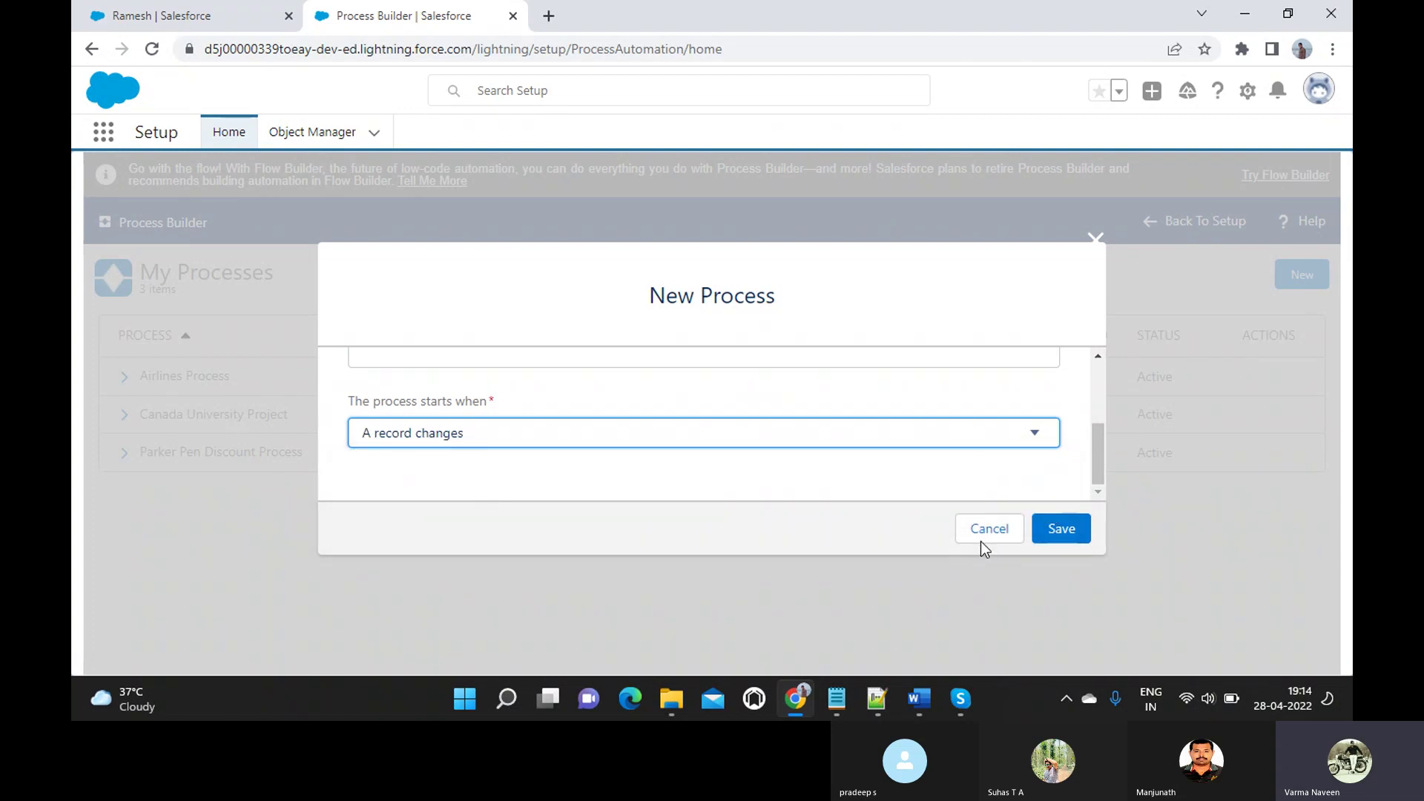
scroll(946, 450, "up", 3)
scroll(946, 450, "down", 3)
left_click(1062, 528)
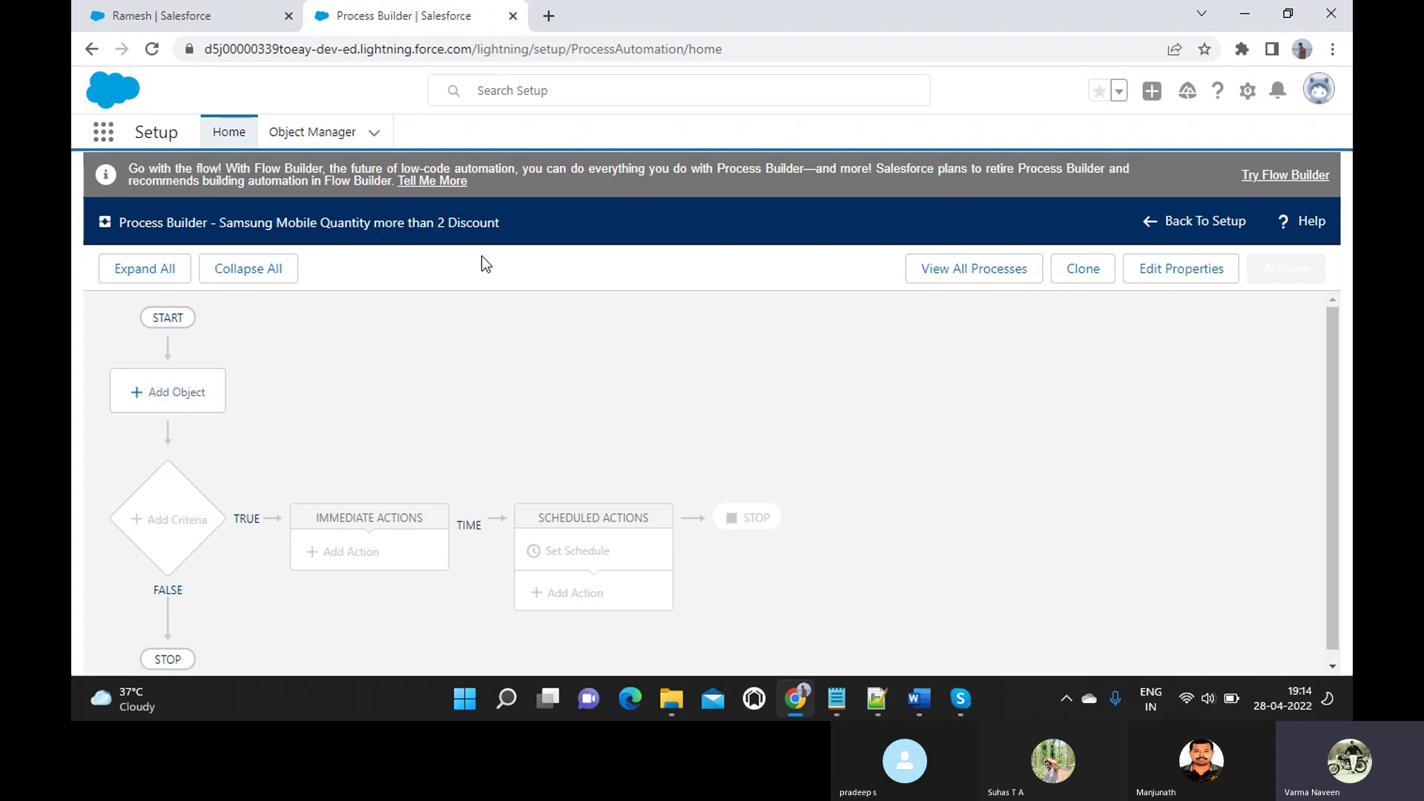
- Add Samsung Mobile as the process object, starting when a record is created or edited, and save it
left_click(179, 397)
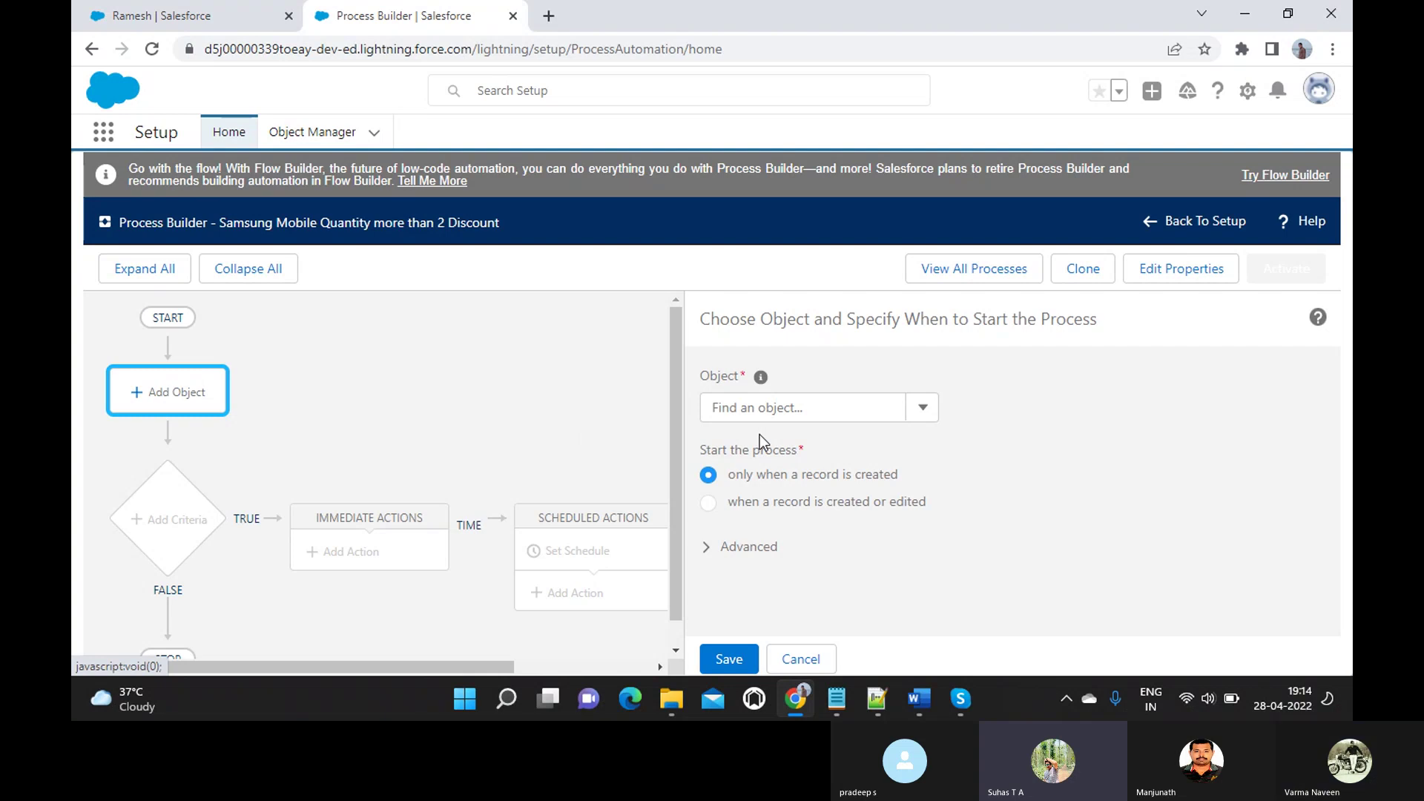
left_click(775, 409)
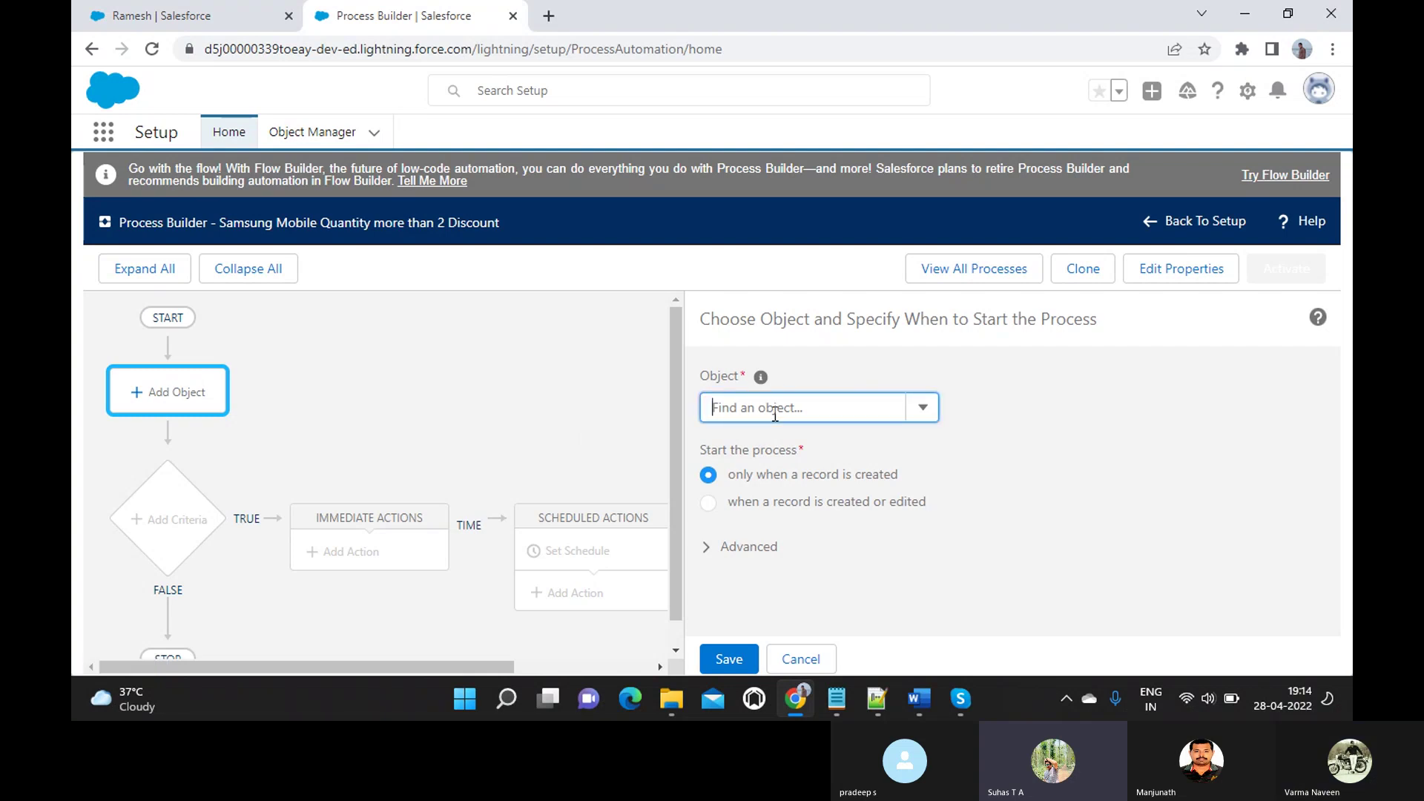
type("Sams")
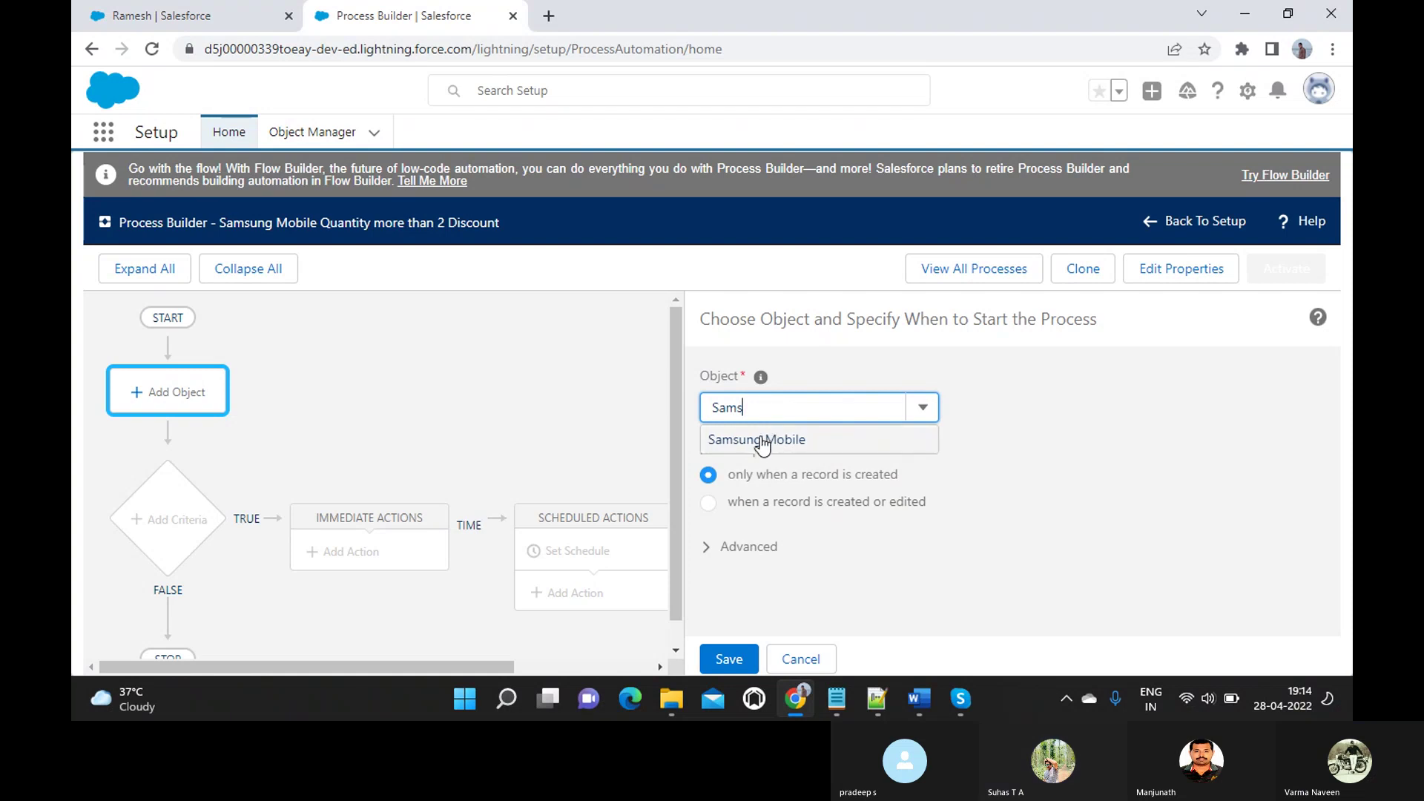
left_click(758, 439)
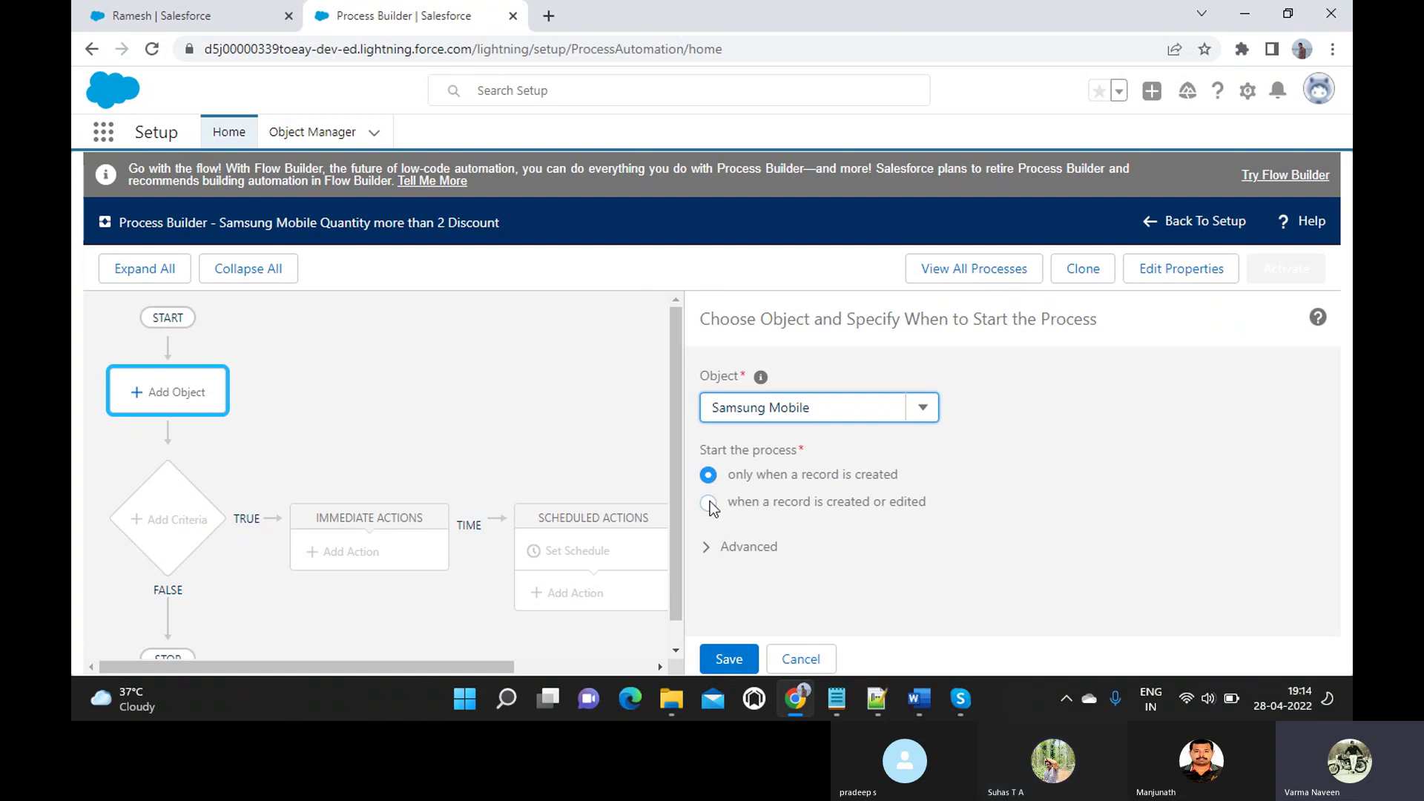
left_click(753, 506)
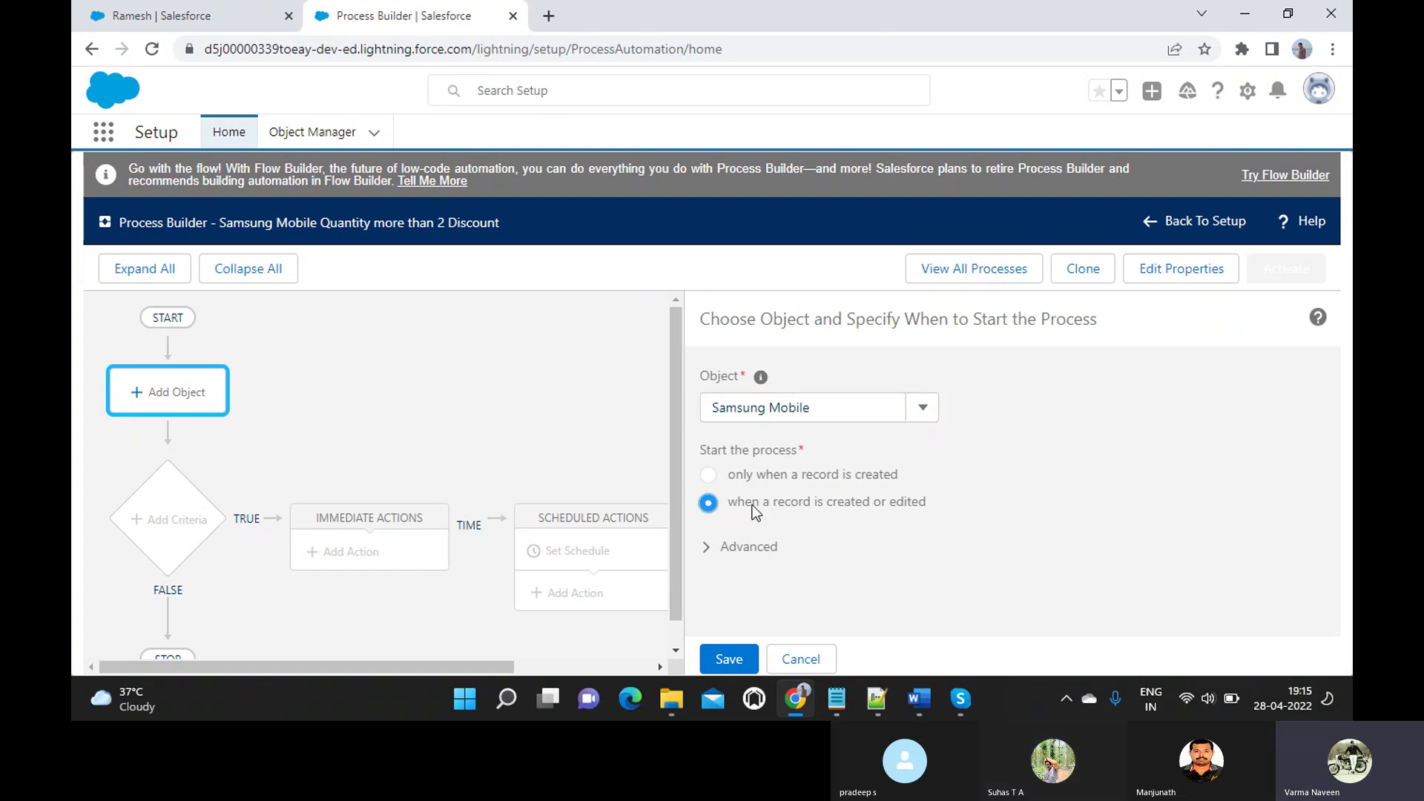
left_click(729, 660)
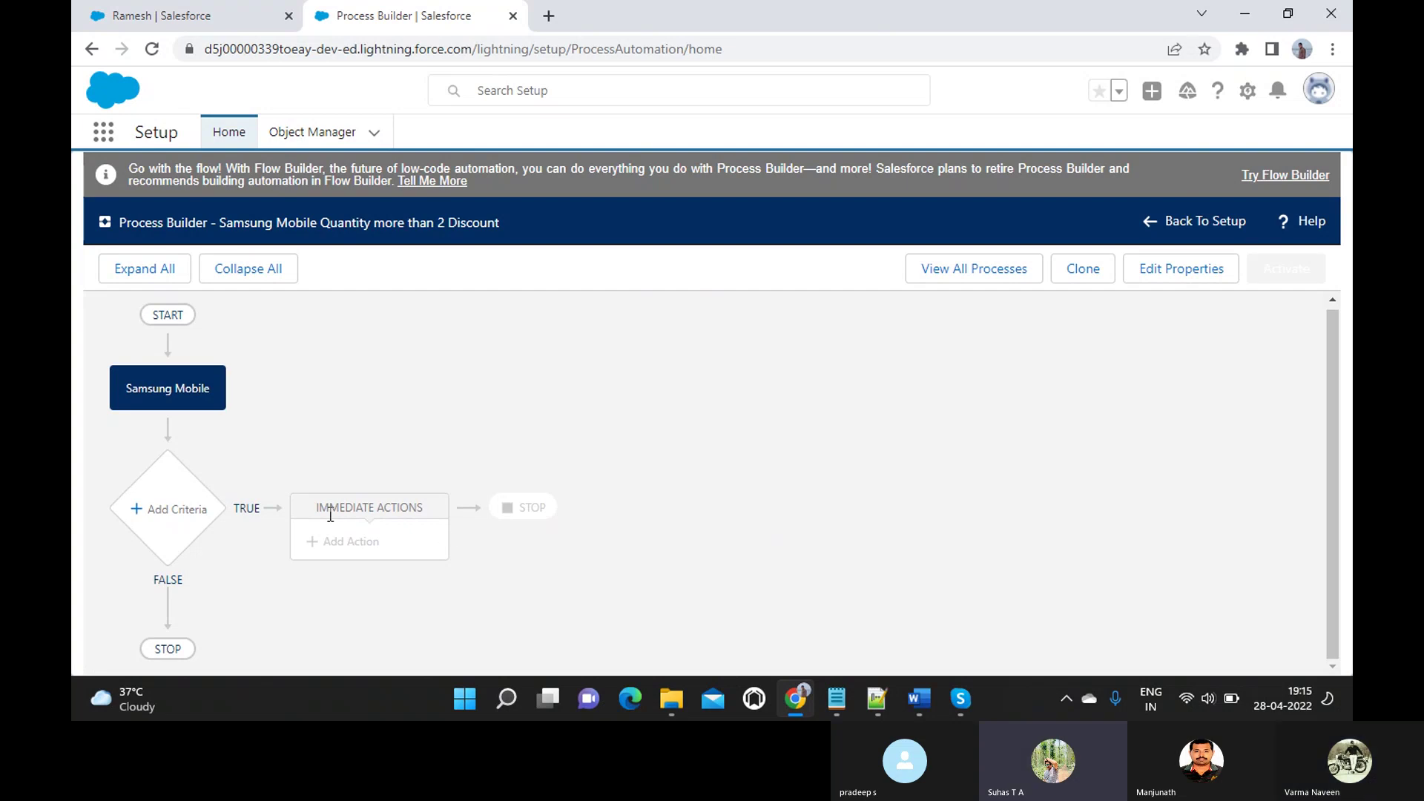
- Add a criteria node and name it "Quantity is more than 2 condition give discount"
left_click(147, 512)
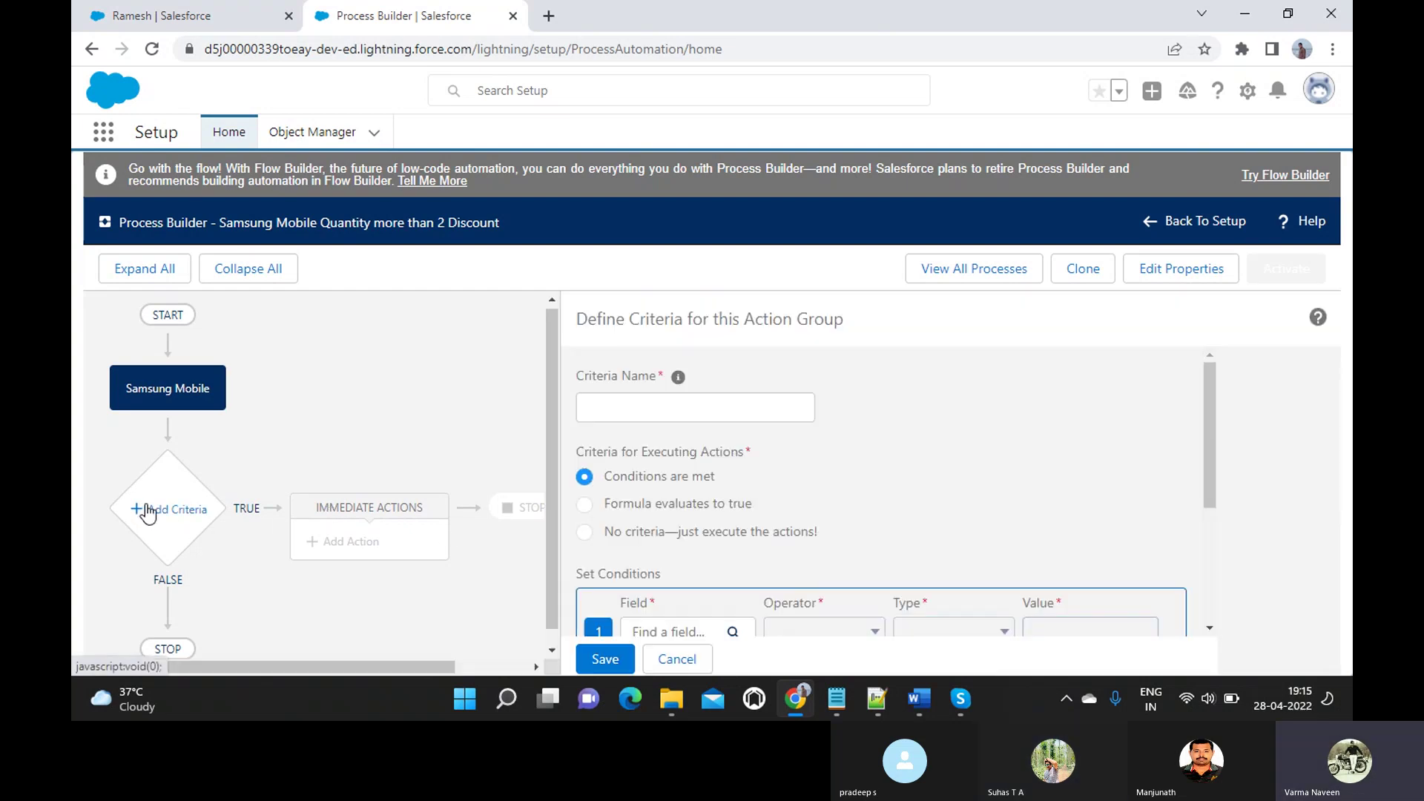
left_click(617, 419)
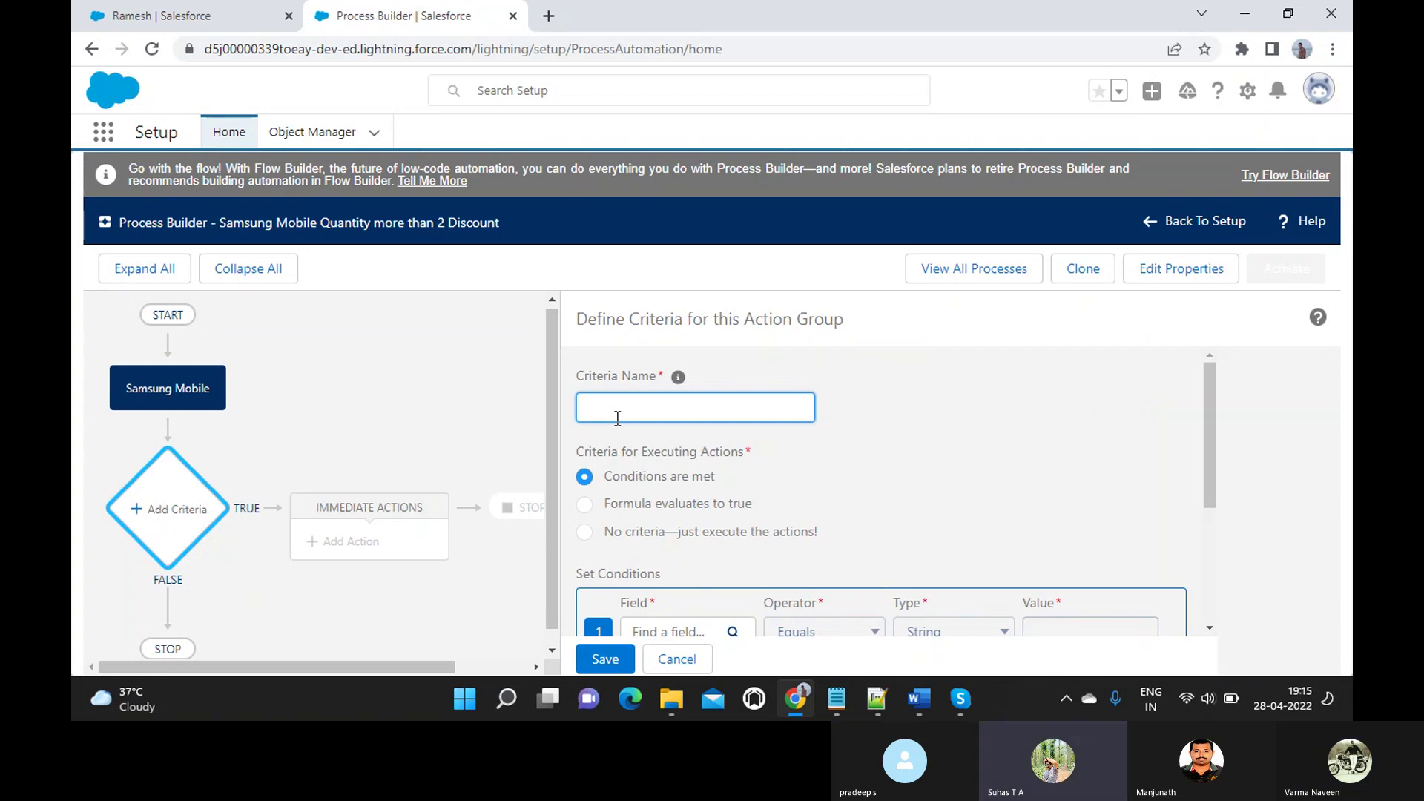
type("Quanti")
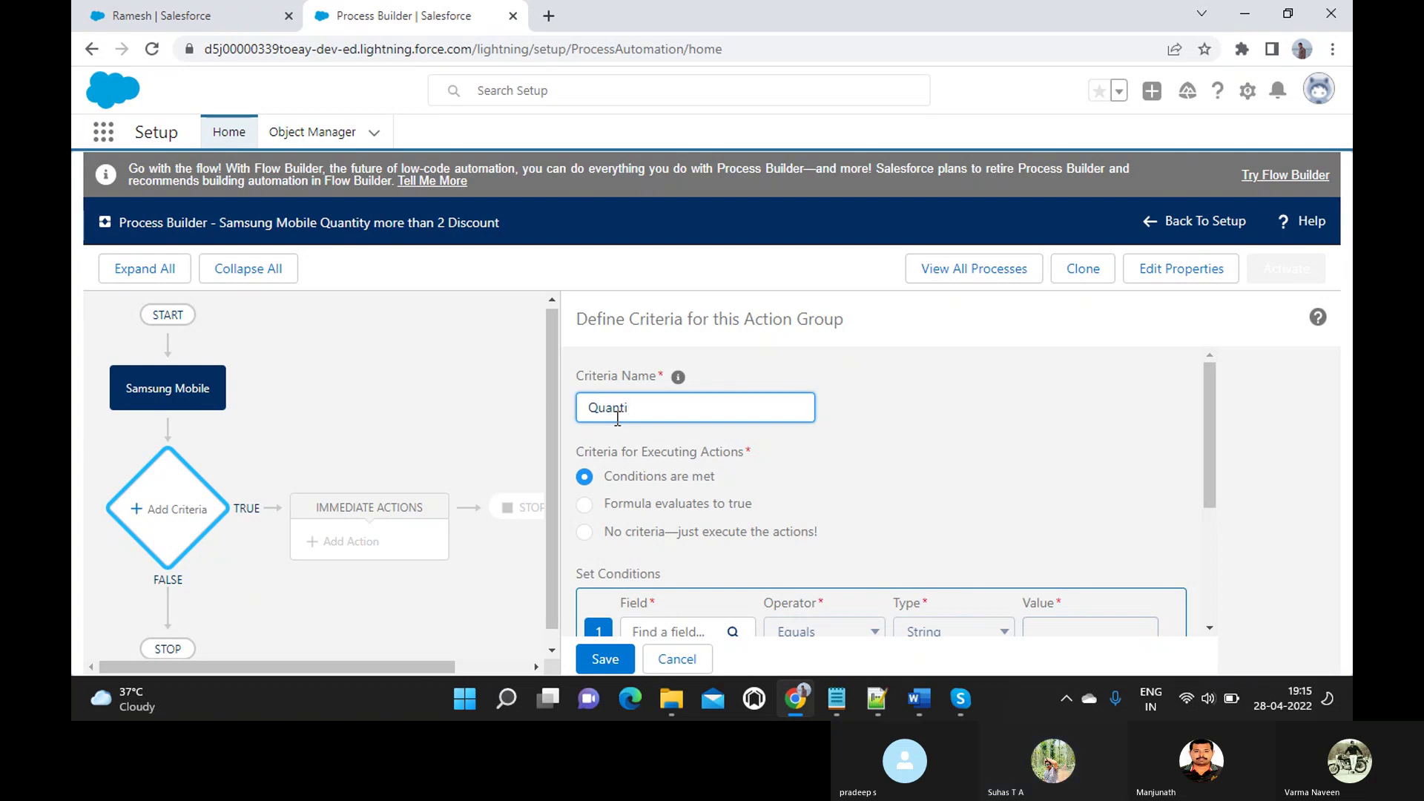
type("yty is les")
key("BackSpace")
key("BackSpace")
key("BackSpace")
type("more than 2 con")
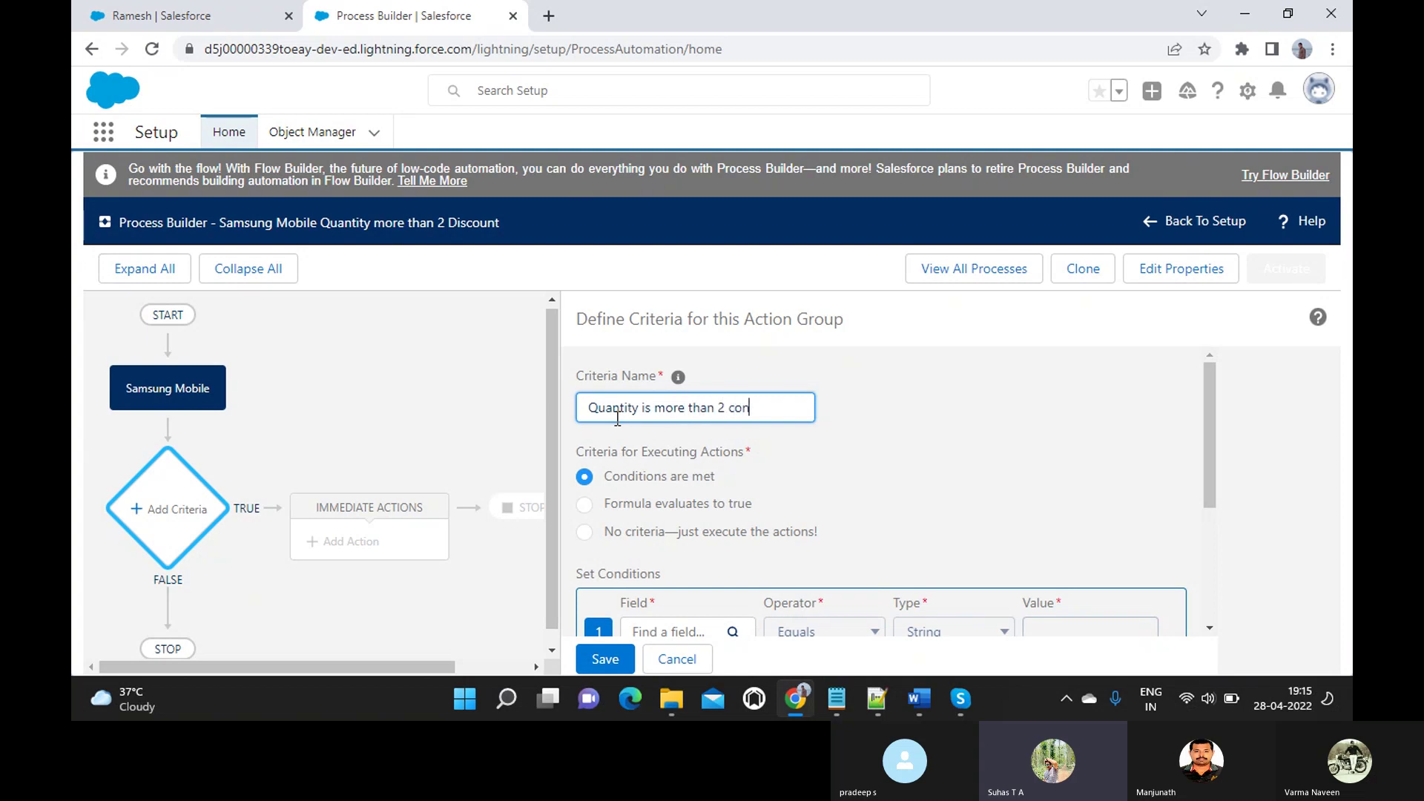
type("dition give discount")
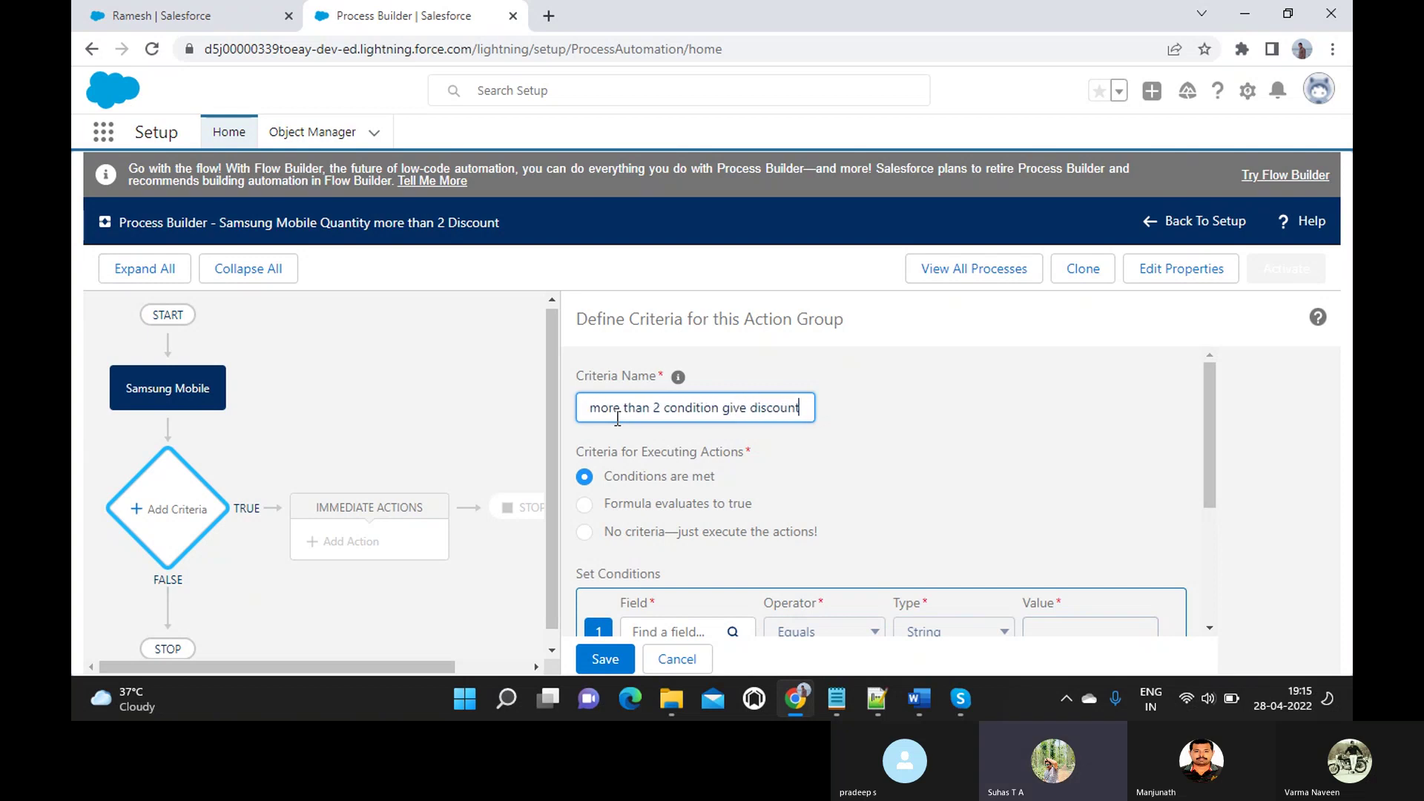
- Examine the criteria's execution options, condition row fields and condition logic choices
scroll(617, 418, "down", 1)
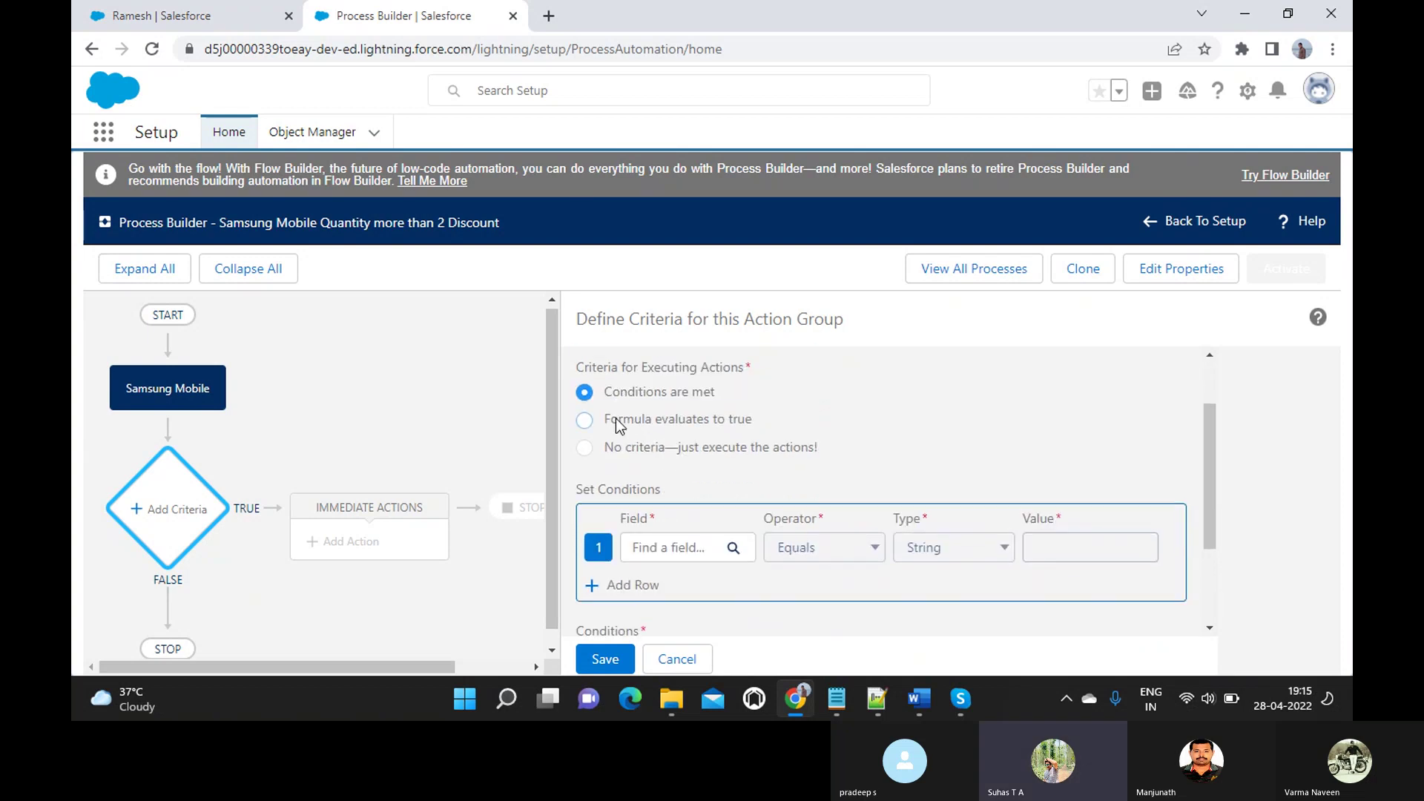
scroll(704, 426, "up", 1)
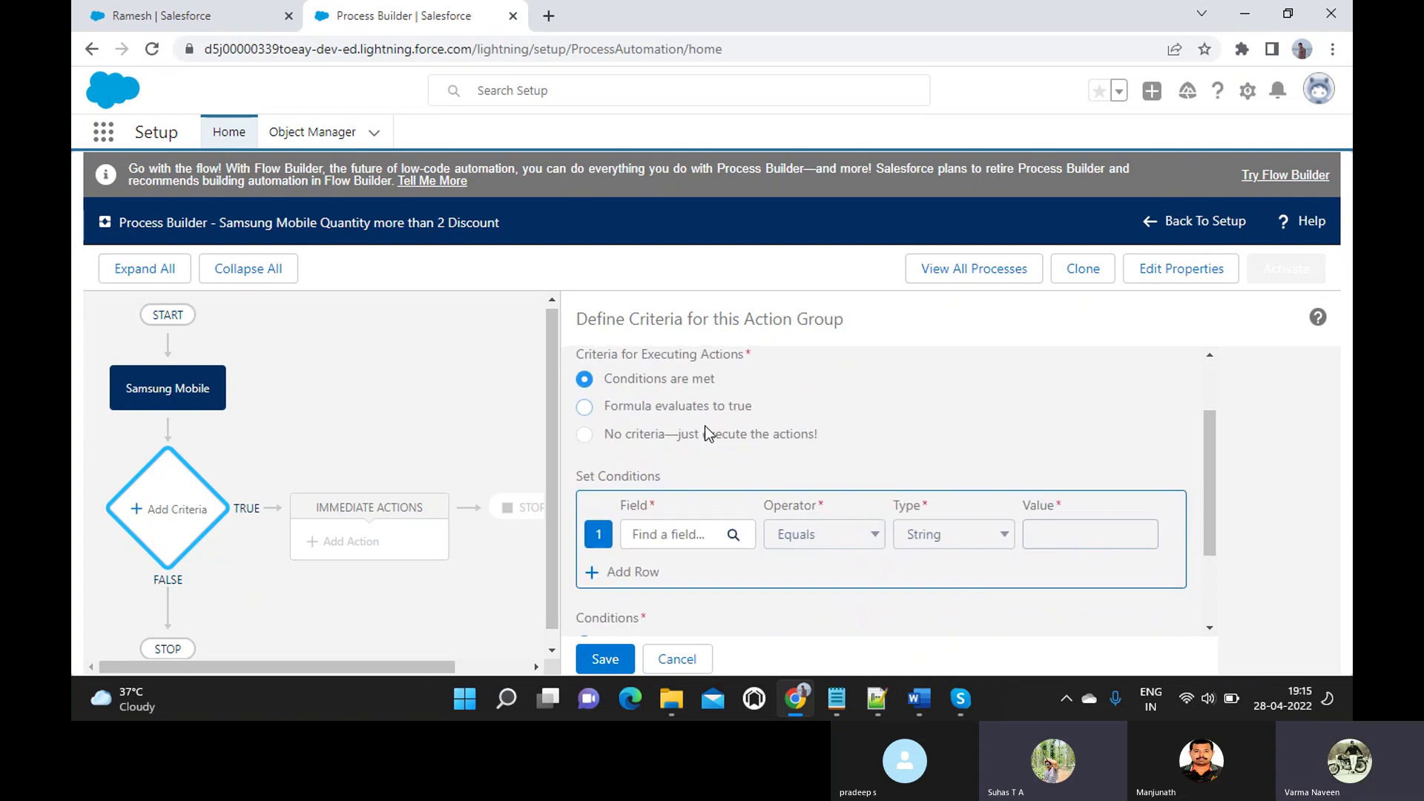
scroll(678, 420, "up", 1)
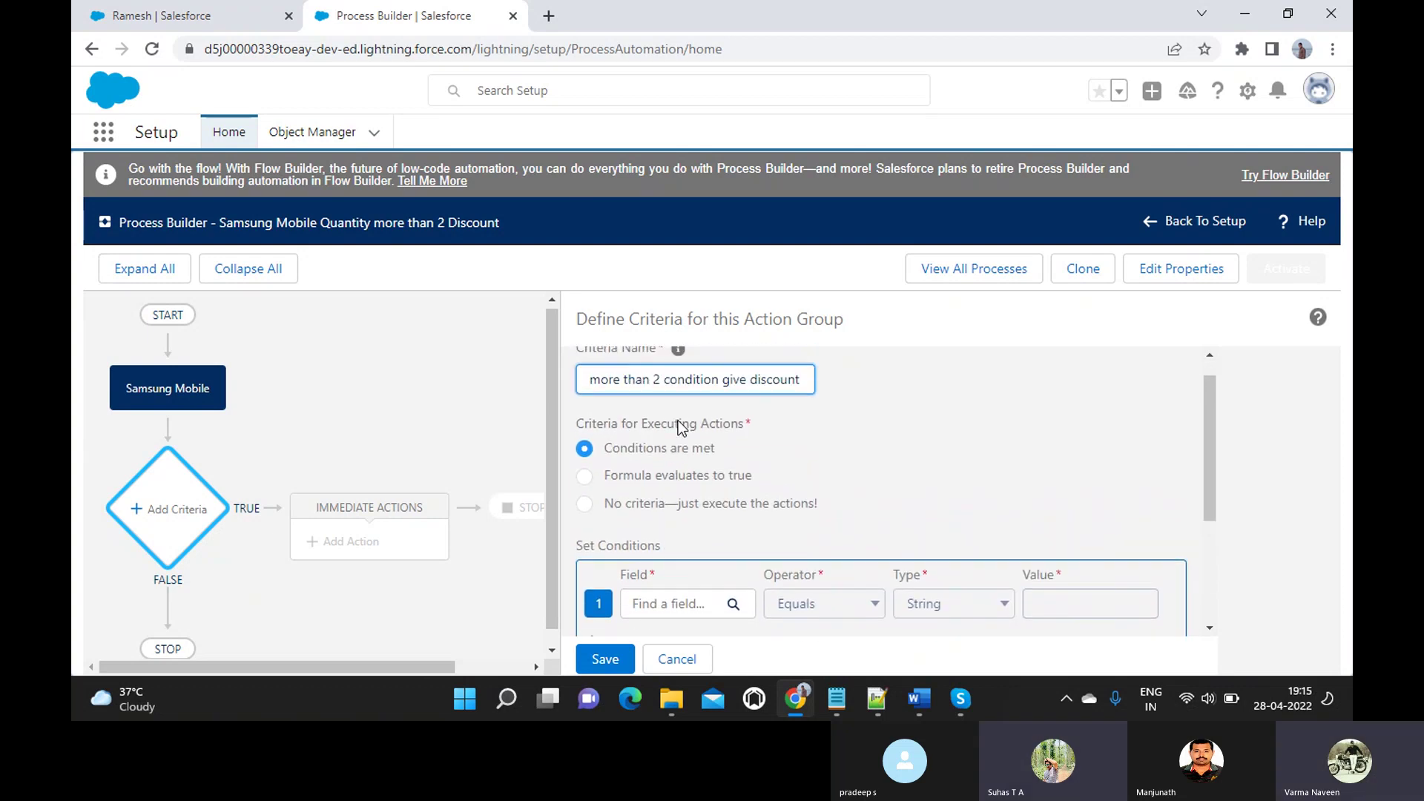
scroll(740, 475, "down", 3)
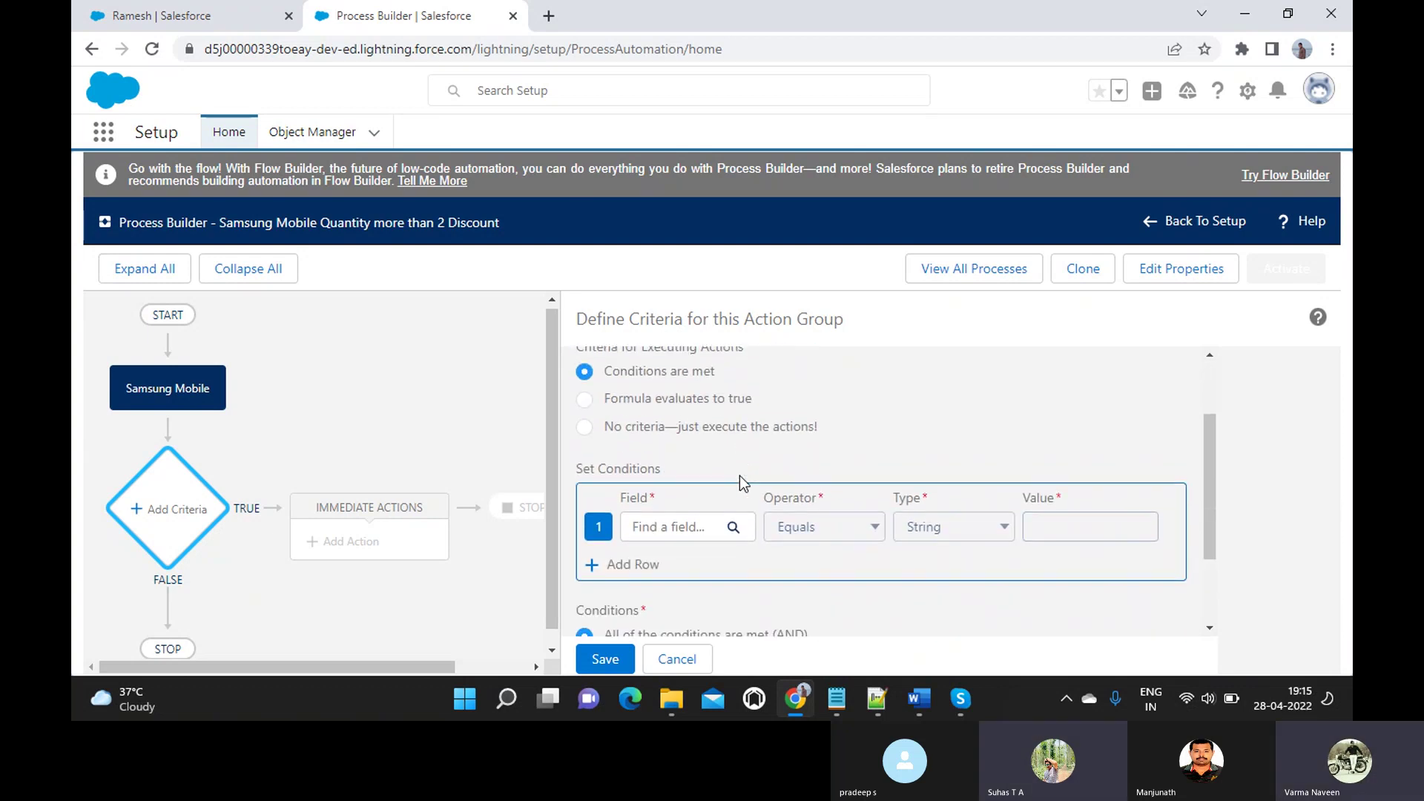
scroll(741, 475, "up", 3)
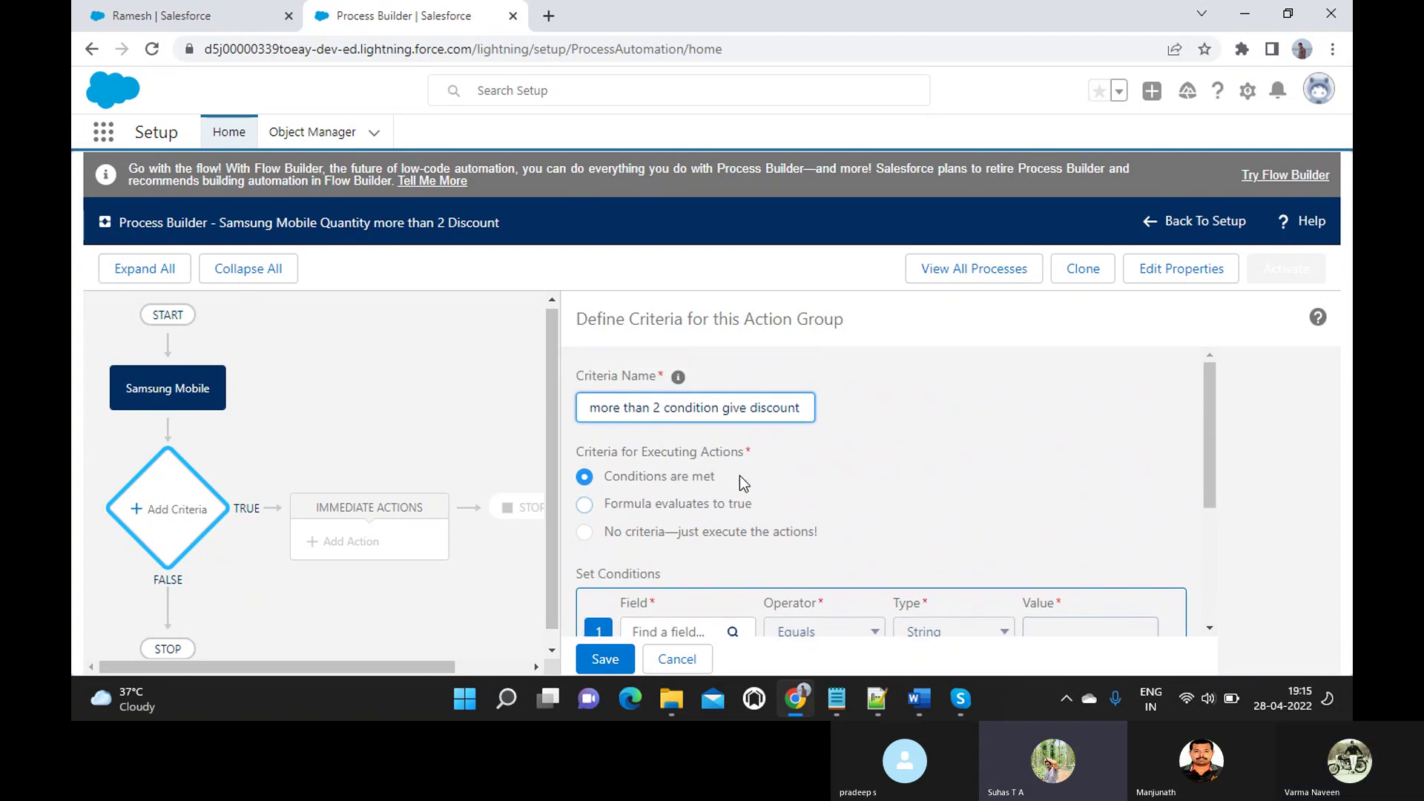
scroll(740, 478, "down", 2)
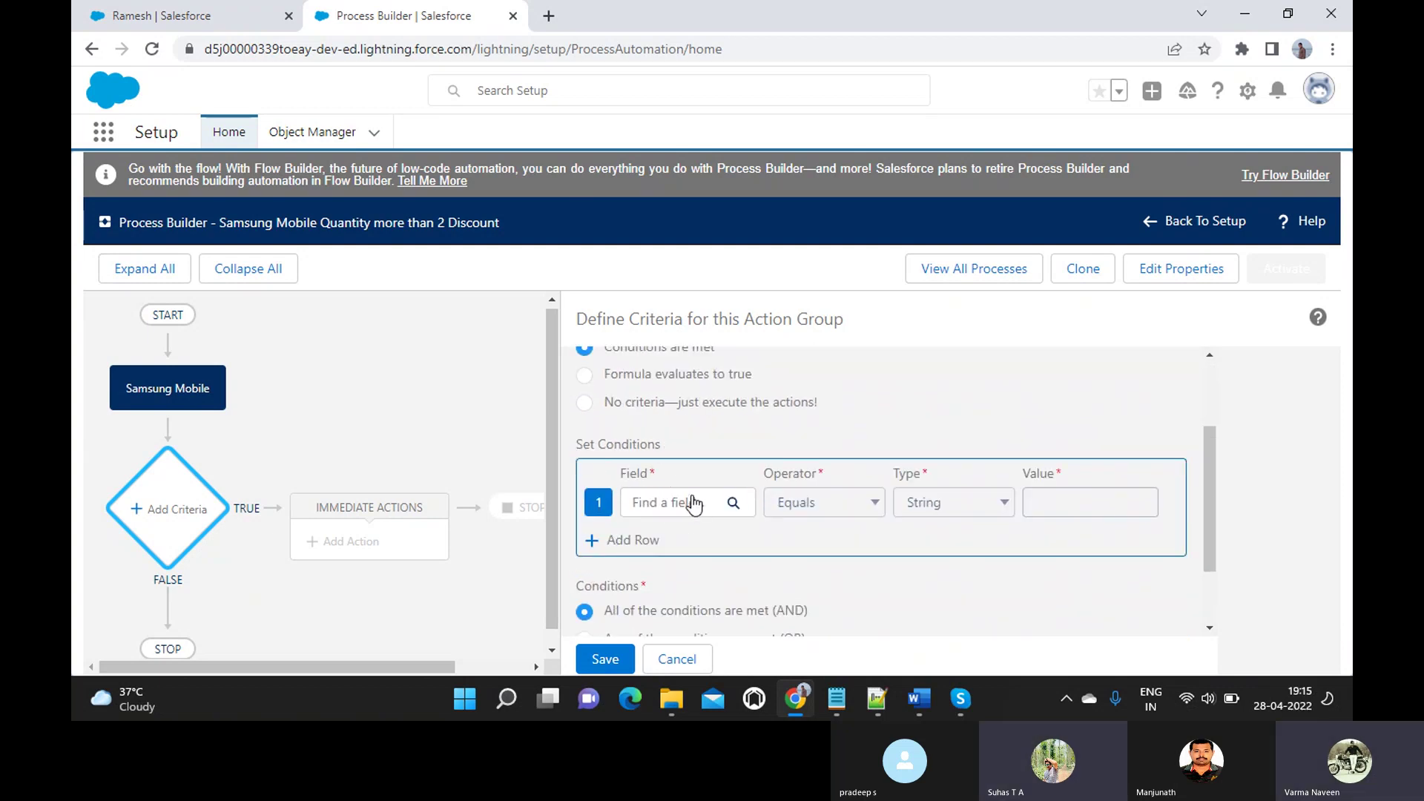
scroll(693, 504, "down", 1)
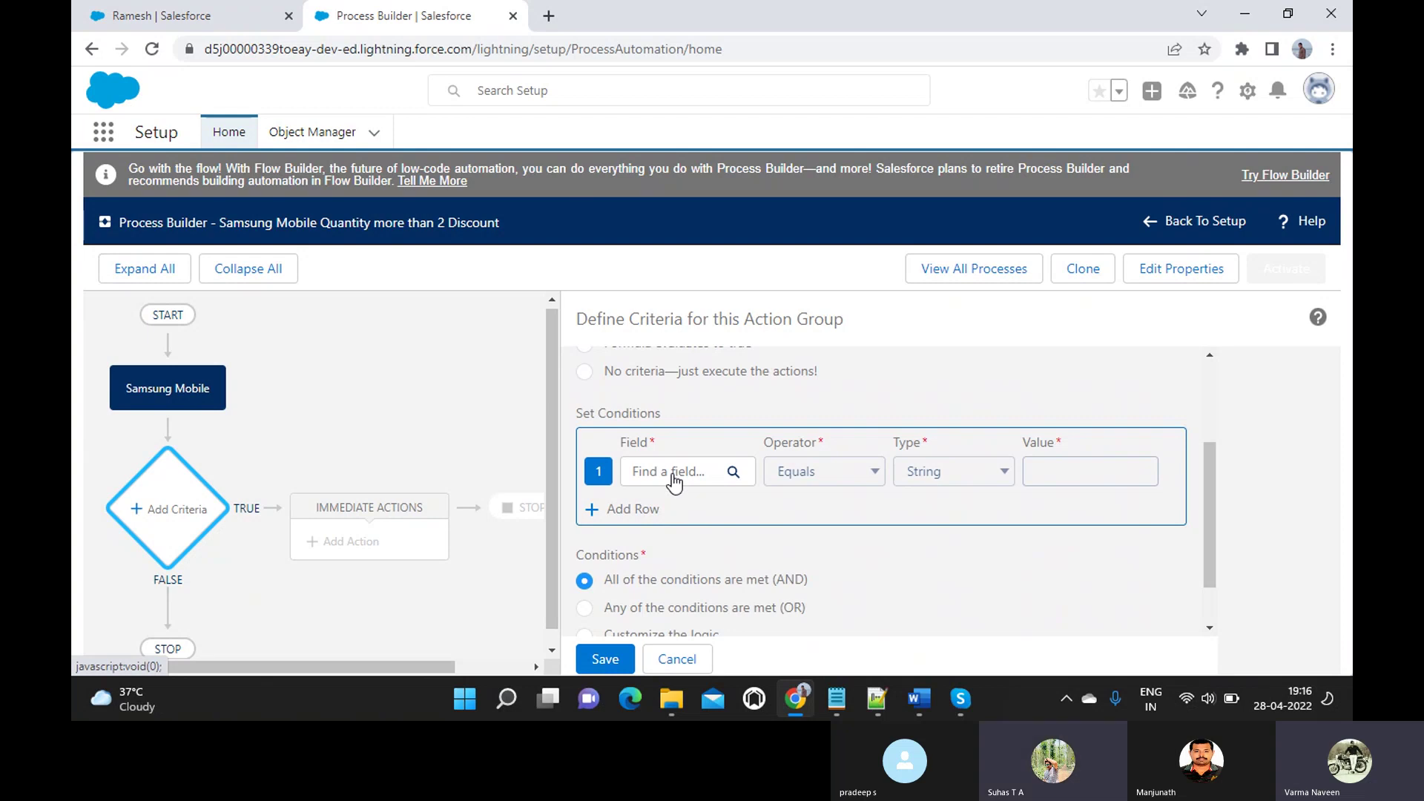
- Choose the Samsung Mobile Price field for the first condition row
left_click(672, 475)
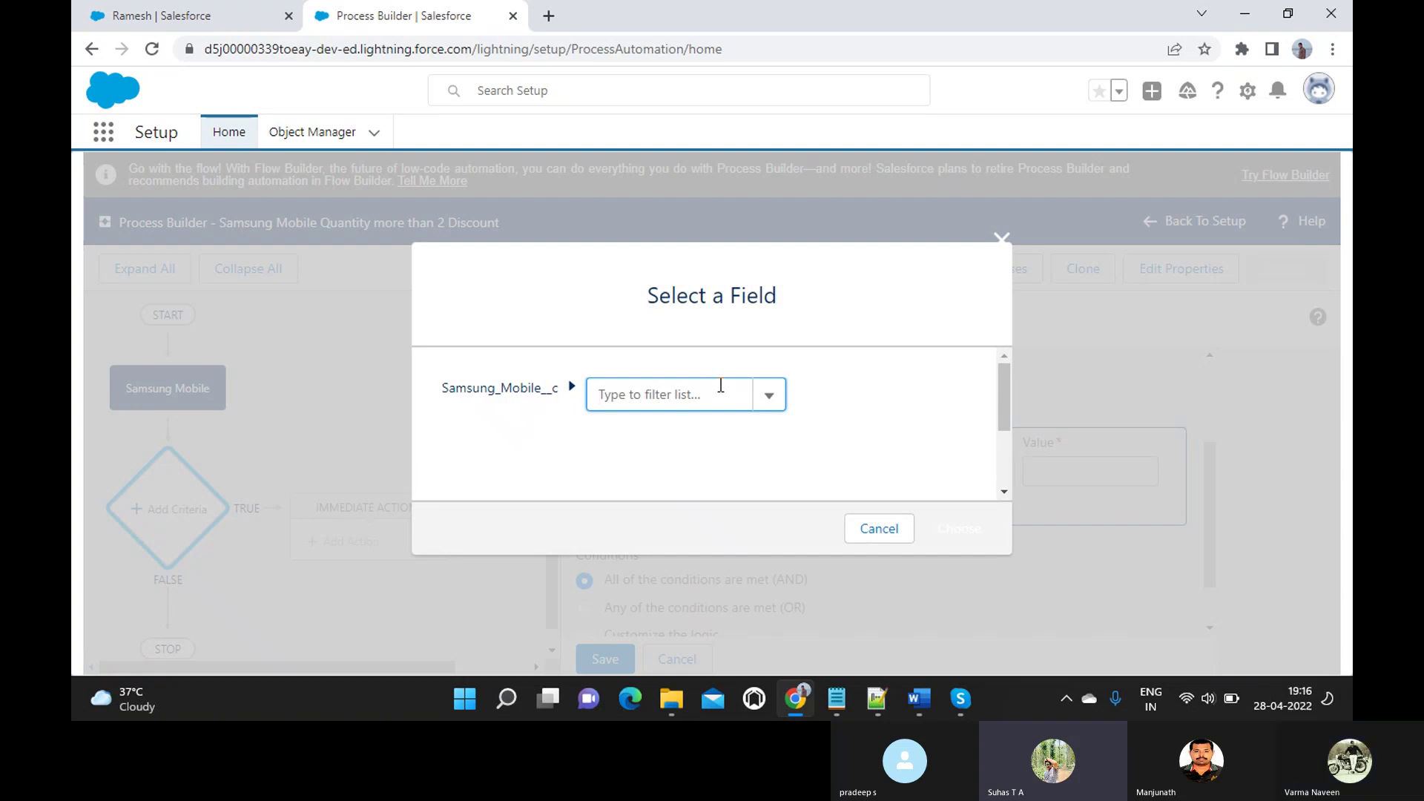
type("Pr")
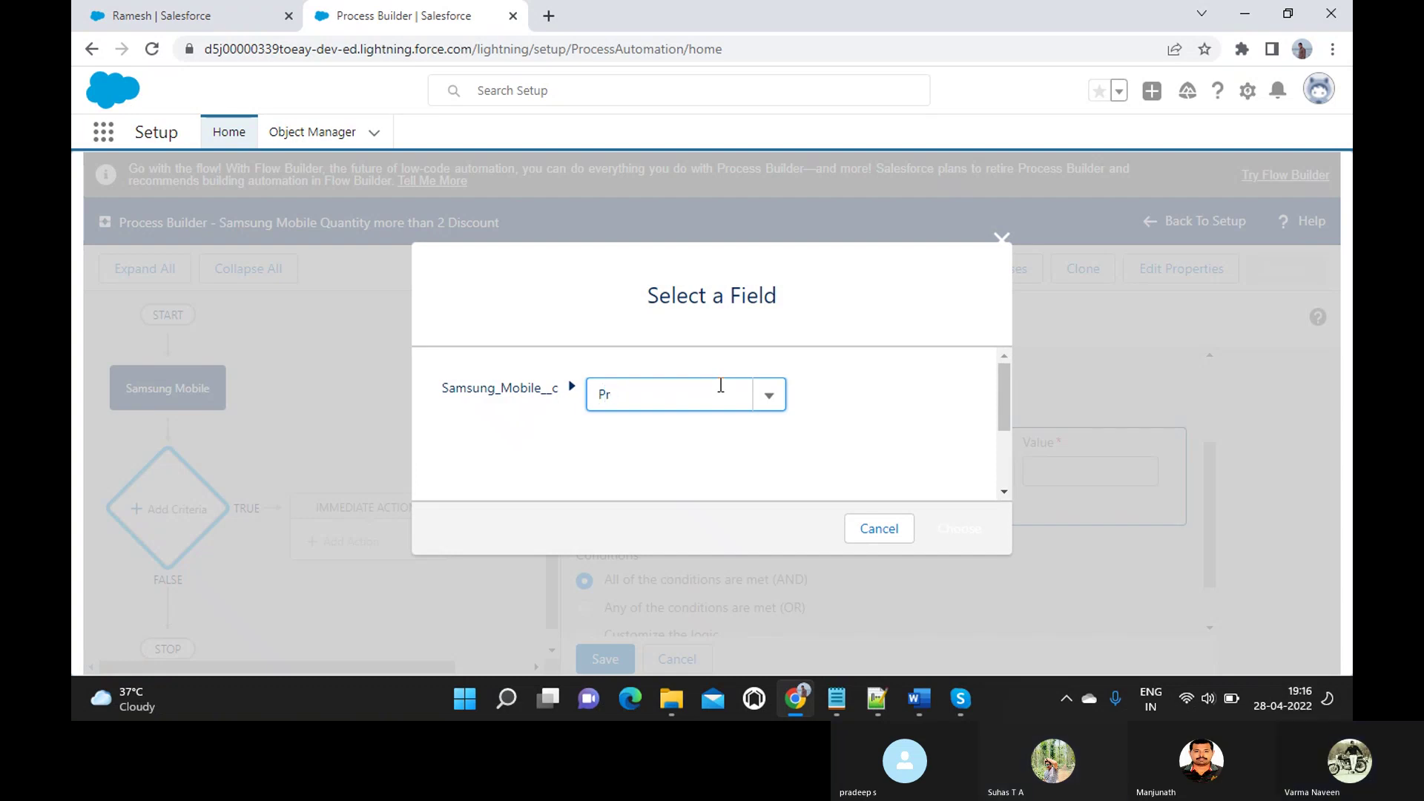
type("ice")
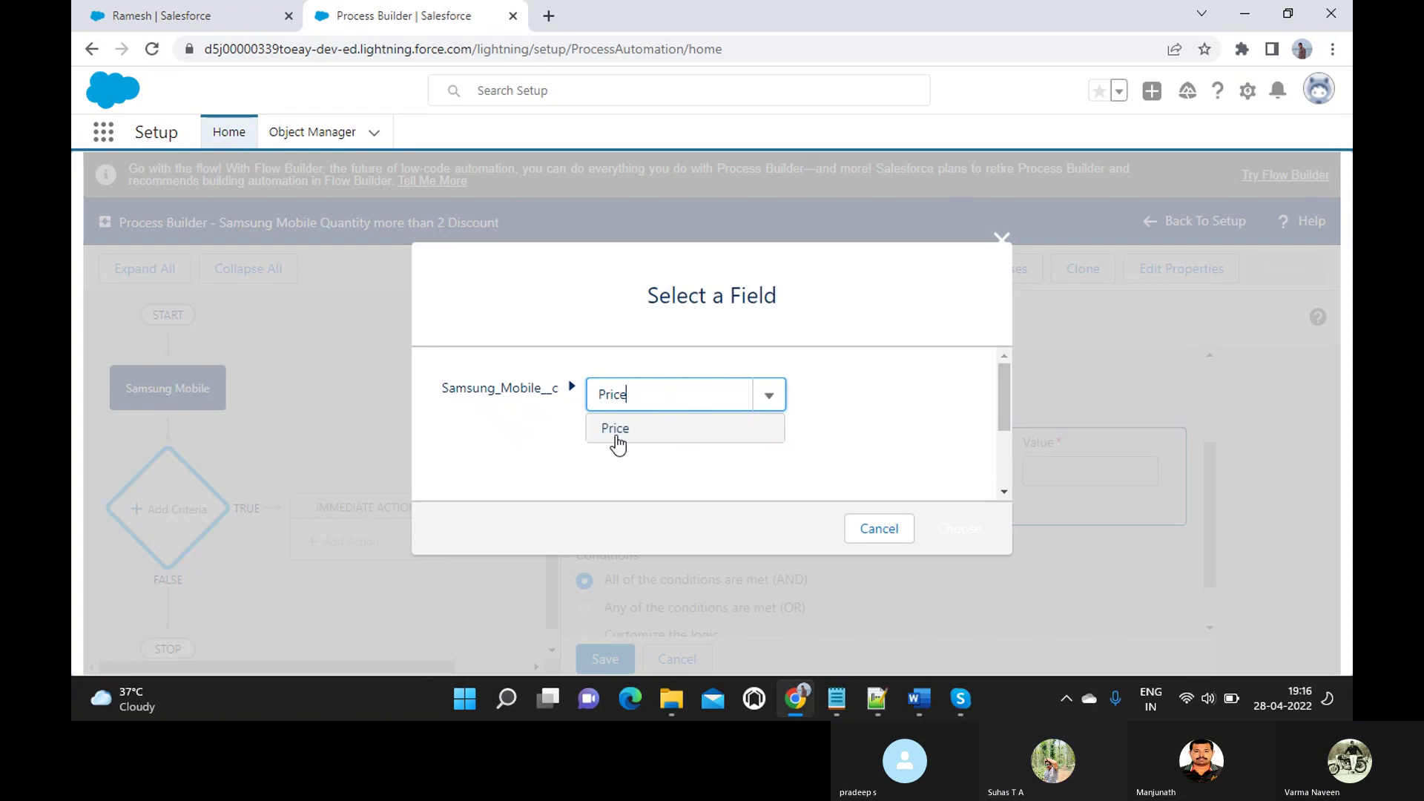
left_click(614, 433)
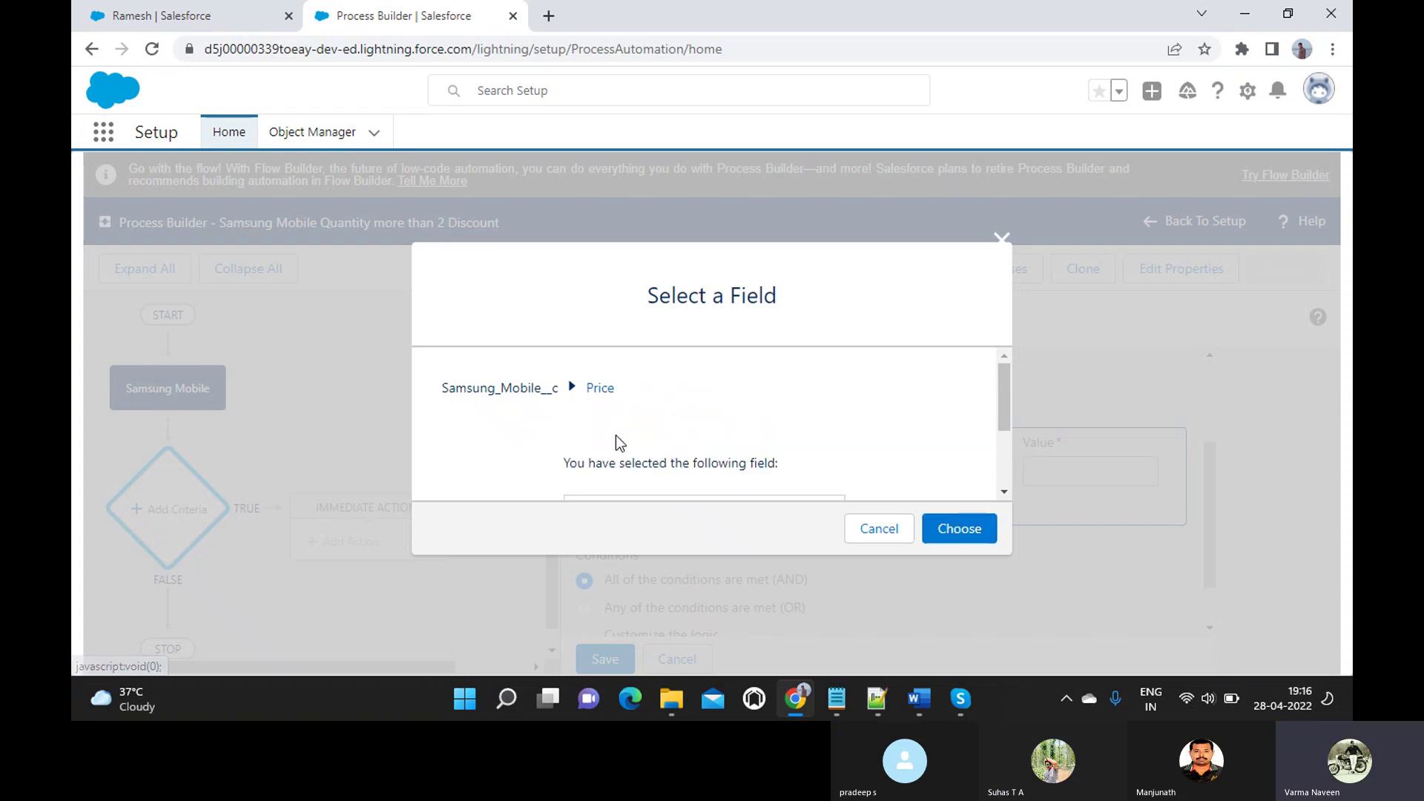
left_click(947, 534)
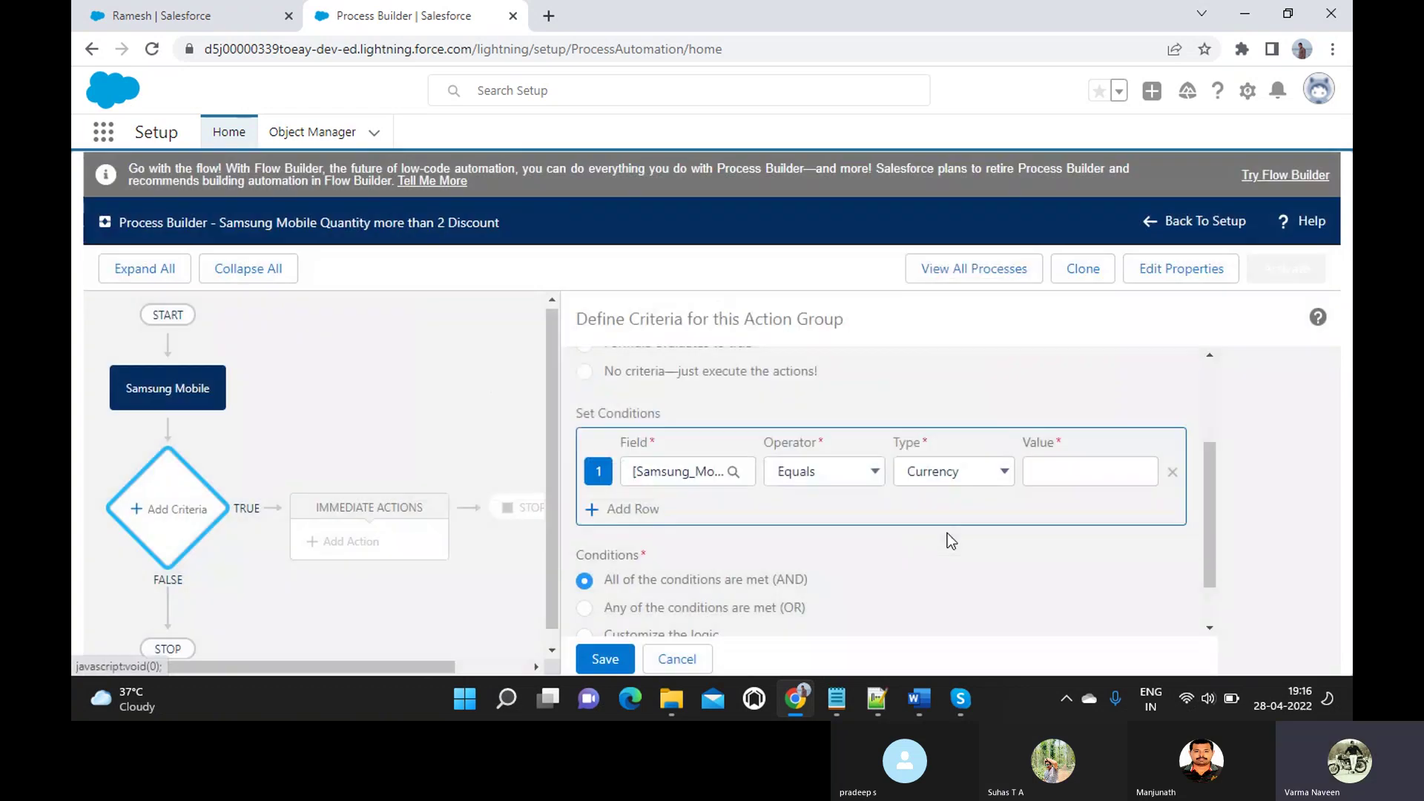
- Set the first Price condition to Greater than or equal with a currency value of 300
left_click(825, 470)
left_click(825, 470)
left_click(824, 470)
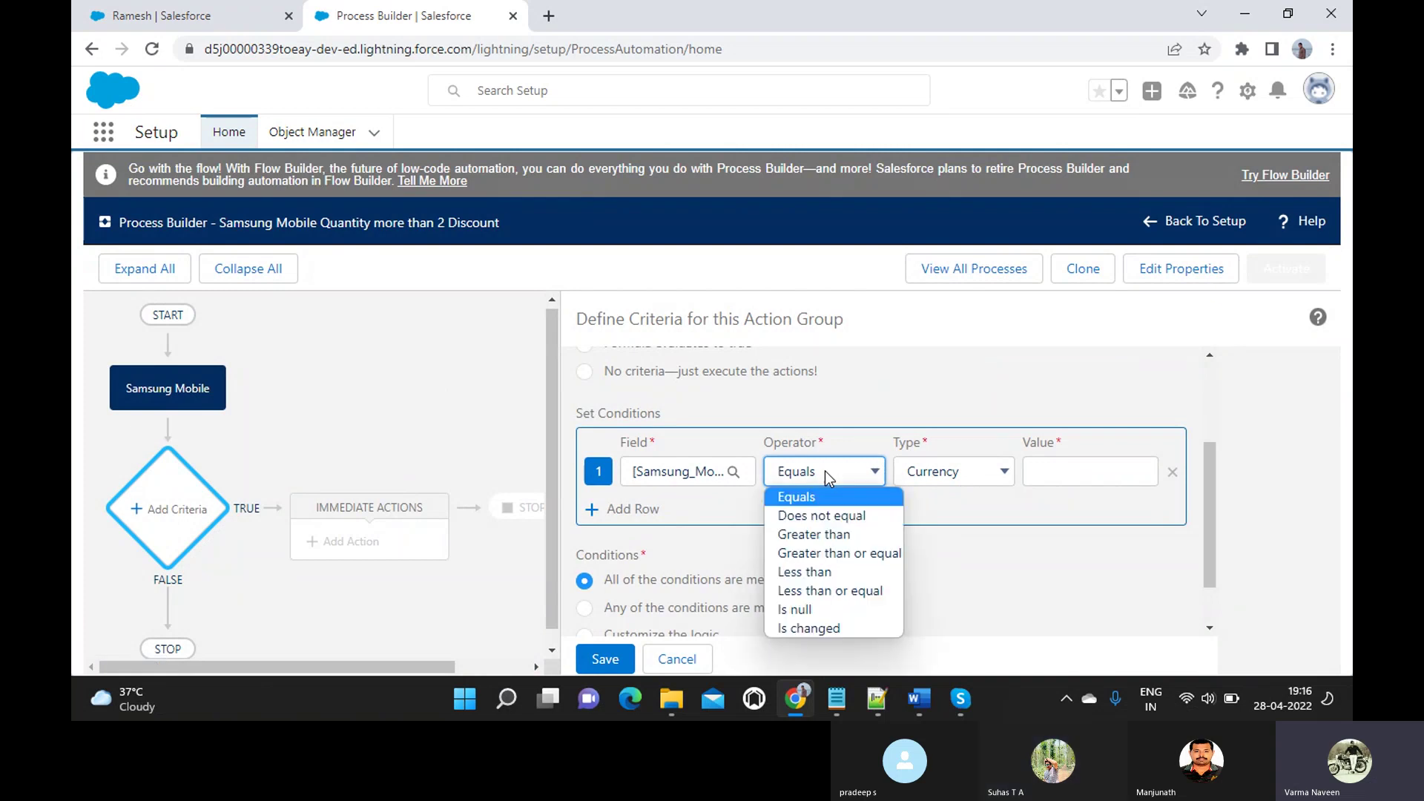
left_click(825, 470)
left_click(839, 472)
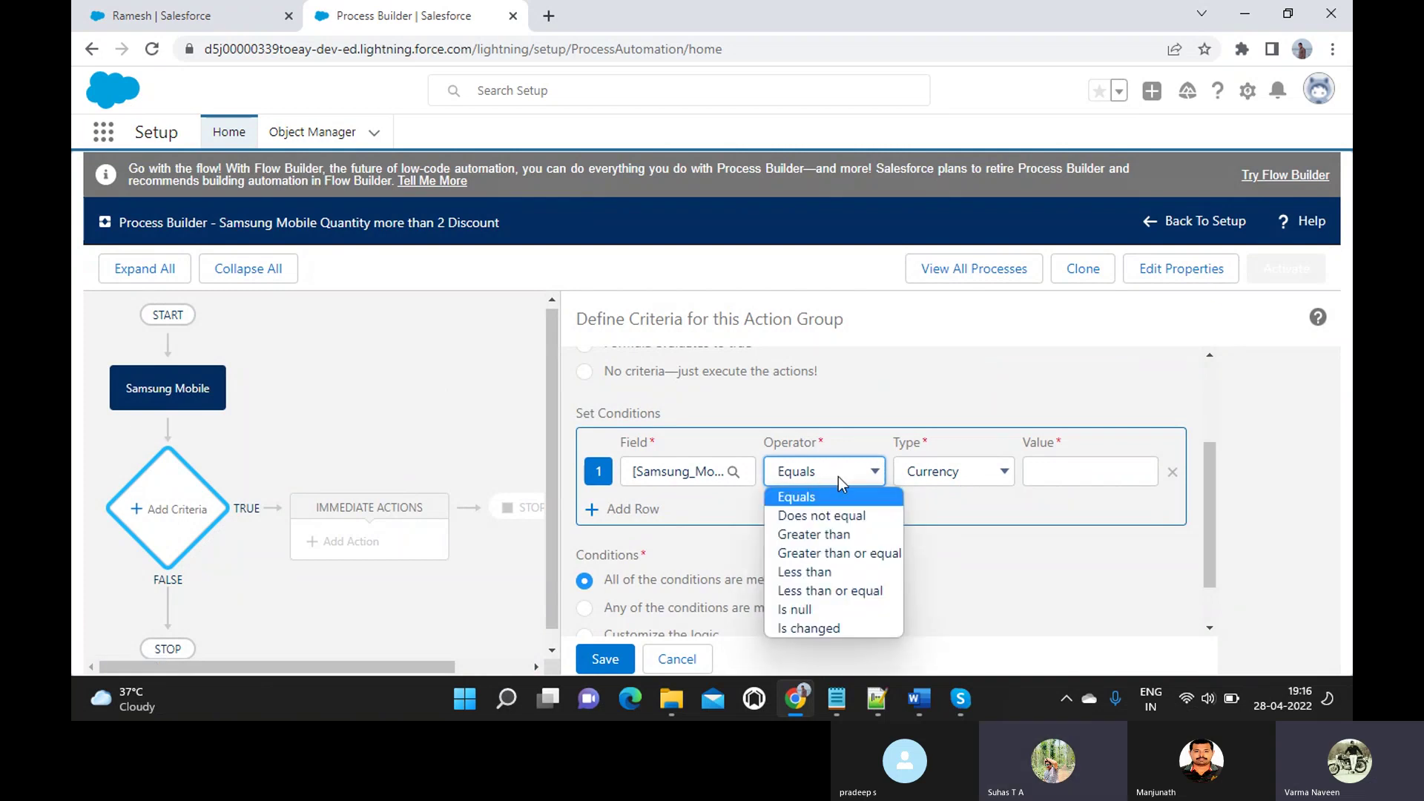
left_click(821, 552)
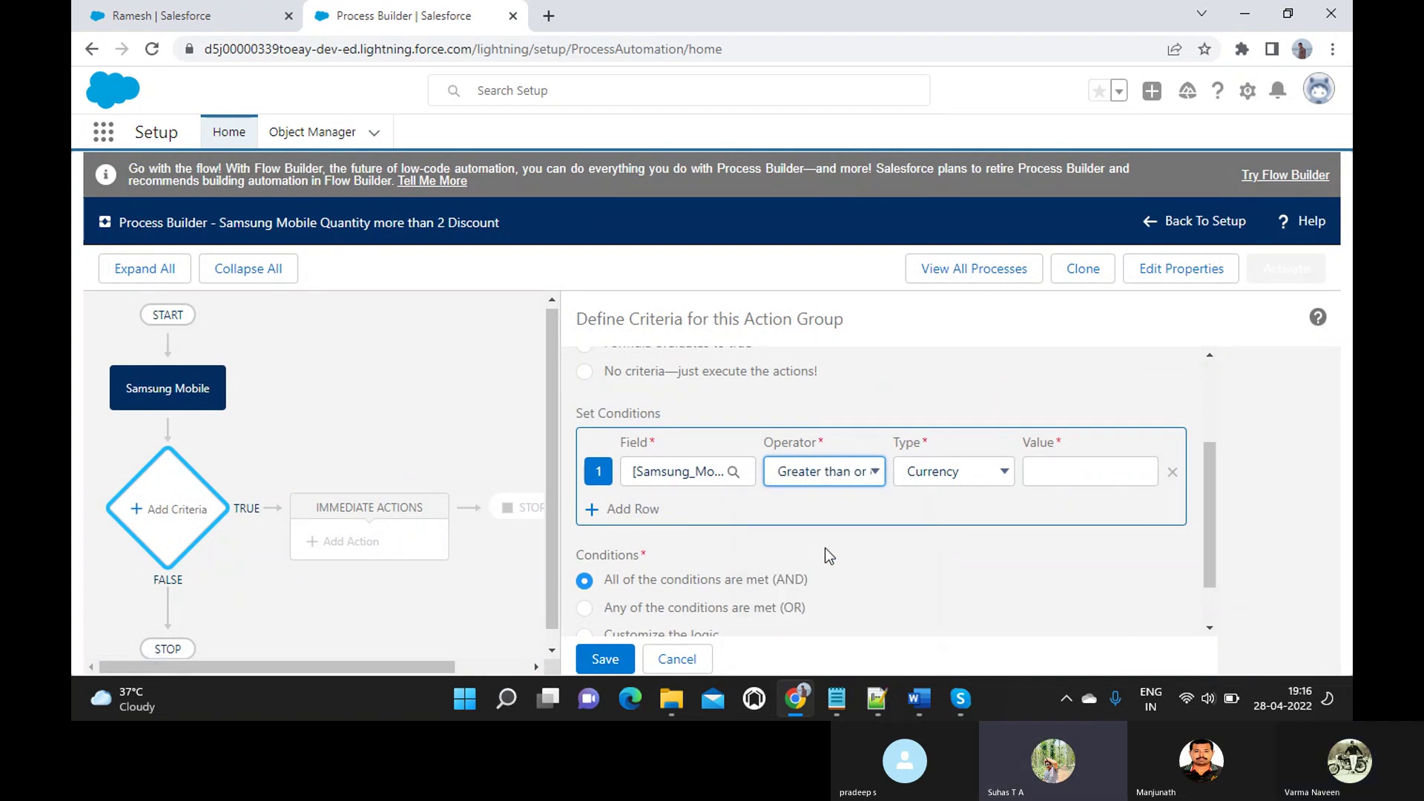
left_click(1001, 471)
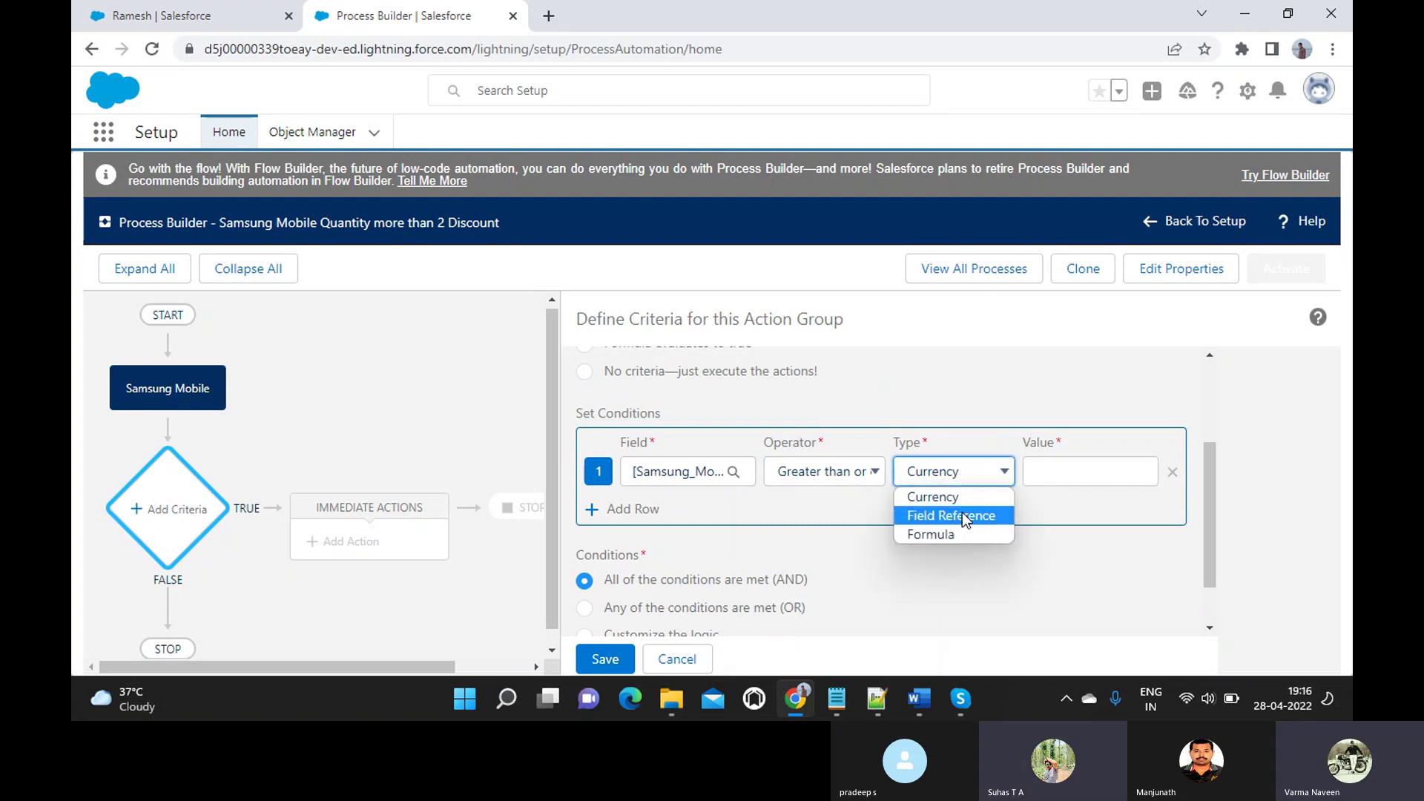
left_click(1038, 476)
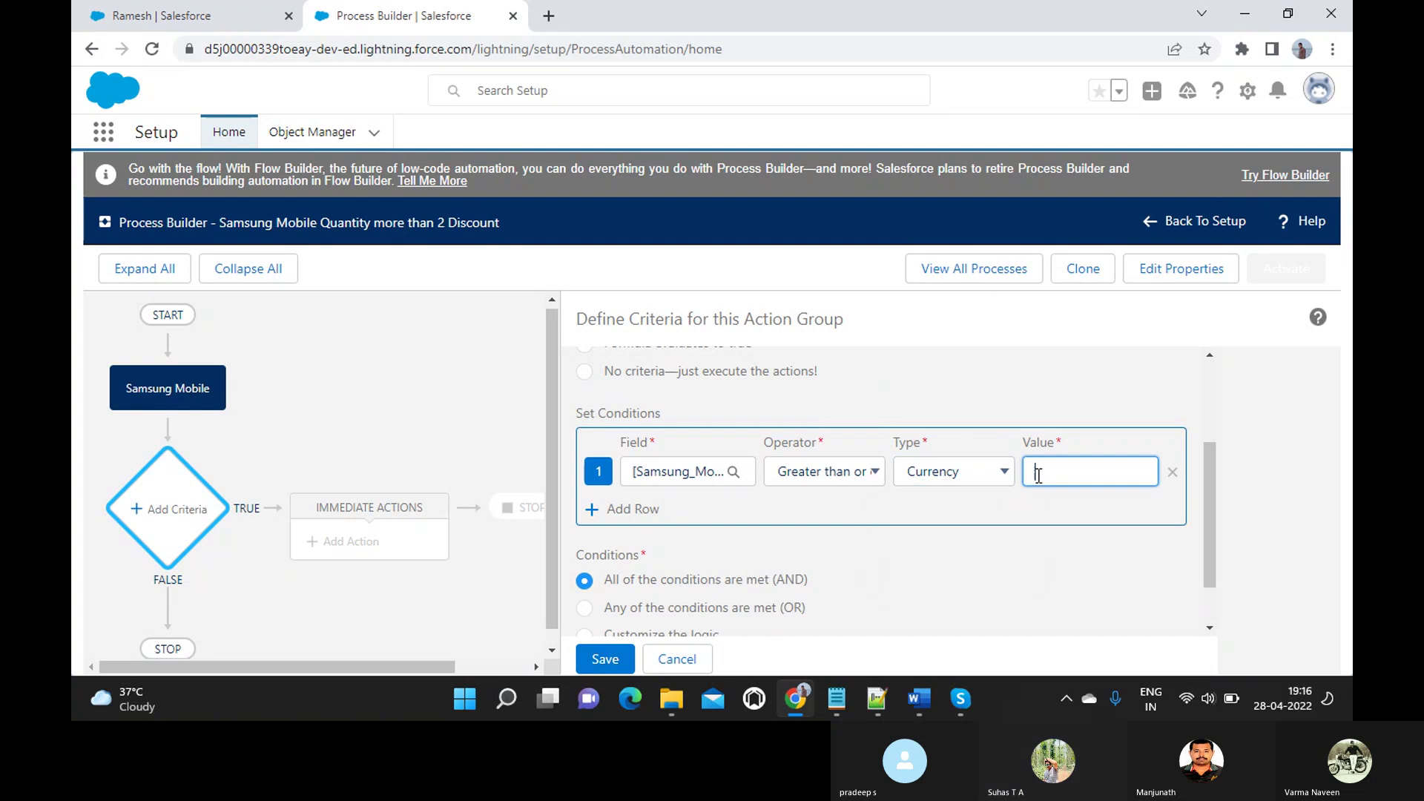
type("300")
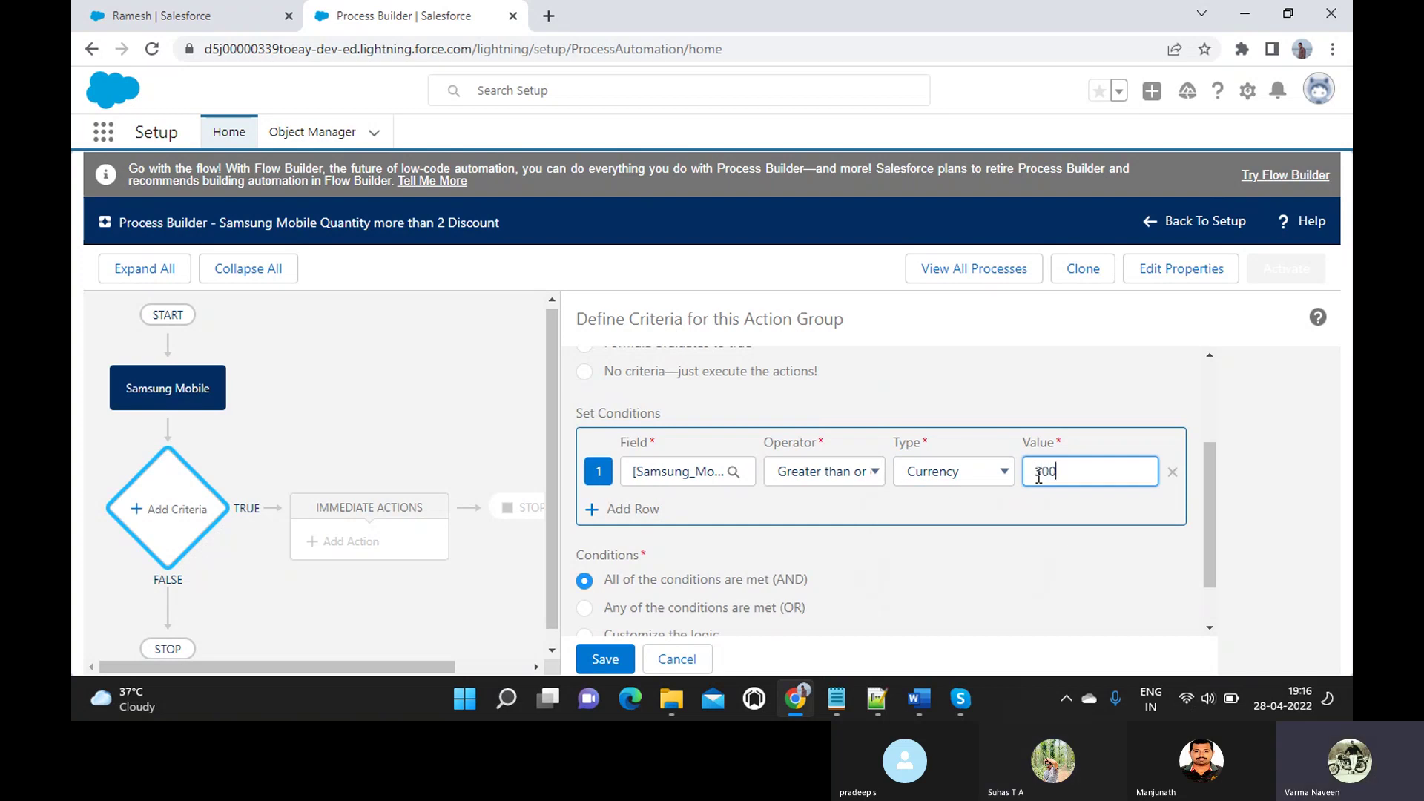
left_click(901, 523)
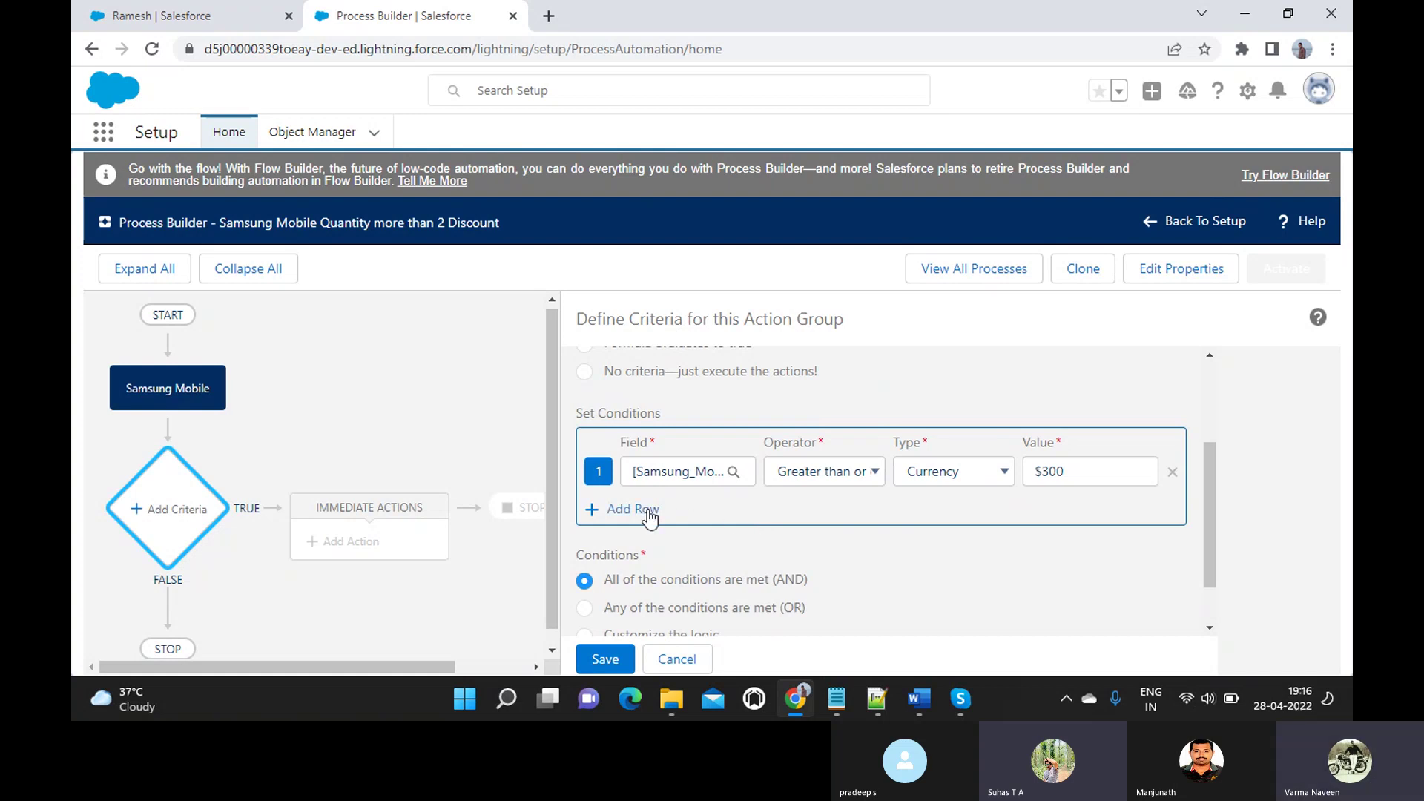
- Add a second condition row and choose the Samsung Mobile Price field for it
left_click(647, 510)
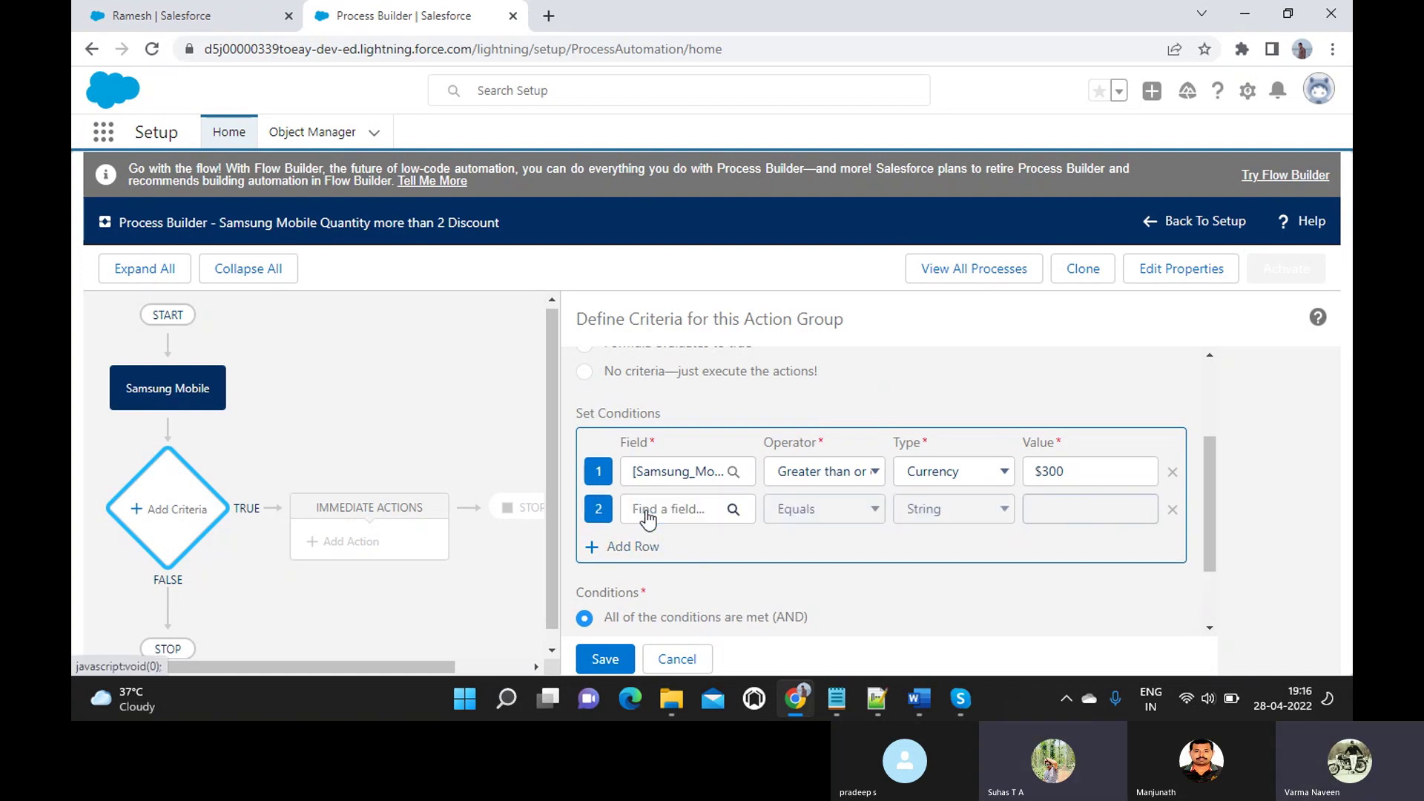
left_click(646, 511)
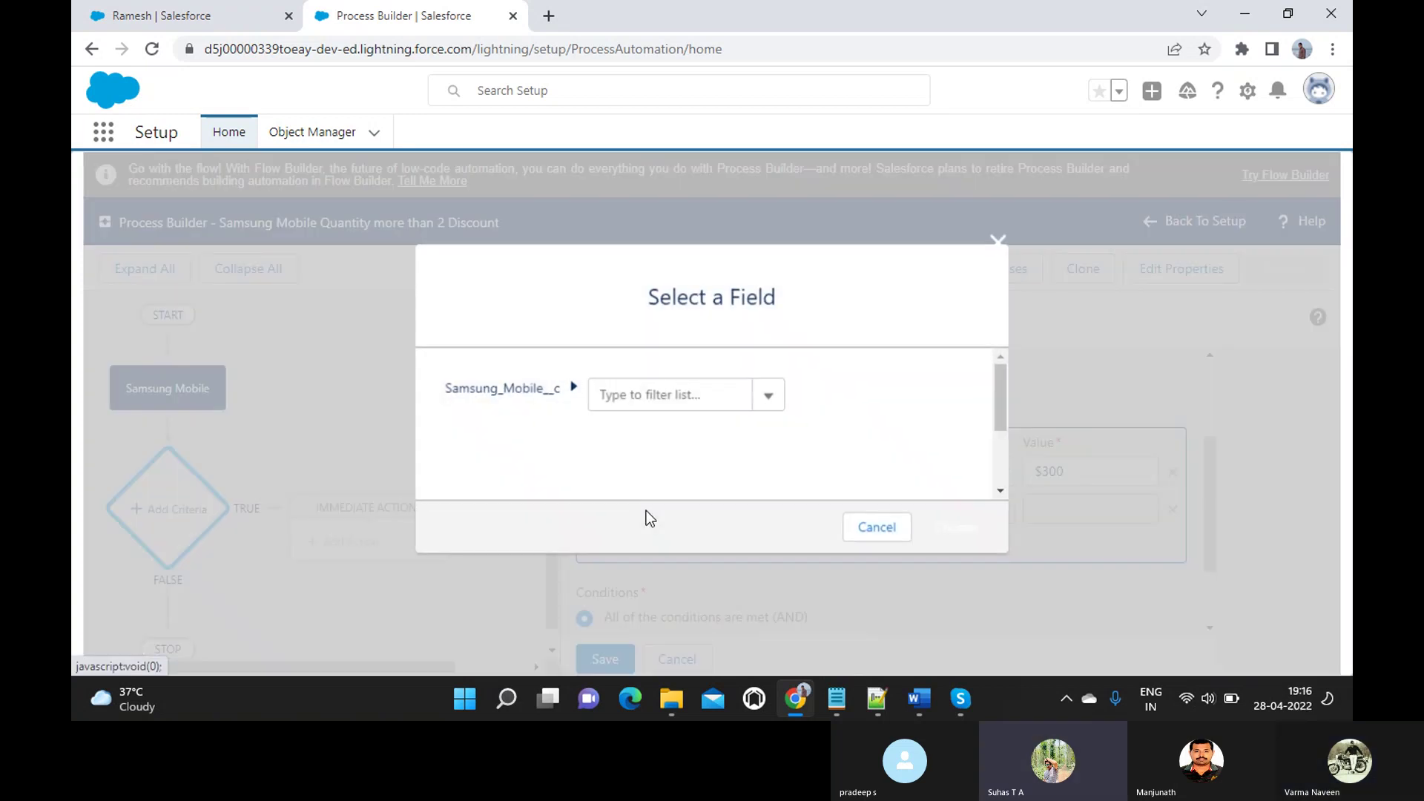
left_click(666, 395)
type("Price")
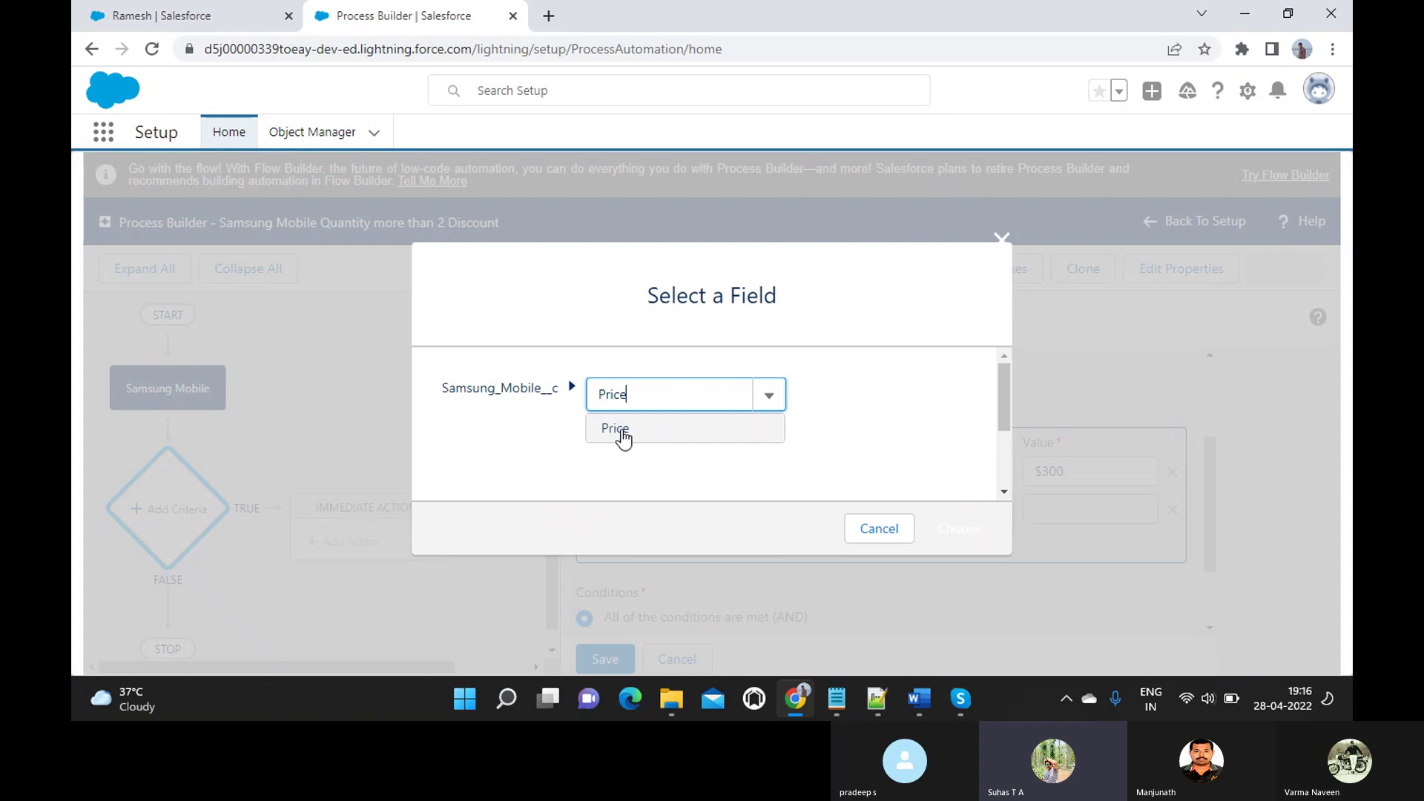
left_click(621, 432)
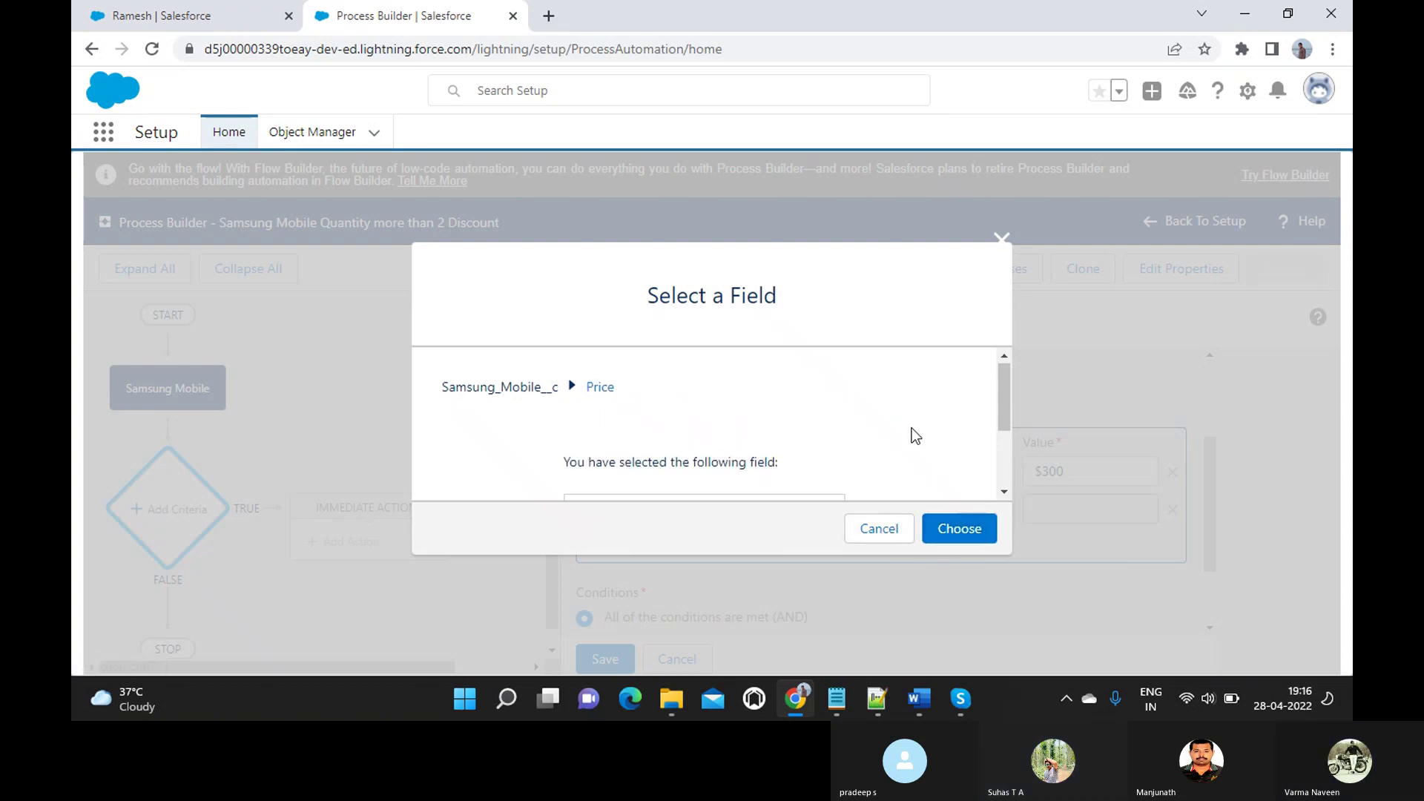
scroll(910, 429, "down", 2)
left_click(956, 528)
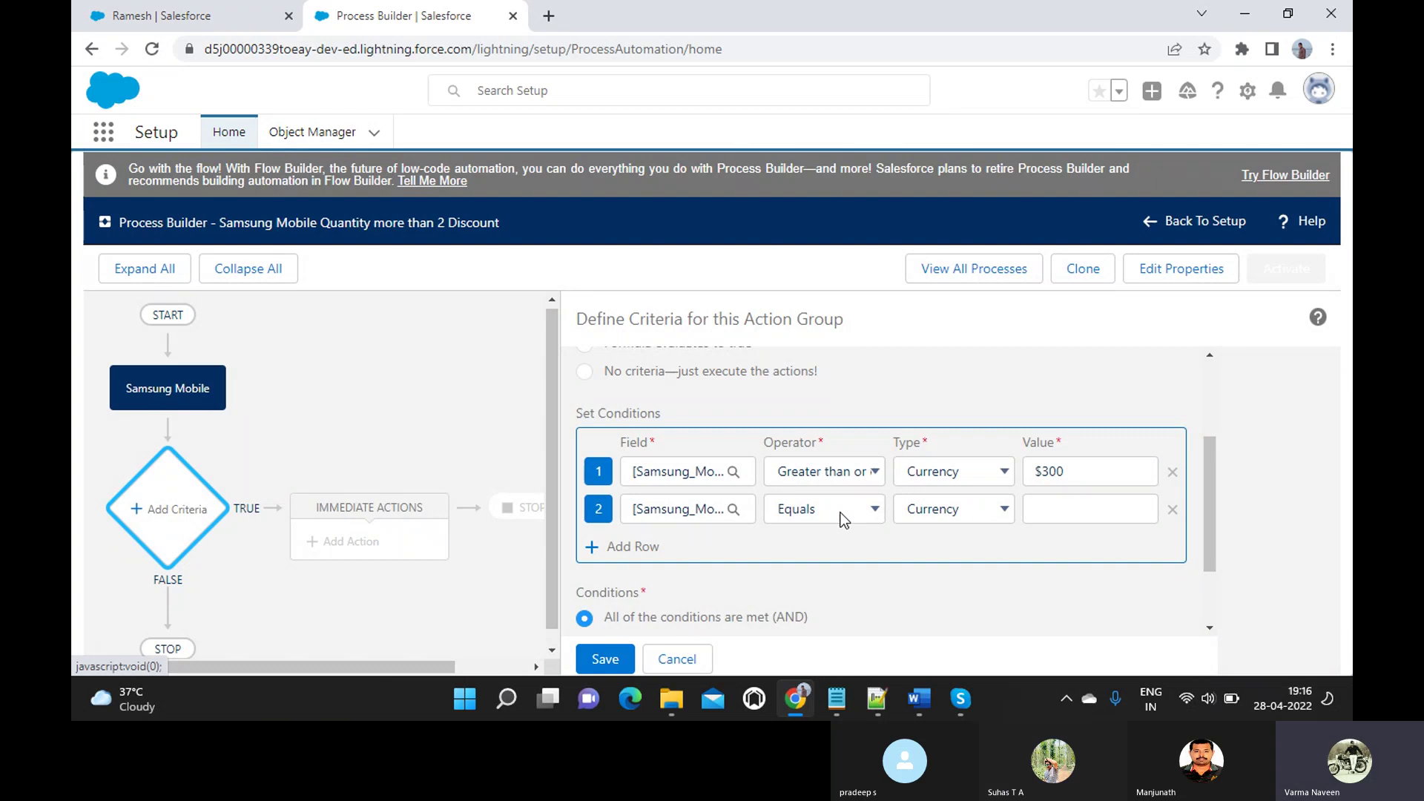
- Set the second Price condition to Less than or equal with a currency value of 500
left_click(839, 512)
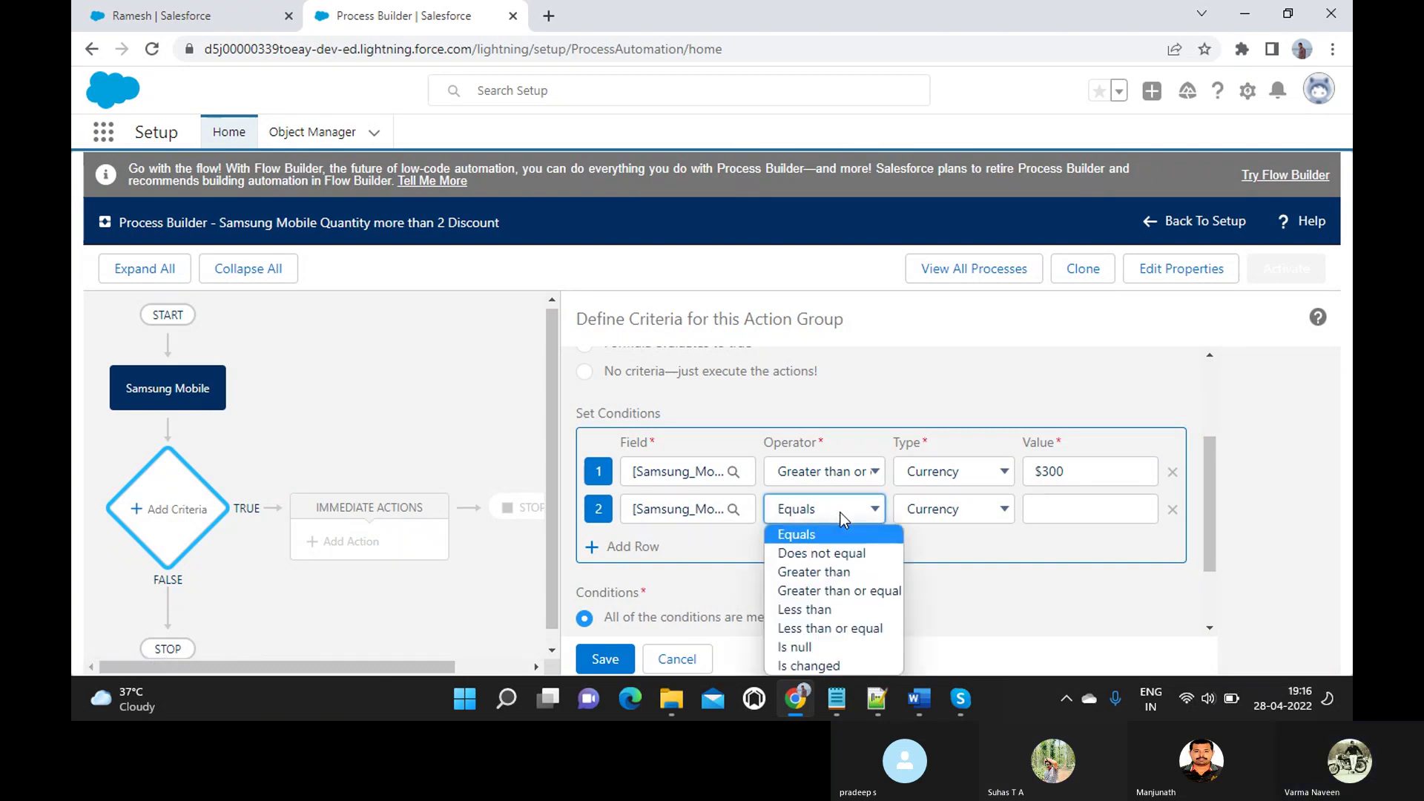
left_click(819, 628)
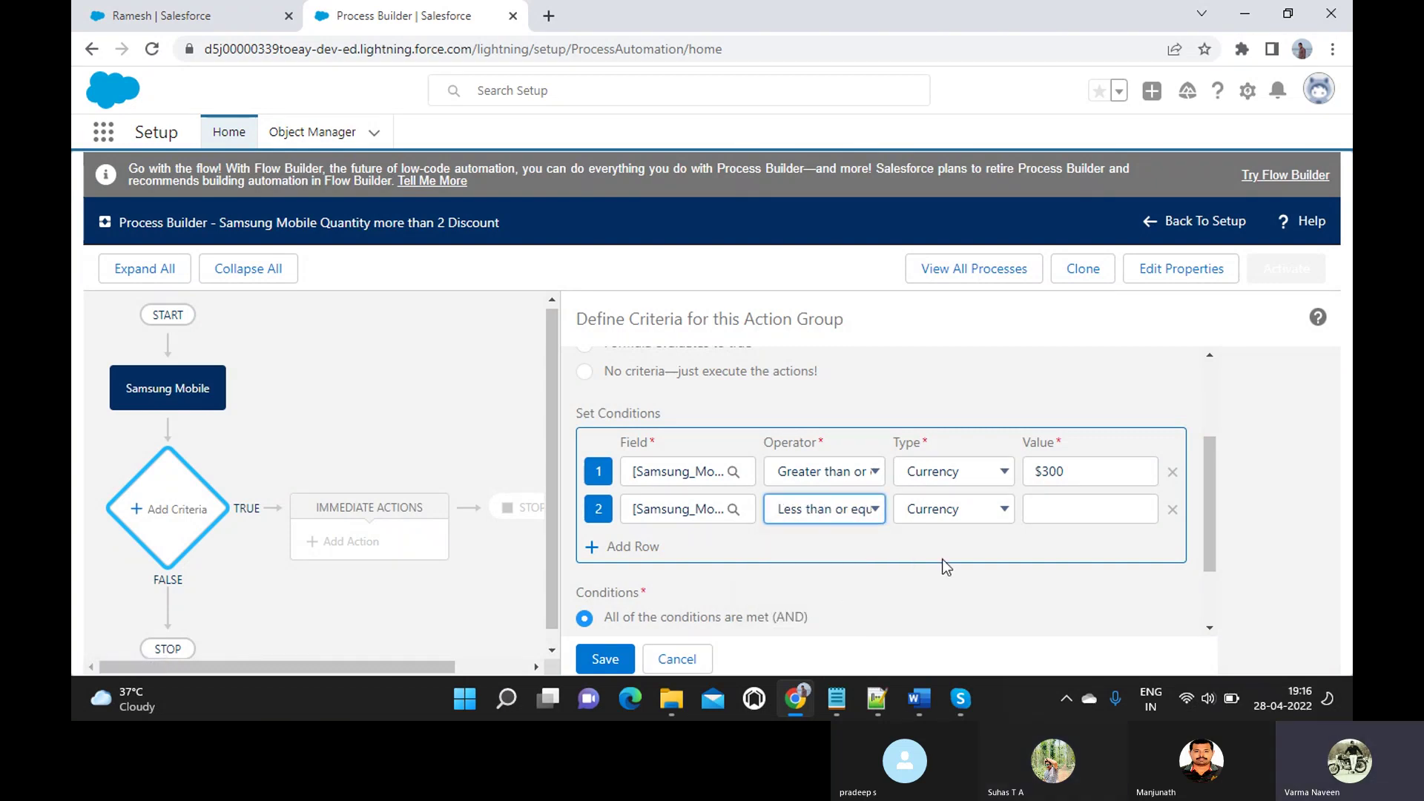
left_click(1059, 508)
type("500")
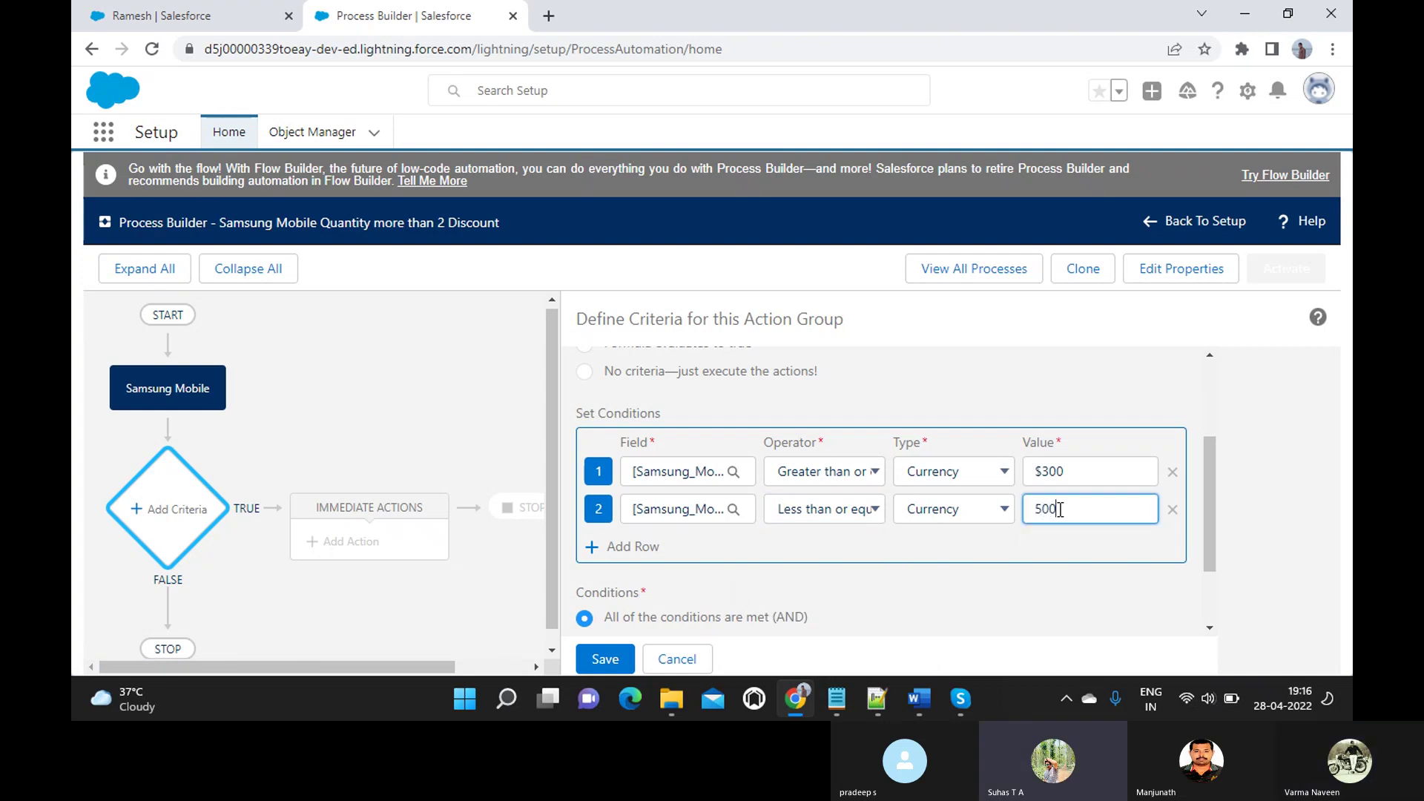
left_click(1018, 567)
- Add a third condition row and choose the Samsung Mobile Quantity field for it
scroll(1018, 567, "down", 1)
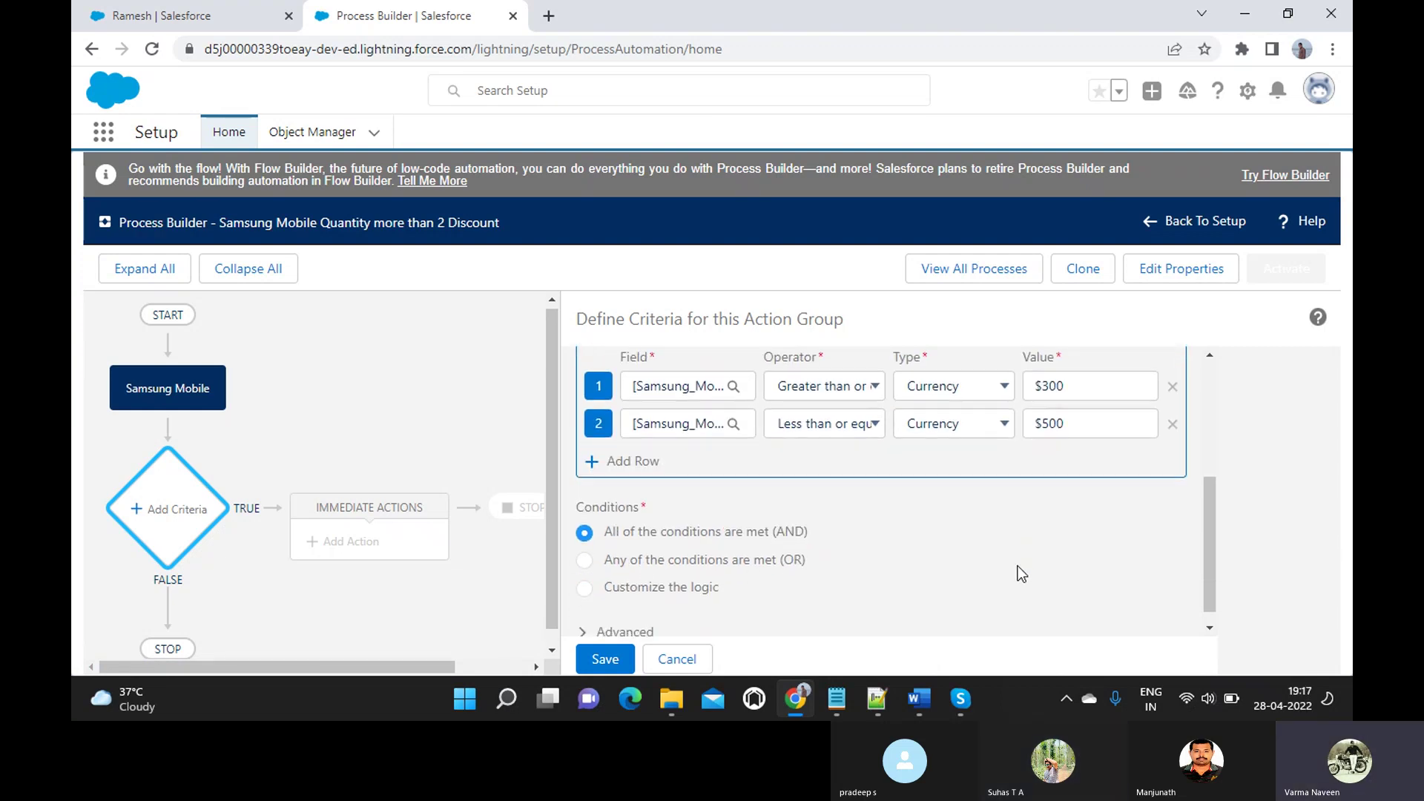
scroll(1018, 567, "up", 1)
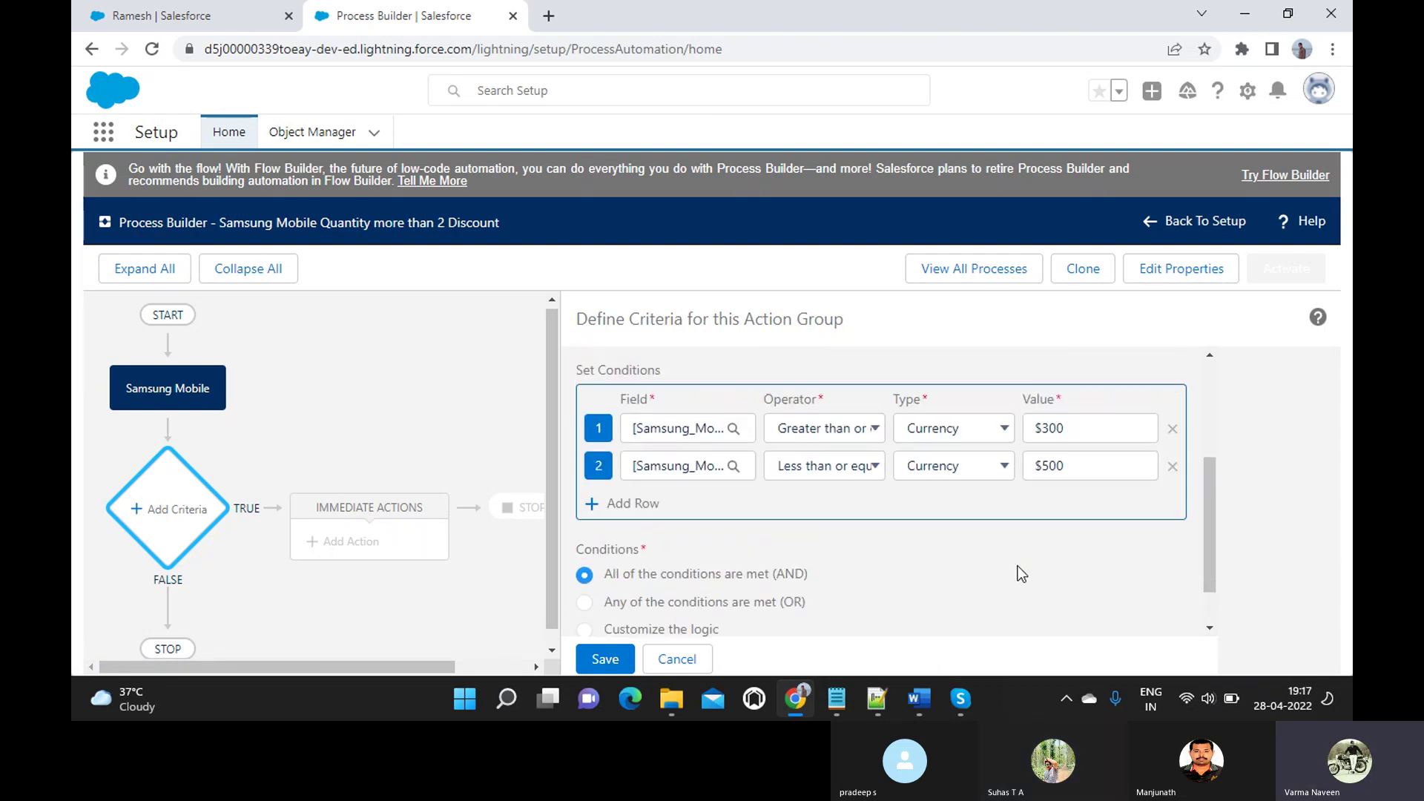
left_click(633, 504)
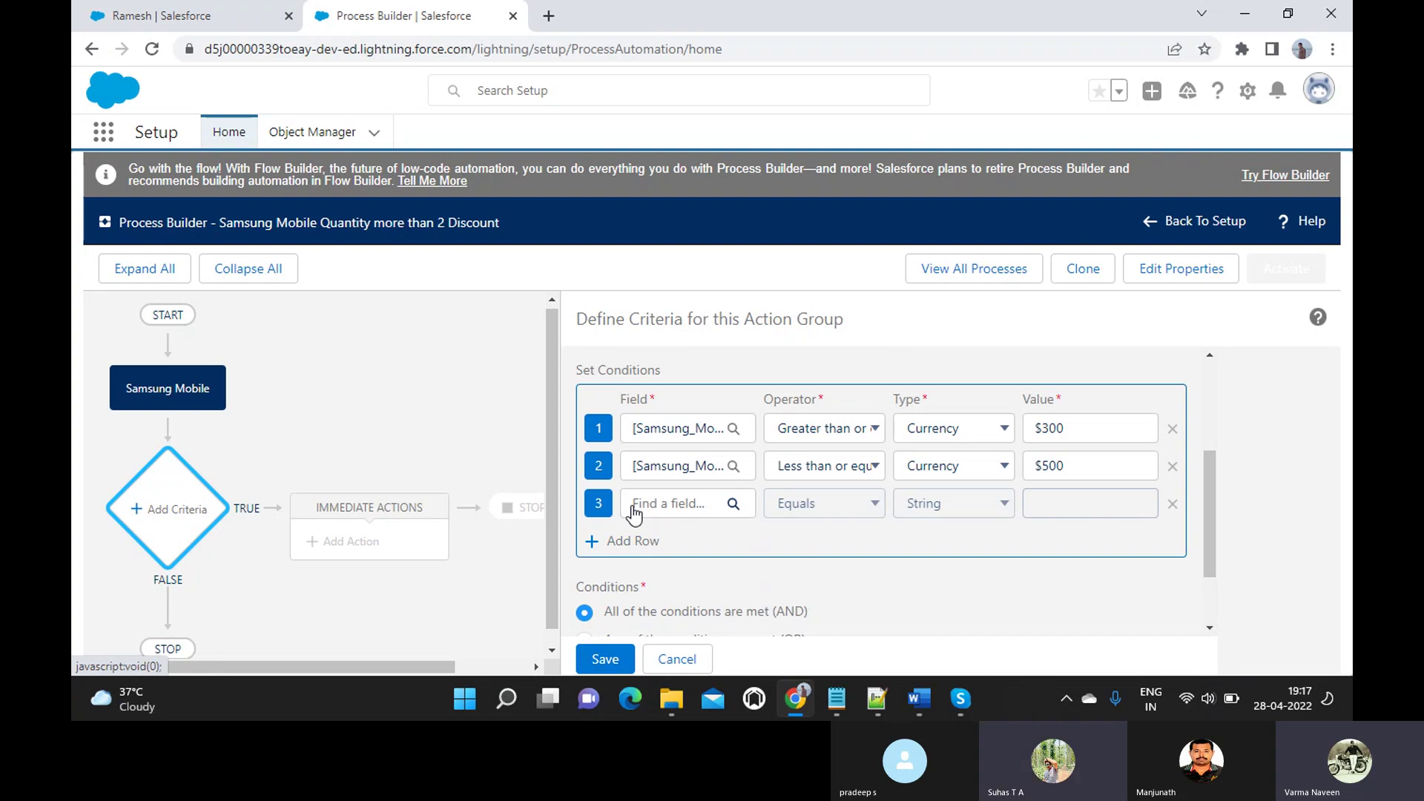
left_click(656, 504)
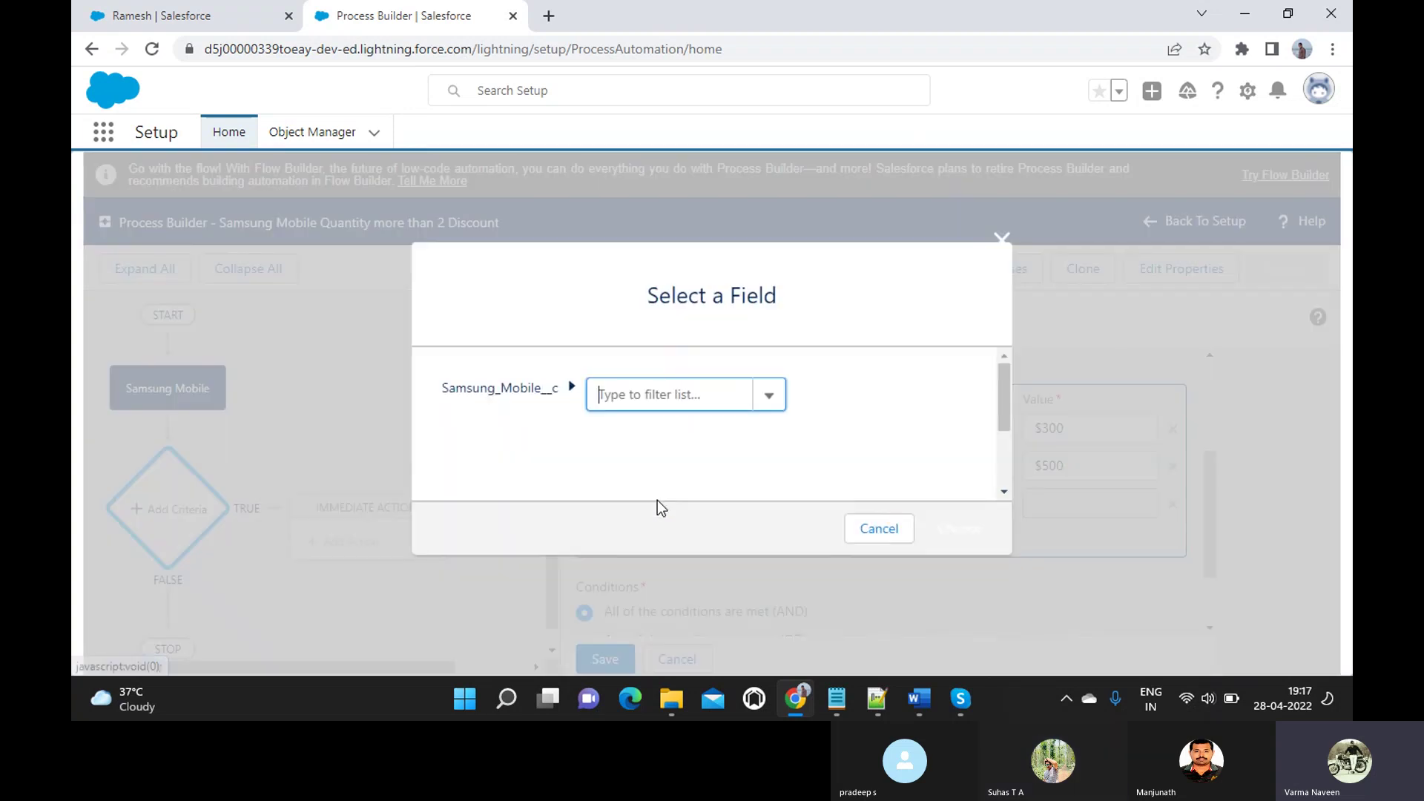
type("Quanti")
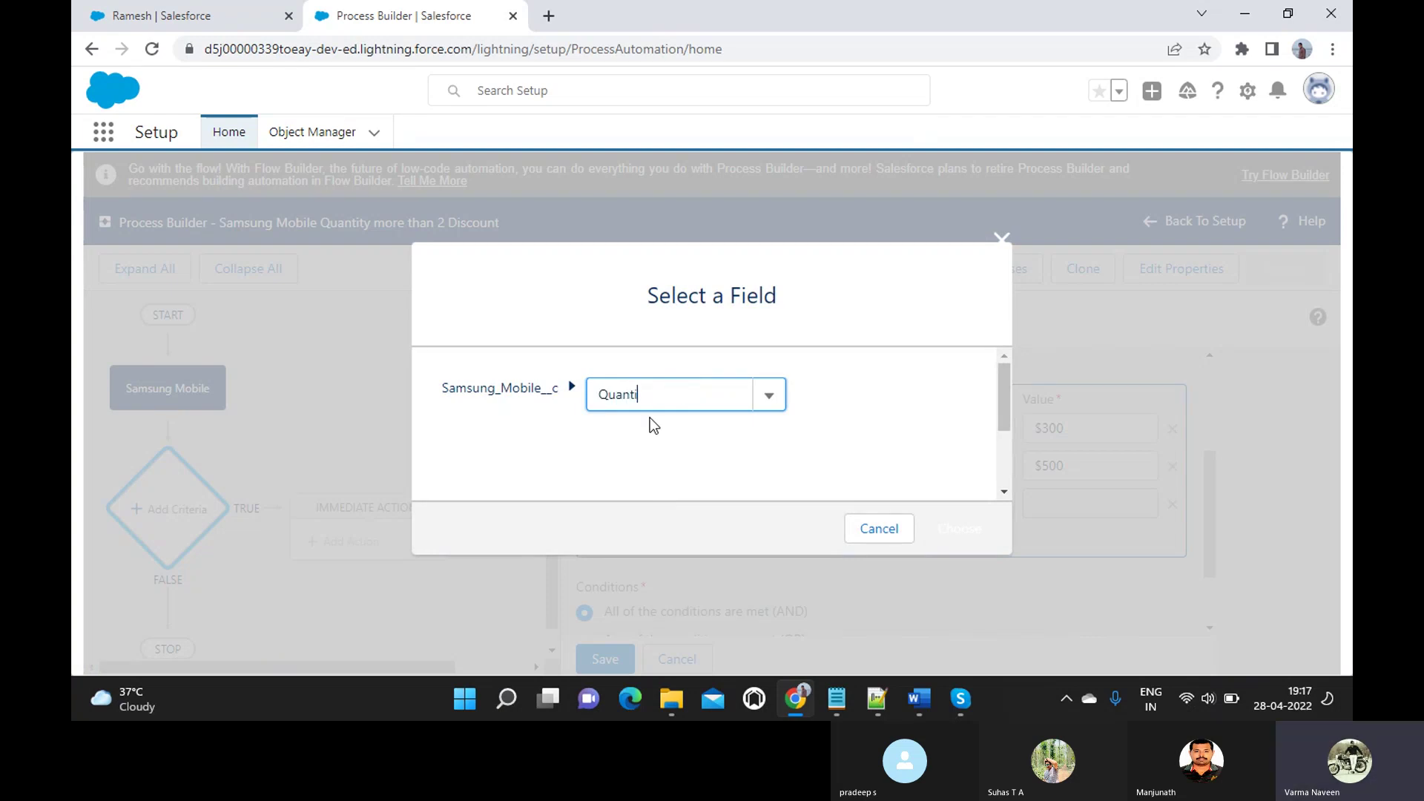
left_click(637, 436)
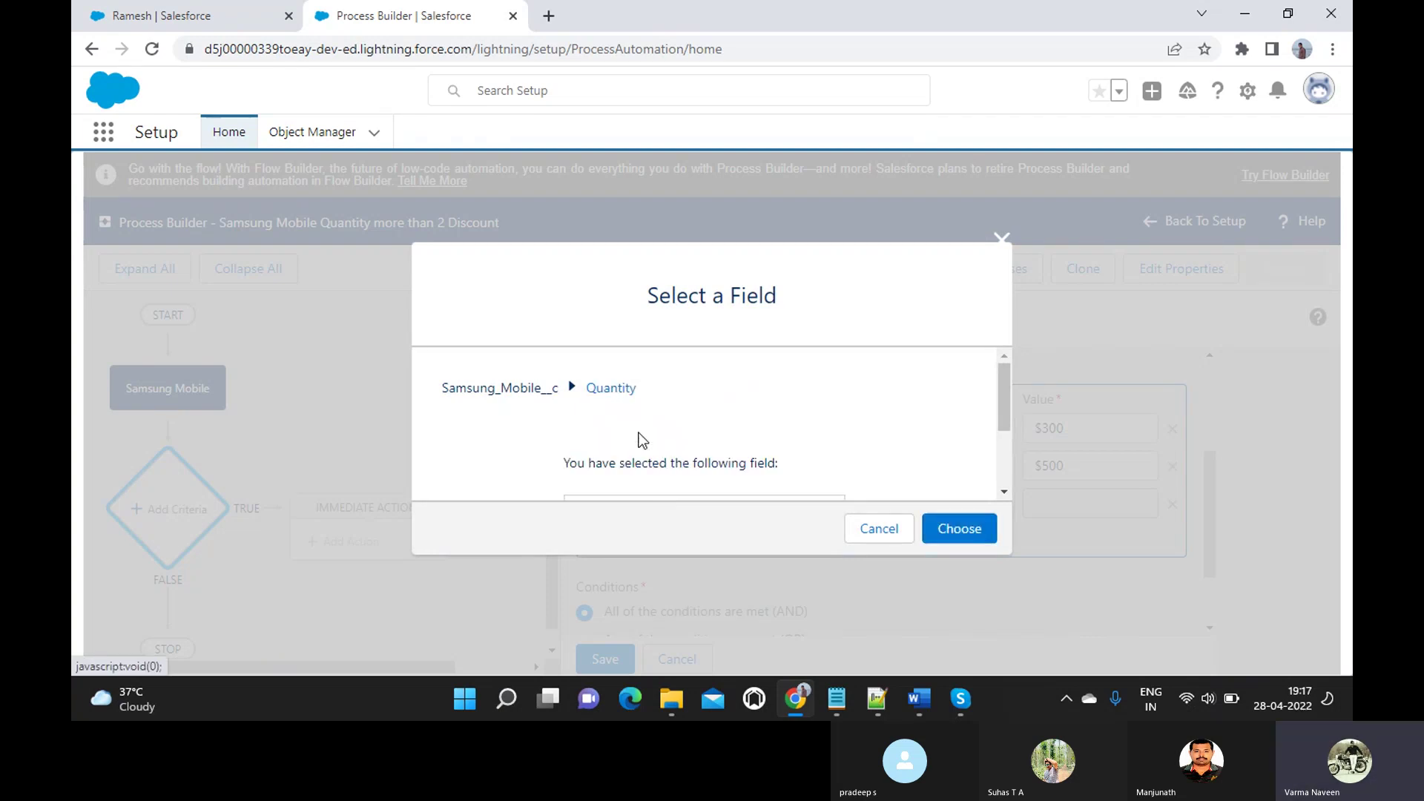
left_click(945, 525)
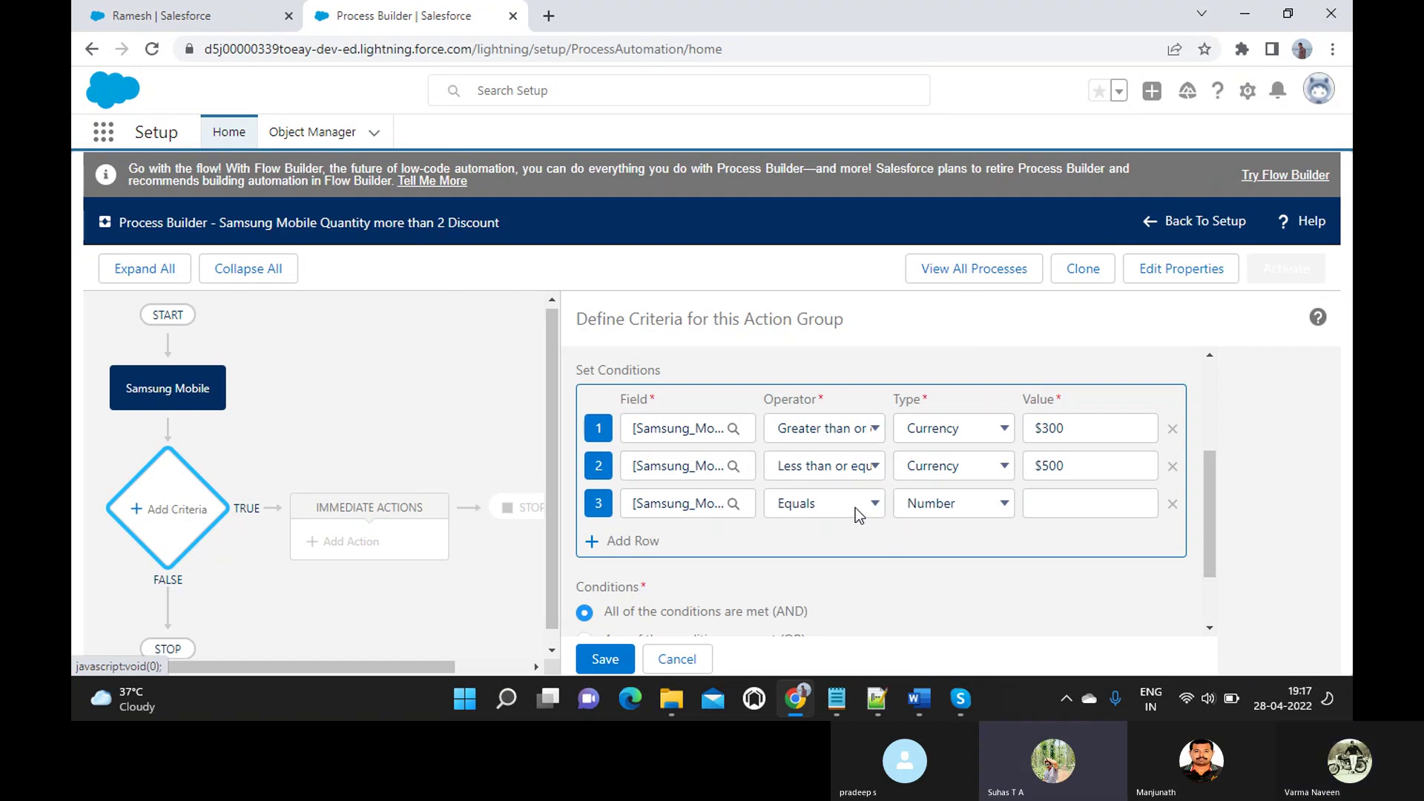
- Set the third row's Quantity condition to Less than or equal with a number value of 2
left_click(858, 514)
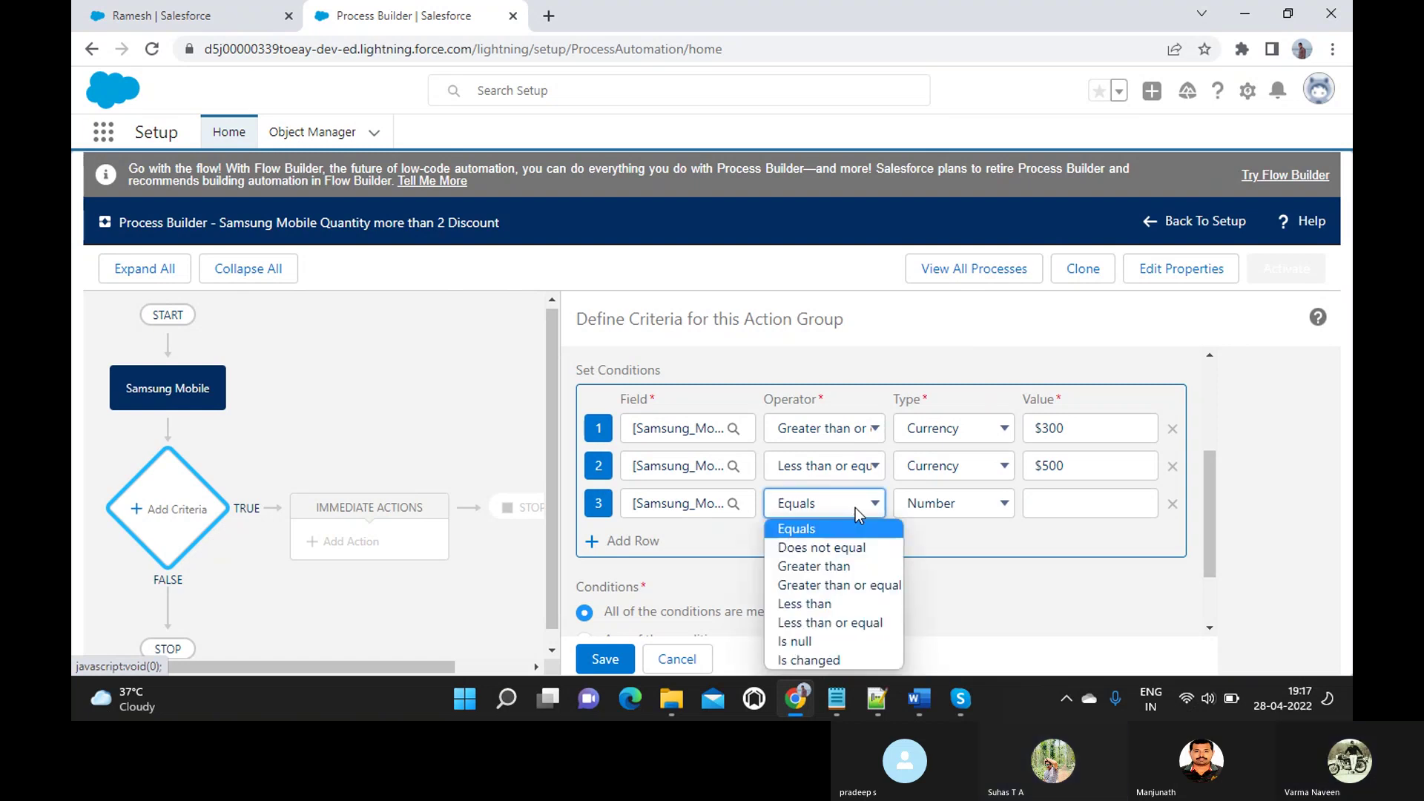
left_click(826, 623)
left_click(1037, 504)
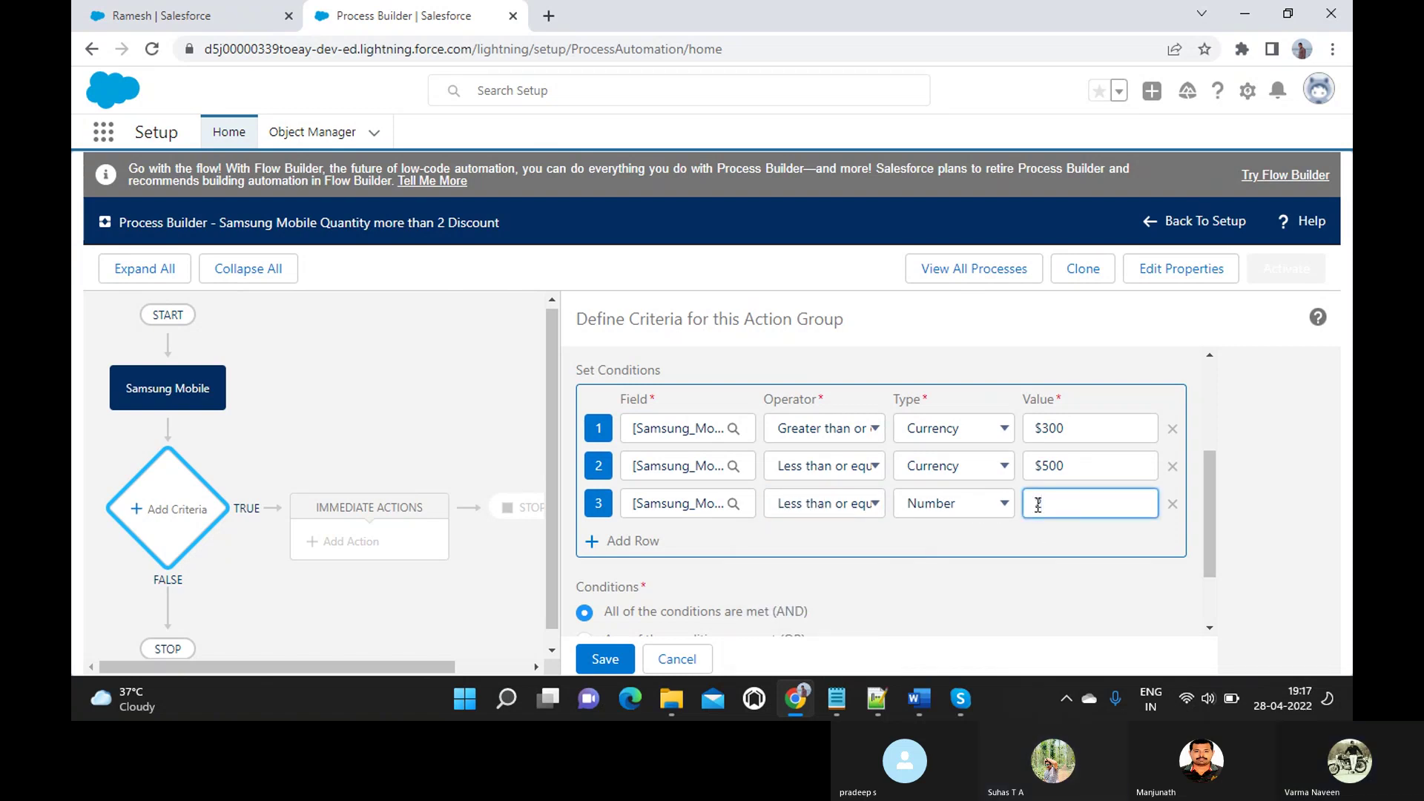
type("2")
left_click(958, 543)
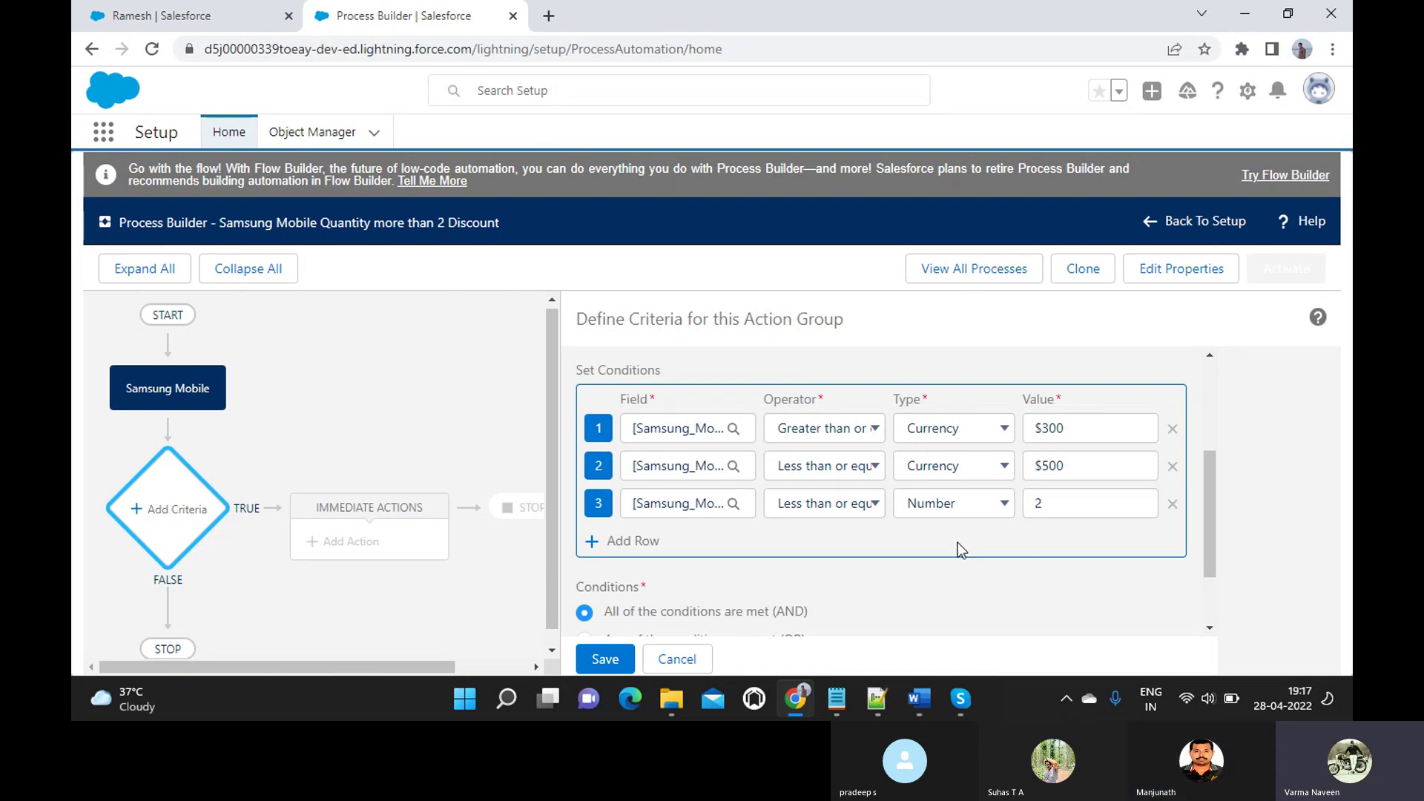
- Add a fourth condition row and choose the Samsung Mobile Quantity field for it
scroll(958, 542, "down", 1)
scroll(958, 541, "up", 1)
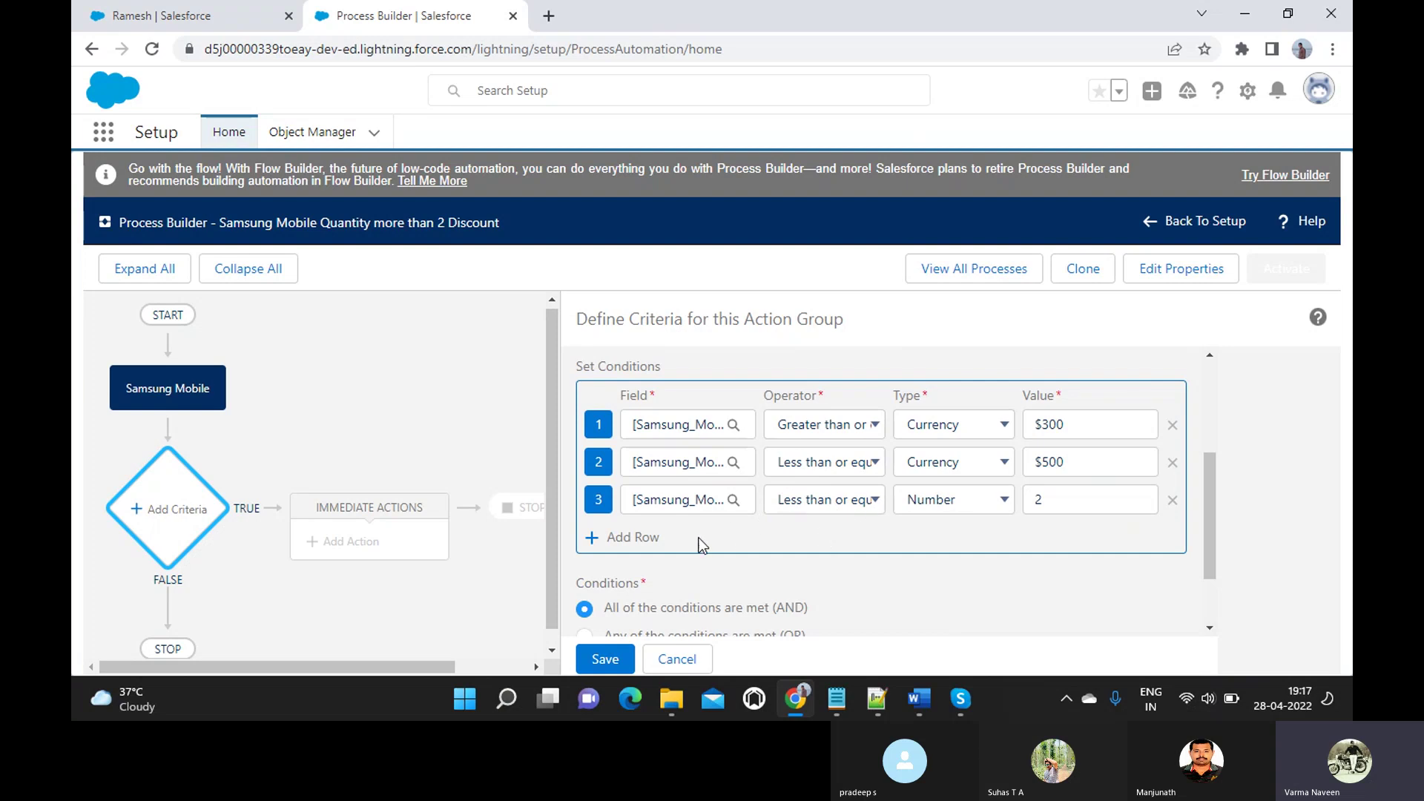
left_click(632, 538)
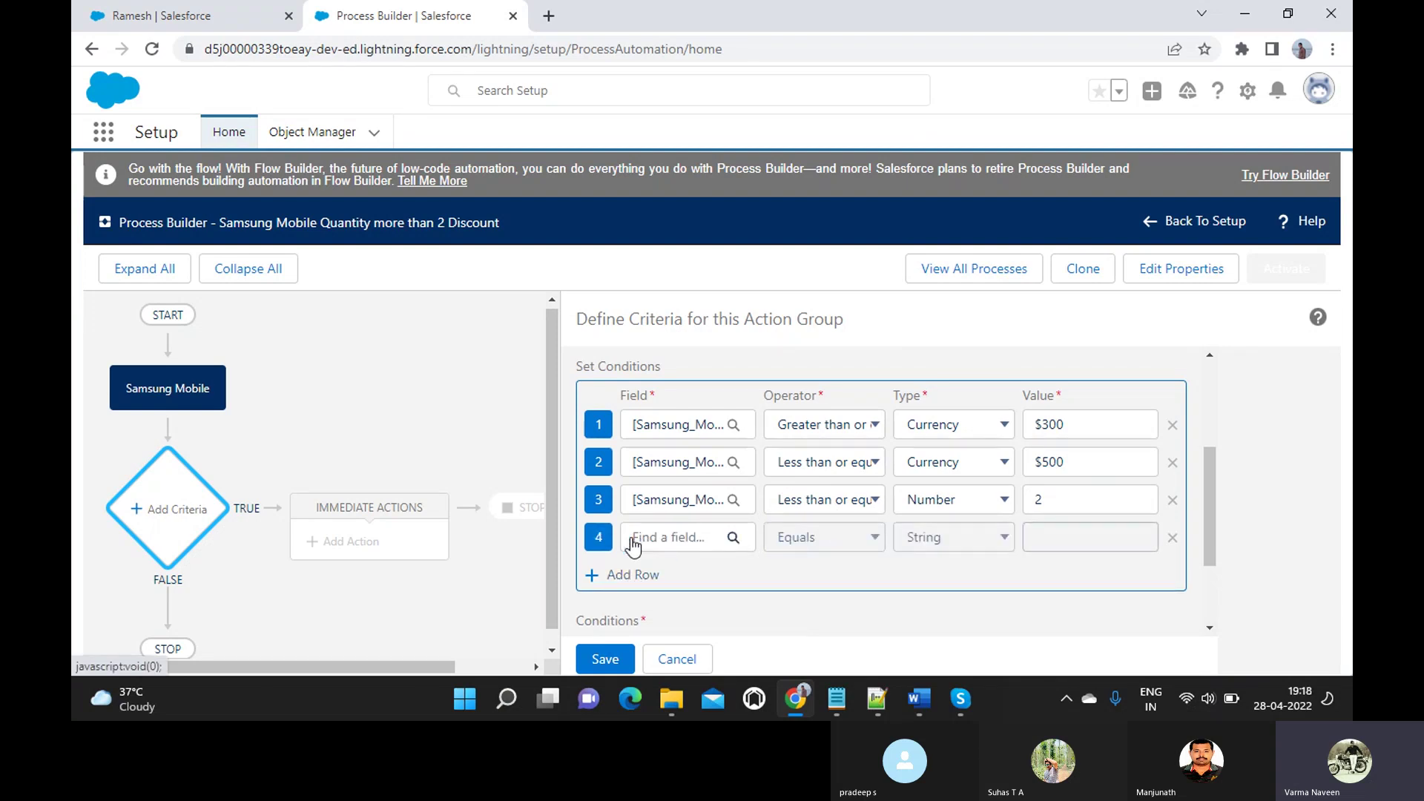
left_click(678, 541)
type("Quant")
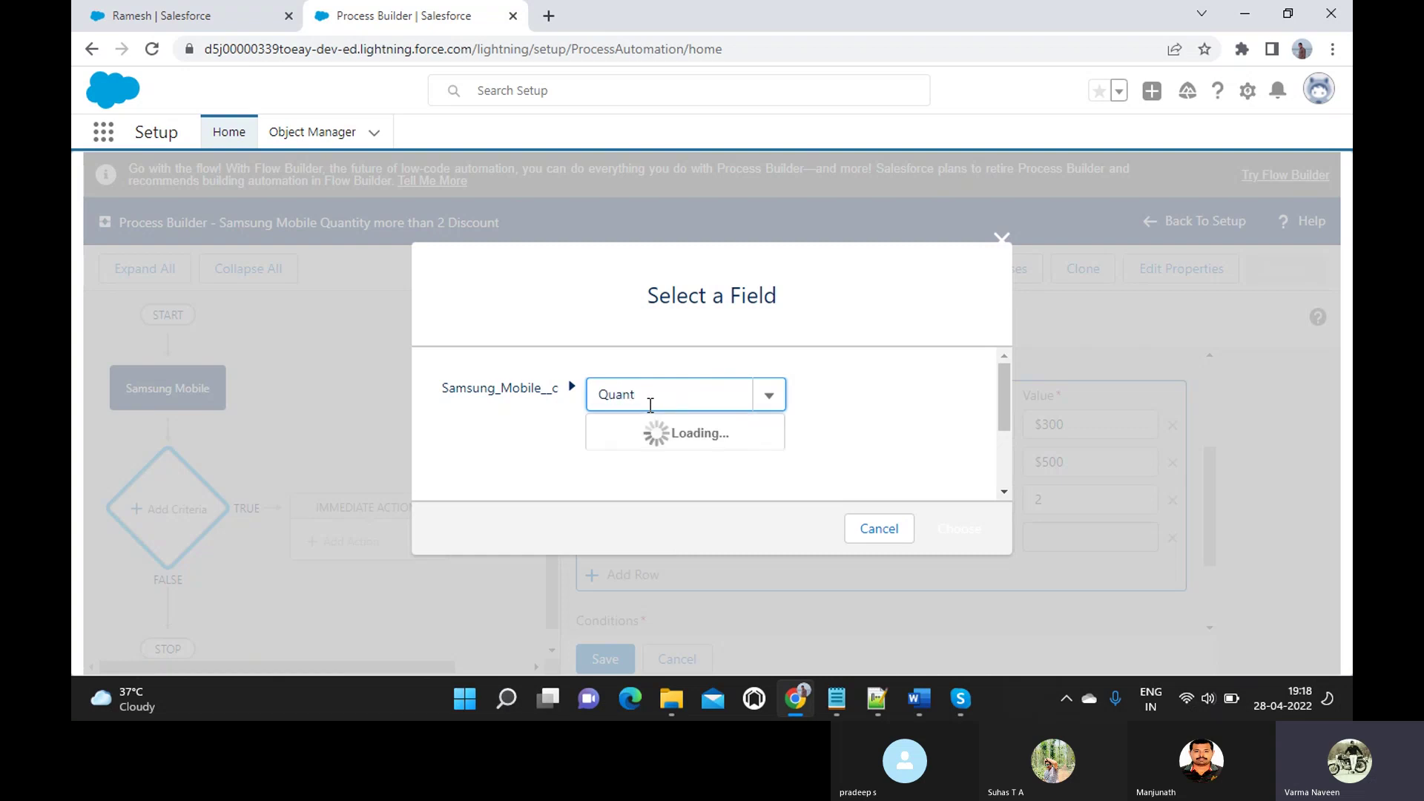
left_click(626, 432)
left_click(944, 541)
- Set the fourth row's Quantity condition to Greater than with a number value of 0
left_click(875, 543)
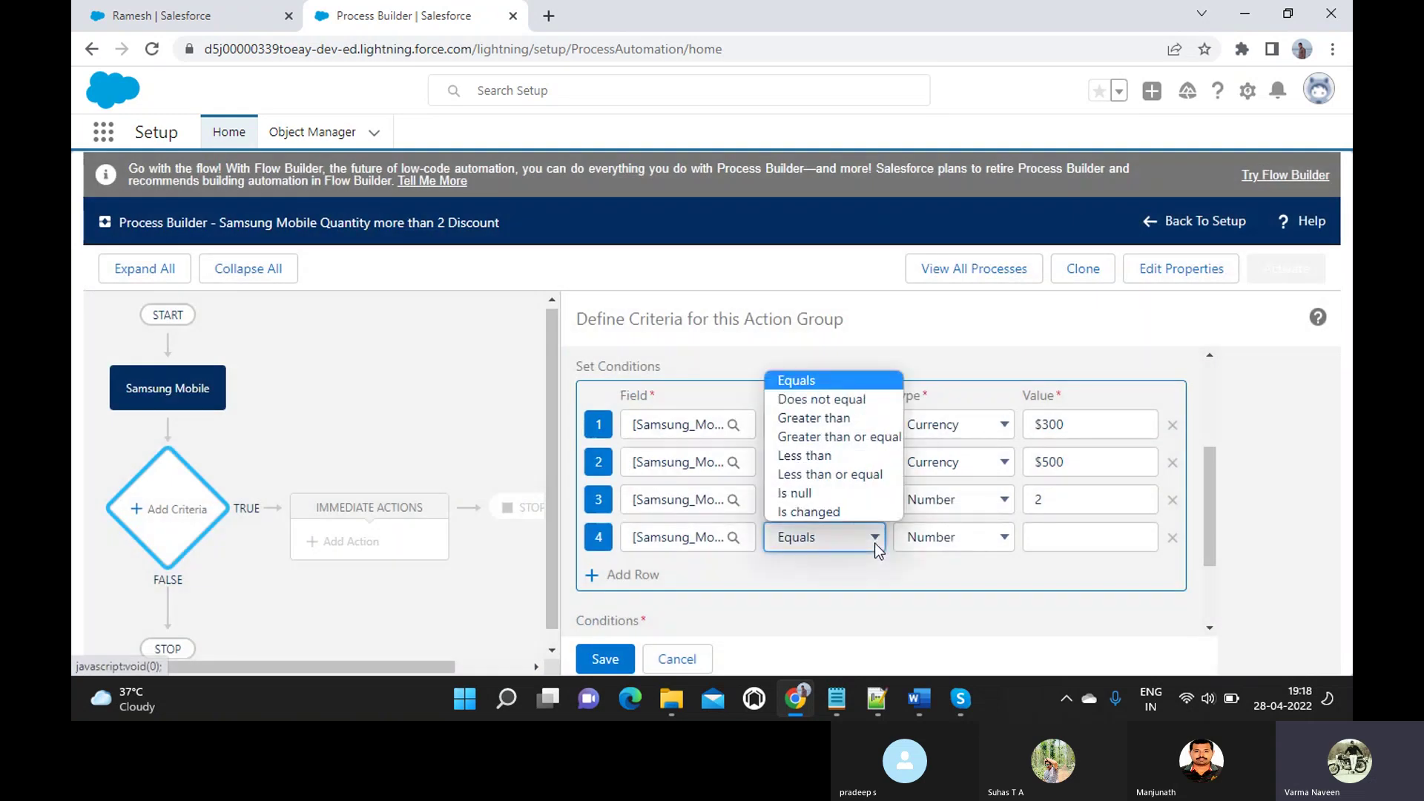
left_click(847, 418)
left_click(1054, 540)
type("0")
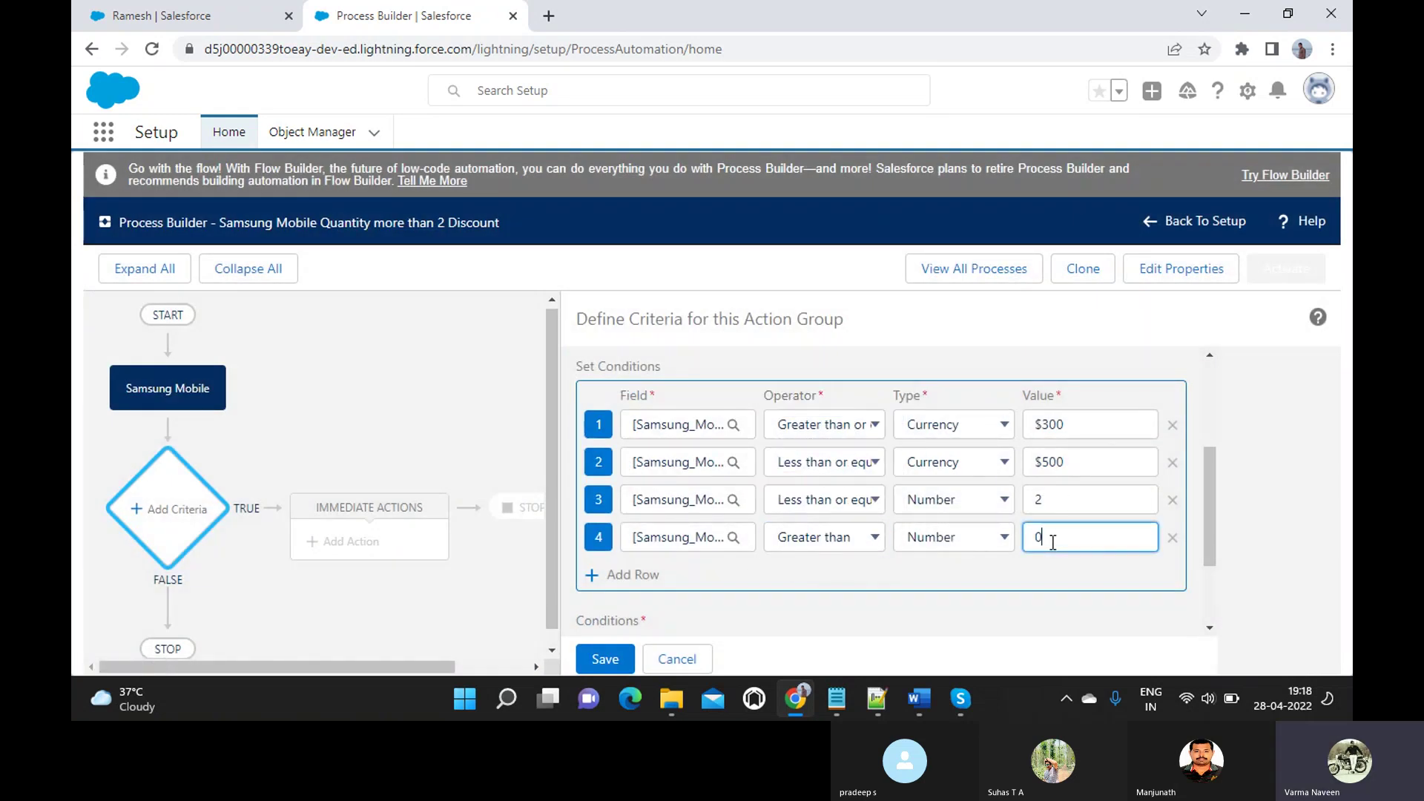
- Check the four condition rows and the all-conditions (AND) logic of the action group criteria
scroll(1052, 541, "down", 1)
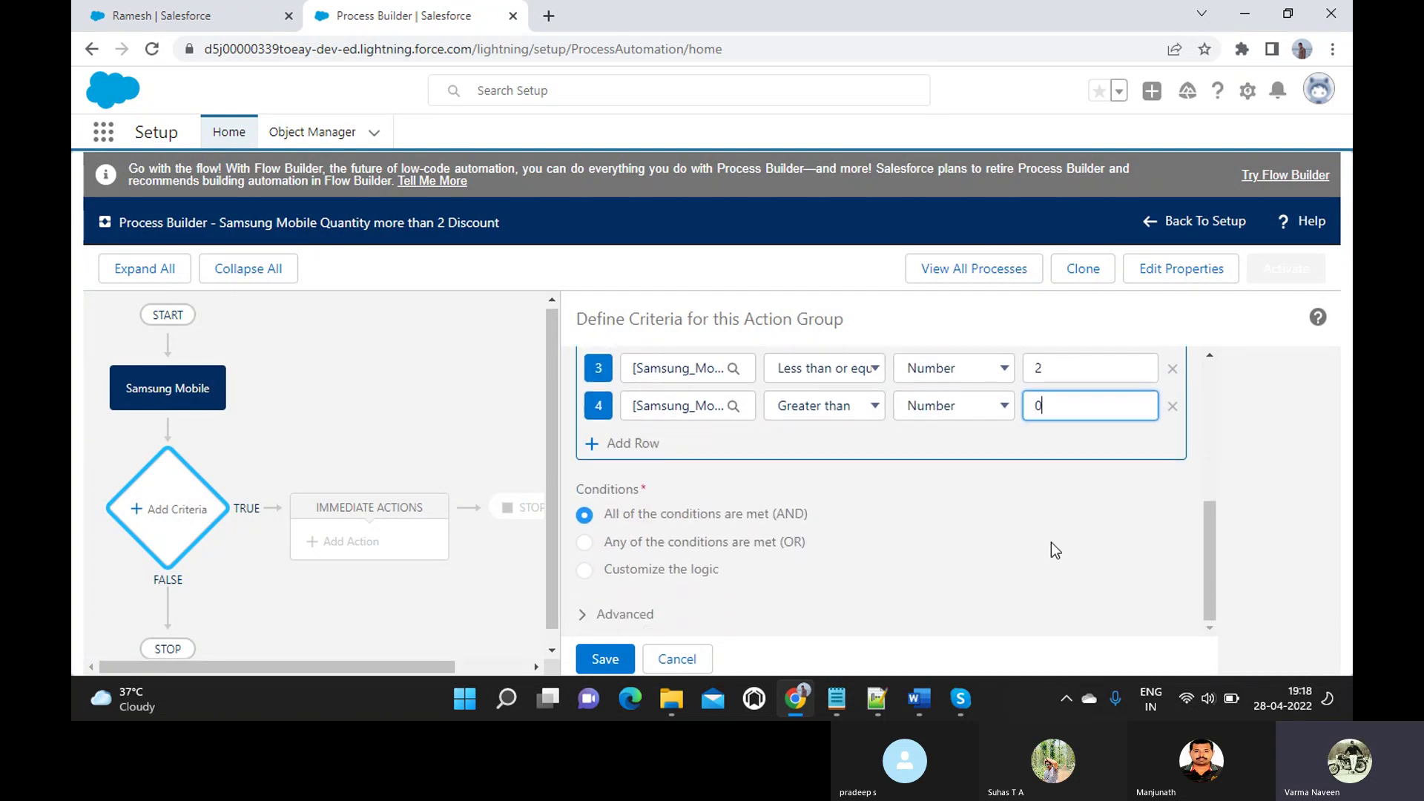
scroll(1051, 543, "down", 1)
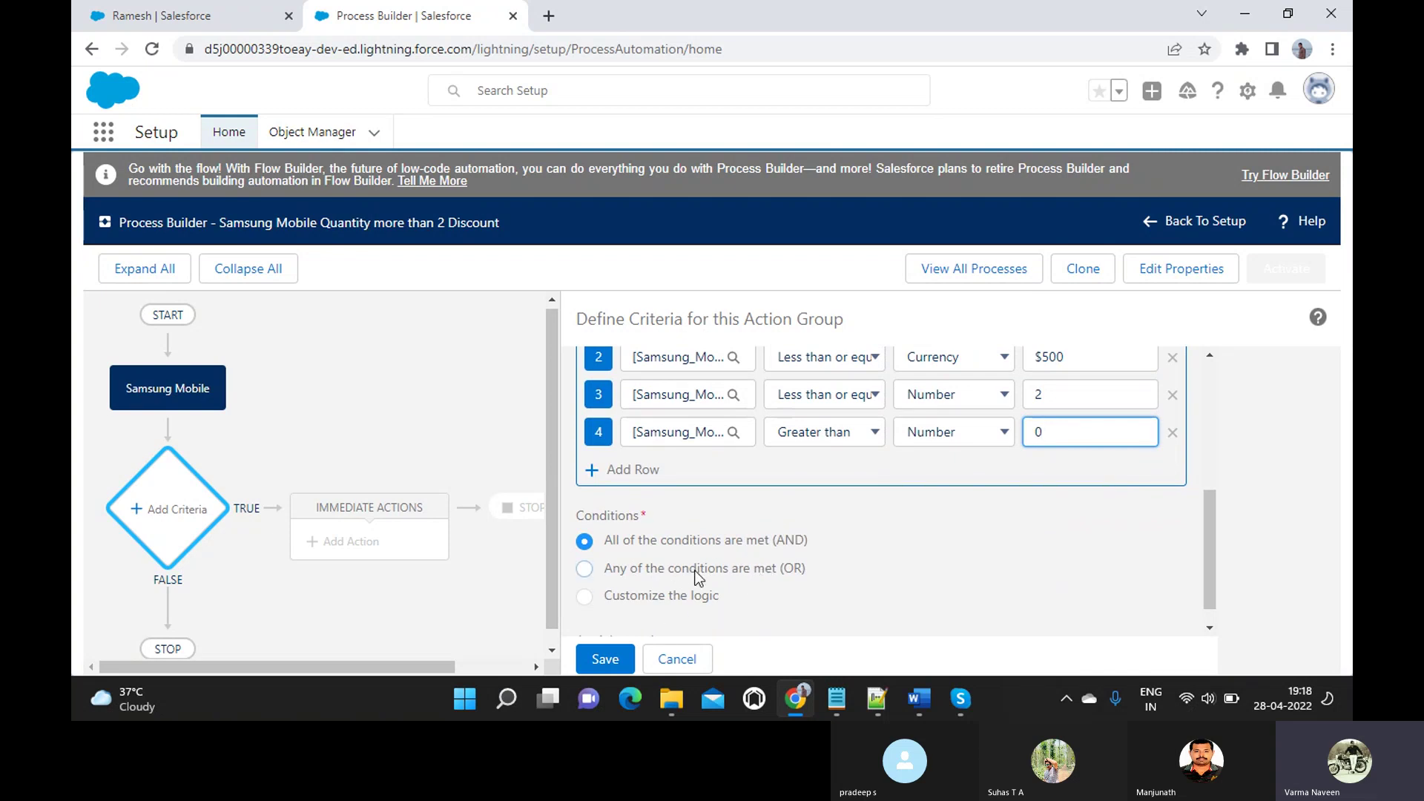
left_click(935, 542)
scroll(935, 543, "up", 2)
scroll(935, 544, "down", 2)
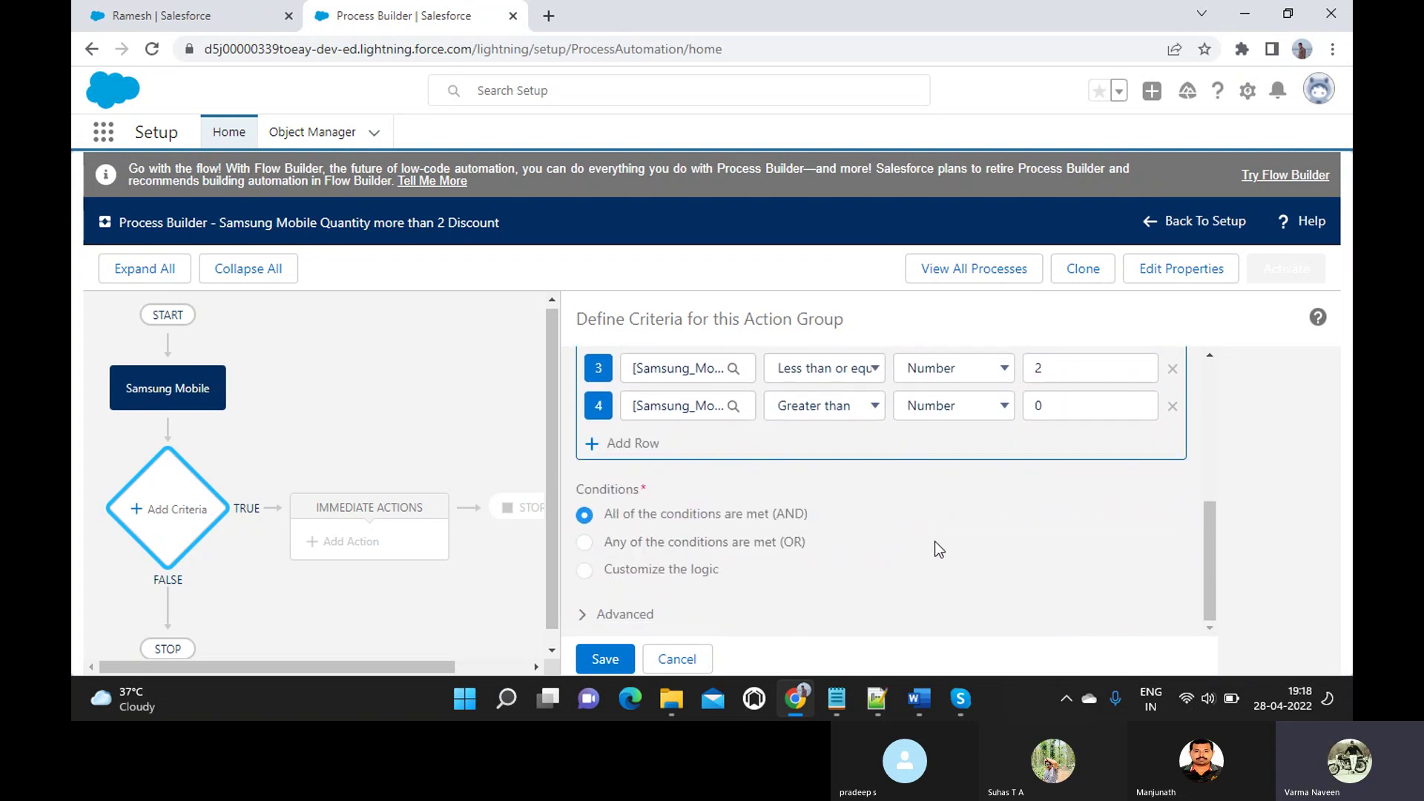
scroll(936, 543, "up", 2)
scroll(935, 546, "down", 1)
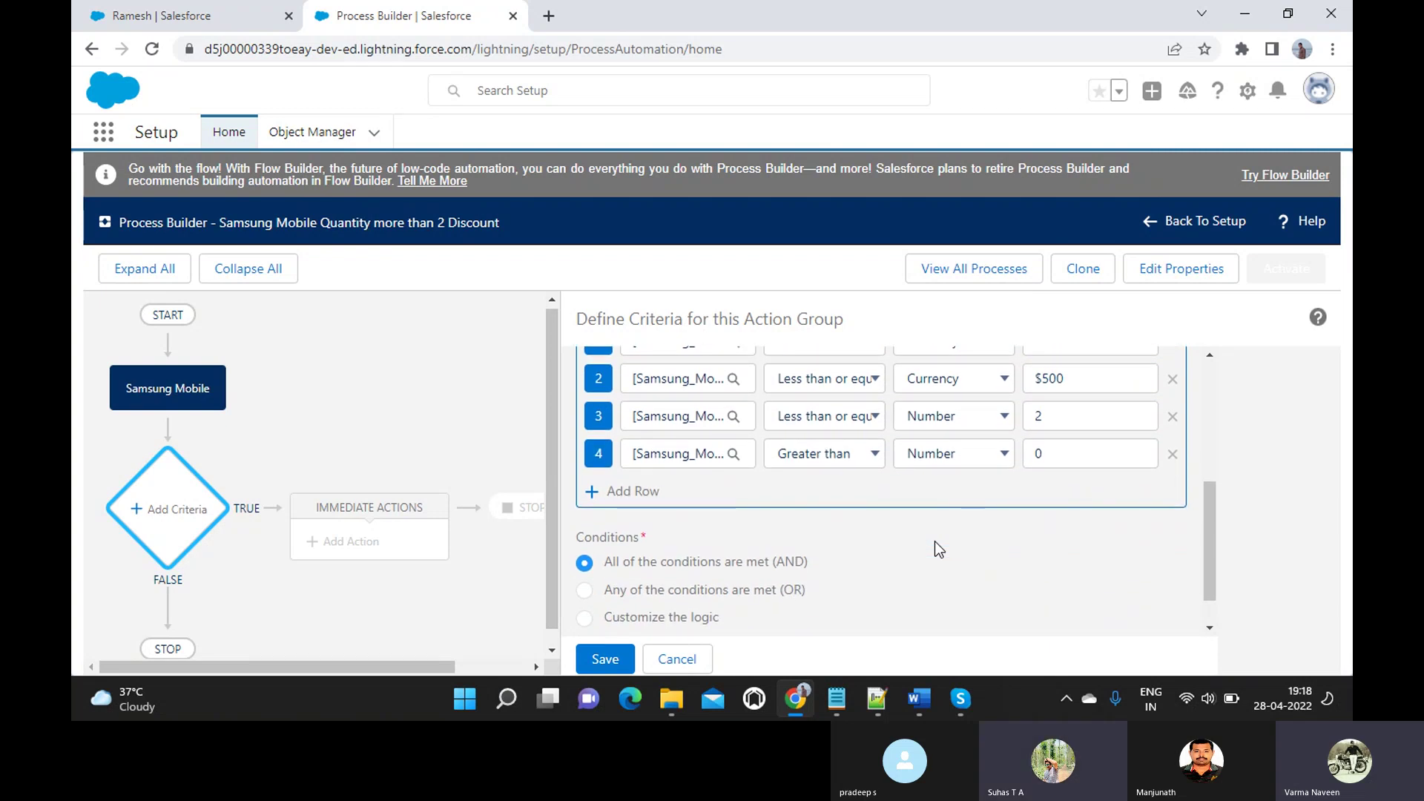
scroll(935, 549, "up", 1)
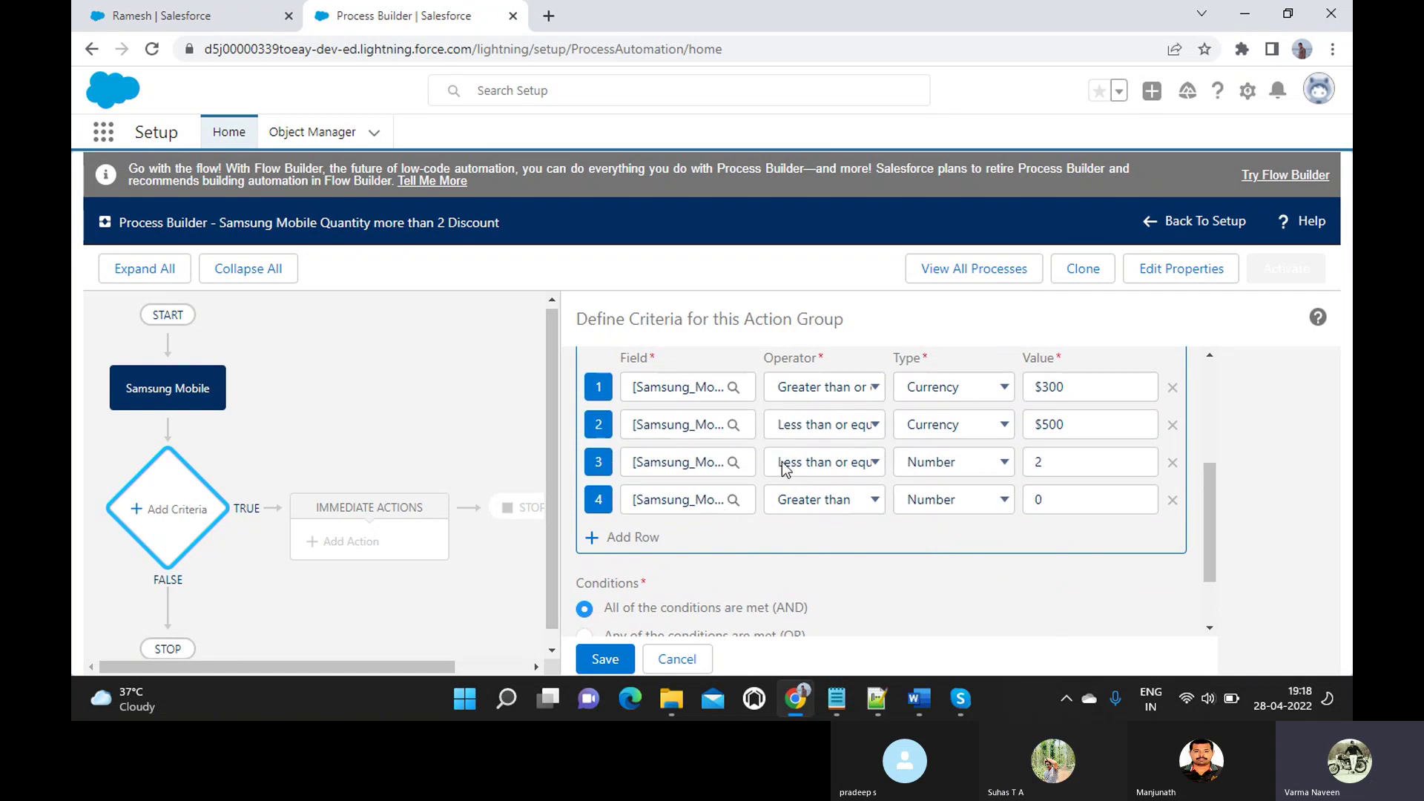
scroll(816, 527, "down", 1)
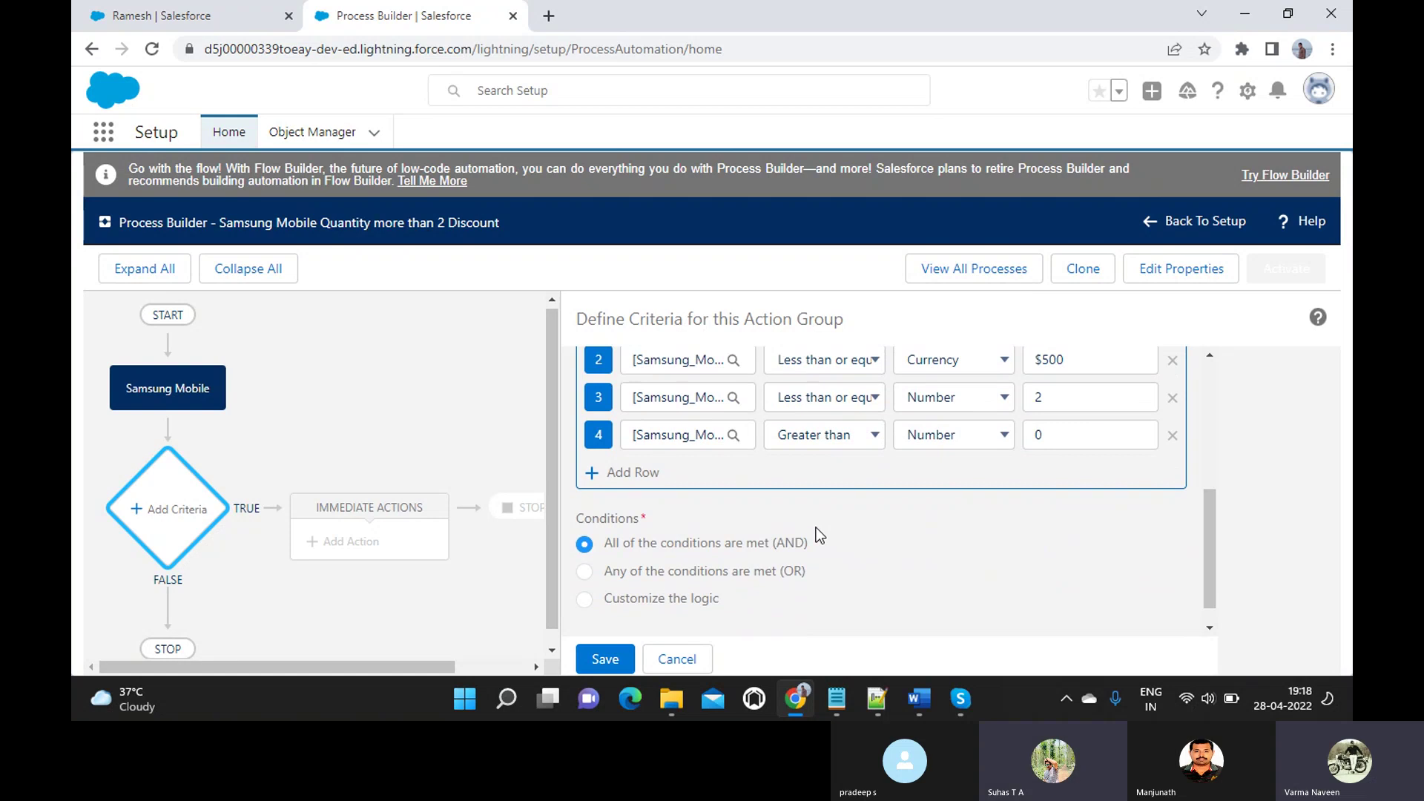
scroll(816, 527, "up", 1)
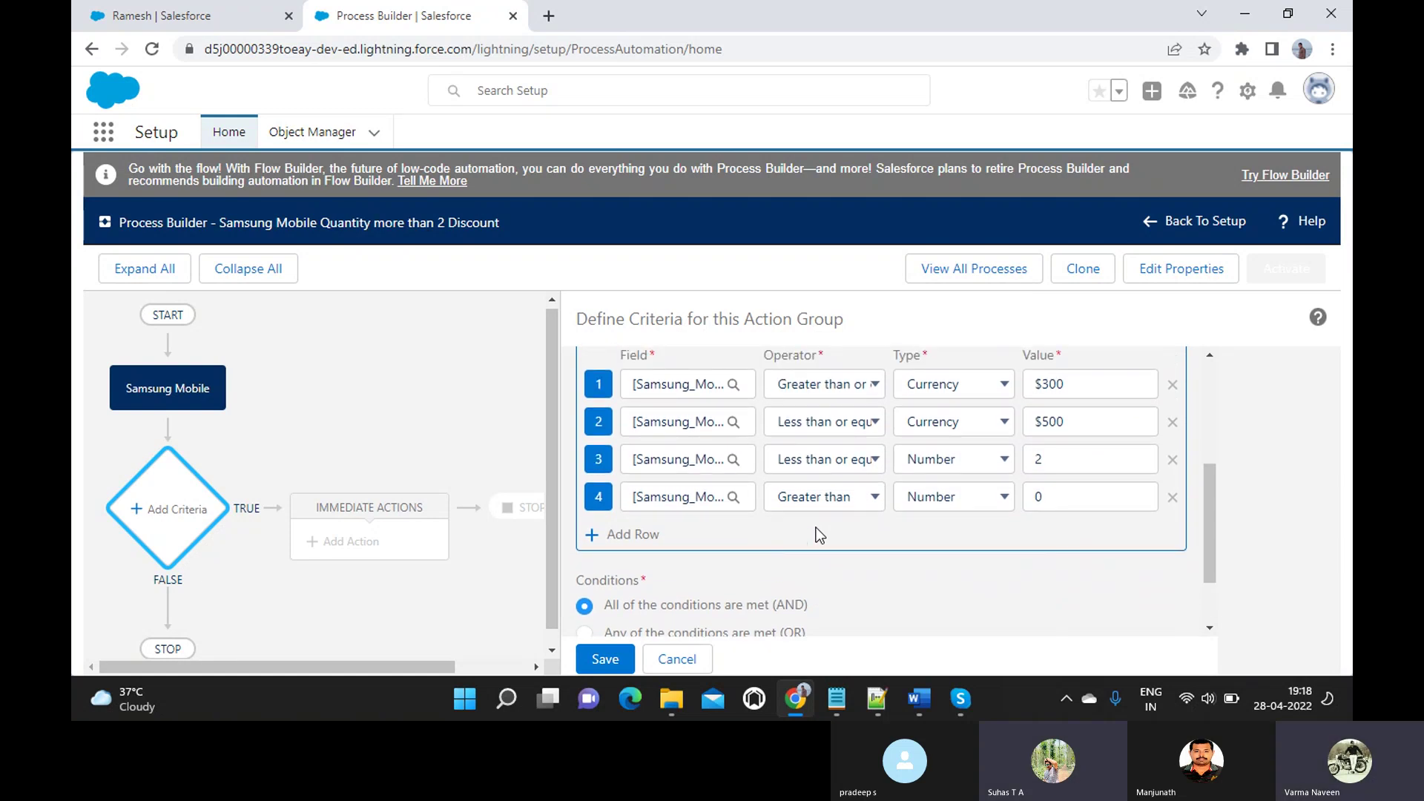
scroll(816, 527, "down", 1)
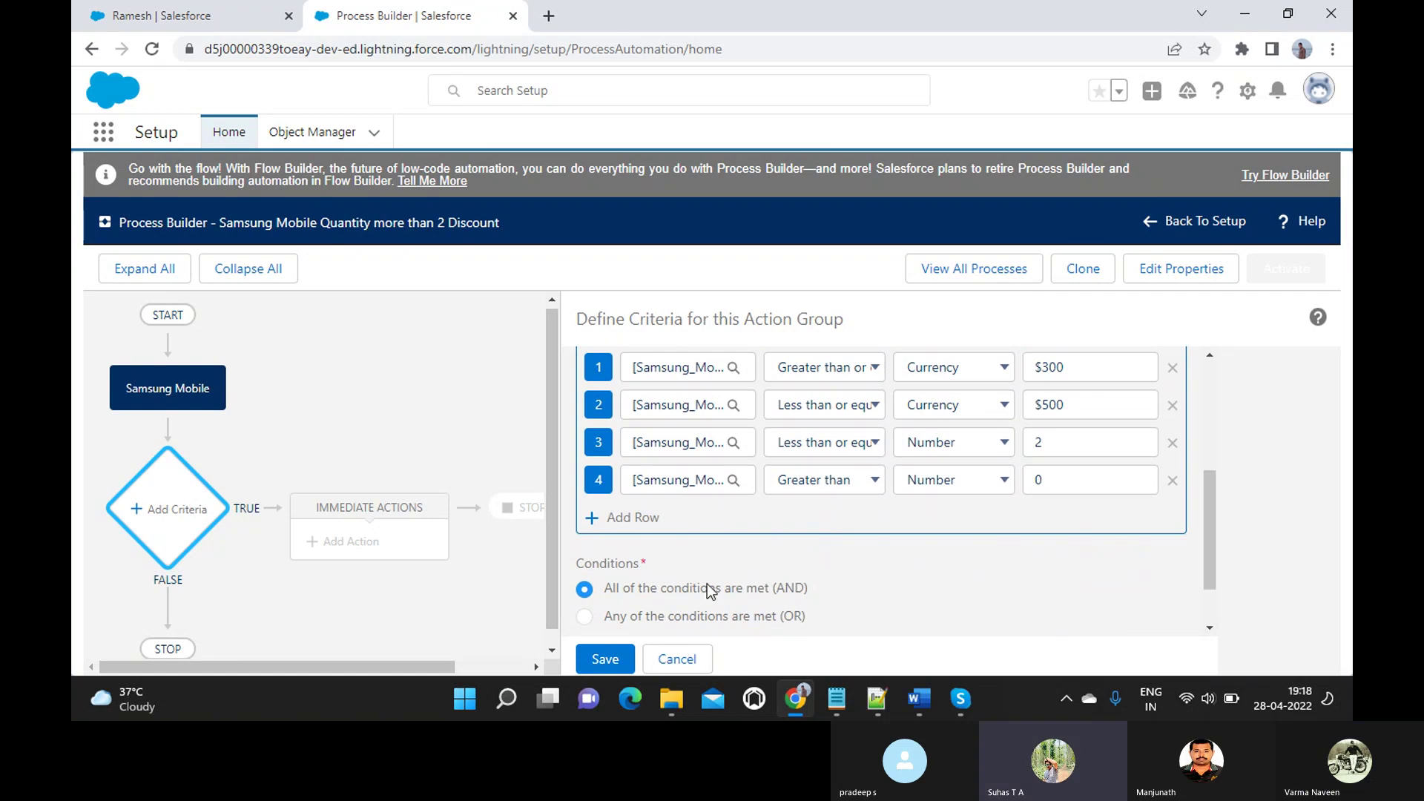
- Save the action group criteria with all of the conditions required (AND)
scroll(693, 591, "down", 1)
scroll(692, 591, "down", 1)
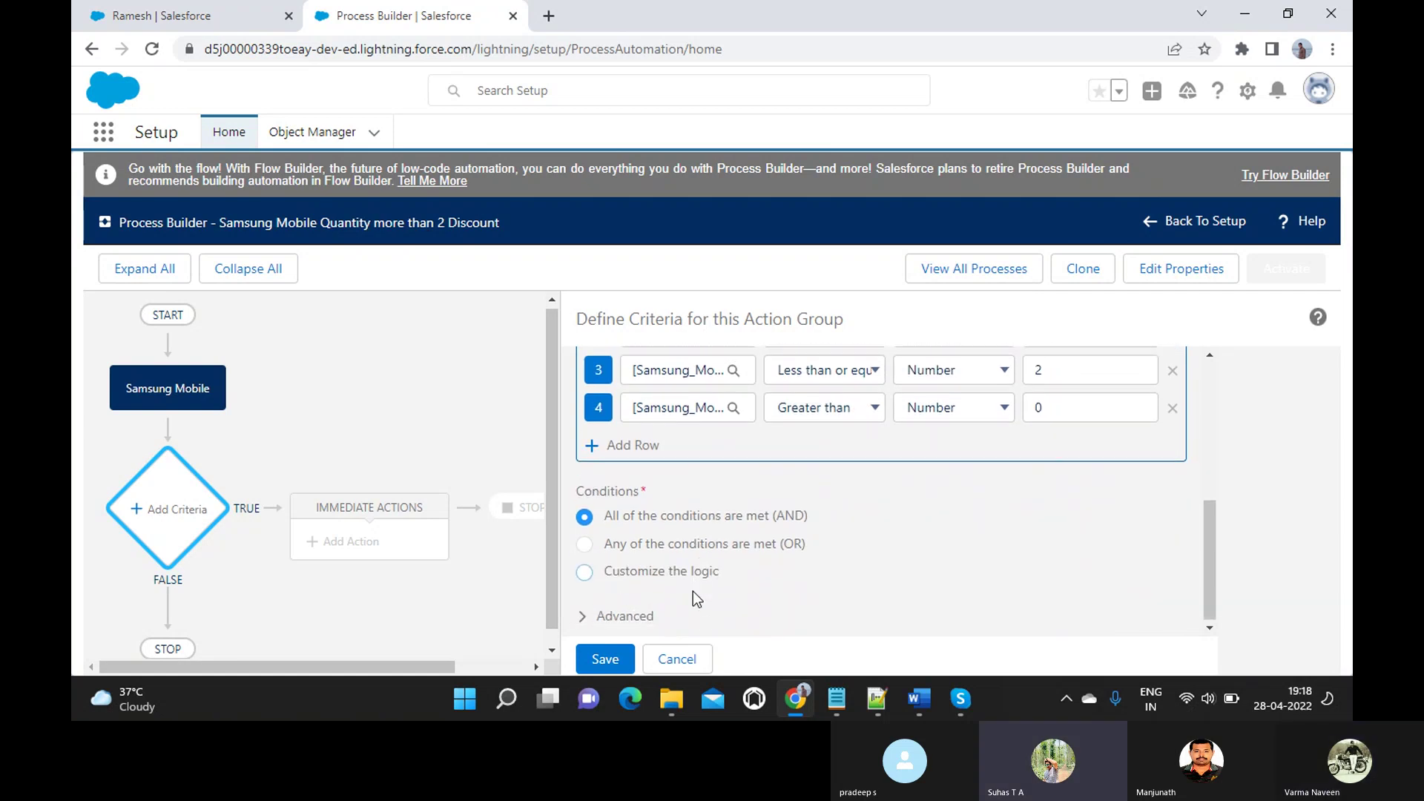
scroll(693, 590, "down", 1)
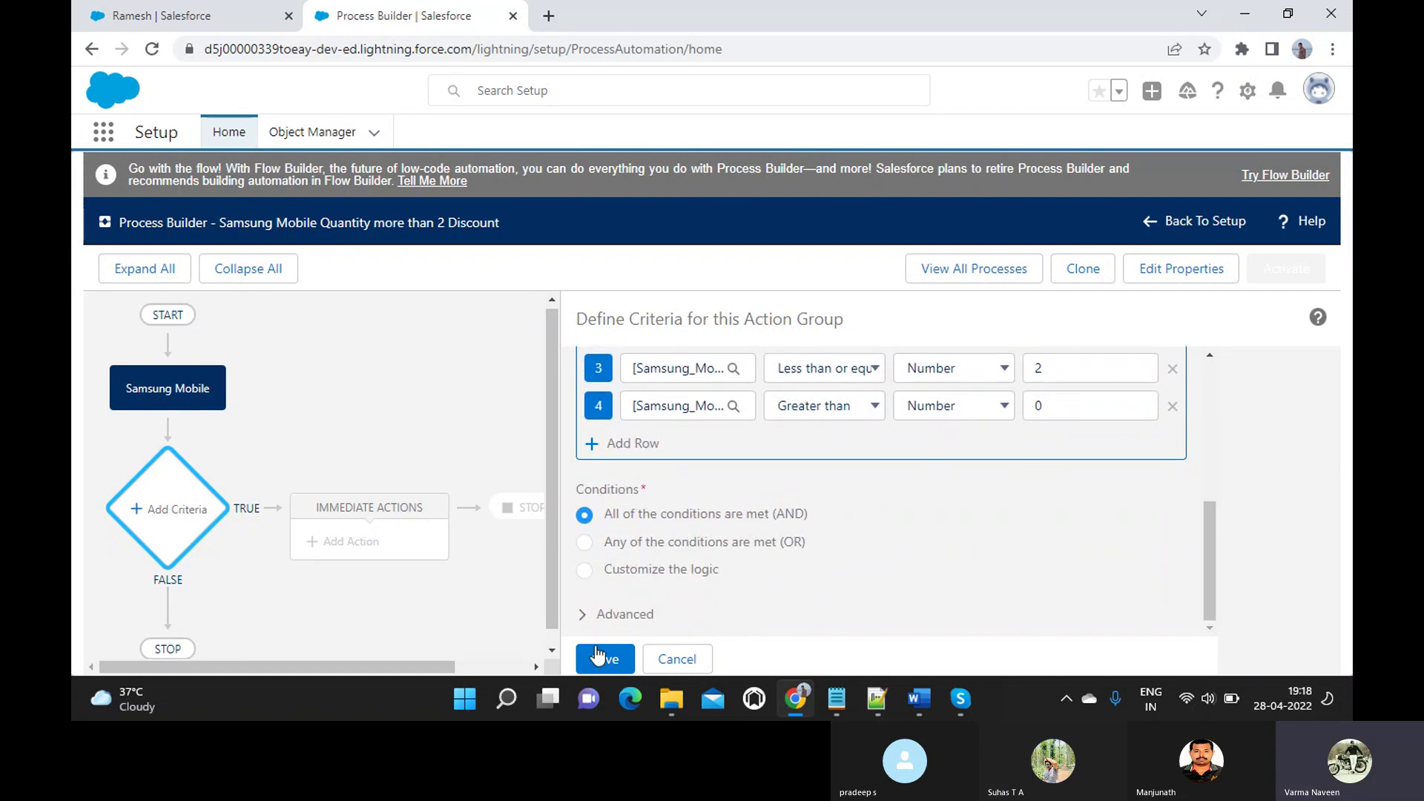
left_click(598, 662)
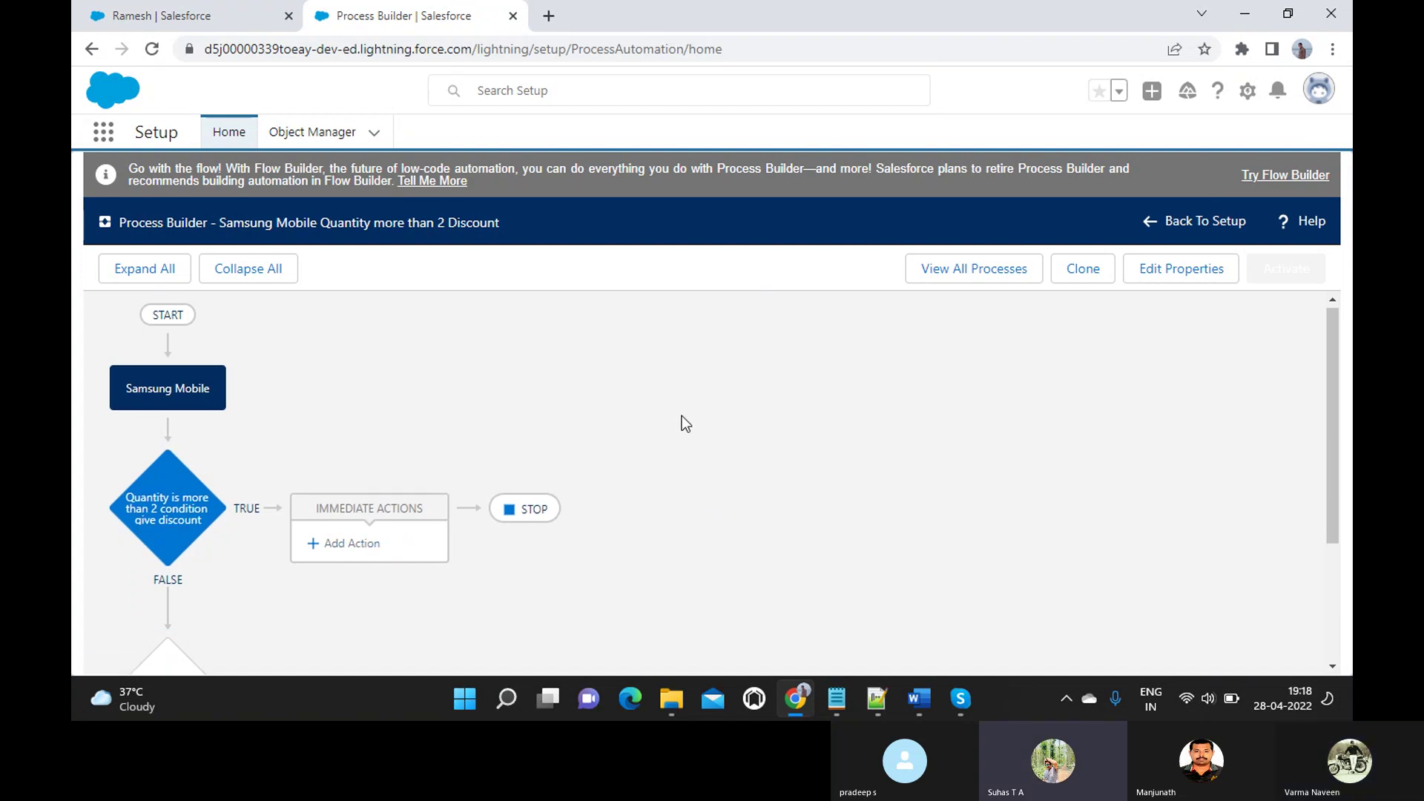
- Add an immediate action of type Update Records named "Update Discount INfo with message"
left_click(349, 545)
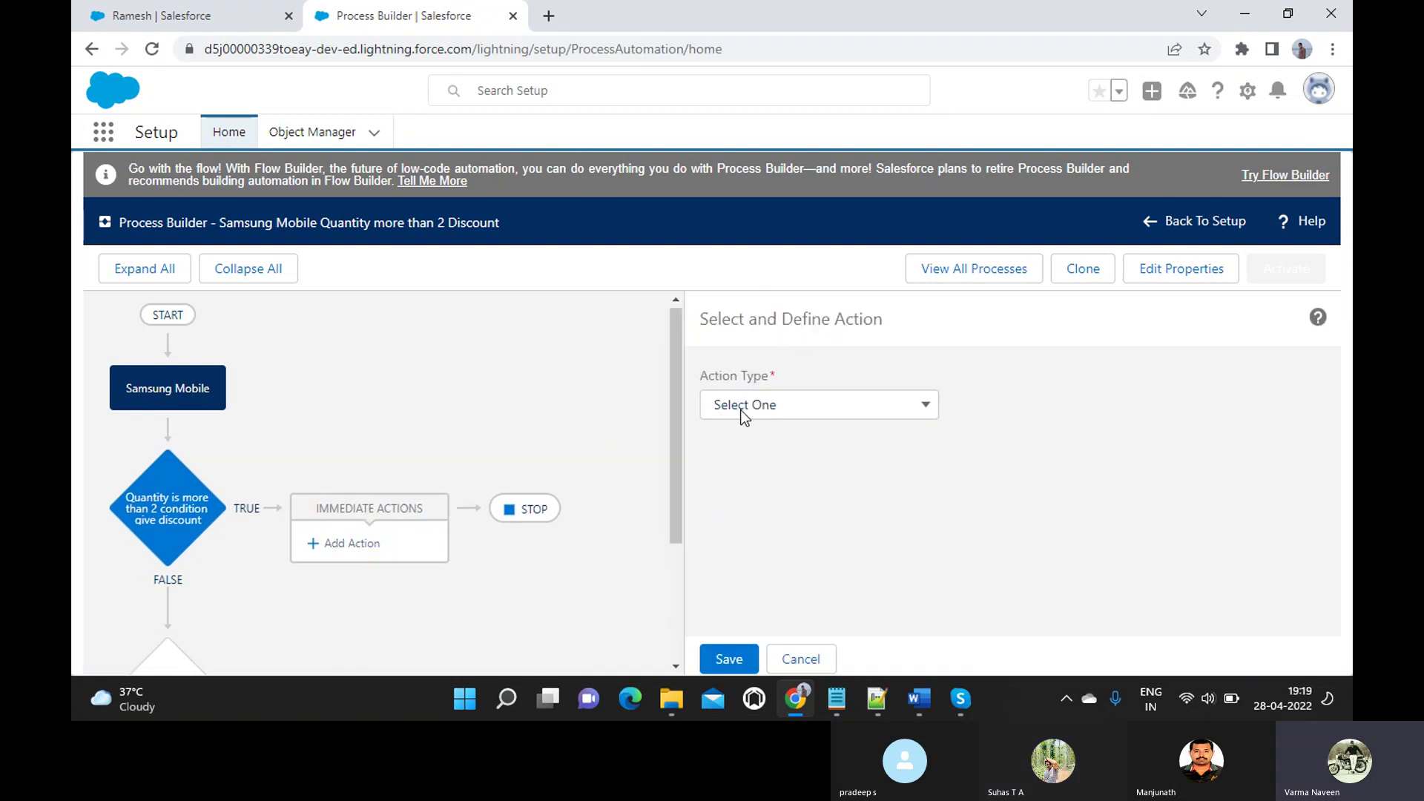
left_click(742, 412)
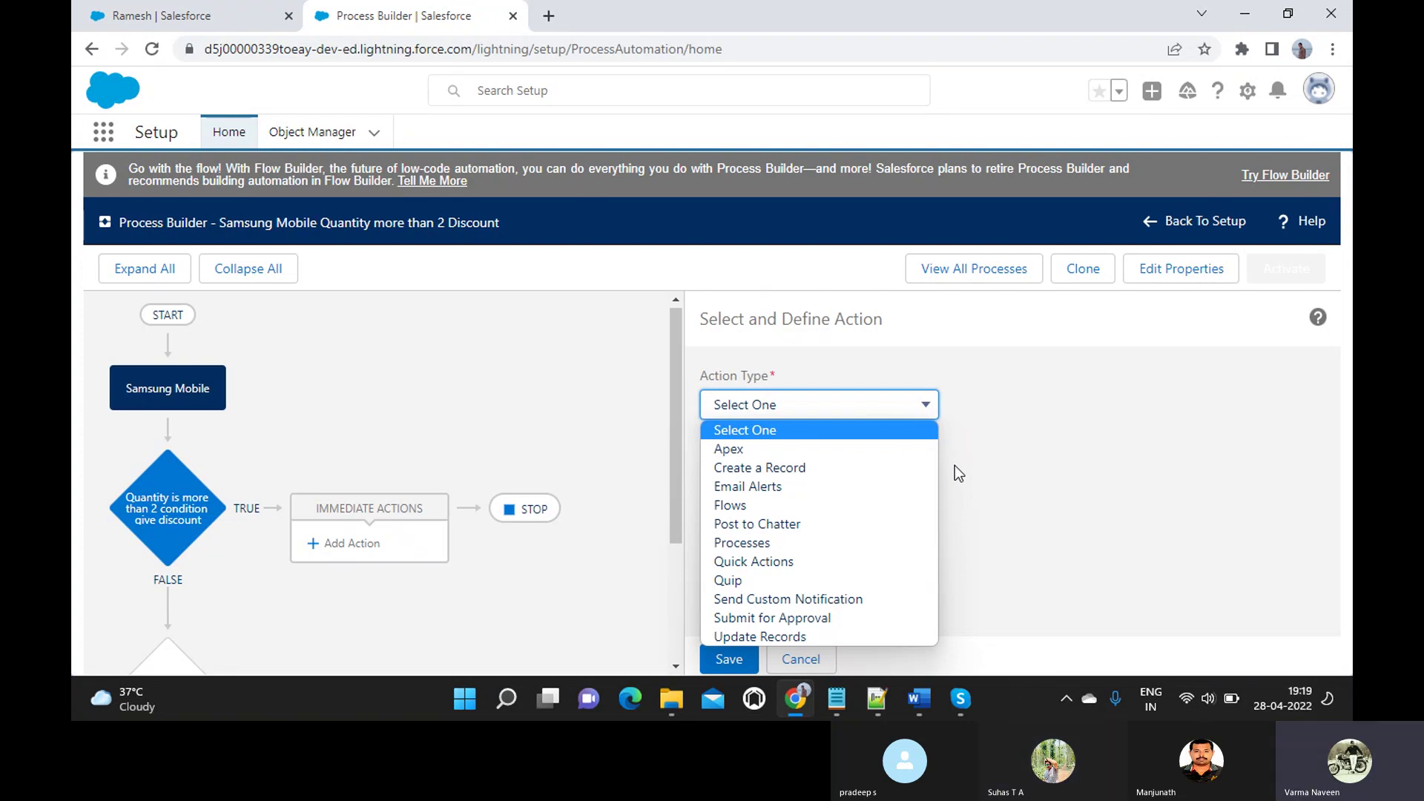
left_click(759, 636)
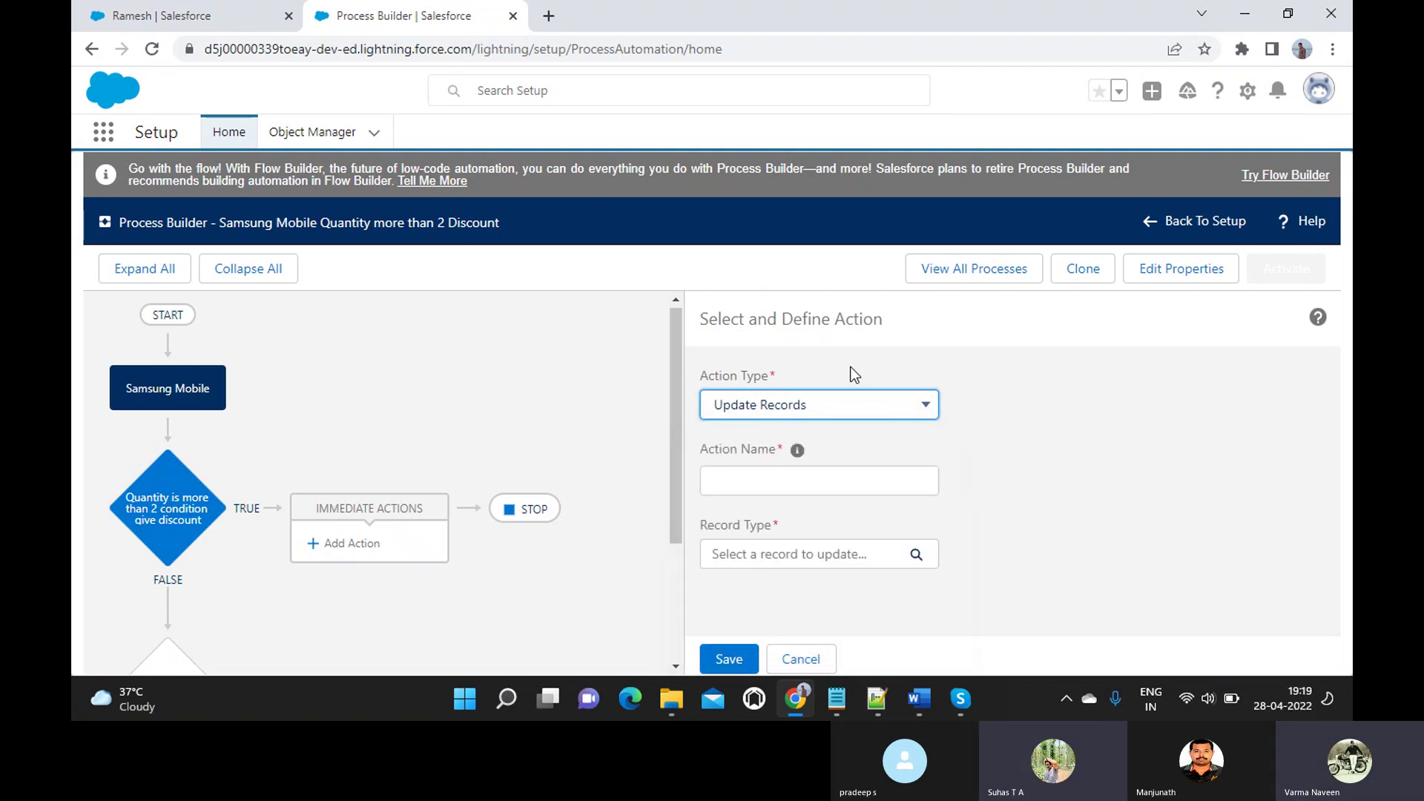
left_click(751, 487)
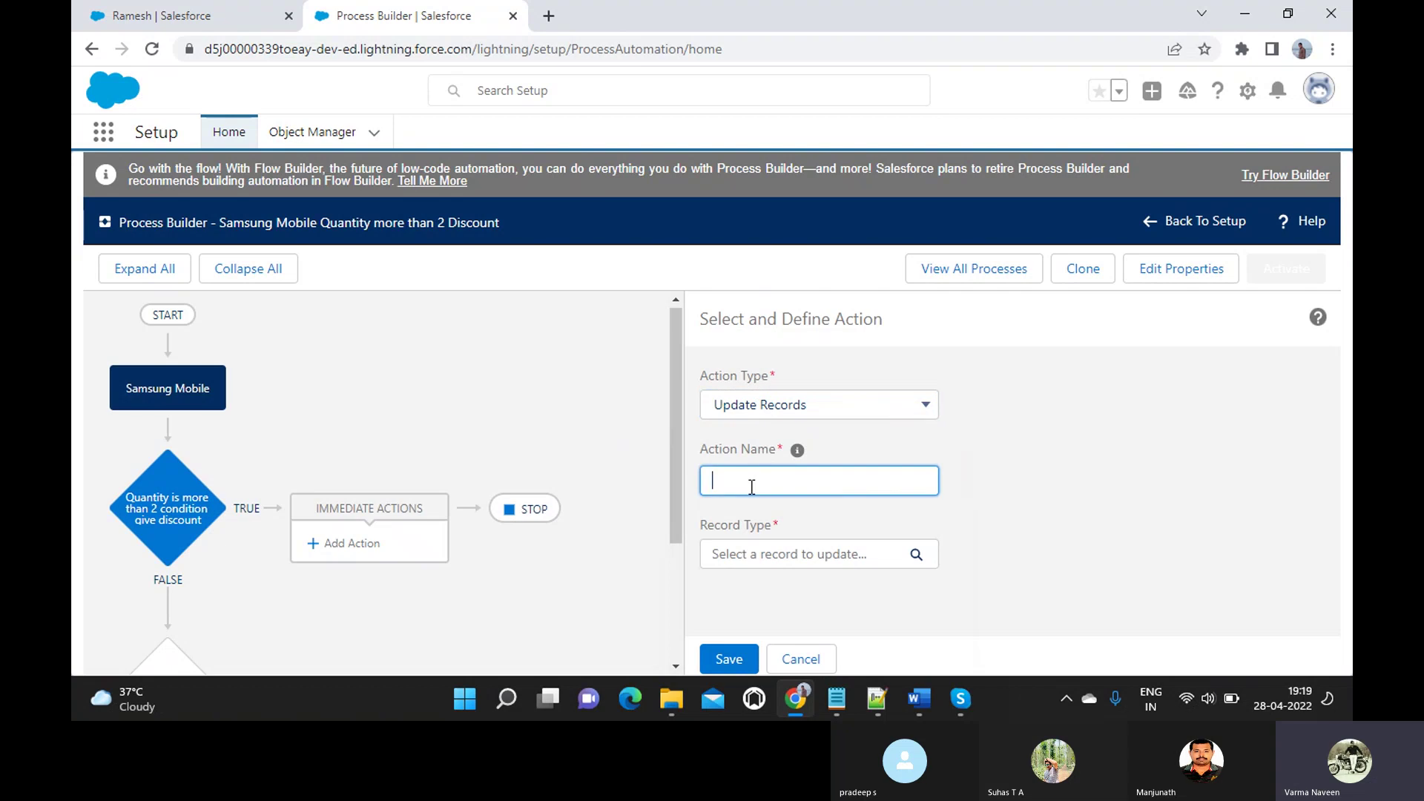
type("Update Discount INfo")
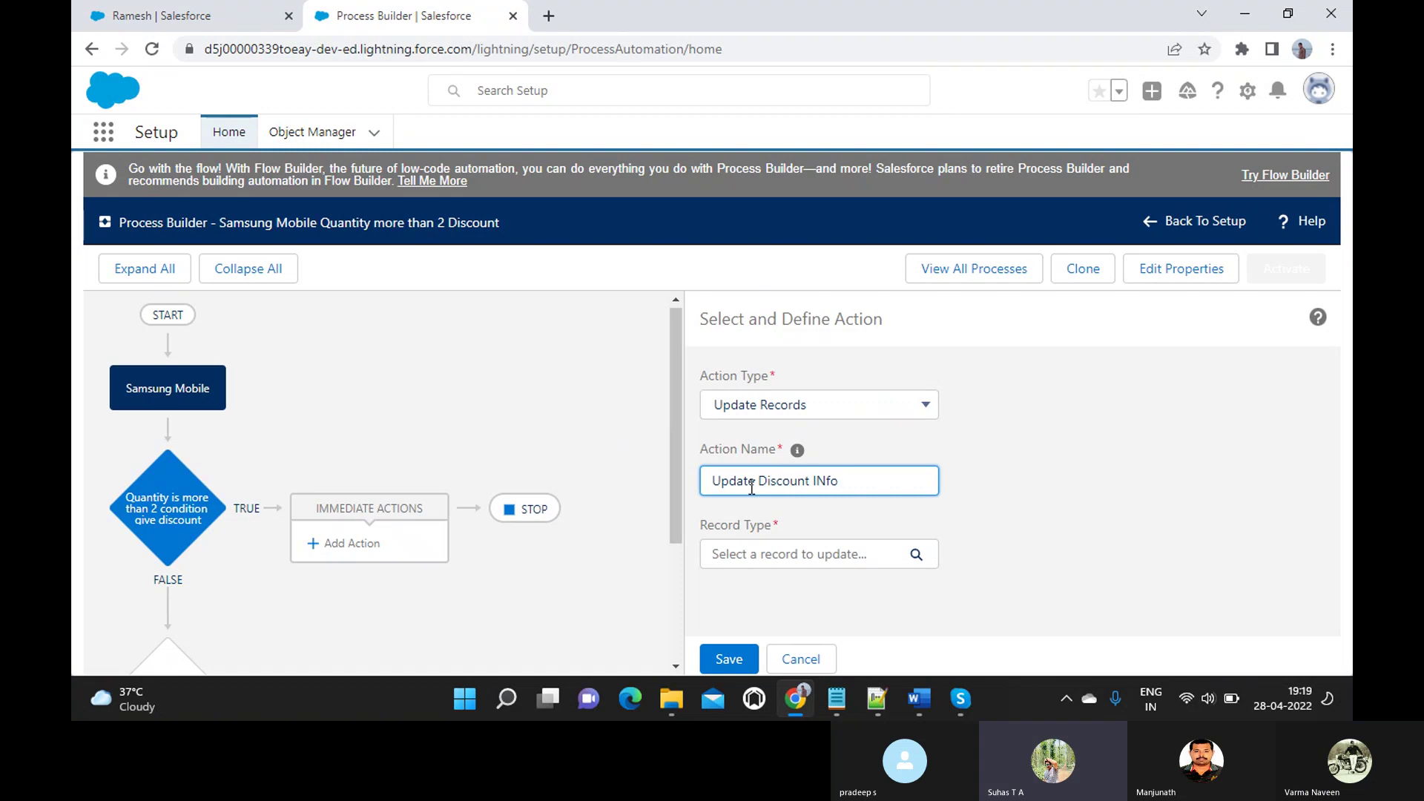
type(" with")
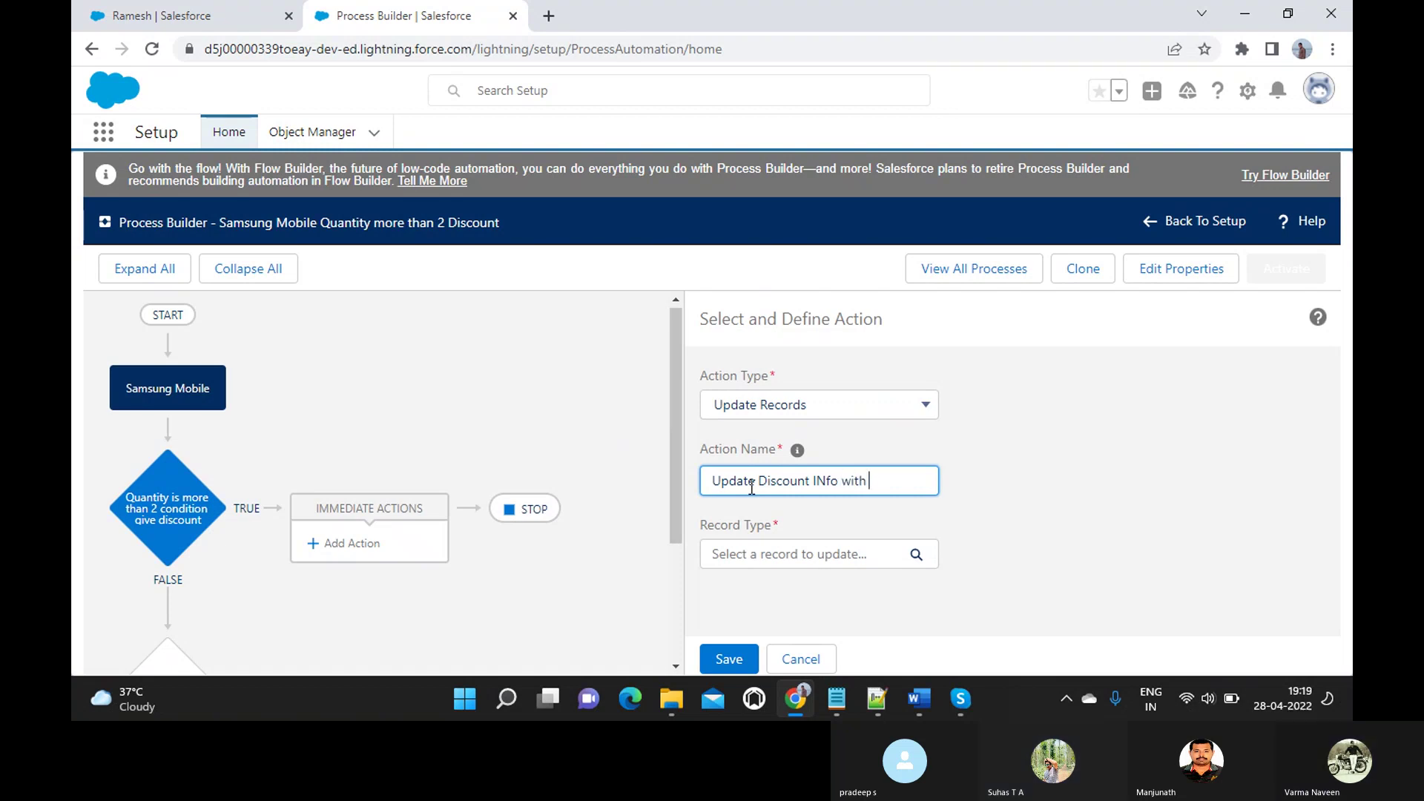
type(" message")
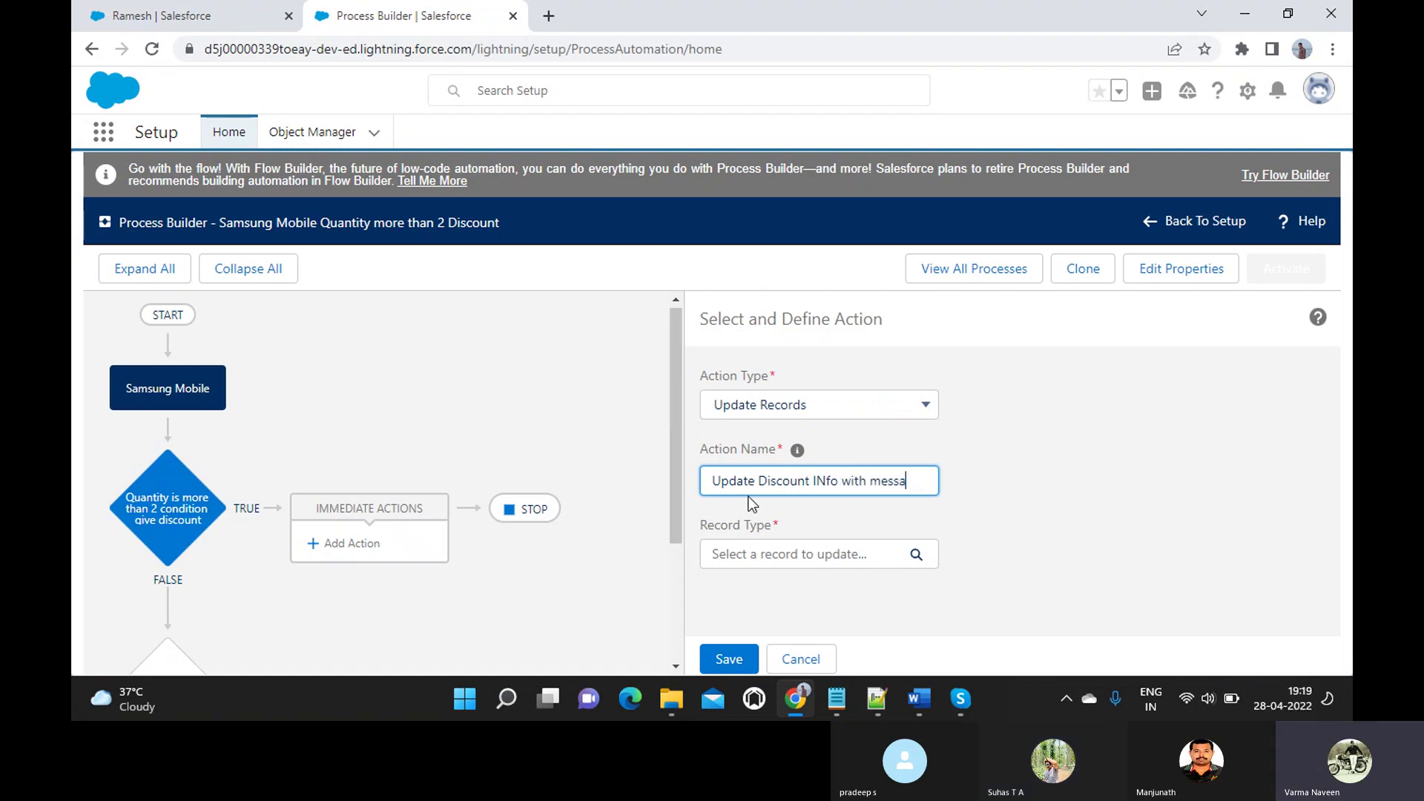
- Choose the Samsung_Mobile__c record that started the process as the record to update
left_click(777, 550)
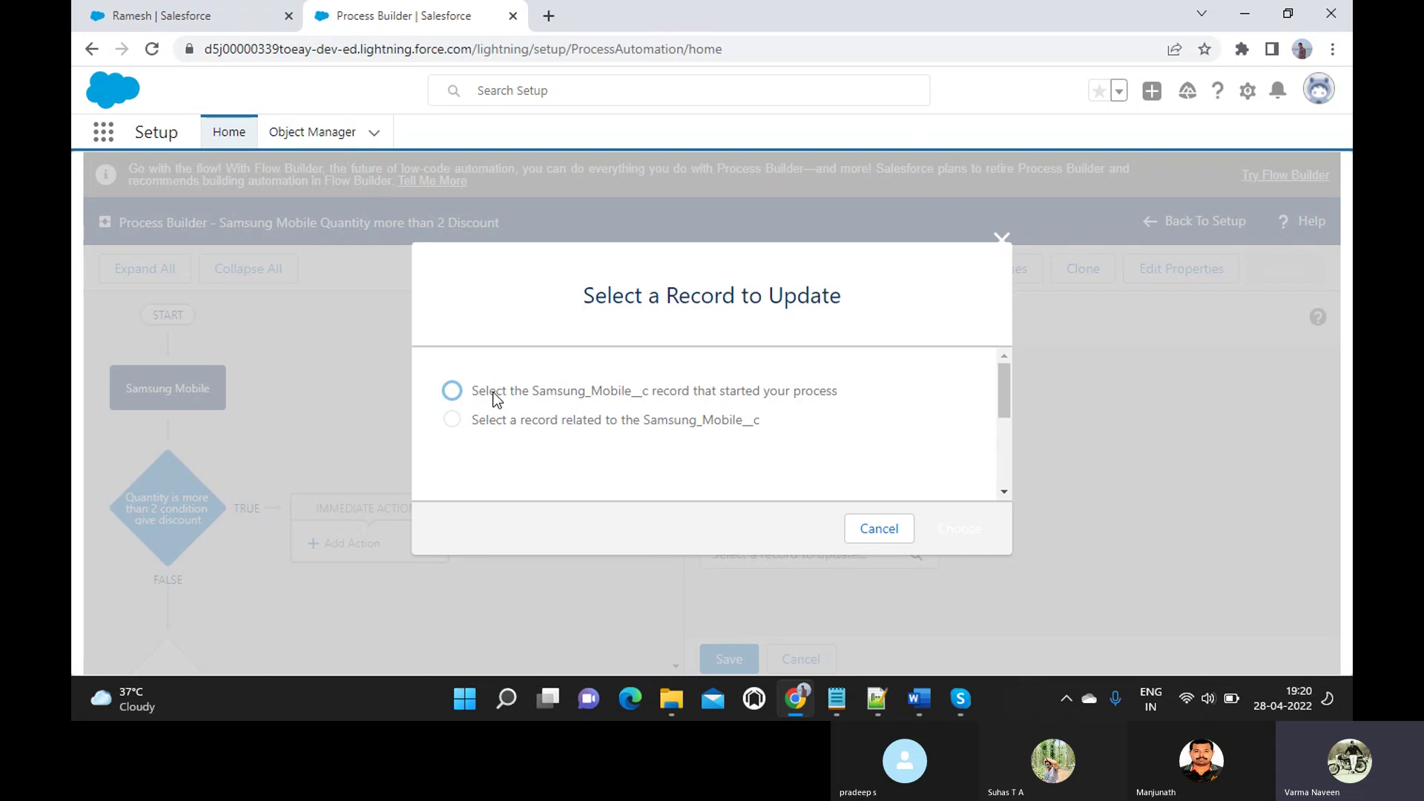
left_click(464, 423)
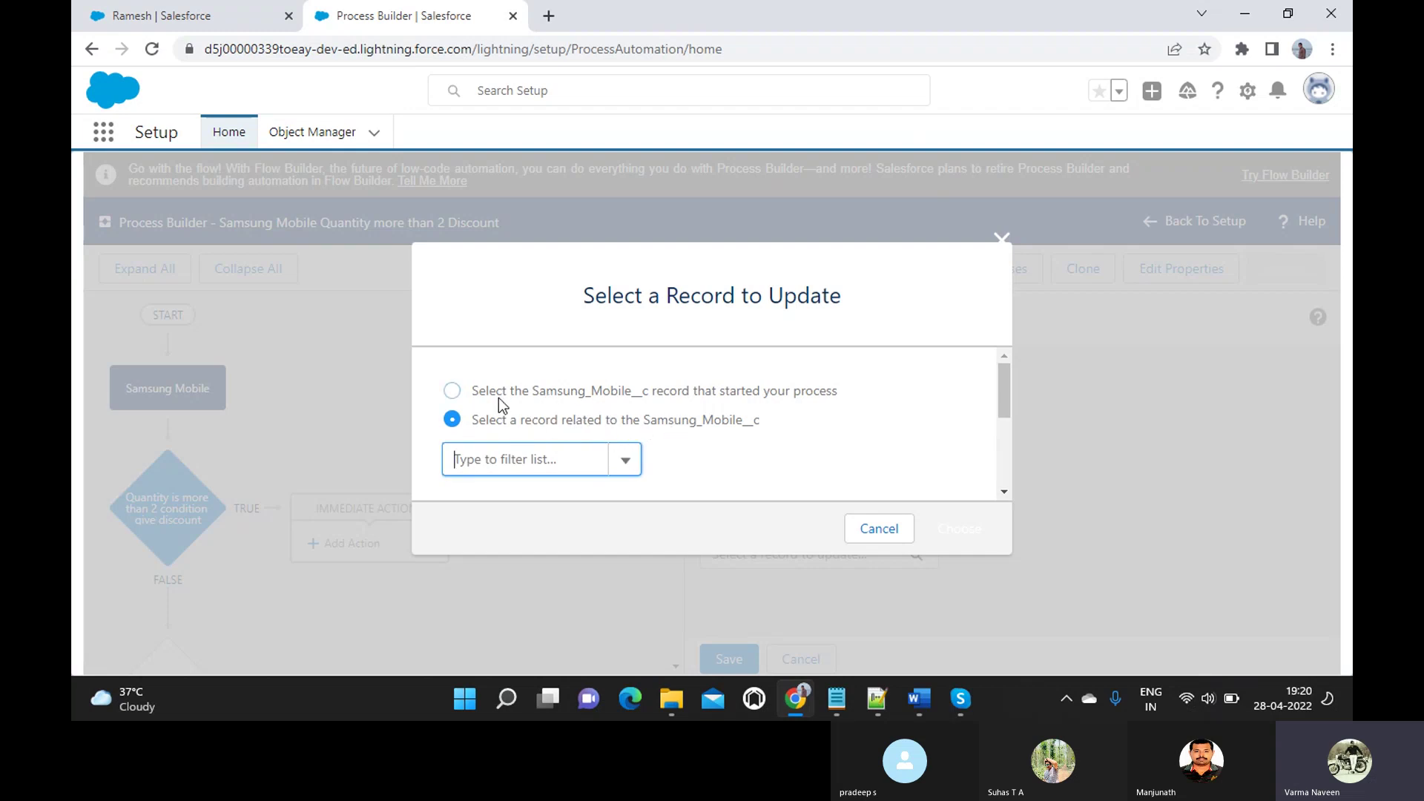
left_click(460, 390)
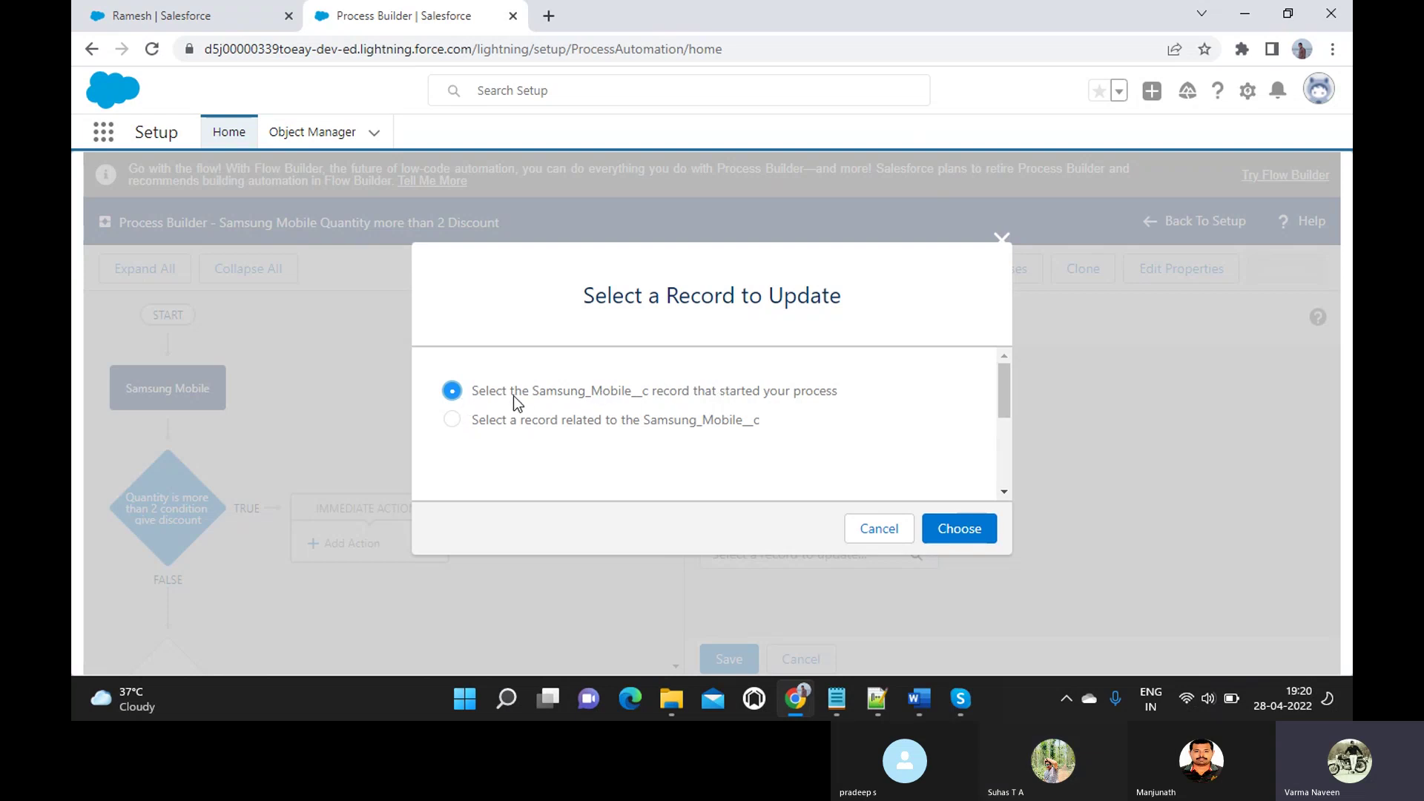
left_click(1004, 492)
left_click(1004, 491)
left_click(1005, 492)
left_click(1004, 491)
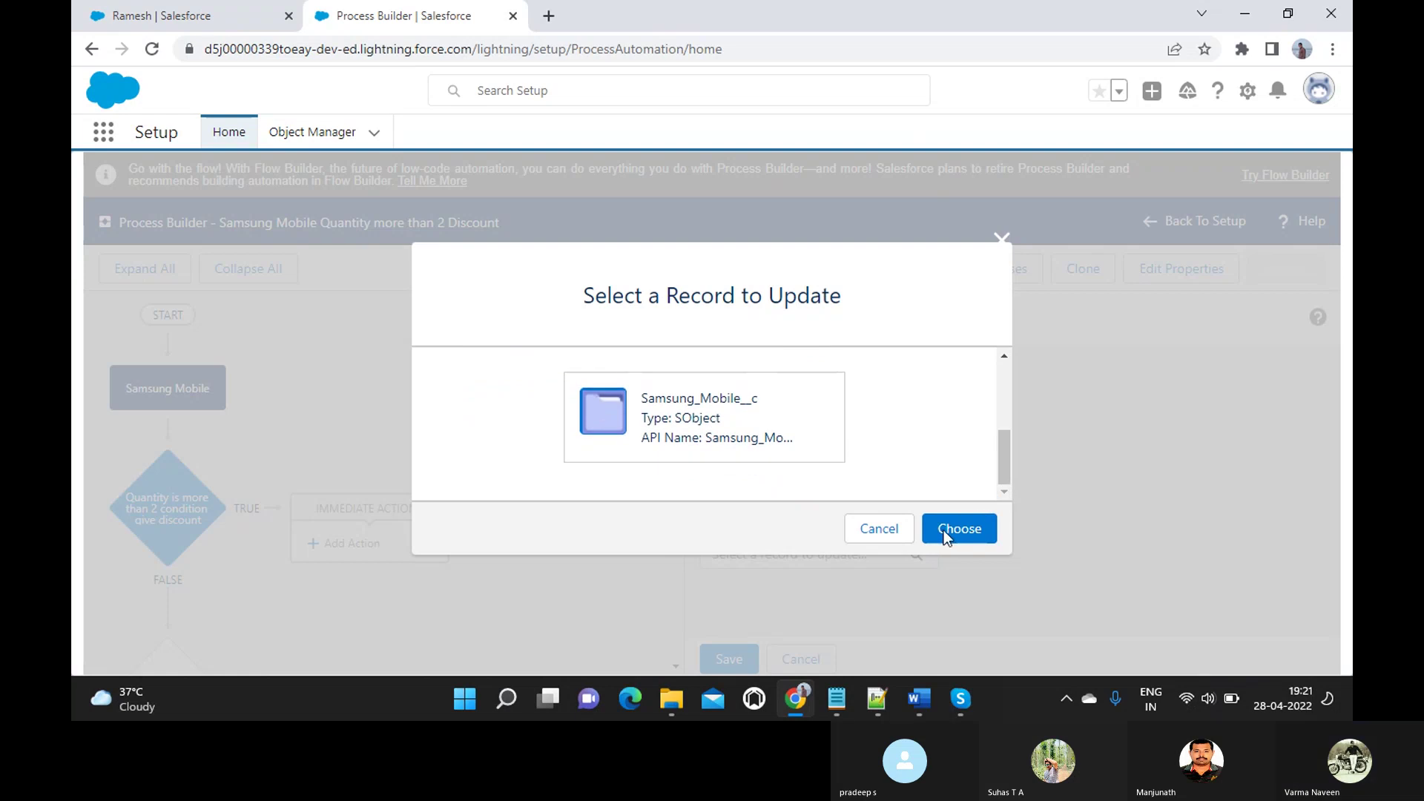
left_click(942, 530)
- Examine the update action's type, name, record type, criteria for updating records and new field values section
scroll(941, 530, "down", 5)
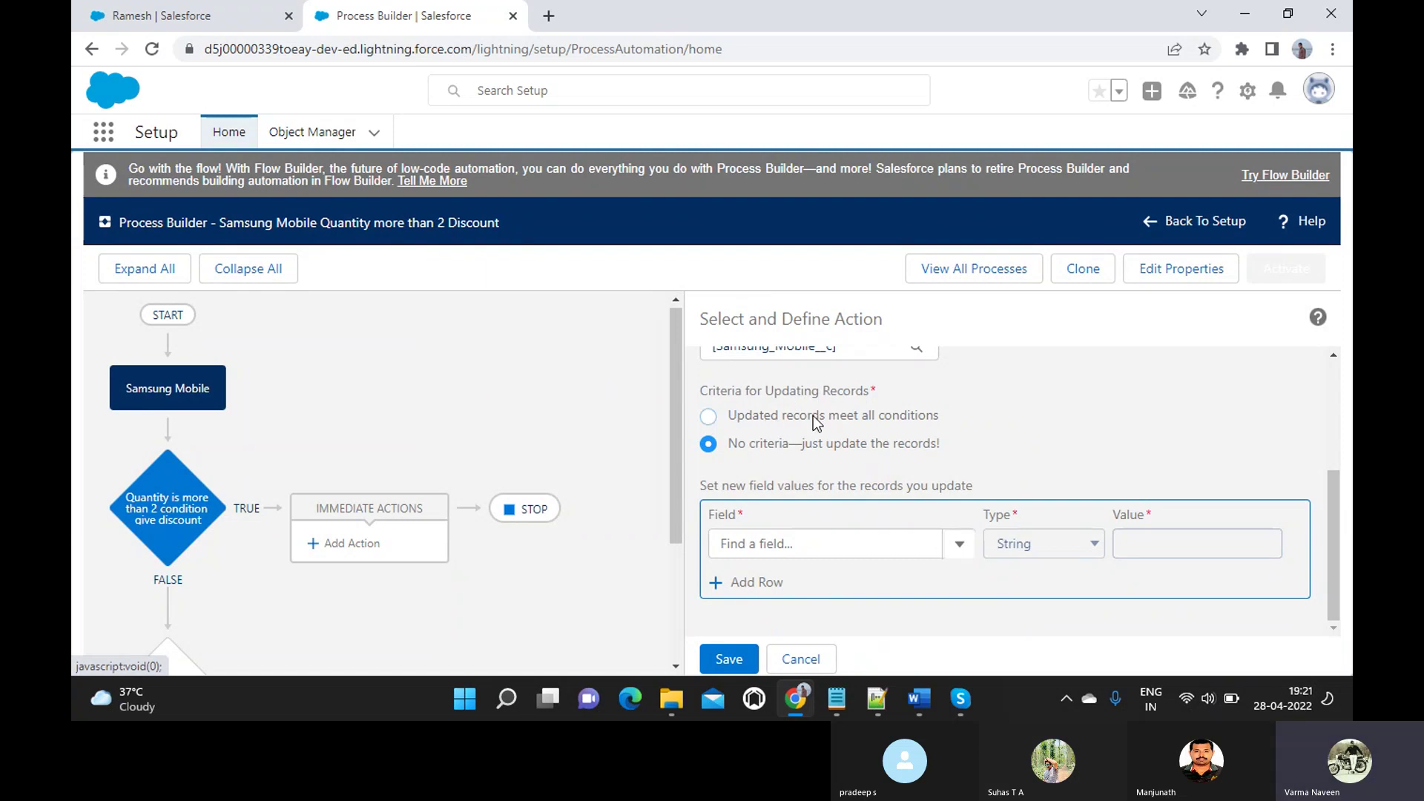
scroll(813, 415, "up", 1)
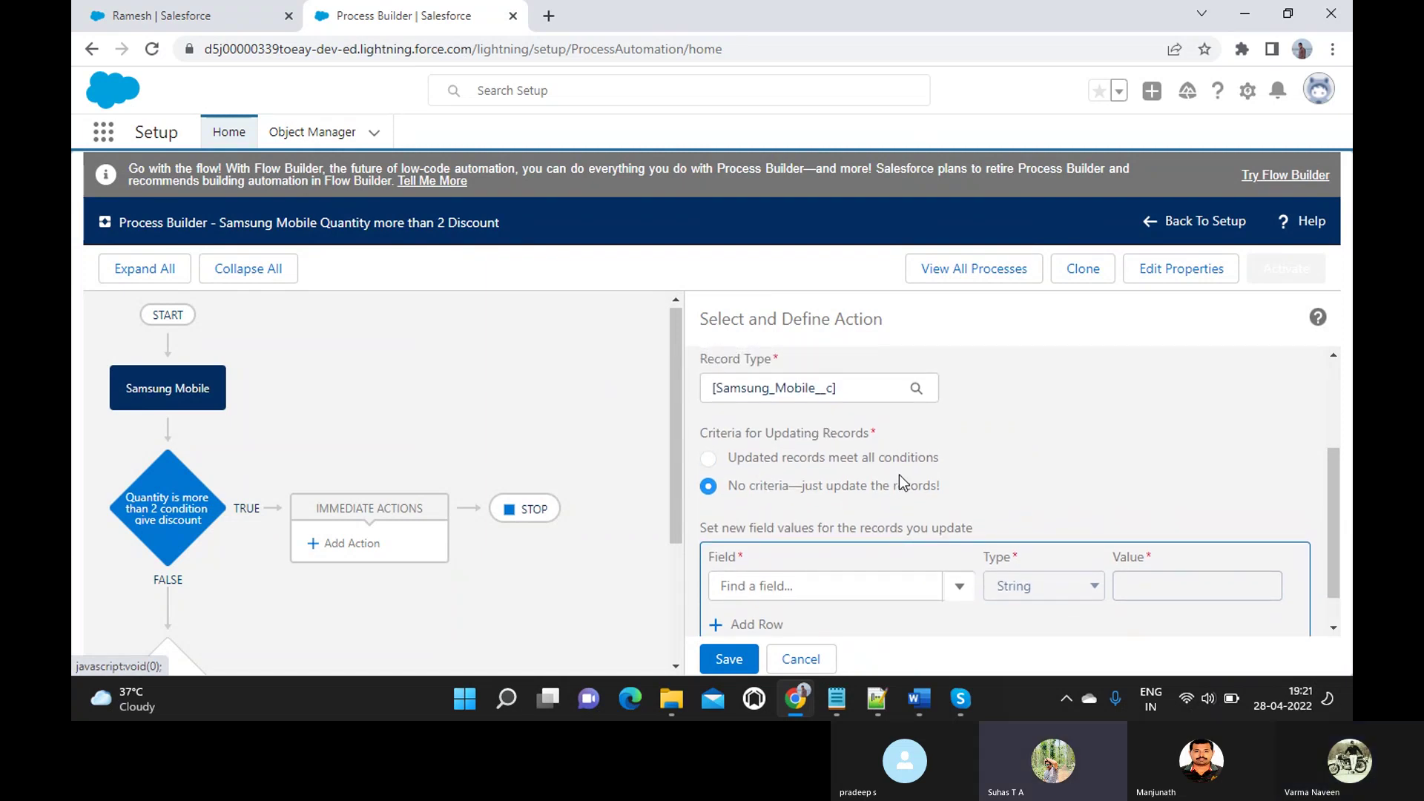
scroll(899, 475, "down", 1)
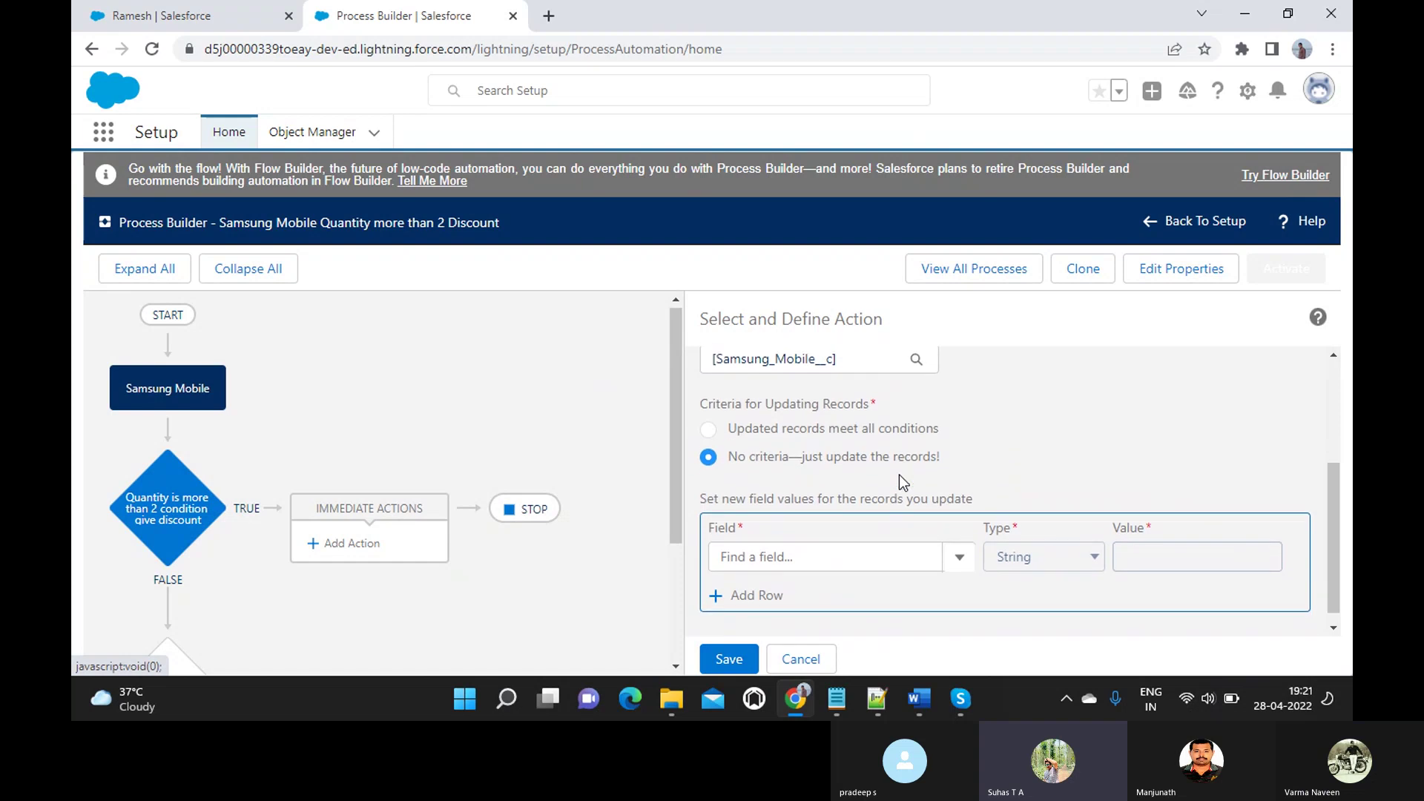
scroll(899, 482, "up", 1)
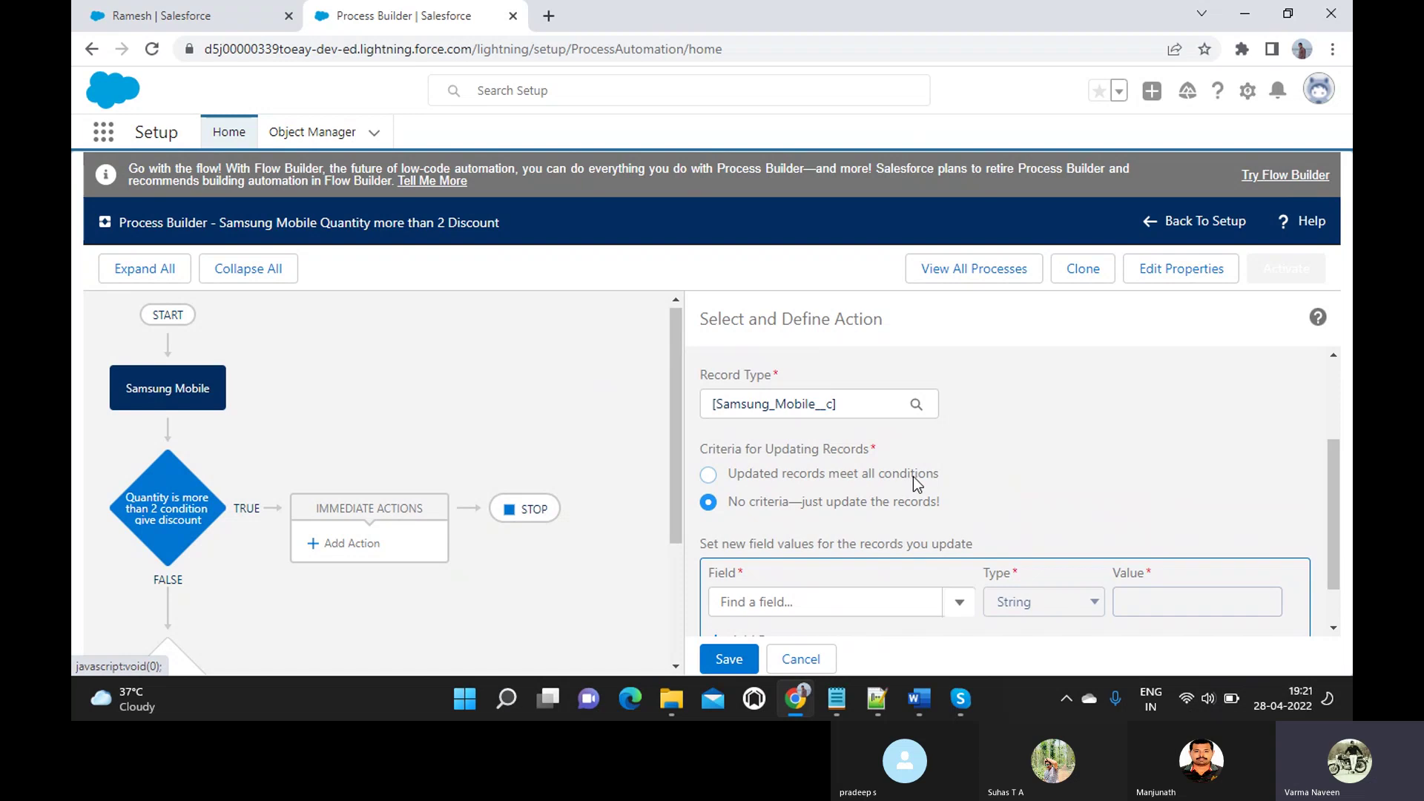
scroll(913, 476, "up", 2)
scroll(914, 476, "down", 2)
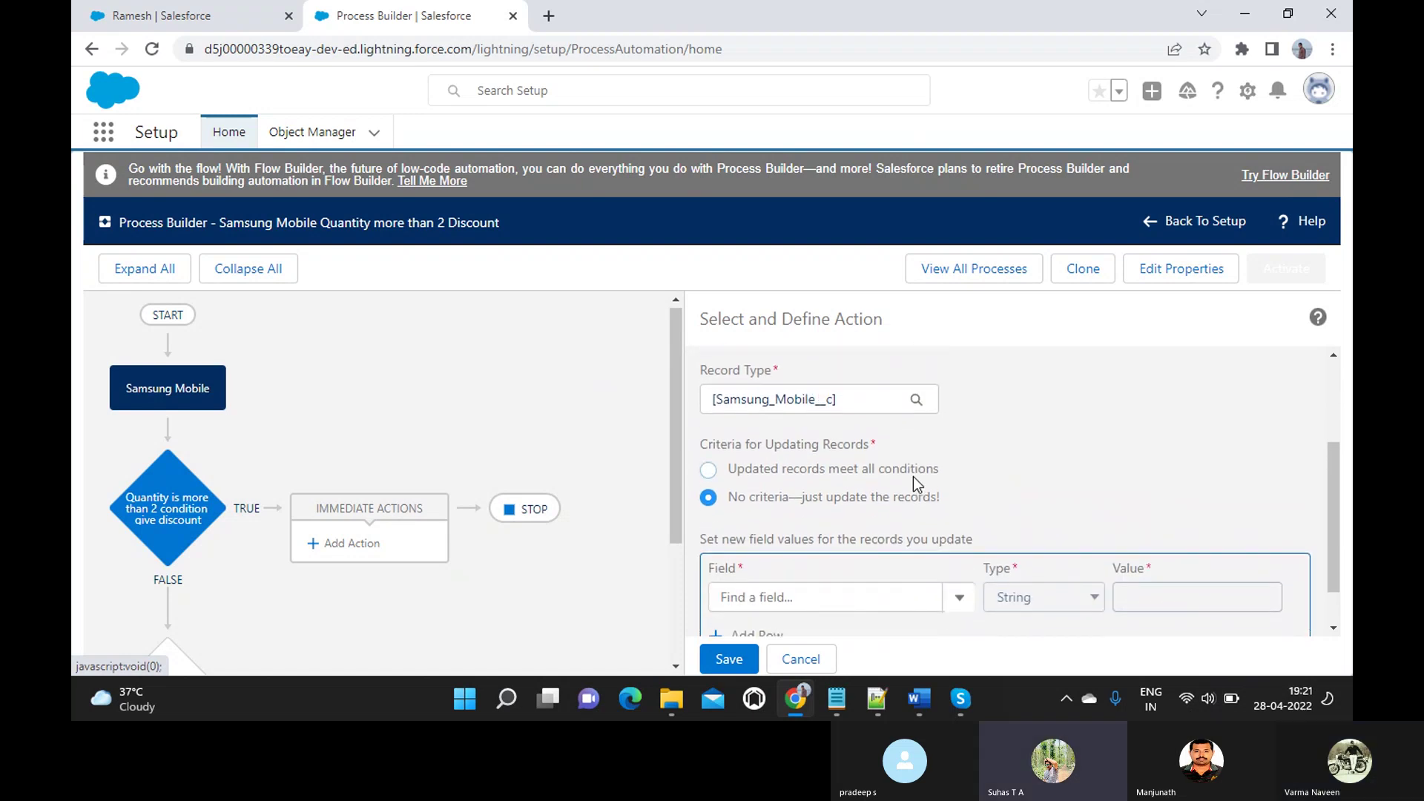
scroll(913, 476, "down", 1)
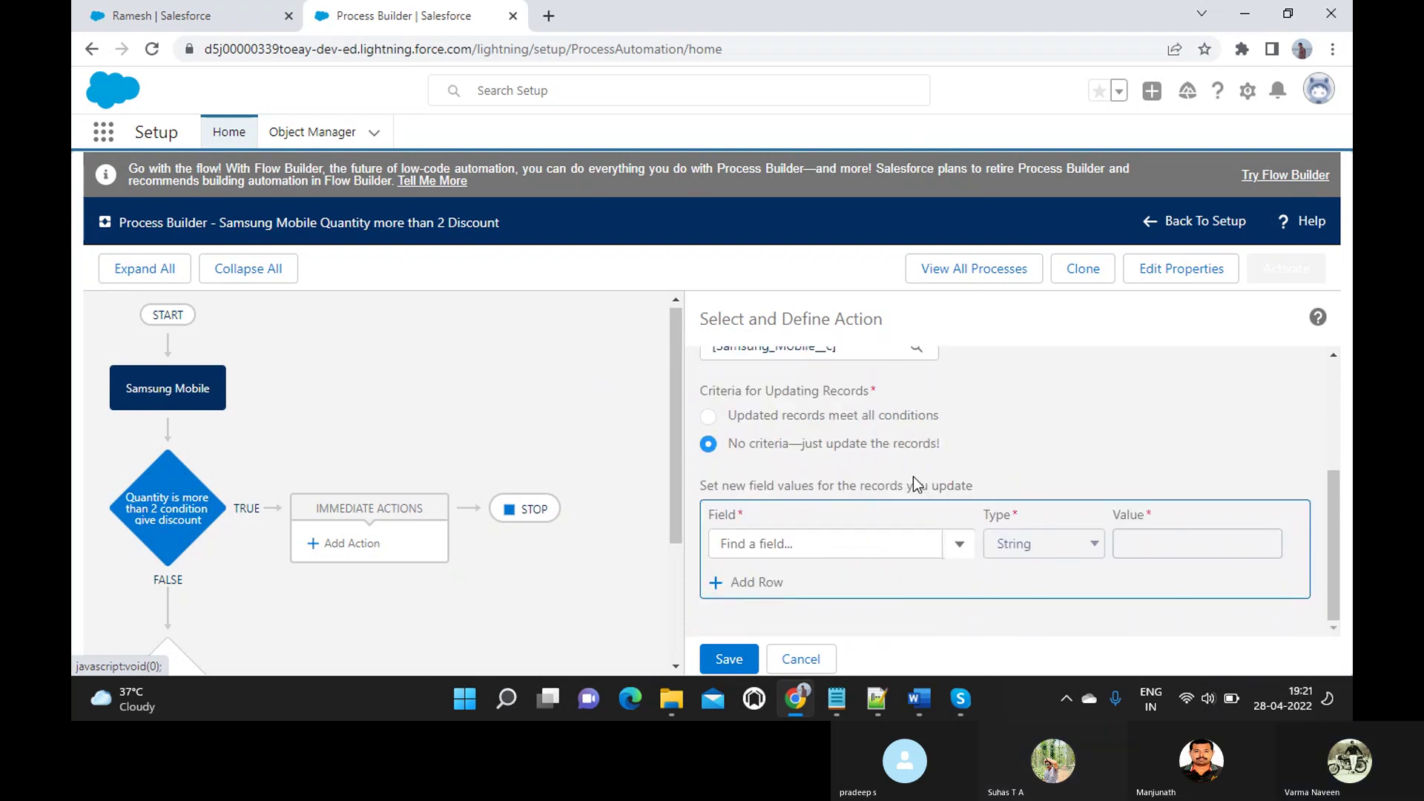
scroll(914, 476, "up", 2)
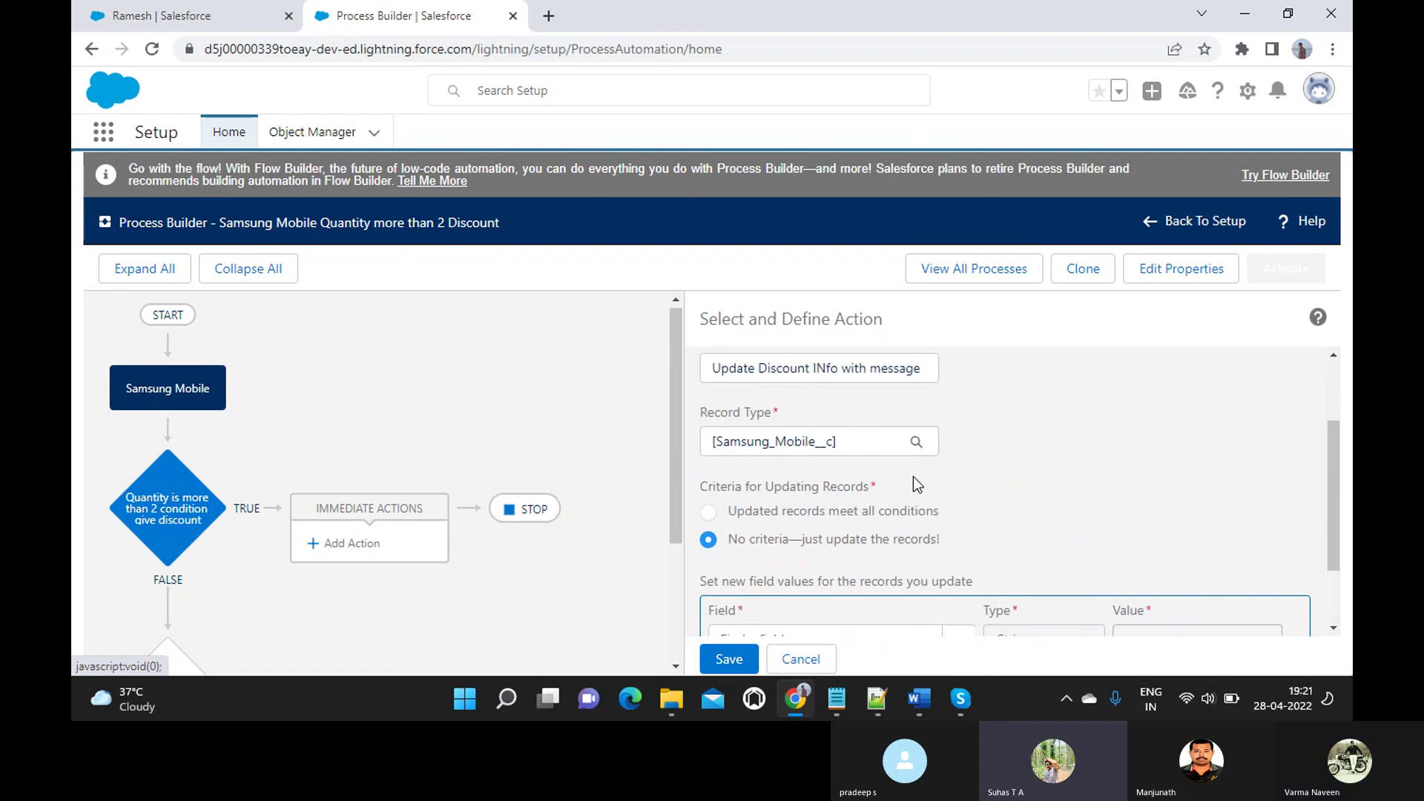
scroll(914, 483, "down", 2)
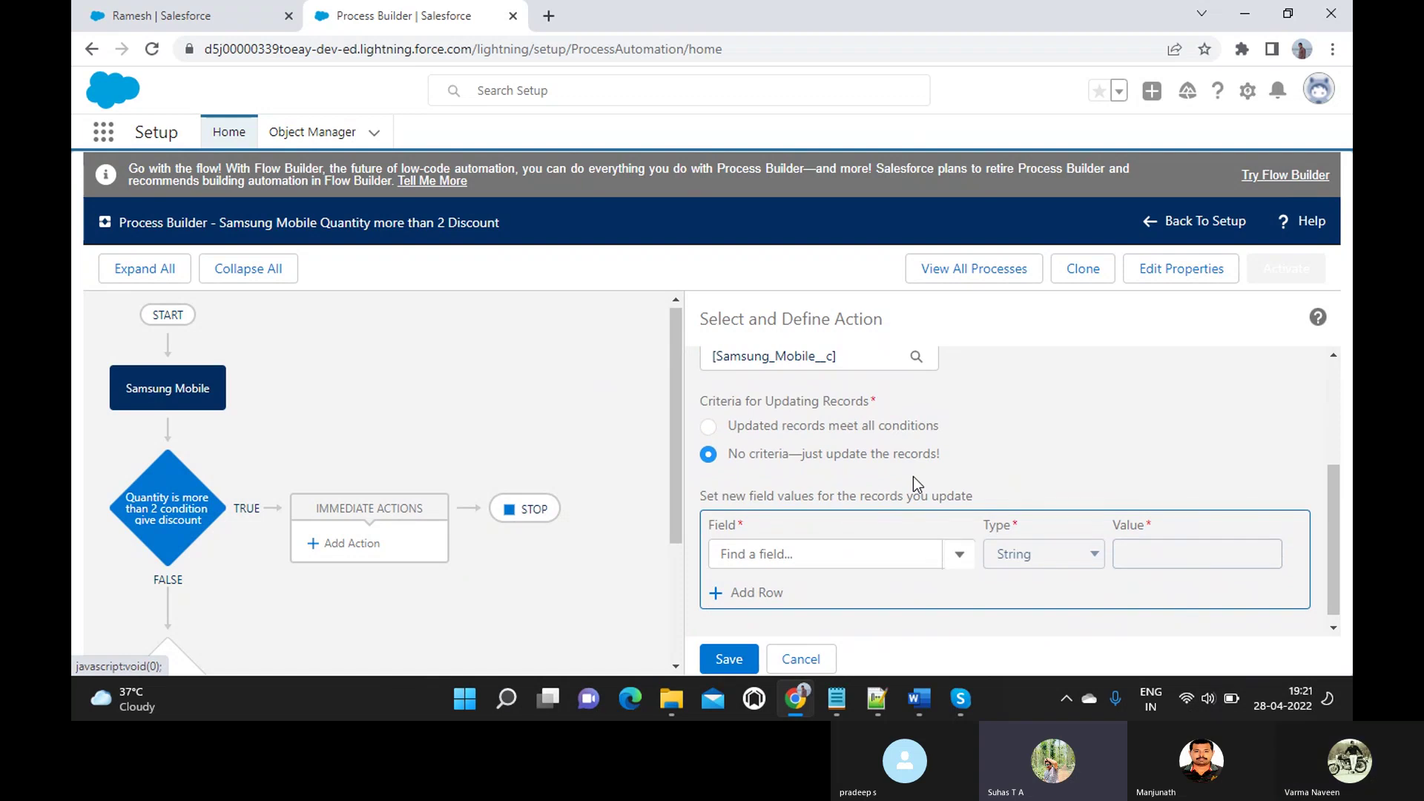
scroll(913, 483, "up", 4)
scroll(913, 484, "down", 2)
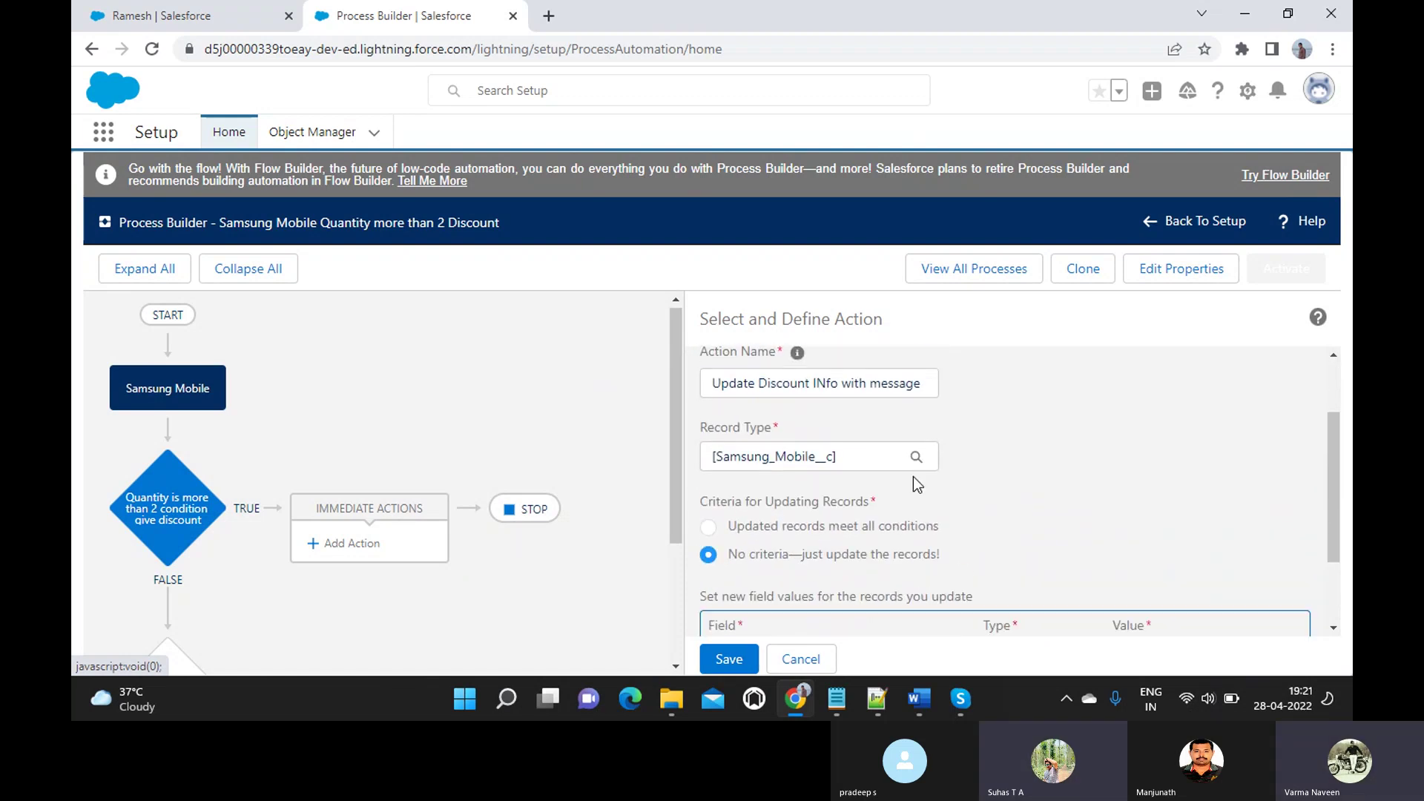
scroll(914, 478, "down", 3)
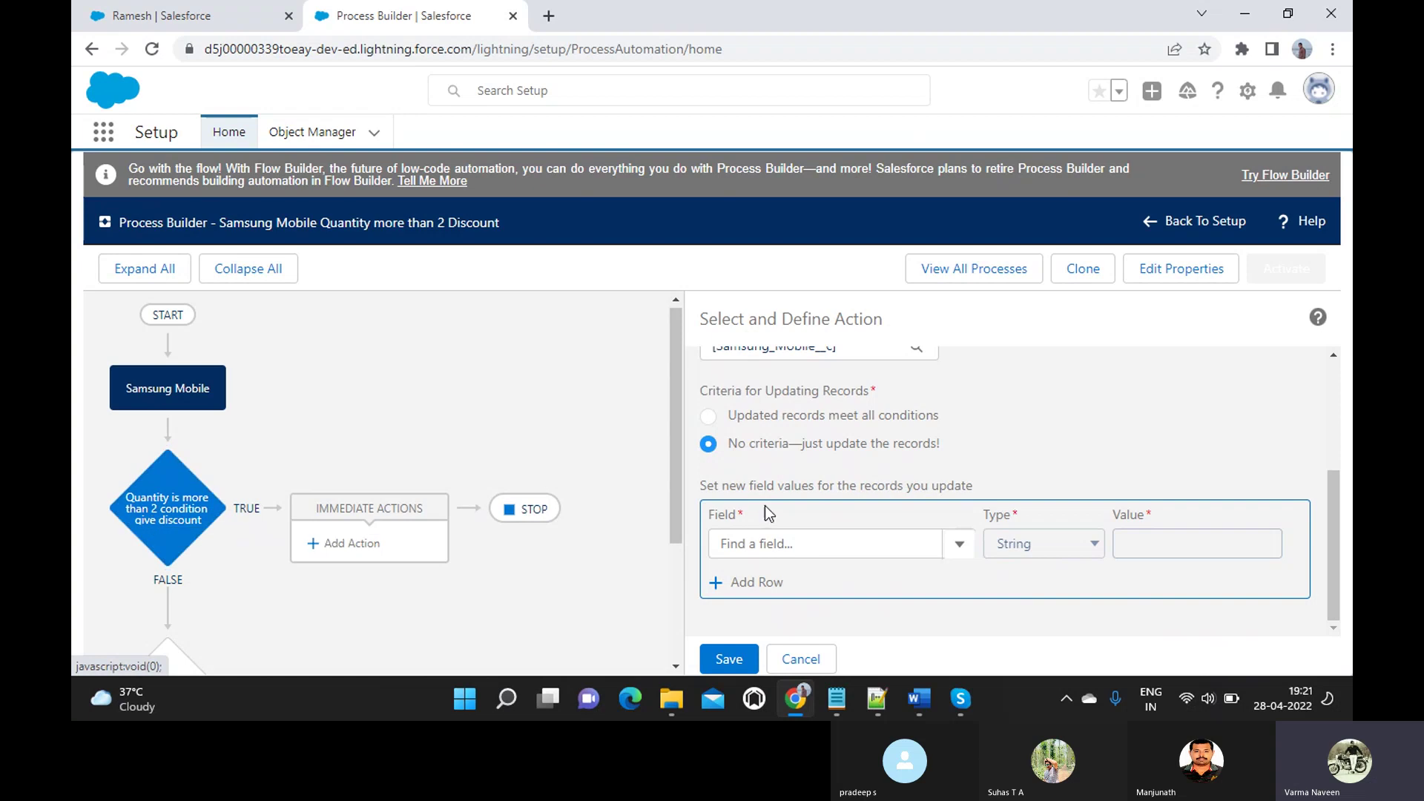
scroll(795, 443, "up", 2)
scroll(792, 443, "up", 1)
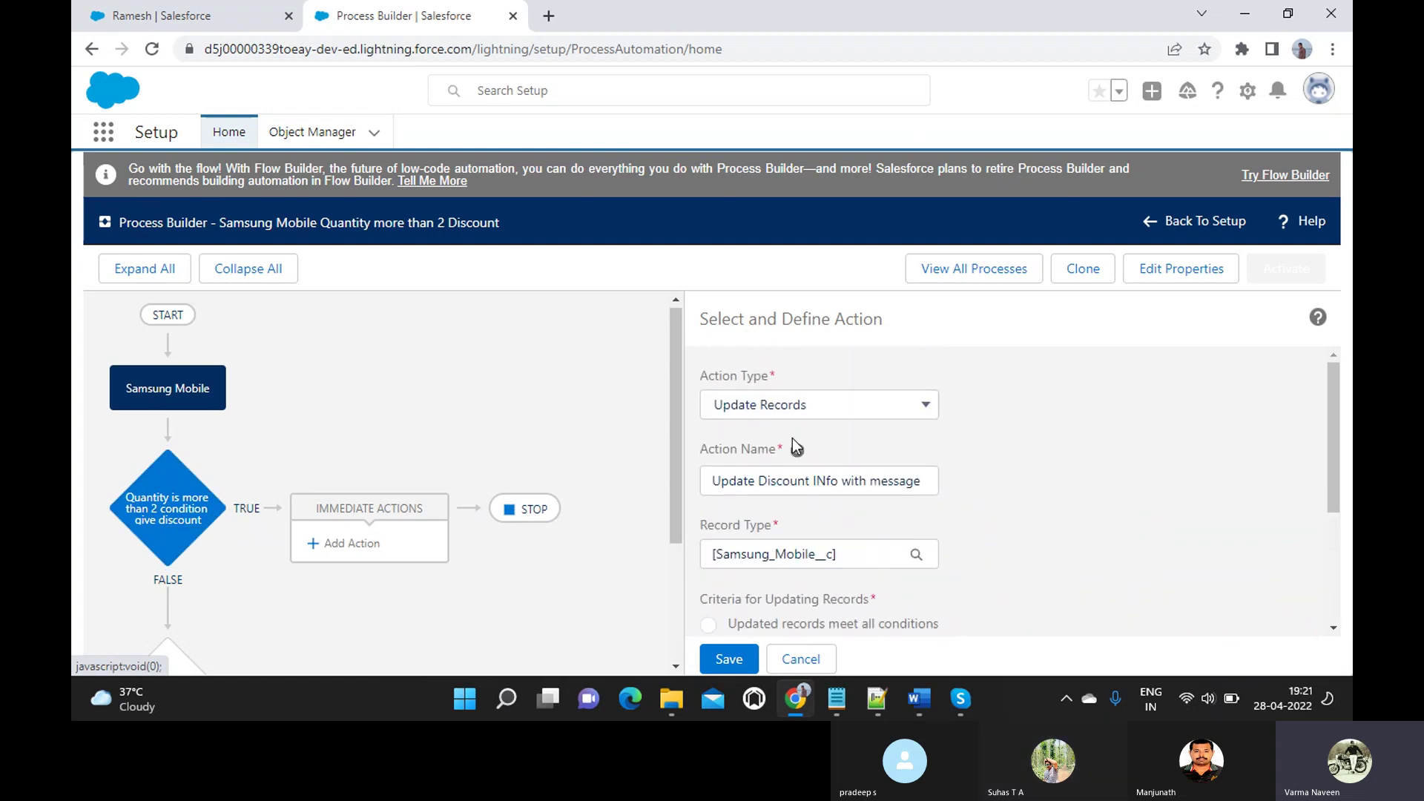
scroll(792, 438, "down", 3)
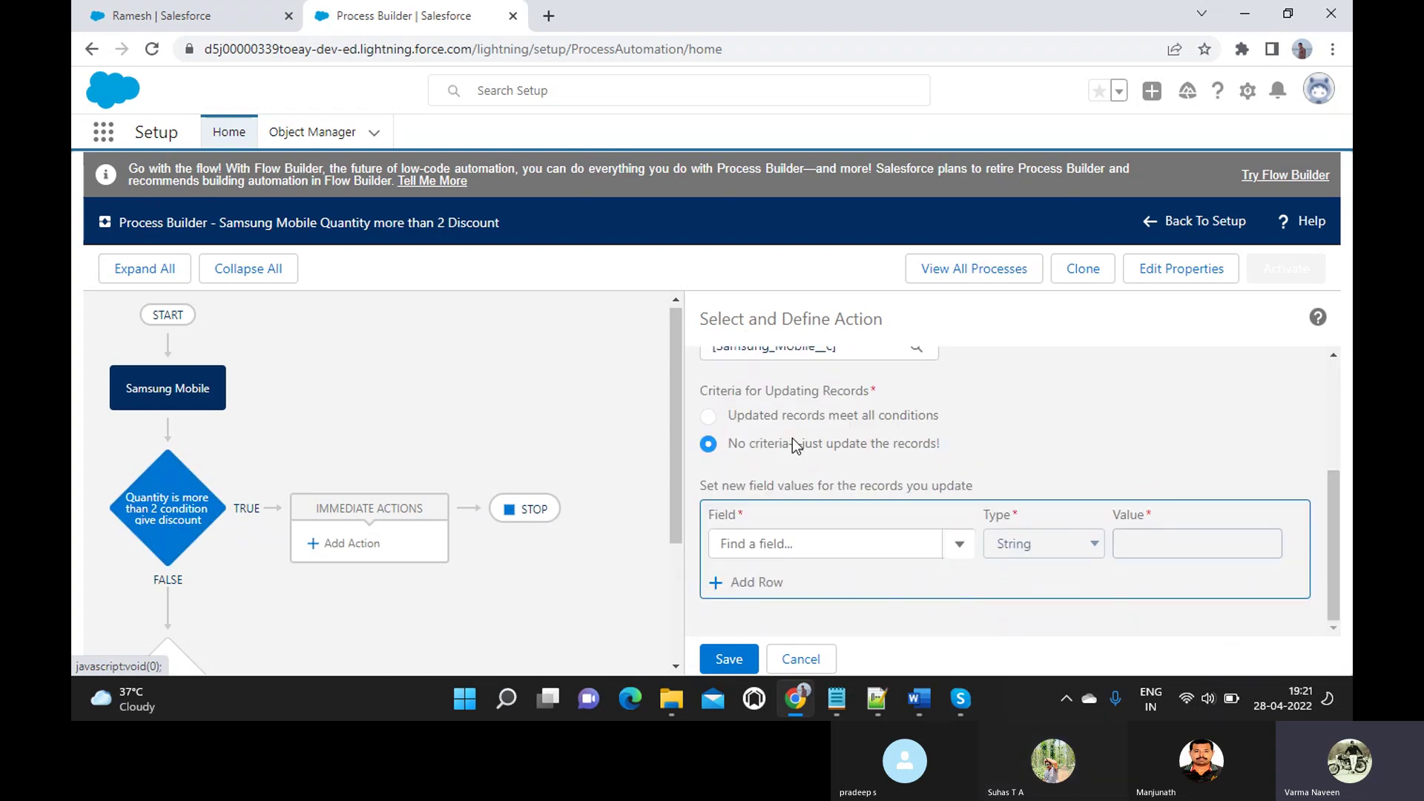
scroll(792, 437, "up", 2)
scroll(792, 437, "down", 2)
scroll(792, 438, "up", 2)
- Choose Discount Information as the field that the update action sets on the Samsung Mobile record
scroll(792, 437, "down", 2)
scroll(792, 438, "down", 1)
left_click(776, 549)
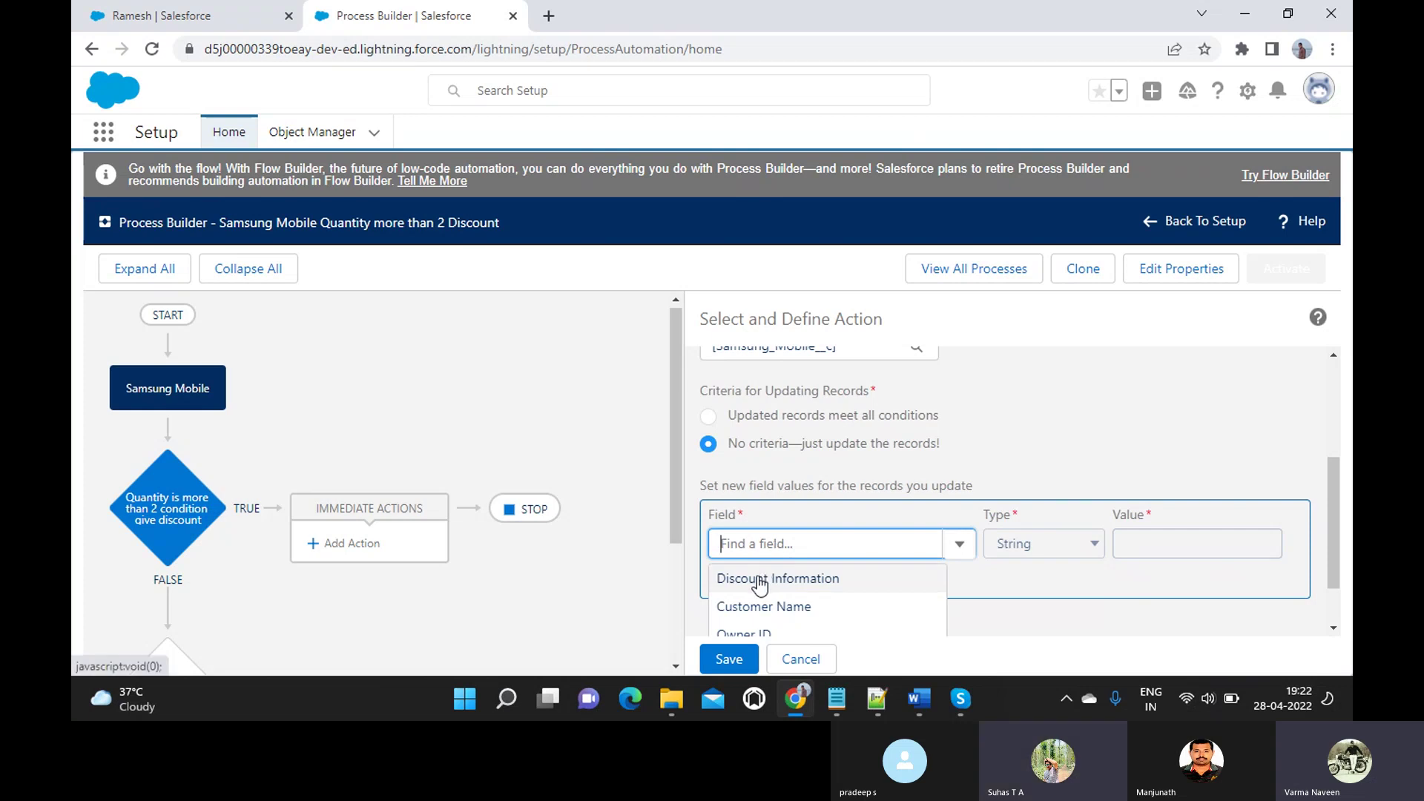
left_click(765, 579)
- Copy Notepad's message 'If you buy 2 or more Mobiles then you will get 20% discount coupon "XXXXXXXX"' into the field's value and save the action
left_click(1129, 545)
mouse_move(940, 708)
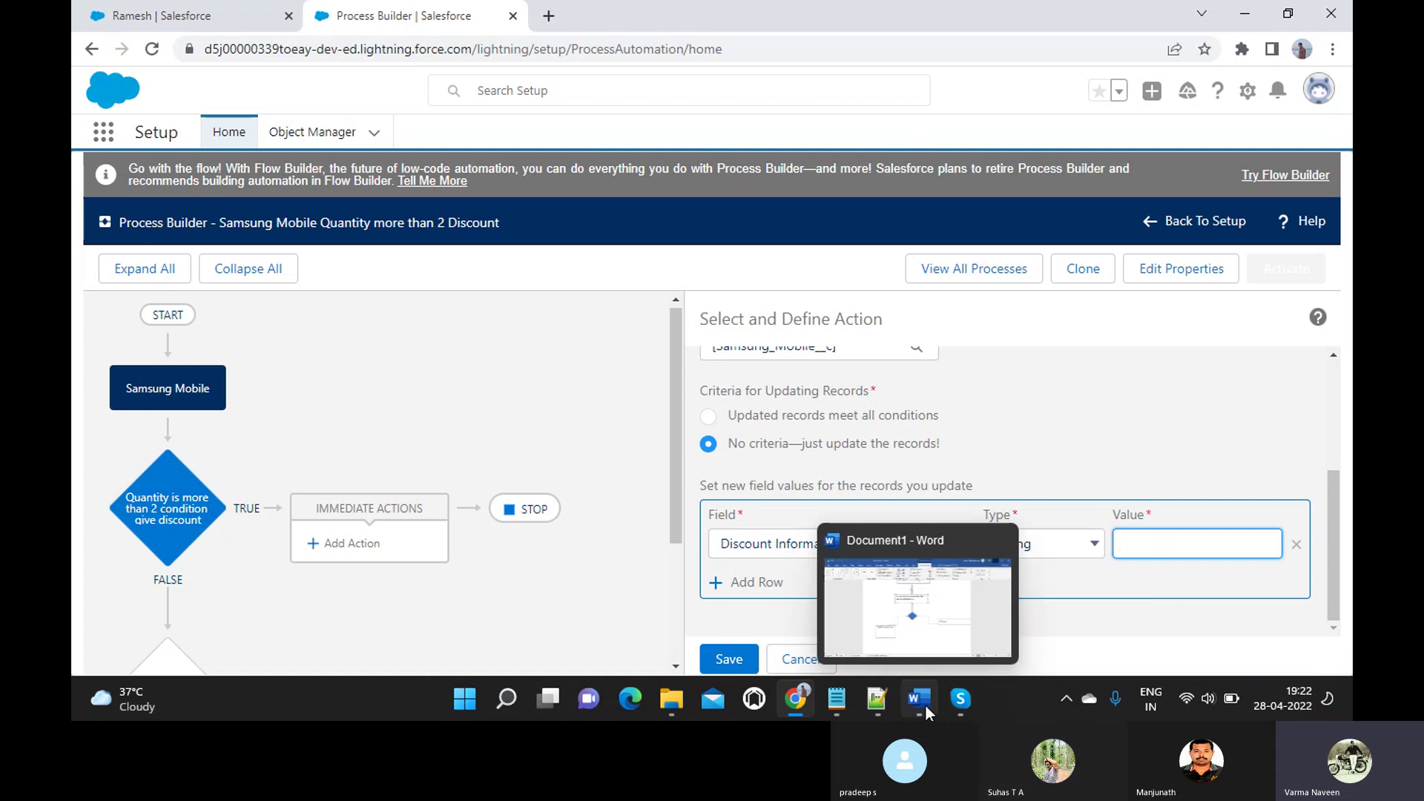
mouse_move(845, 714)
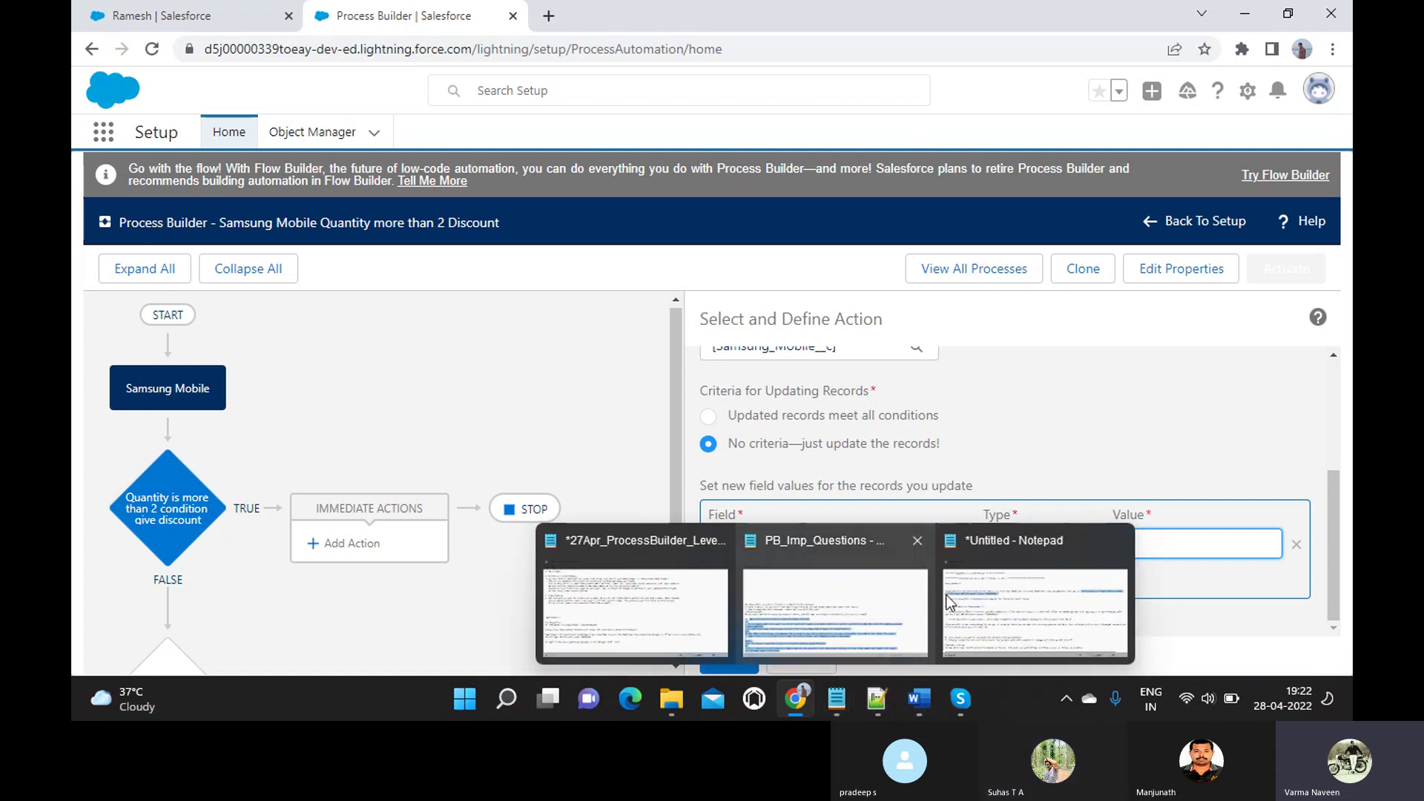
left_click(967, 597)
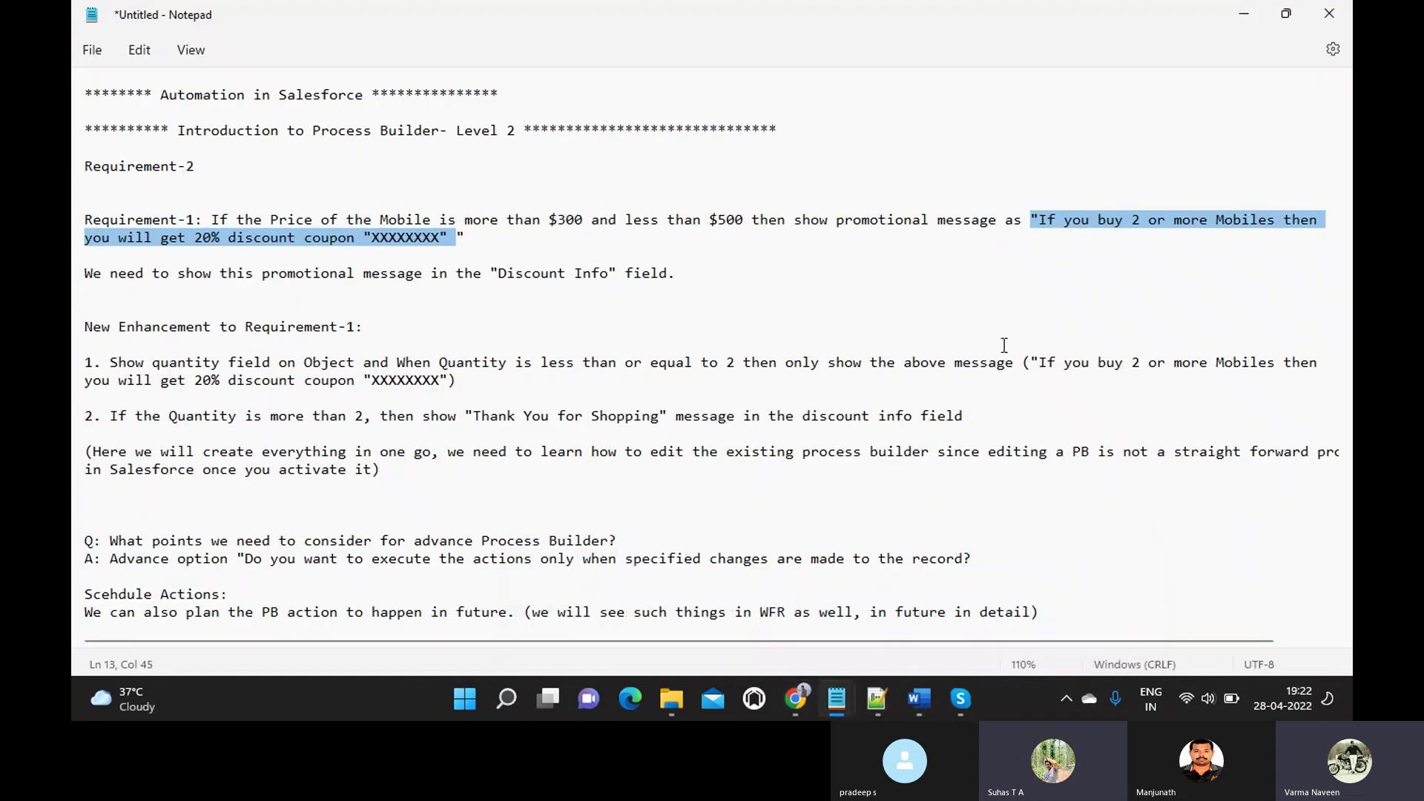
key("ctrl+c")
key("alt+Tab")
key("ctrl+v")
left_click(1137, 385)
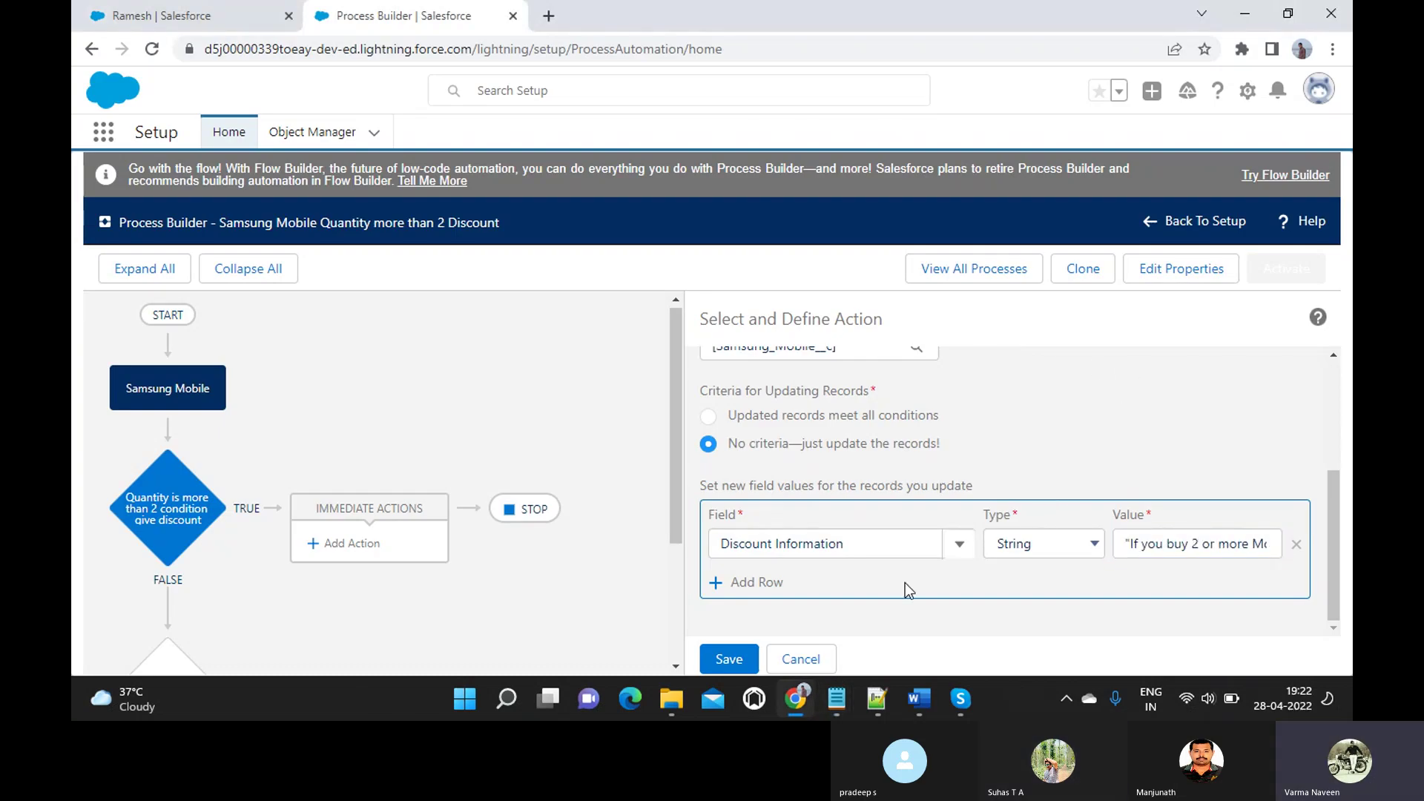
left_click(734, 660)
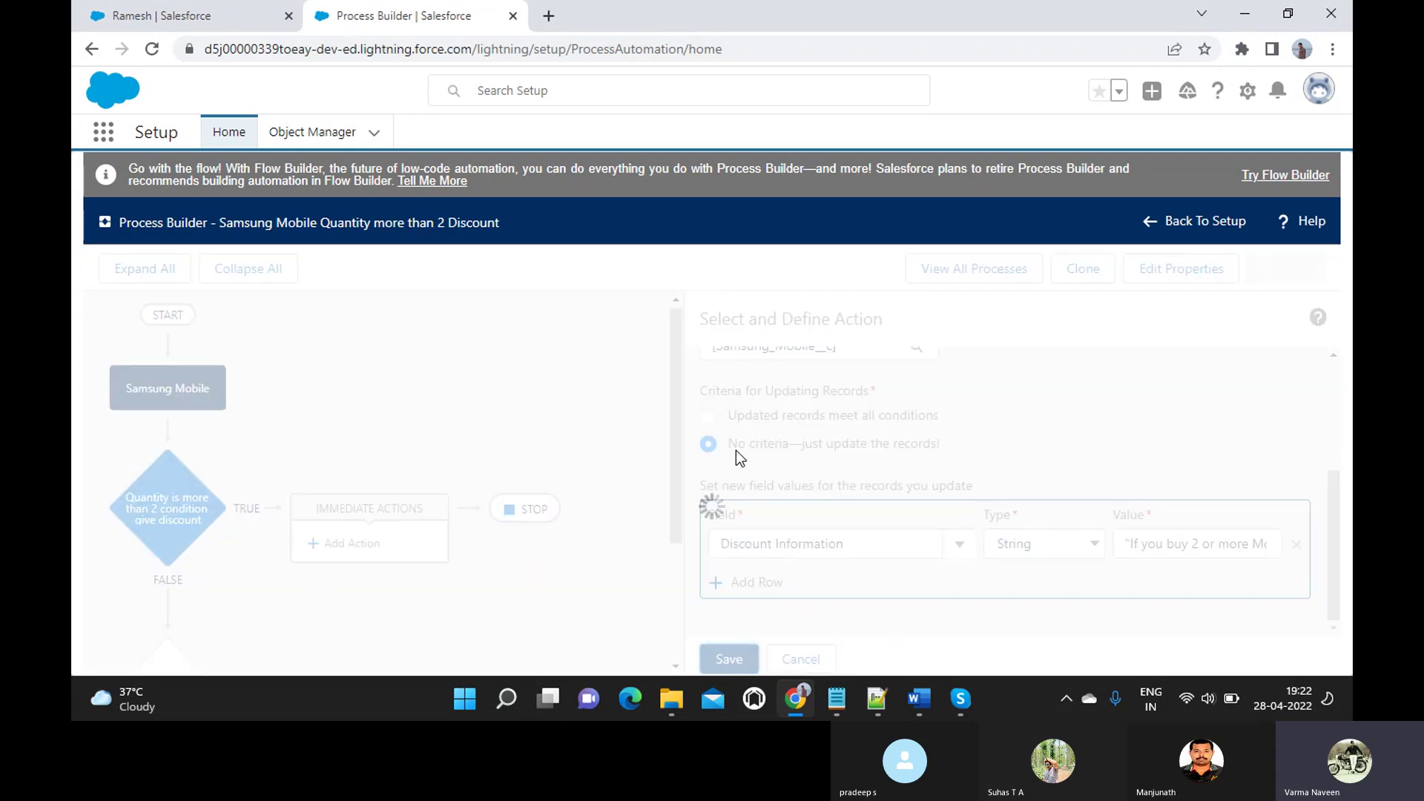
- Examine the process diagram, from the Samsung Mobile object through the first action group to the empty criteria below
scroll(736, 450, "down", 2)
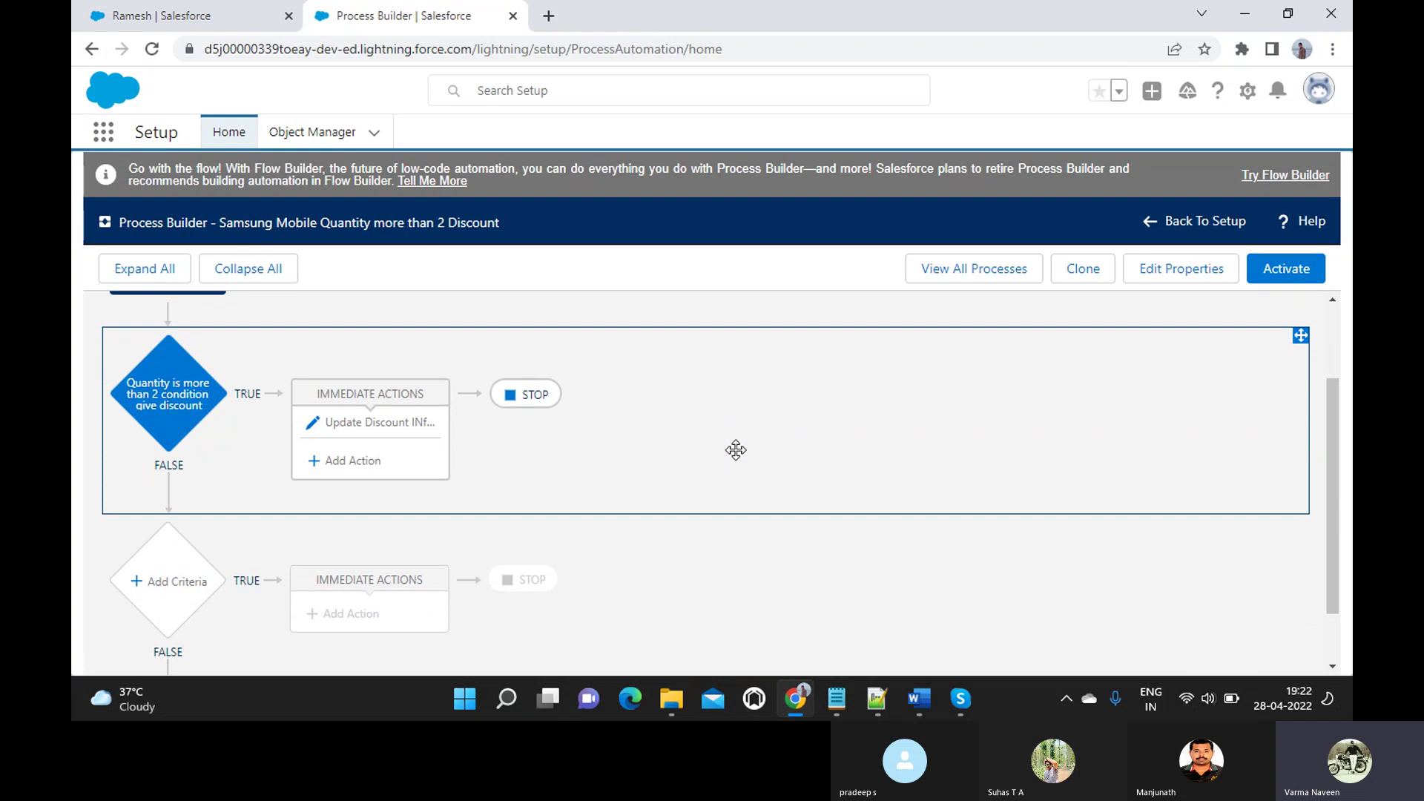
scroll(735, 450, "up", 2)
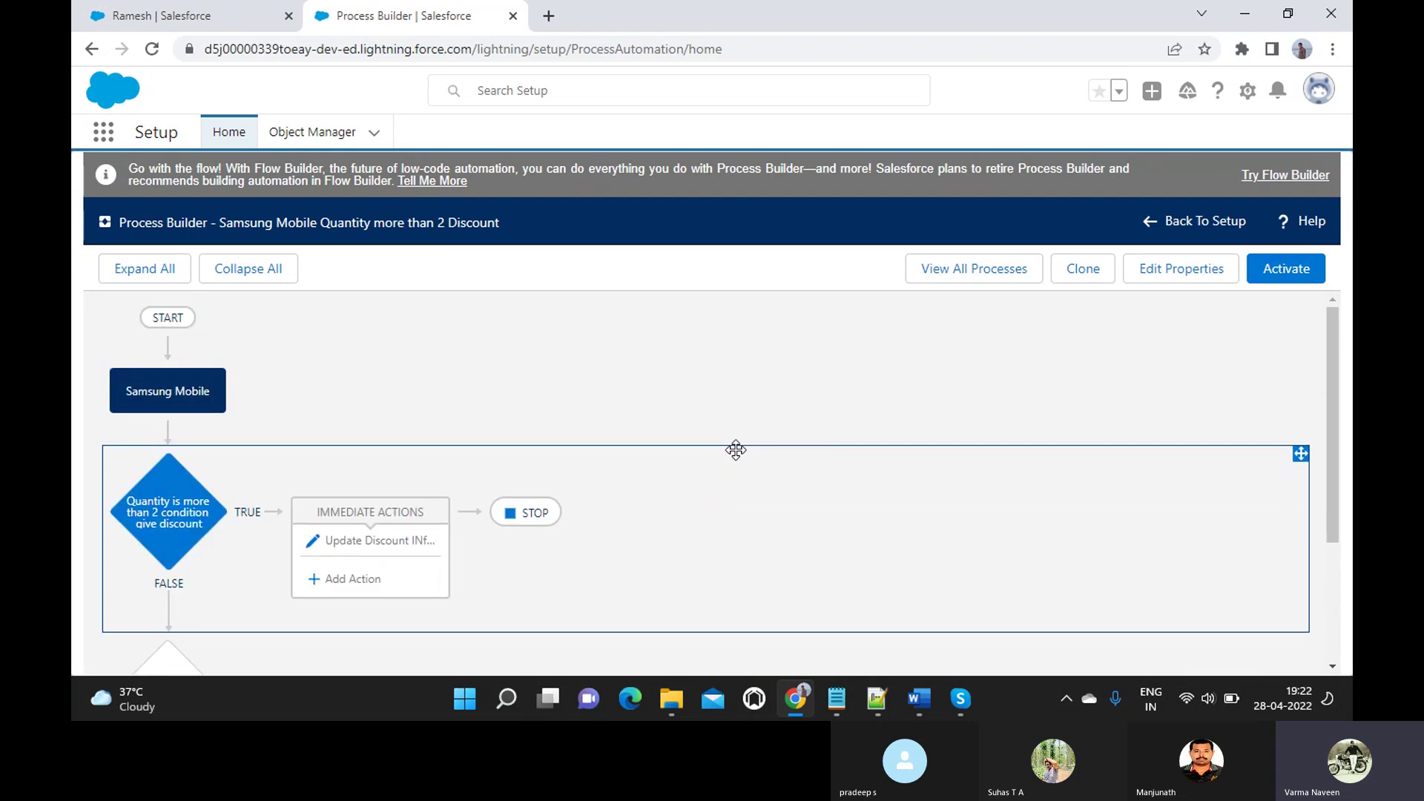
scroll(735, 449, "down", 2)
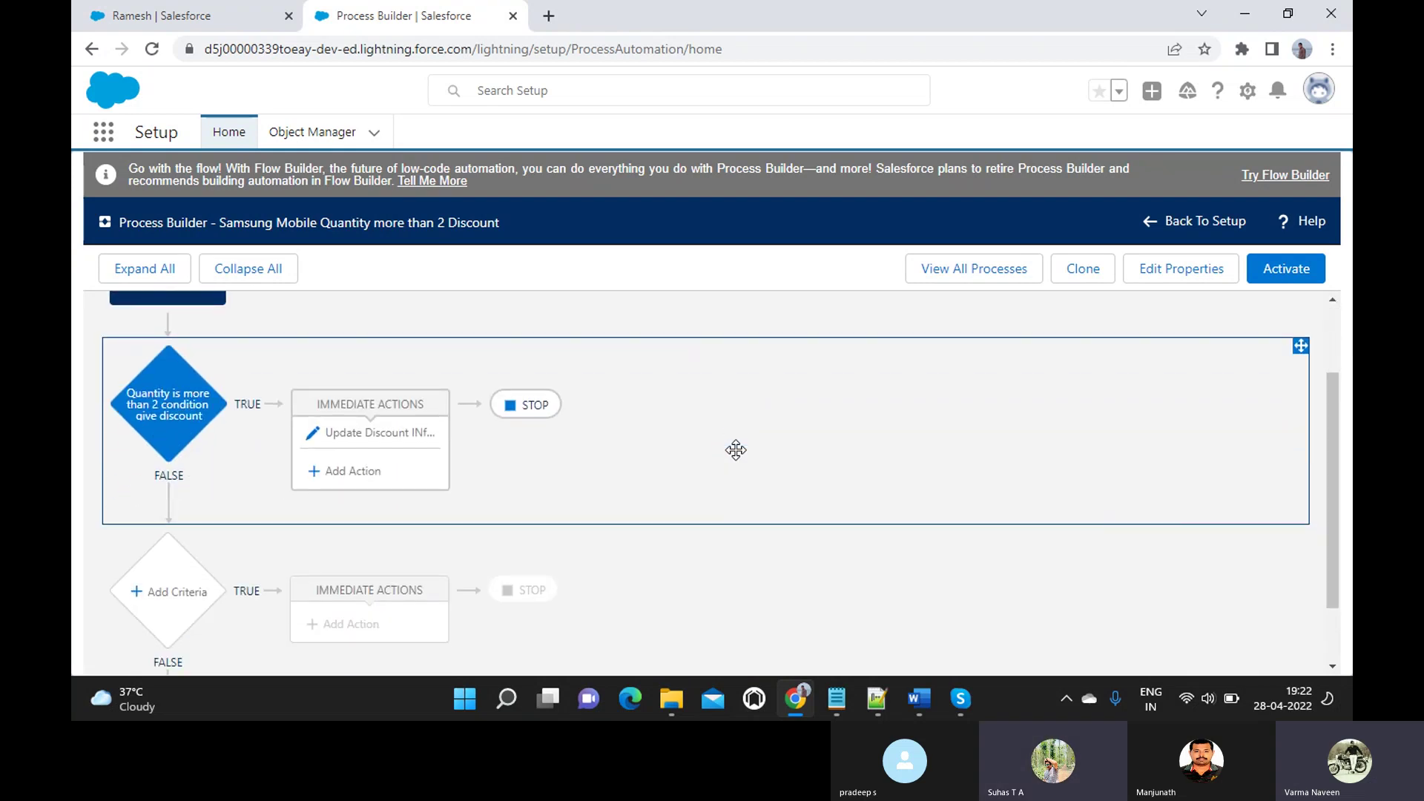
scroll(735, 449, "down", 1)
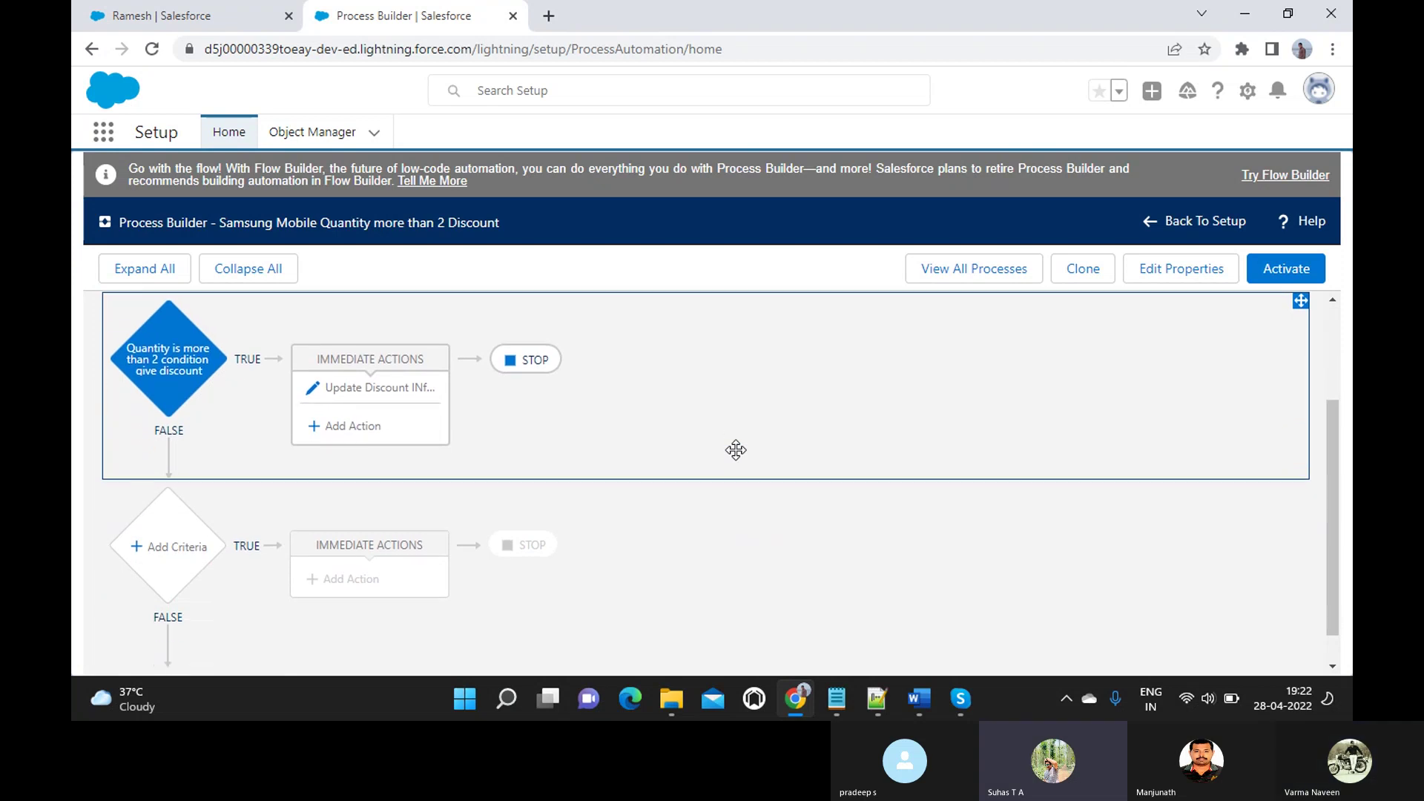
scroll(735, 450, "up", 2)
scroll(734, 448, "up", 2)
scroll(734, 448, "down", 2)
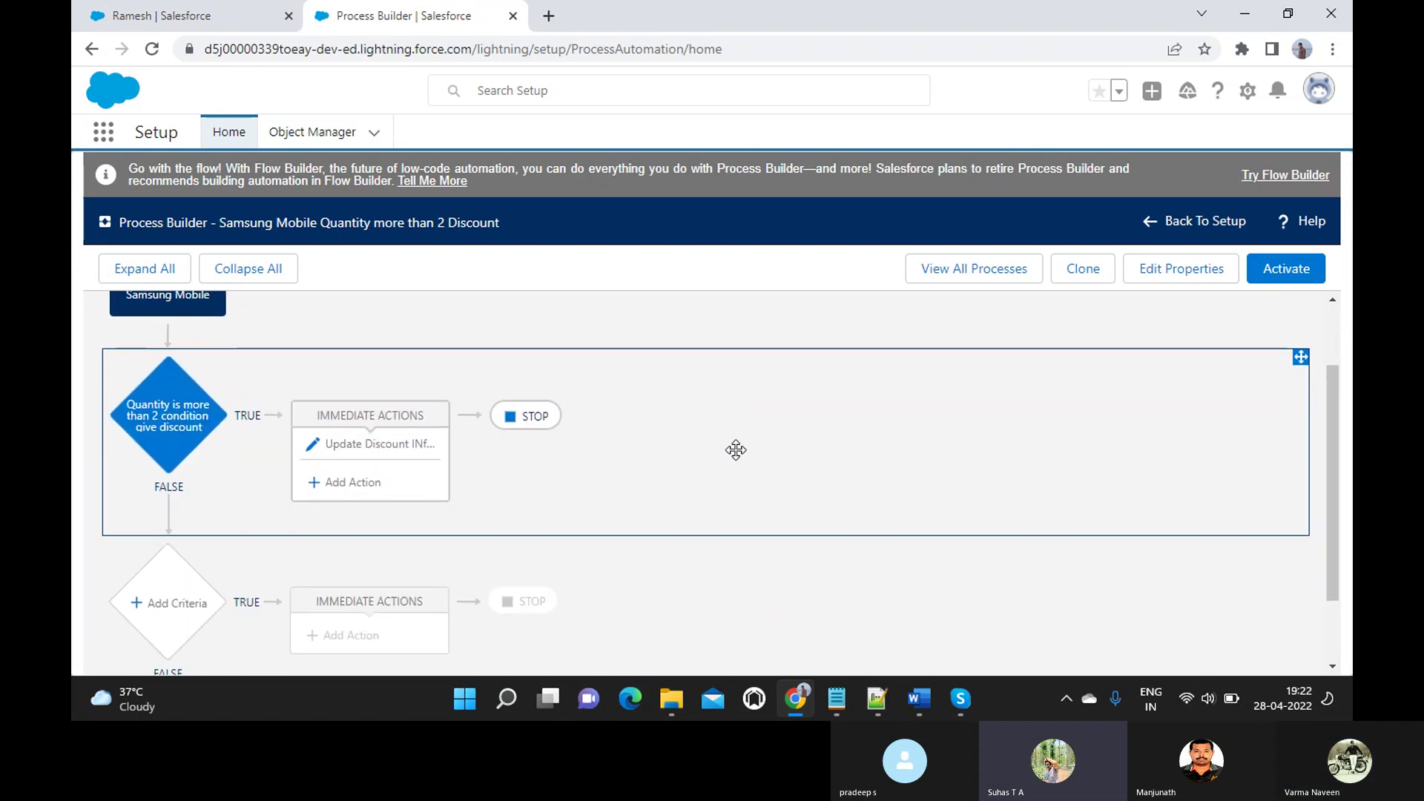
- Switch to the Notepad requirements and review the second enhancement for quantities of more than 2, highlighting its text, and return to Process Builder
mouse_move(836, 698)
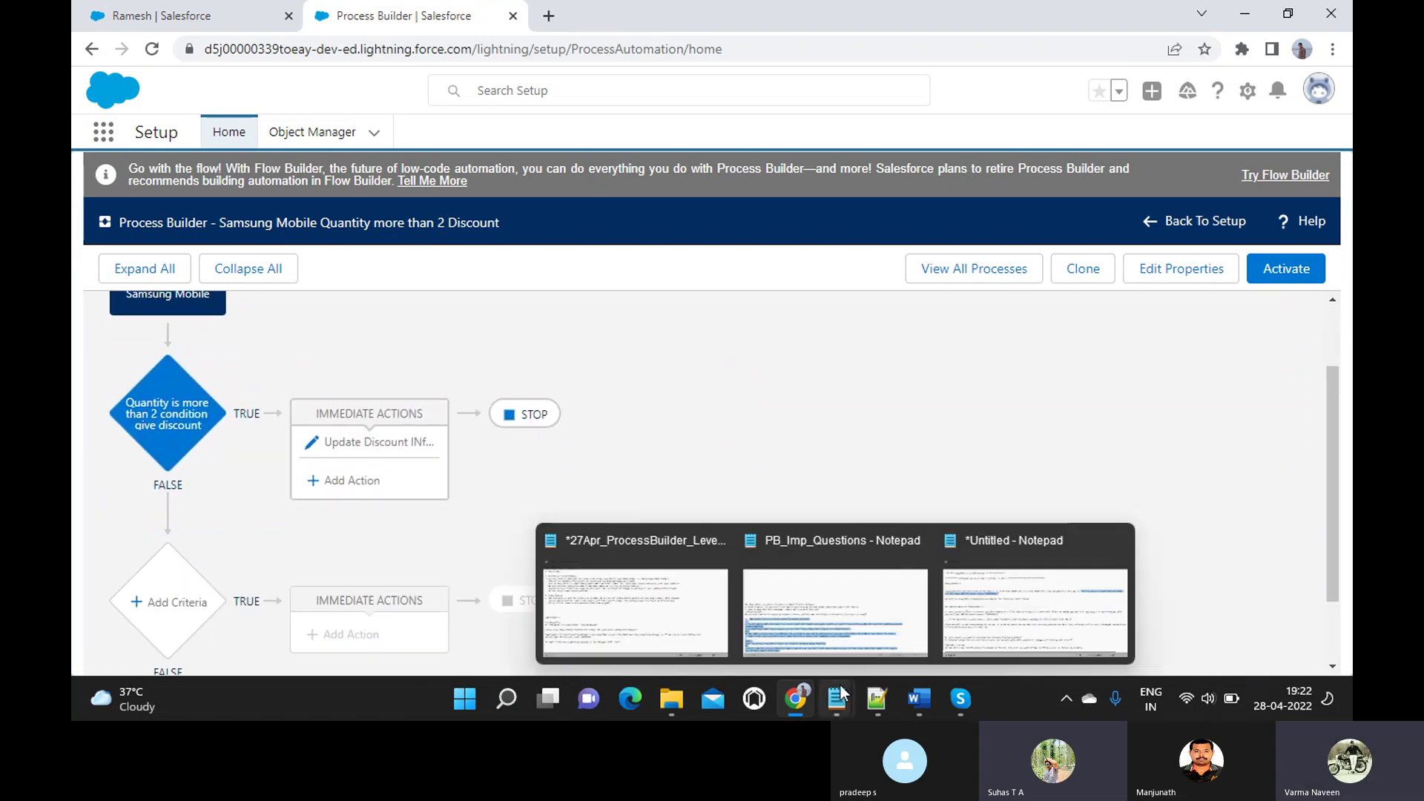
left_click(987, 575)
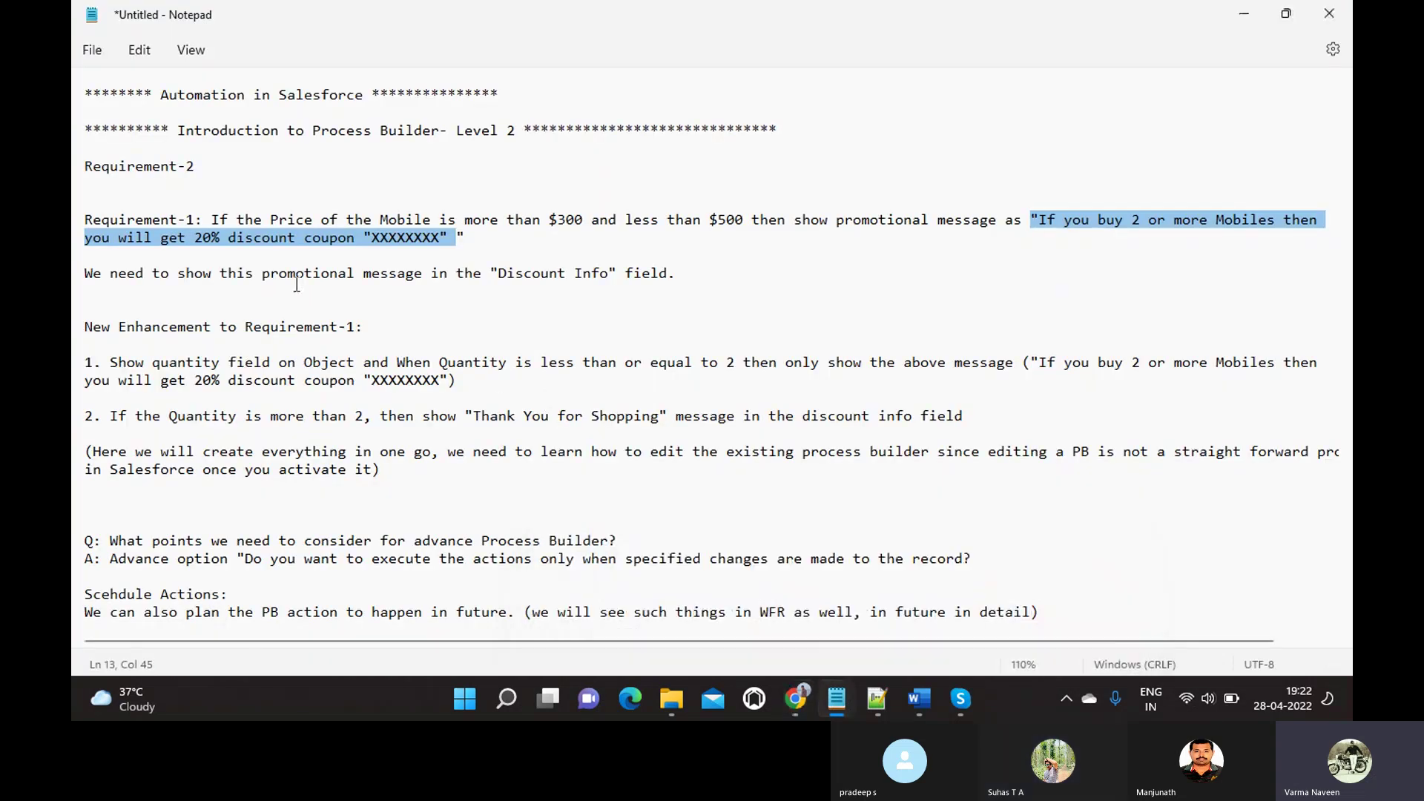
left_click_drag(111, 417, 392, 483)
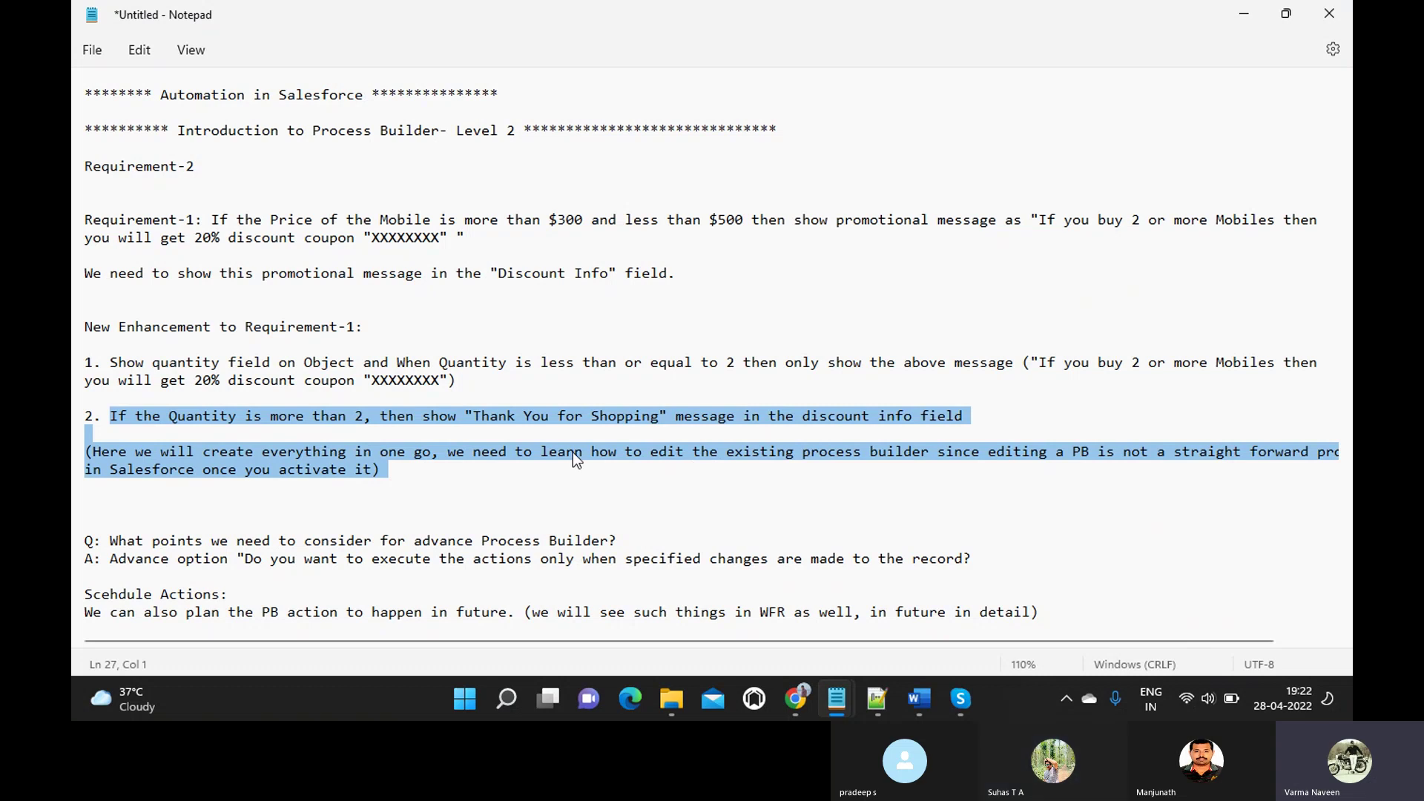
key("alt+Tab")
key("alt+Tab")
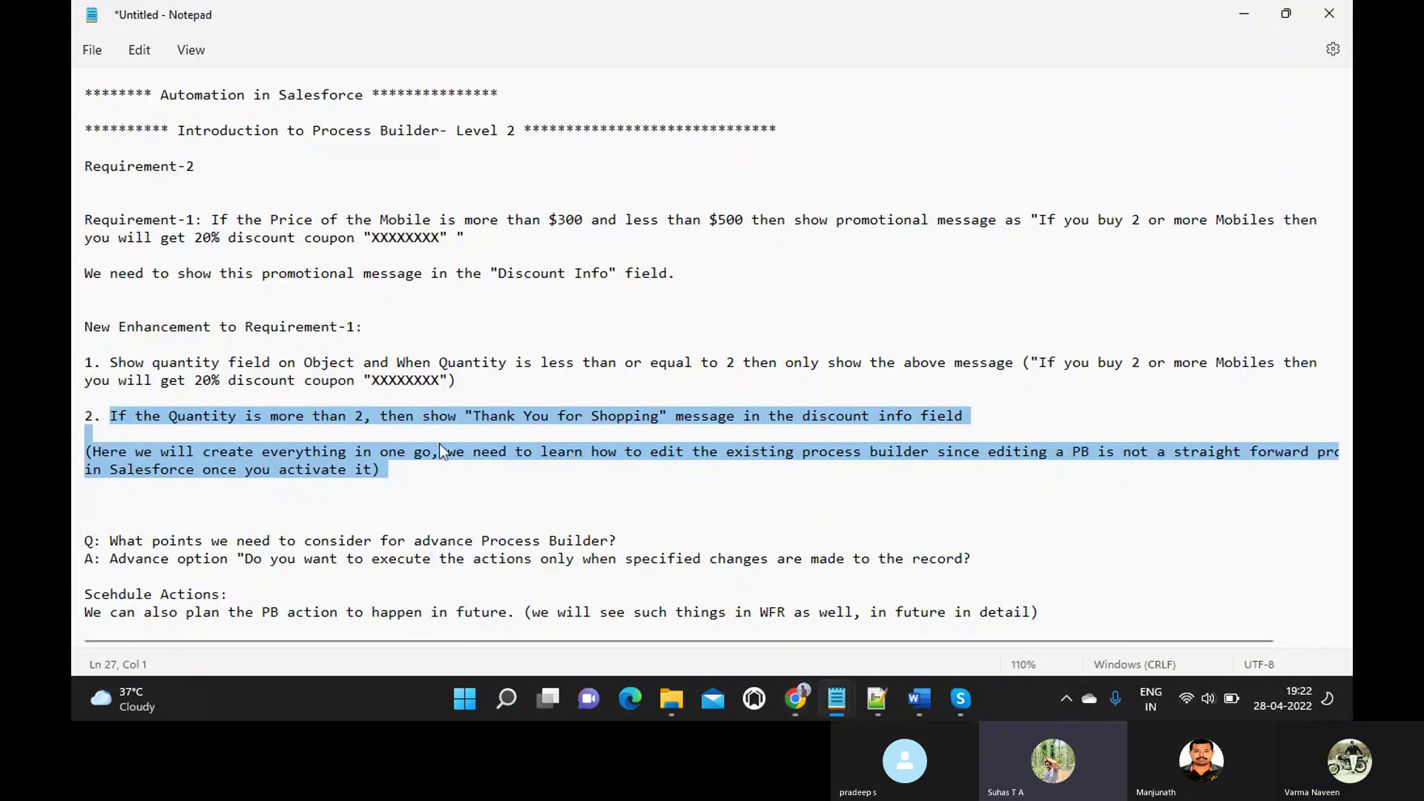
key("alt+Tab")
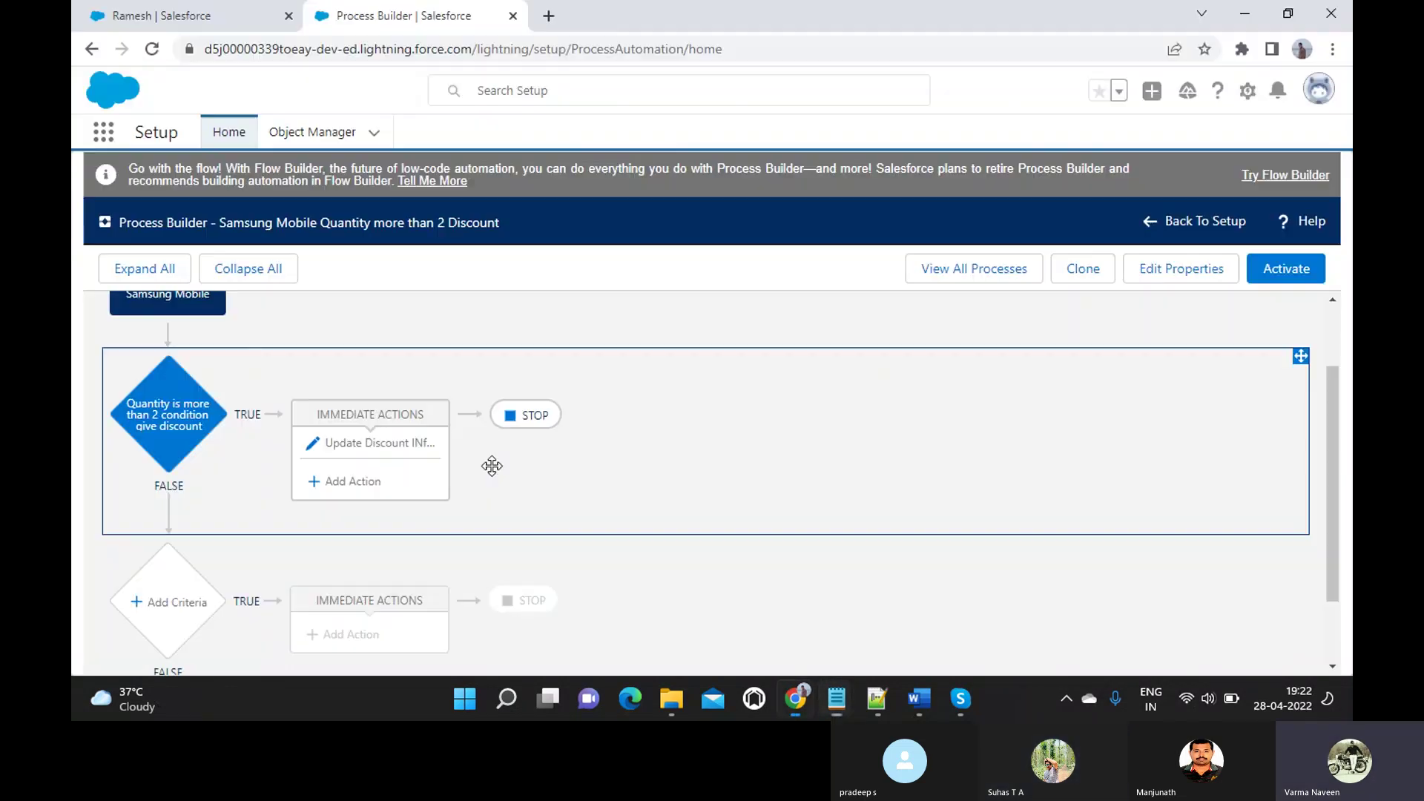
- Add a second criteria node on the FALSE branch and name it "If Quantity is more than 2 enter Thanks"
scroll(238, 582, "down", 1)
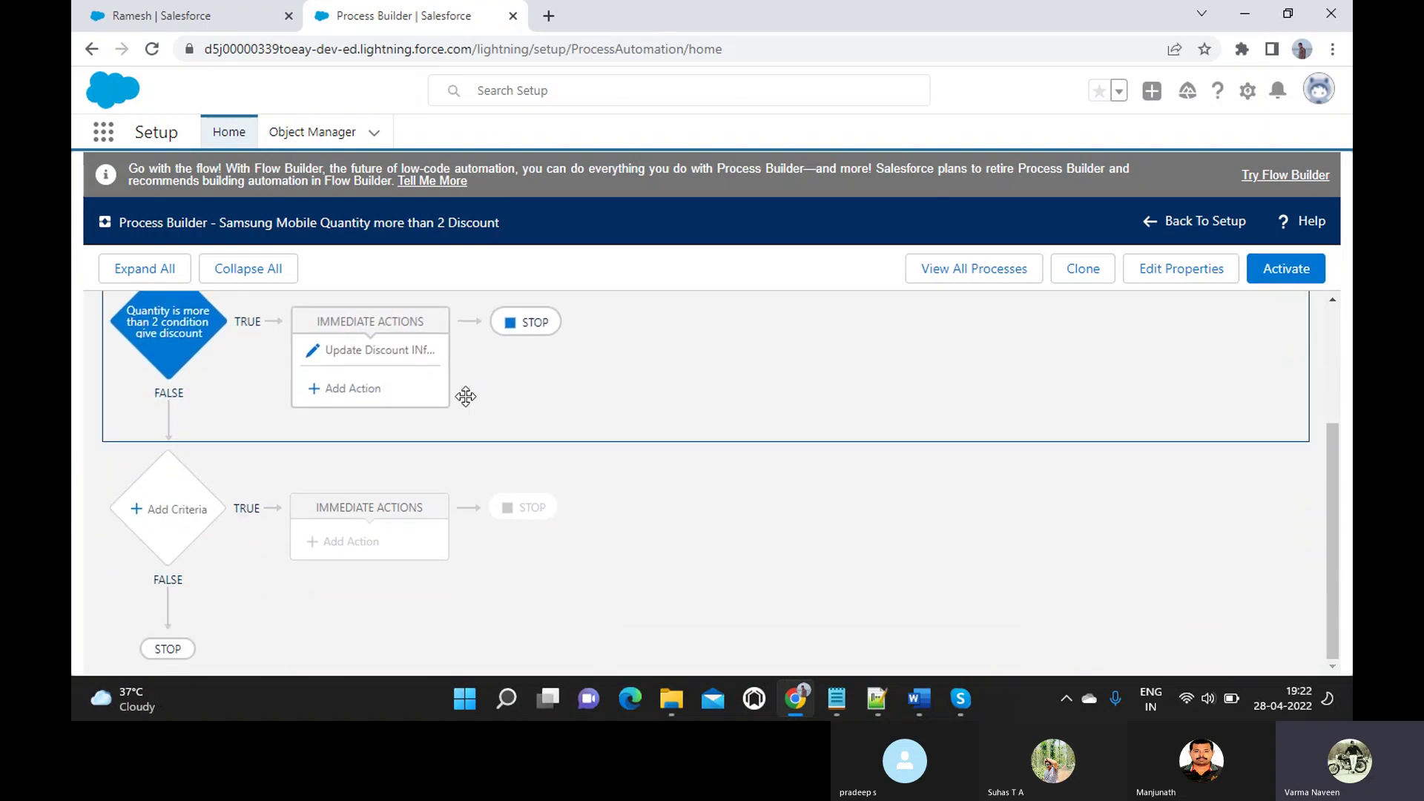
scroll(238, 409, "up", 1)
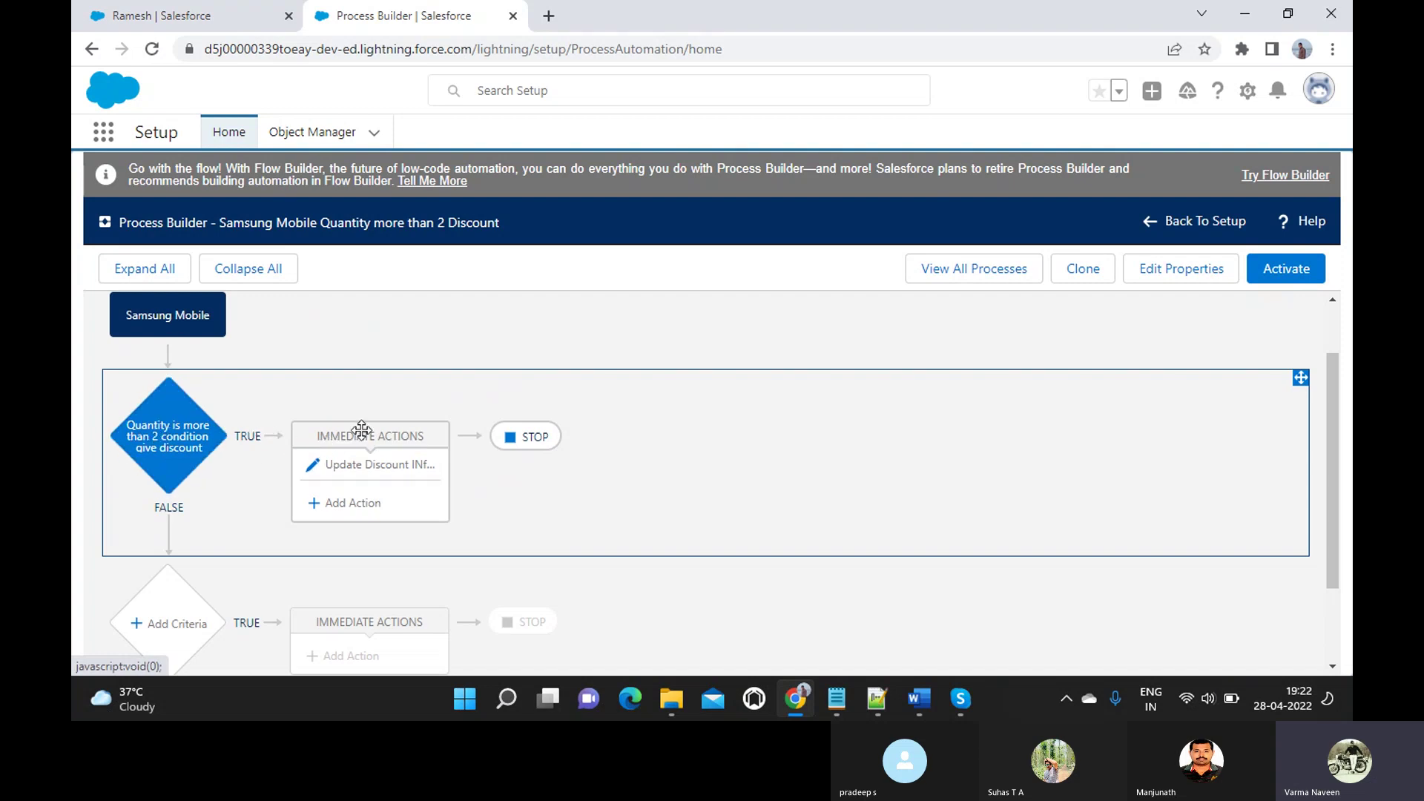
scroll(247, 510, "down", 1)
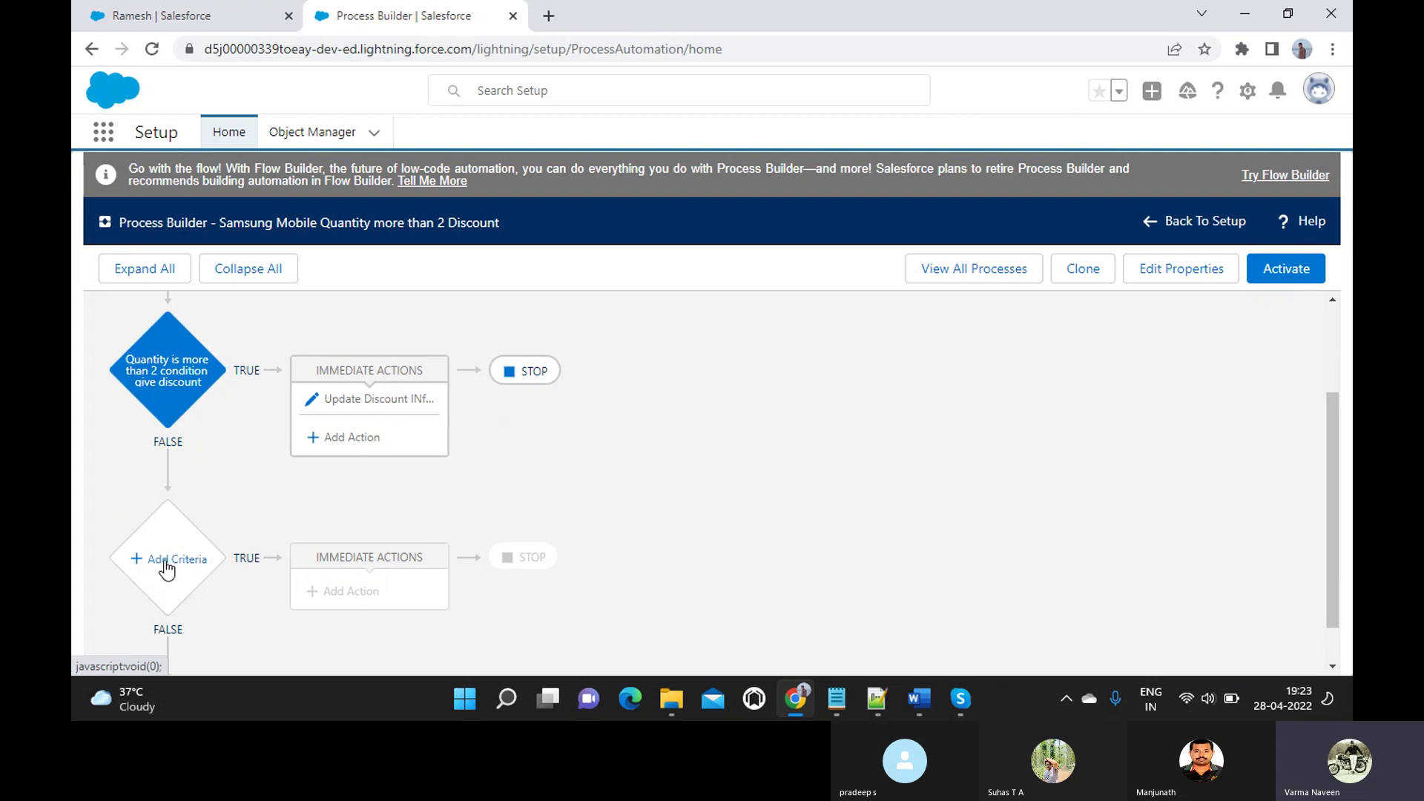
scroll(166, 568, "down", 1)
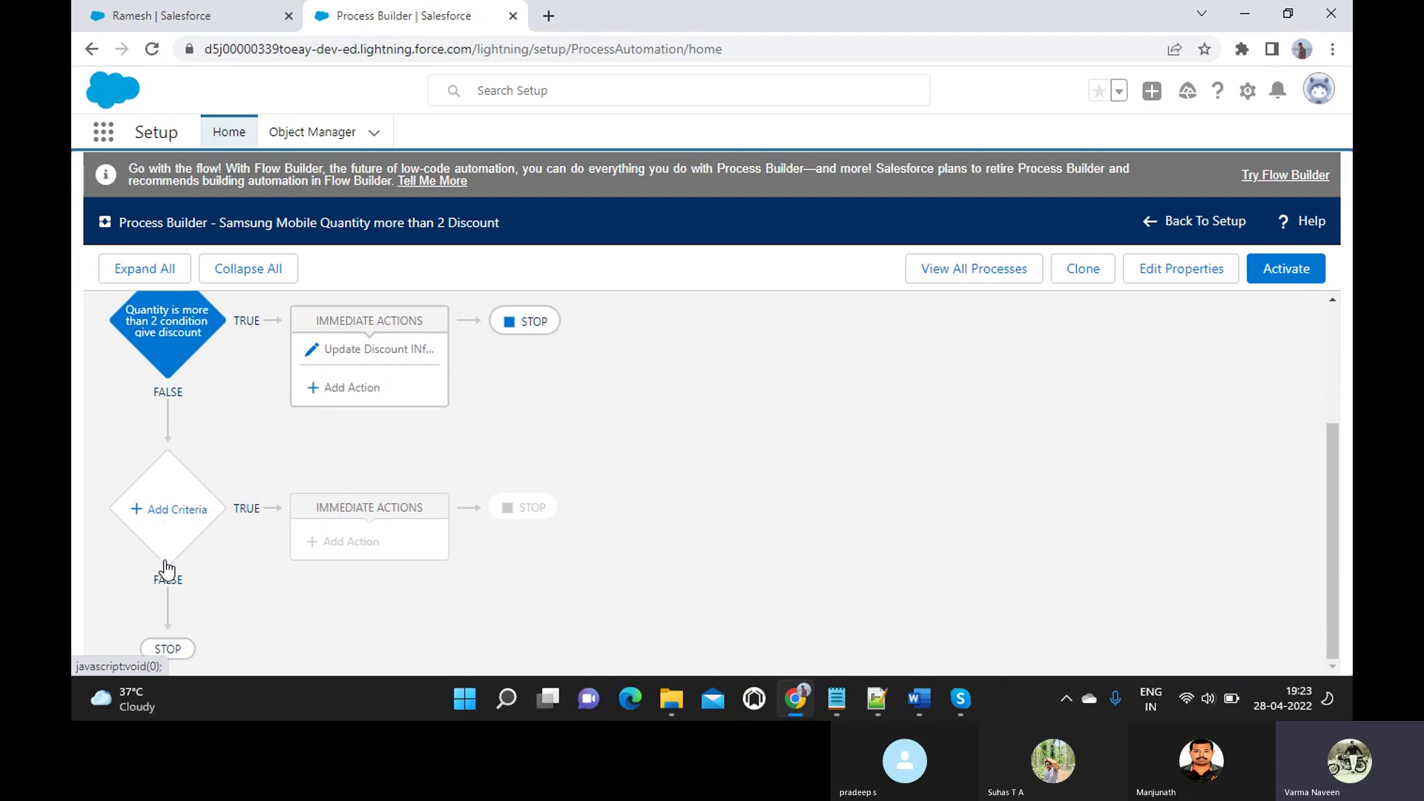
left_click(165, 510)
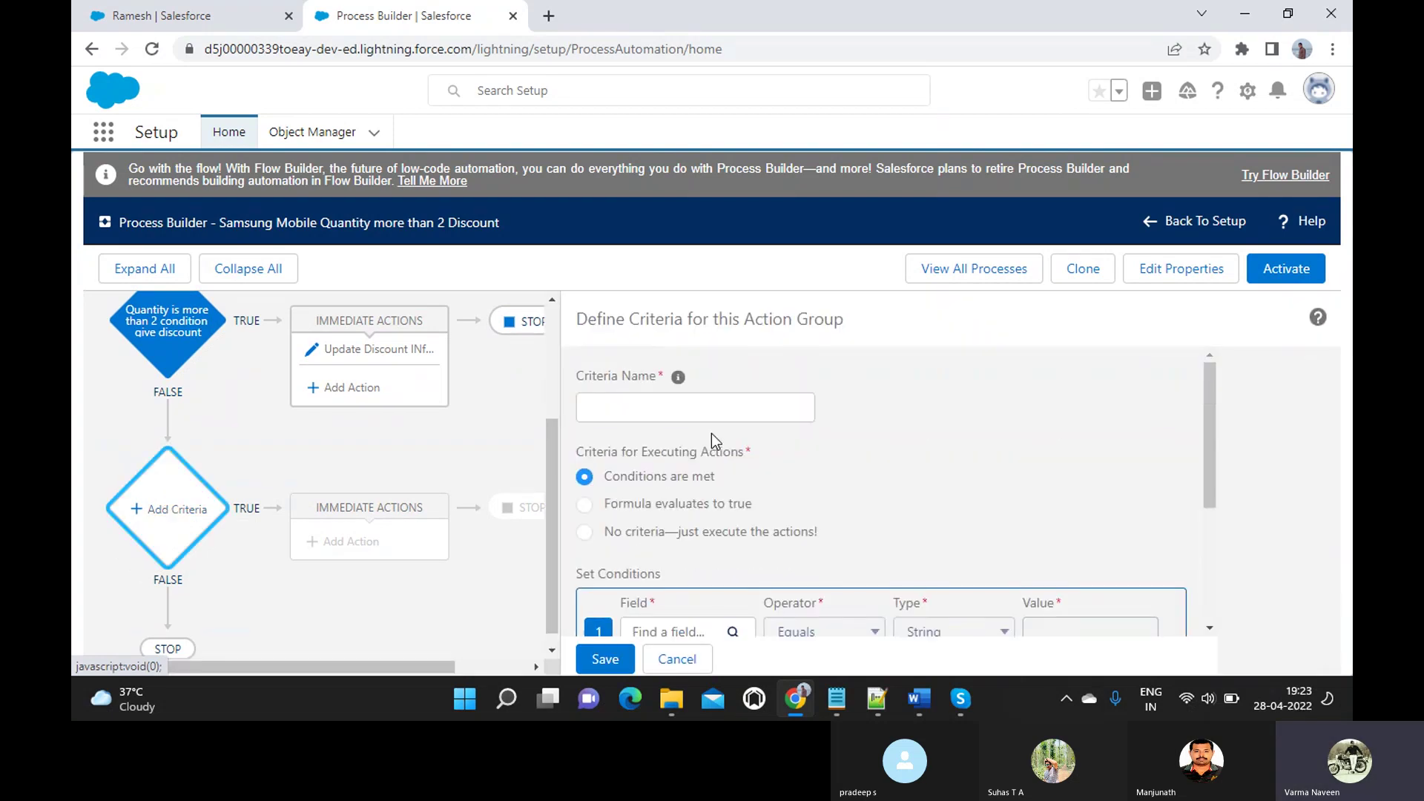
left_click(657, 414)
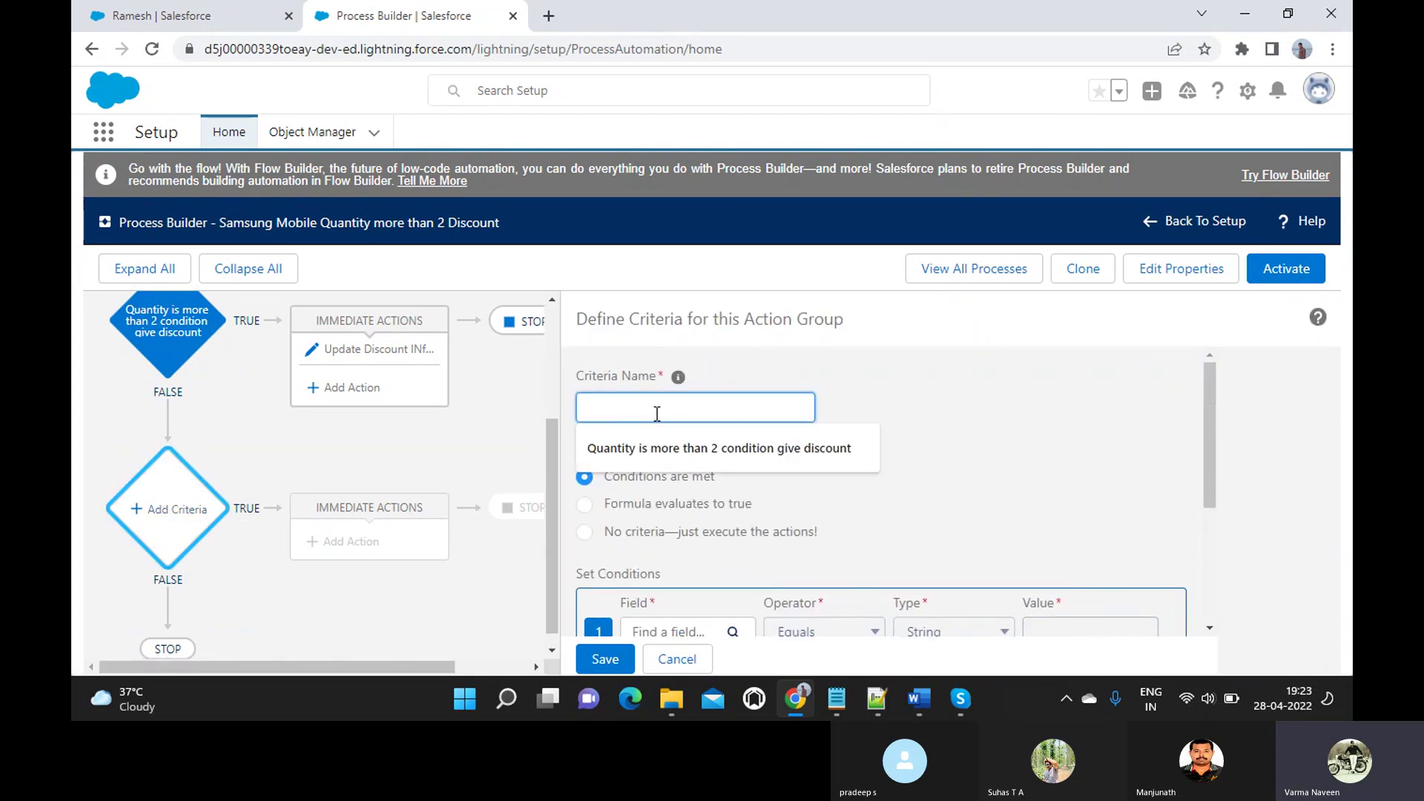
type("If Quantity is more than")
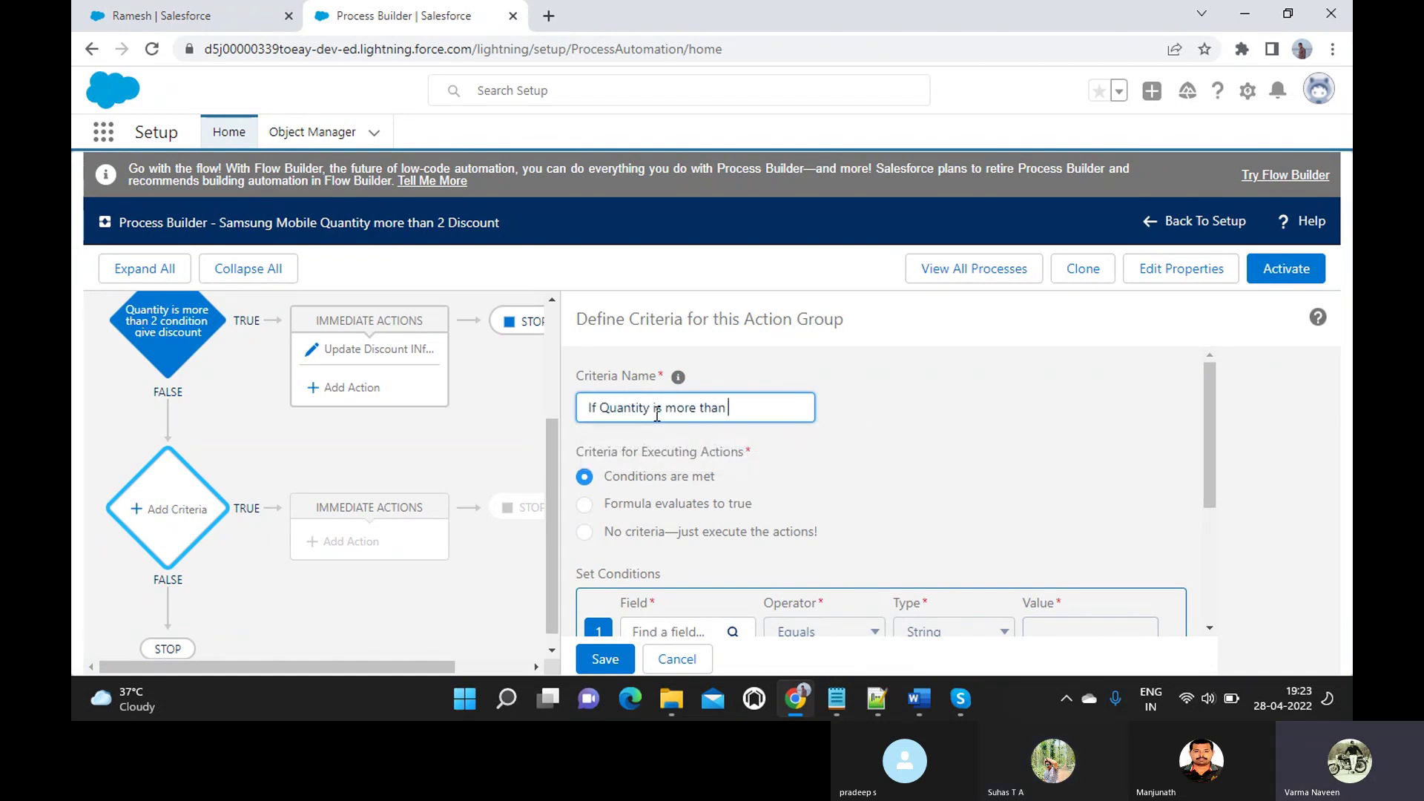
type(" 2 enter Thanks")
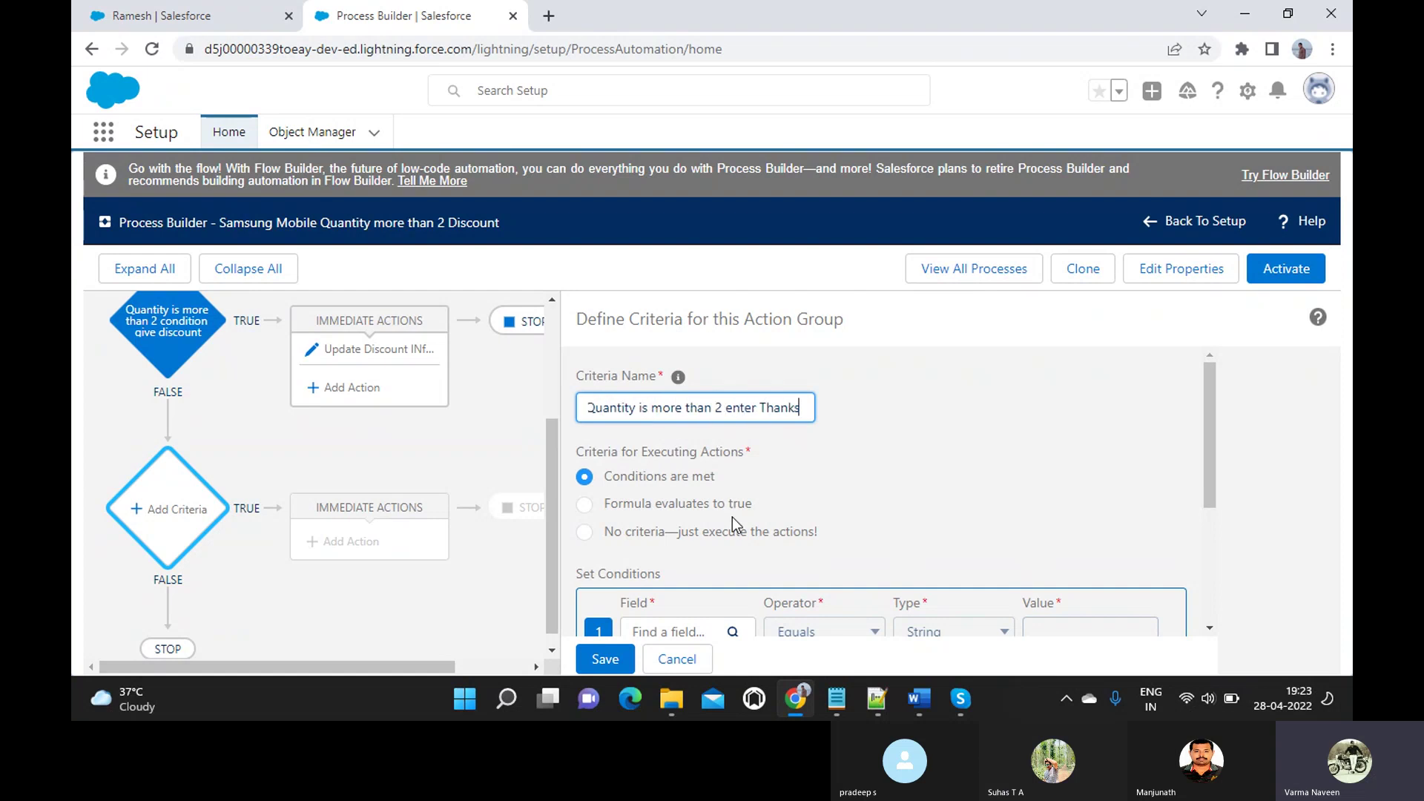
- Examine the new criteria's execution options and condition fields alongside the TRUE and FALSE branches in the process diagram
scroll(732, 517, "down", 1)
scroll(732, 517, "up", 1)
scroll(664, 475, "down", 1)
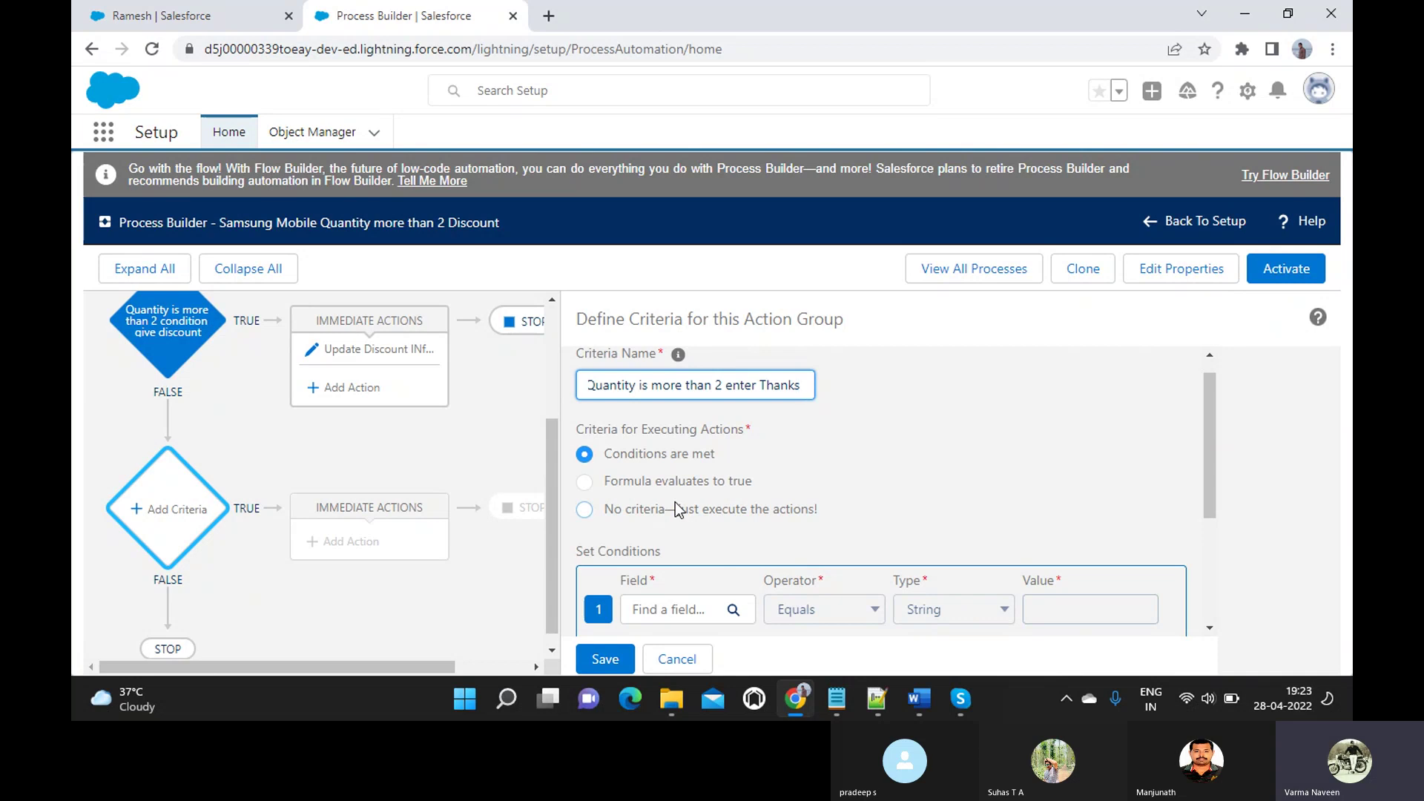
scroll(675, 502, "up", 1)
scroll(675, 508, "up", 1)
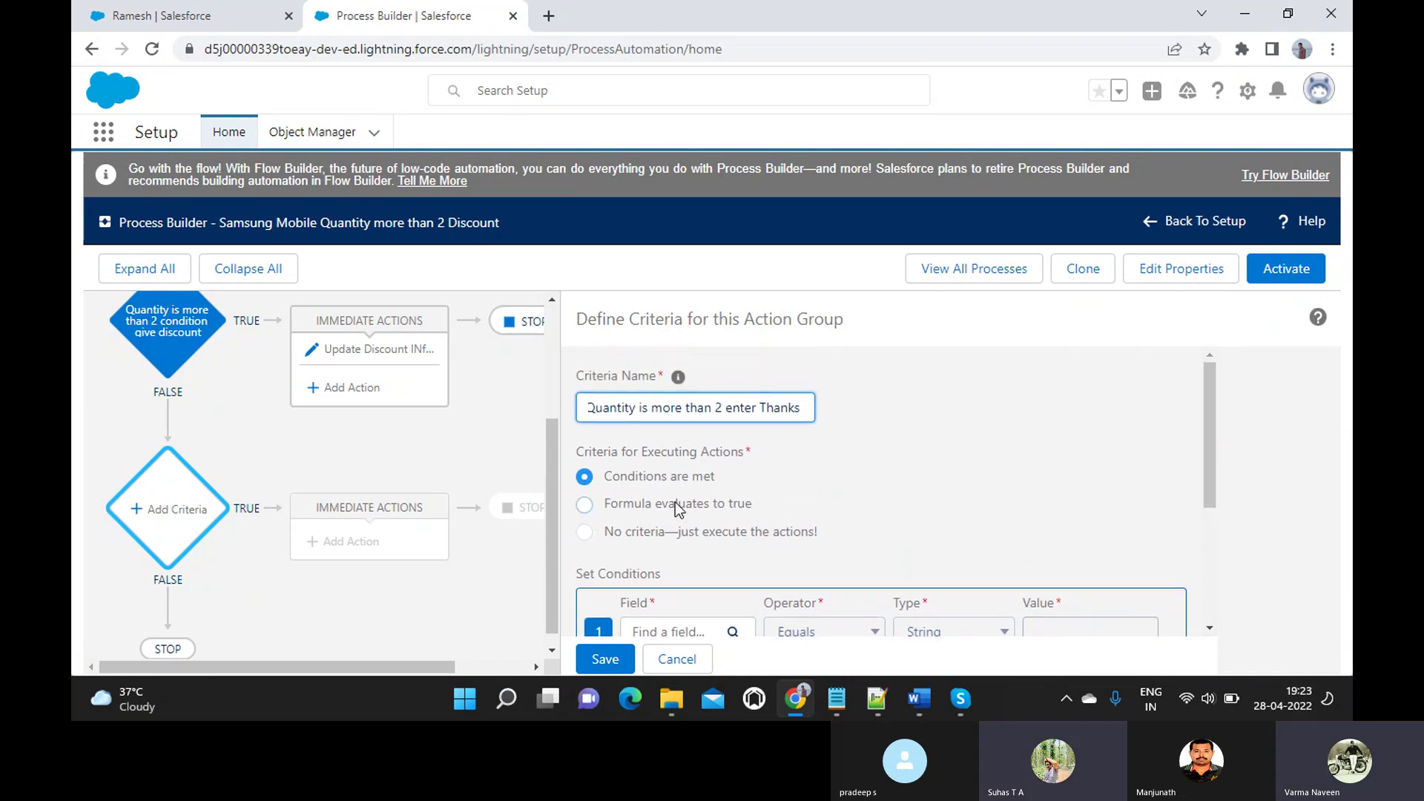
scroll(675, 509, "down", 1)
scroll(676, 510, "up", 2)
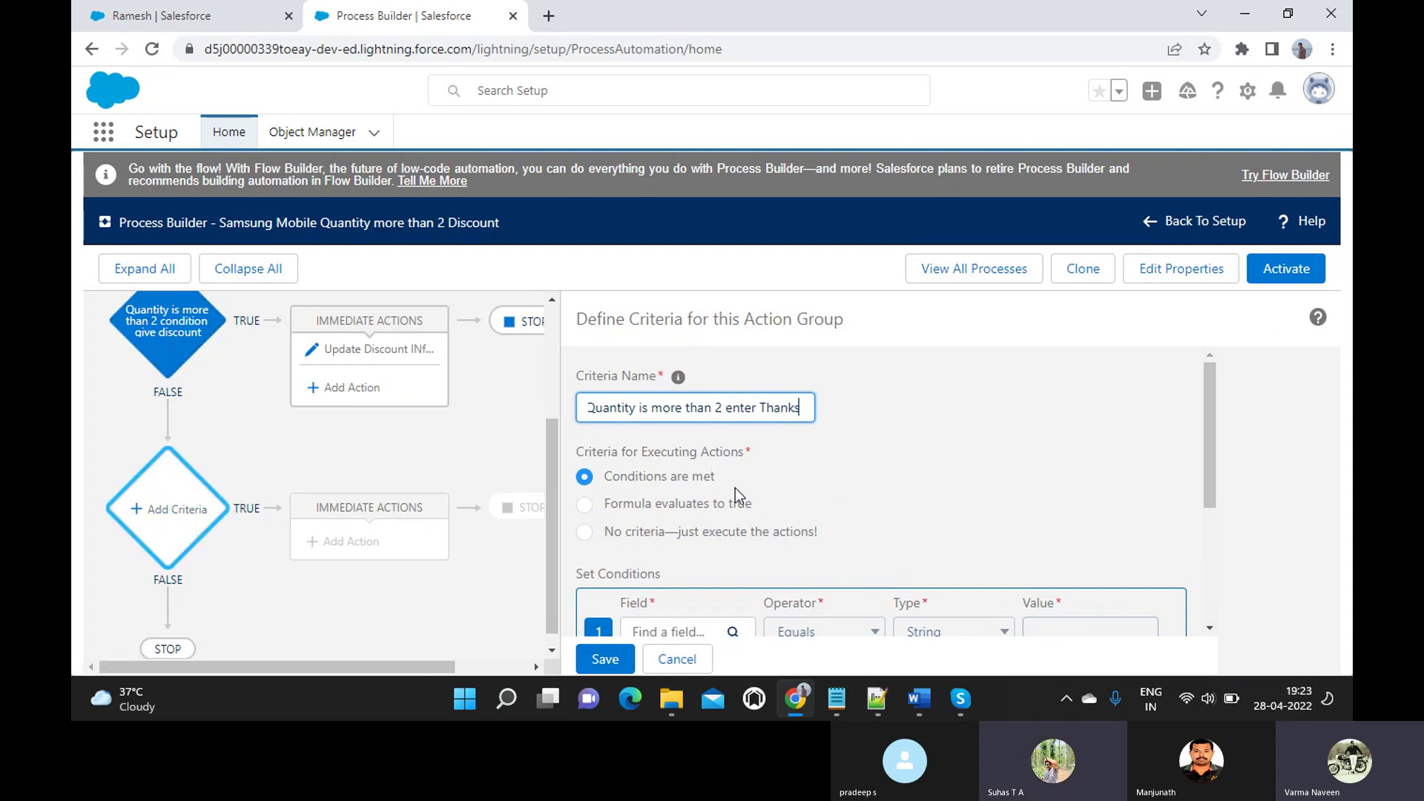
left_click(223, 515)
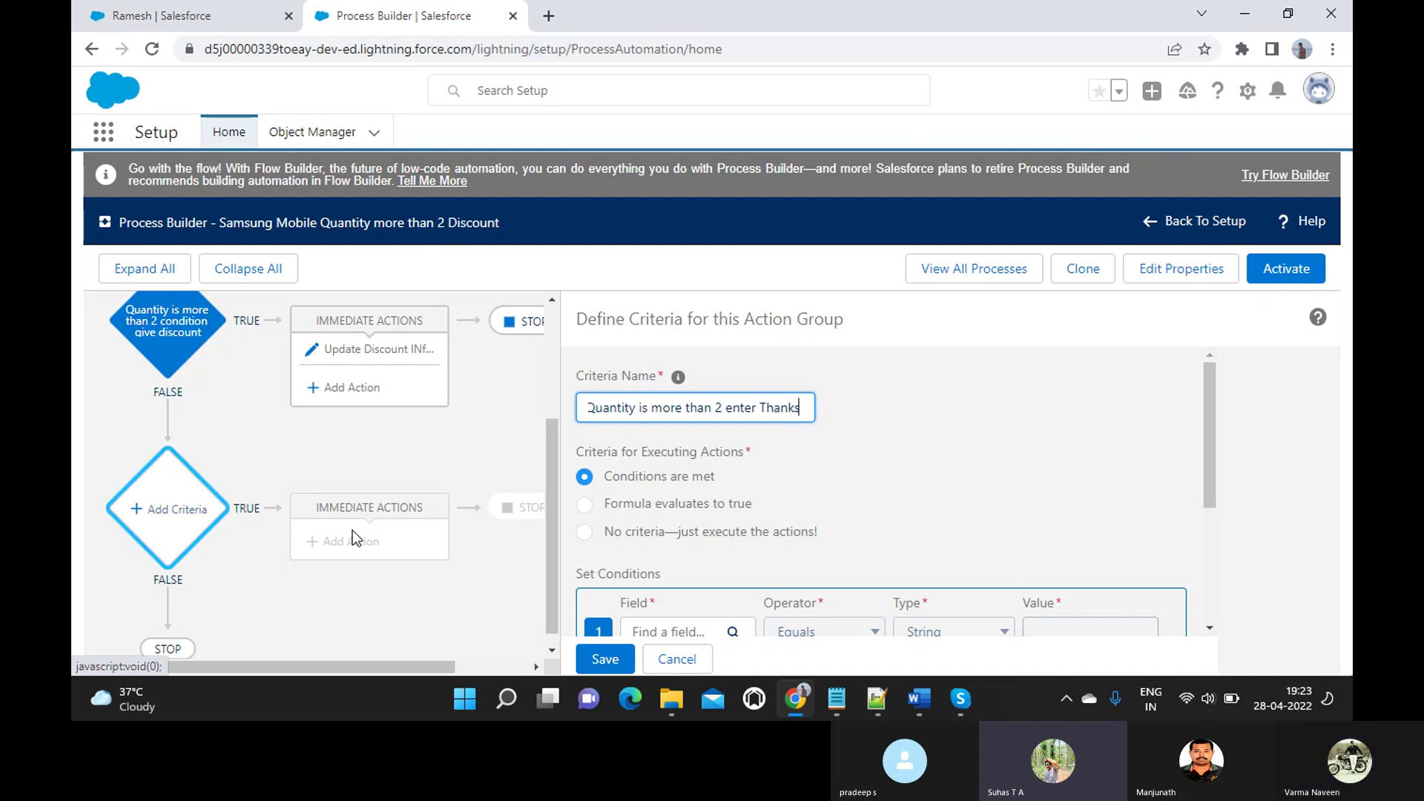
scroll(334, 449, "up", 2)
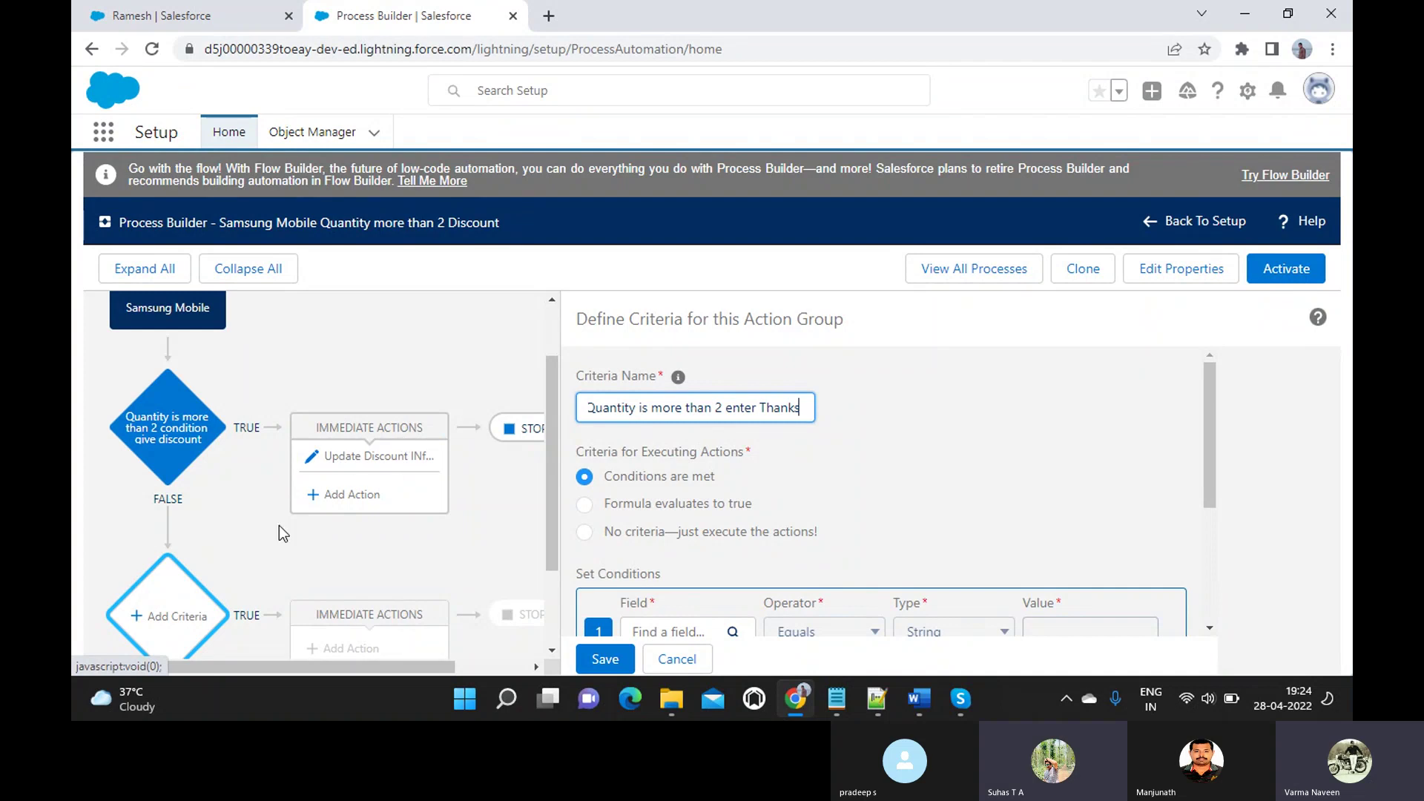
scroll(252, 534, "down", 1)
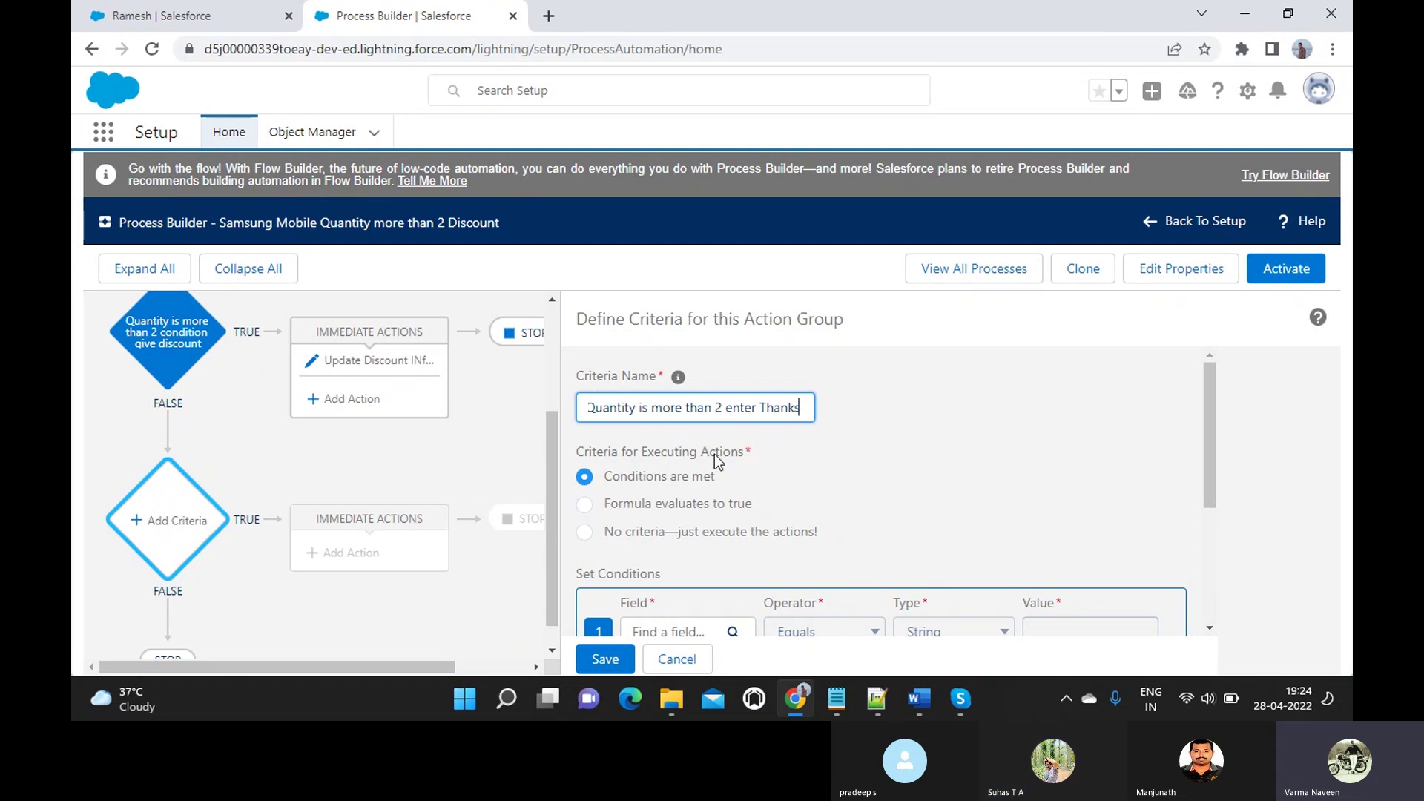
- Choose the Samsung Mobile object's Quantity field for the first condition of the new criteria
scroll(714, 477, "down", 2)
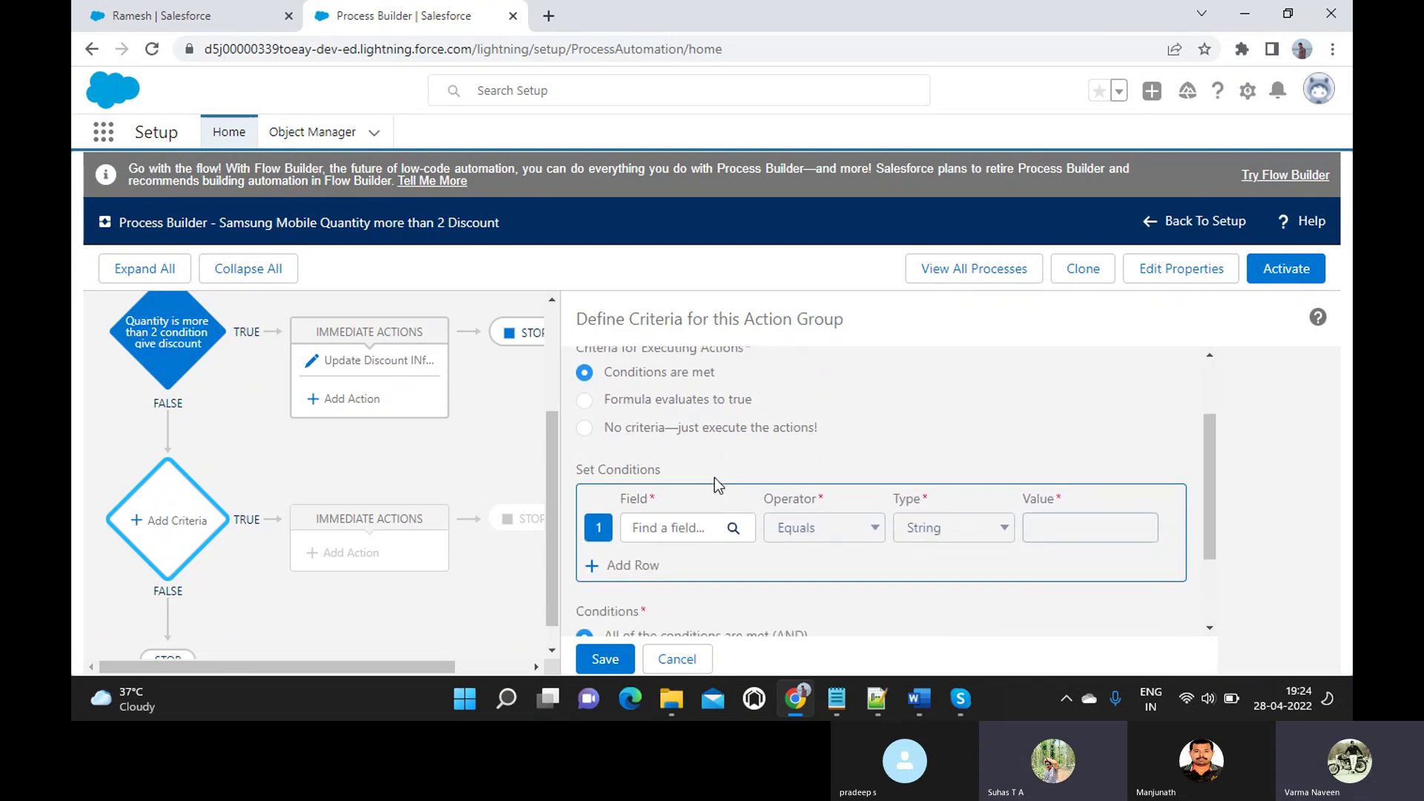
left_click(681, 526)
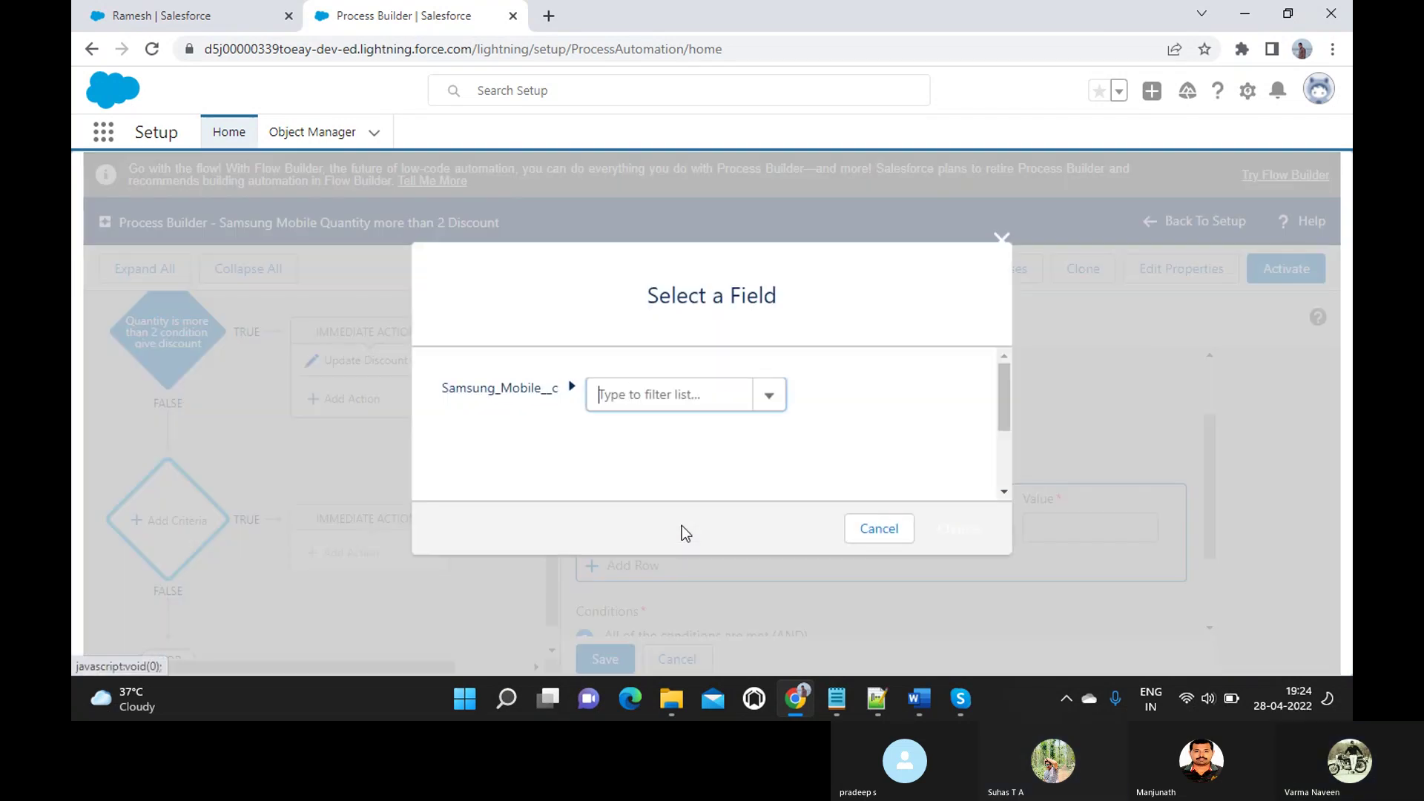
left_click(695, 394)
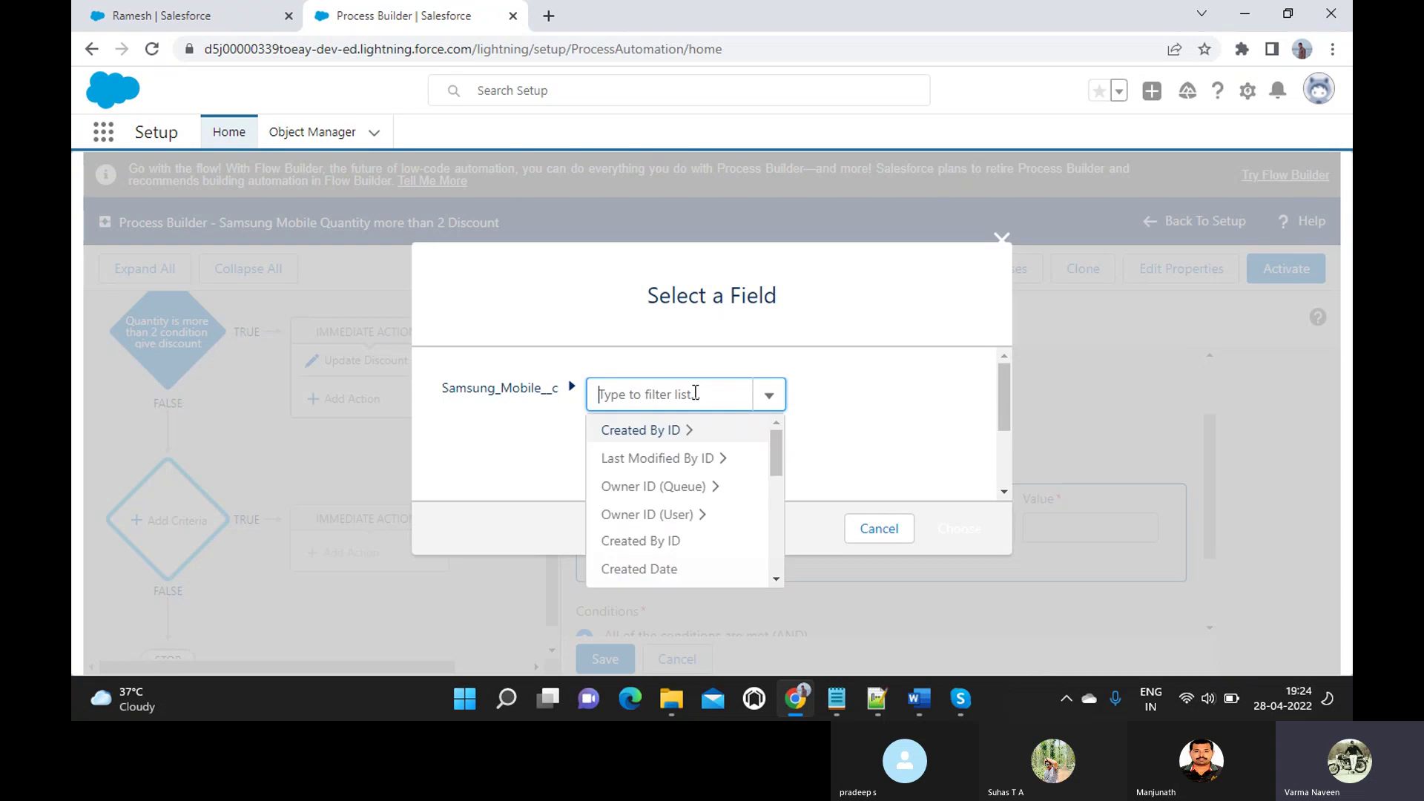
type("Quan")
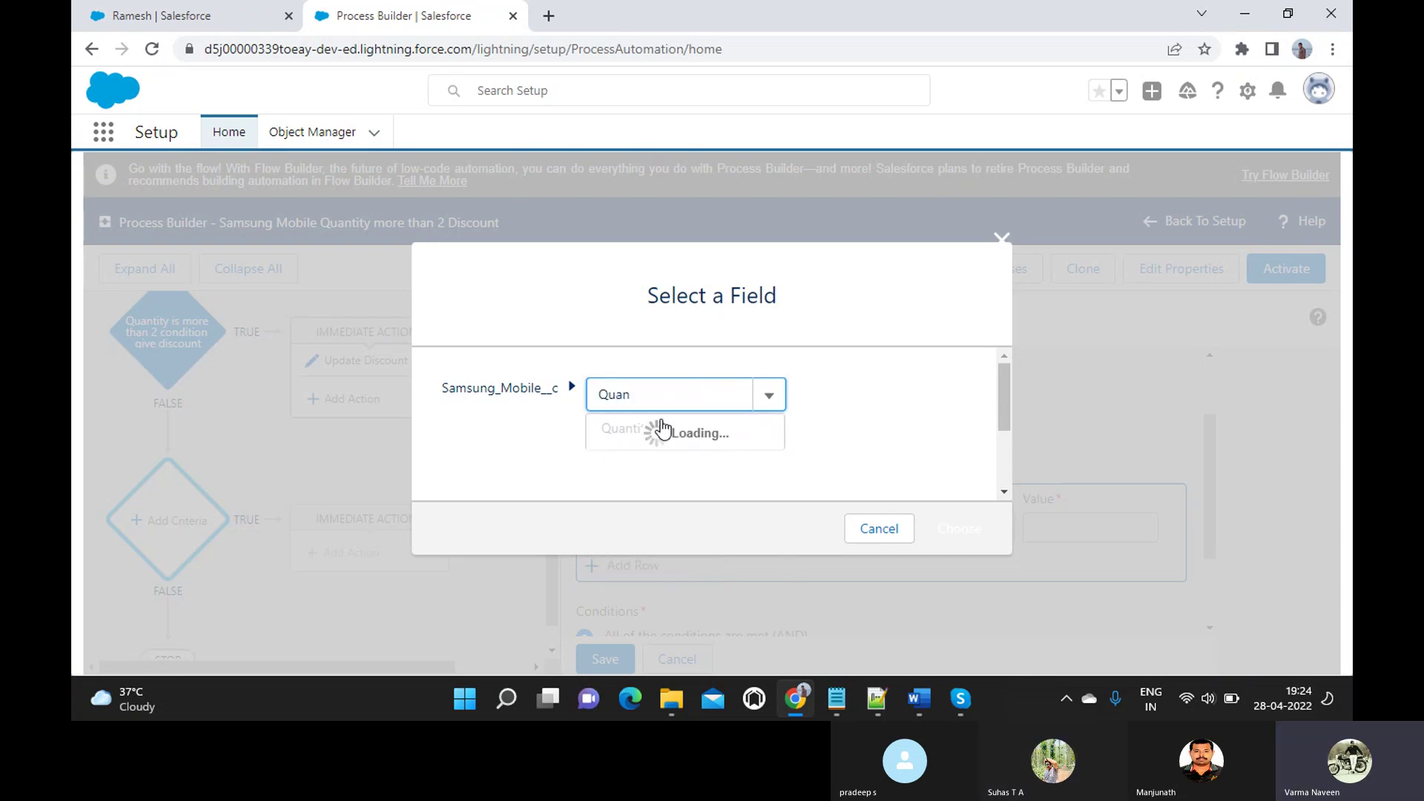
left_click(646, 433)
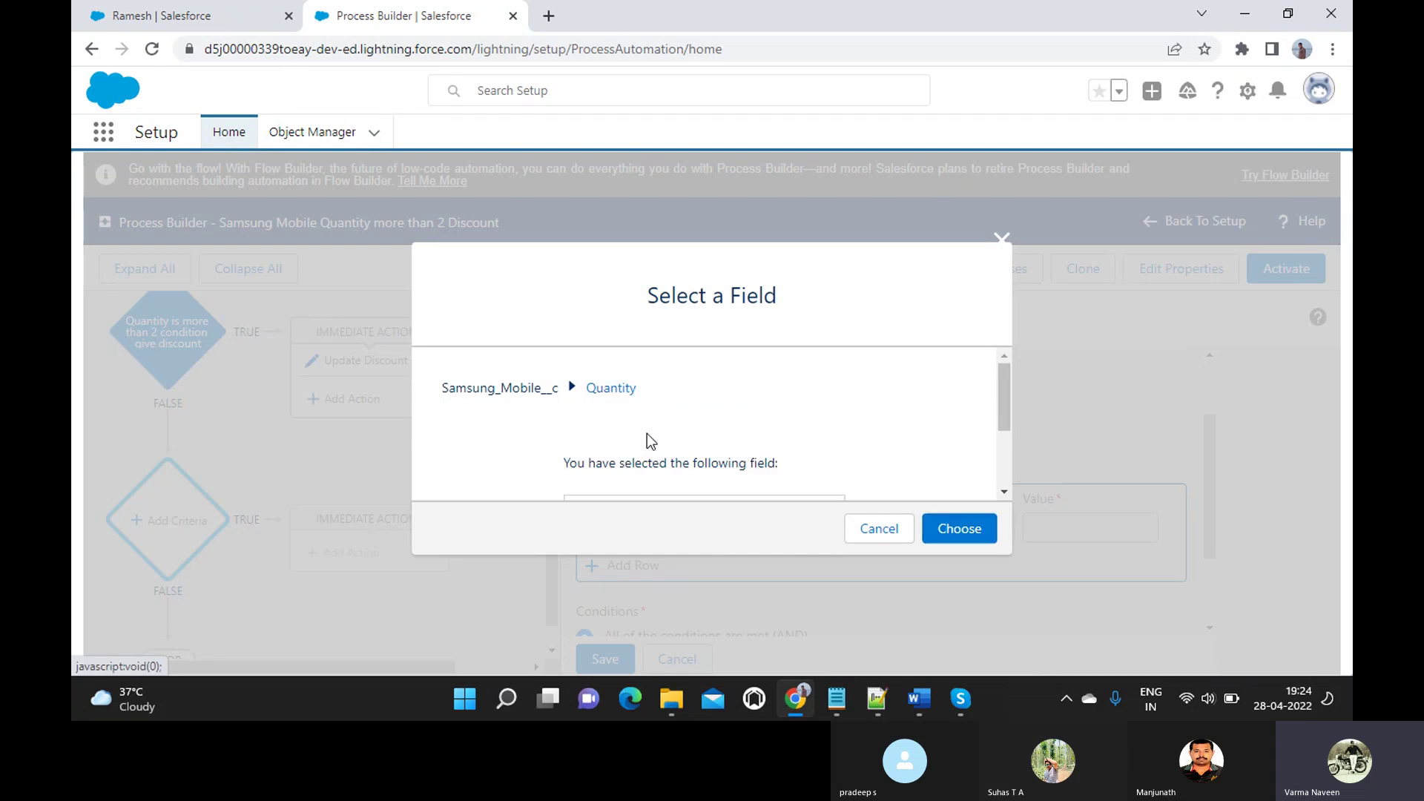
left_click(943, 537)
- Set the Quantity condition to Greater than the number 2 and save the criteria
left_click(875, 532)
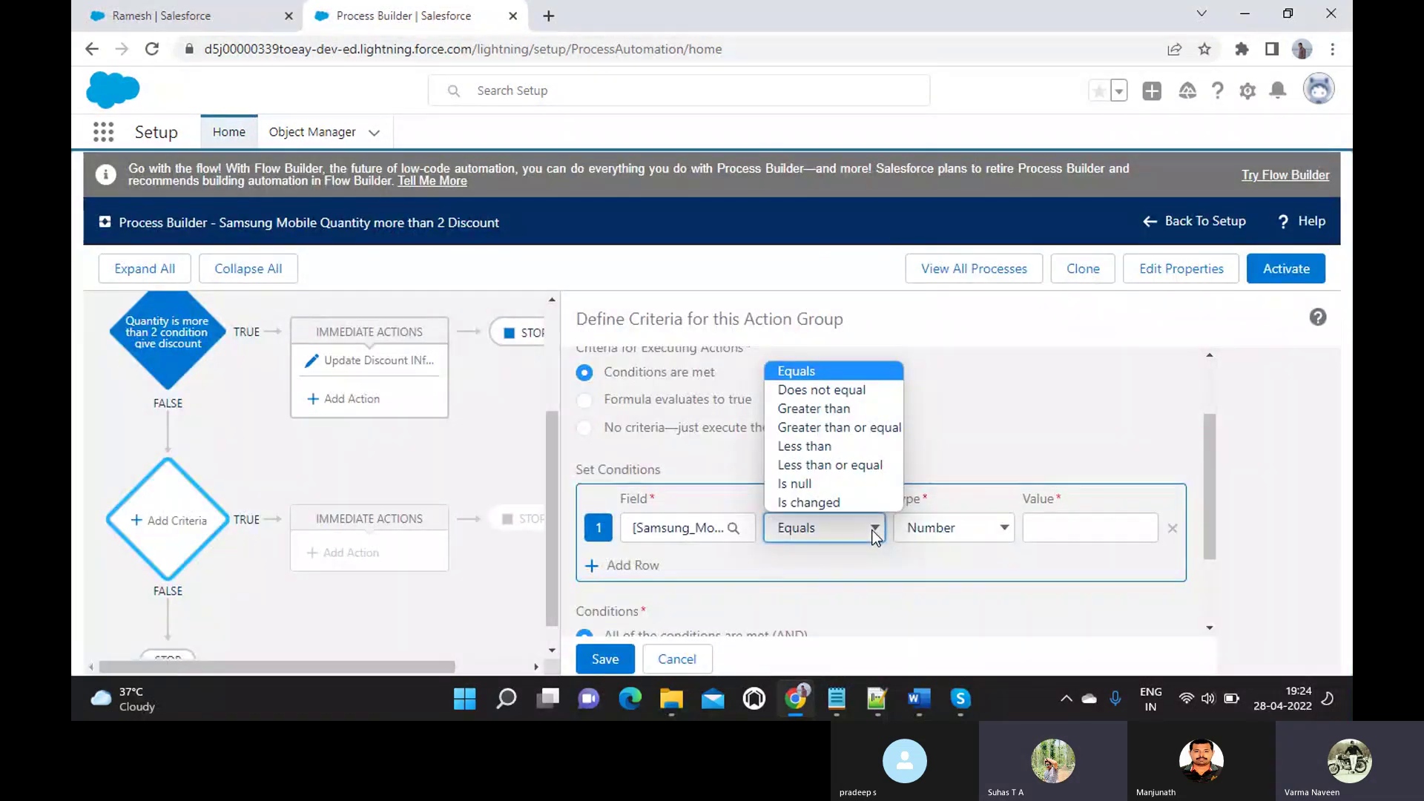
left_click(845, 408)
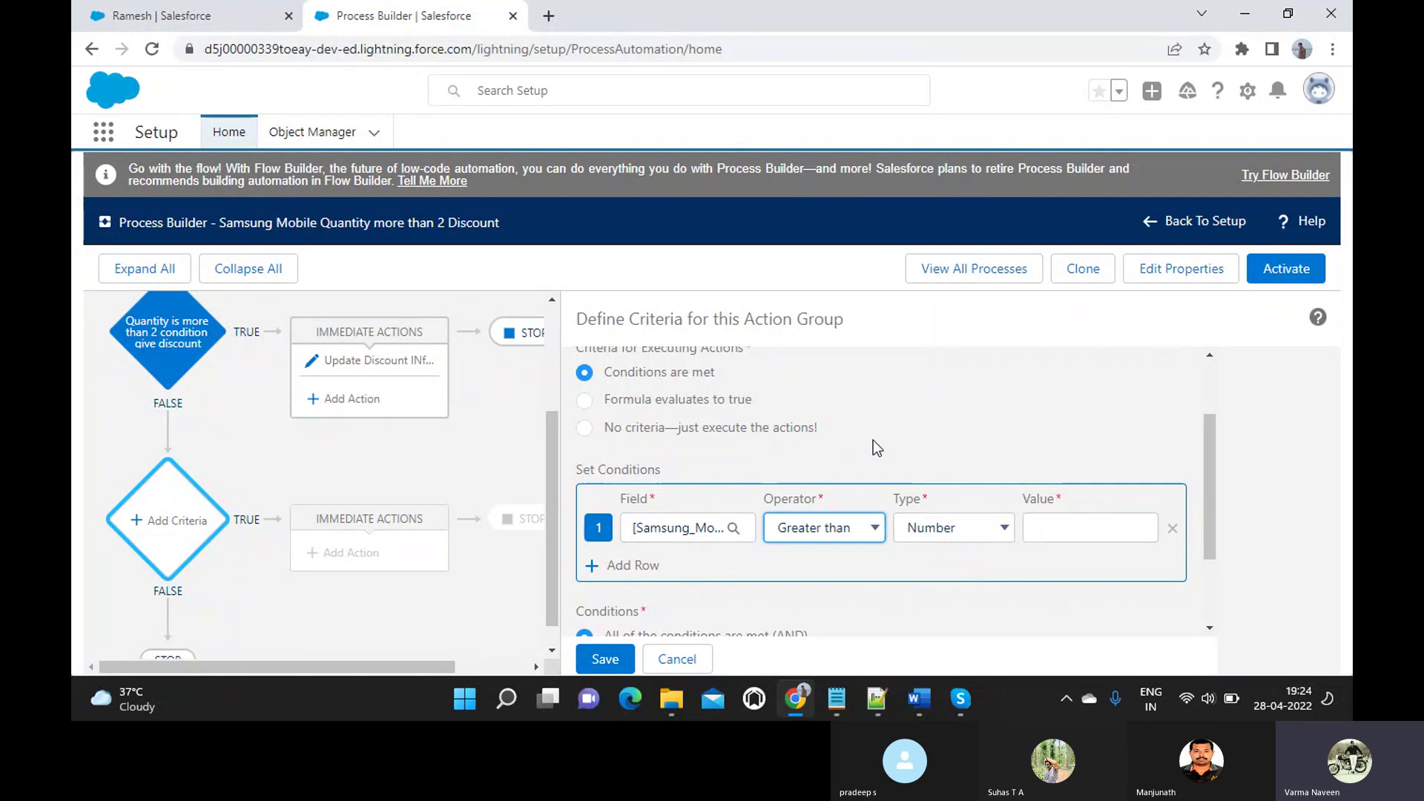
left_click(1074, 523)
type("2")
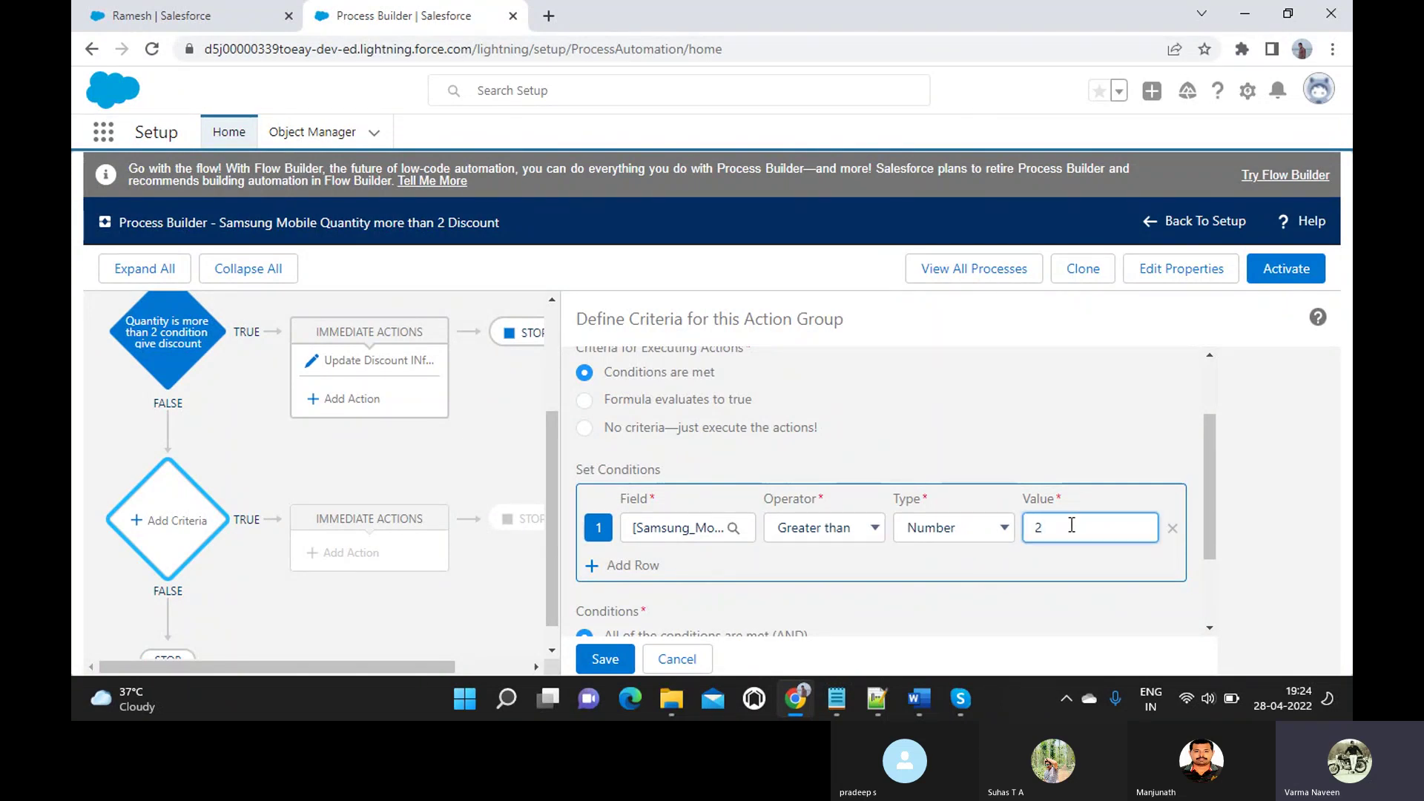
scroll(999, 565, "down", 1)
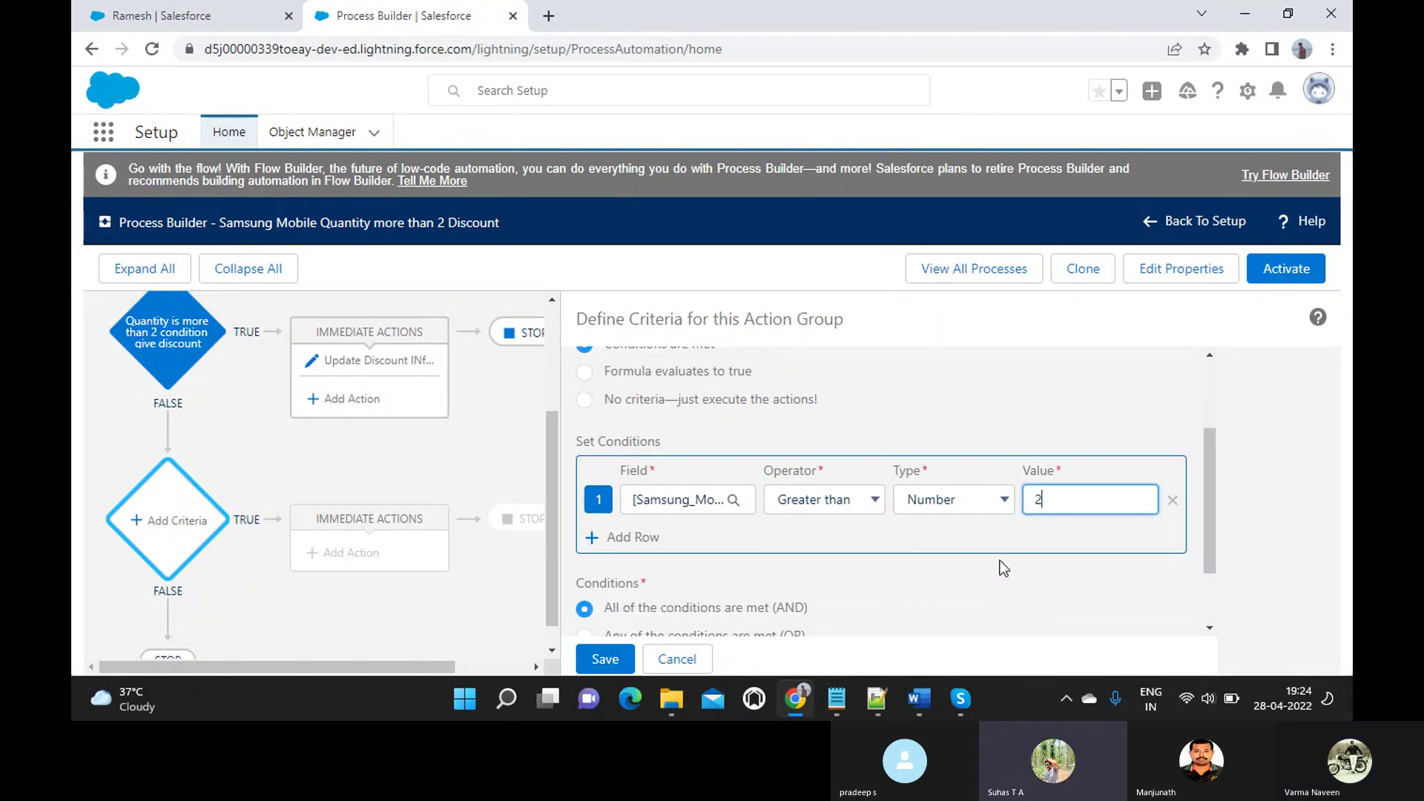
left_click(899, 541)
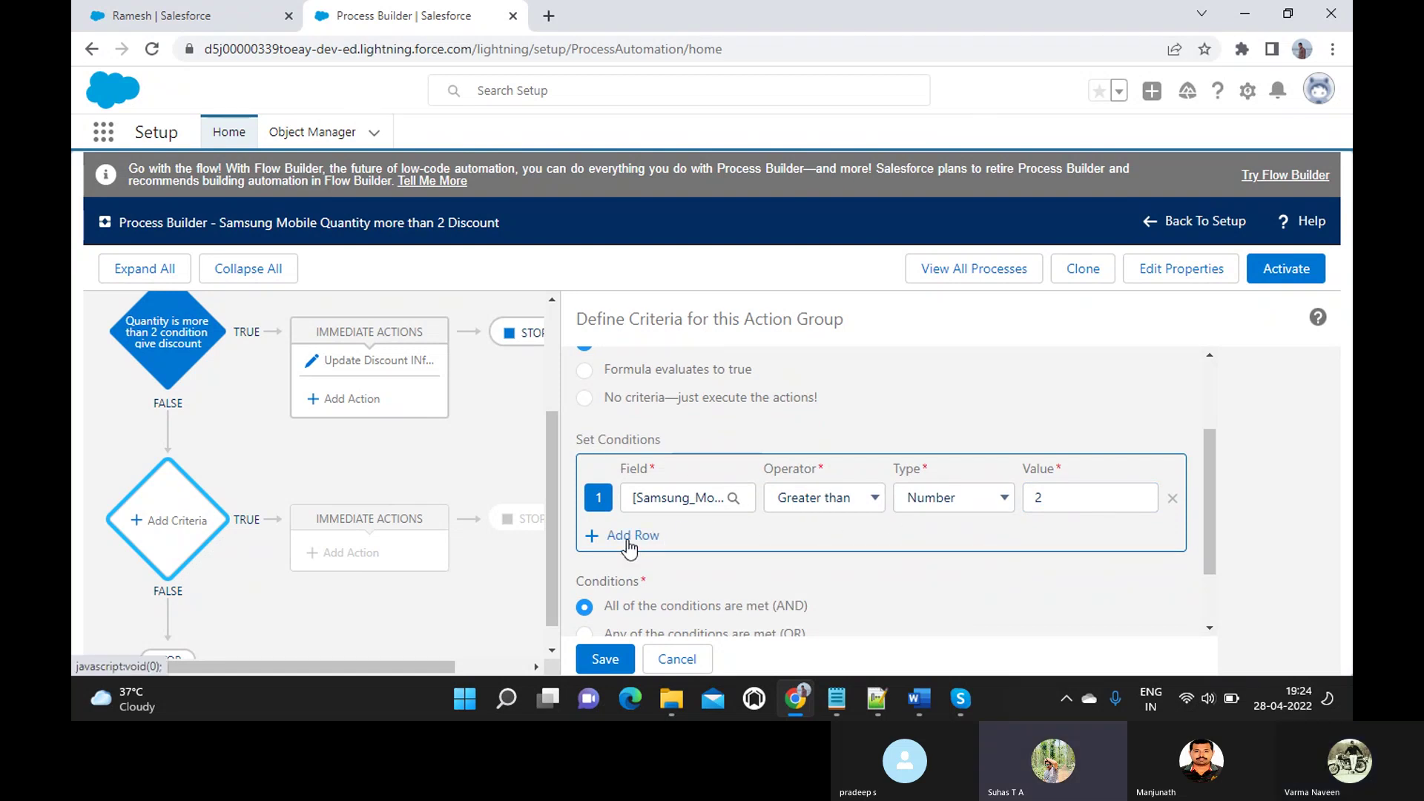
left_click(1052, 497)
scroll(1051, 497, "down", 1)
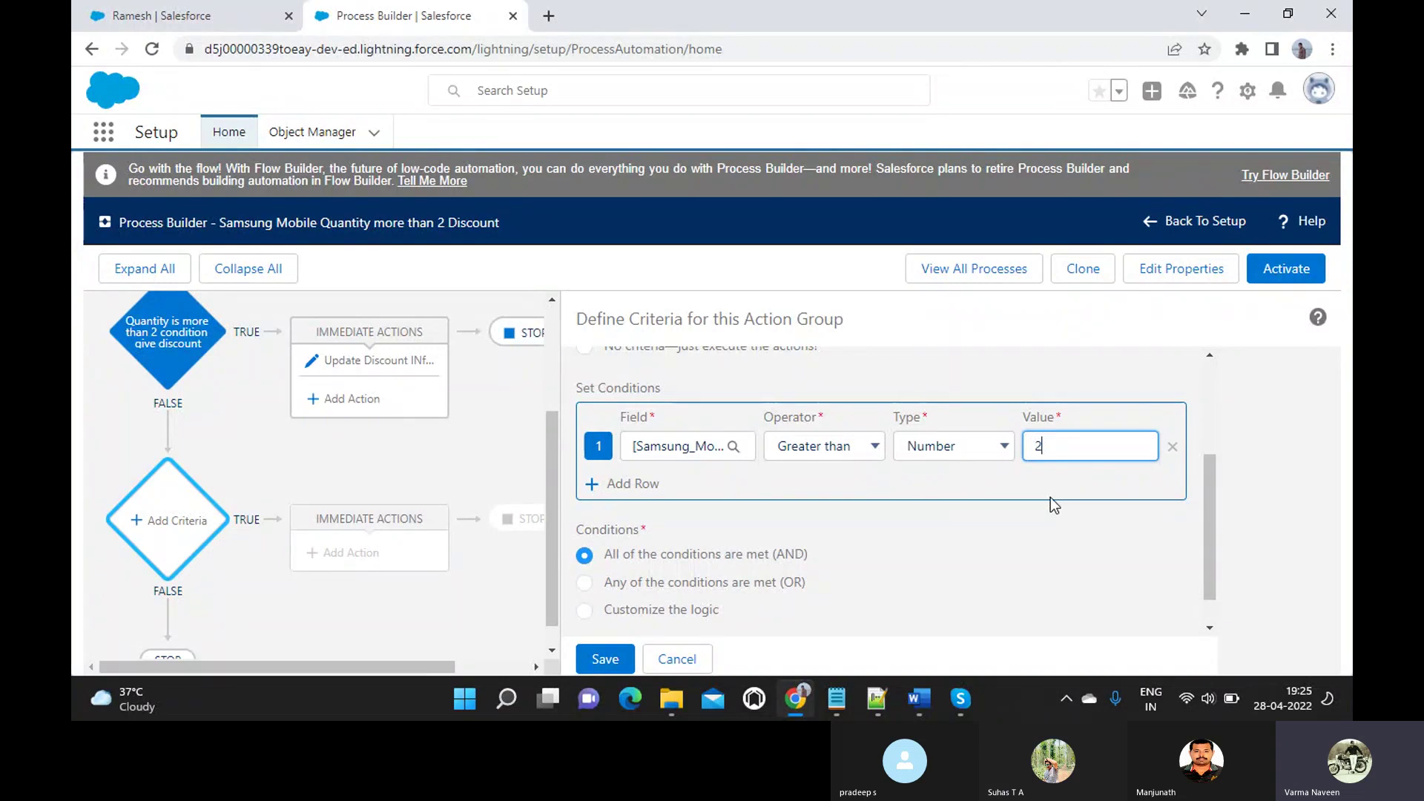
scroll(1050, 499, "down", 1)
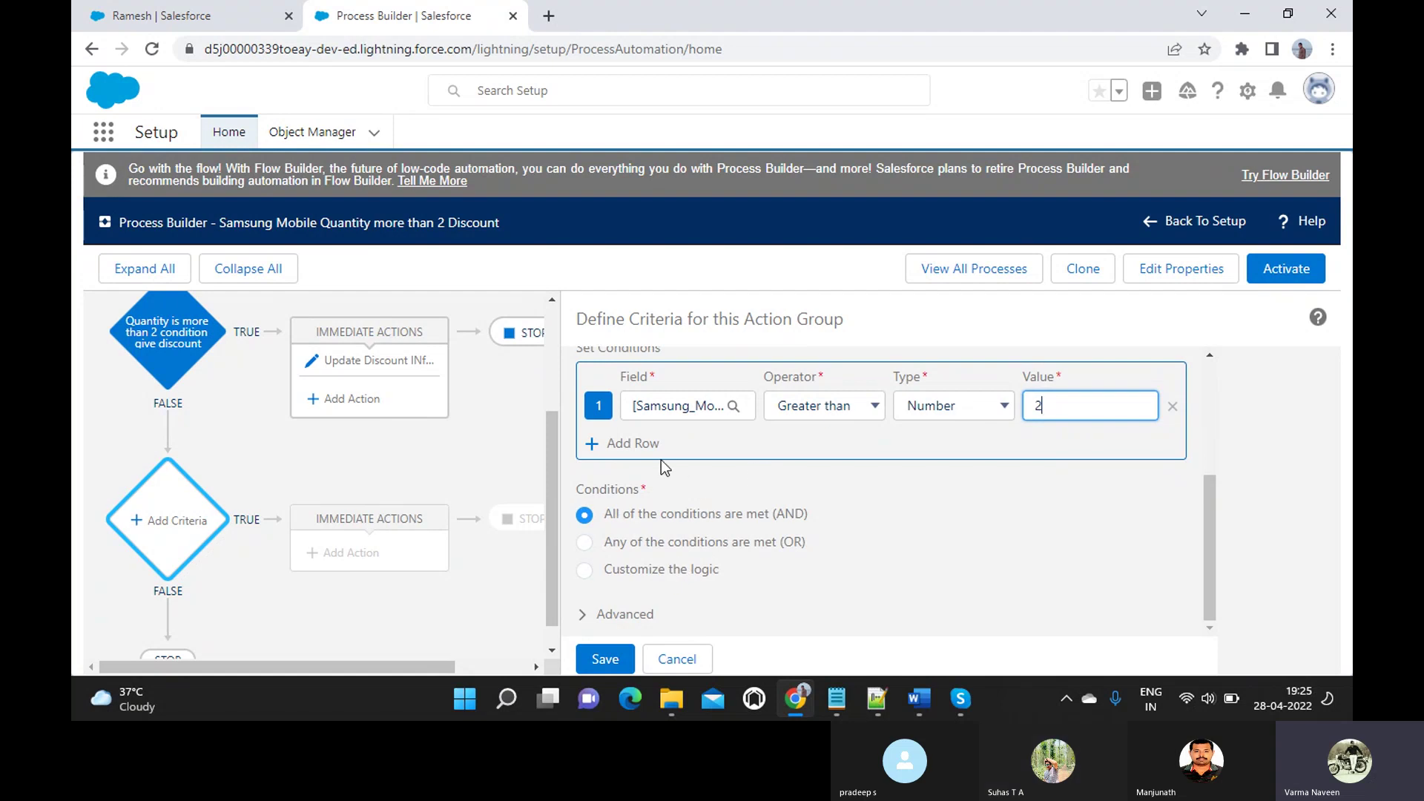
left_click(606, 661)
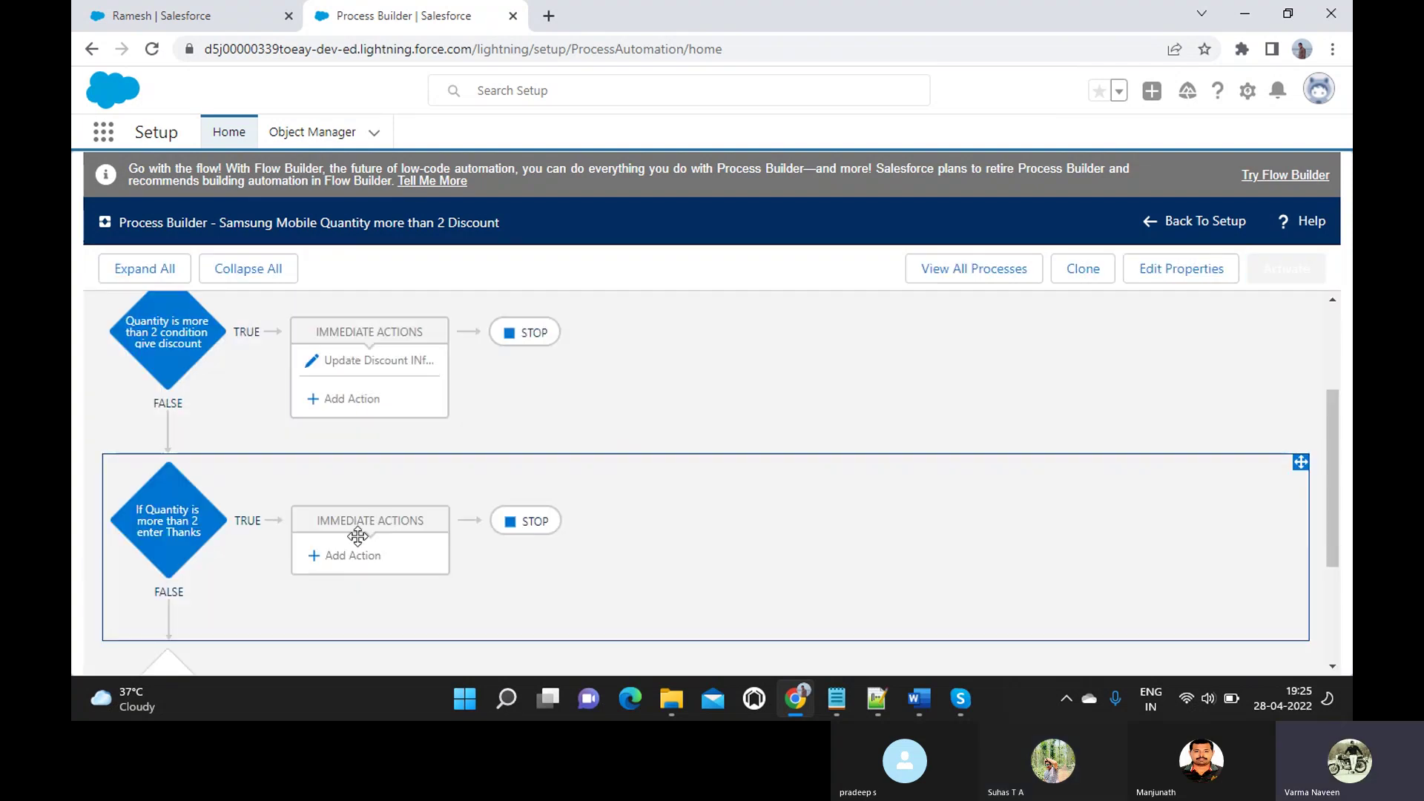
- Add an Update Records immediate action under the Thanks criteria, named "Update Thanks message when Quantithy is more than 2"
left_click(347, 561)
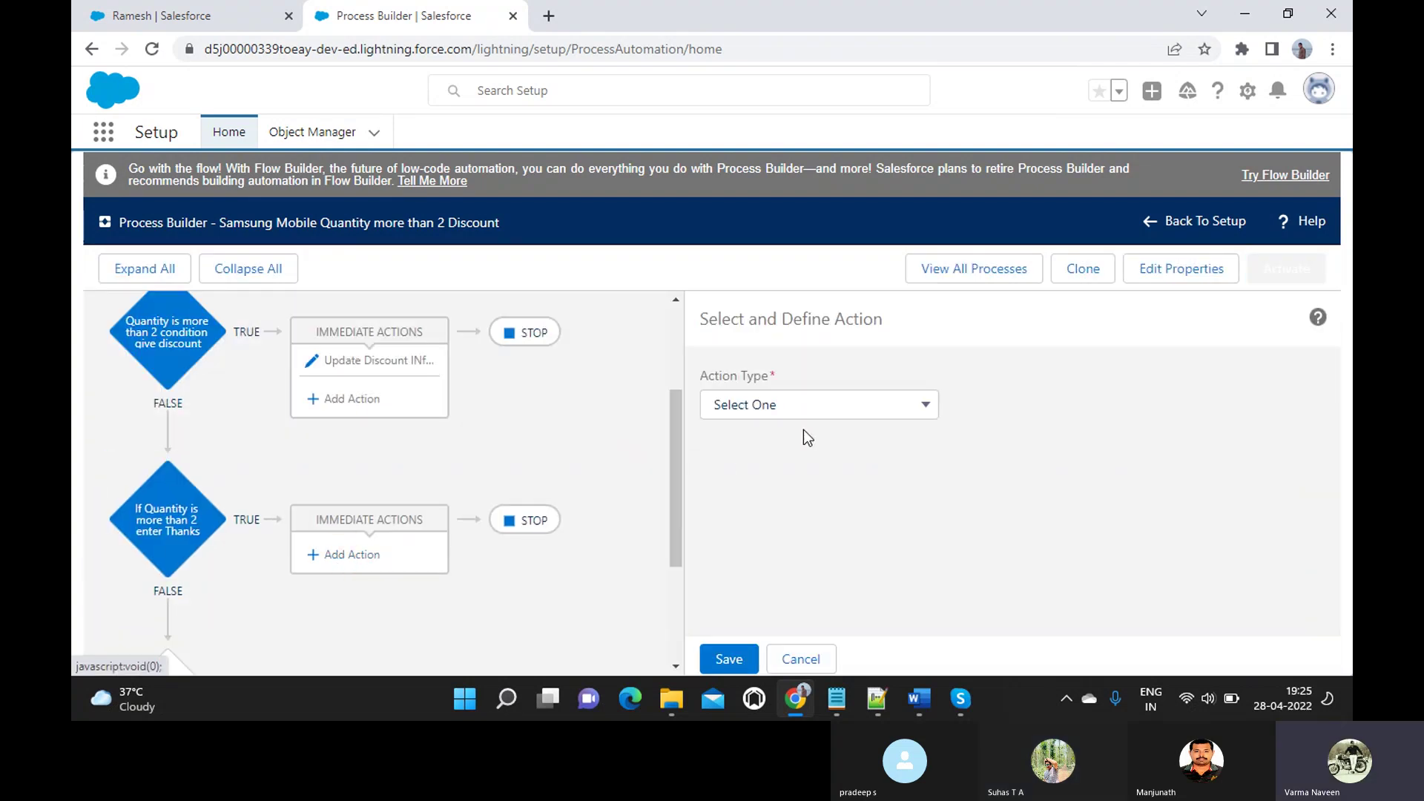
left_click(830, 411)
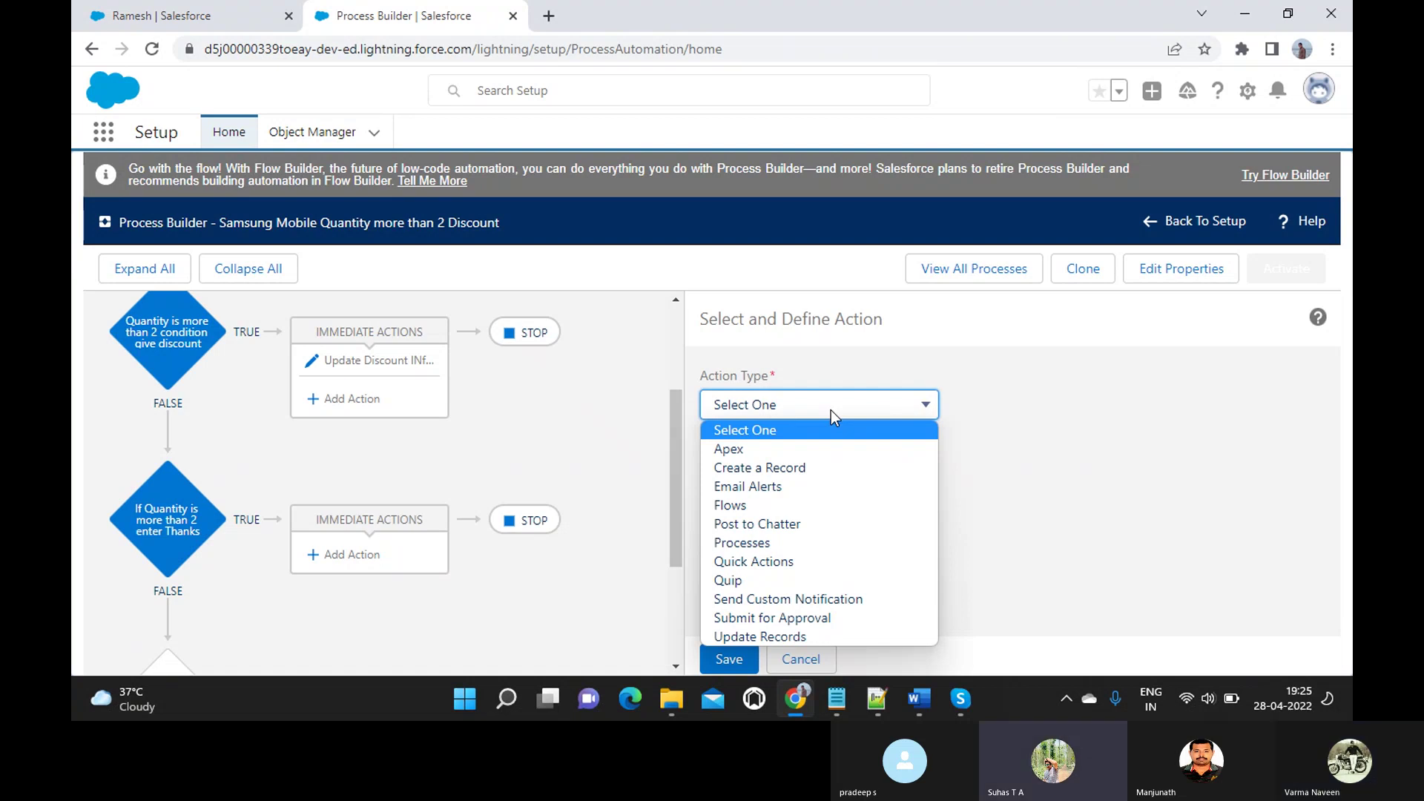
left_click(746, 639)
left_click(801, 483)
type("Updat")
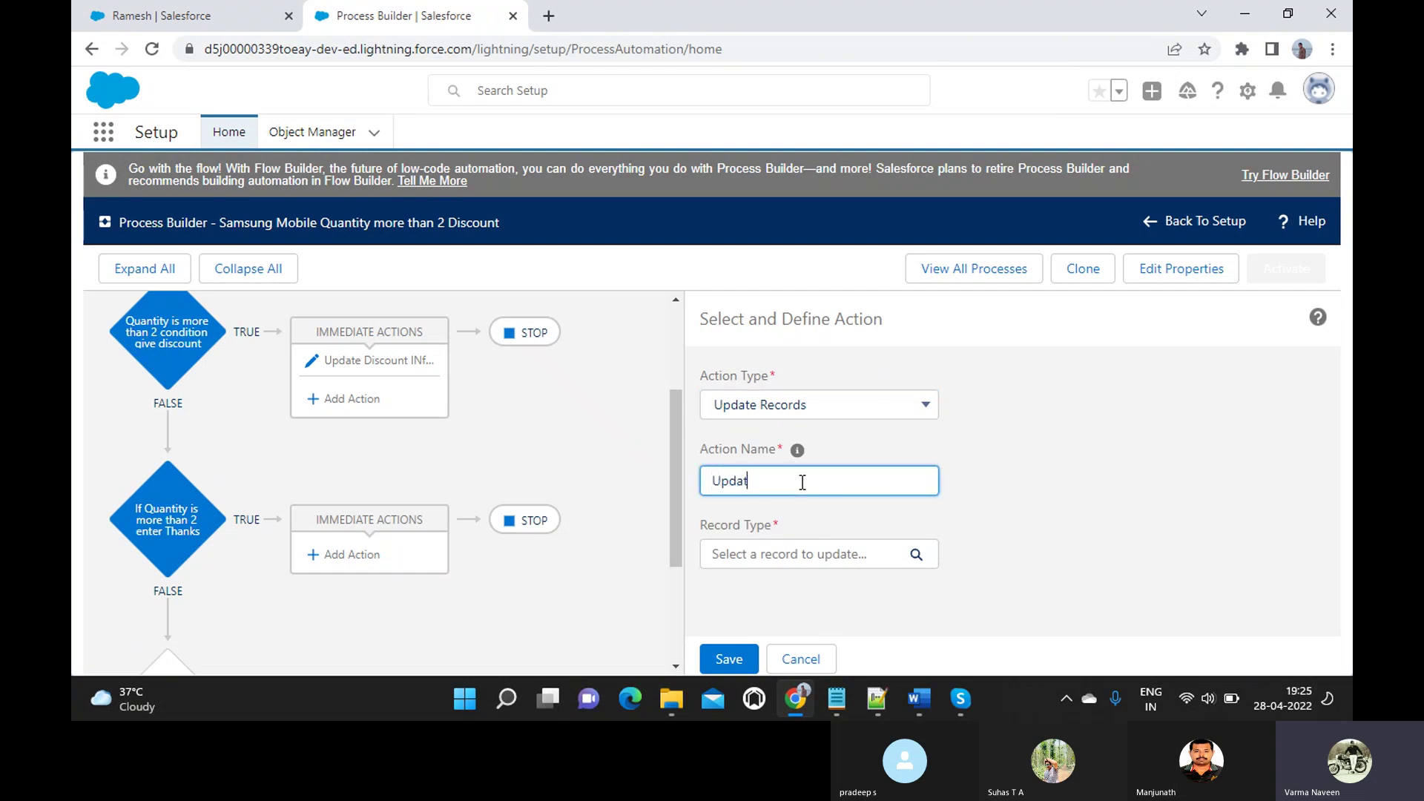
type("e Thanks message when Quantithy ")
type("is more than 2")
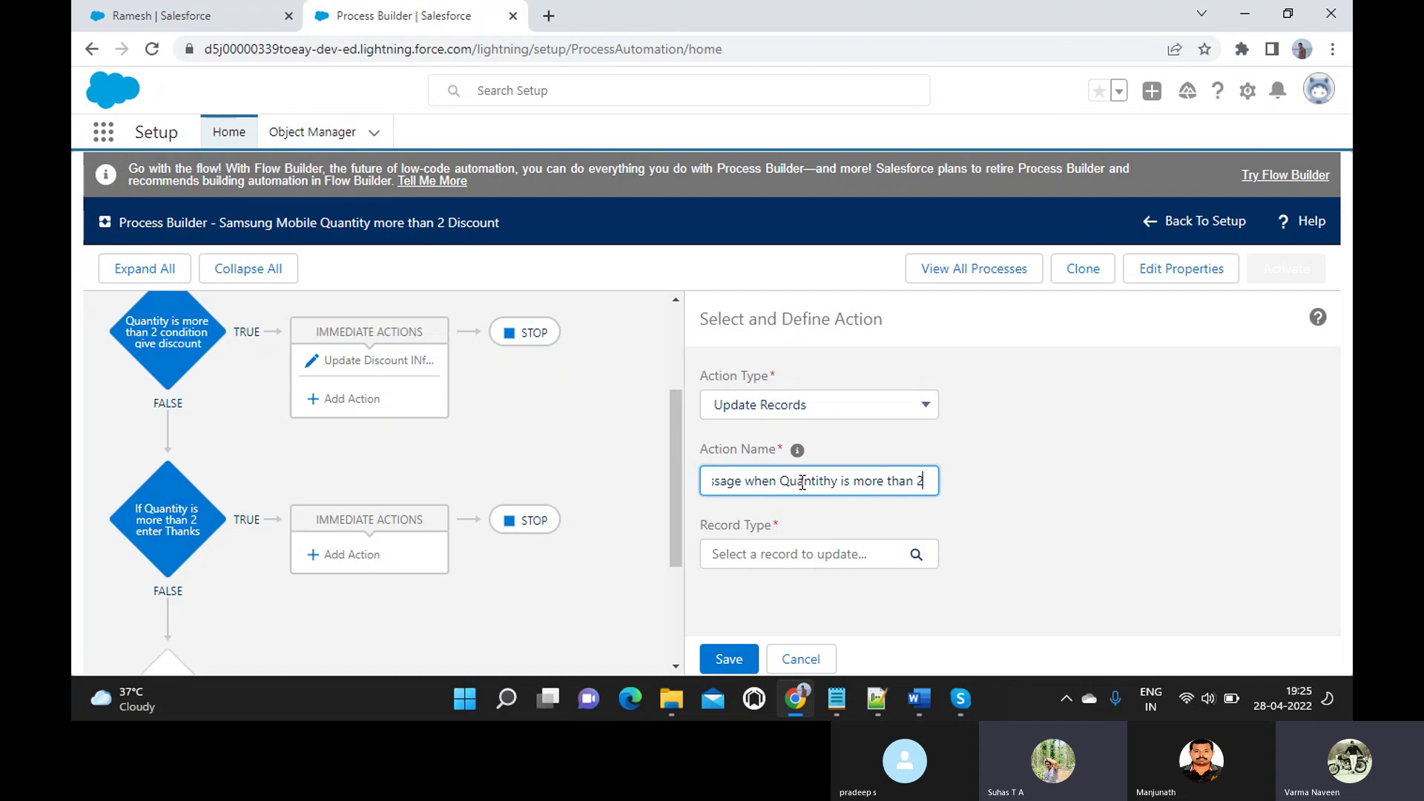
key("Delete")
- Set the record to update to the Samsung_Mobile__c record that started the process
left_click(780, 552)
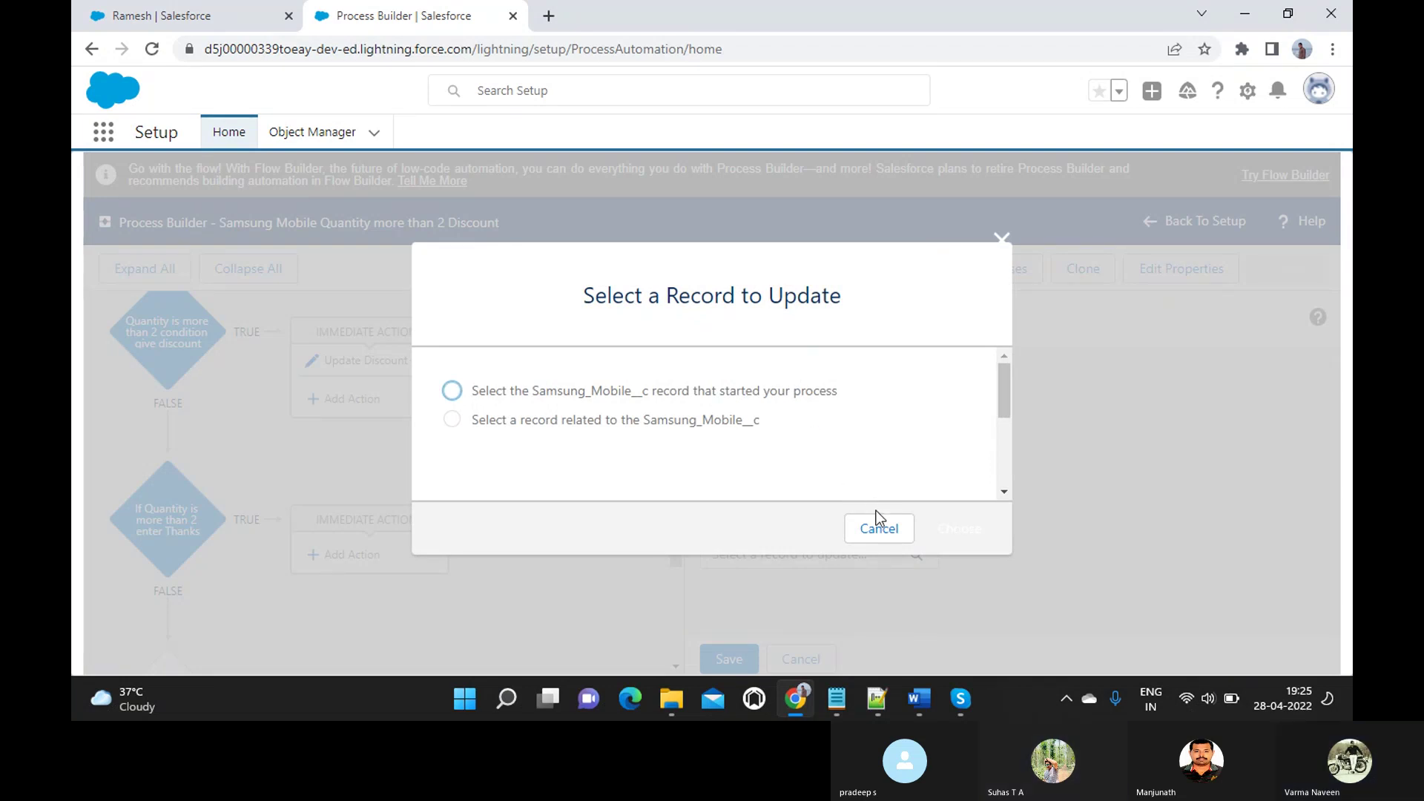
left_click(554, 397)
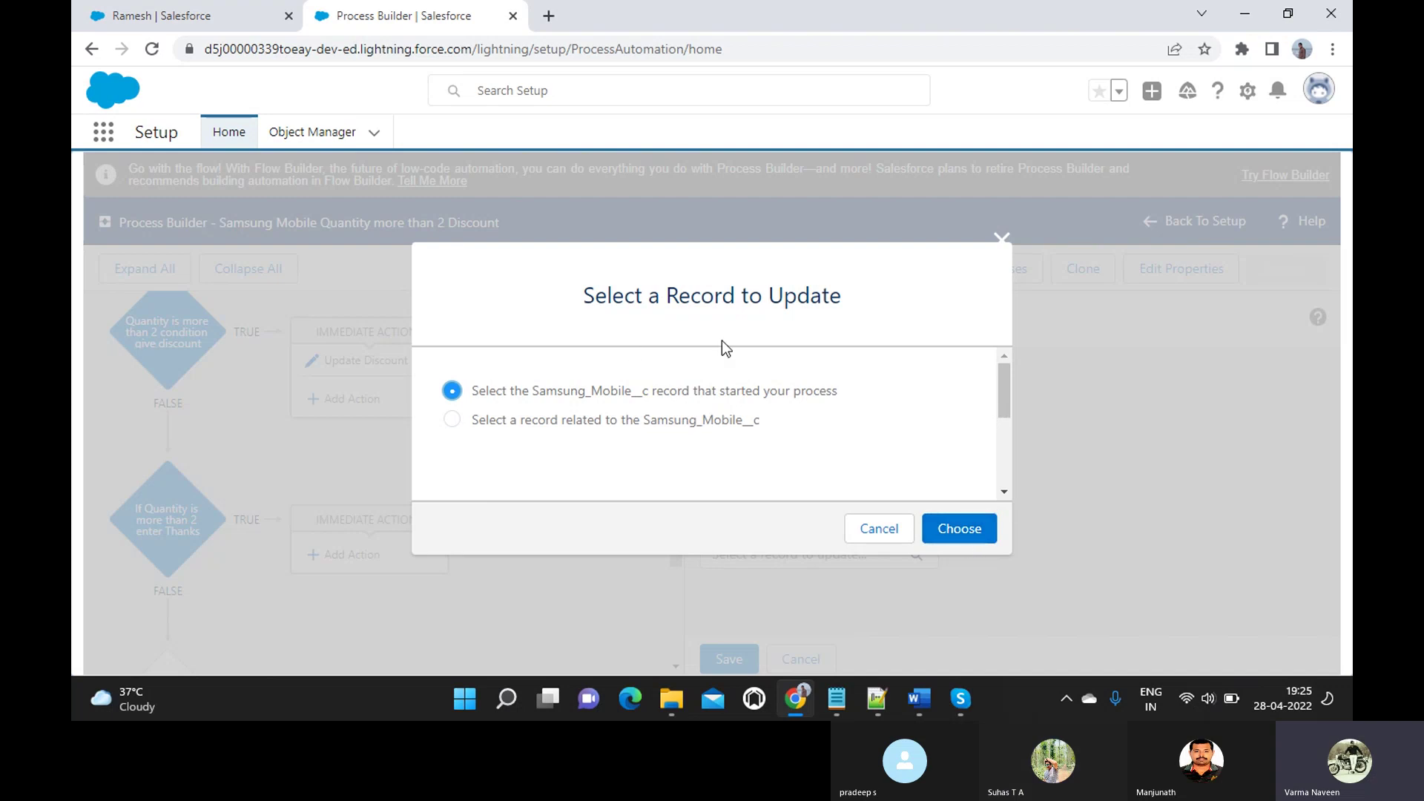
left_click(964, 533)
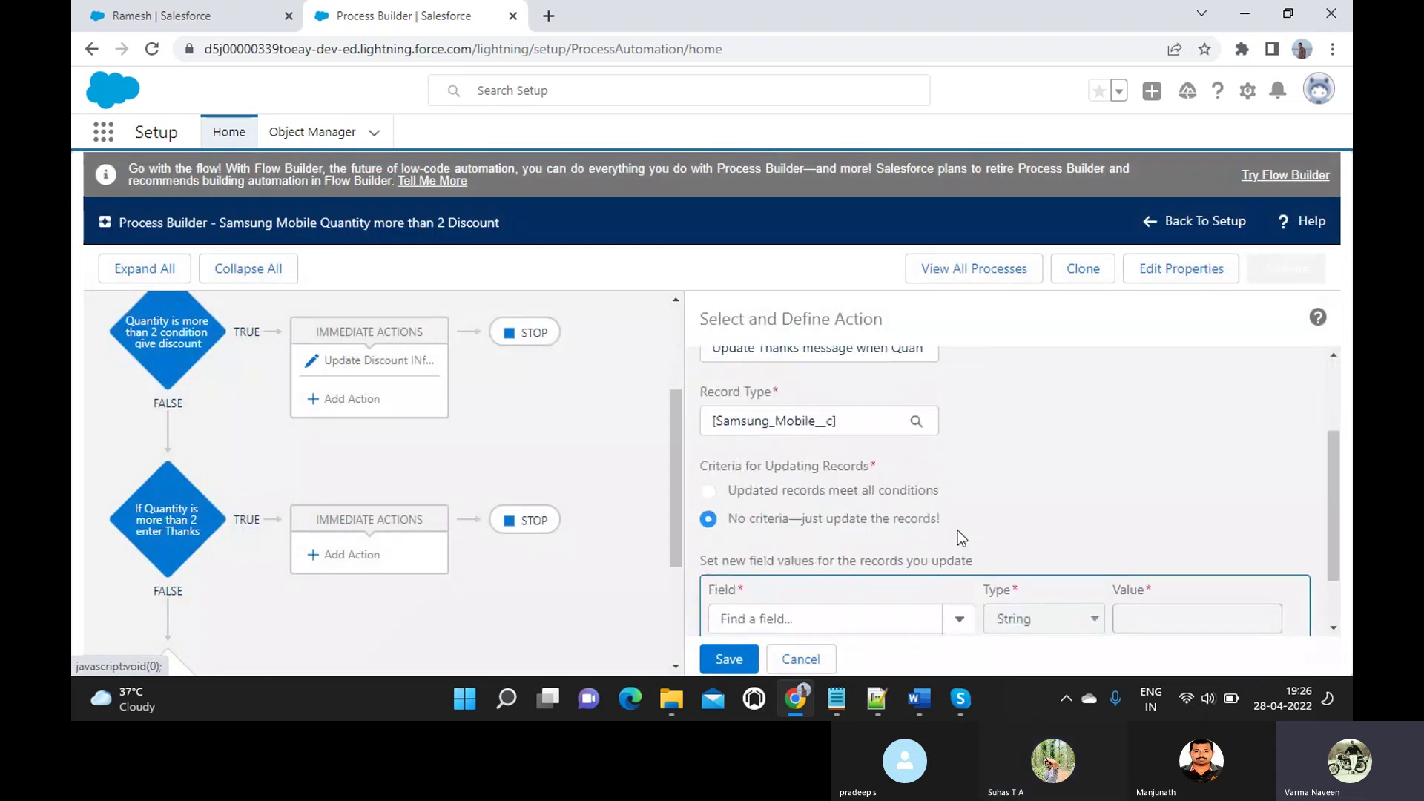
- Choose Discount Information as the field the Thanks action updates
scroll(958, 531, "down", 1)
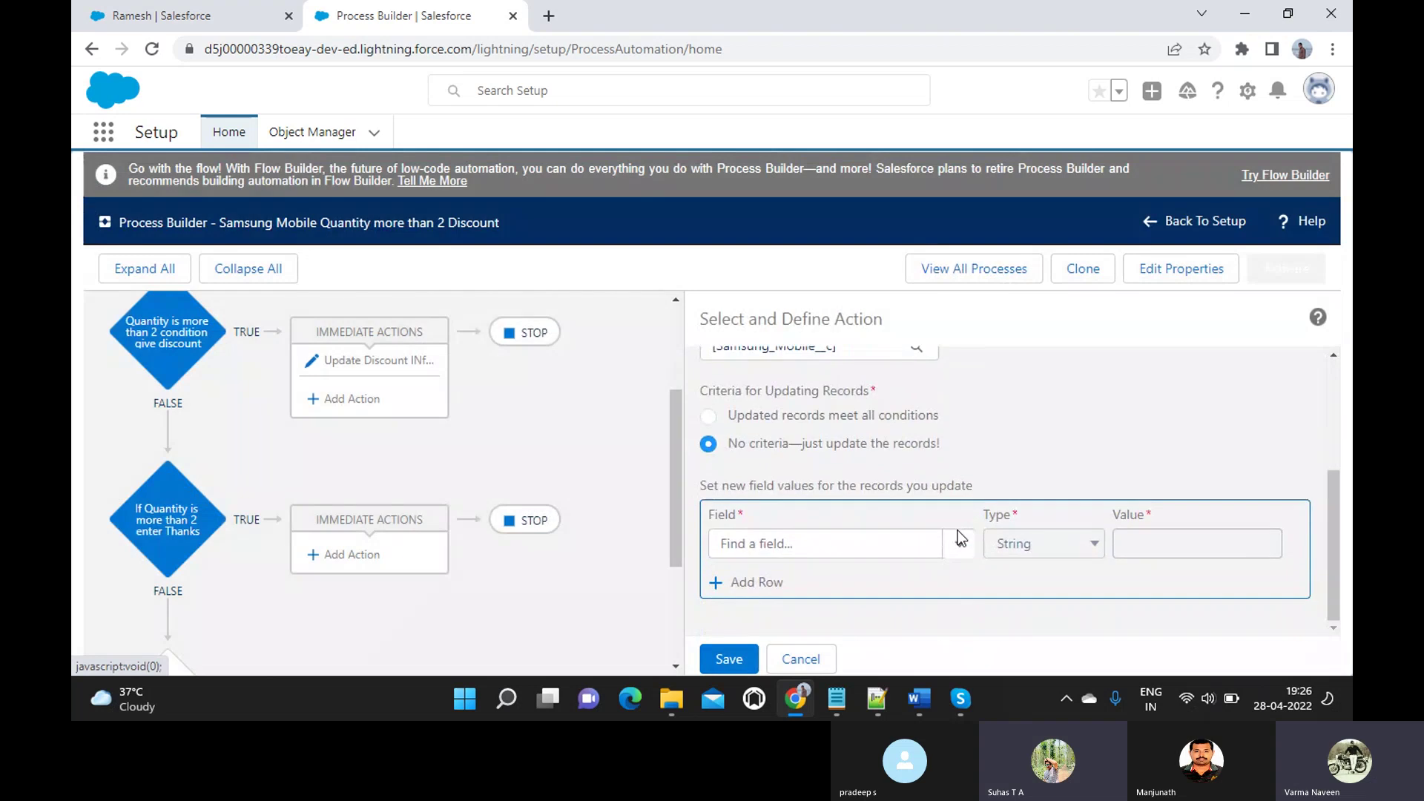
left_click(883, 542)
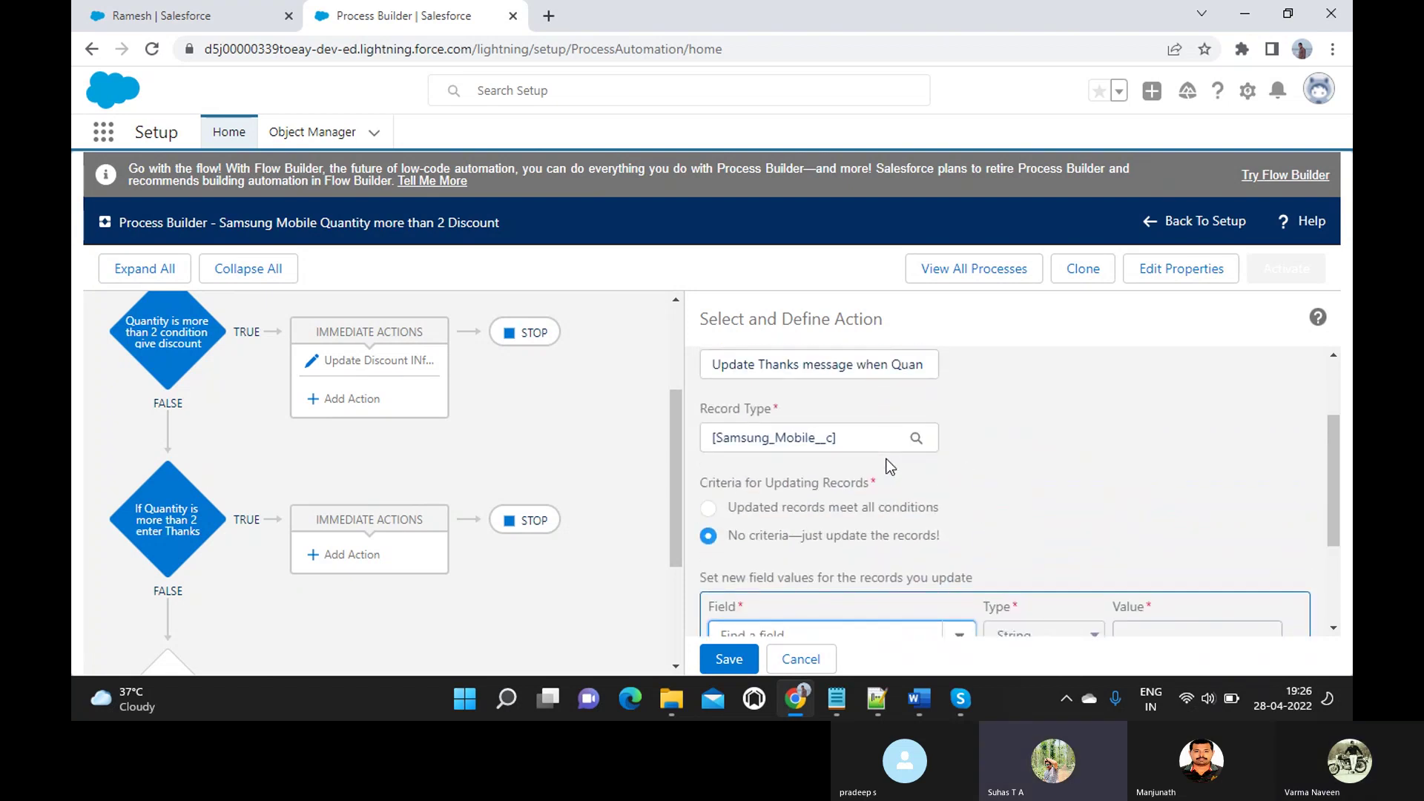
scroll(890, 466, "down", 3)
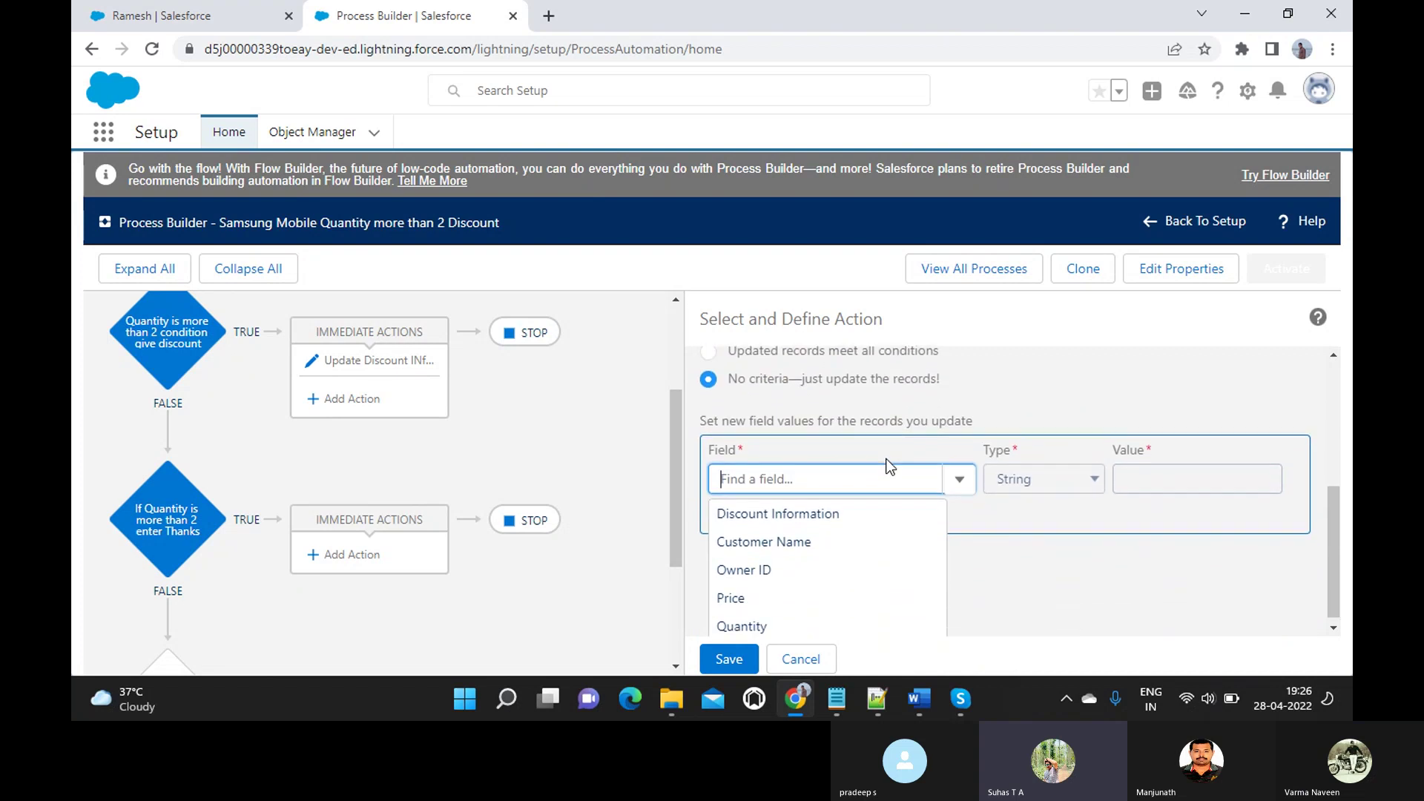
scroll(889, 466, "up", 5)
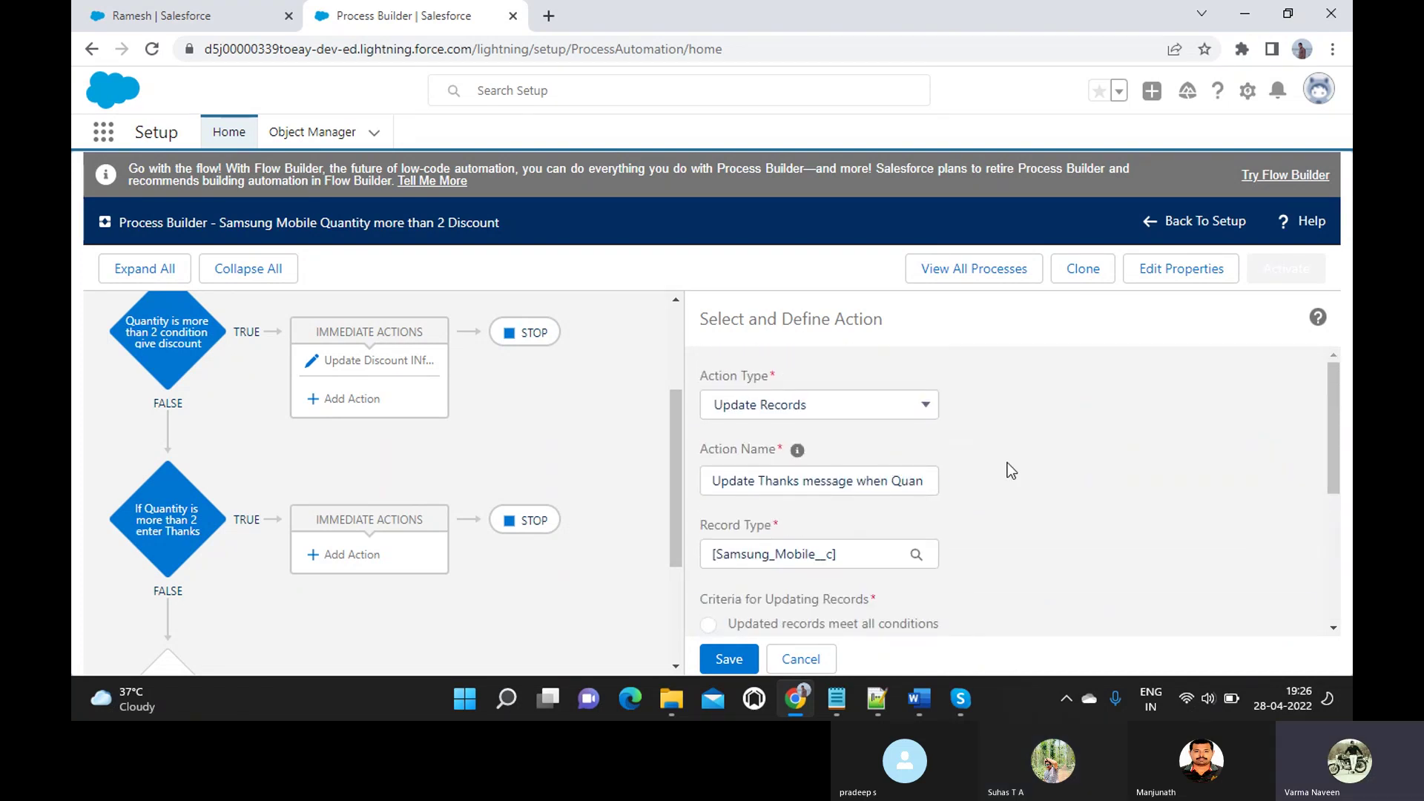
scroll(1009, 467, "down", 3)
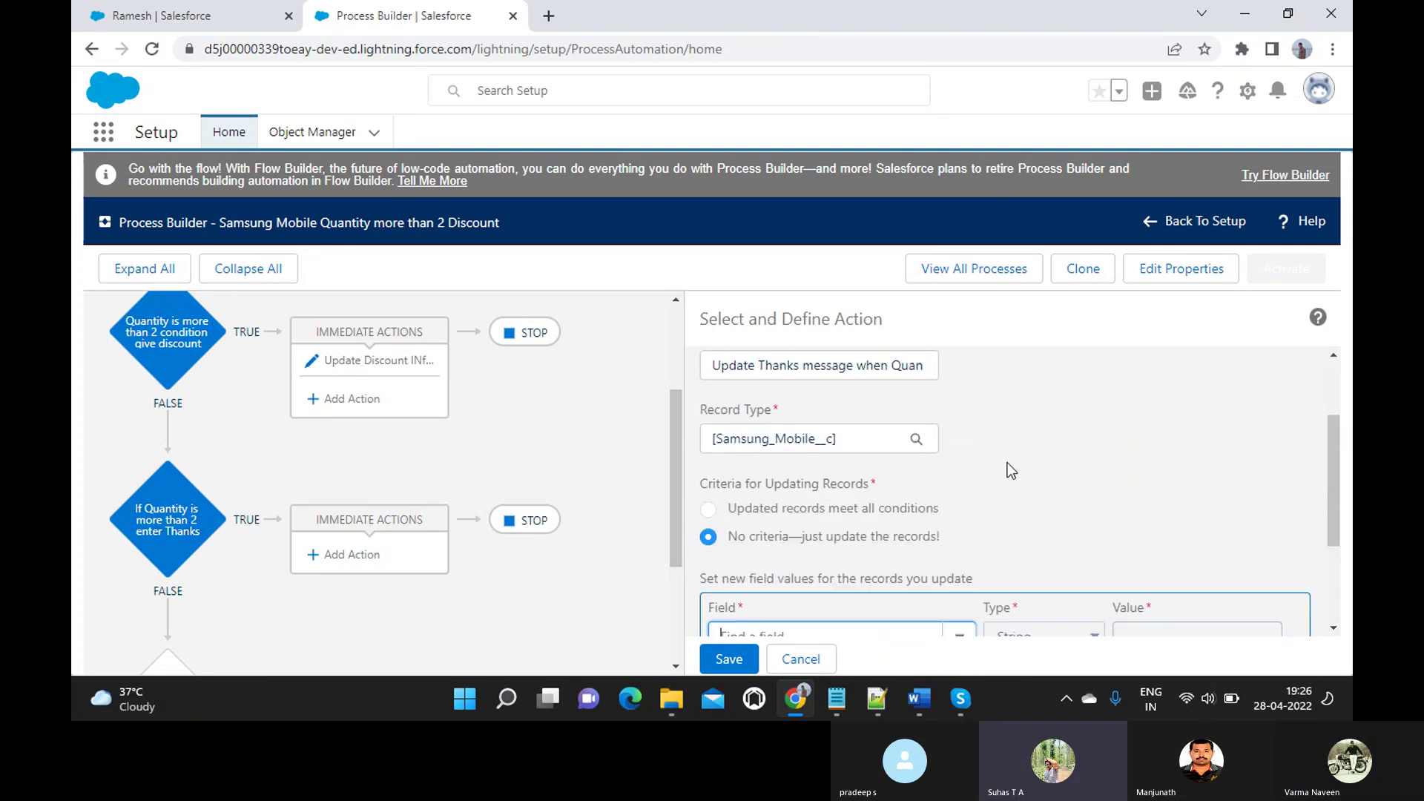
left_click(823, 599)
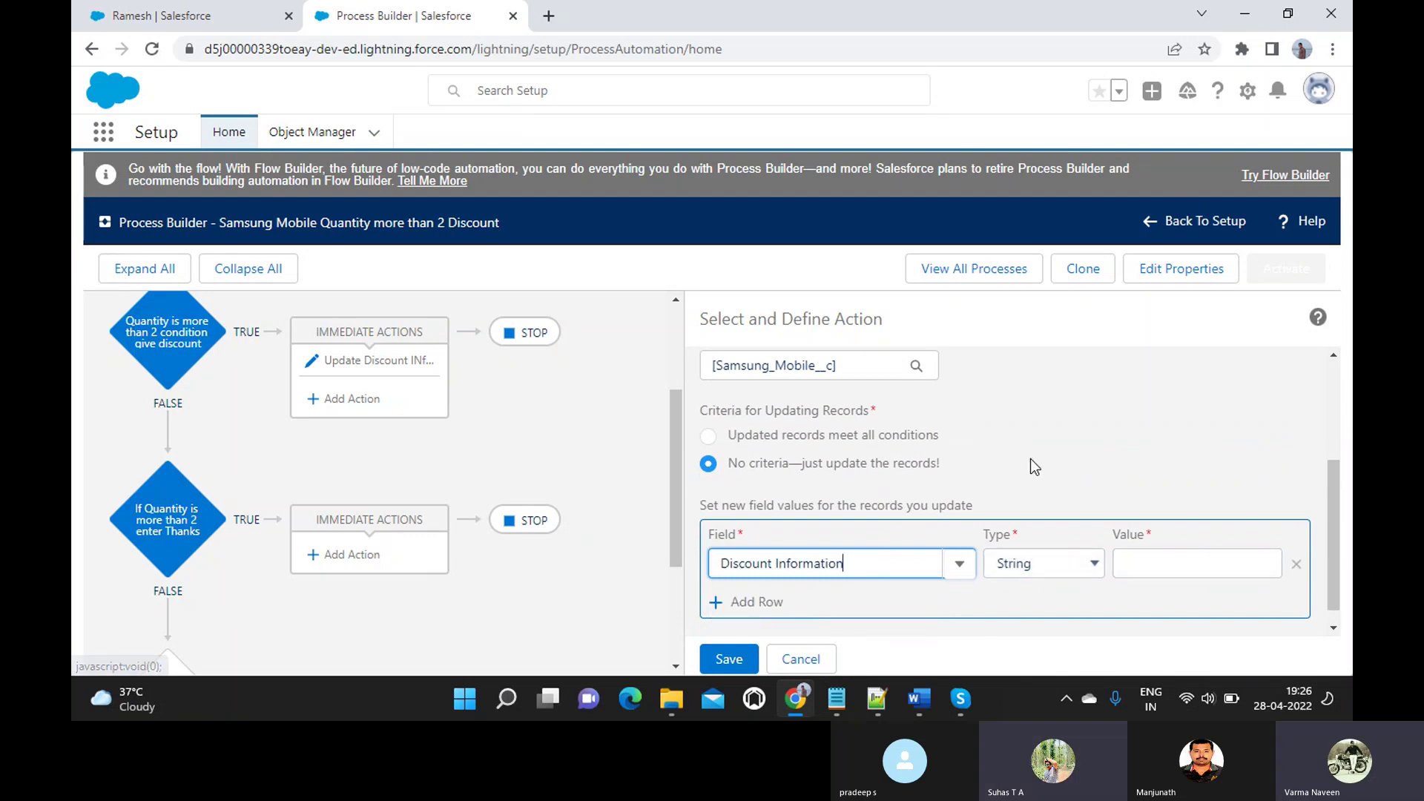
scroll(1081, 521, "down", 1)
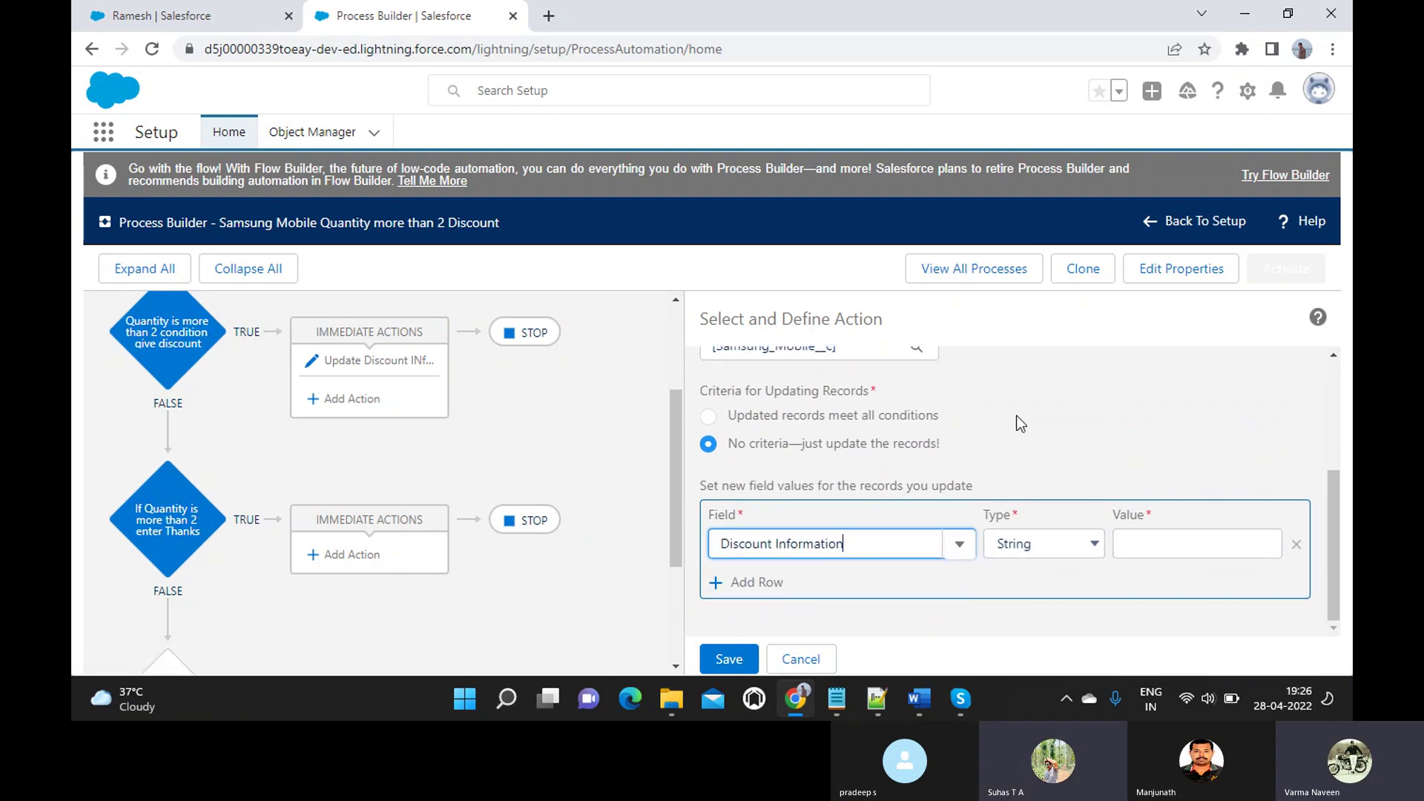
scroll(1016, 417, "up", 1)
- Switch to the Notepad requirements, copy the quoted "Thank You for Shopping" message, and return to Process Builder
mouse_move(836, 699)
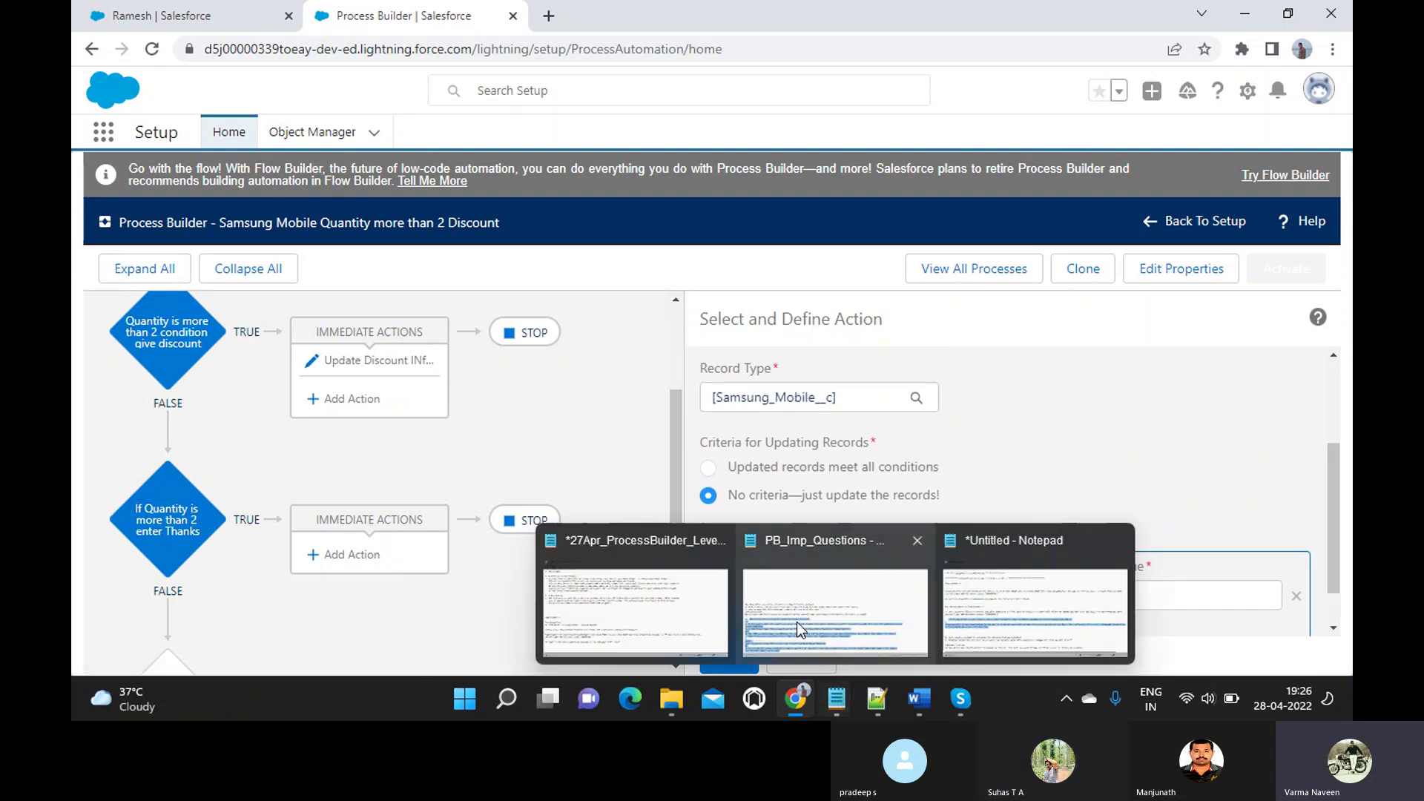
left_click(998, 589)
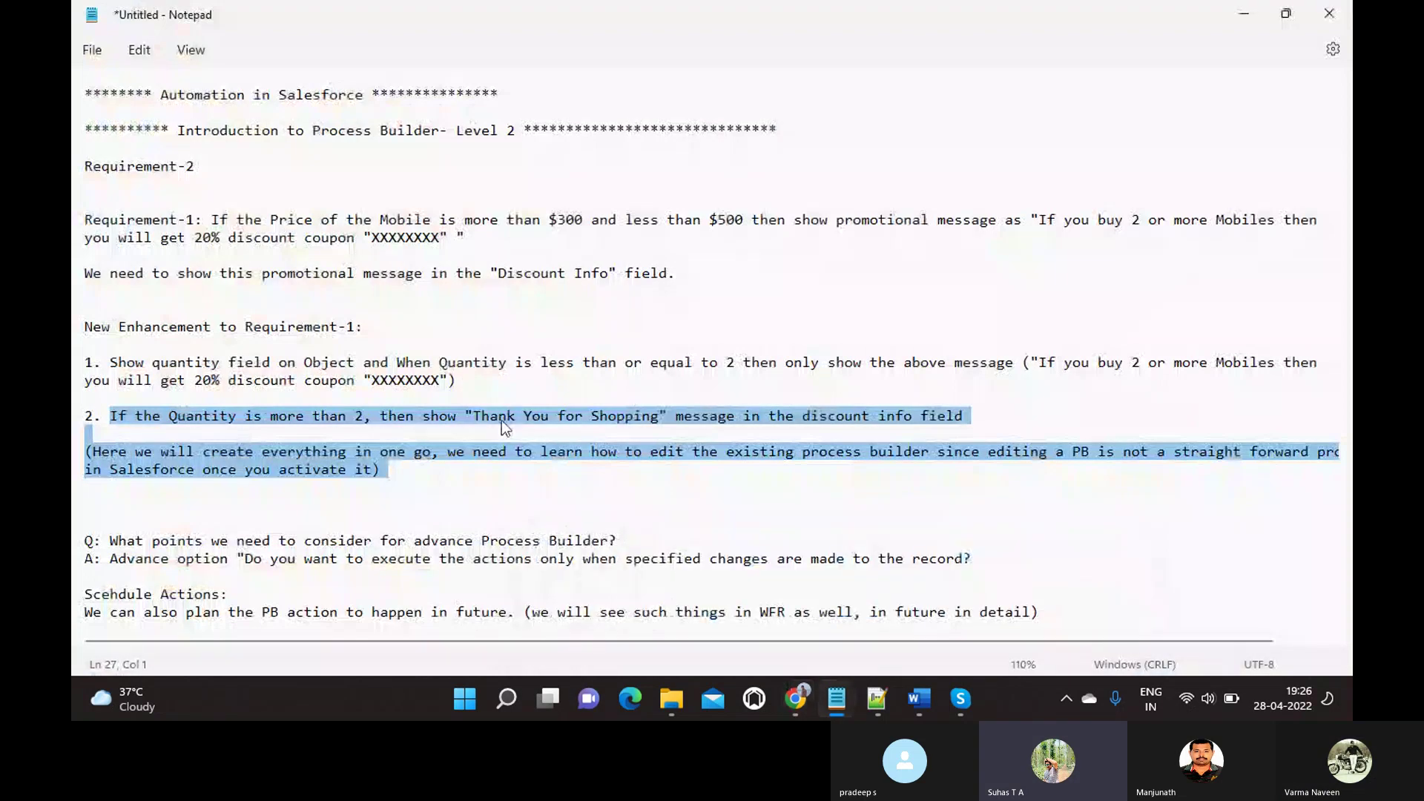
left_click(464, 414)
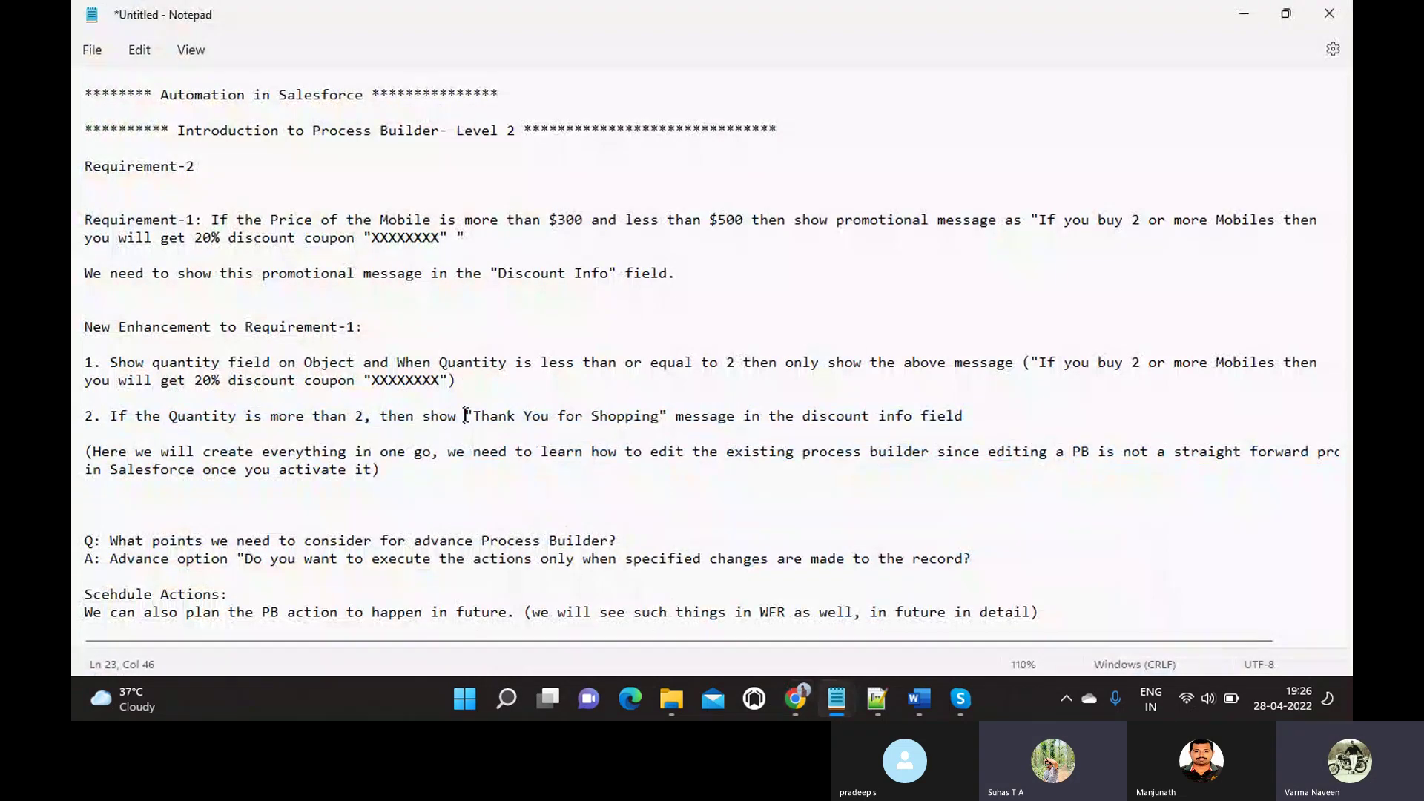
left_click(670, 414, "shift")
key("ctrl+c")
key("alt+Tab")
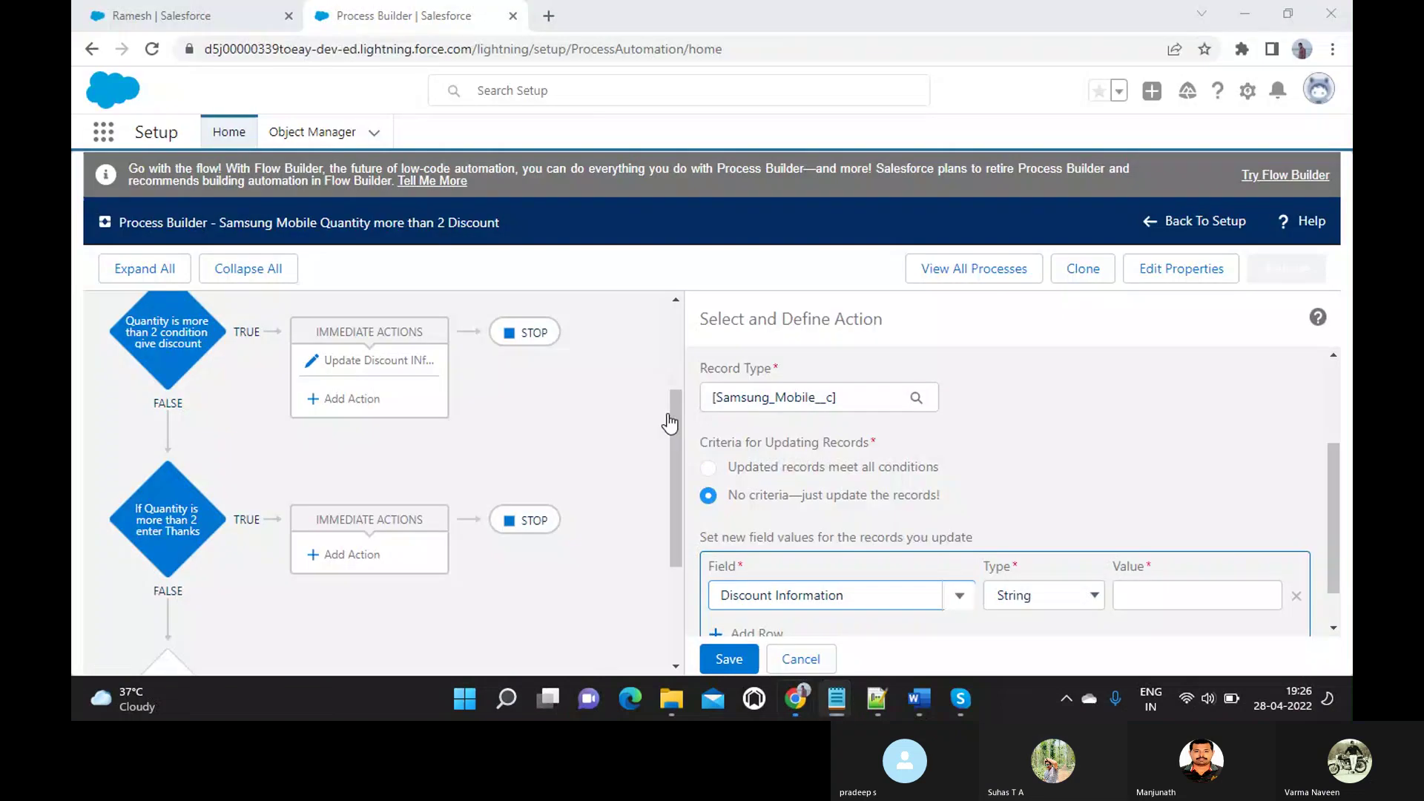
- Set Discount Information to the copied "Thank You for Shopping" text as a String value and save the action
left_click(1095, 597)
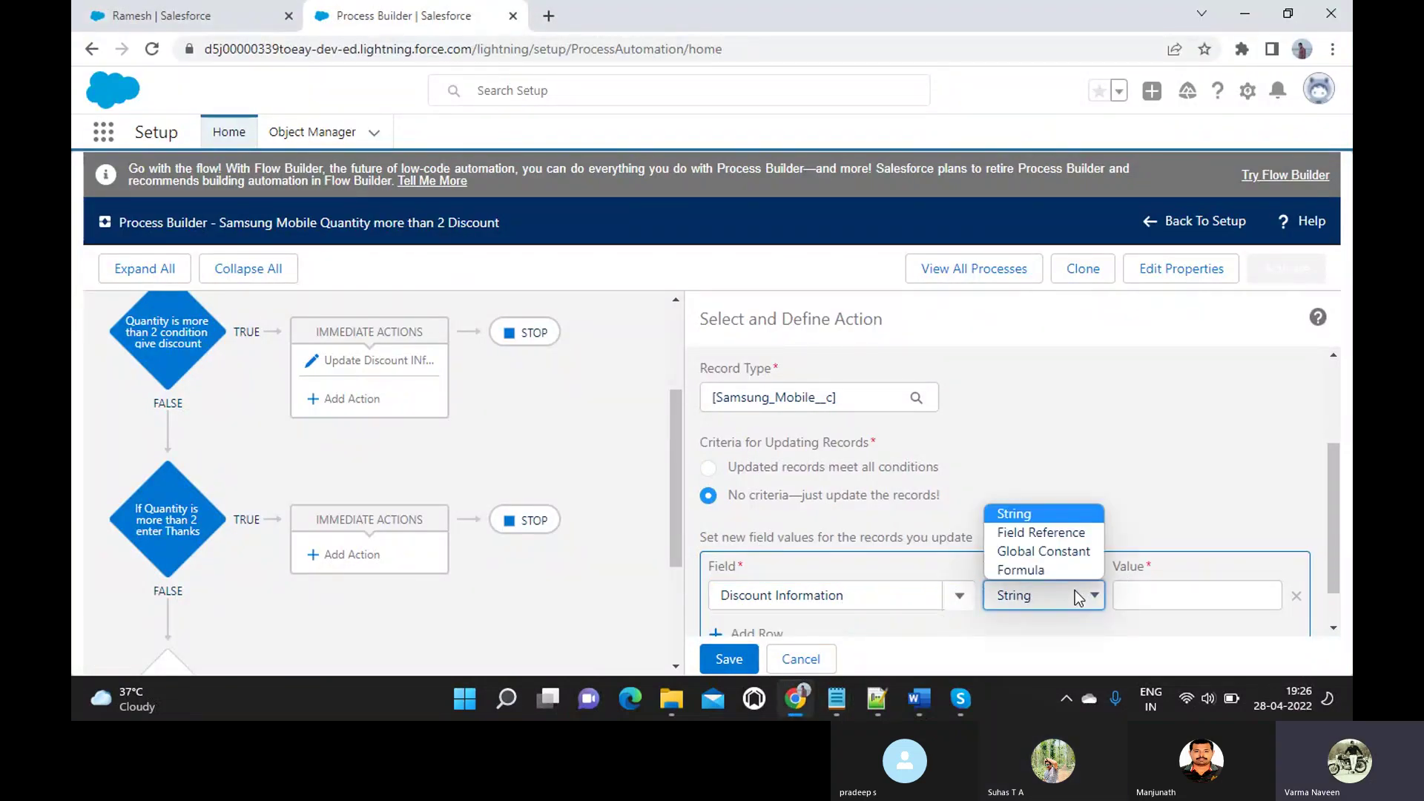
left_click(1030, 511)
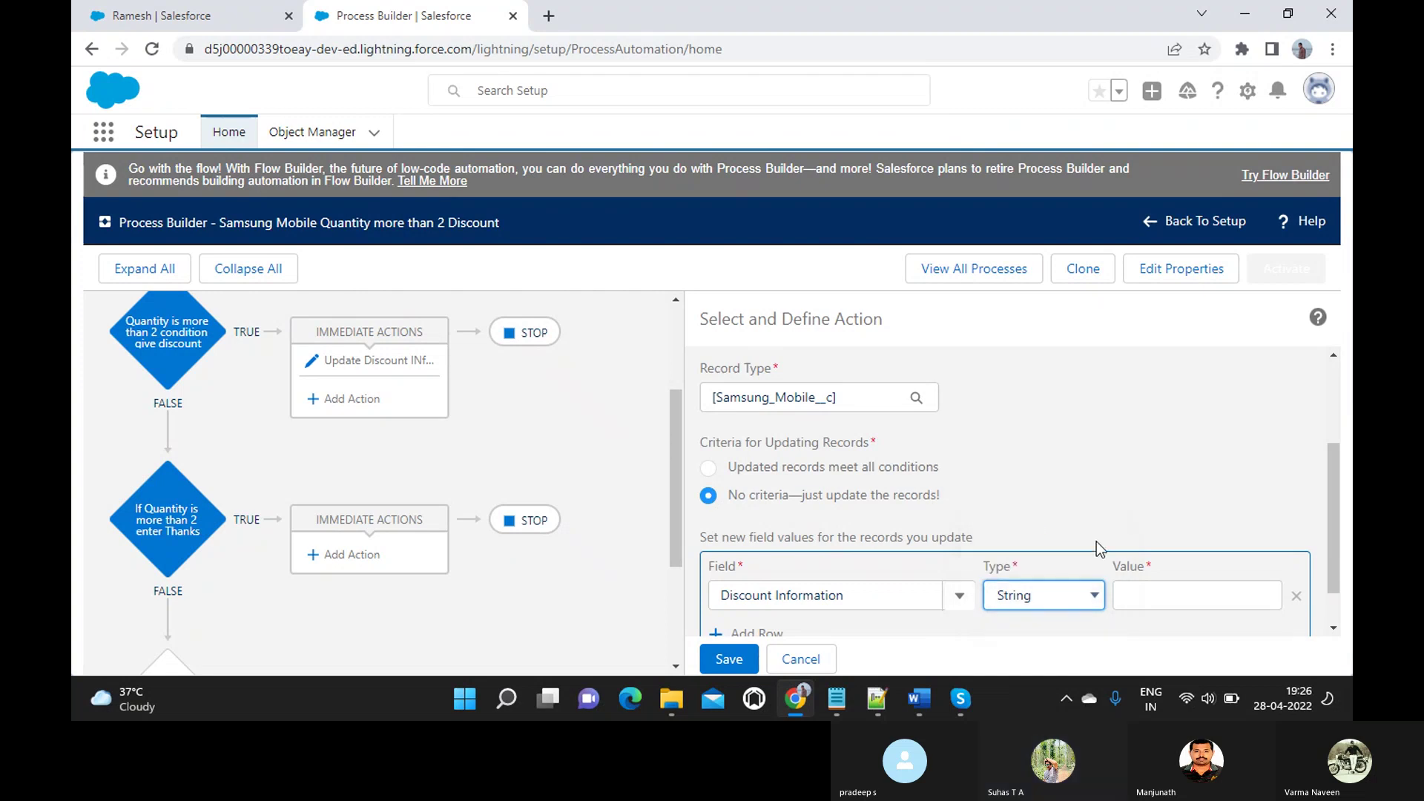
left_click(1127, 597)
key("ctrl+v")
type("\"")
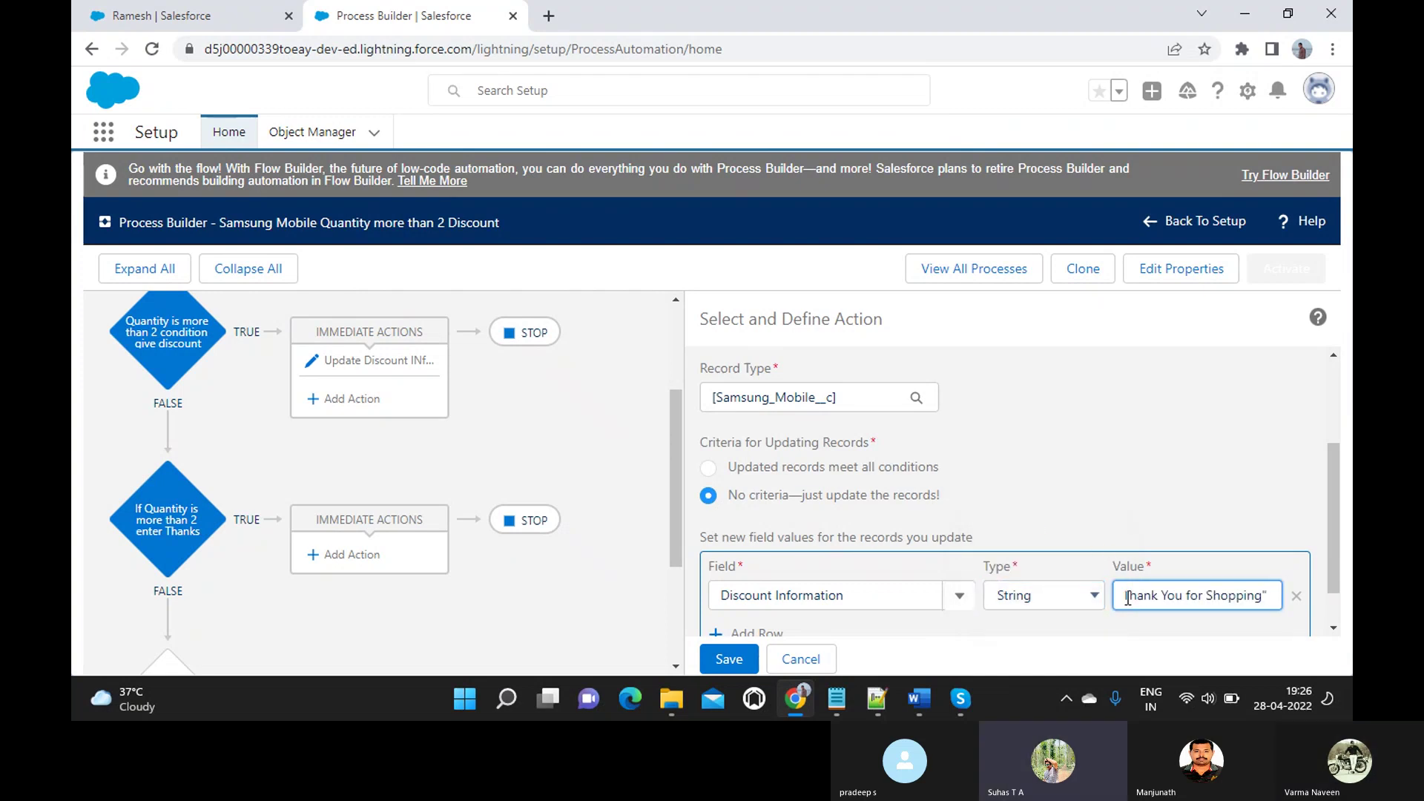
scroll(1128, 601, "down", 1)
left_click(744, 657)
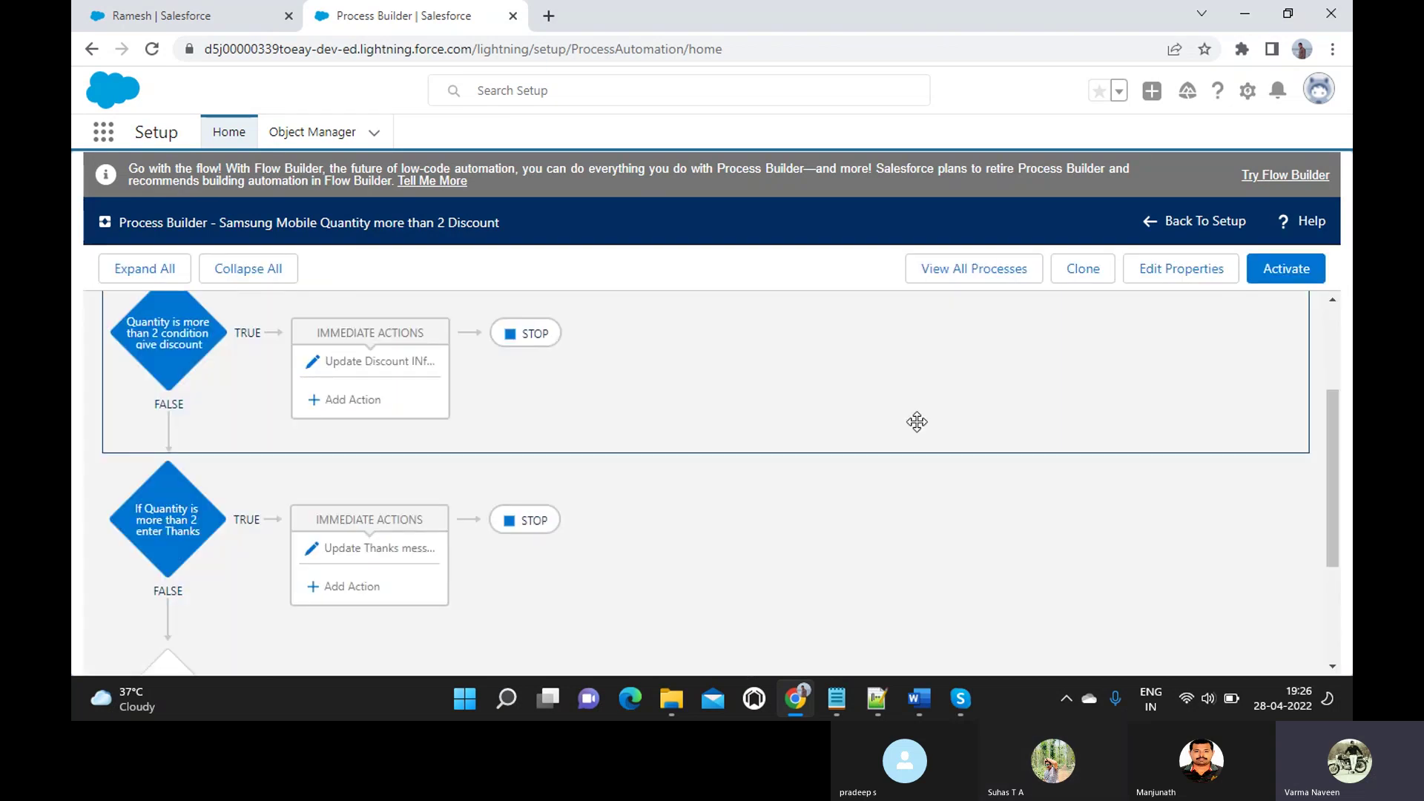
- Recheck the thank-you message requirement in Notepad, return to Process Builder, and activate the Samsung Mobile Quantity more than 2 Discount process
key("alt+Tab")
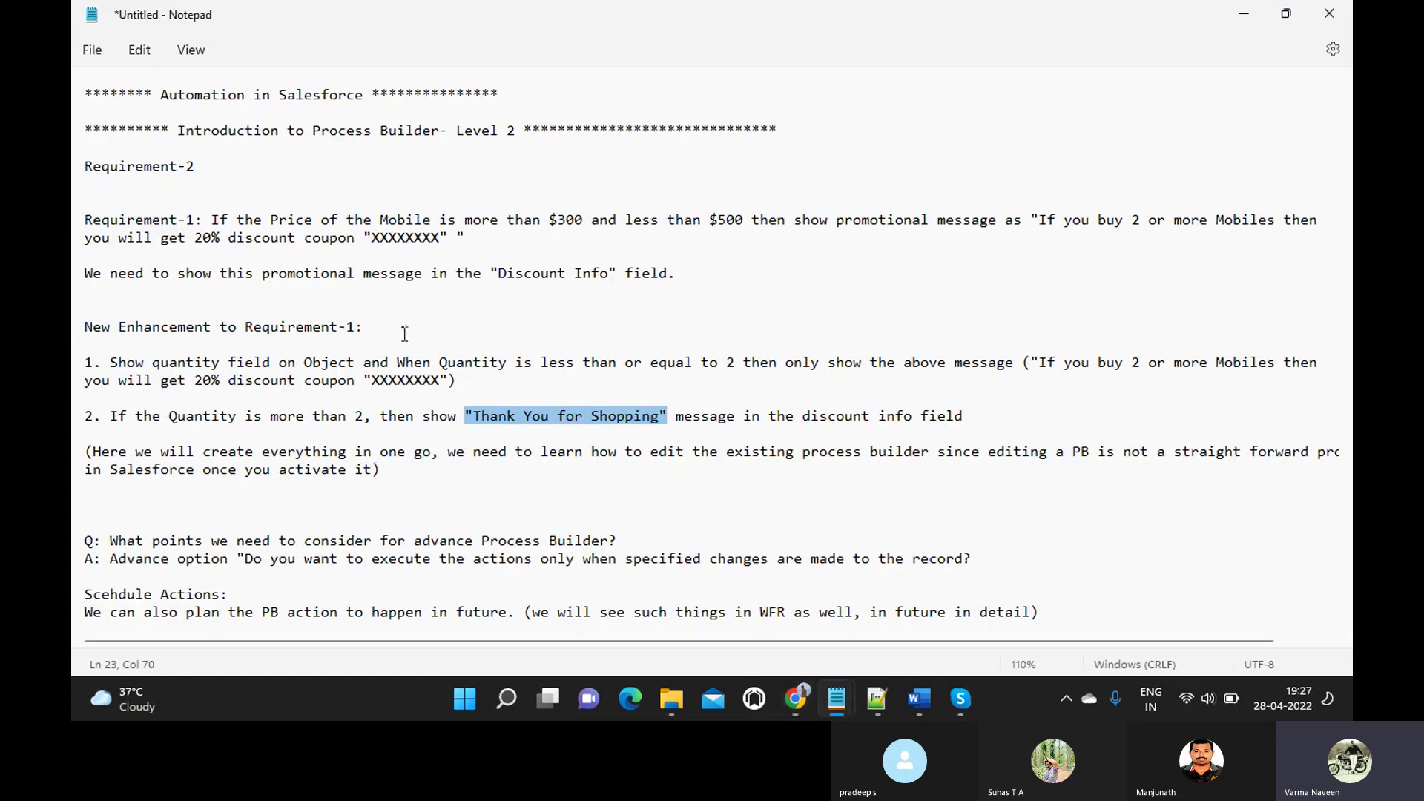
key("alt+Tab")
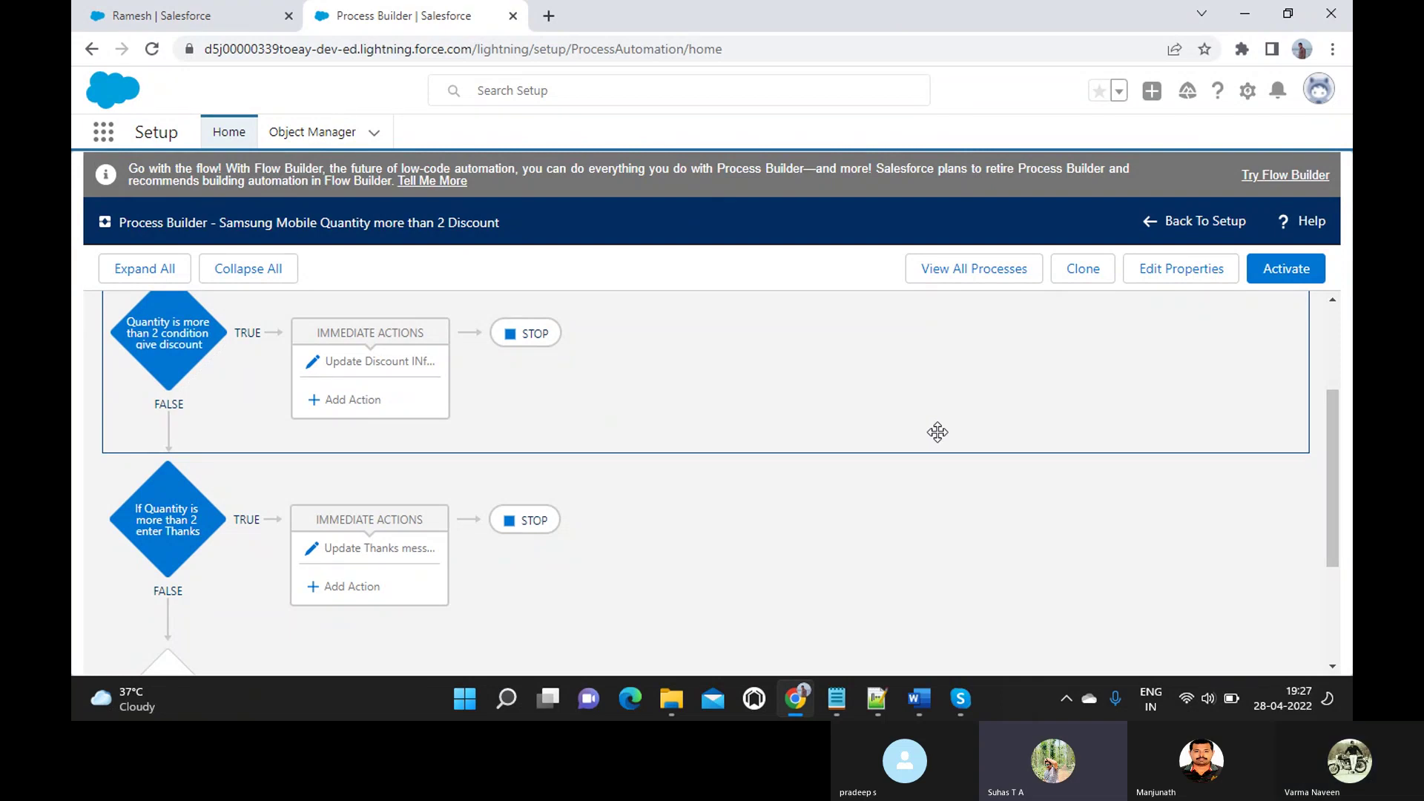
left_click(1285, 280)
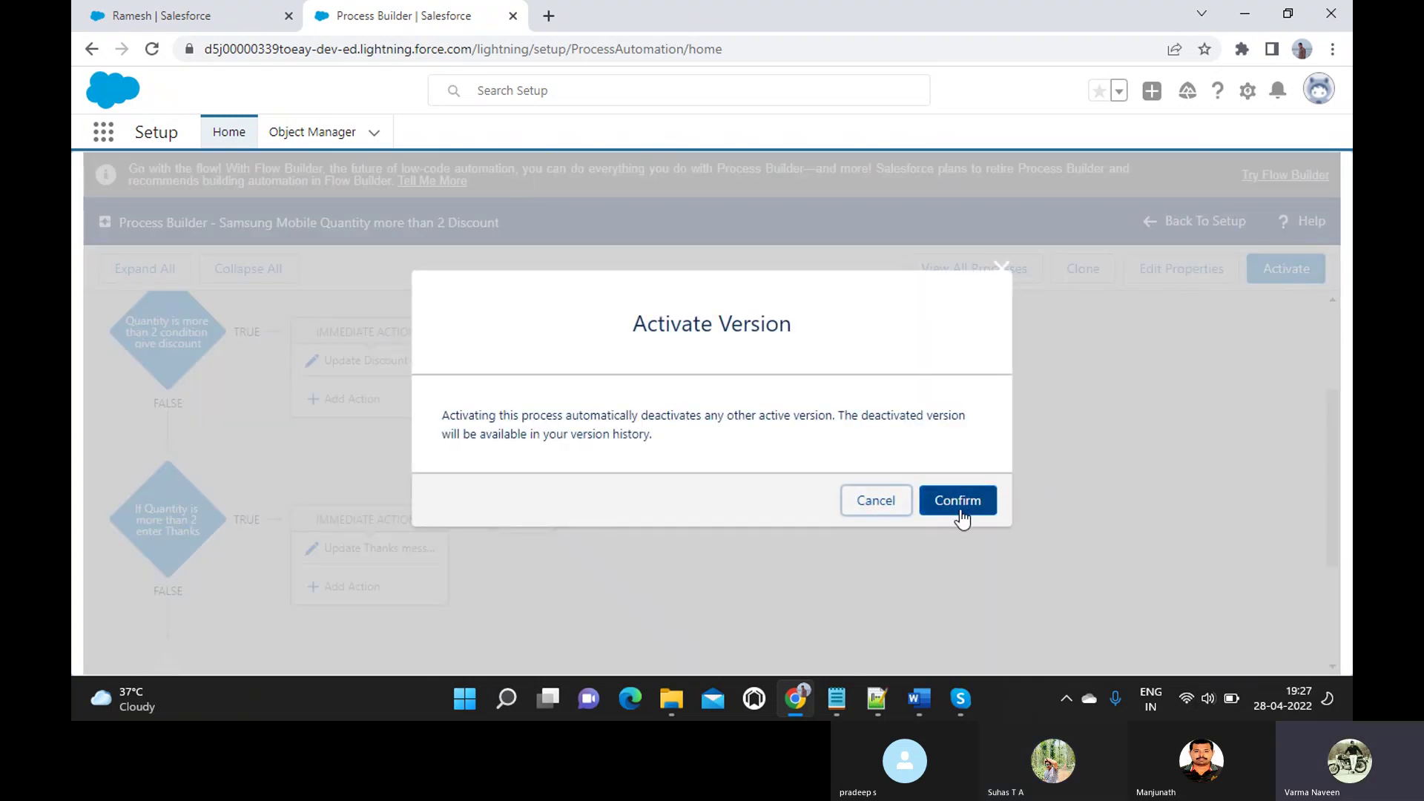
left_click(959, 501)
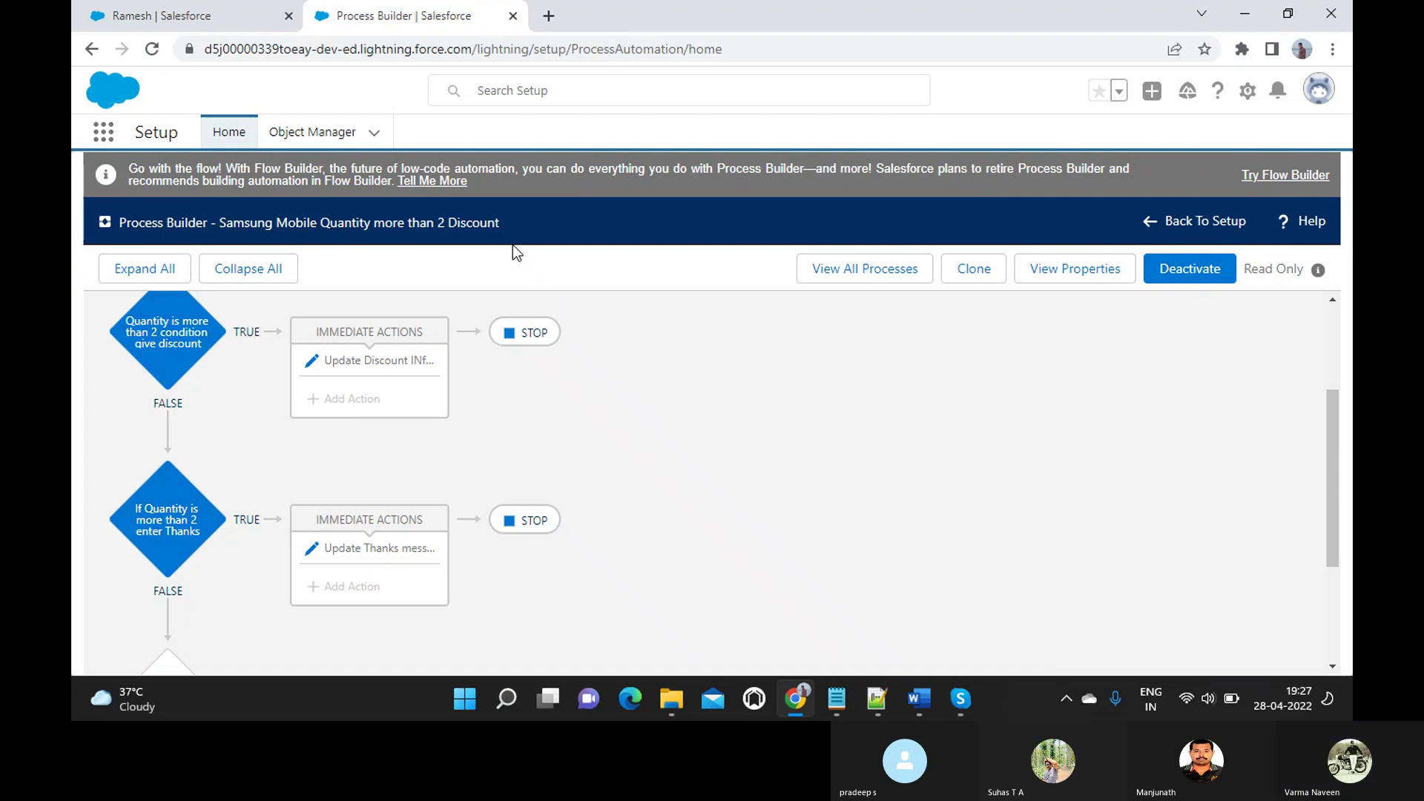
- Review the activated process flow from the start through both quantity criteria and their immediate actions
scroll(629, 390, "down", 1)
scroll(629, 390, "up", 3)
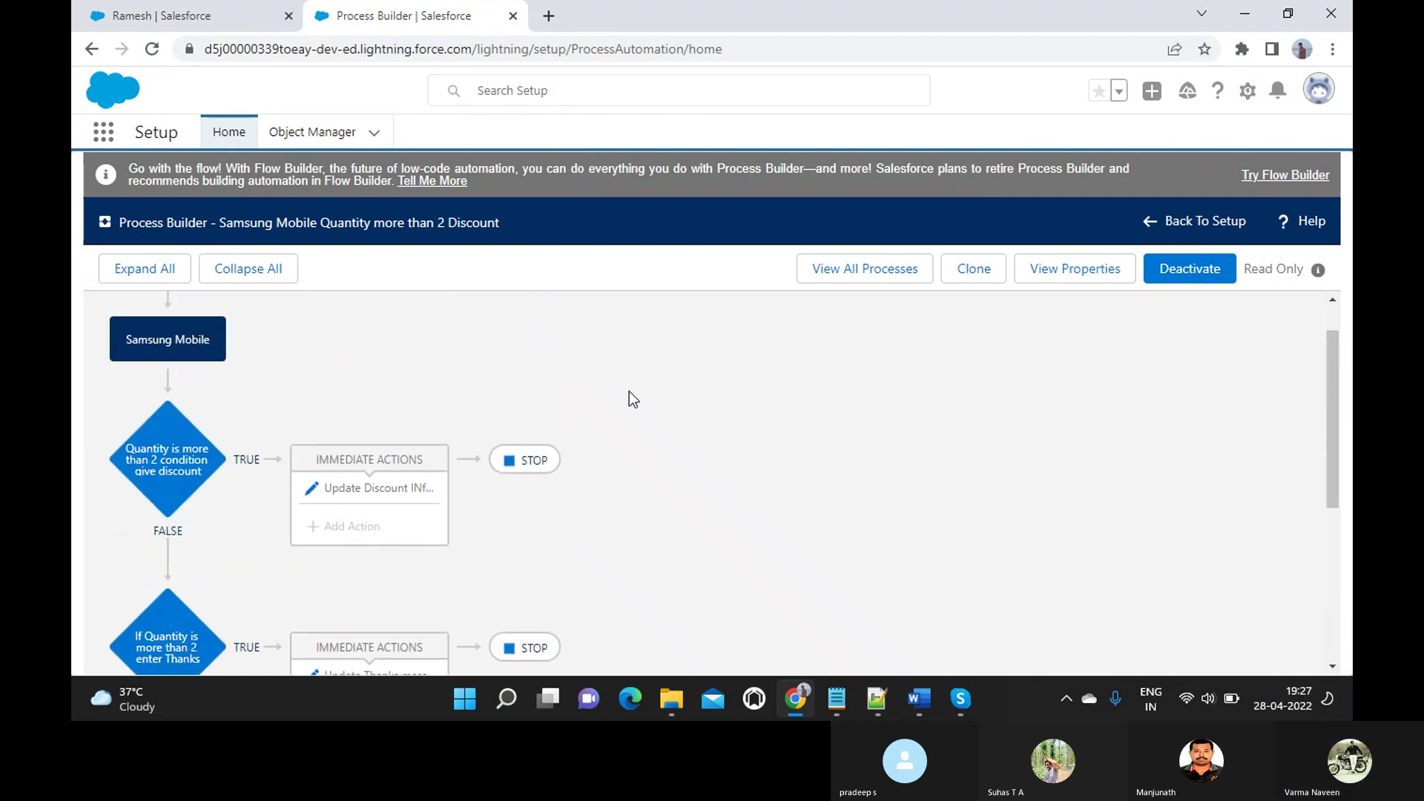
scroll(629, 390, "up", 1)
scroll(628, 390, "down", 1)
scroll(629, 390, "up", 1)
scroll(629, 390, "down", 3)
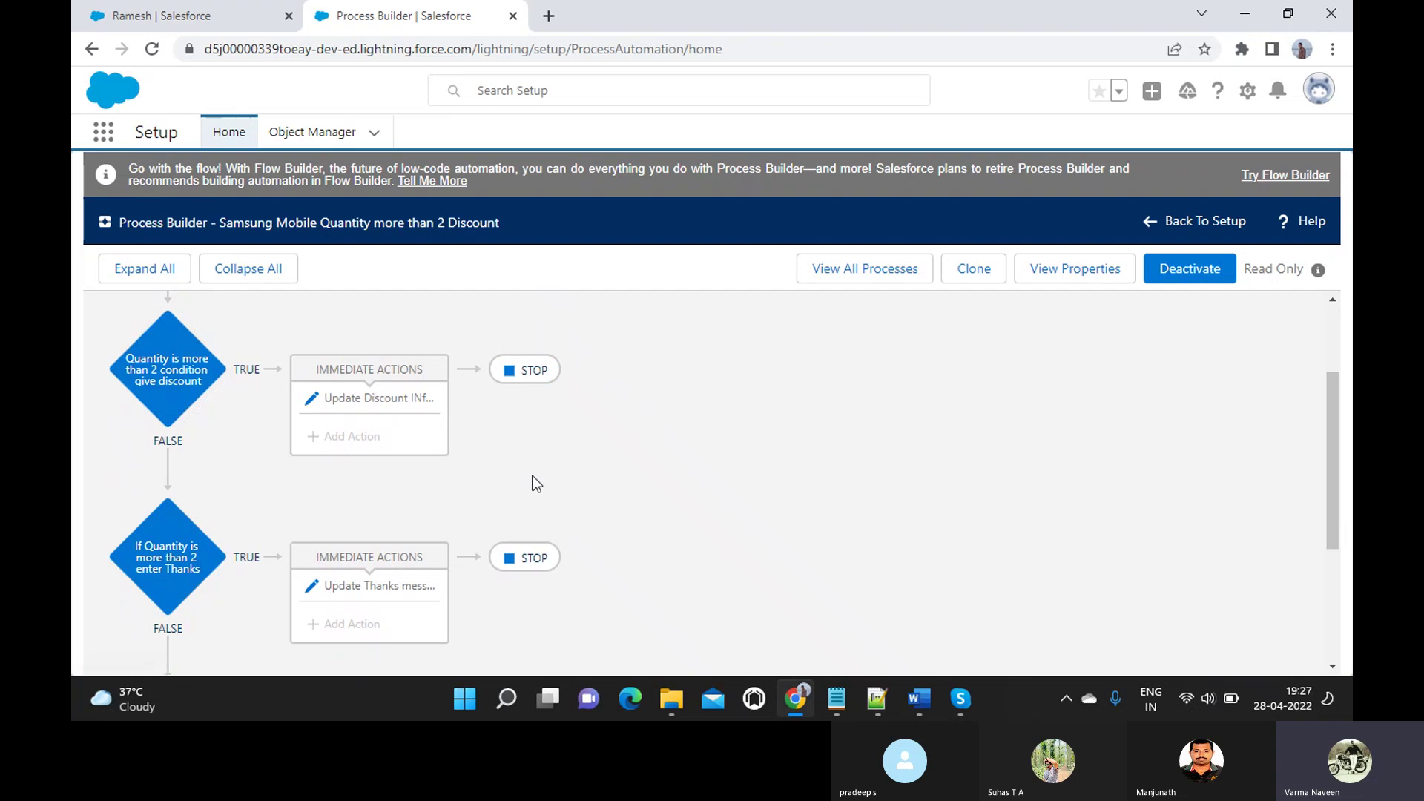
scroll(533, 477, "down", 3)
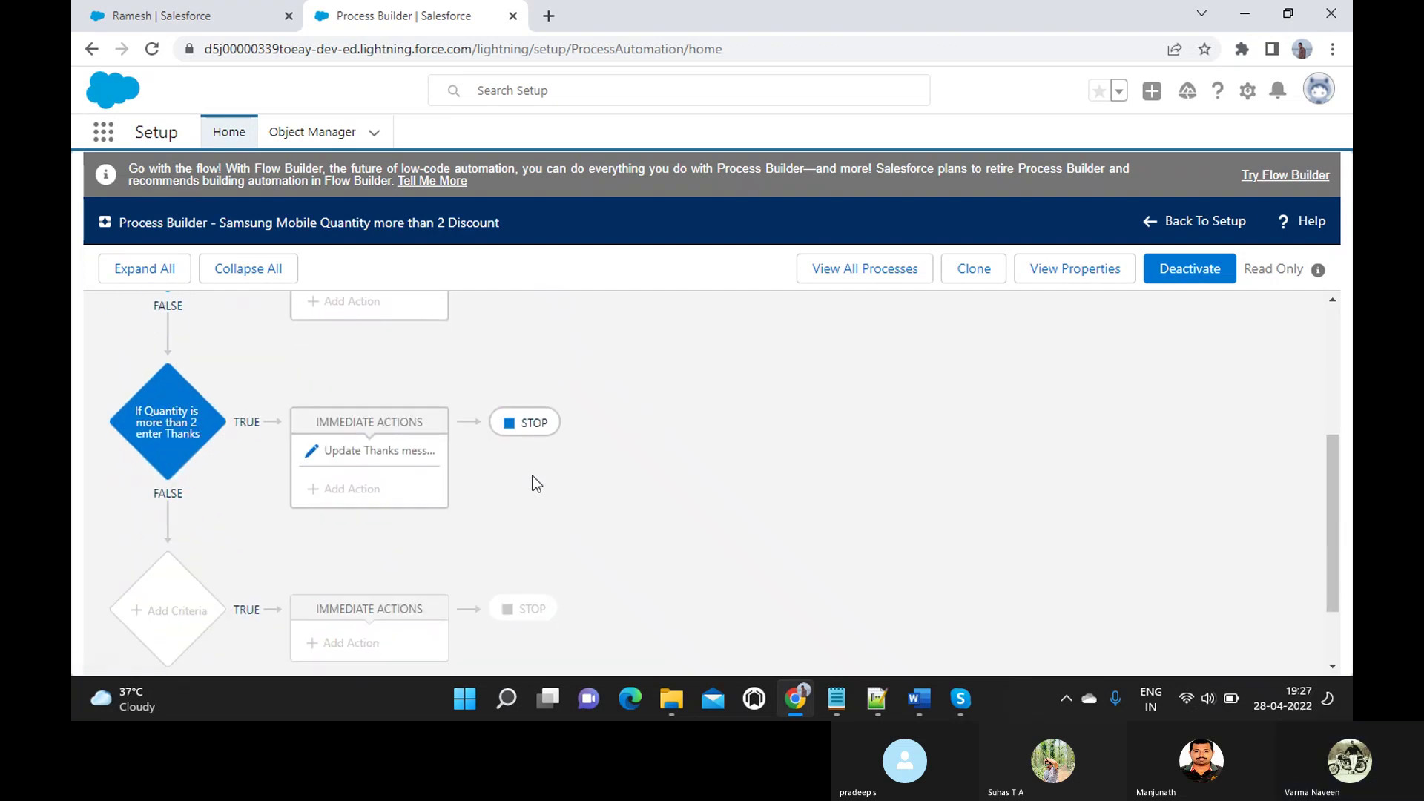
scroll(533, 475, "up", 6)
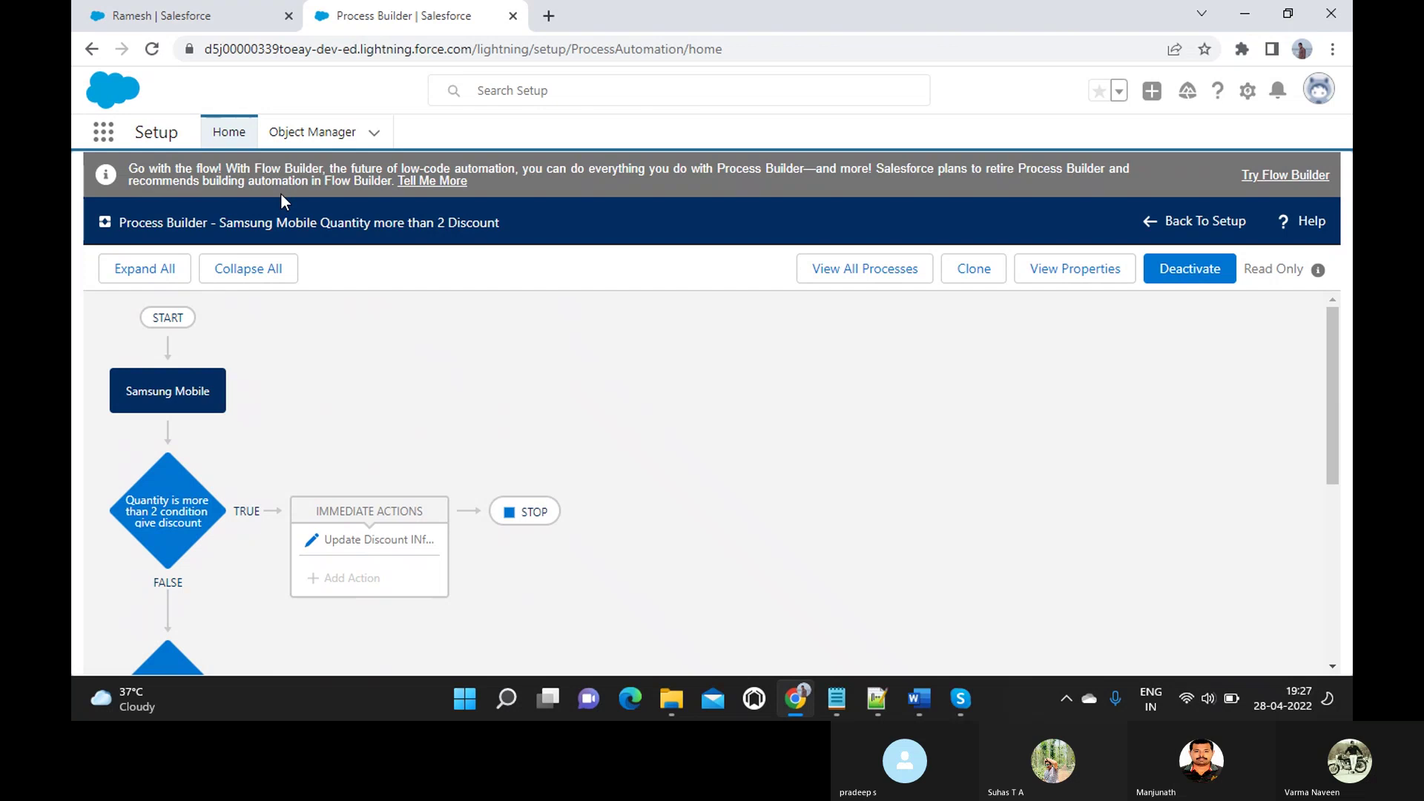
scroll(370, 403, "down", 3)
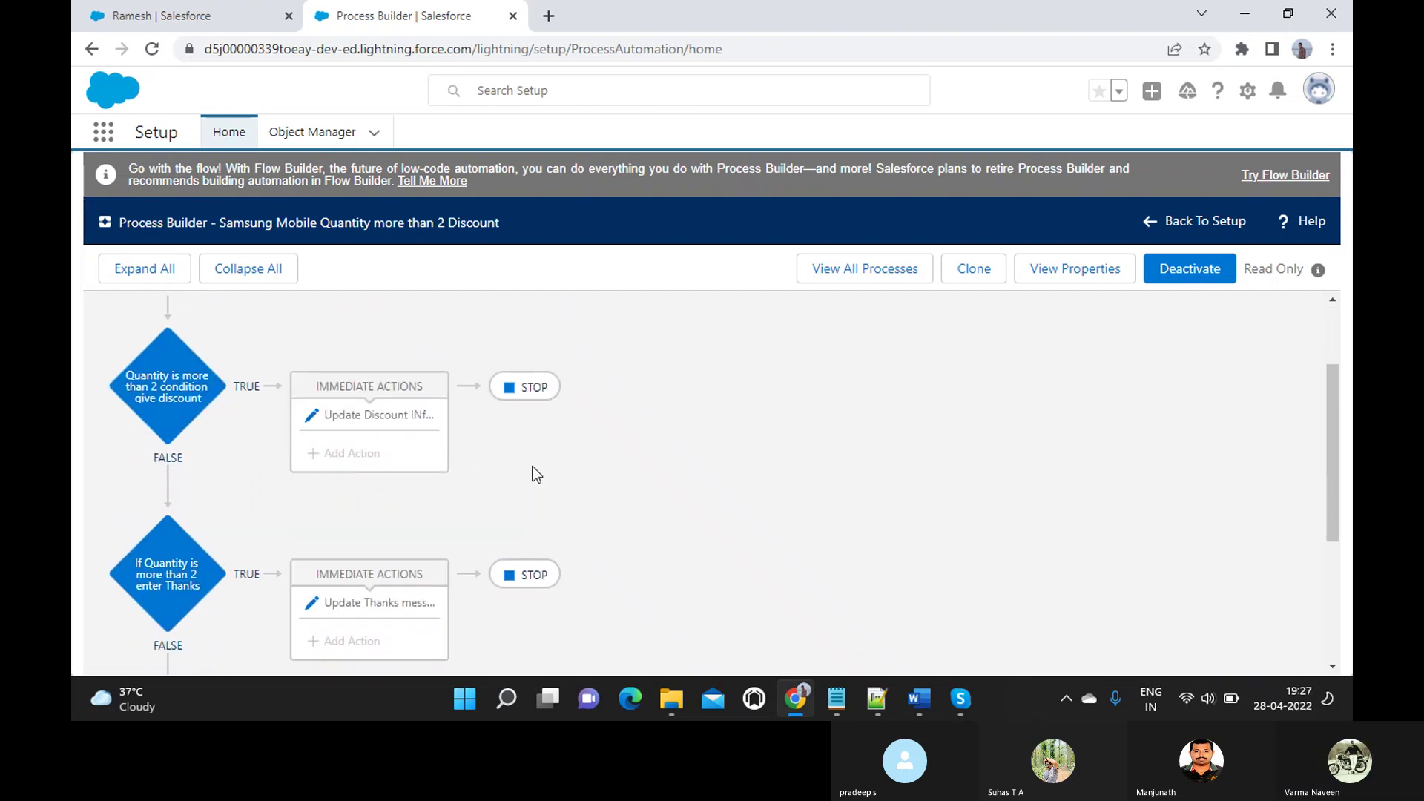
scroll(536, 475, "down", 2)
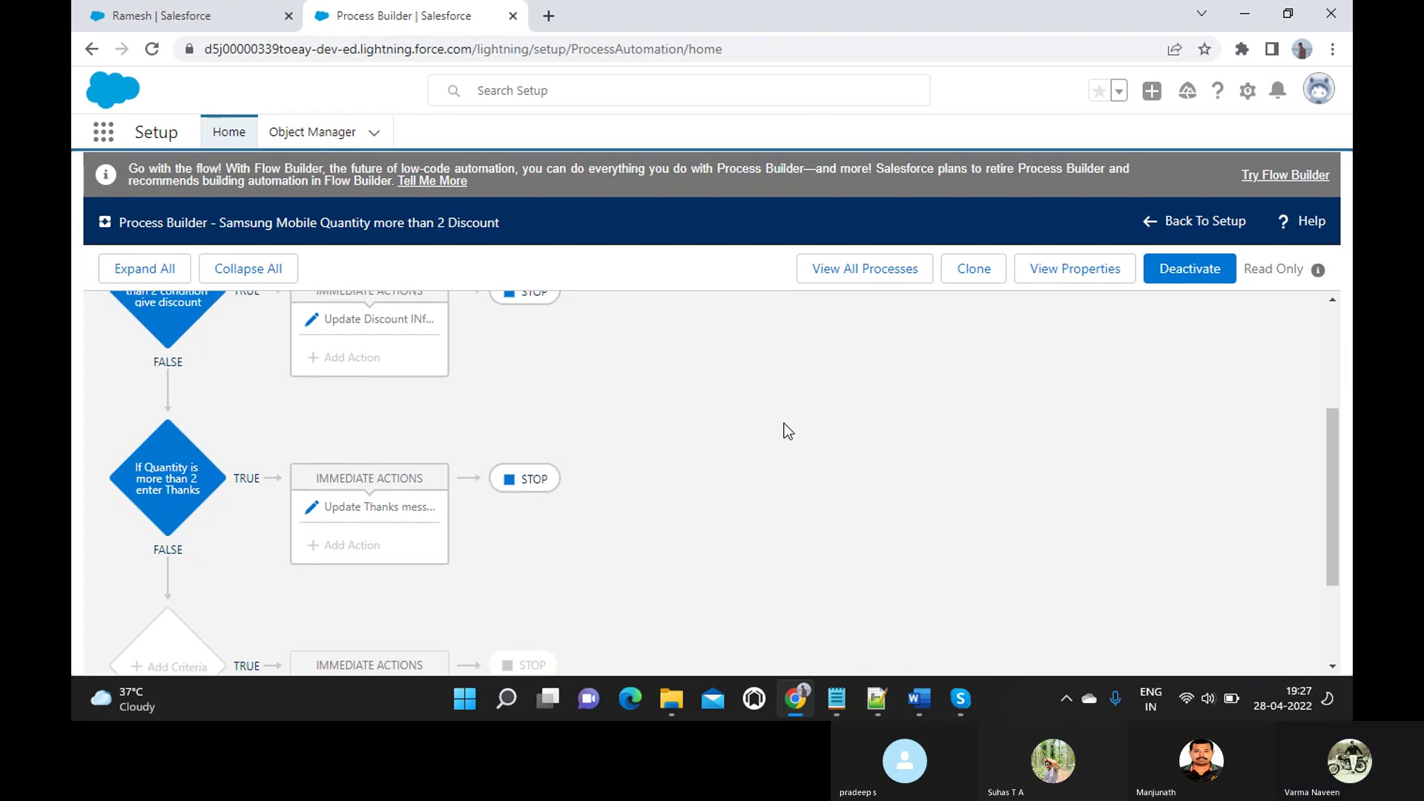
scroll(788, 430, "up", 5)
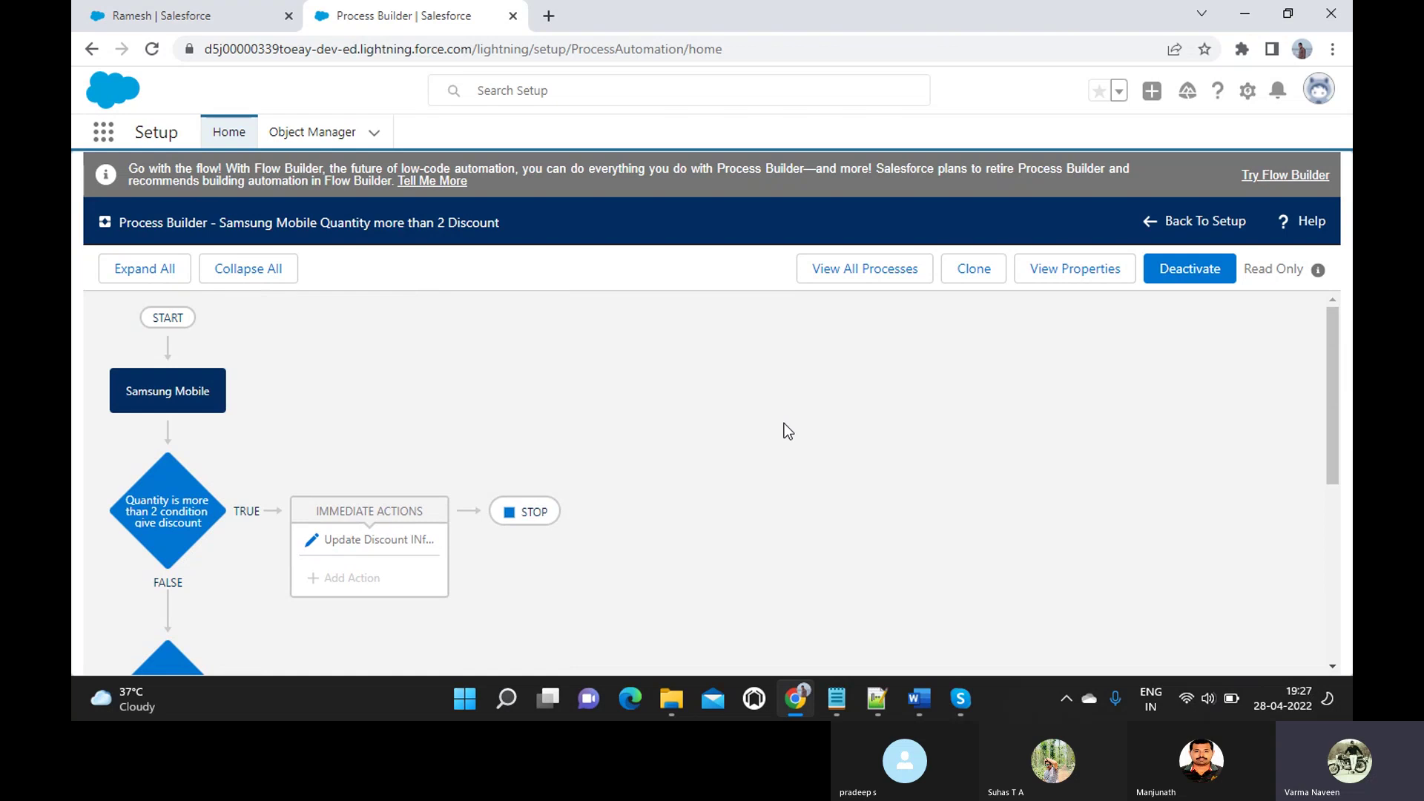
scroll(787, 430, "down", 7)
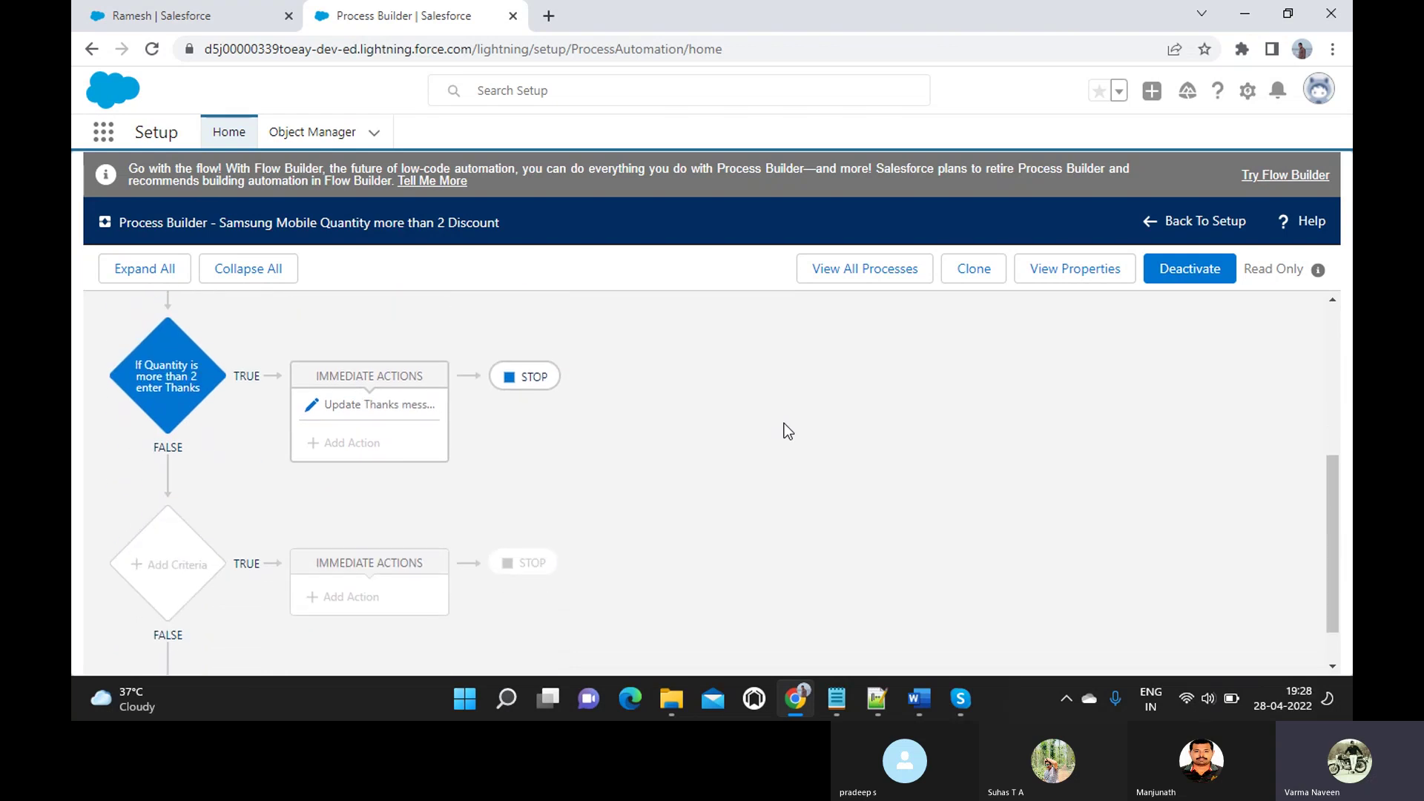
scroll(787, 430, "up", 4)
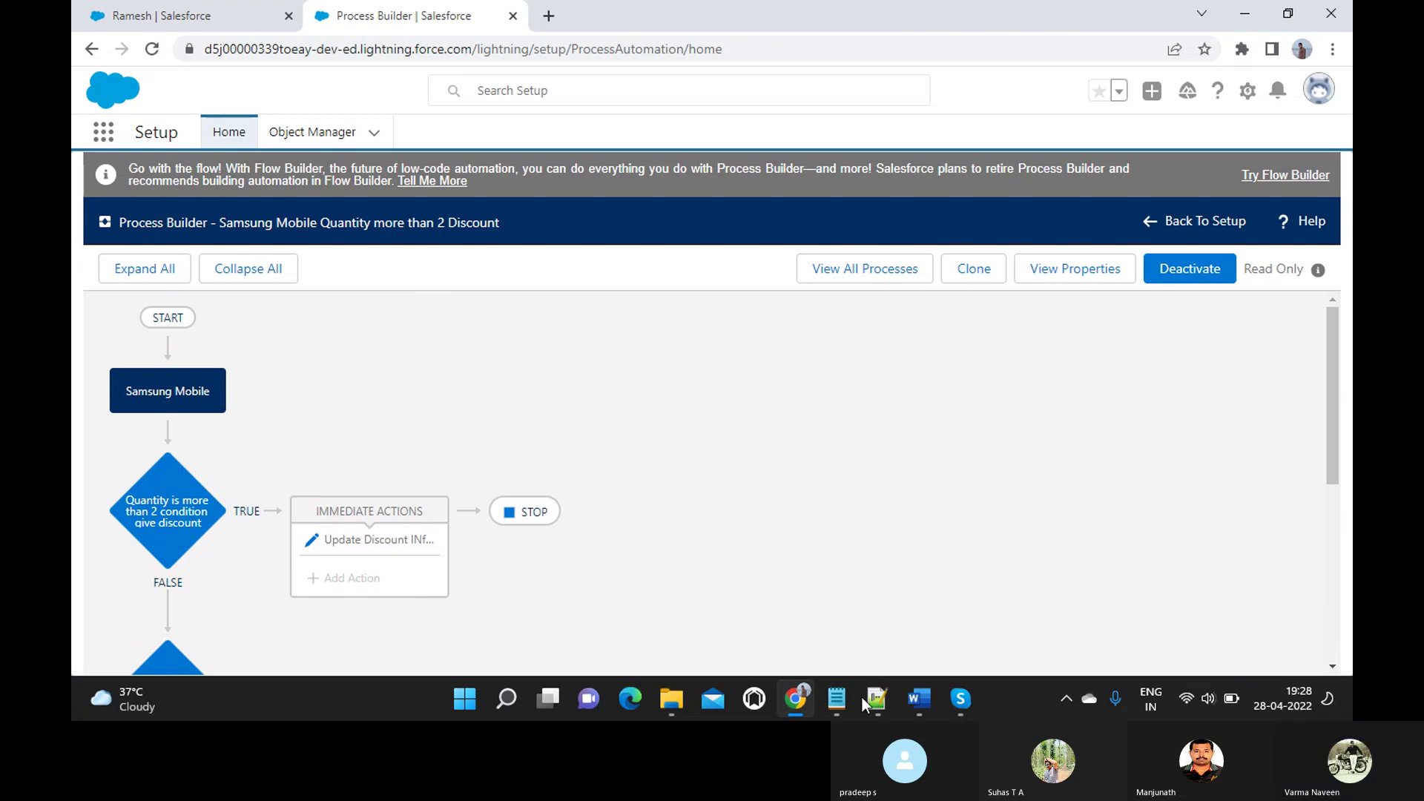
- Switch to the untitled Notepad requirements and insert blank lines above the question about advanced Process Builder points
mouse_move(842, 705)
mouse_move(999, 576)
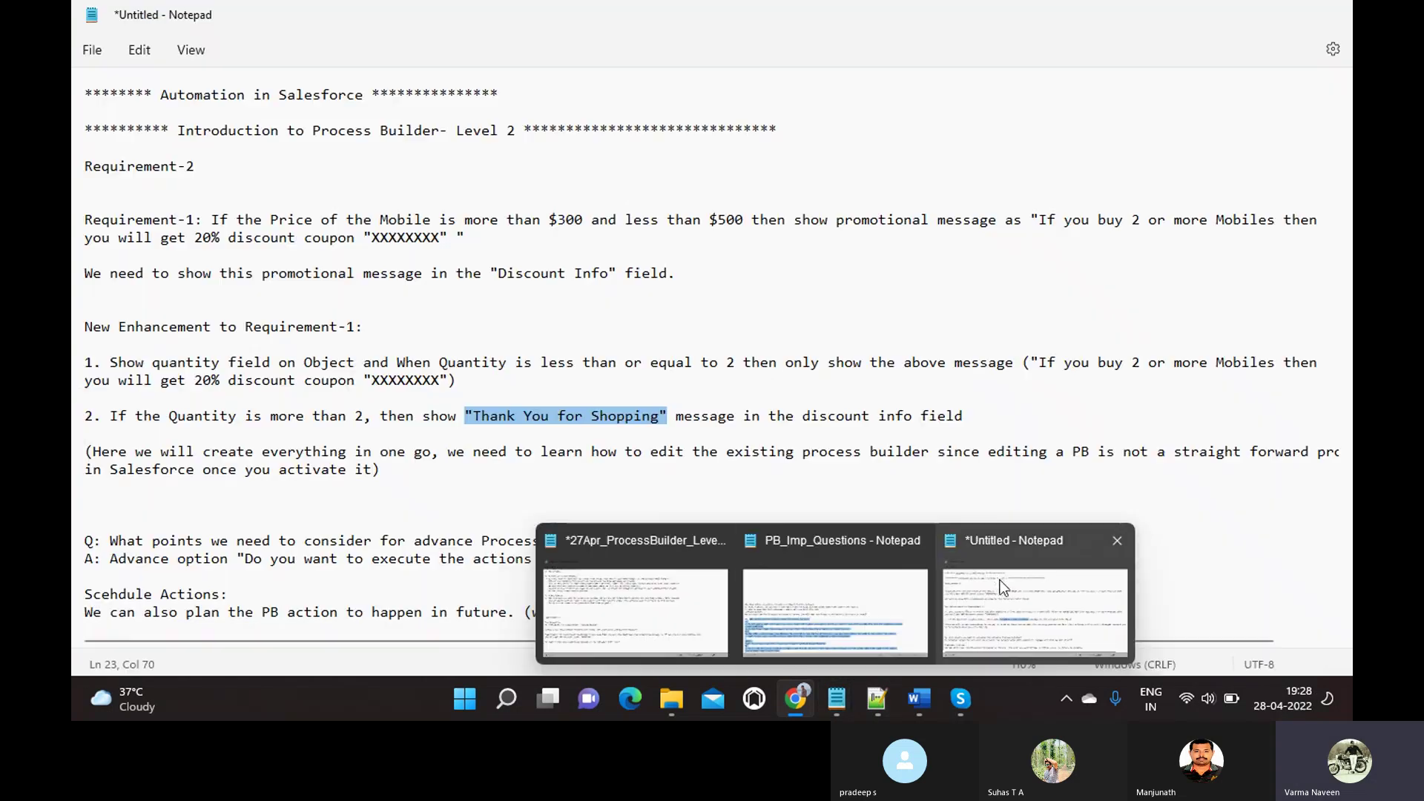
left_click(1001, 586)
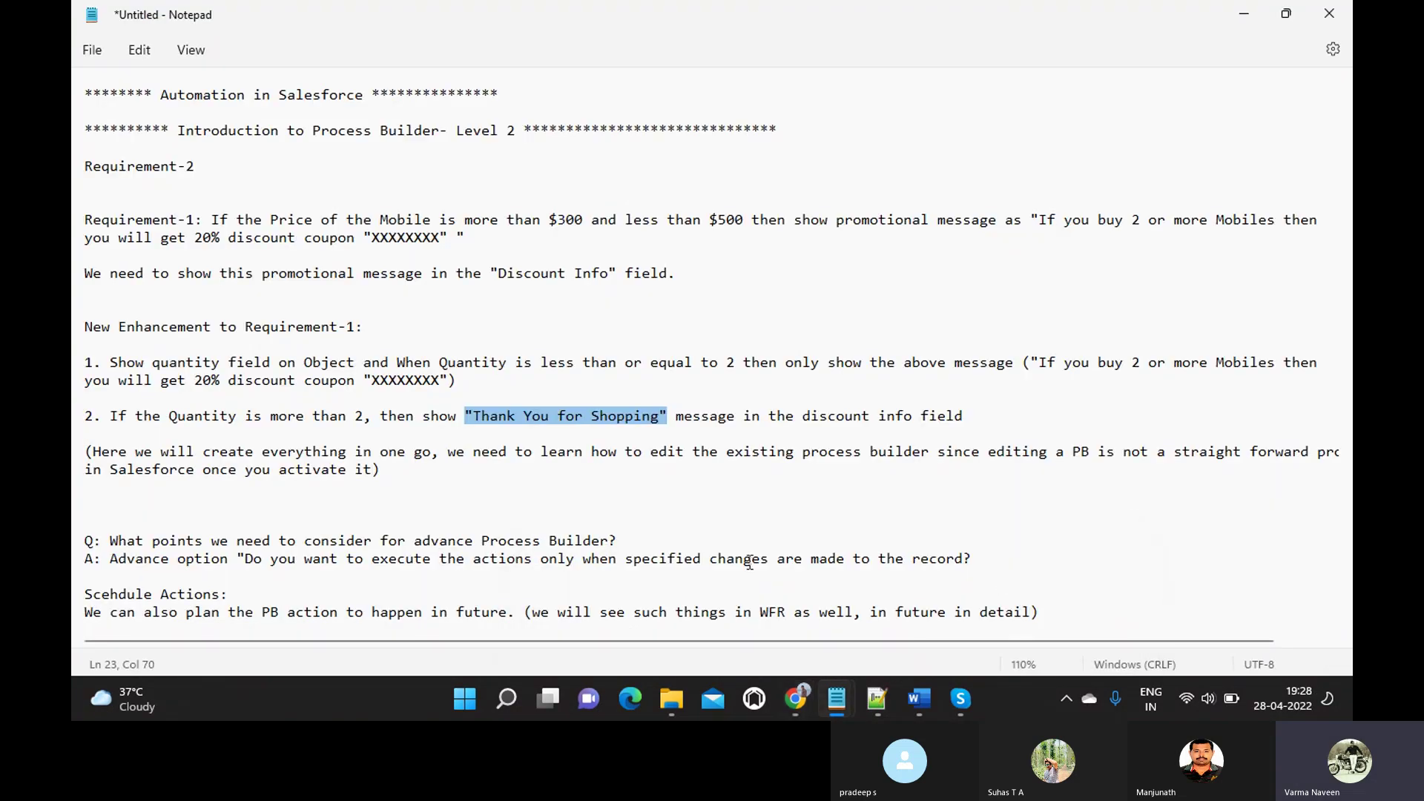
left_click(317, 517)
key("Return")
key("Return")
key("Return")
key("Return")
key("Return")
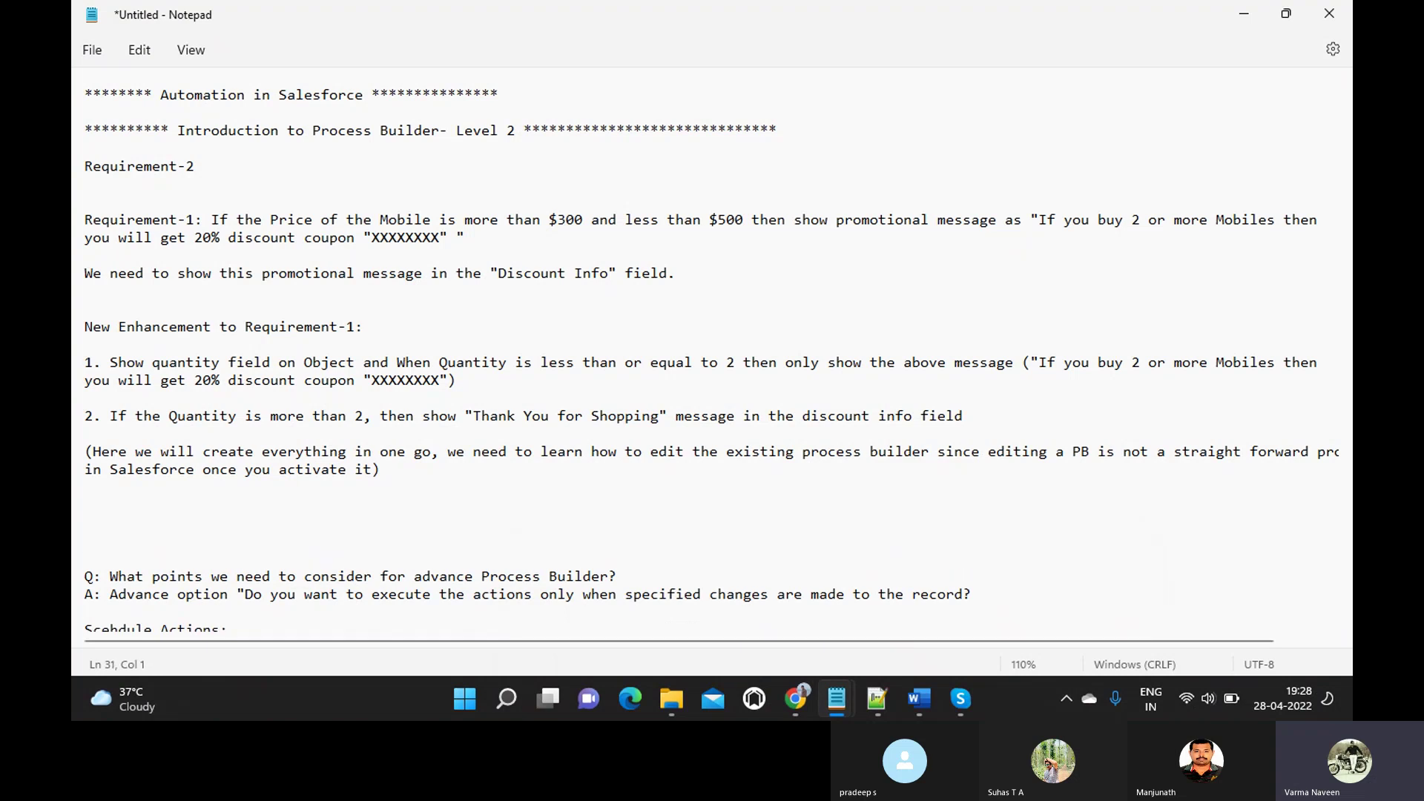
key("Up")
key("Up")
key("Up")
- Write the first test condition in the new space as "1. Whether Quantity is less than 2"
type("1. ")
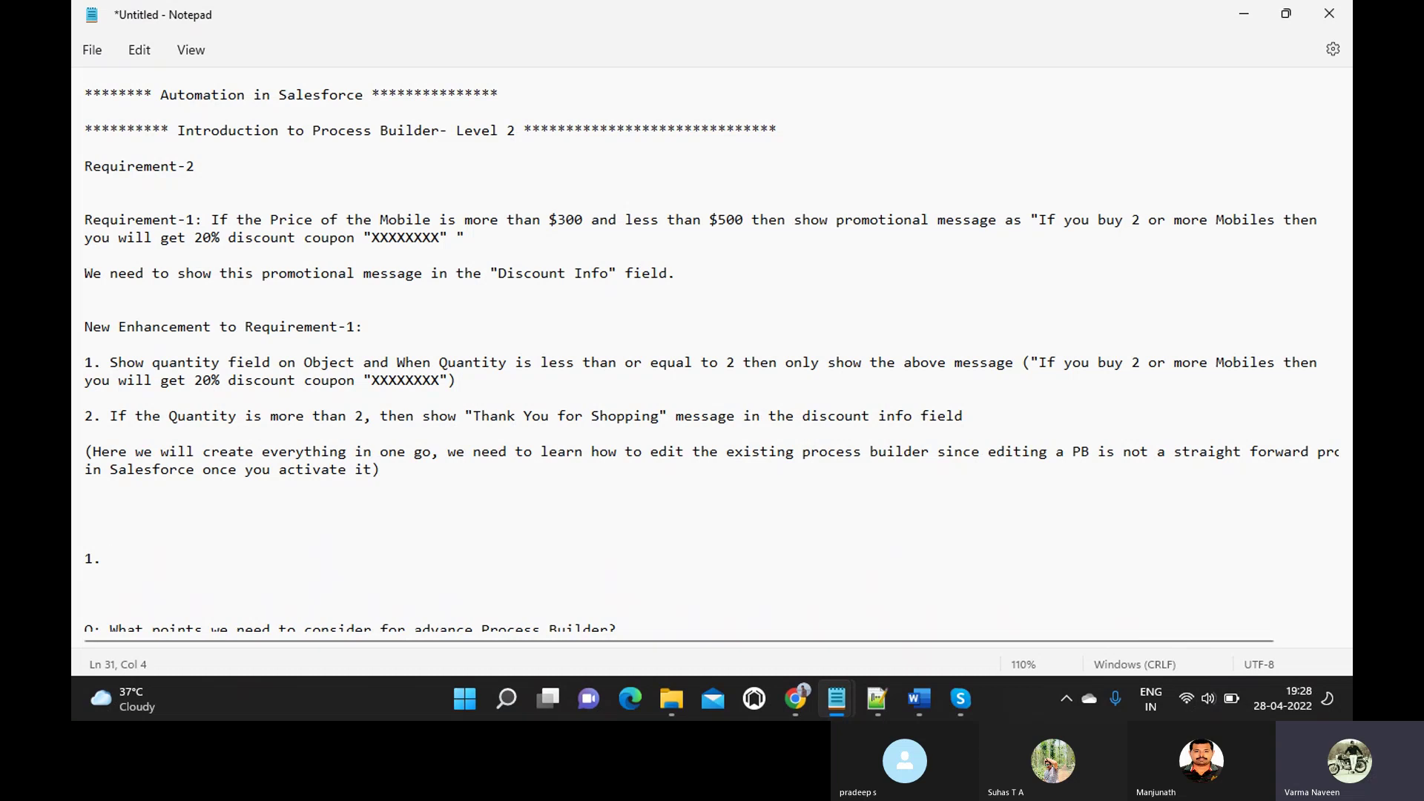
type("Whether Quantit is")
key("BackSpace")
key("BackSpace")
key("BackSpace")
key("BackSpace")
type("ty is less than 2")
key("Return")
- Begin item 2 with "Whether quantity" and extend item 1 to read "less than or equals to 2"
type("2. ")
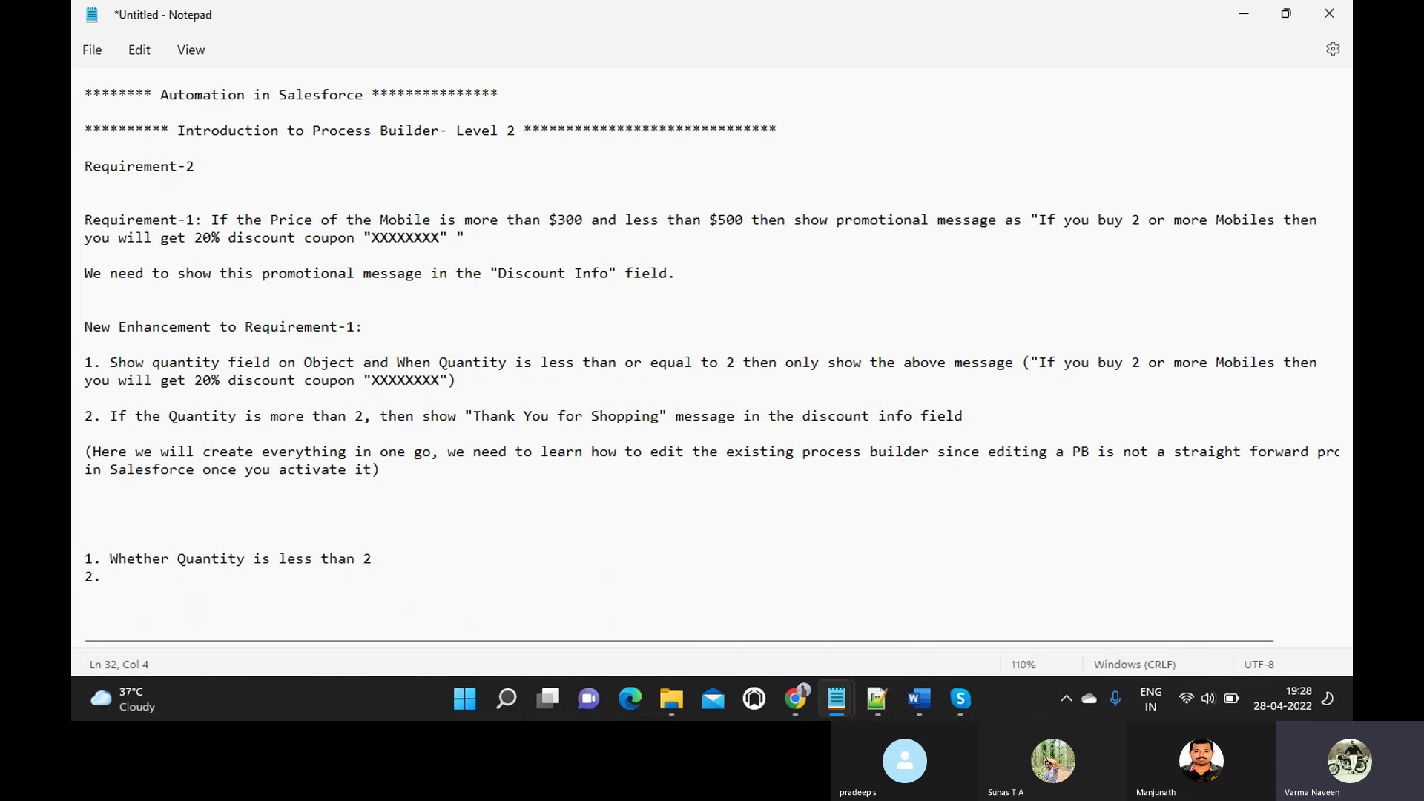
type("Whether quantit")
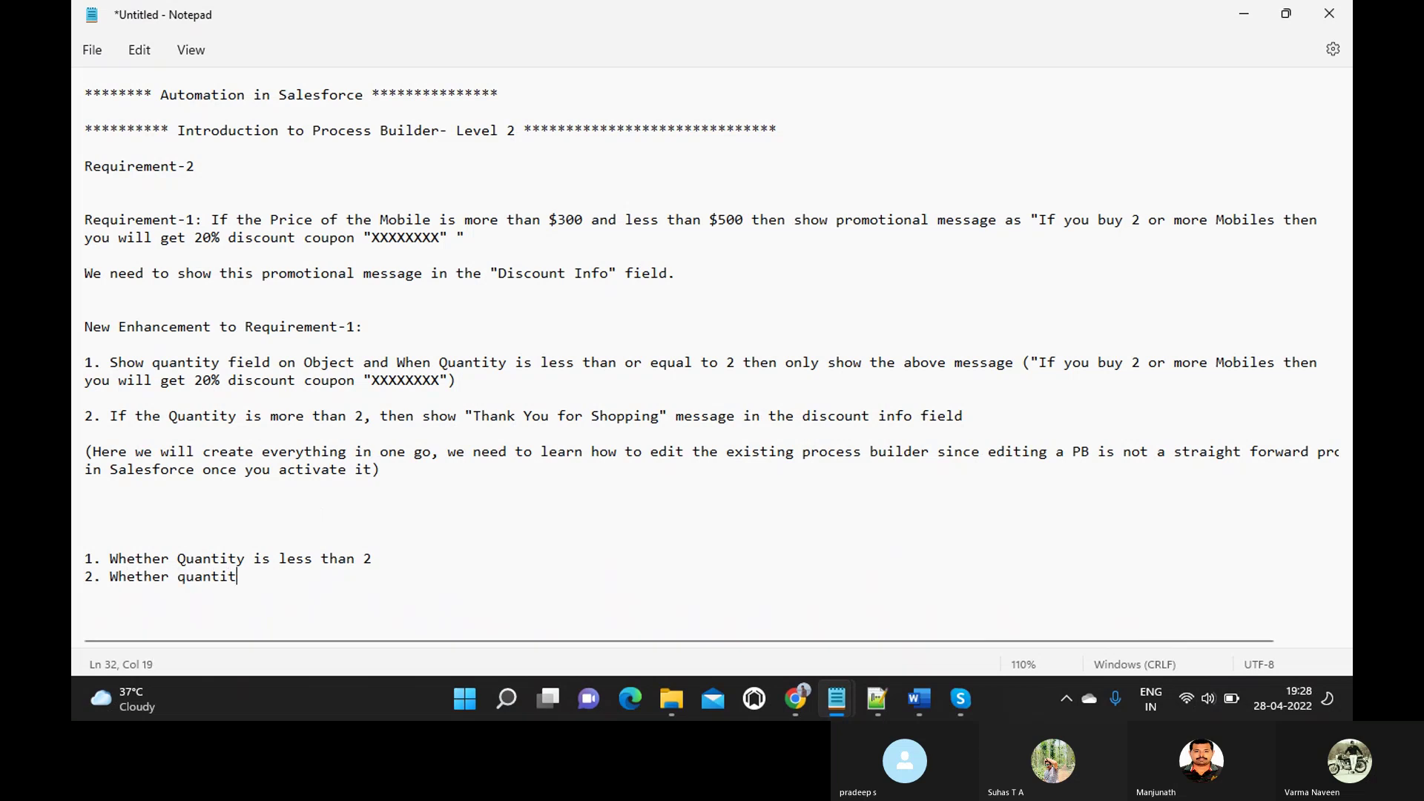
type("y")
left_click(355, 560)
type("or equals to")
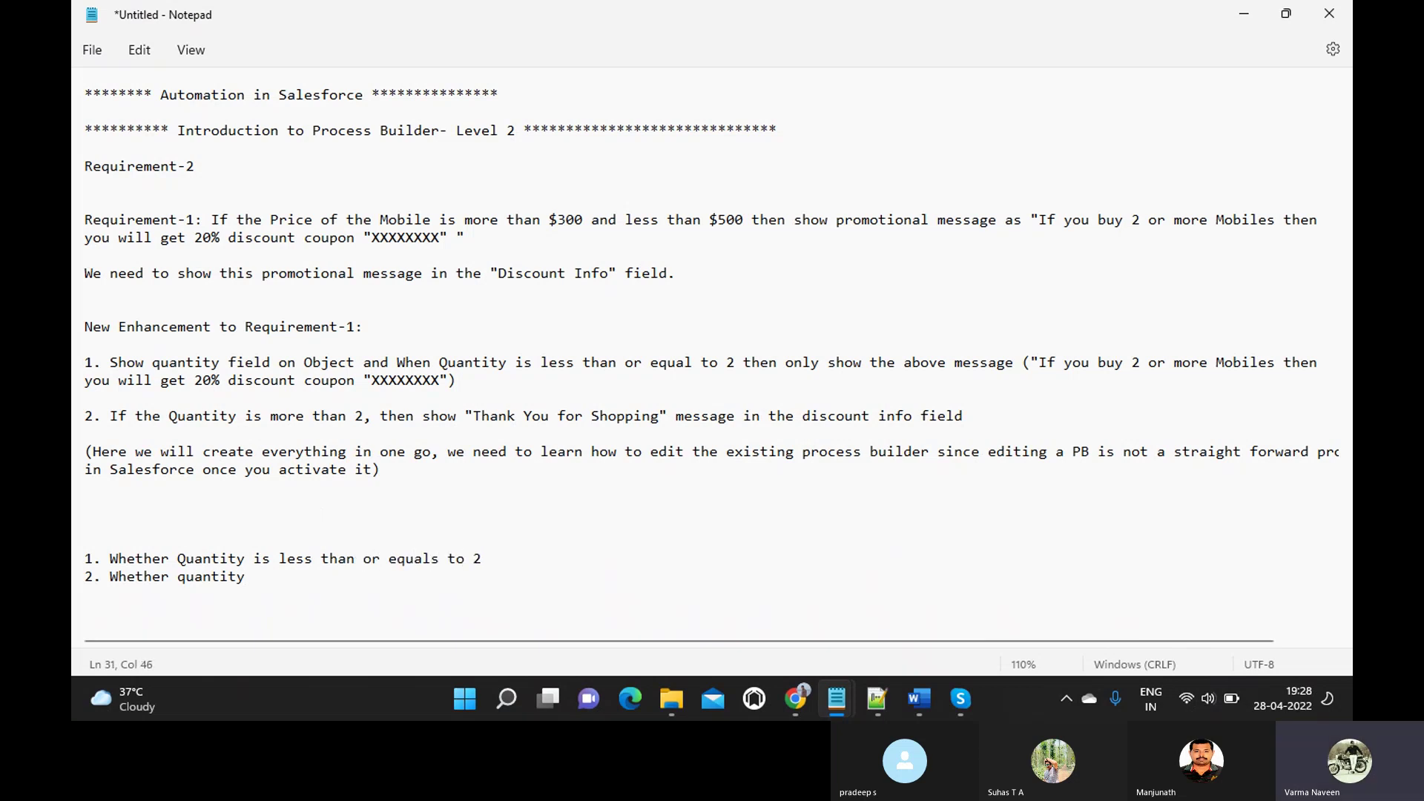
- Complete item 2 with "is greater than 2" and add a third item, "3. Price conditions"
left_click(246, 576)
type("is greater than 2")
key("Return")
type("3. ")
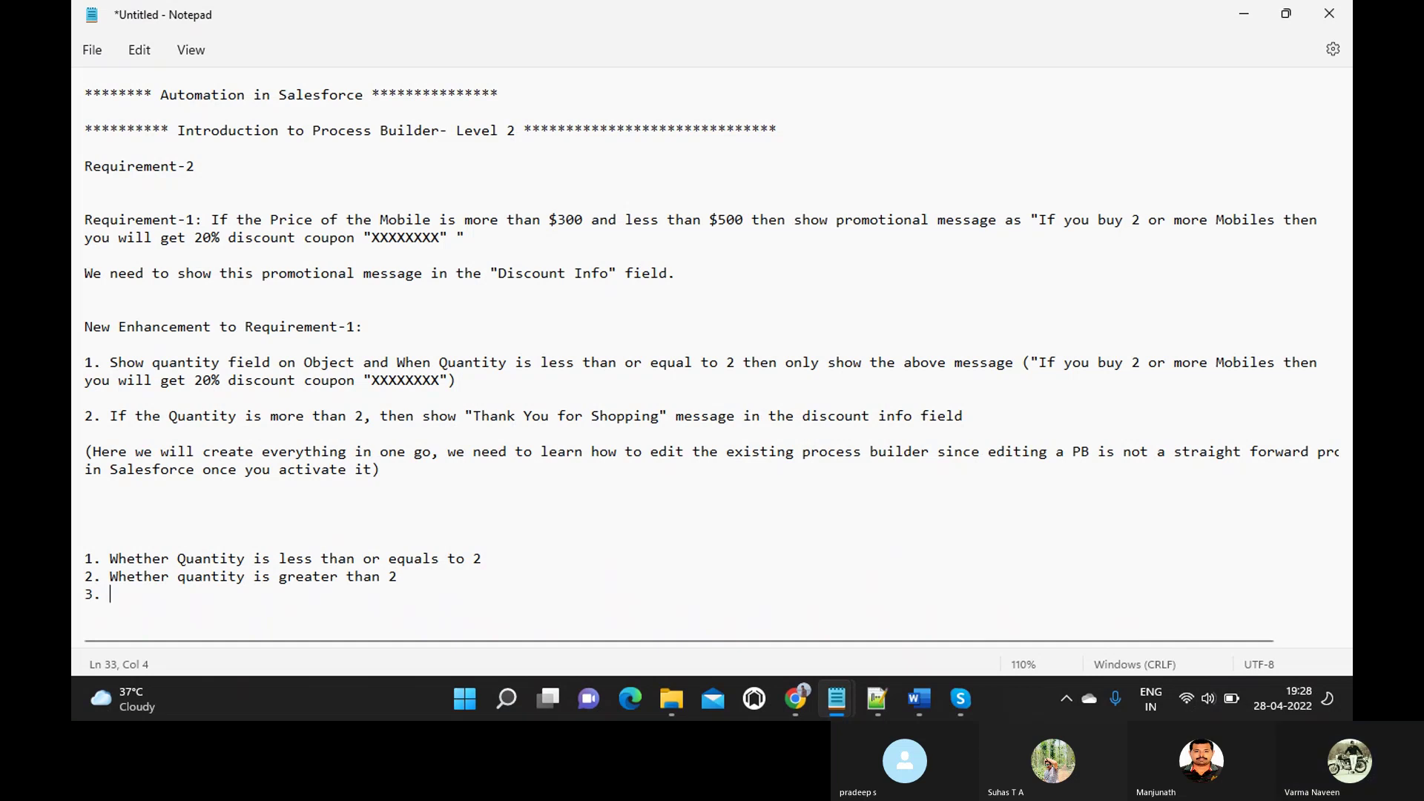
type("Price conditions")
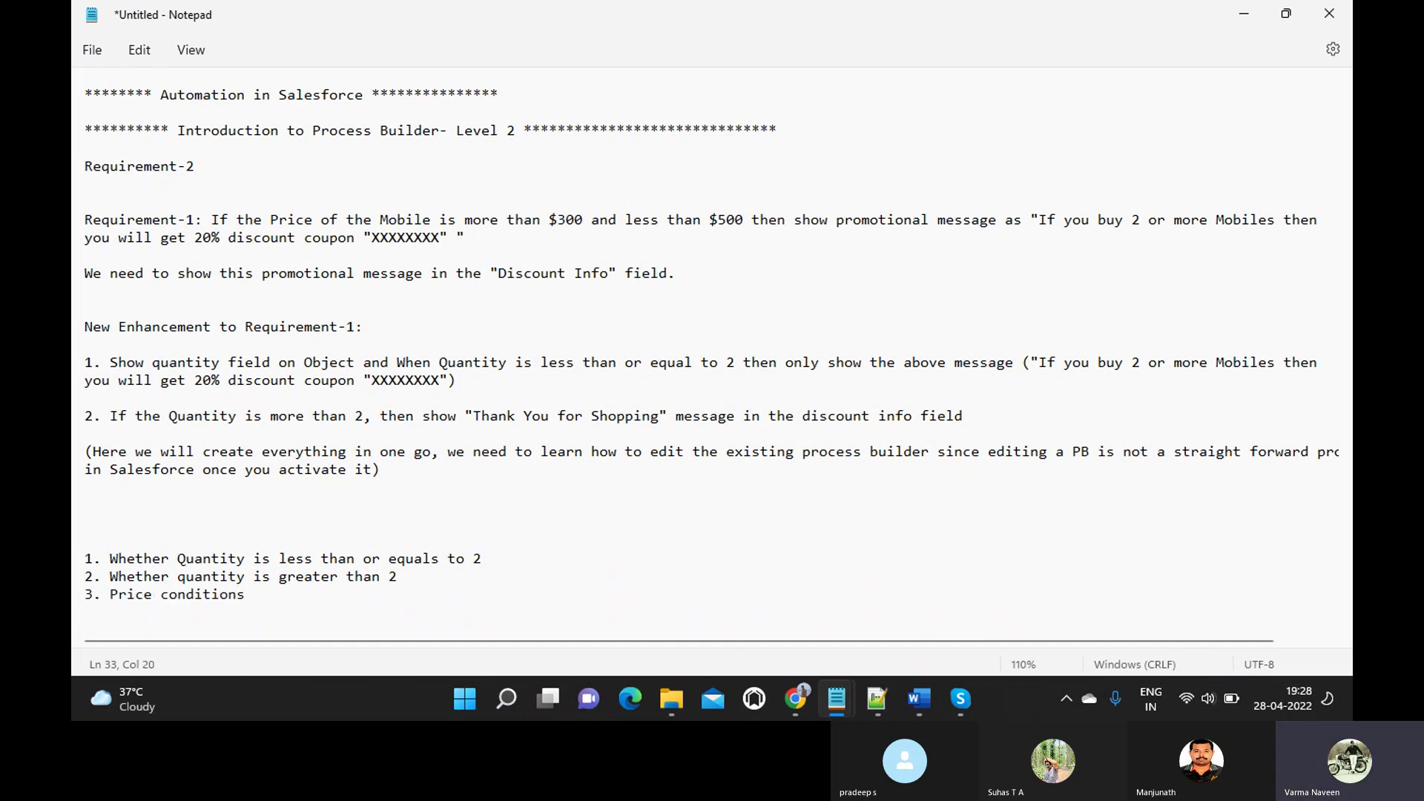
- Append "(no value)" to the price conditions note and add the line "4. If price and Quantity = 0" below it
type(" (no value)")
key("Return")
type("4. If price and Qu")
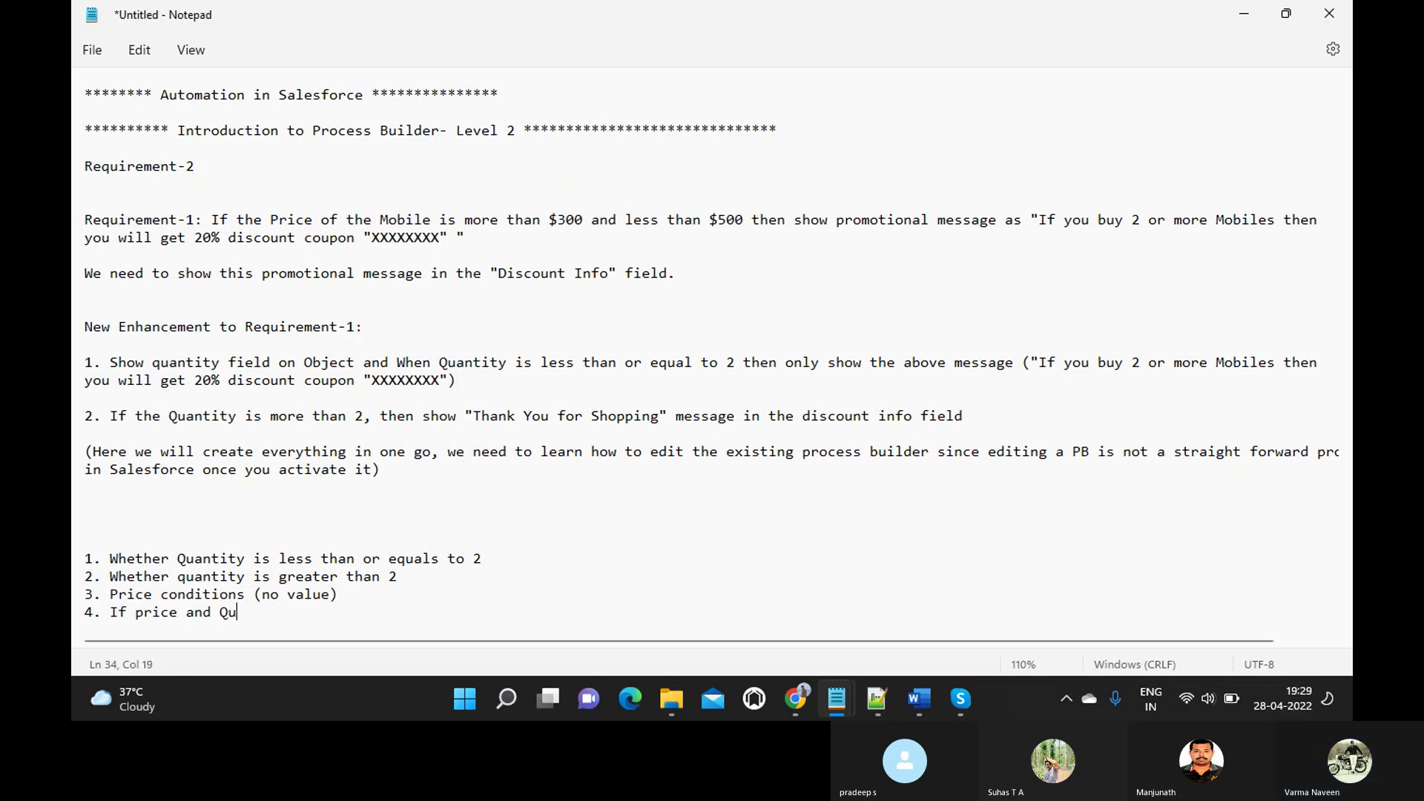
type("antity = 0")
key("shift+Home")
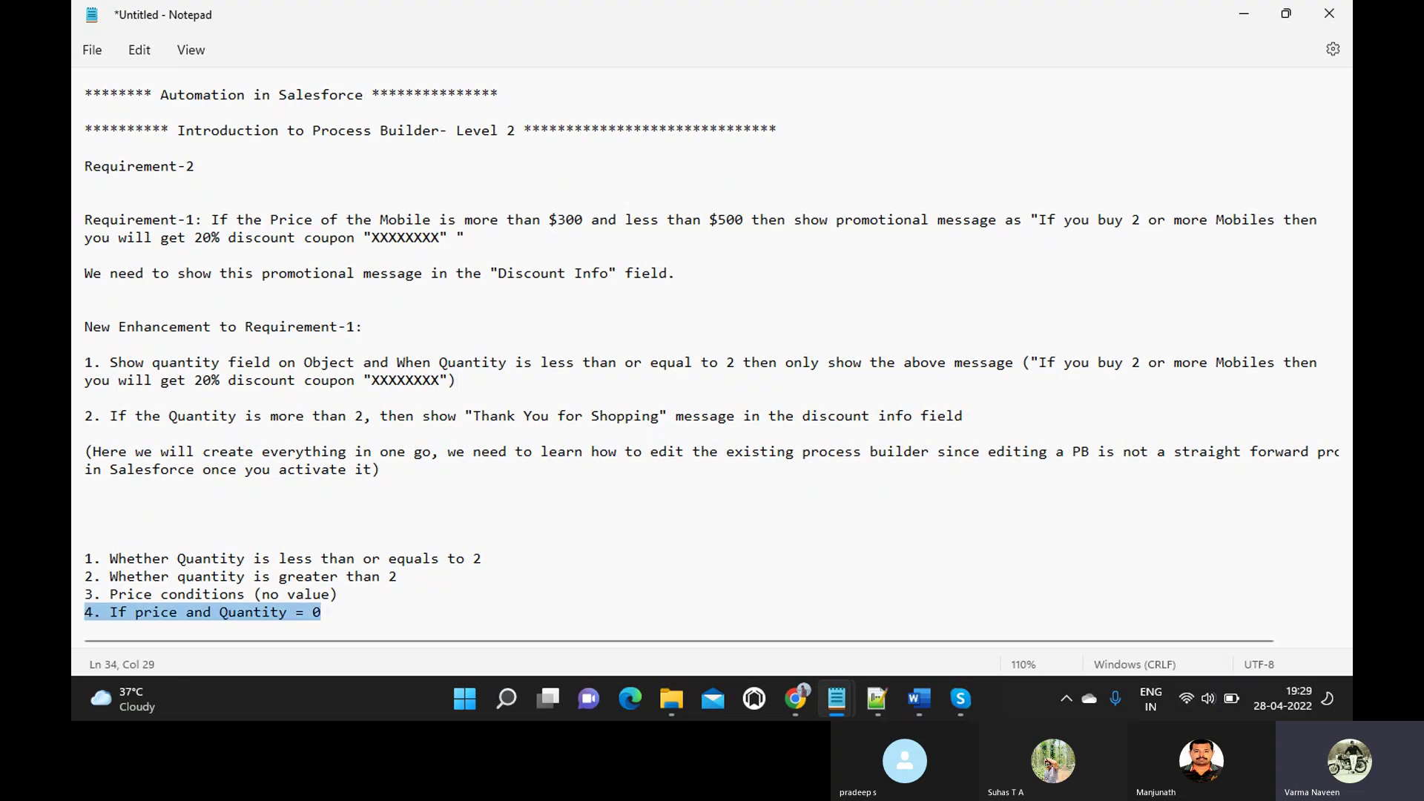
left_click(85, 612)
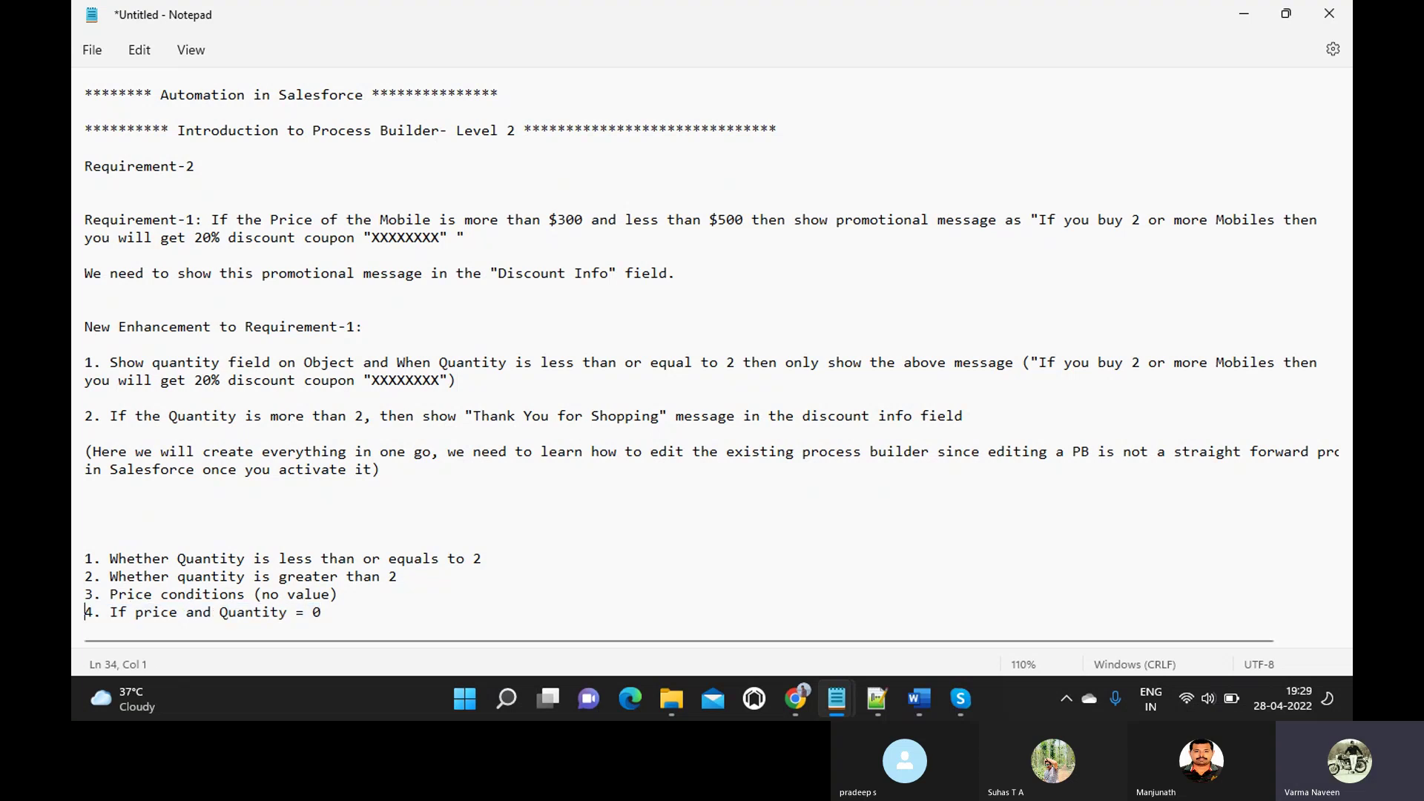
key("Return")
- Switch to Salesforce in the browser and start a new record from the Samsung Mobiles list
key("alt+Tab")
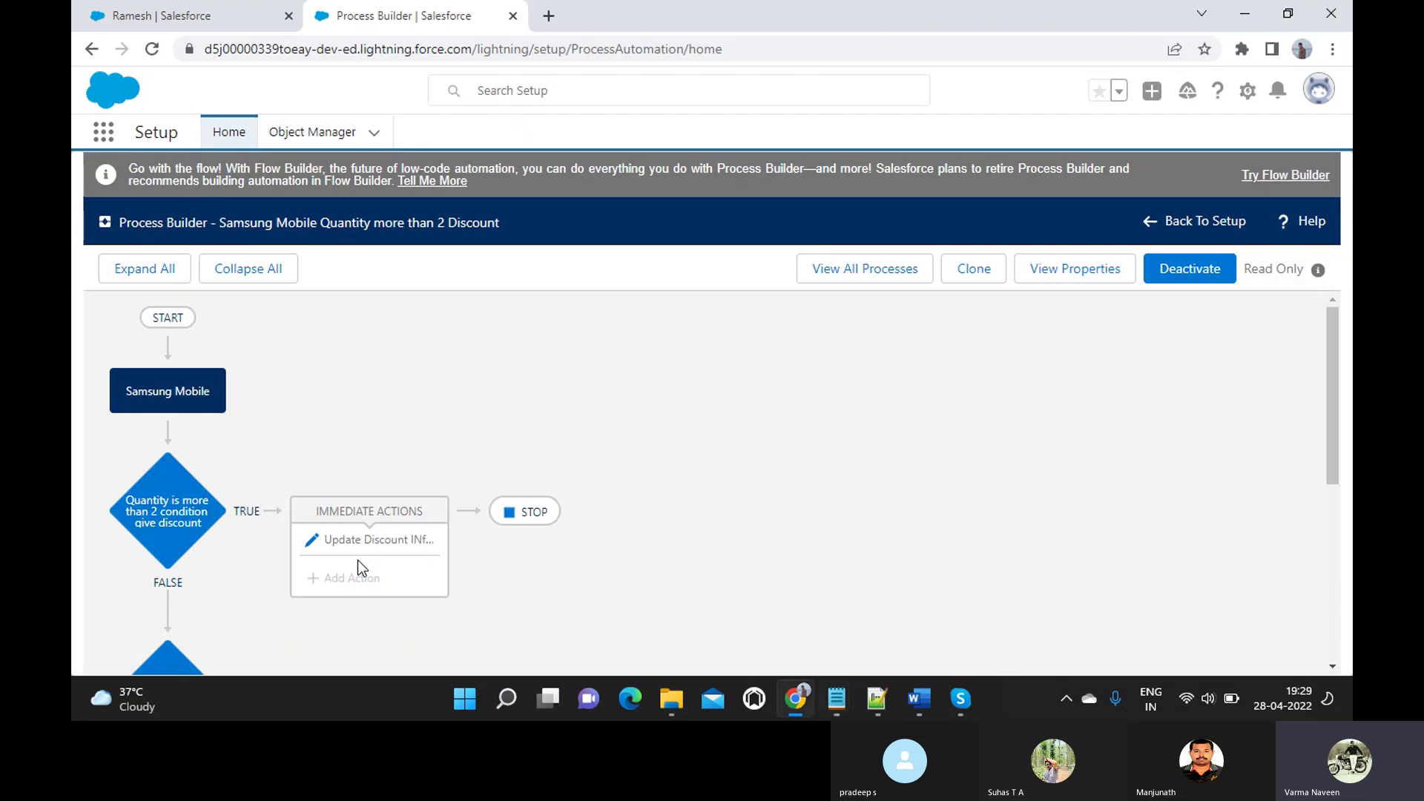
left_click(208, 30)
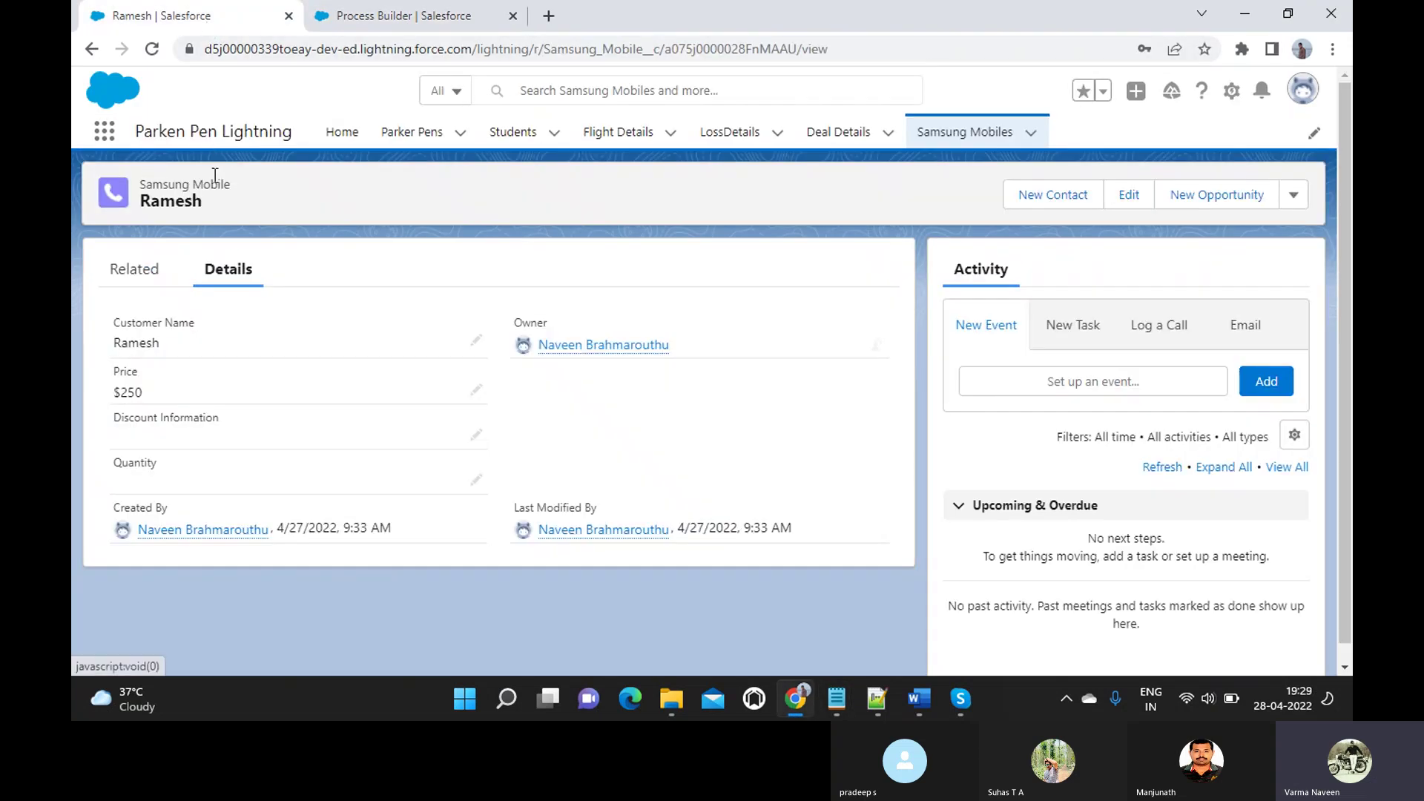
left_click(150, 52)
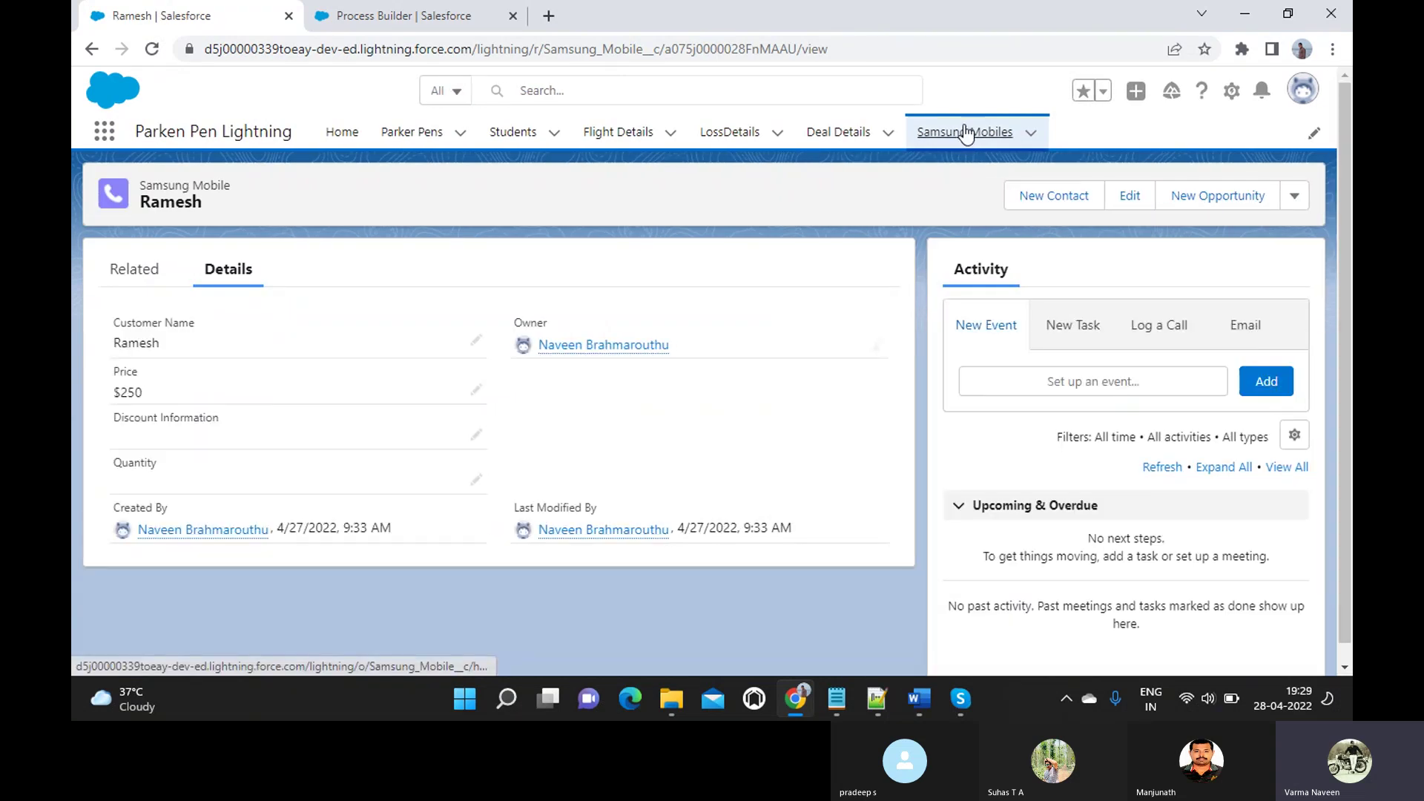
left_click(964, 131)
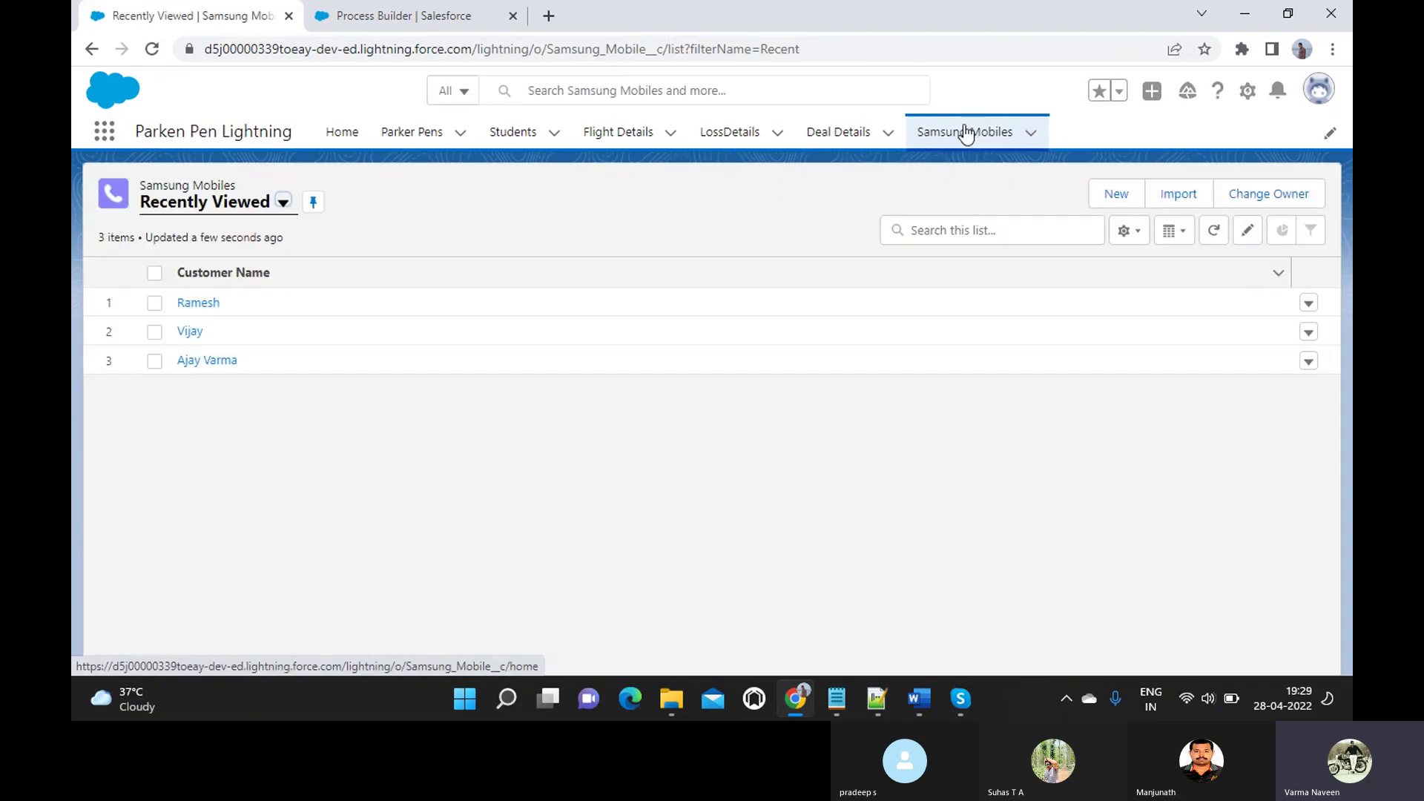
left_click(1111, 202)
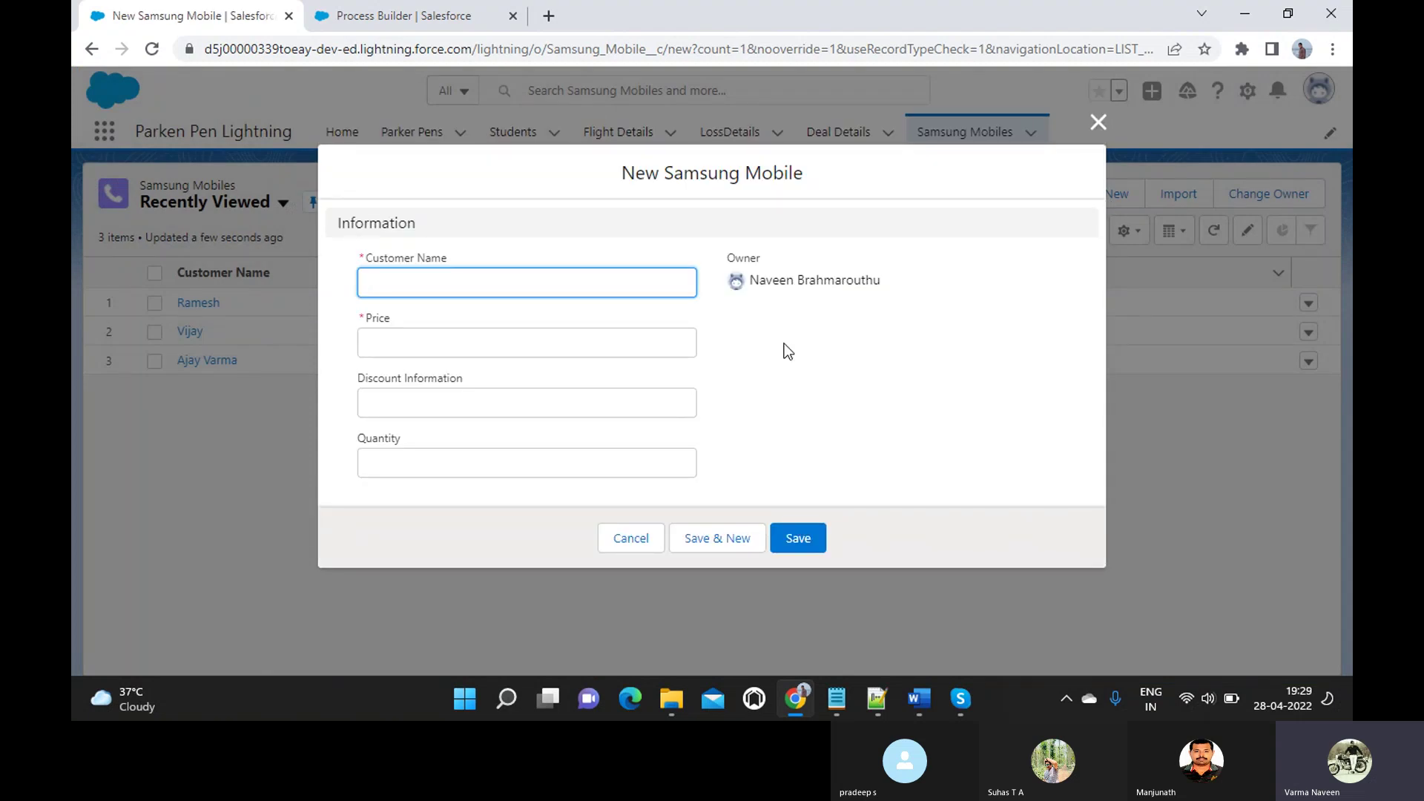
- Fill in the customer's name, a price of 100 and a quantity of 1 for the new Samsung Mobile record
type("Jack")
key("Tab")
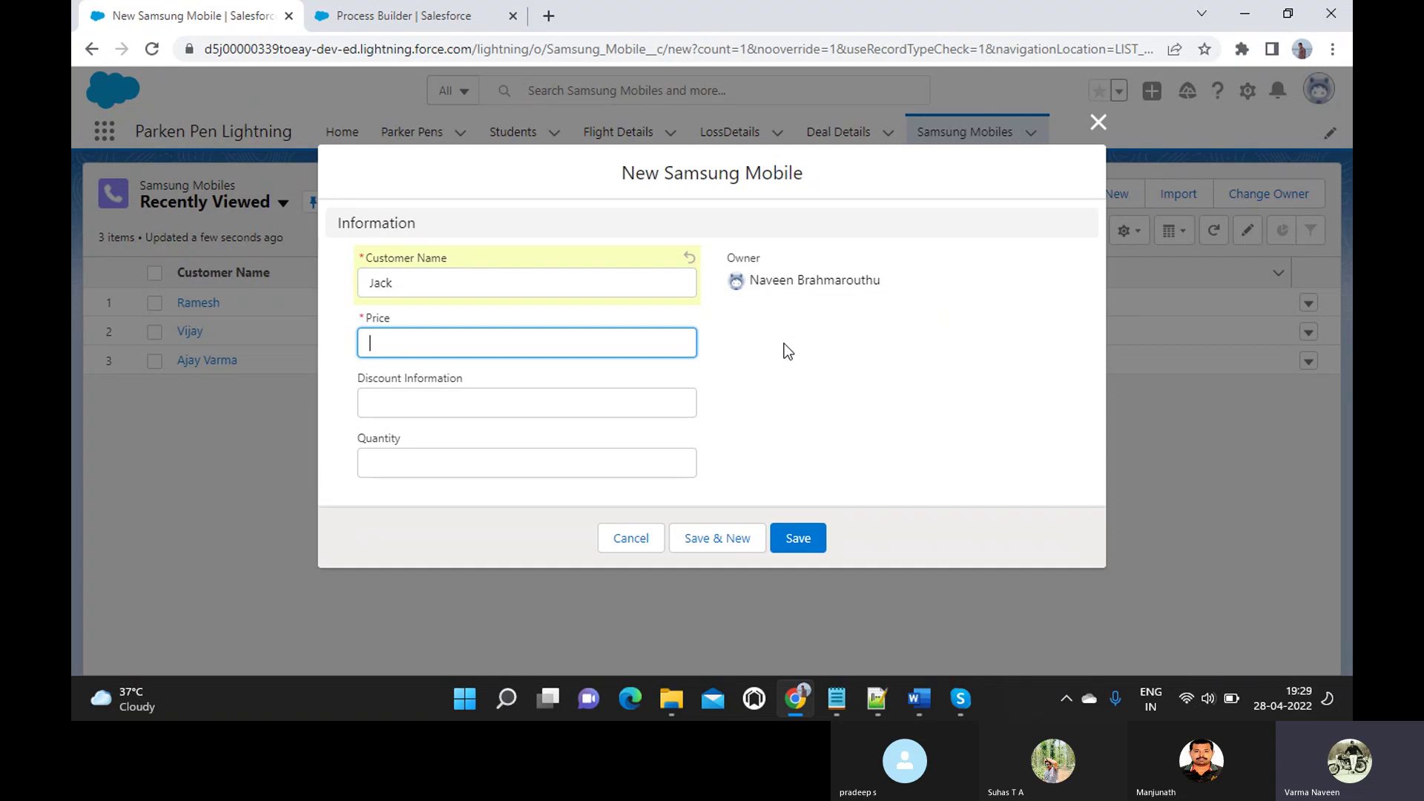
type("100")
left_click(555, 460)
type("1")
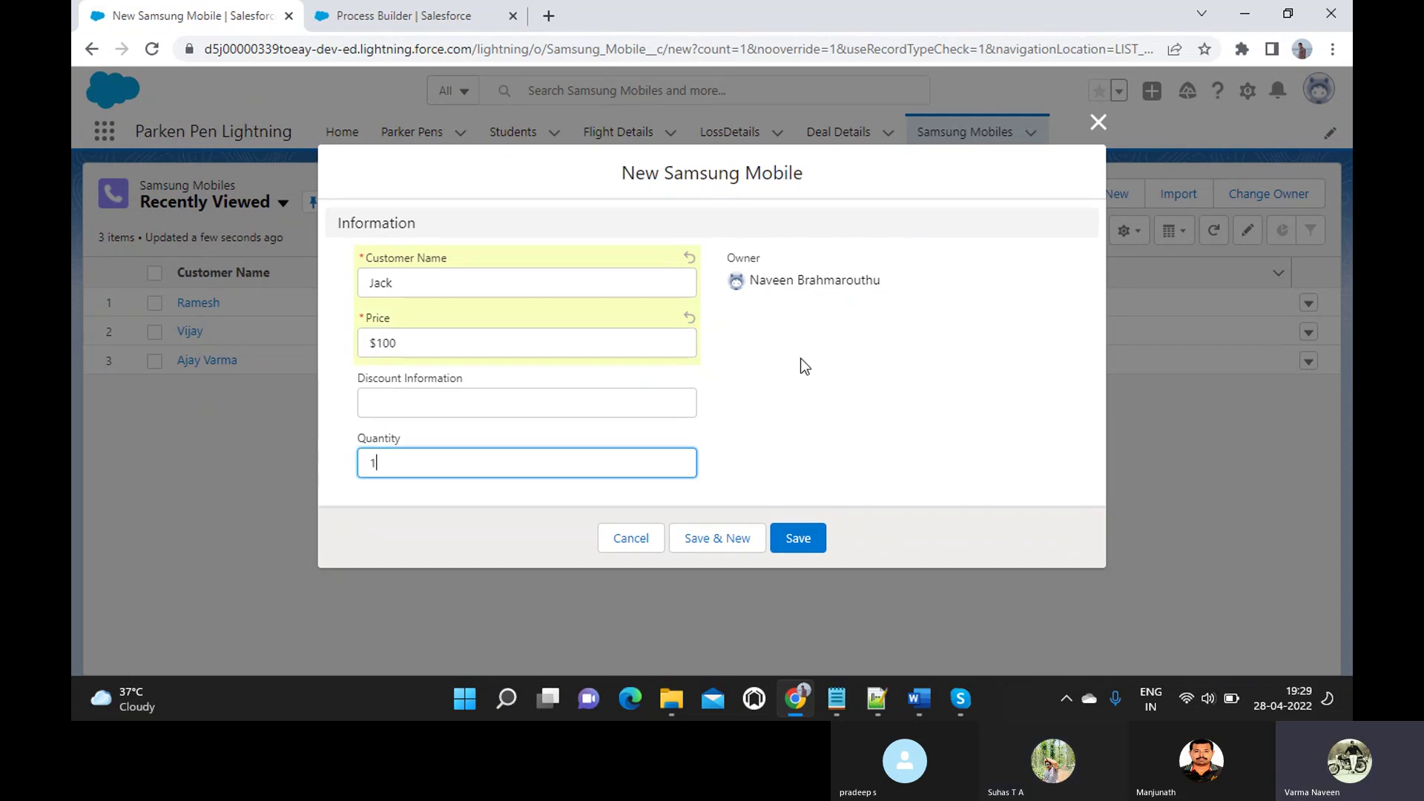
- Change the new record's price to 350
left_click(507, 344)
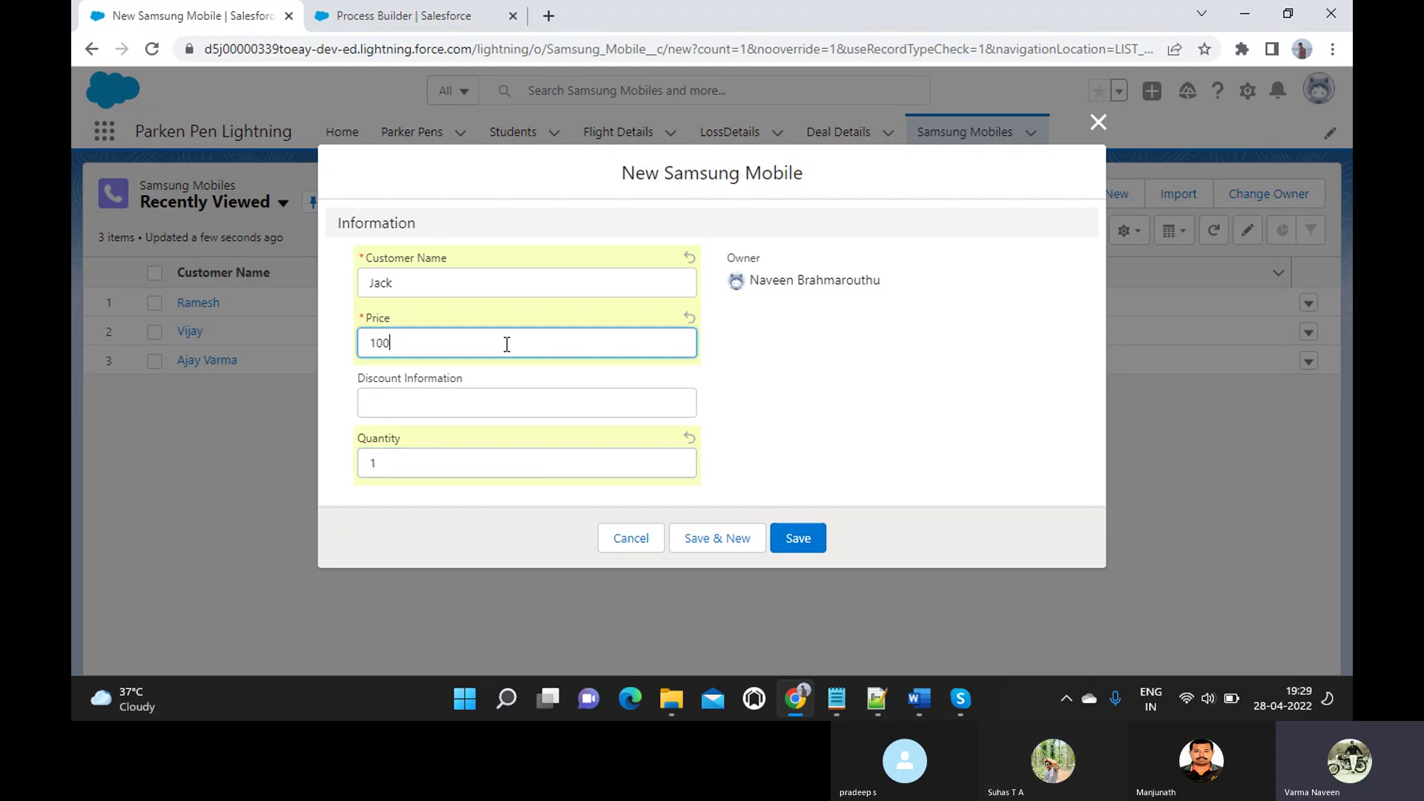
double_click(506, 344)
type("2")
key("BackSpace")
type("350")
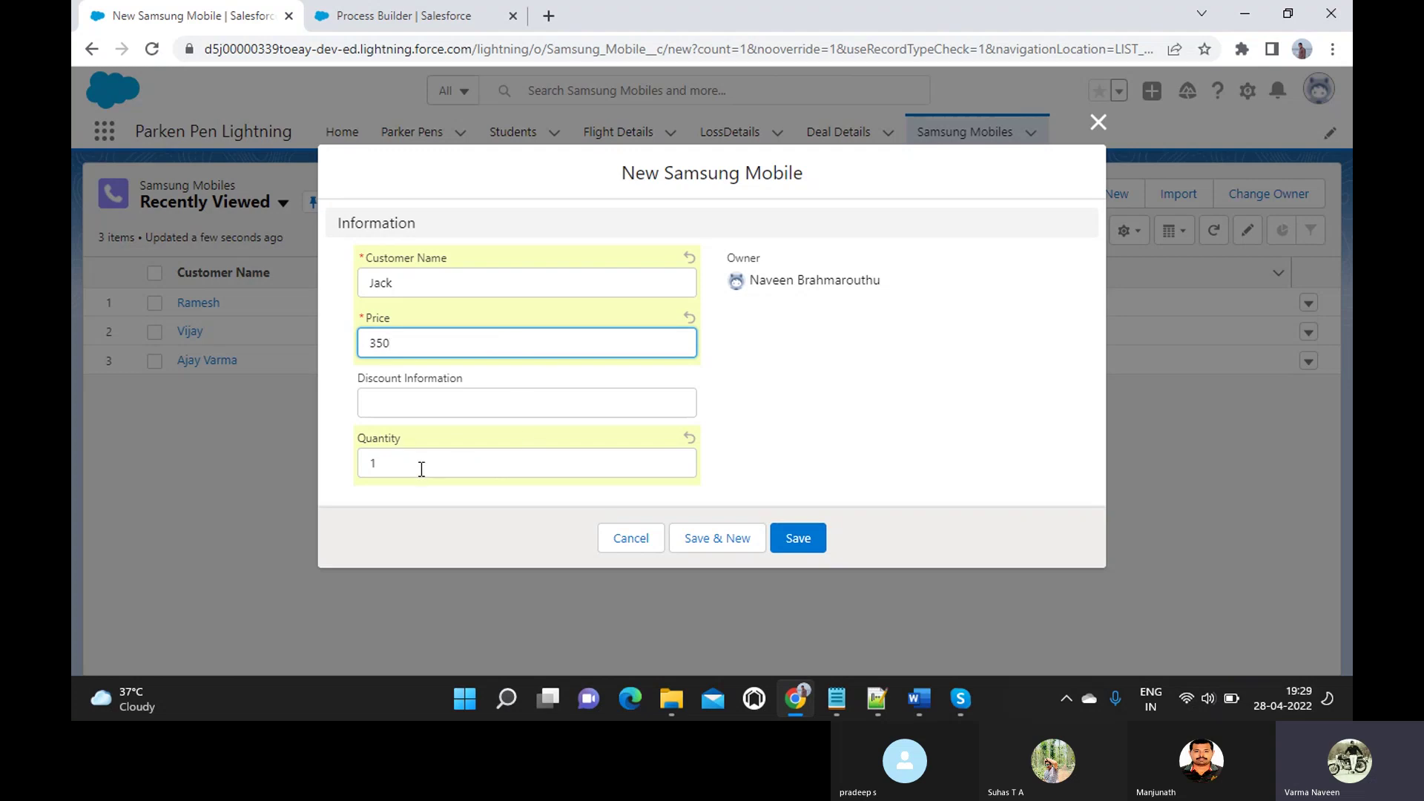
- Set the new record's price to 200 and save the Samsung Mobile record
key("BackSpace")
key("BackSpace")
key("BackSpace")
type("200")
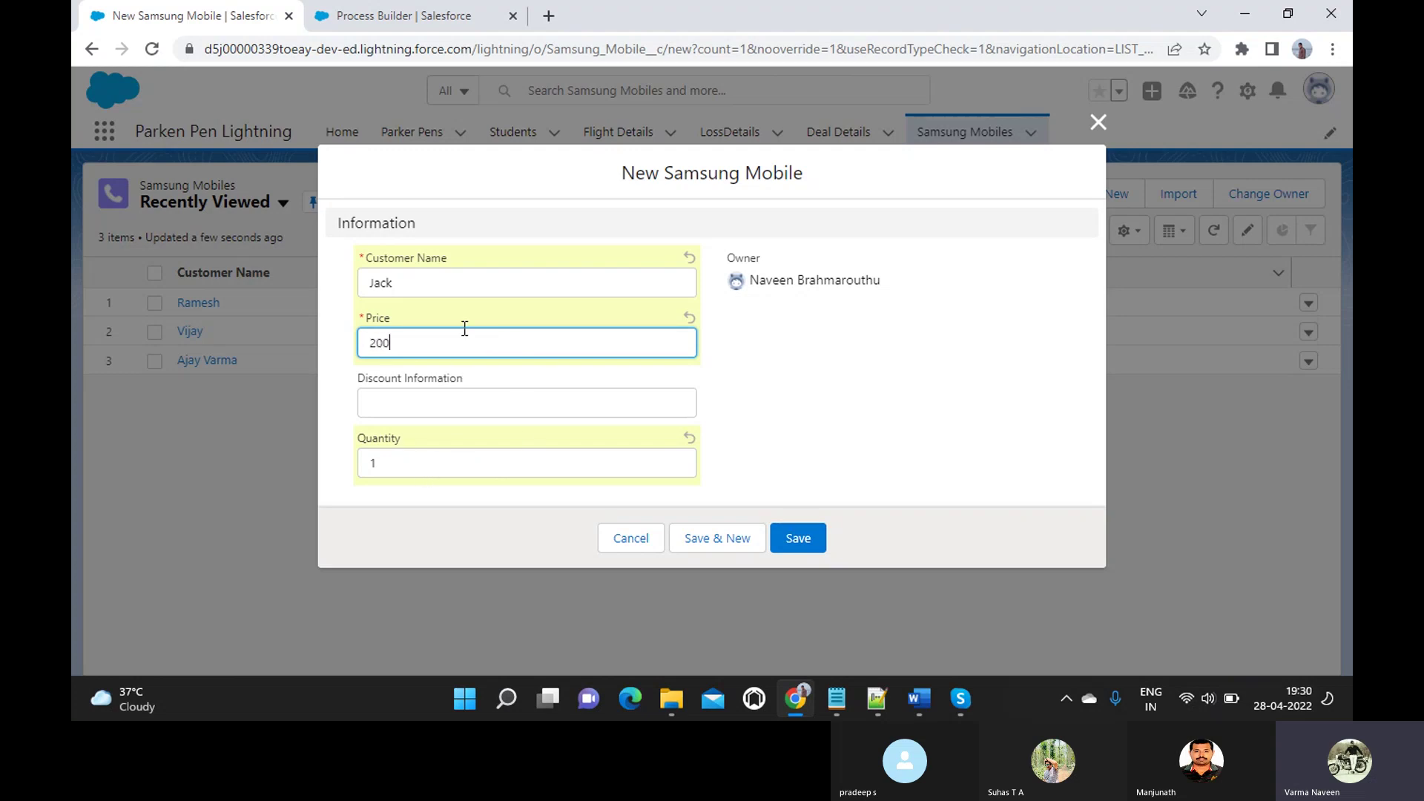
left_click(798, 542)
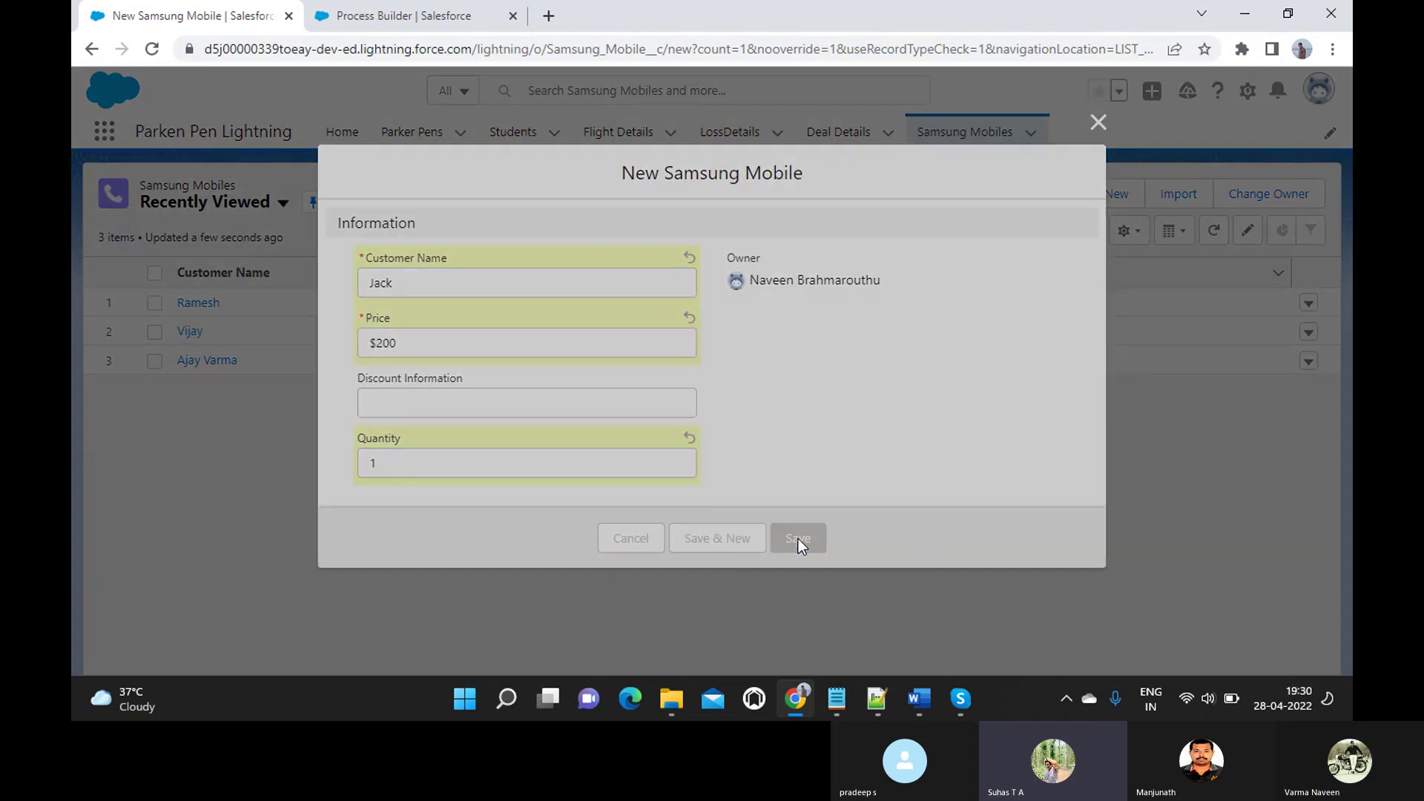
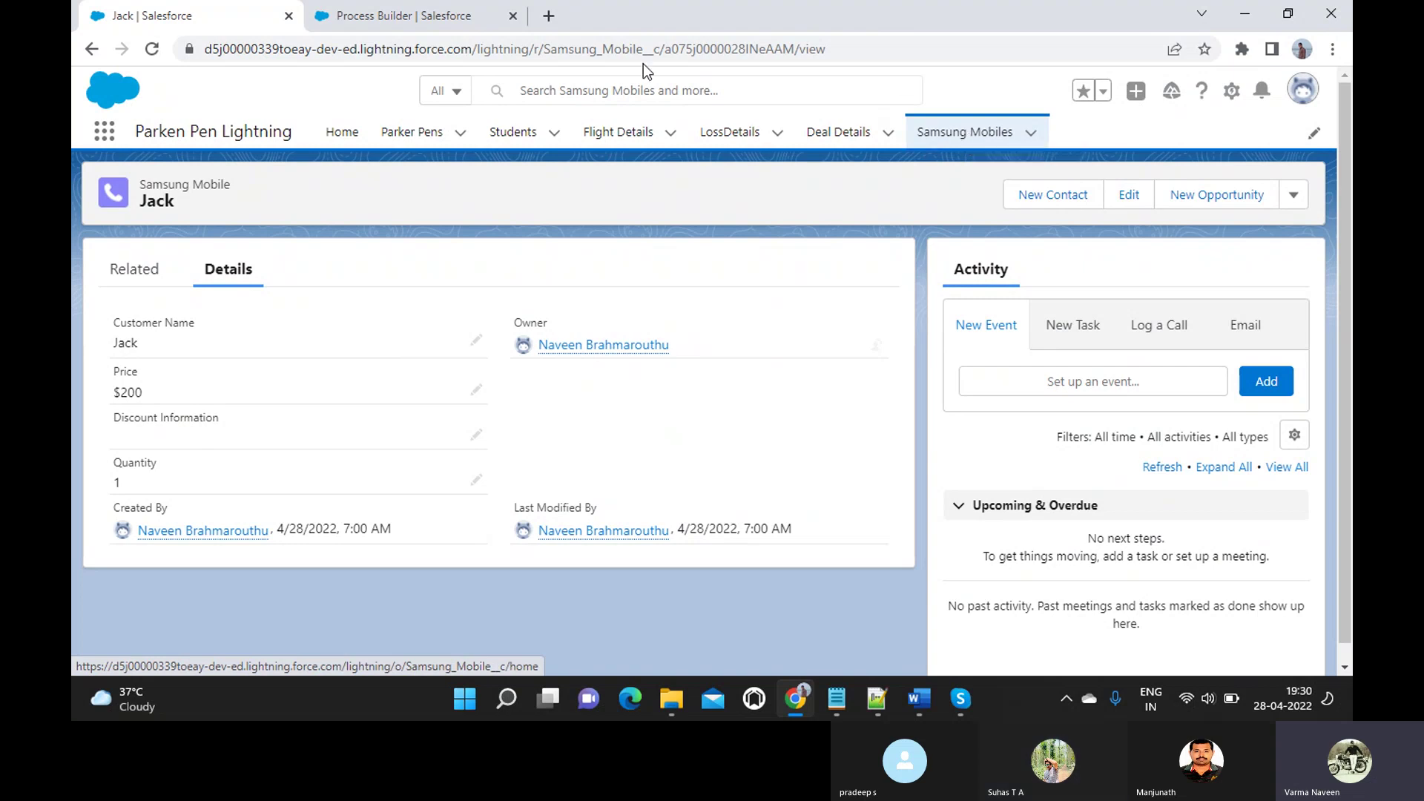
- Examine the Update Records action attached to the first criterion in the Samsung Mobile process in Process Builder
left_click(425, 22)
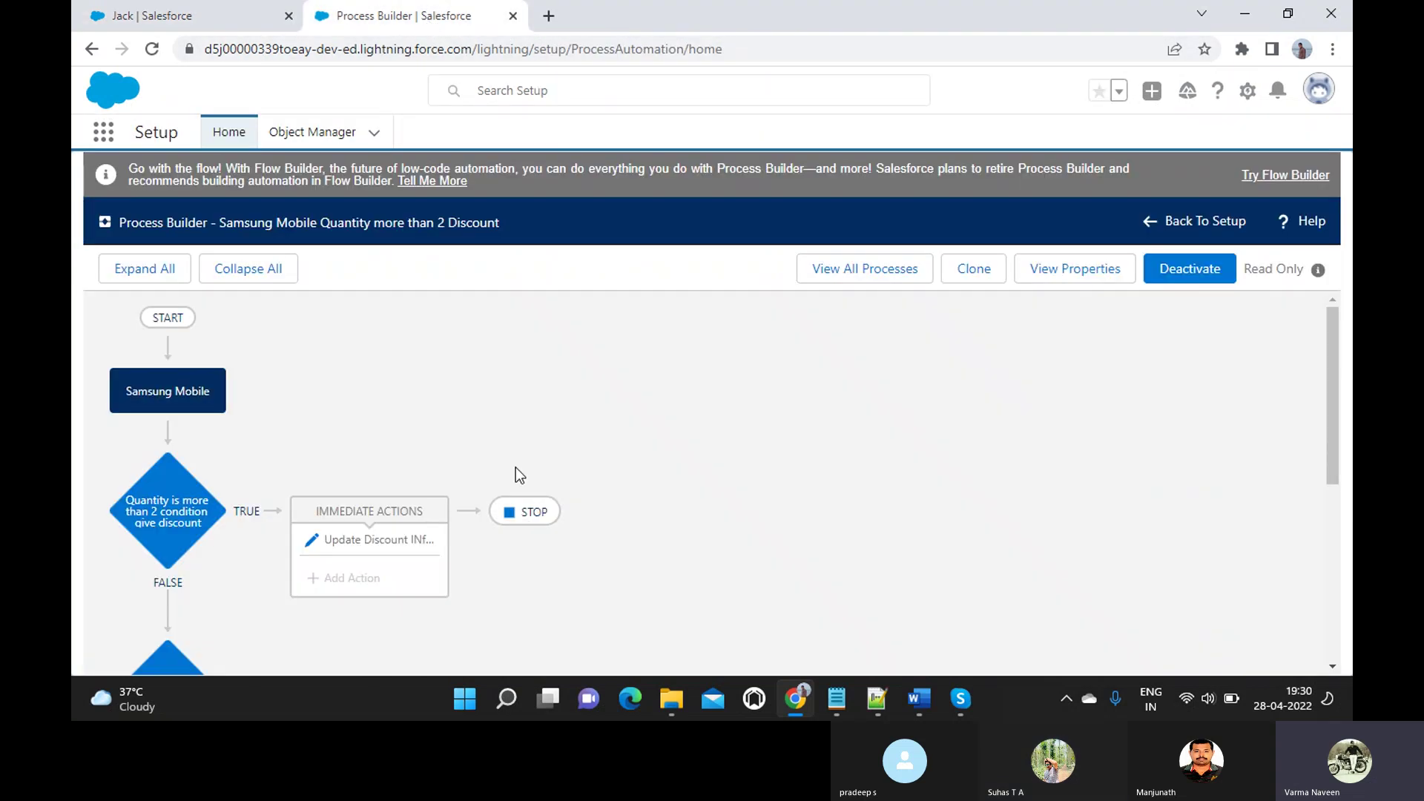
scroll(515, 468, "down", 2)
scroll(514, 467, "up", 1)
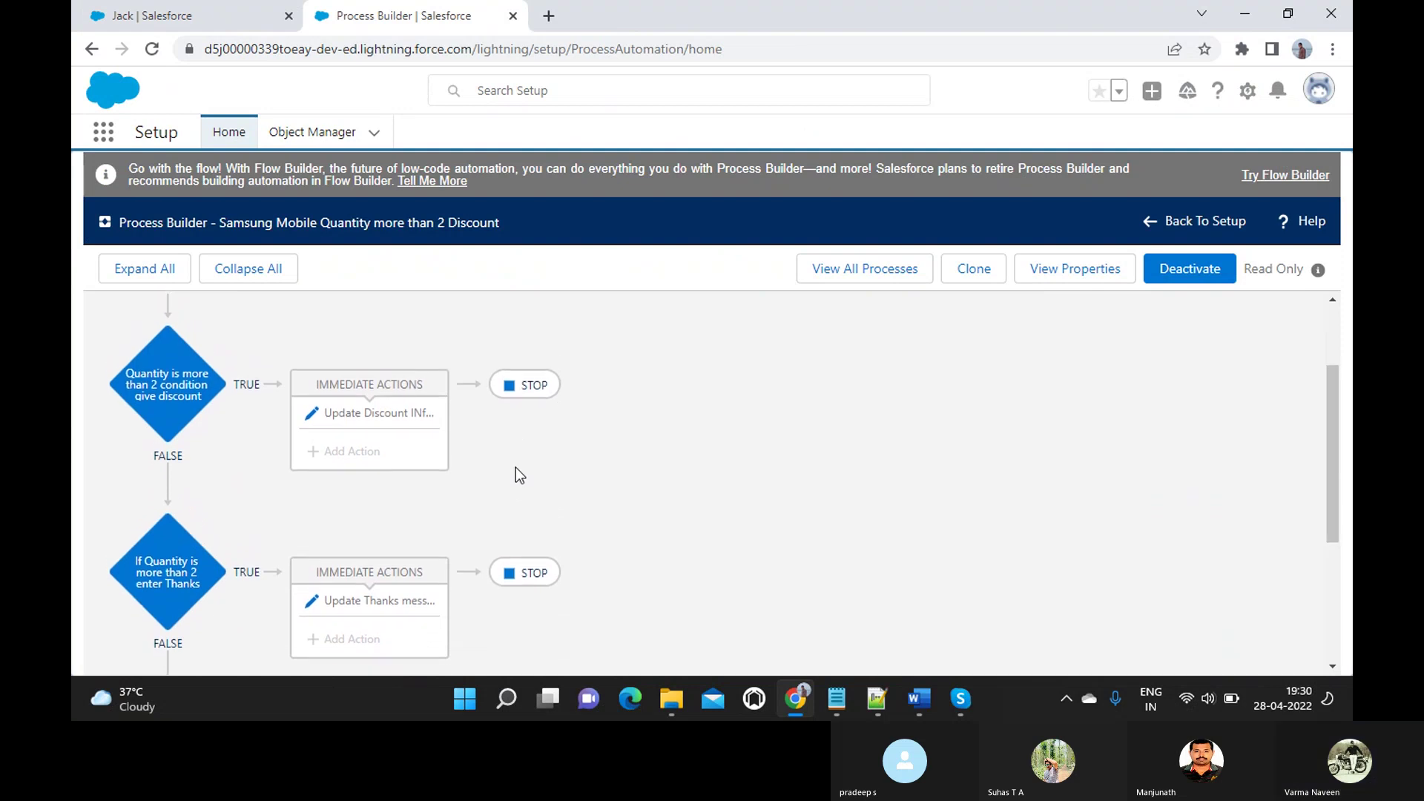
left_click(361, 429)
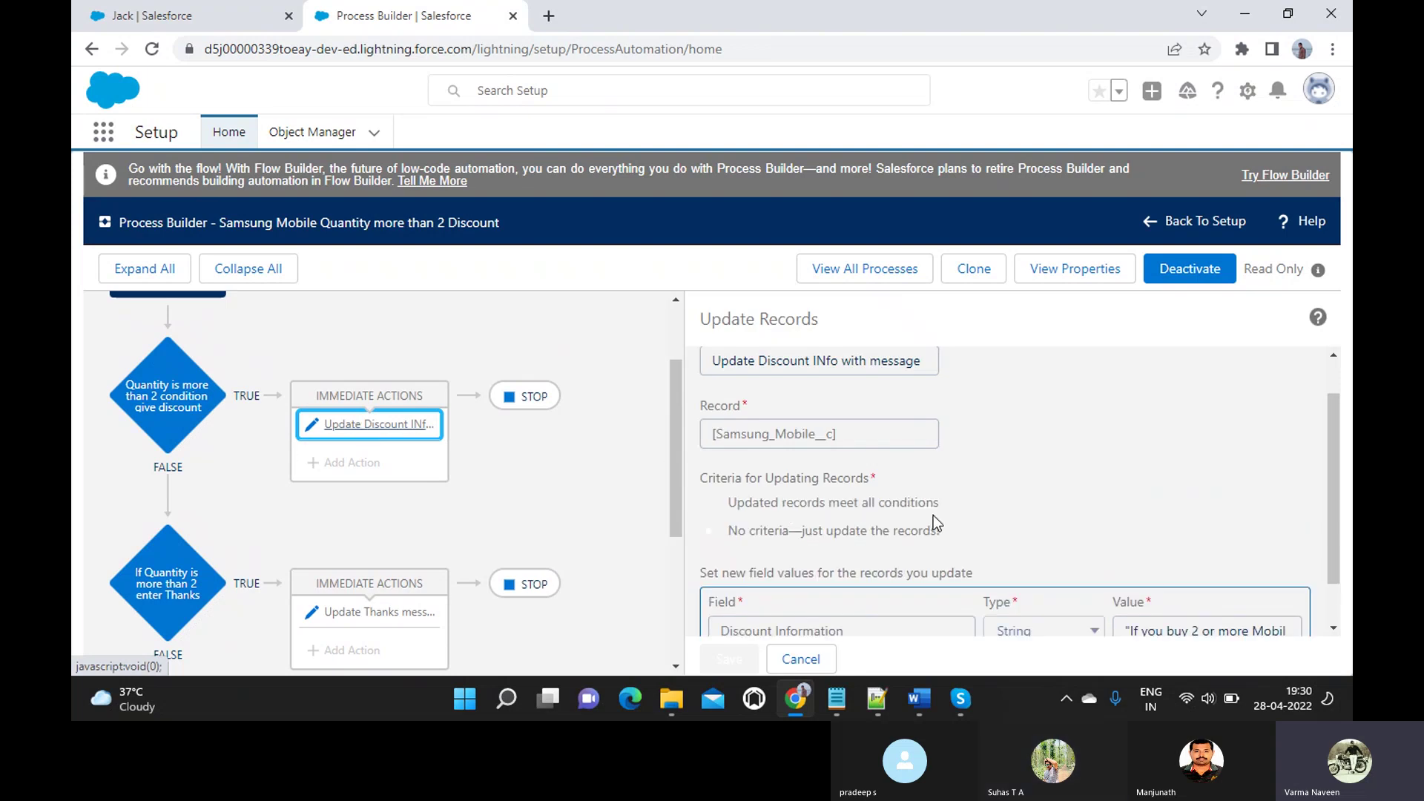
scroll(933, 514, "down", 1)
scroll(933, 515, "up", 2)
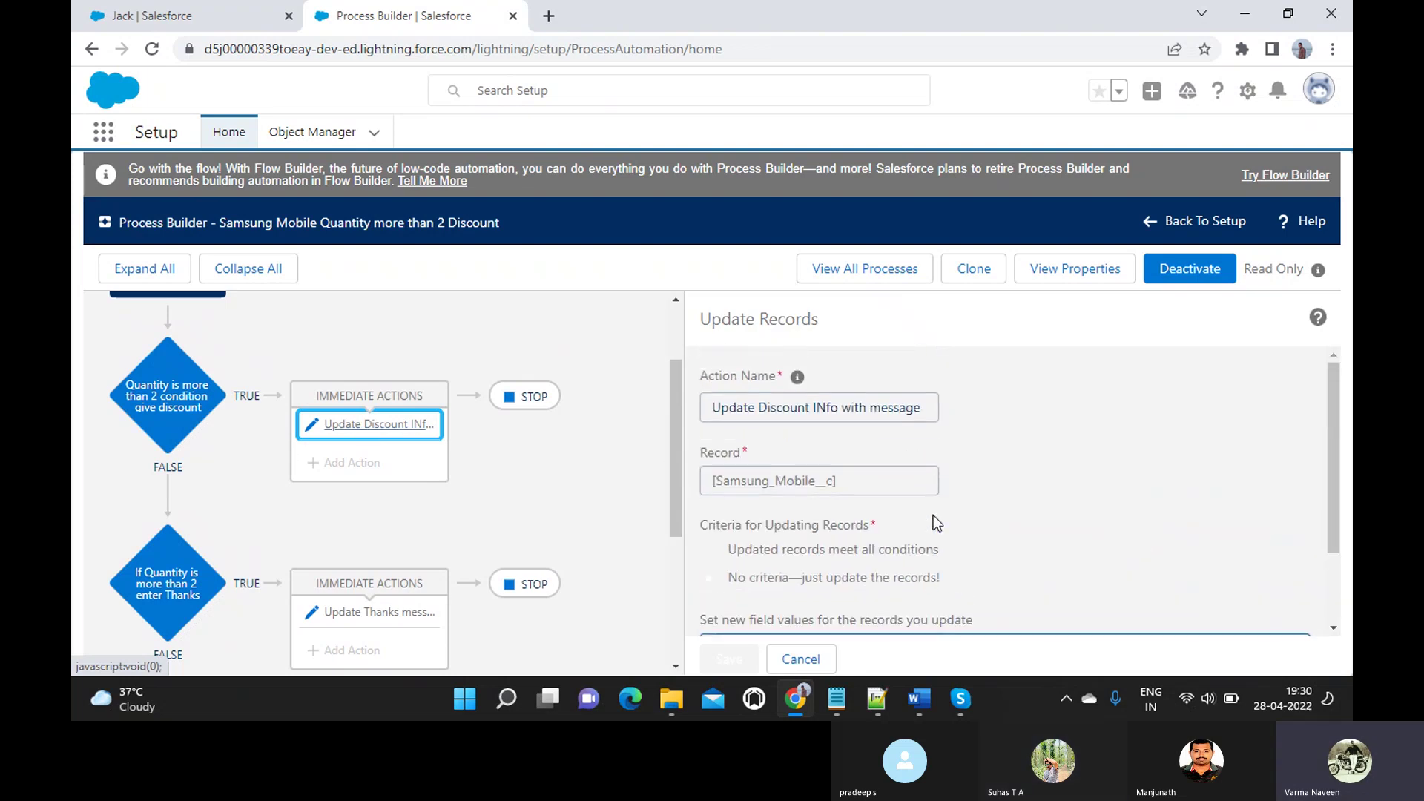
scroll(933, 515, "down", 2)
scroll(933, 514, "up", 2)
scroll(933, 515, "down", 1)
scroll(932, 515, "down", 1)
scroll(932, 515, "up", 2)
scroll(933, 515, "down", 2)
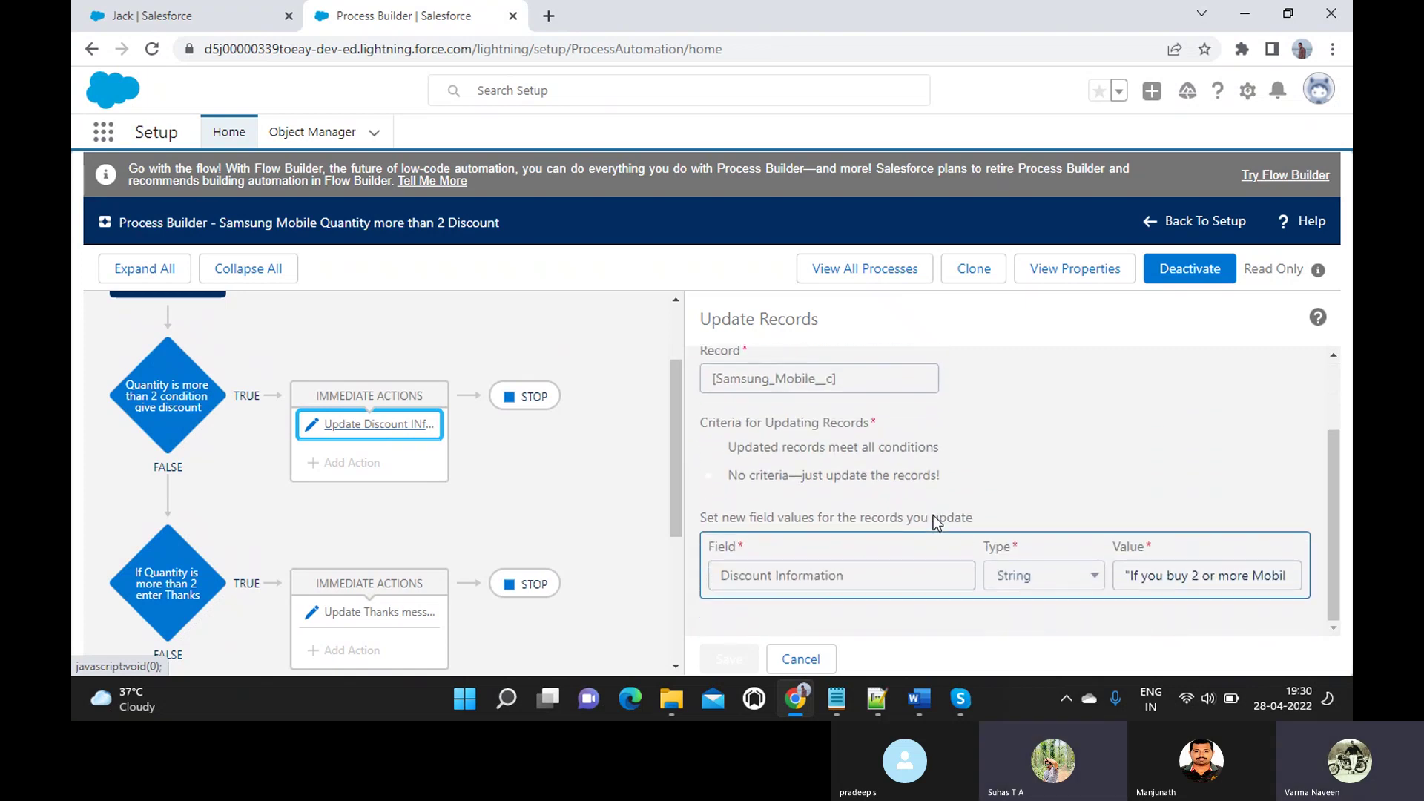
scroll(933, 515, "up", 2)
- Review the price and quantity conditions and the condition logic of the first criterion, "Quantity is more than 2 condition give discount"
left_click(175, 404)
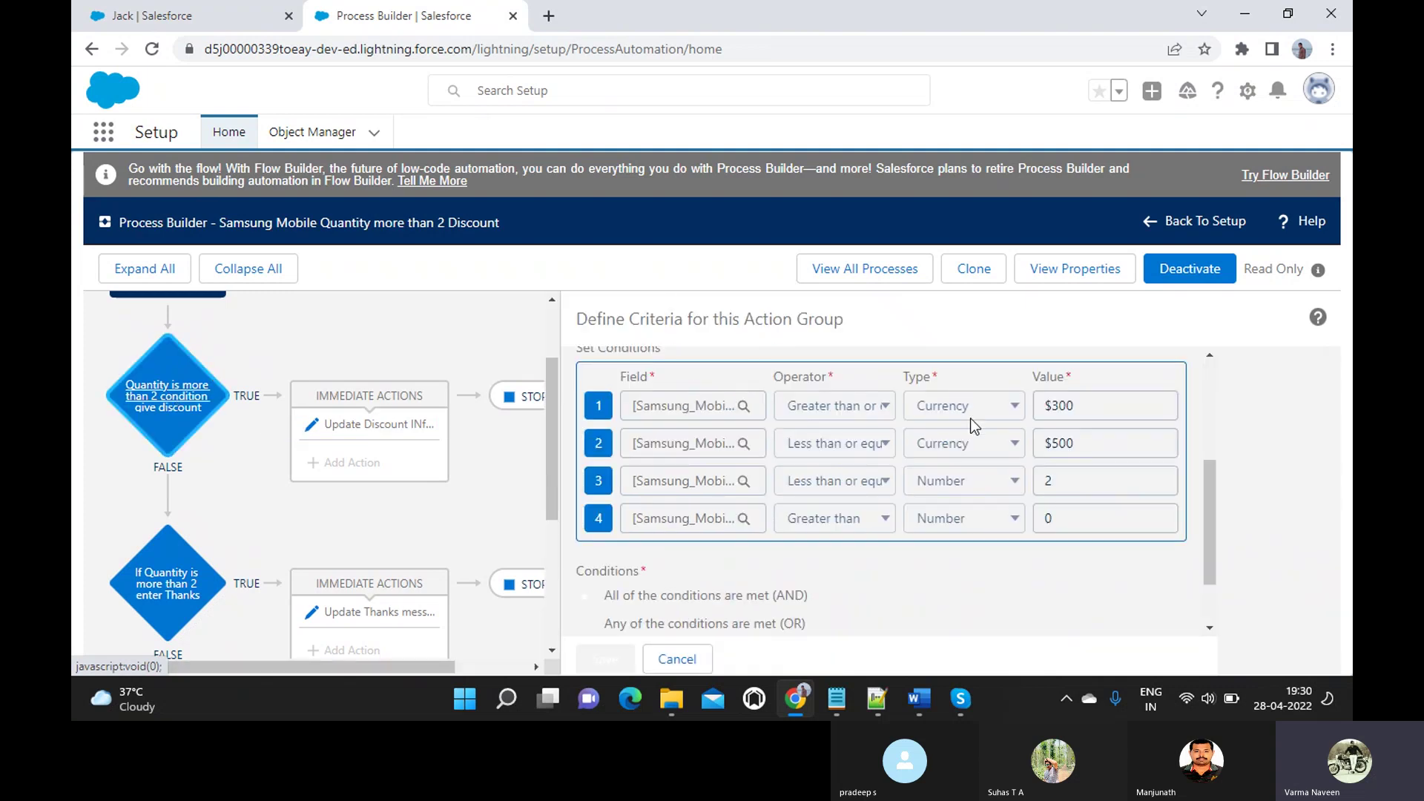
scroll(945, 518, "down", 1)
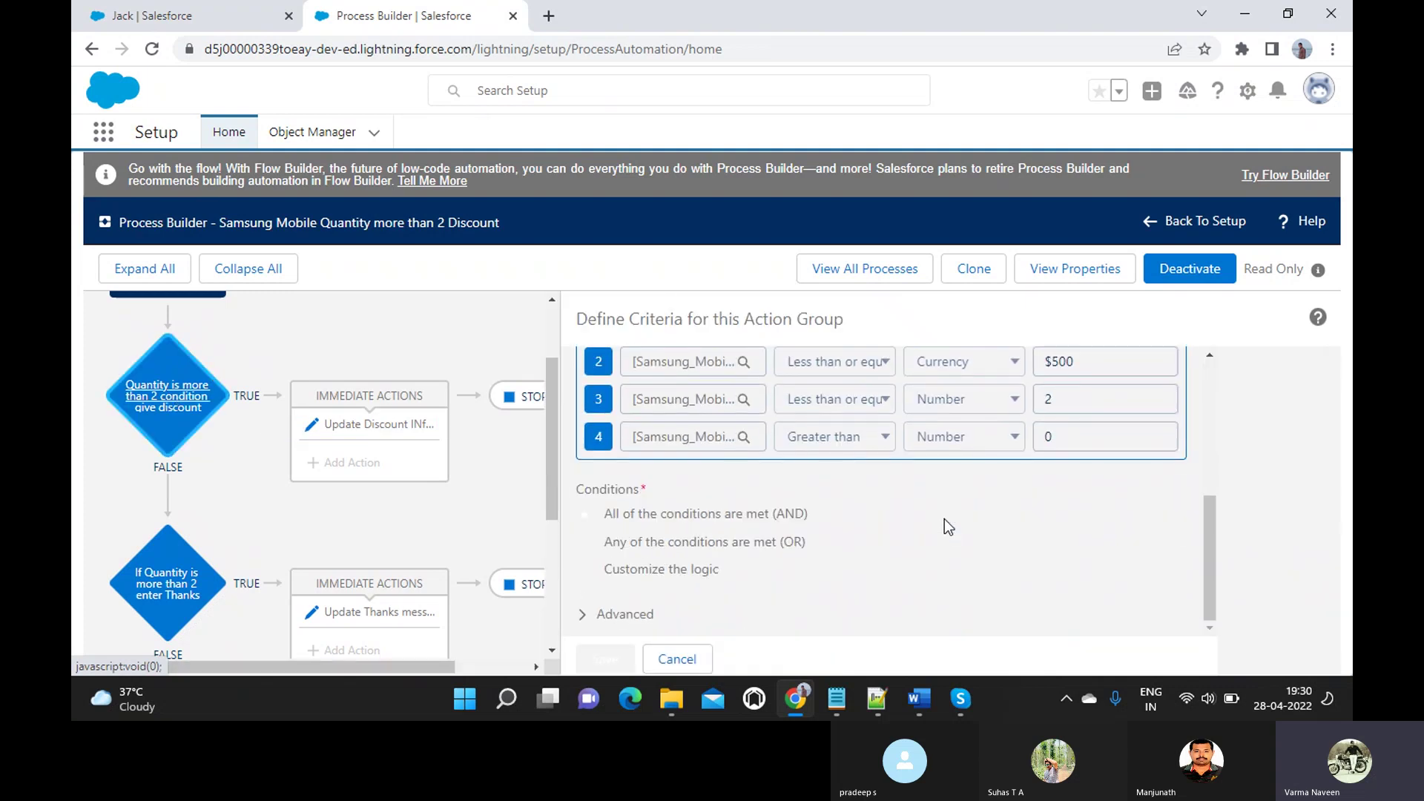
scroll(945, 519, "up", 2)
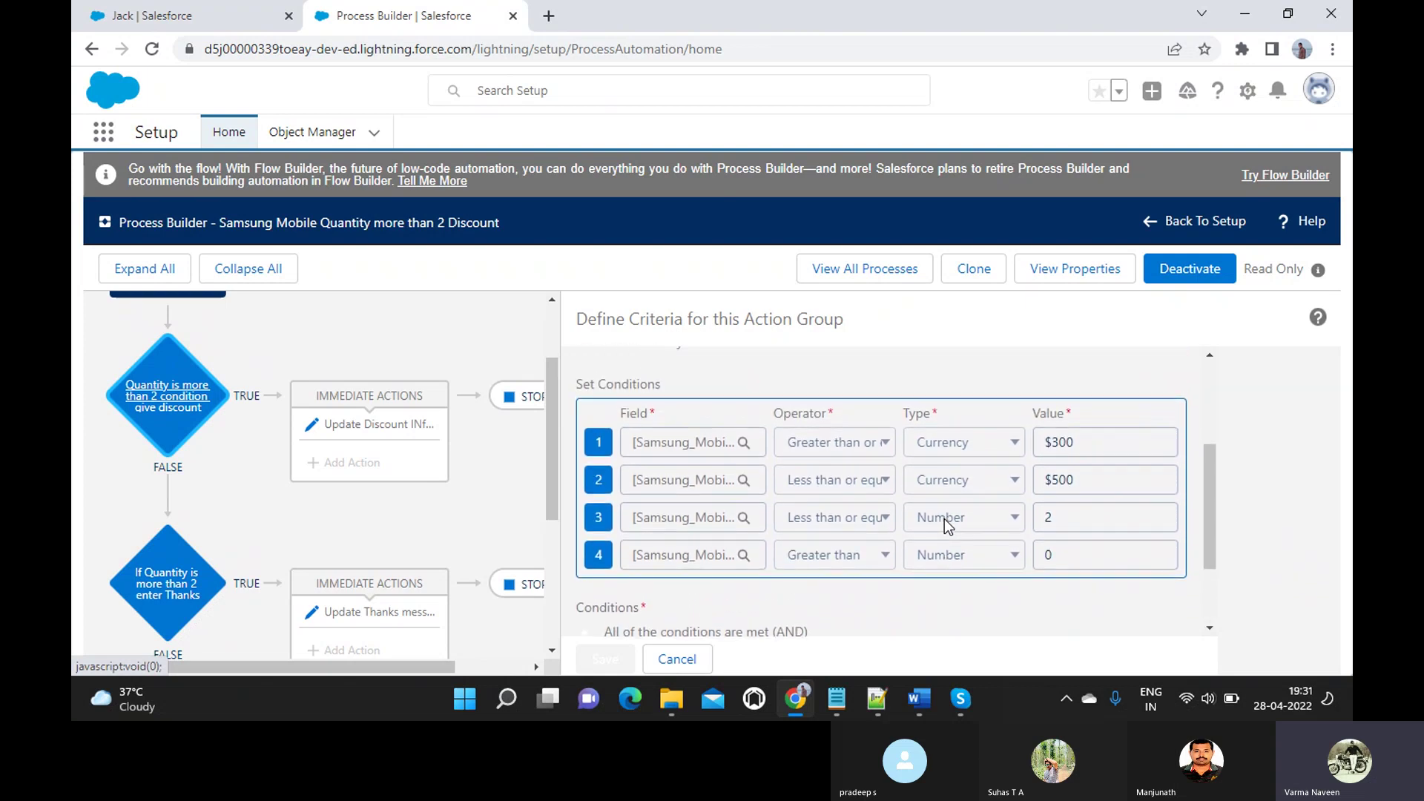
scroll(945, 518, "down", 1)
scroll(944, 519, "up", 1)
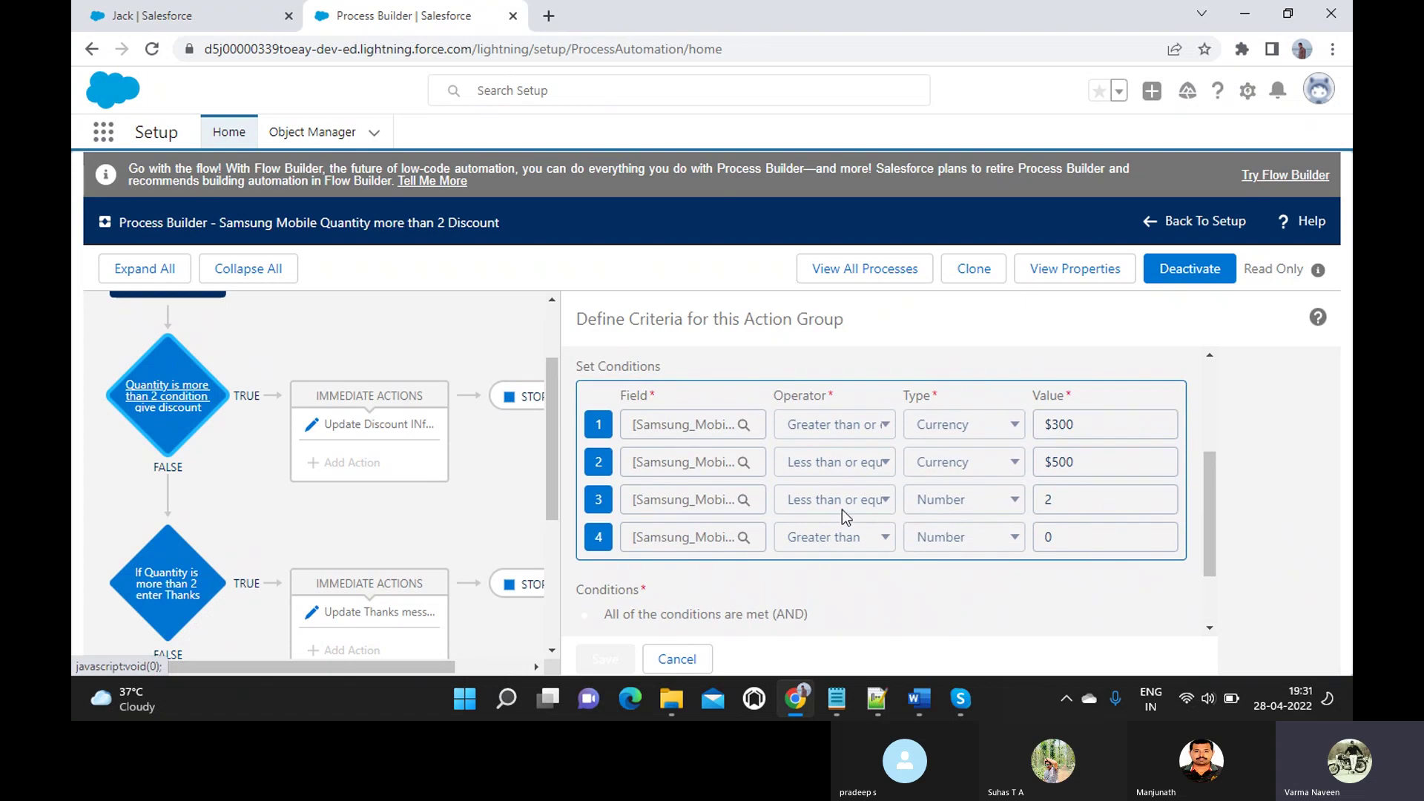
scroll(920, 522, "down", 2)
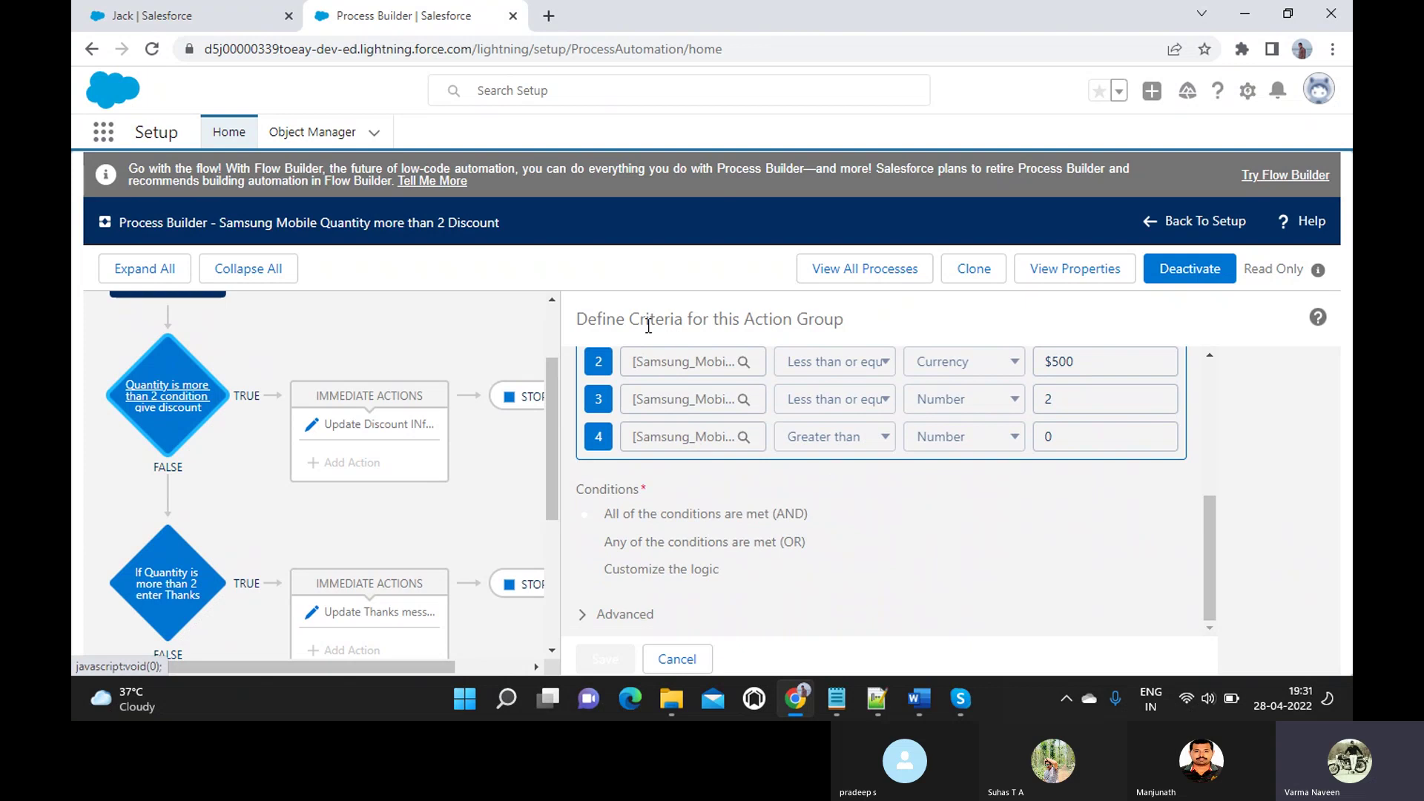
scroll(982, 479, "up", 5)
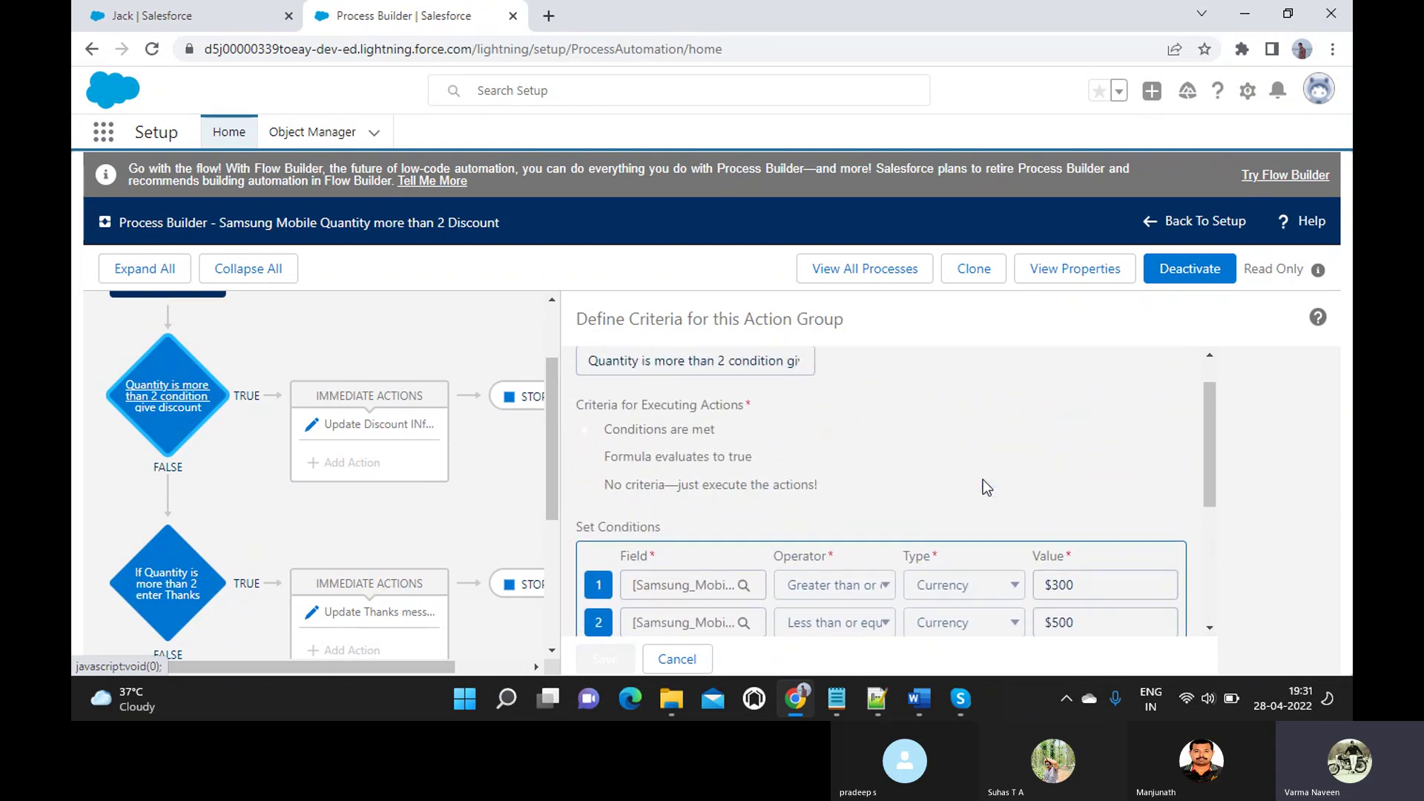
scroll(982, 479, "down", 2)
scroll(982, 479, "up", 1)
scroll(982, 479, "down", 2)
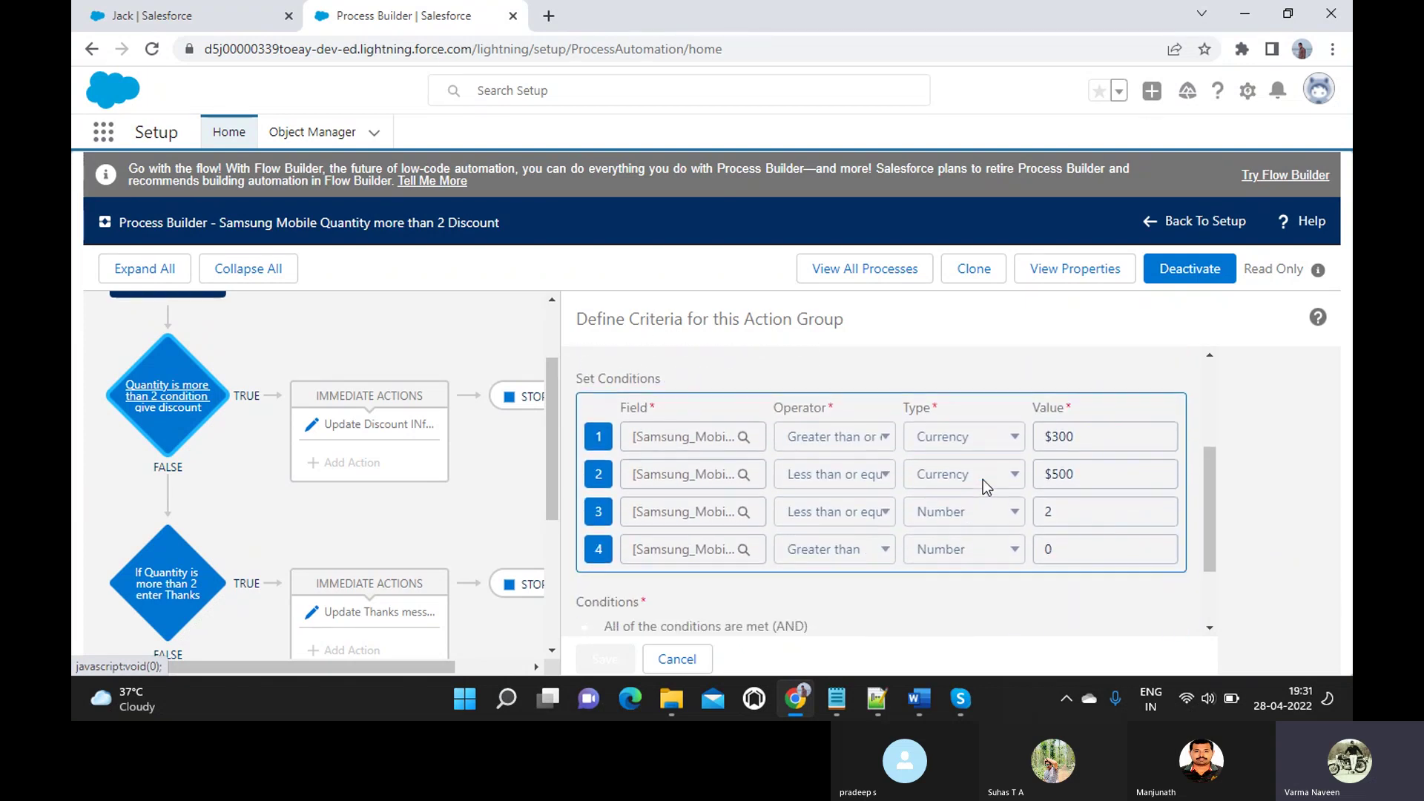
scroll(981, 479, "down", 1)
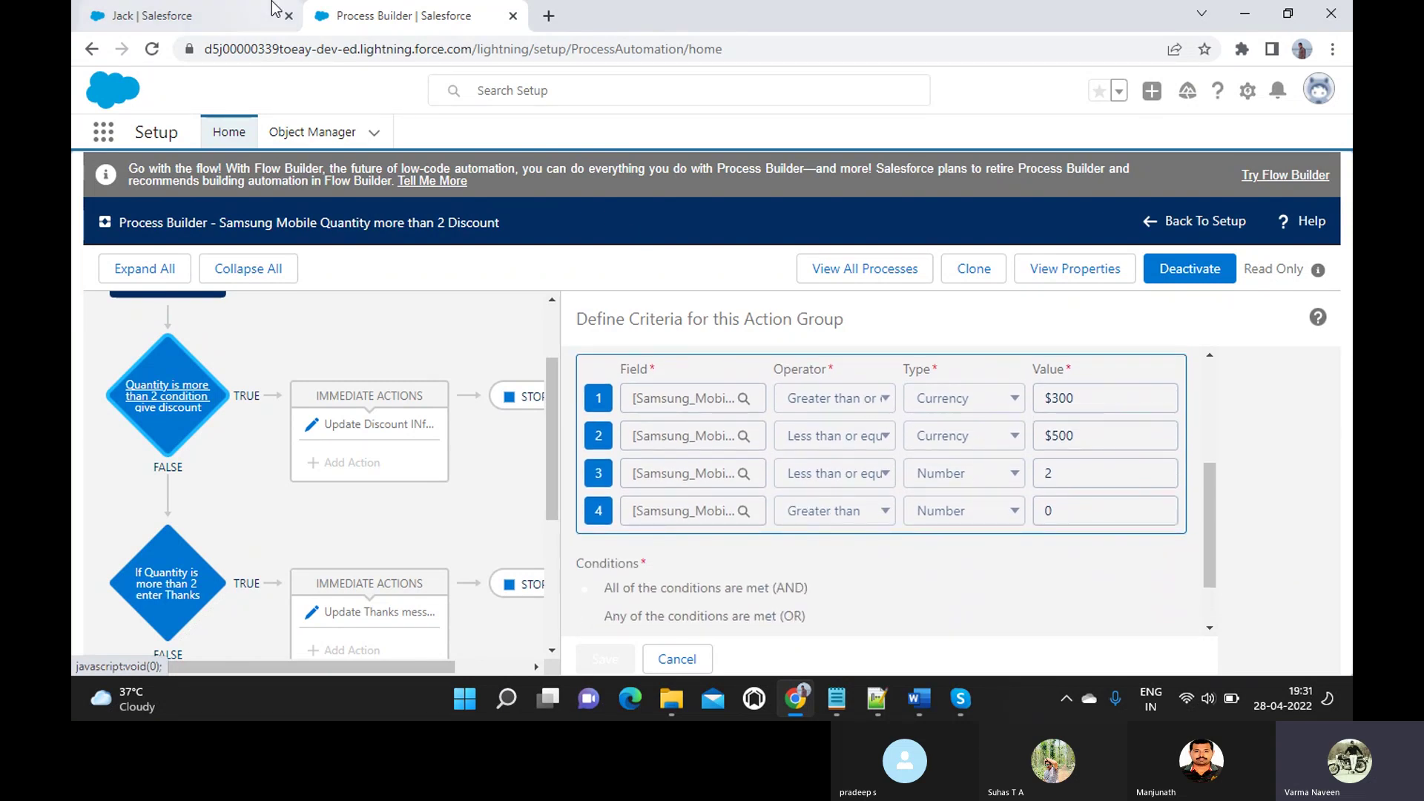
- Return to the newly created Samsung Mobile record, set its price to 300 and save it
left_click(192, 30)
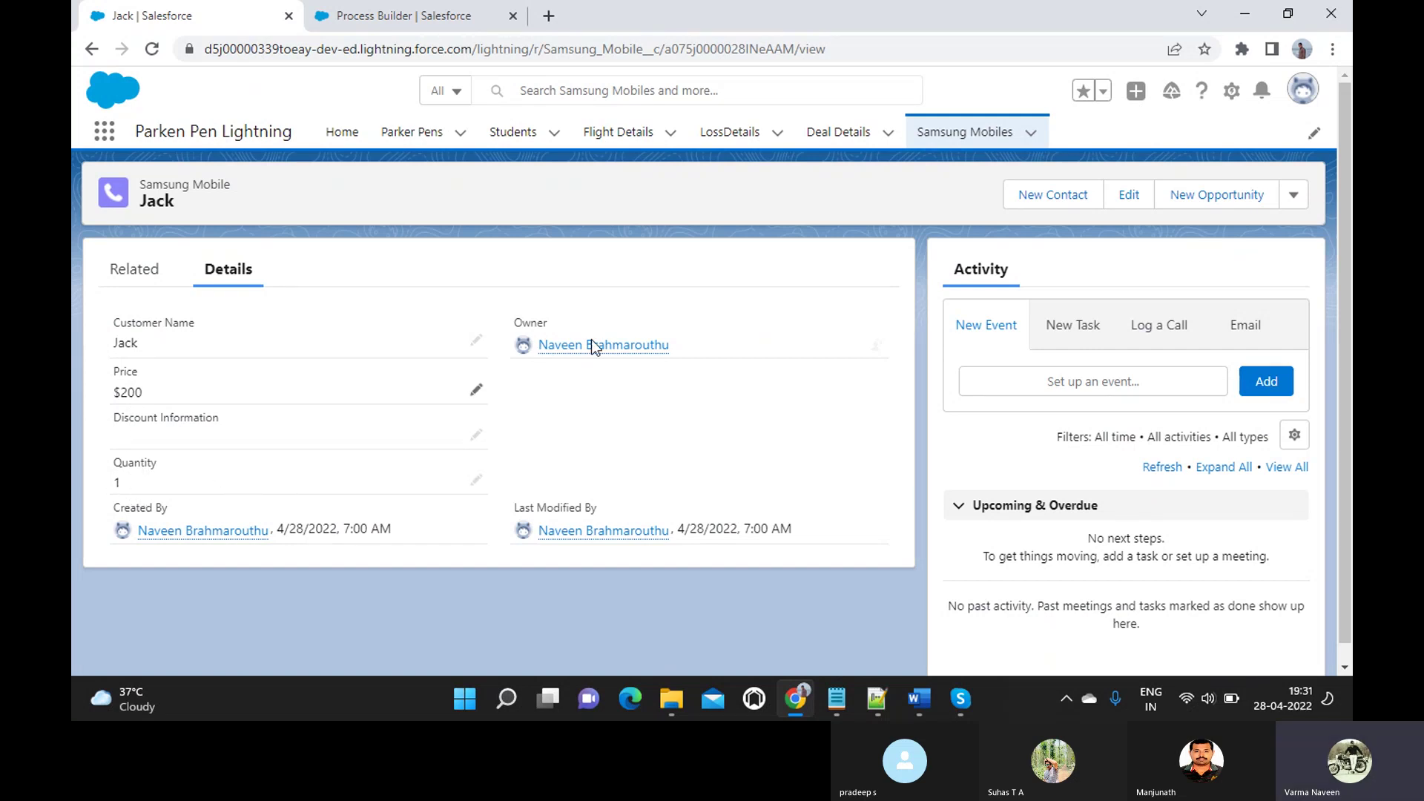
left_click(1121, 197)
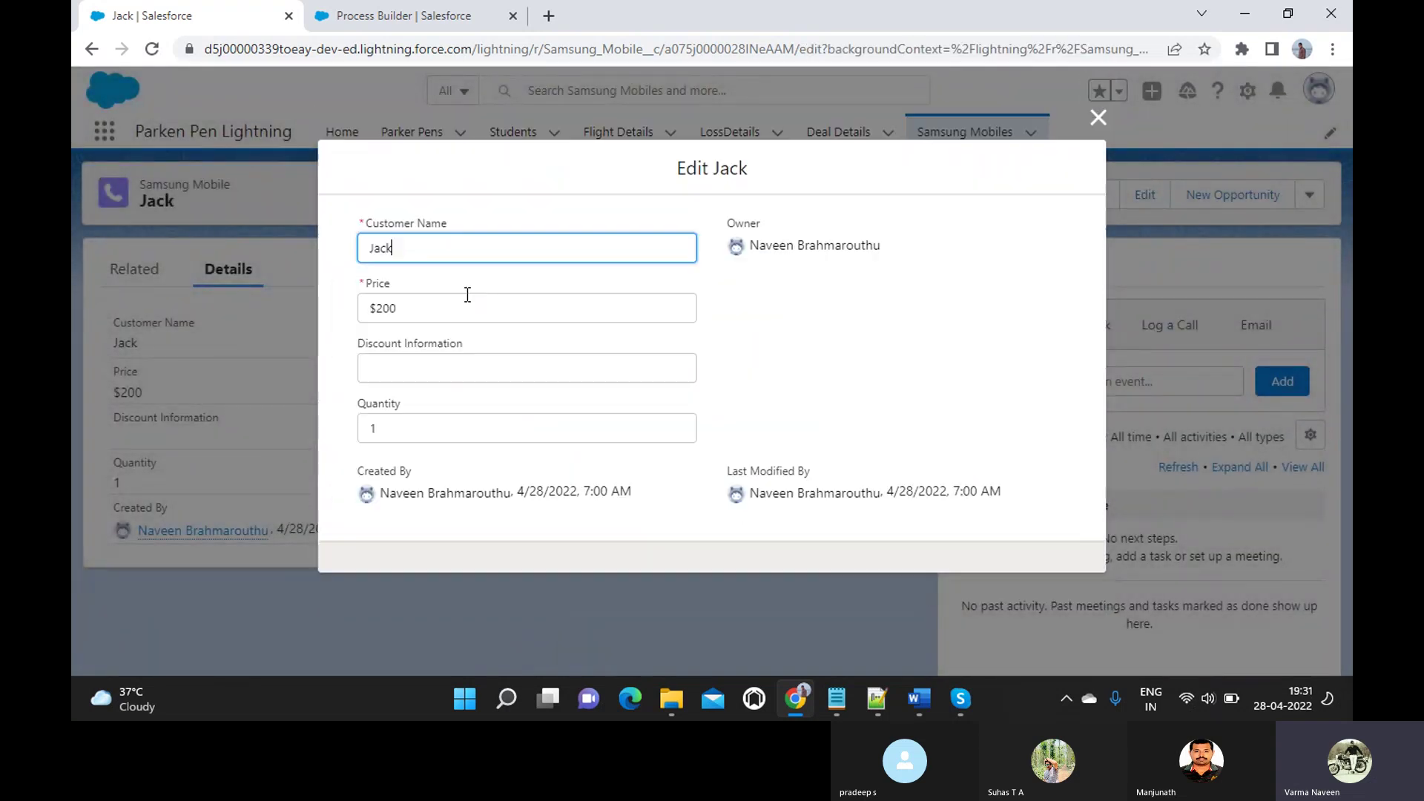
left_click(433, 311)
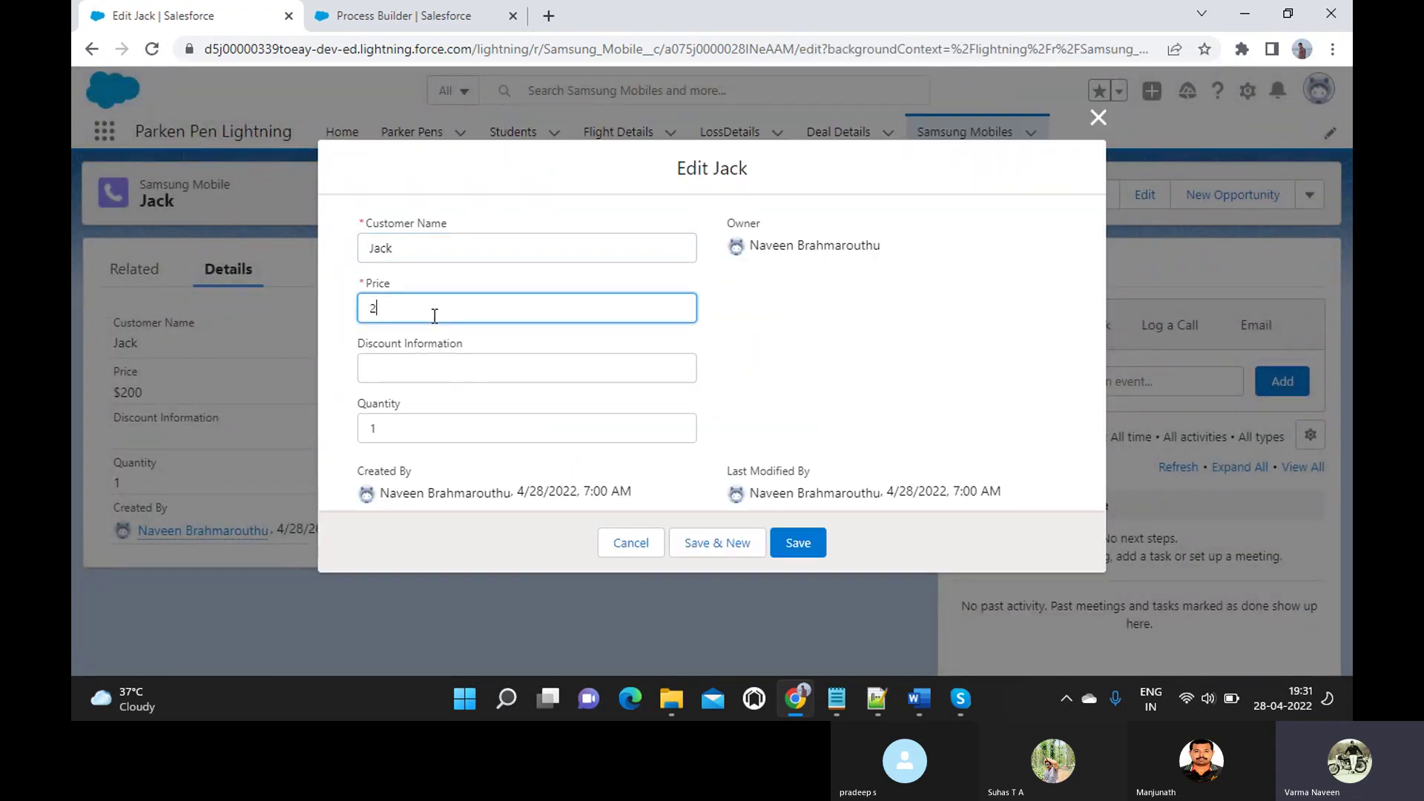
key("BackSpace")
type("300")
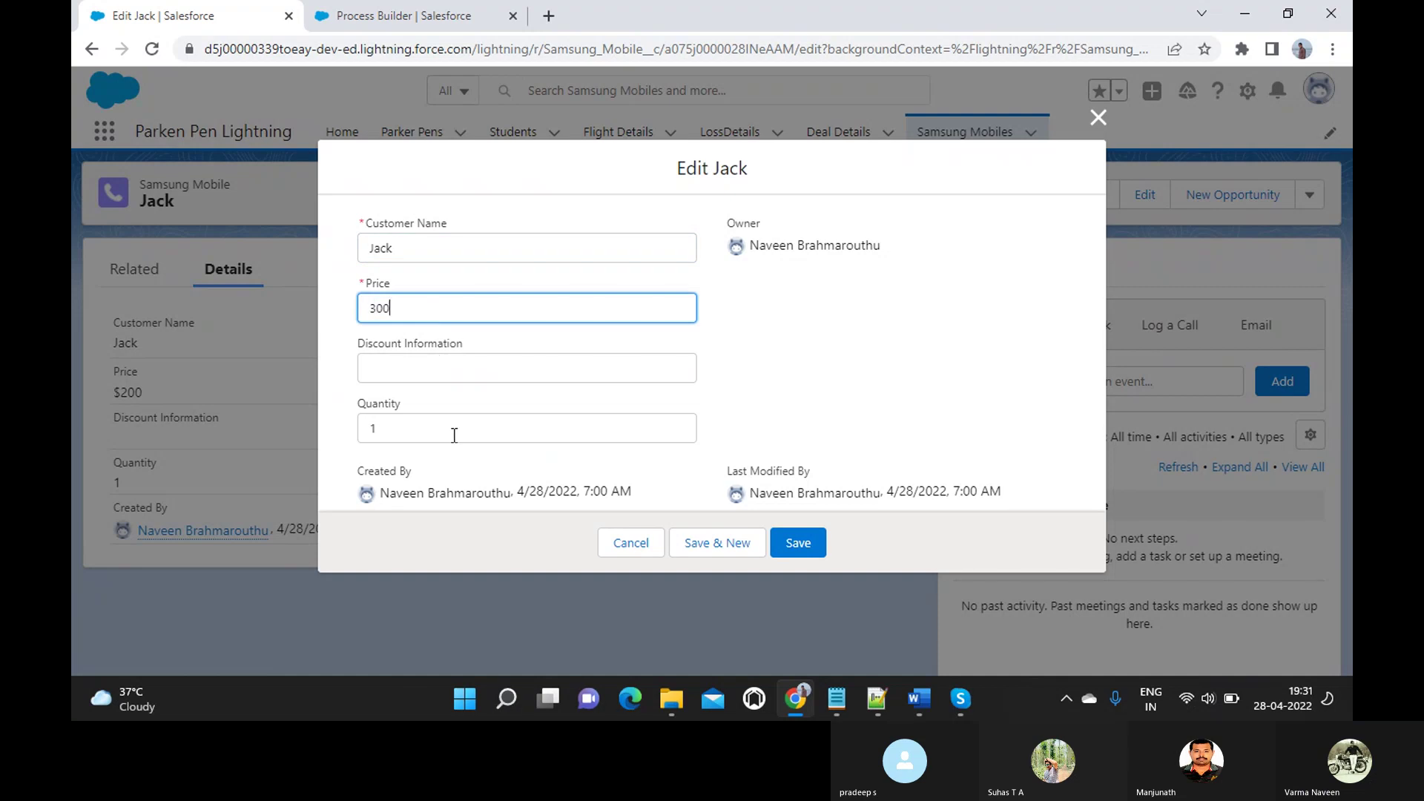
left_click(798, 546)
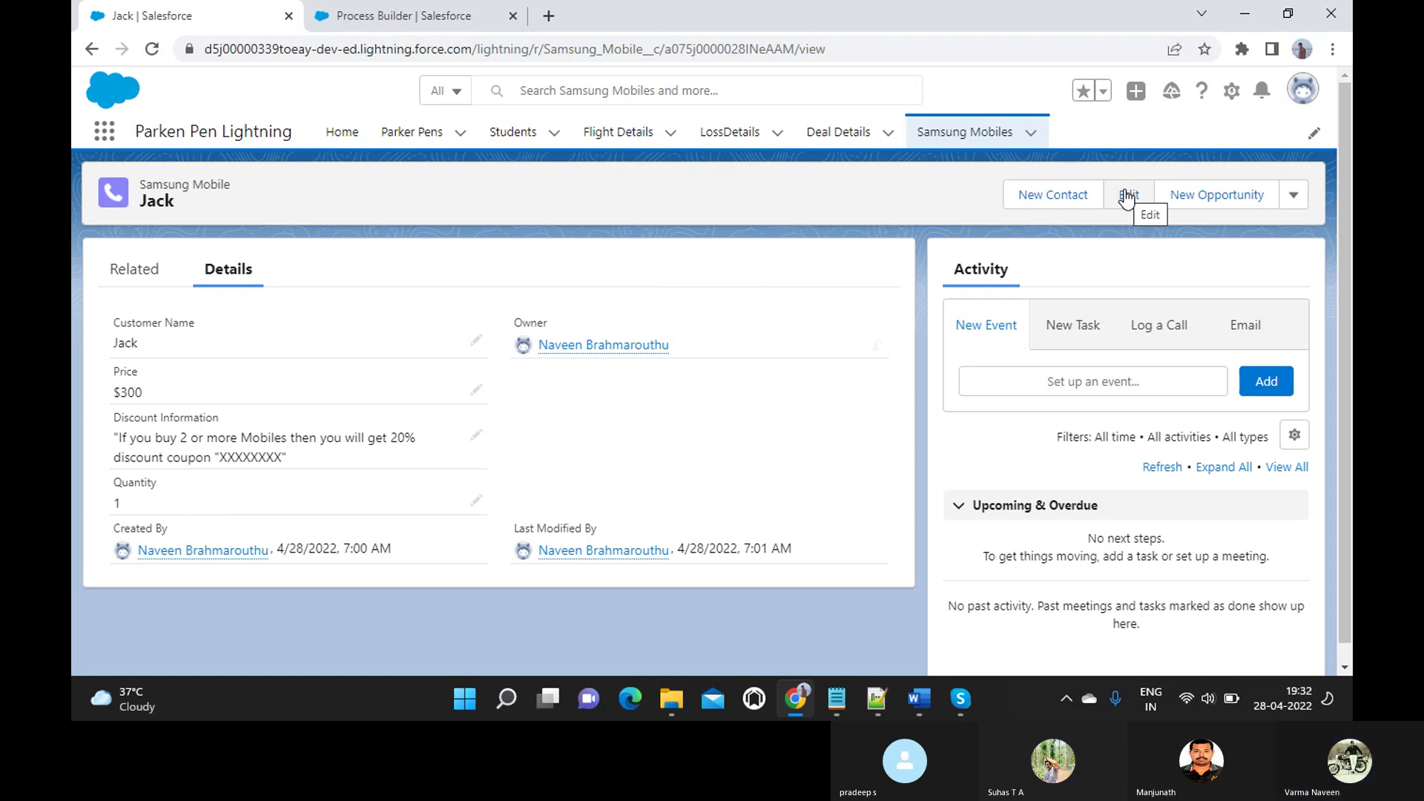
- Start a new Samsung Mobile record and enter the customer's name
left_click(1028, 133)
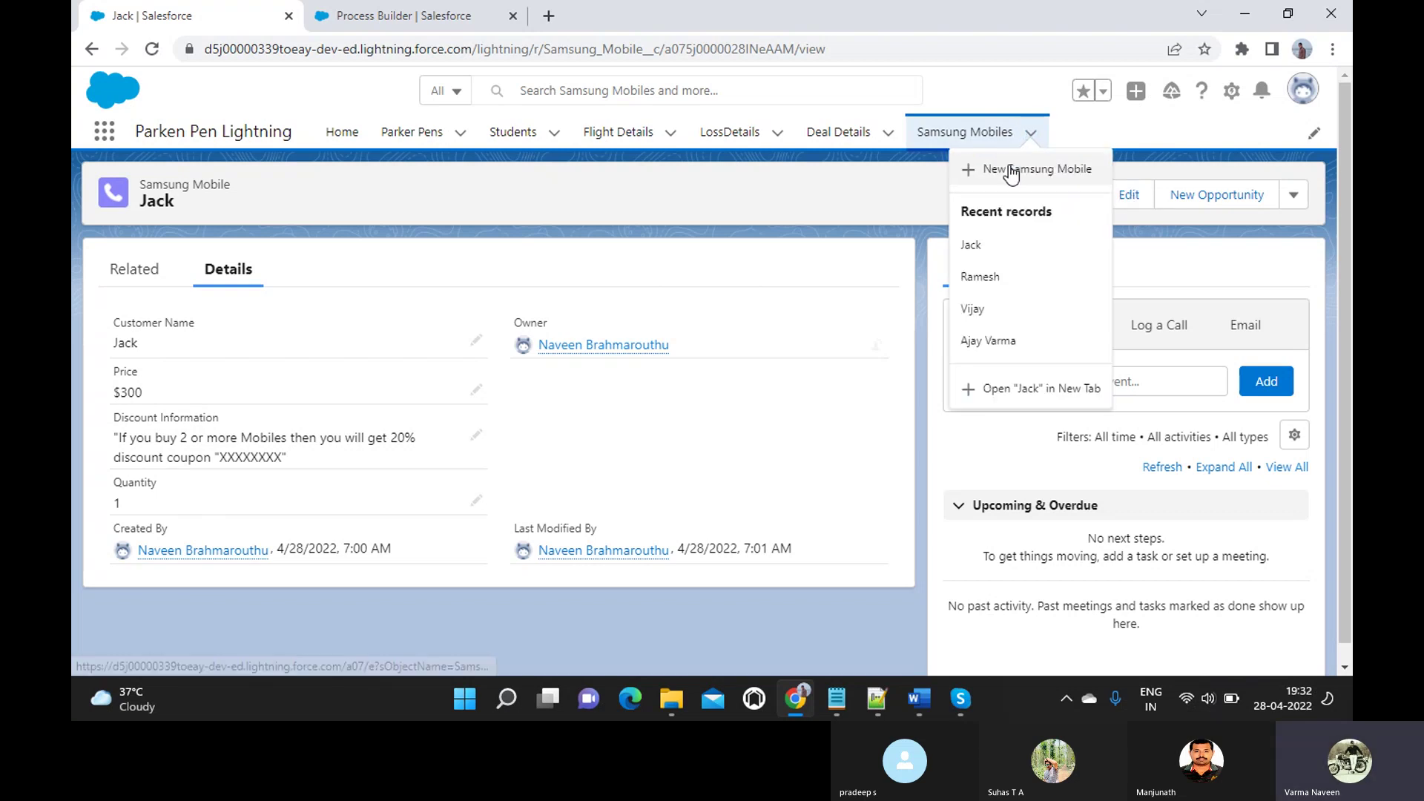
left_click(1010, 165)
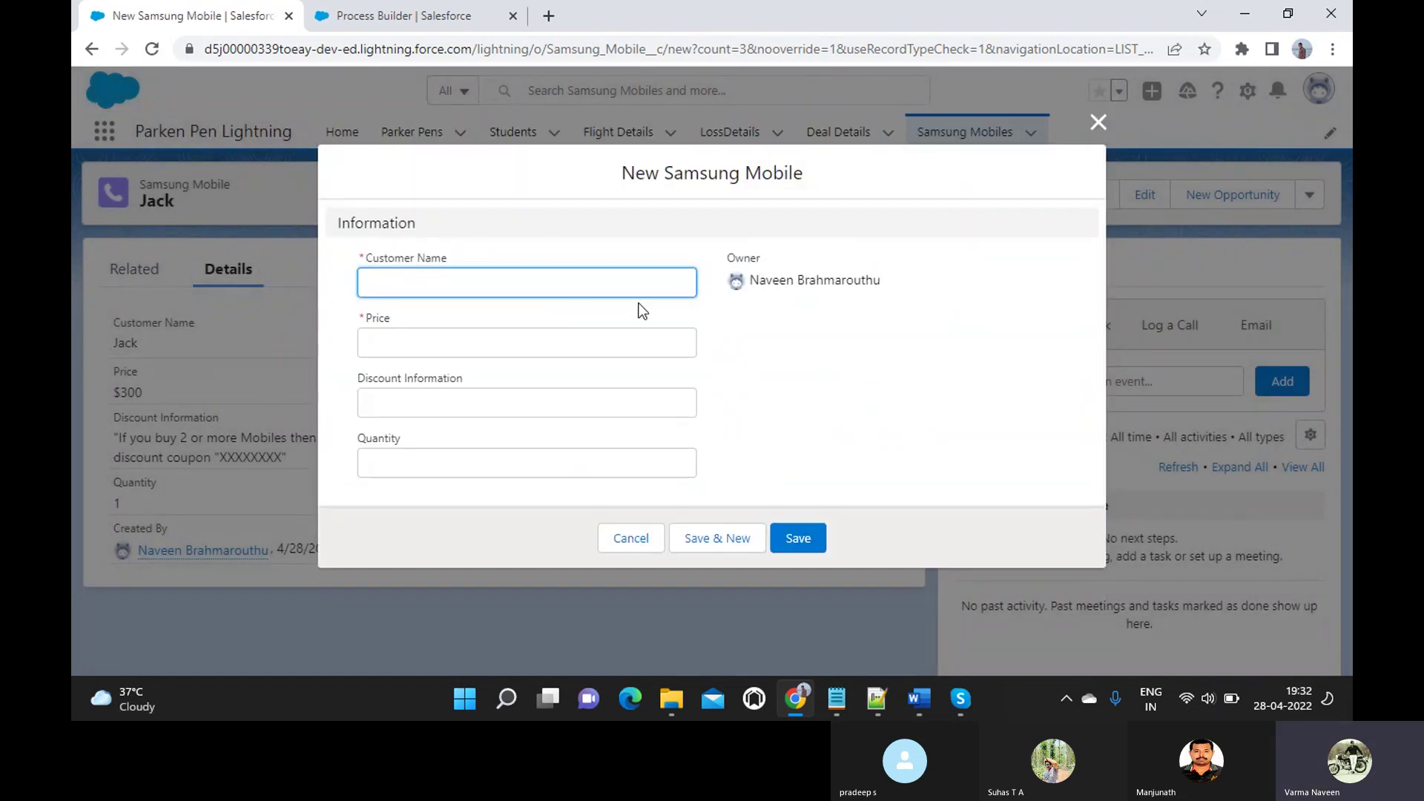
type("H")
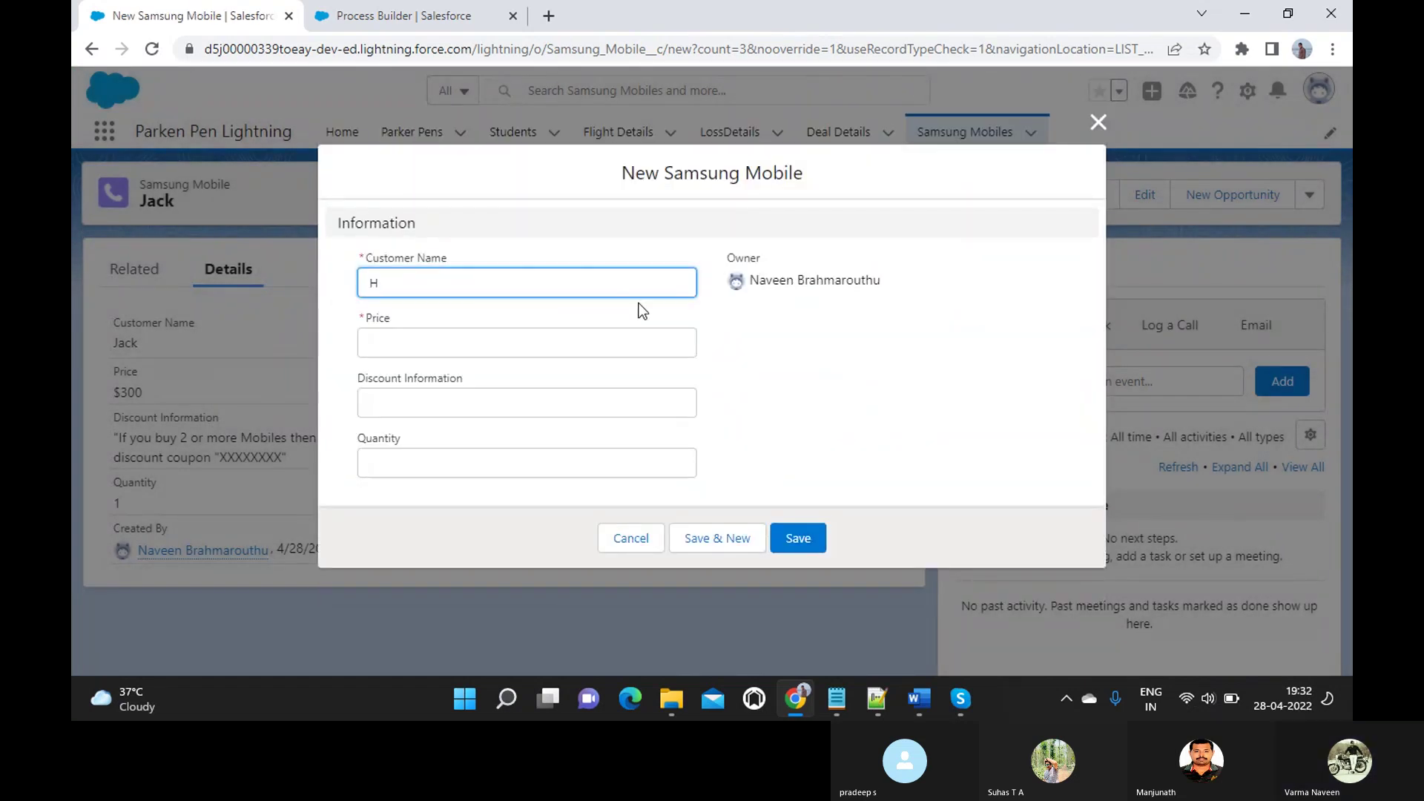
type("ogan")
key("Tab")
type("35")
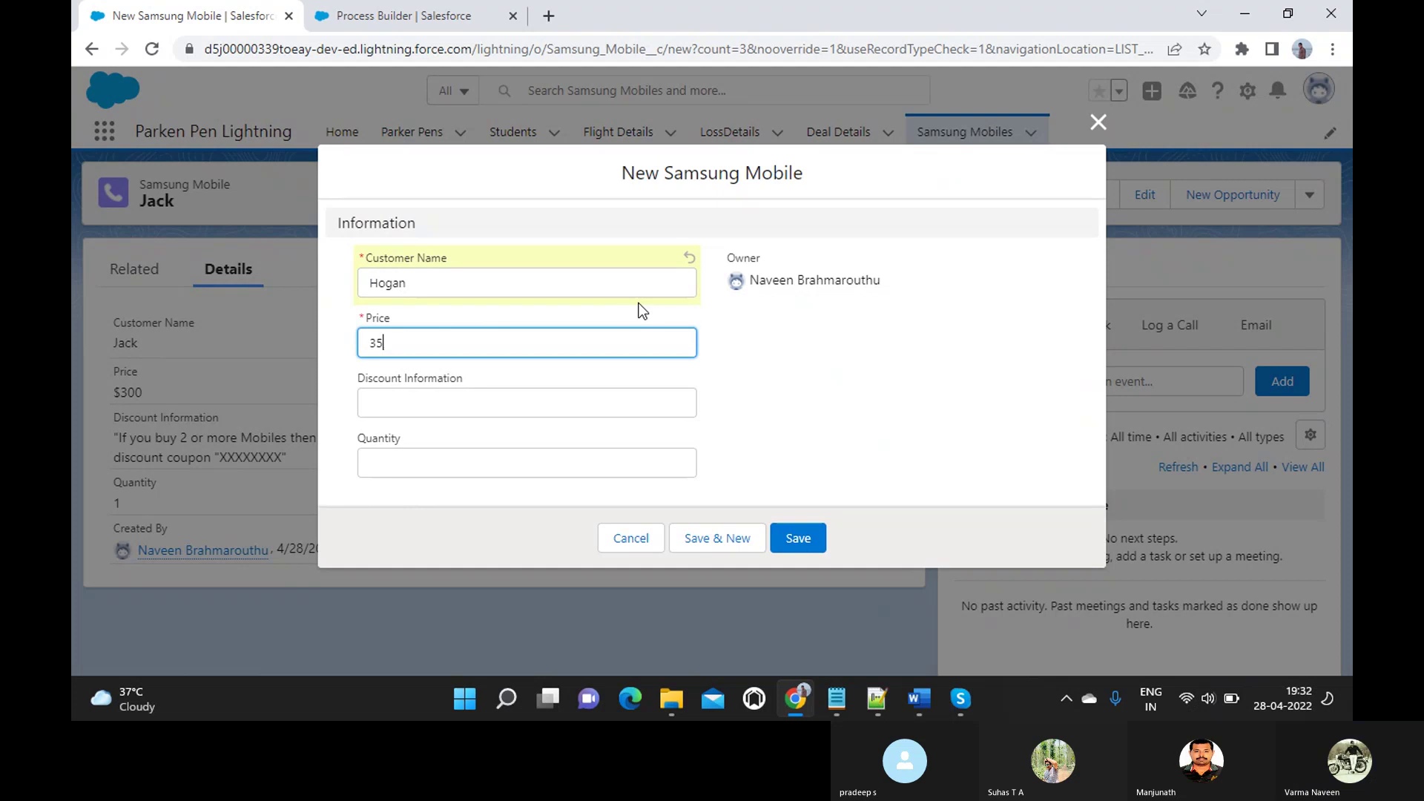
key("BackSpace")
key("BackSpace")
type("200")
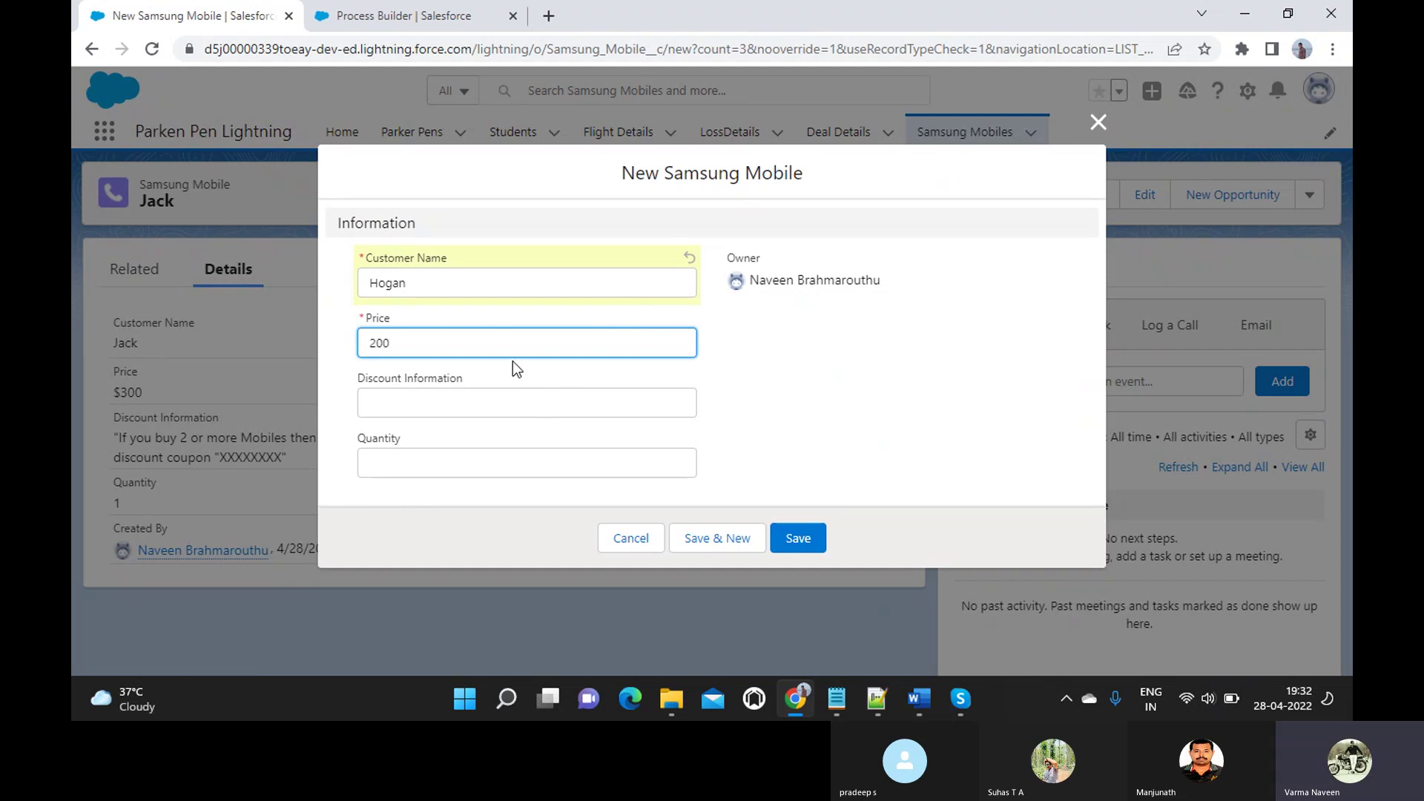
key("BackSpace")
key("BackSpace")
key("BackSpace")
- Fill in the discount information with "ajdskfjaldsfjlkadsjflkdsjf", the price with 300 and the quantity with 2, and save the record
left_click(463, 400)
type("ajdskfjaldsfjlkadsjflkdsjf")
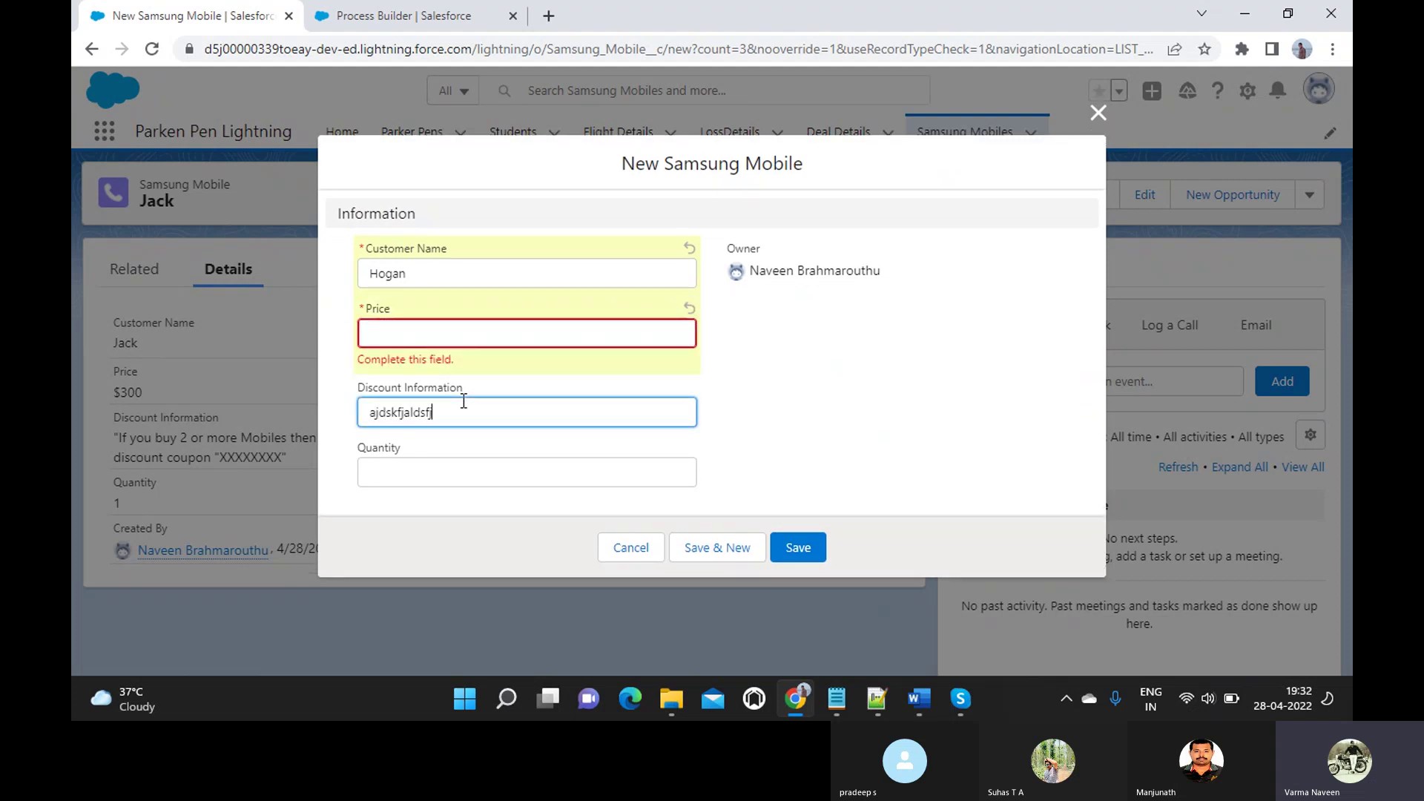
left_click(446, 339)
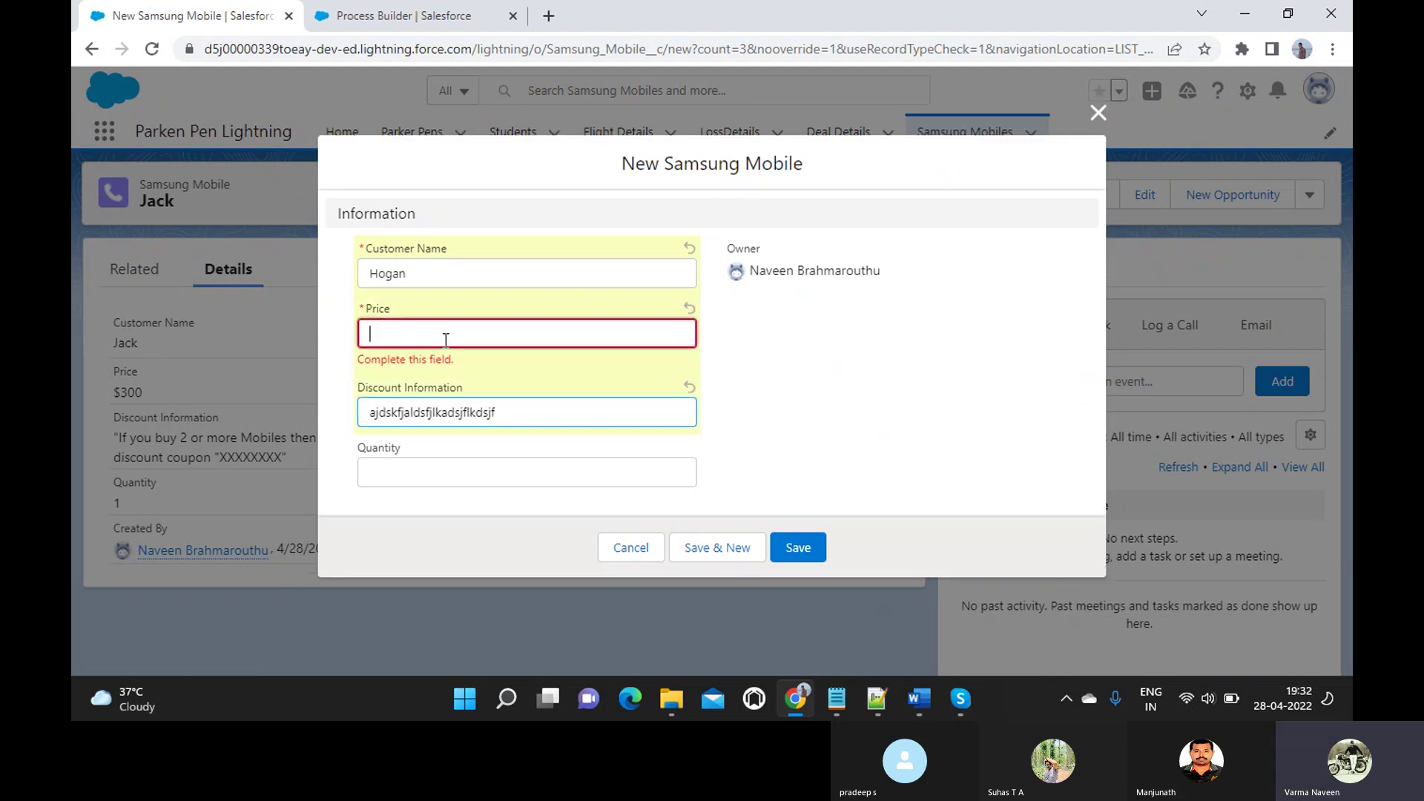
type("300")
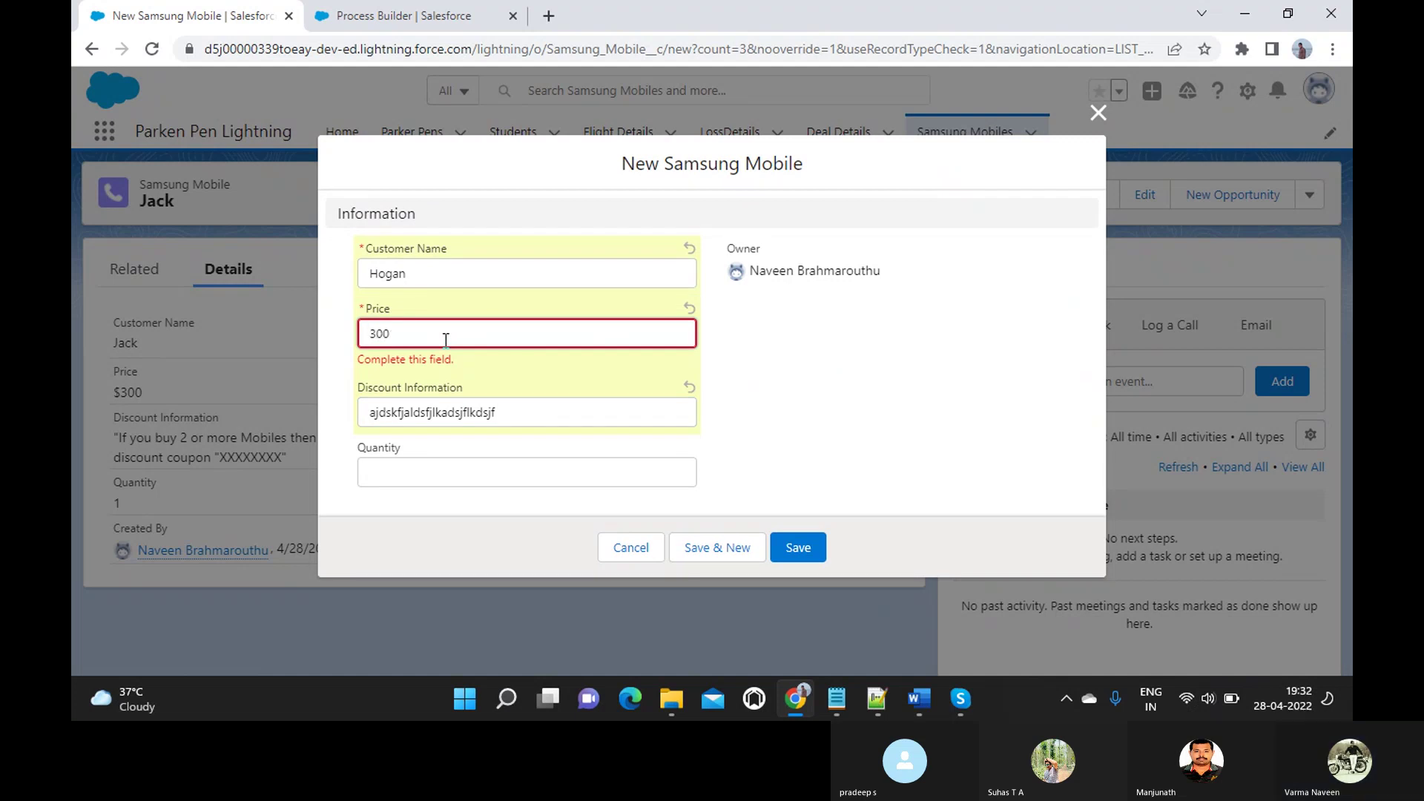
left_click(435, 447)
left_click(425, 456)
type("2")
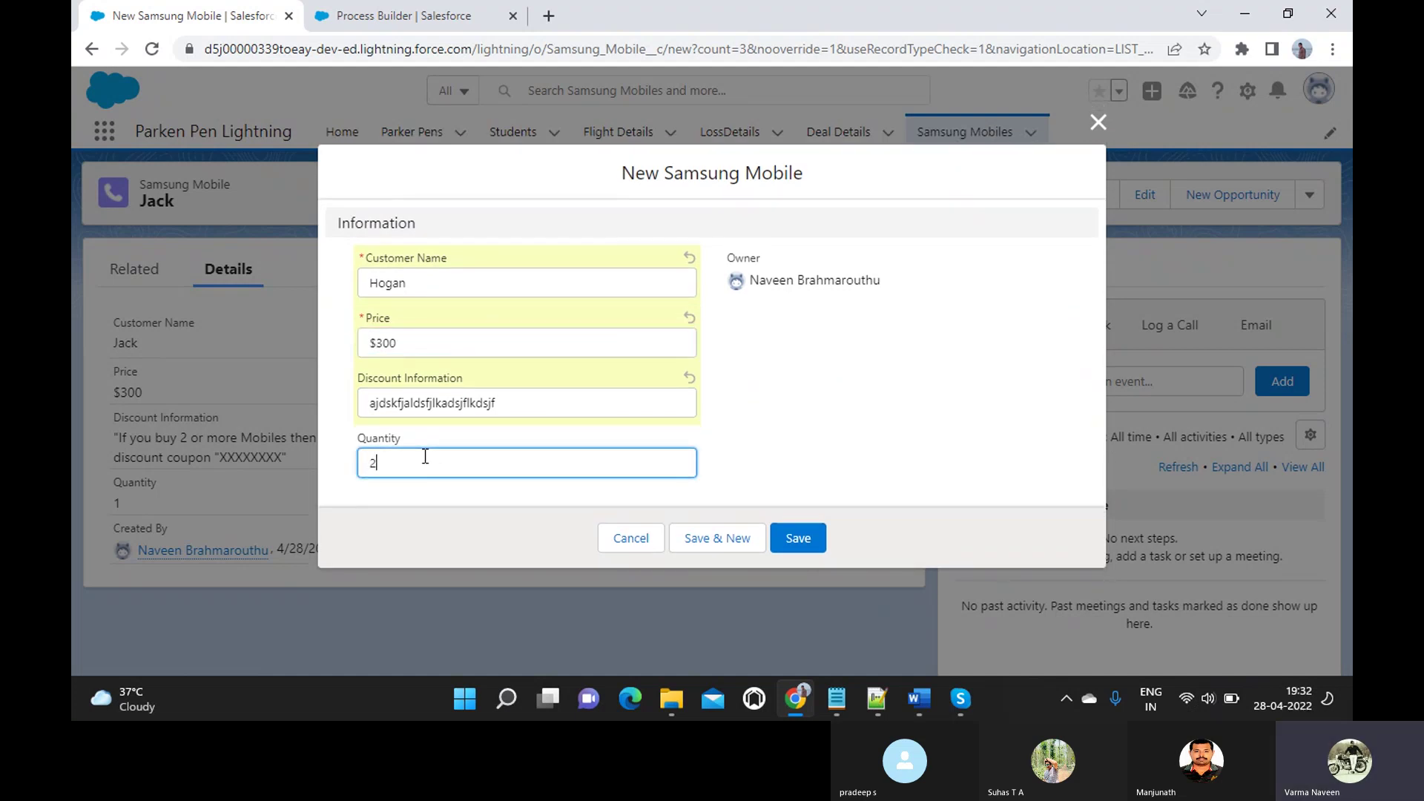
left_click(795, 540)
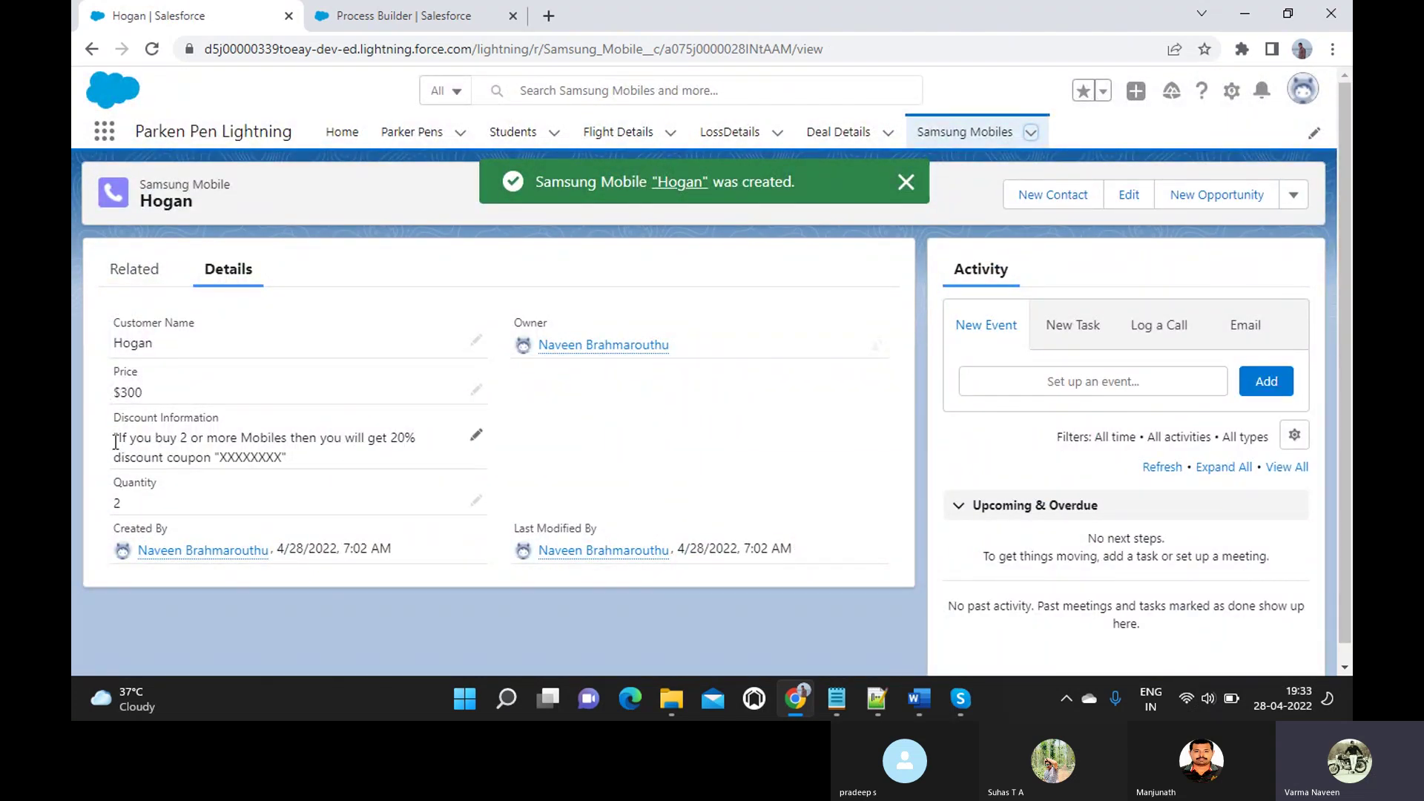
left_click_drag(115, 443, 255, 483)
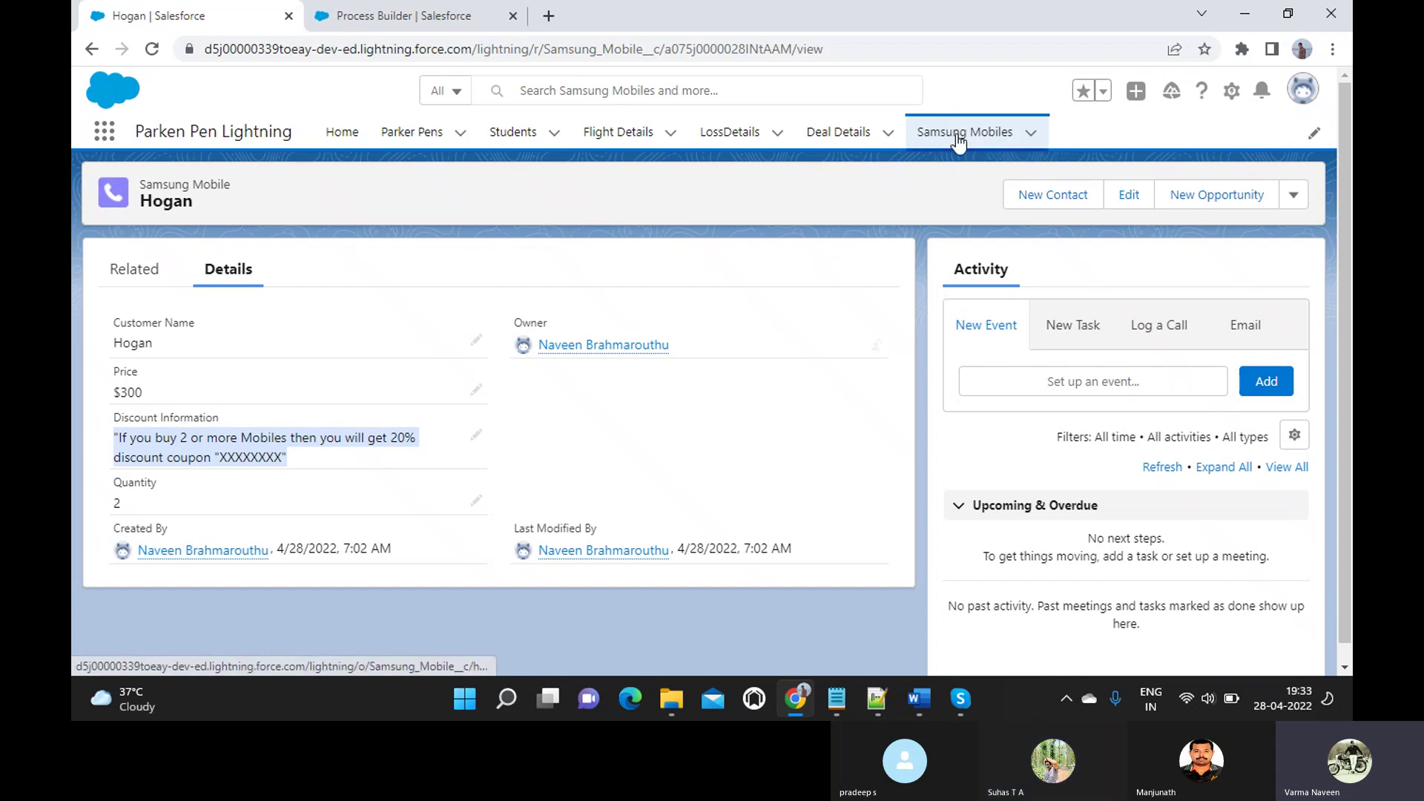
- Create another Samsung Mobile record with the customer's name, price 100 and quantity 4, save it and check its discount information
left_click(1019, 145)
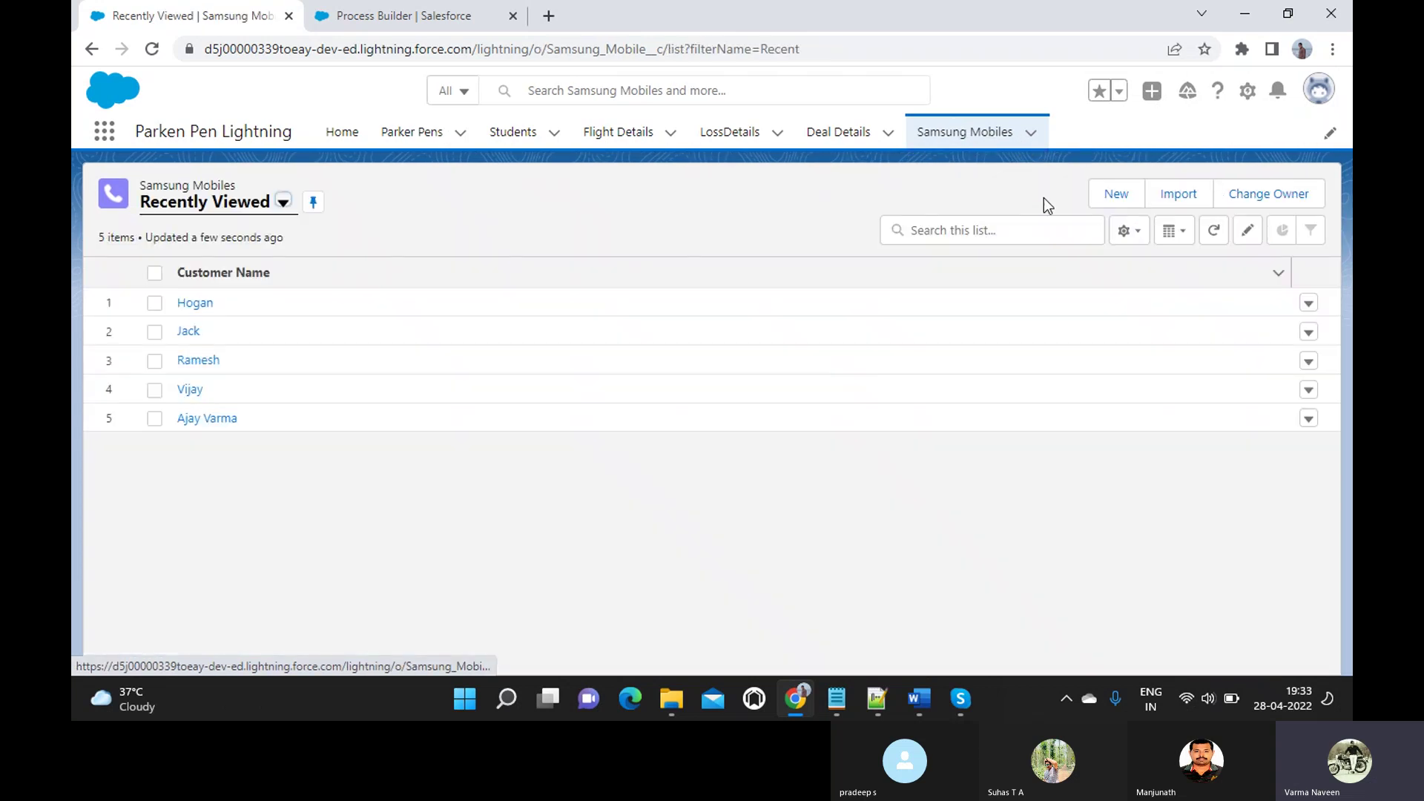
left_click(1109, 196)
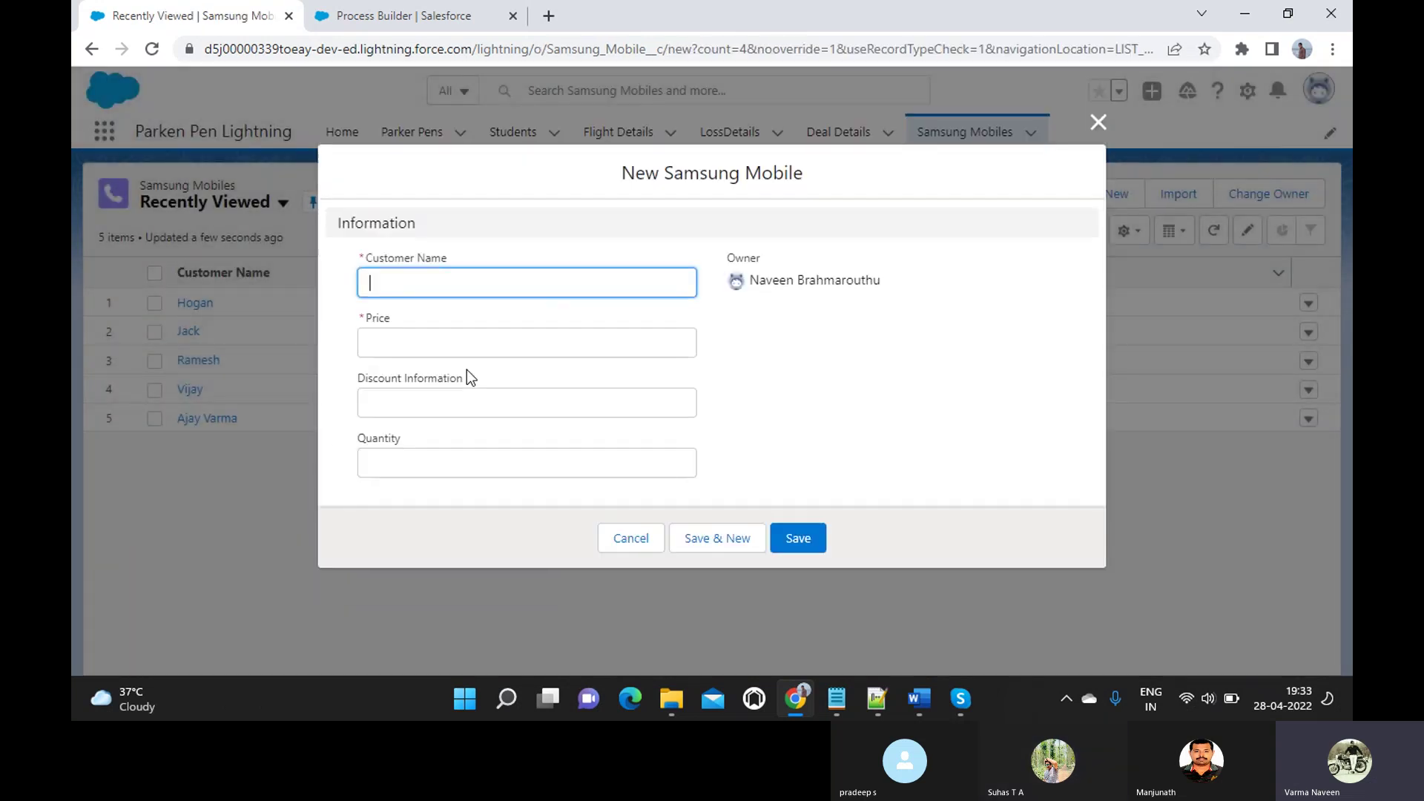
type("Mark")
key("Tab")
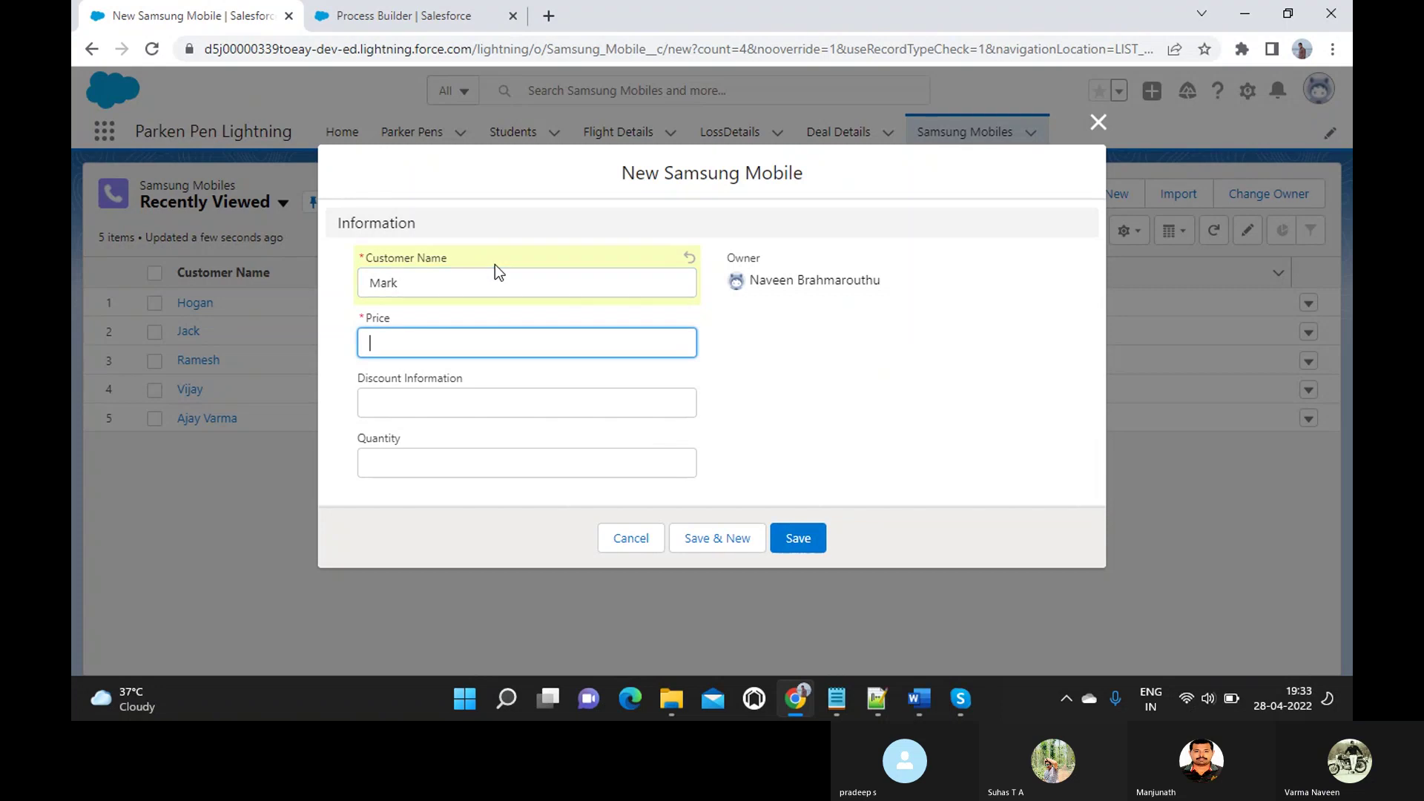
type("100")
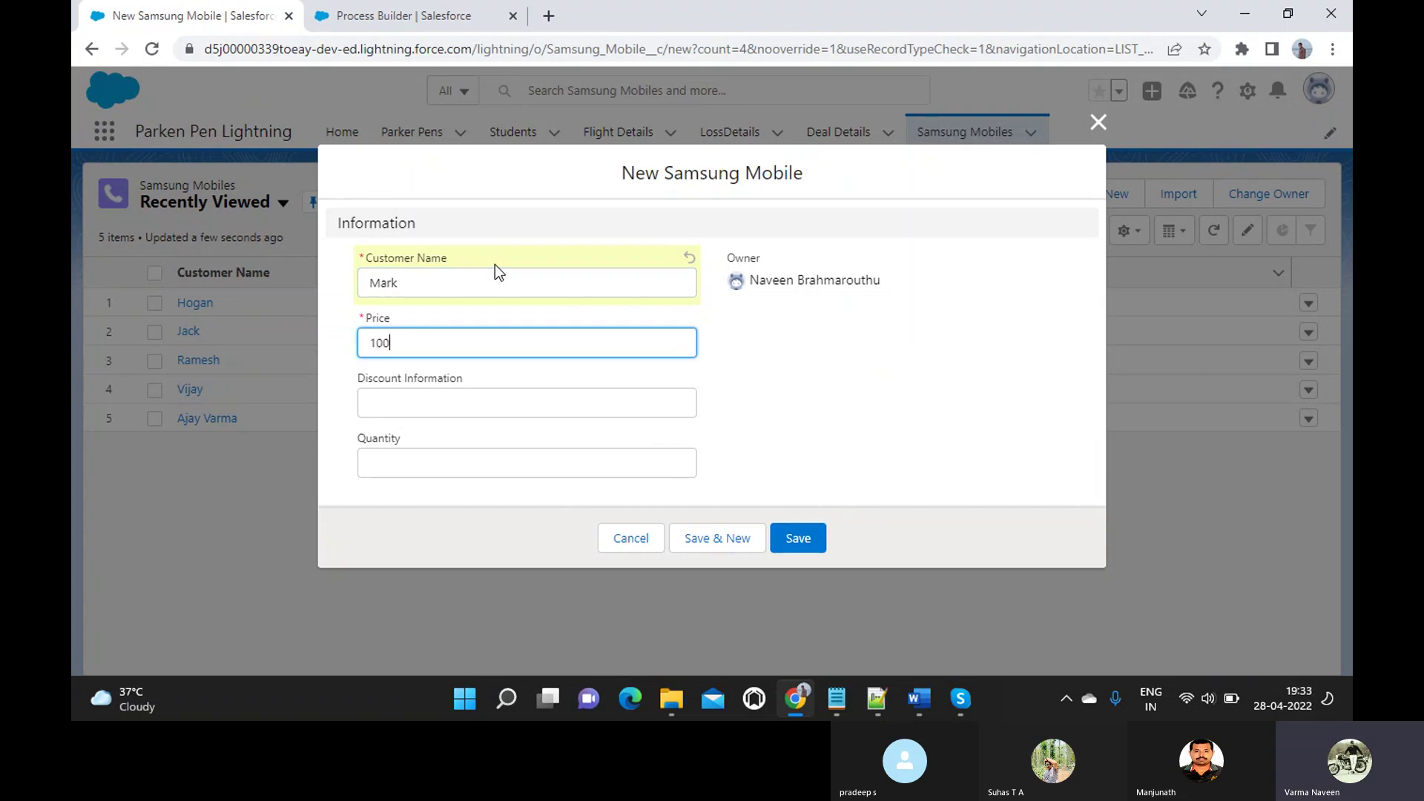
left_click(407, 462)
type("4")
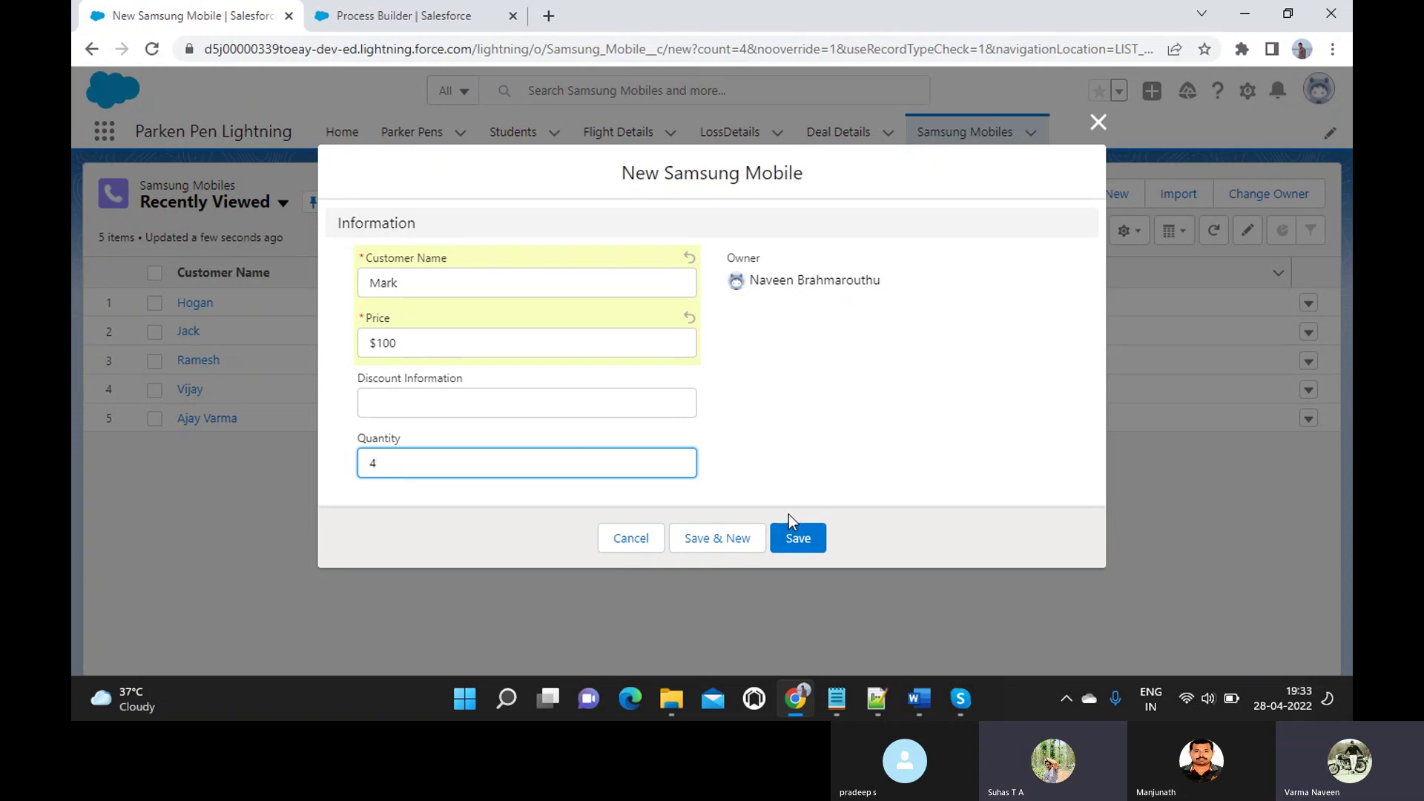
left_click(795, 535)
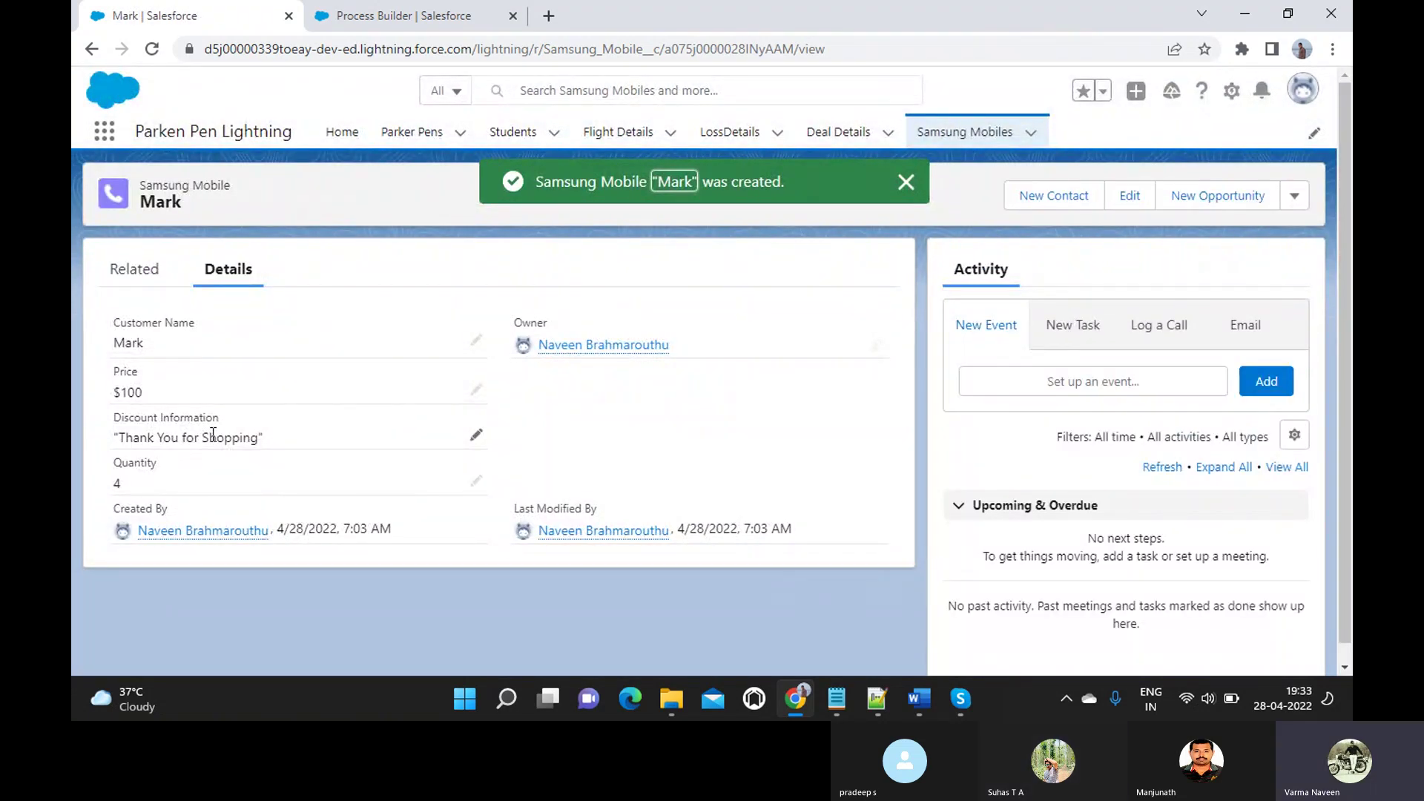
left_click_drag(110, 438, 296, 453)
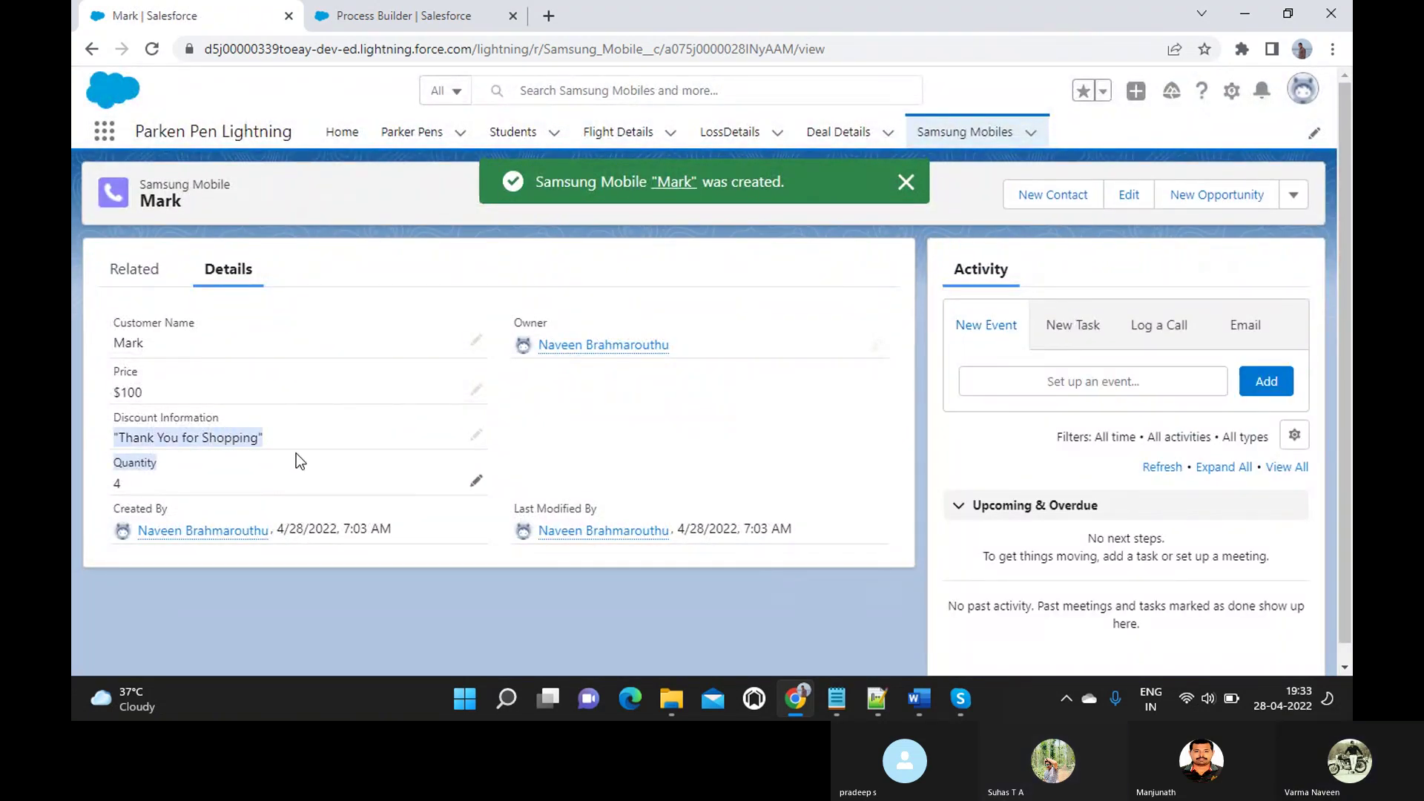
left_click(554, 430)
mouse_move(269, 437)
left_mouse_down()
mouse_move(113, 439)
mouse_move(144, 394)
mouse_move(100, 394)
mouse_move(116, 438)
mouse_move(268, 440)
left_mouse_up()
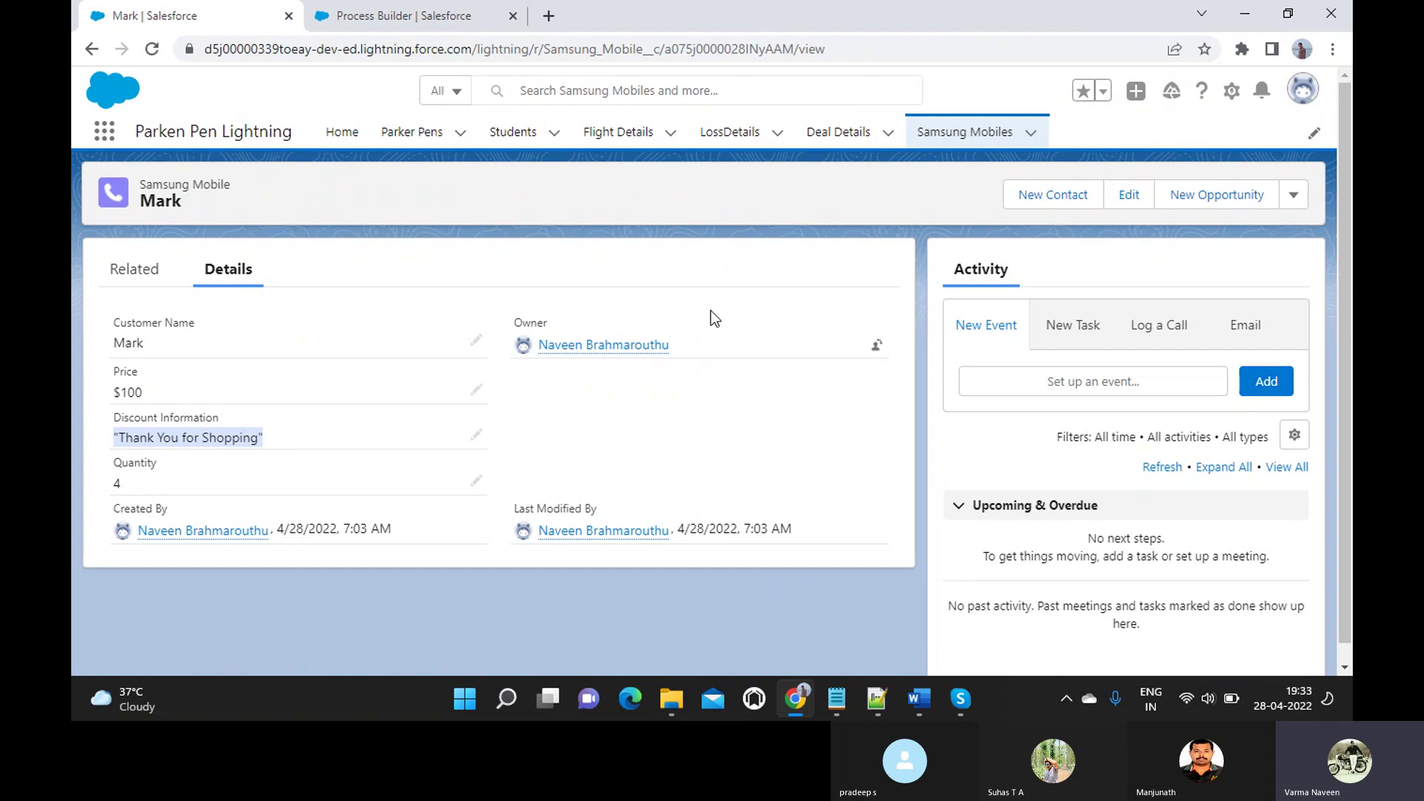
- Create and save a further Samsung Mobile record with the customer's name, price 0 and quantity 0
left_click(1030, 133)
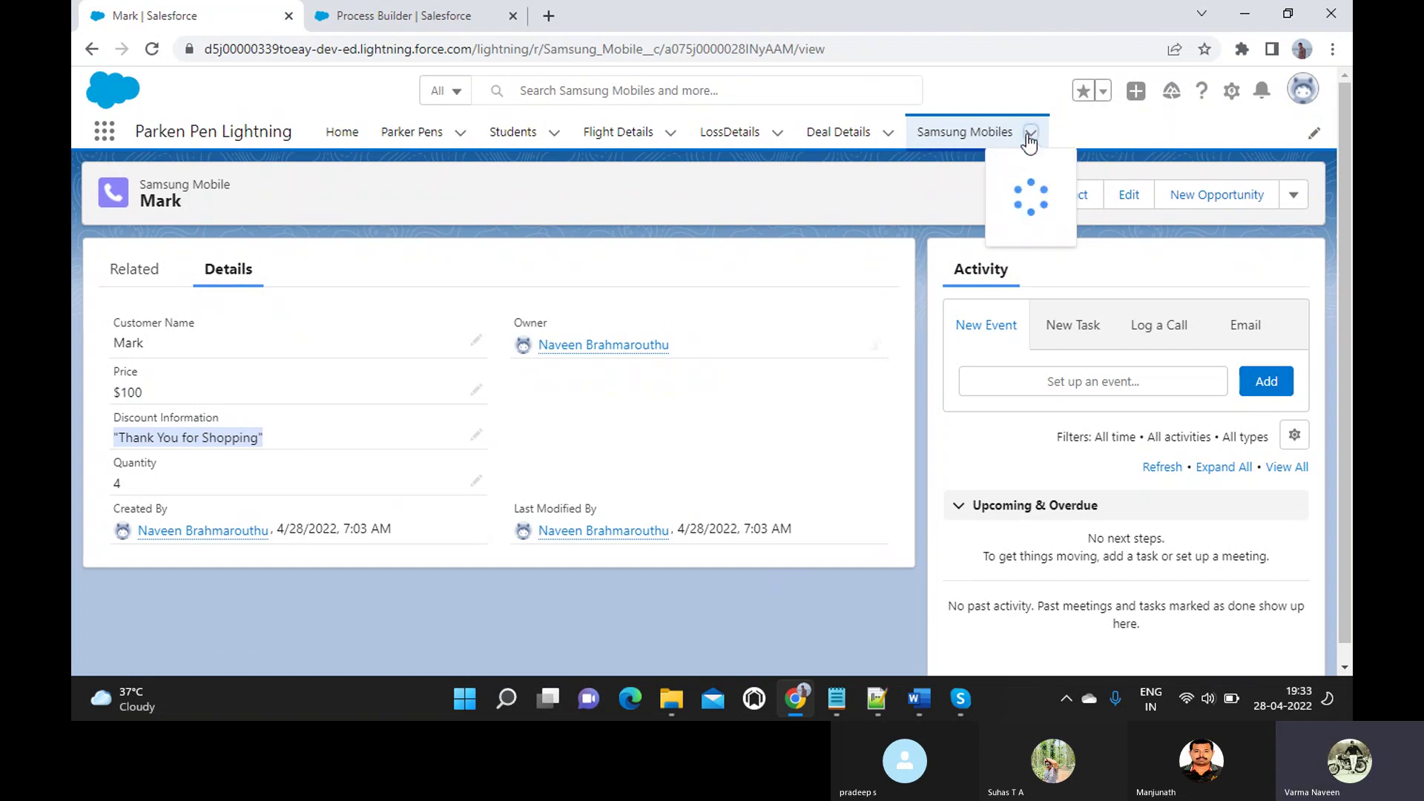
left_click(1025, 170)
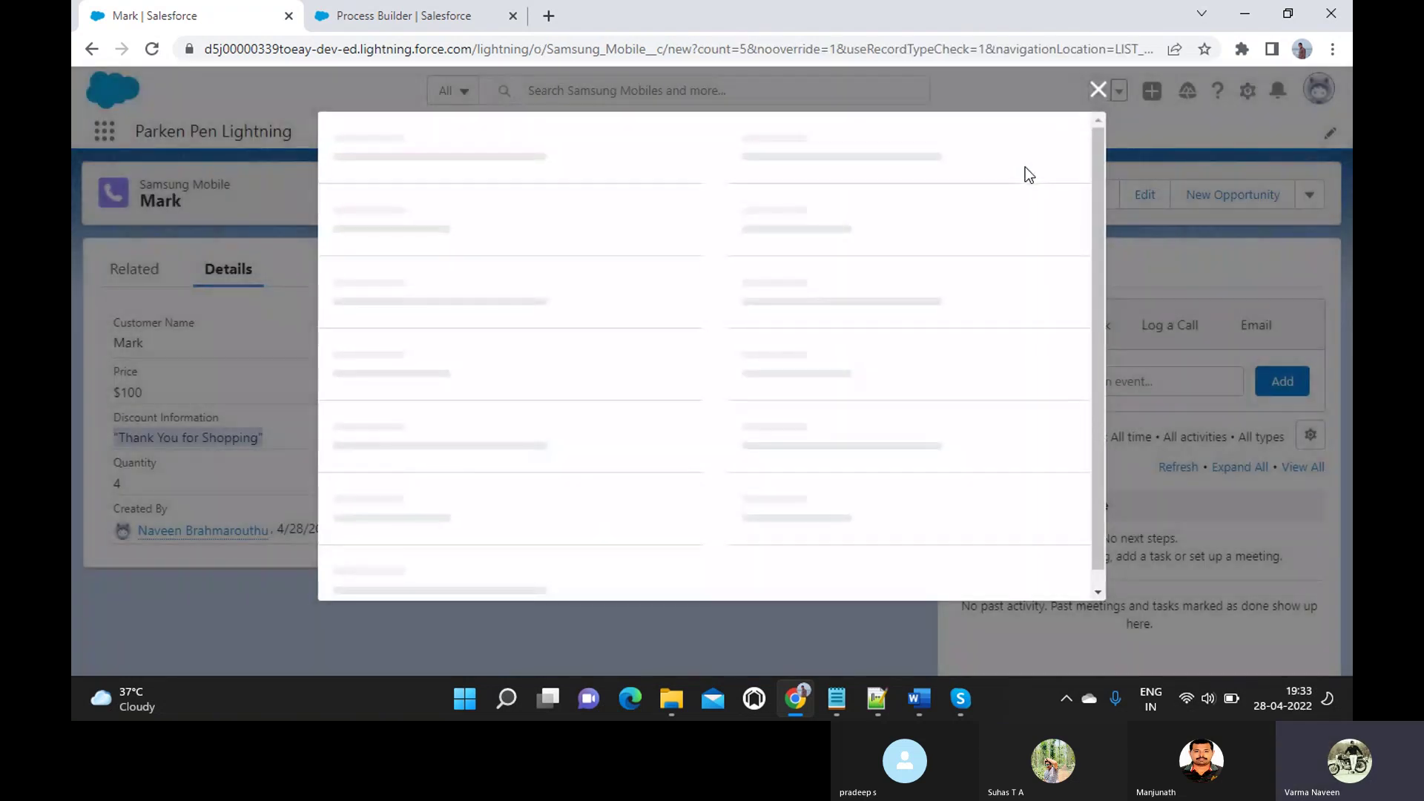
type("Jason")
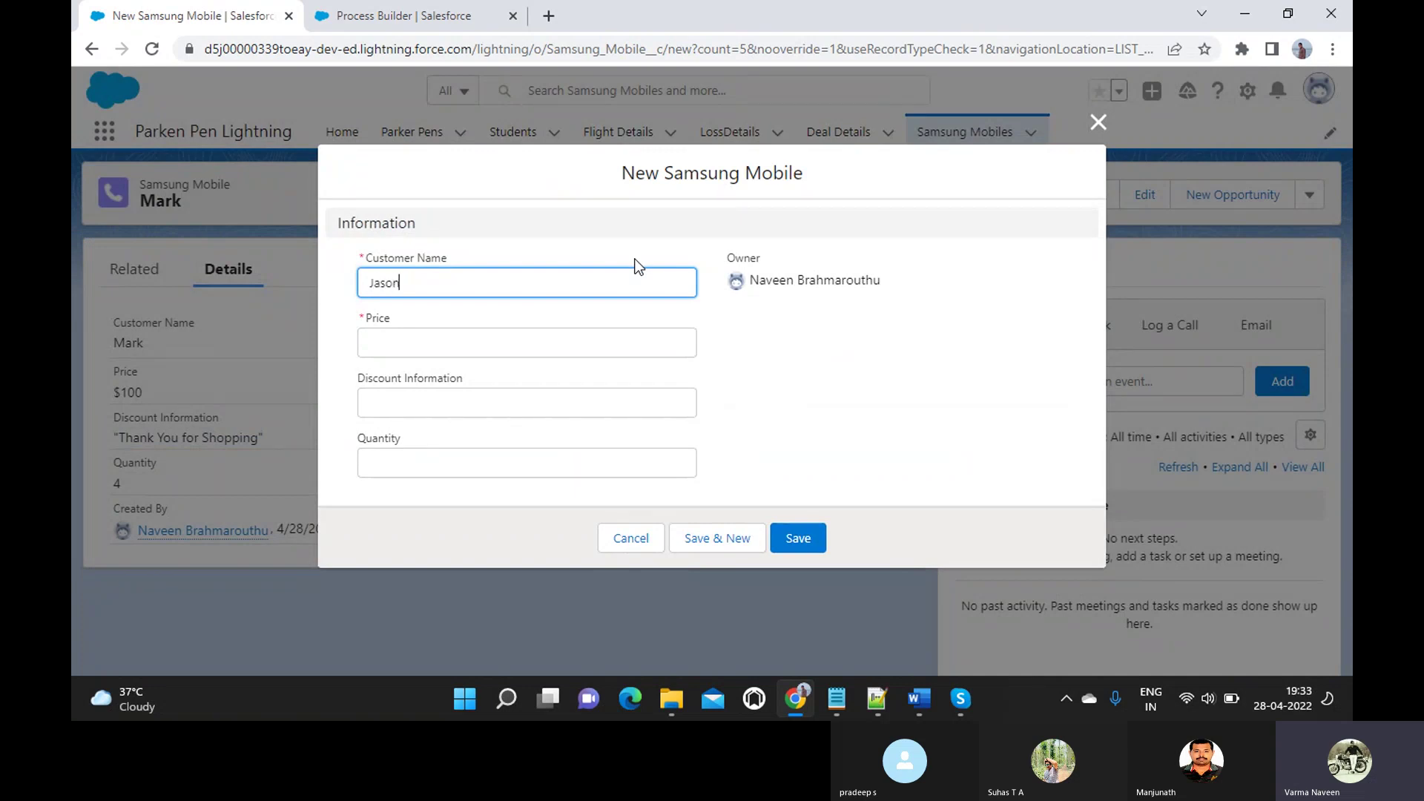
key("Tab")
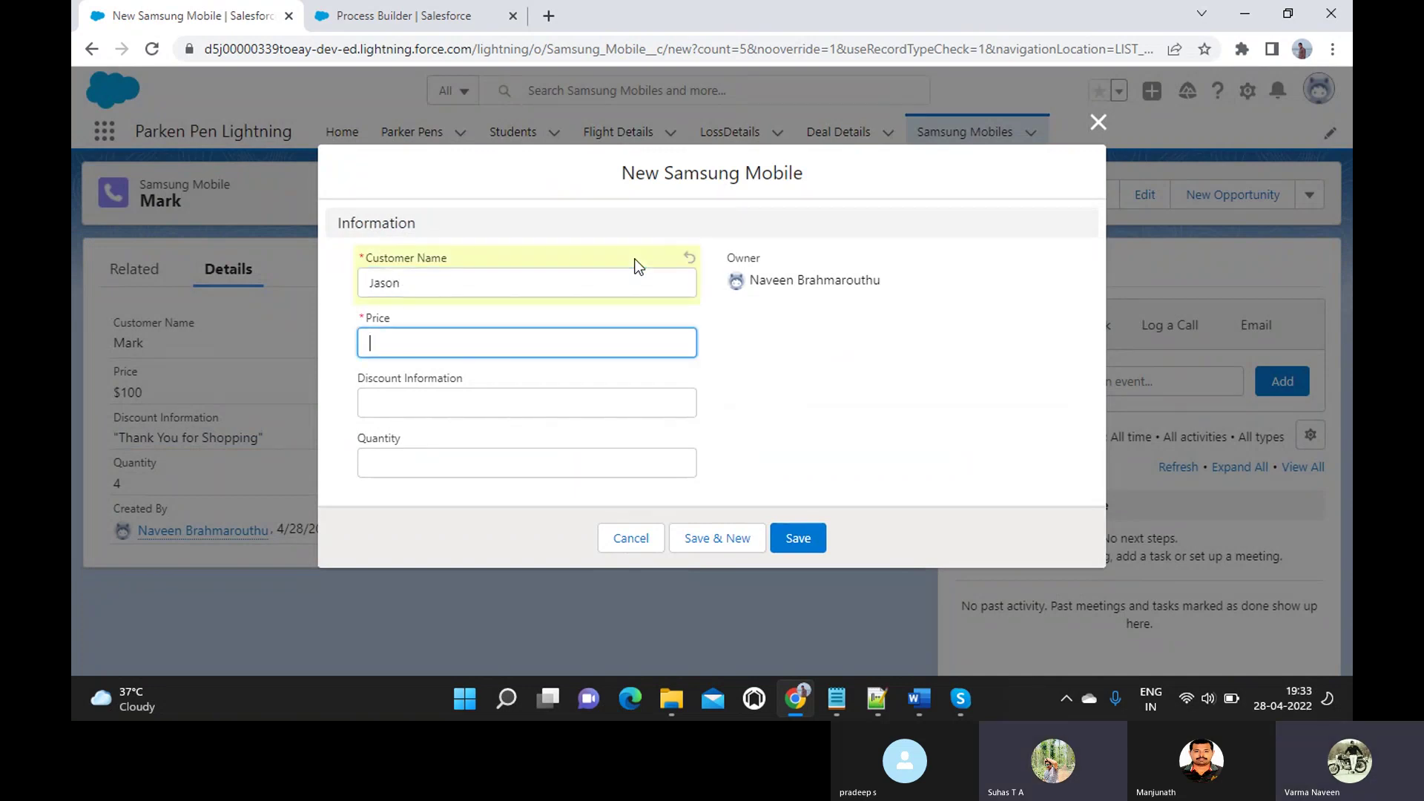
type("100")
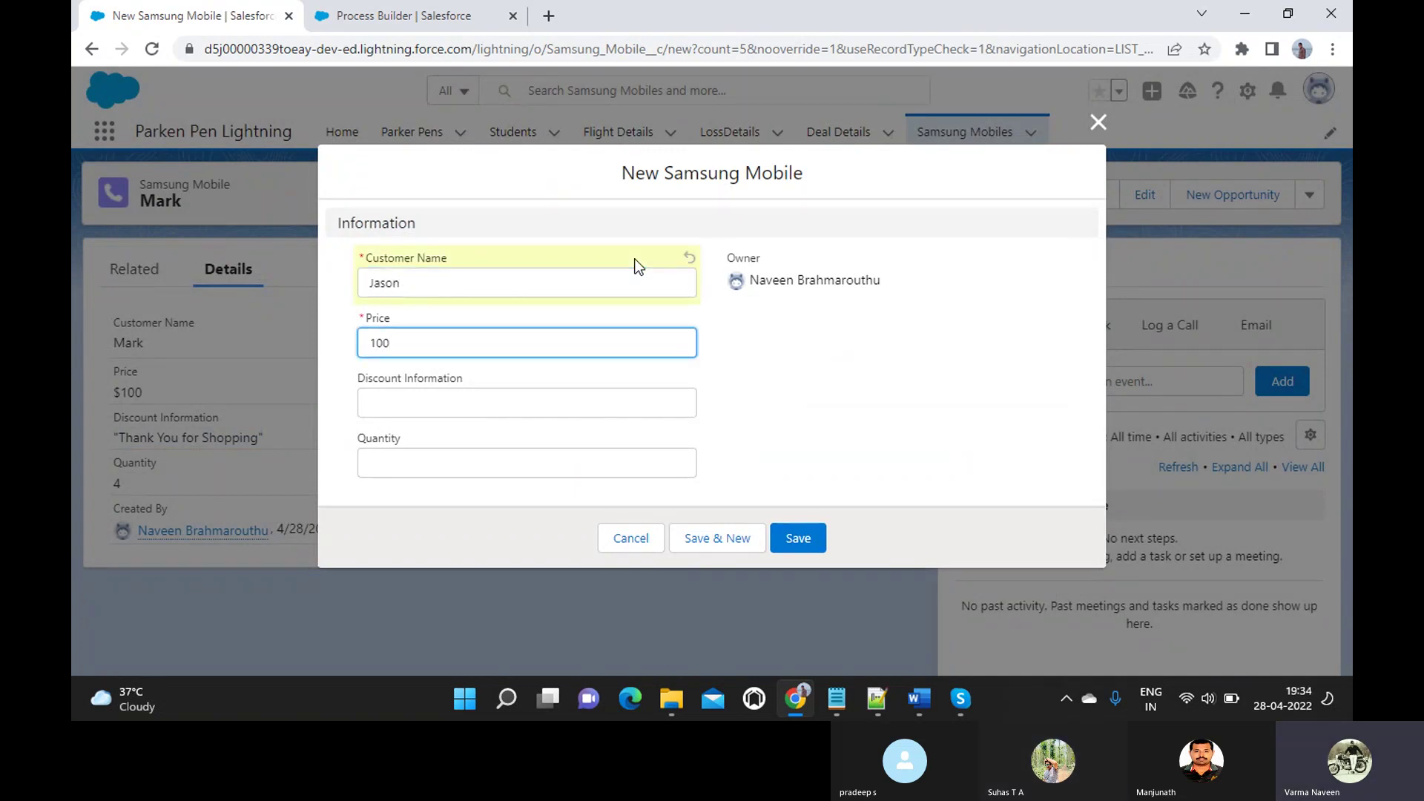
key("BackSpace")
key("BackSpace")
key("BackSpace")
type("0")
key("Tab")
key("Tab")
type("0")
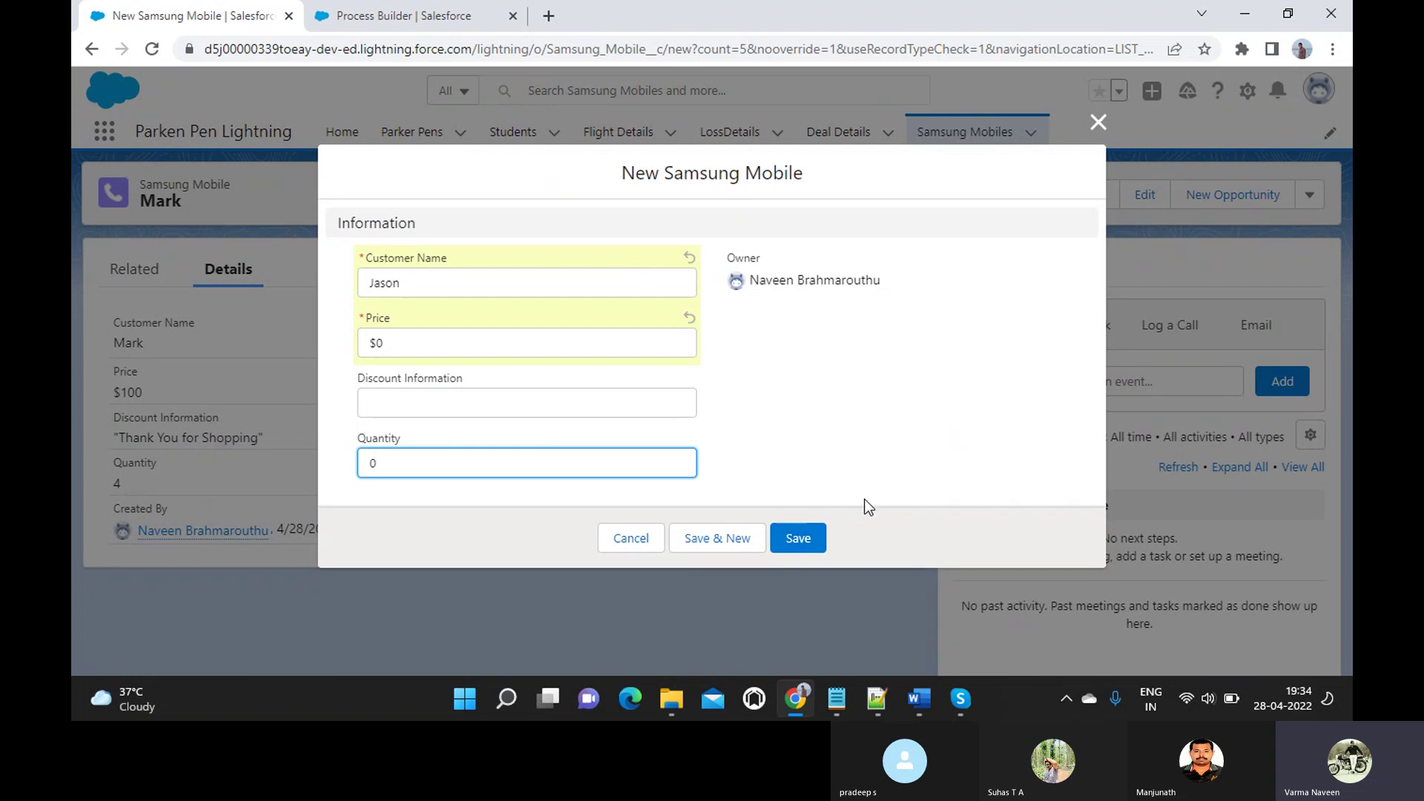
left_click(803, 537)
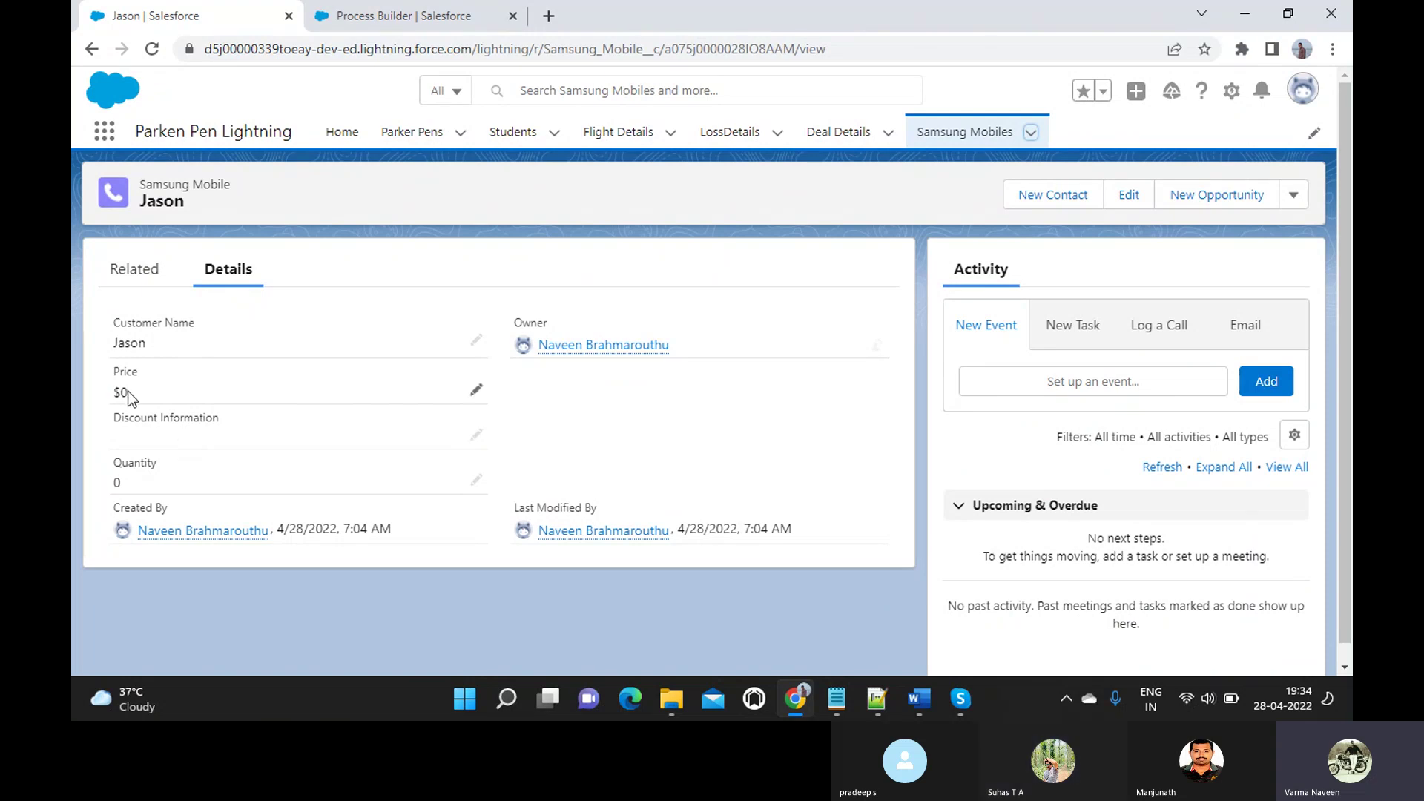
- Check the price, quantity and discount information of the newly saved Samsung Mobile record
left_click_drag(128, 390, 107, 393)
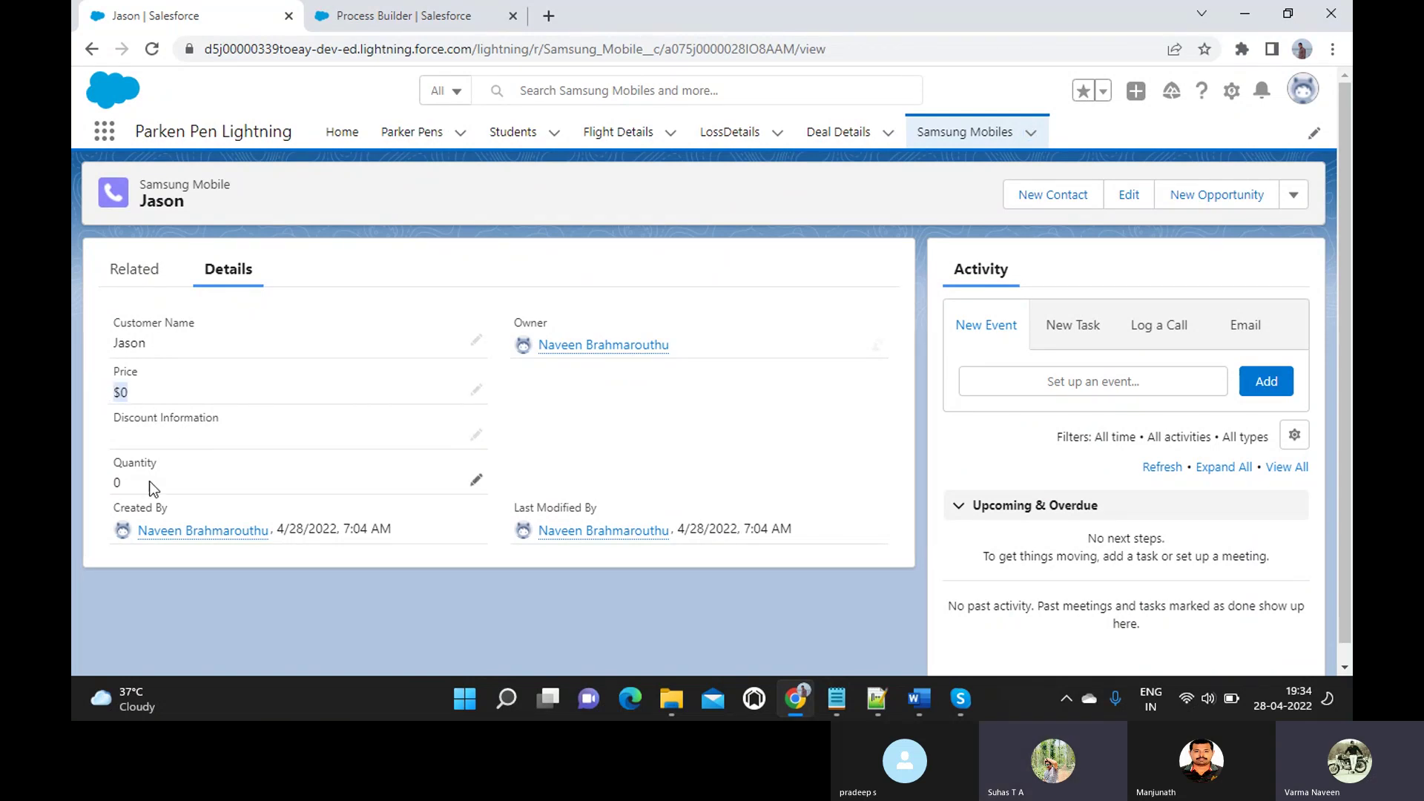
left_click_drag(122, 486, 104, 483)
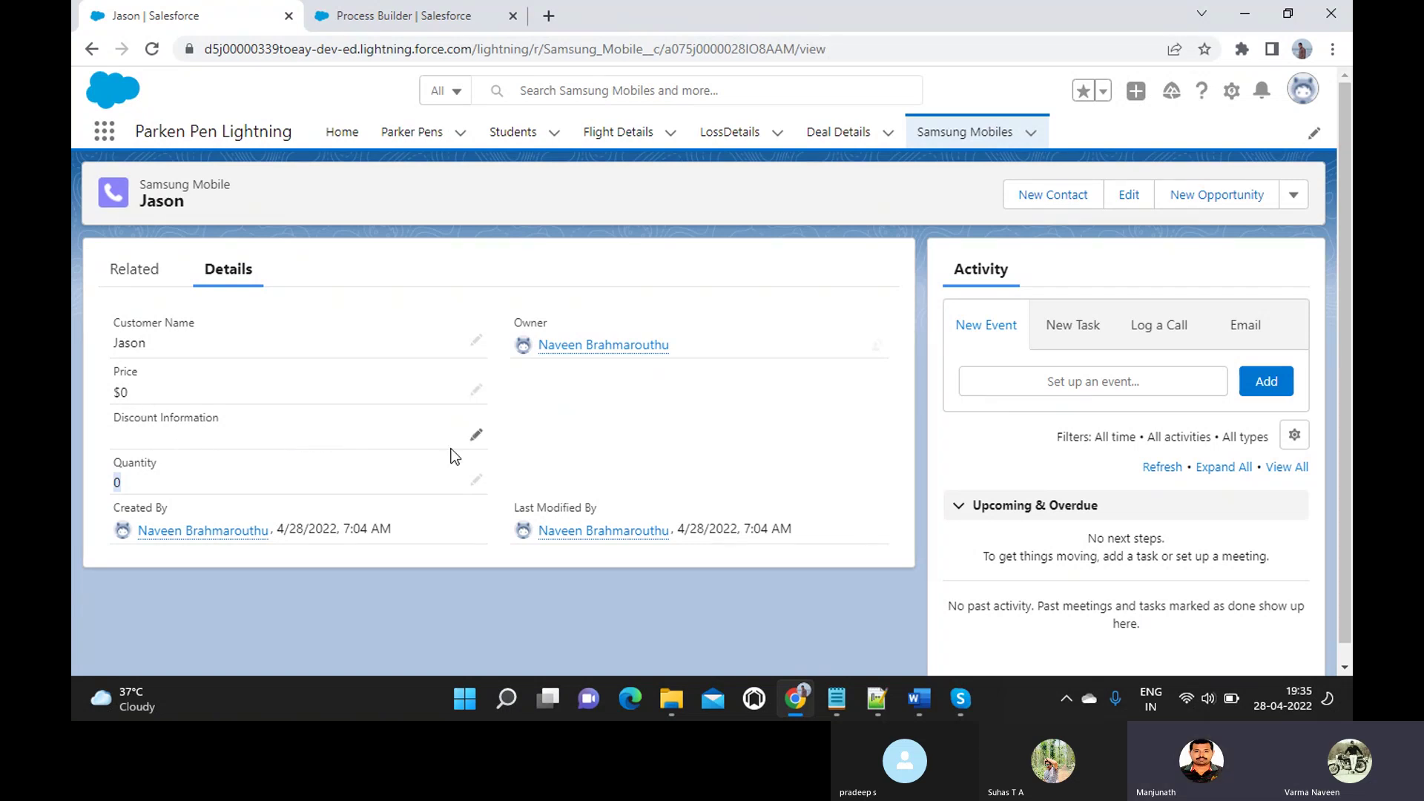
mouse_move(547, 350)
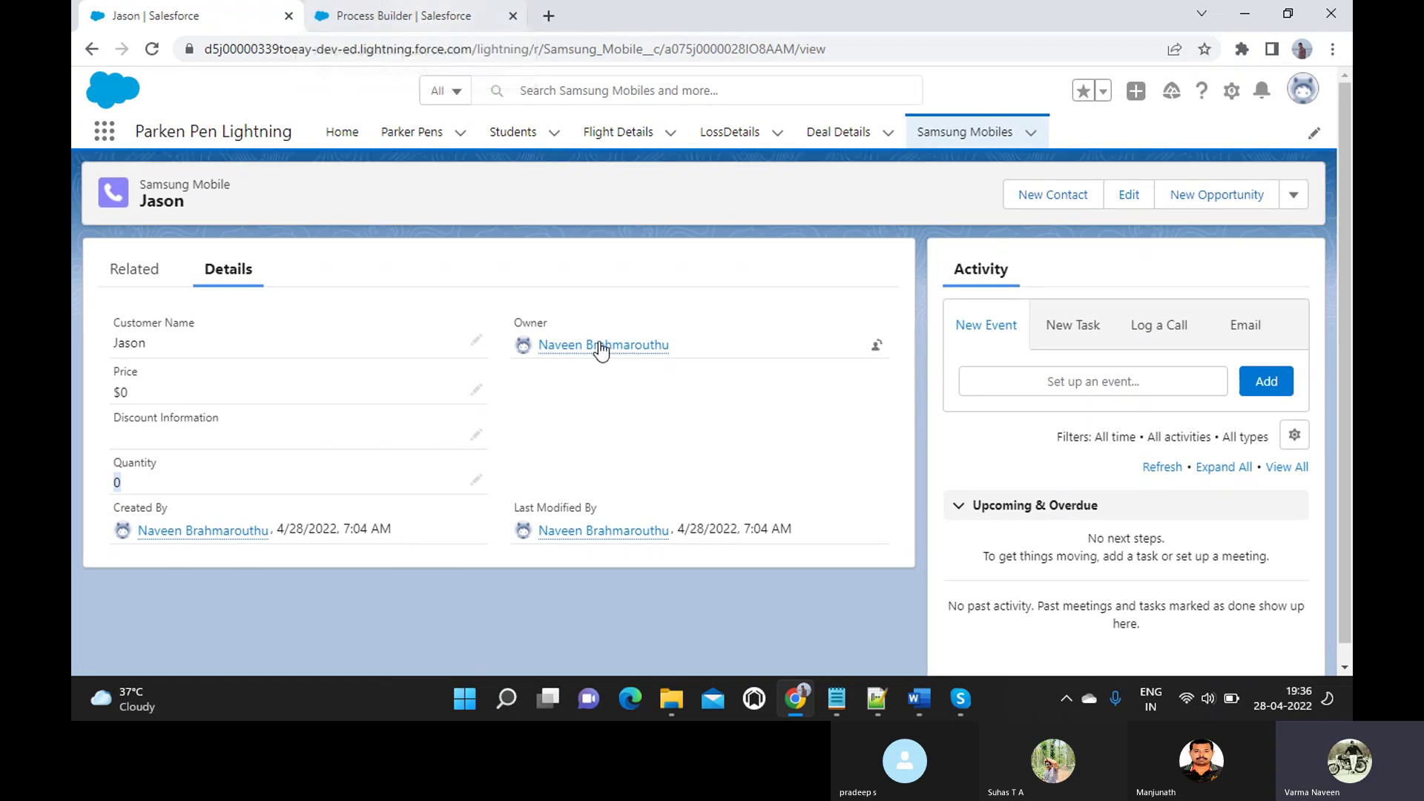
mouse_move(599, 347)
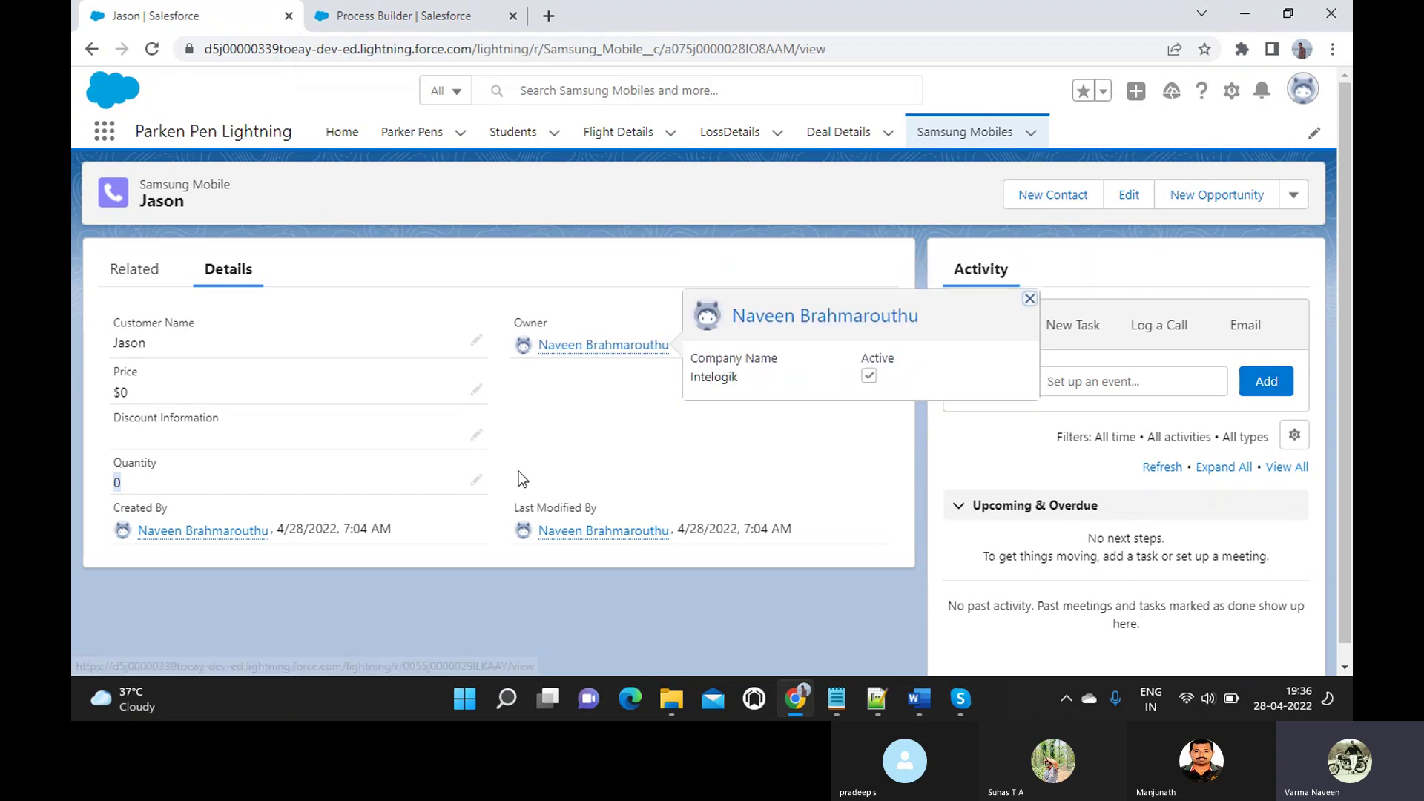
- Return to the Process Builder list and open Version 1 of the "Samsung Mobile Quantity more than 2 Discount" process
left_click(404, 19)
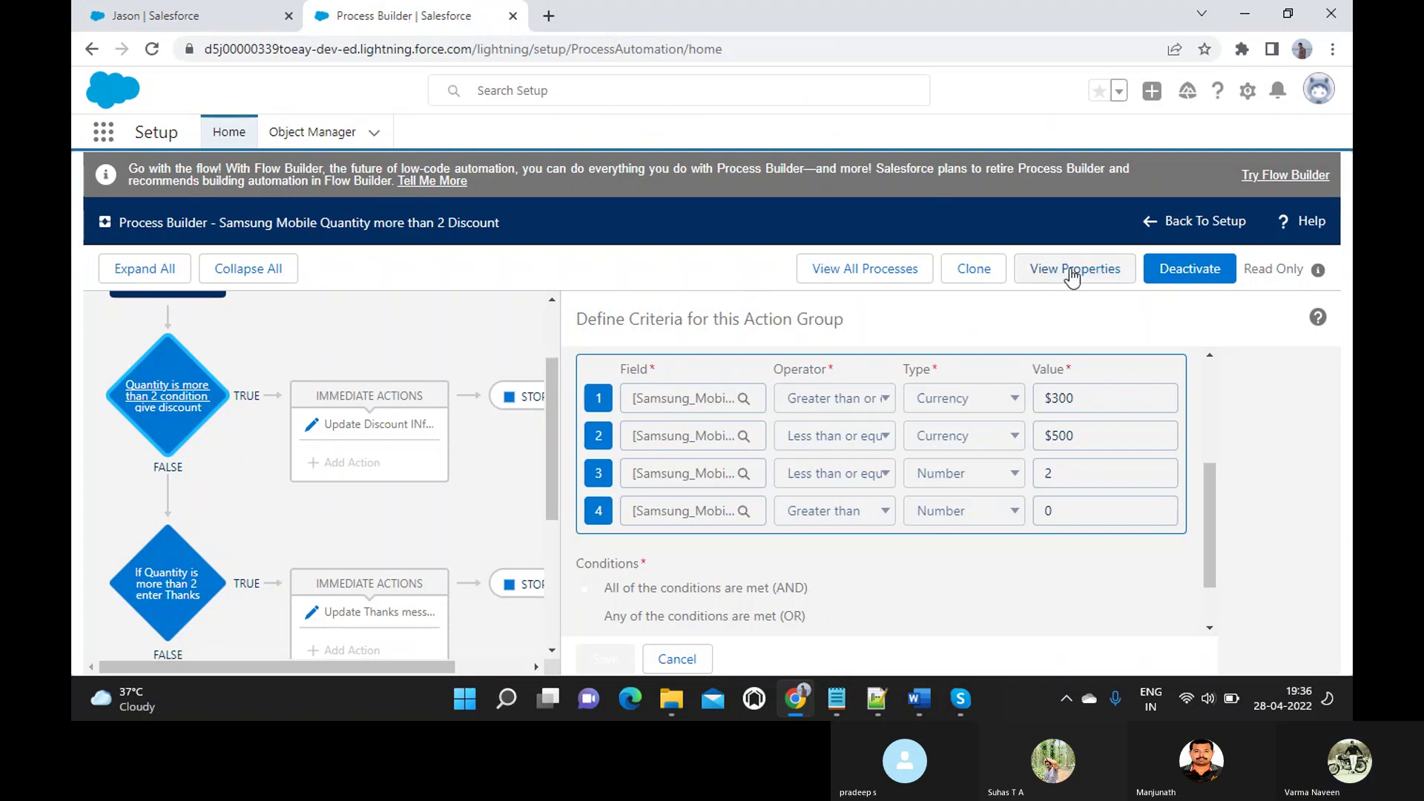
left_click(1147, 224)
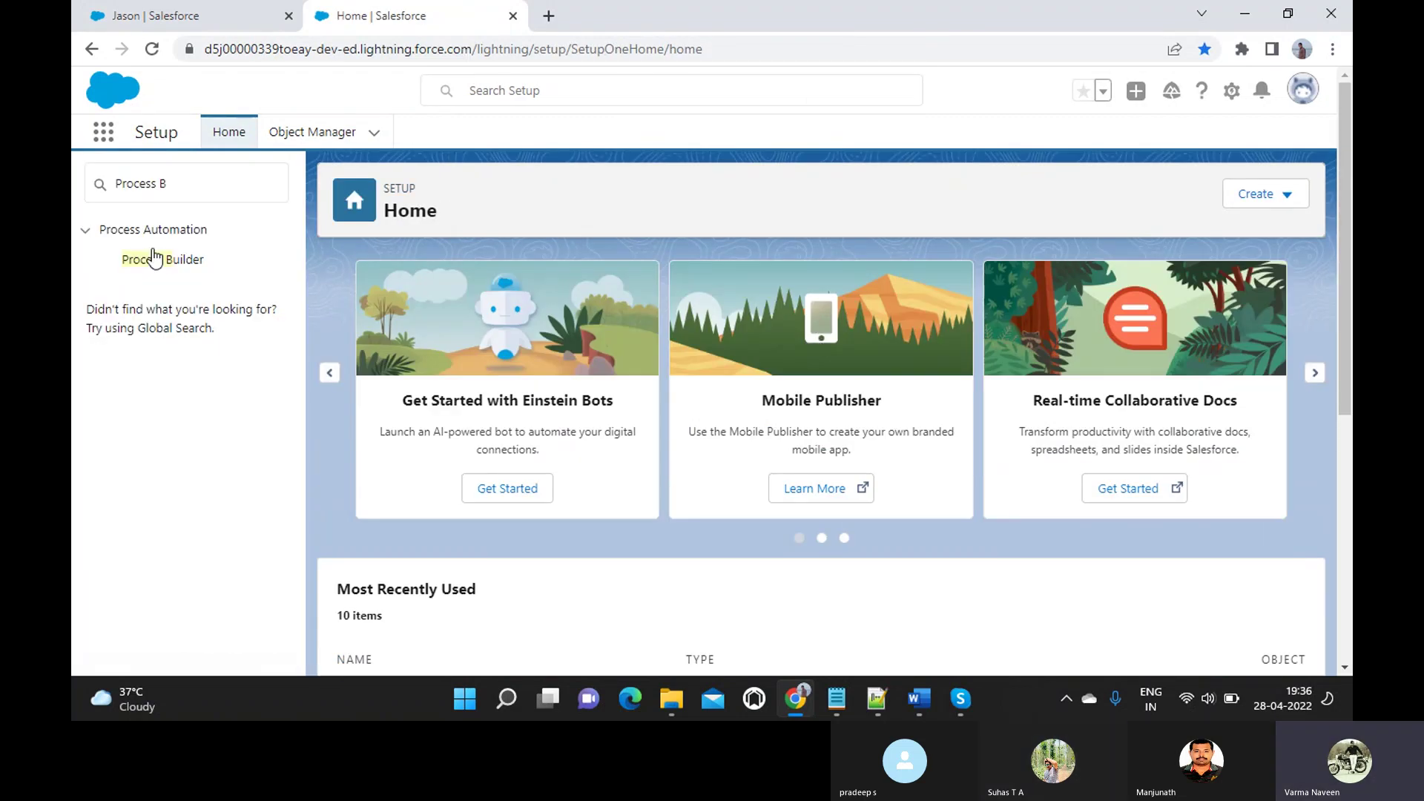
left_click(139, 260)
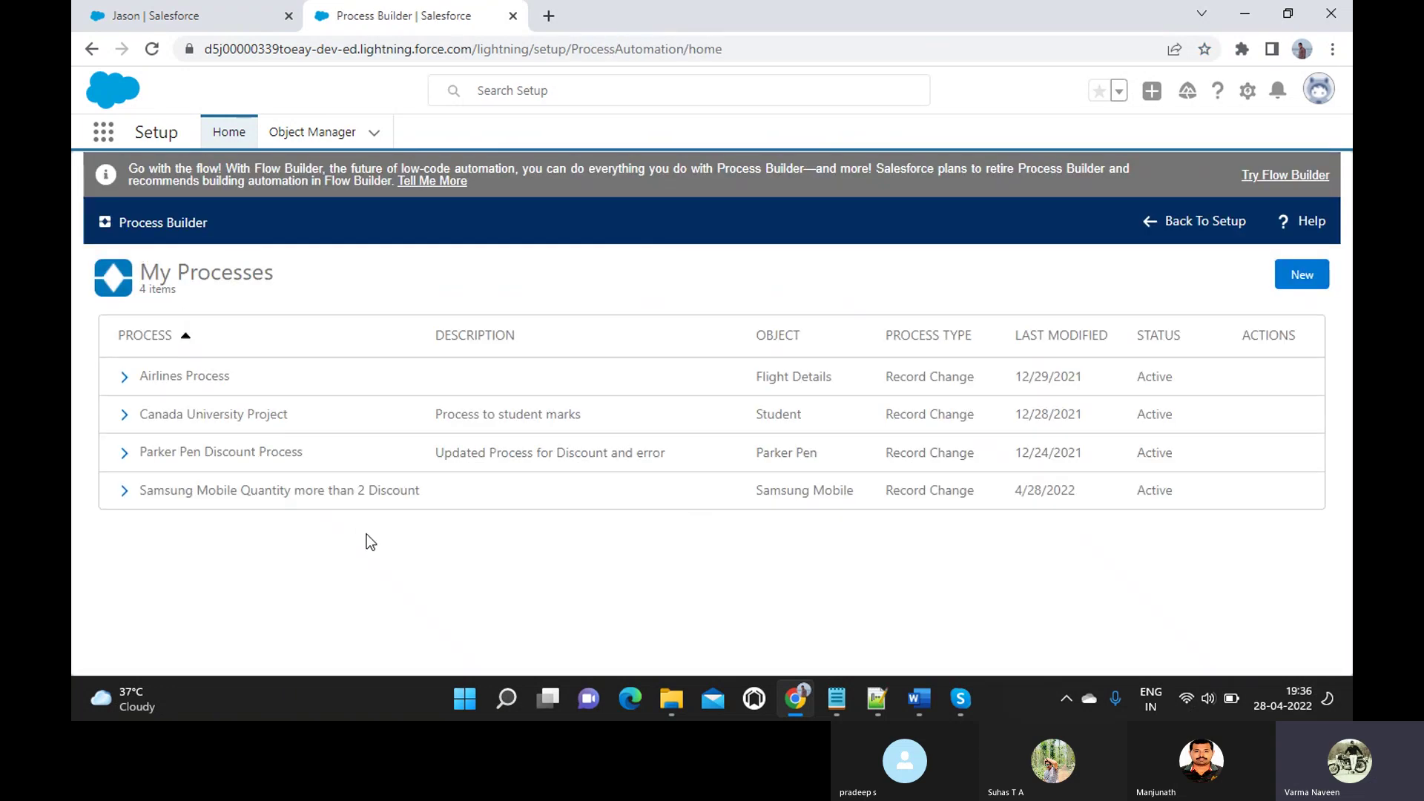
left_click(123, 493)
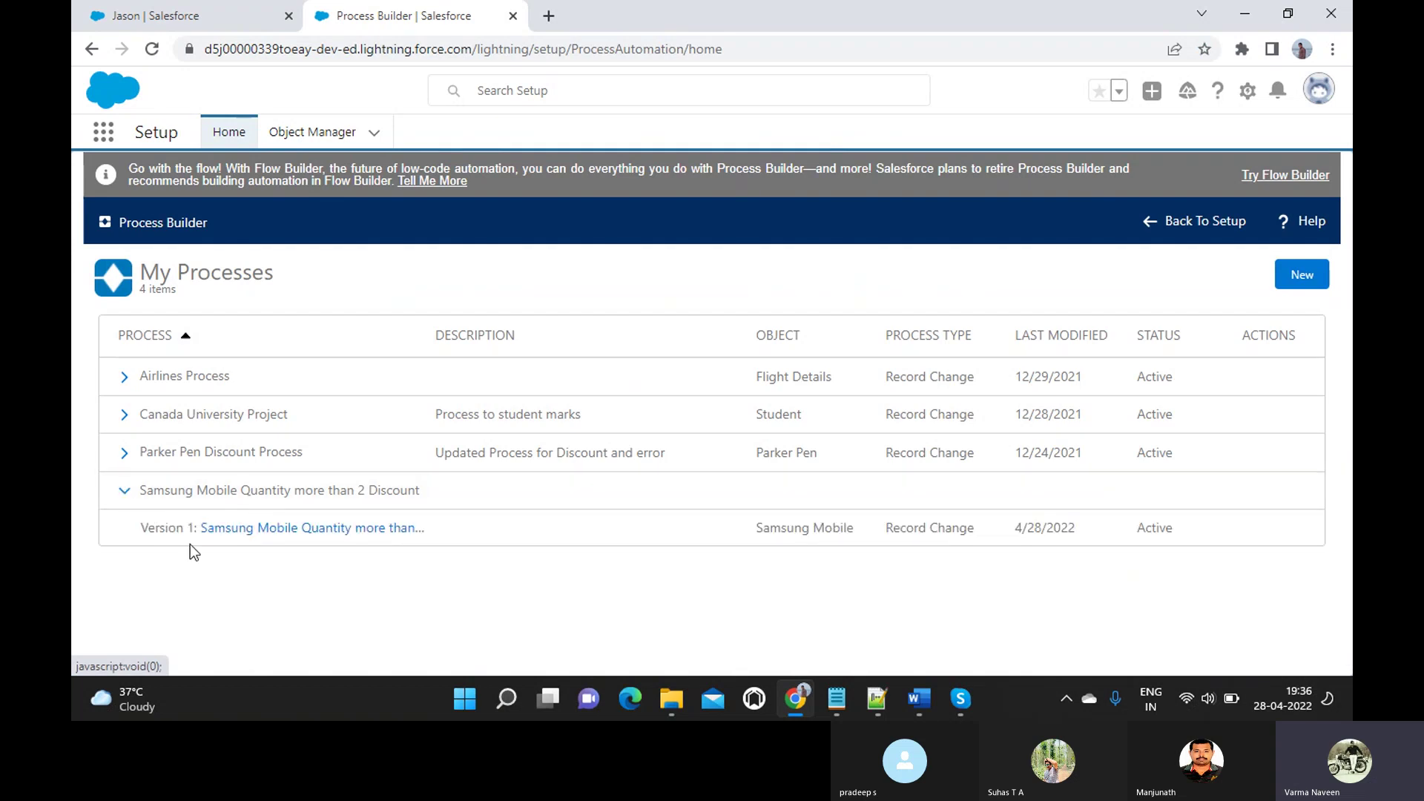
left_click(268, 531)
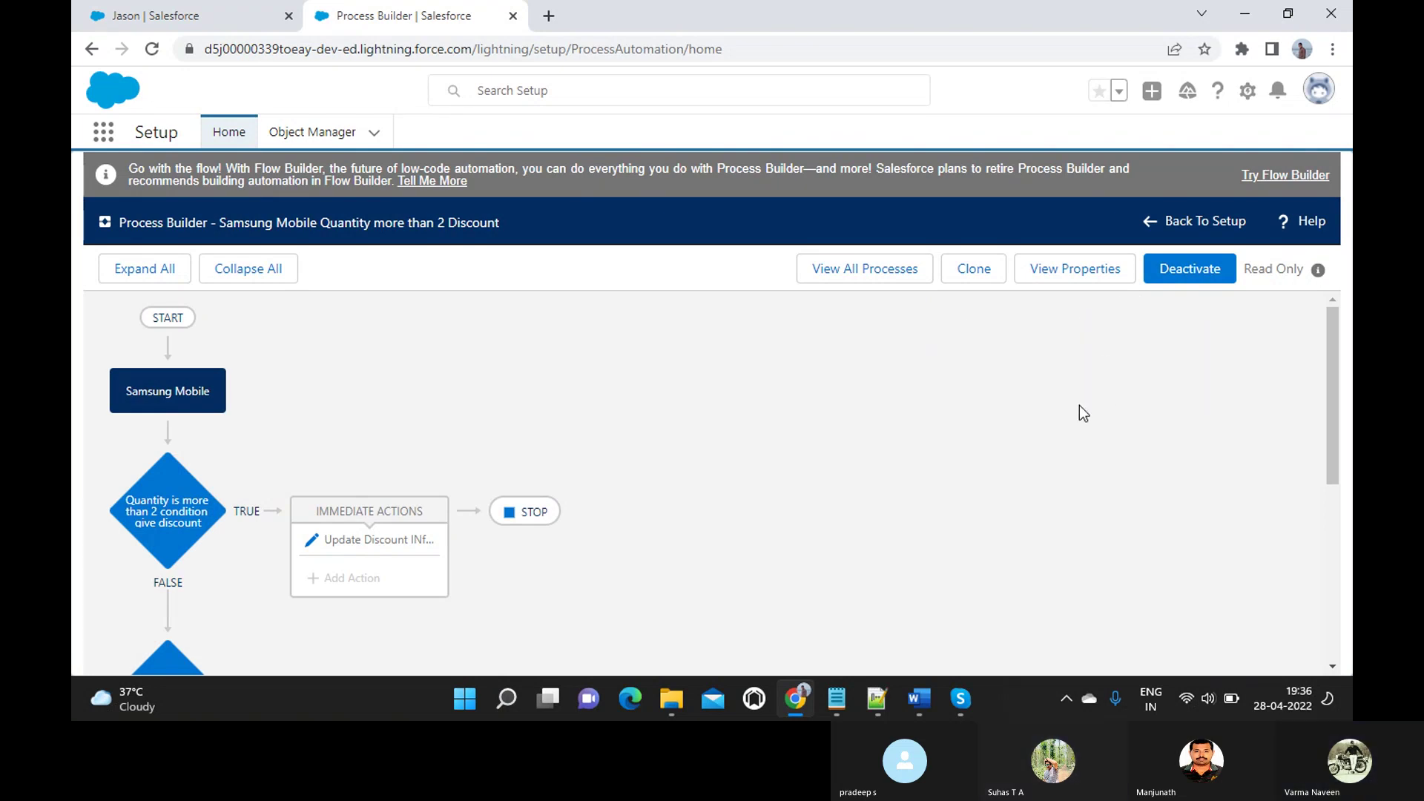
left_click(964, 279)
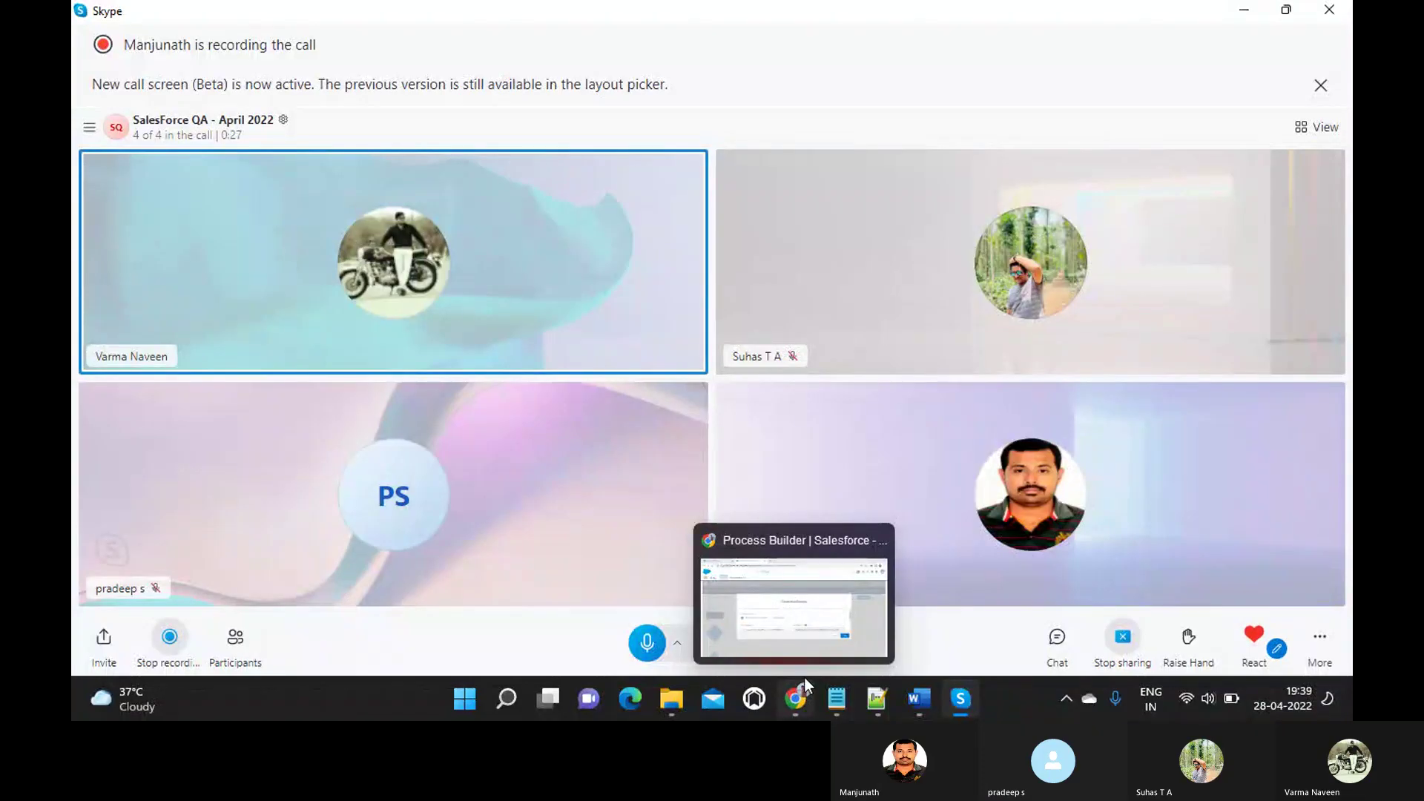
left_click(795, 590)
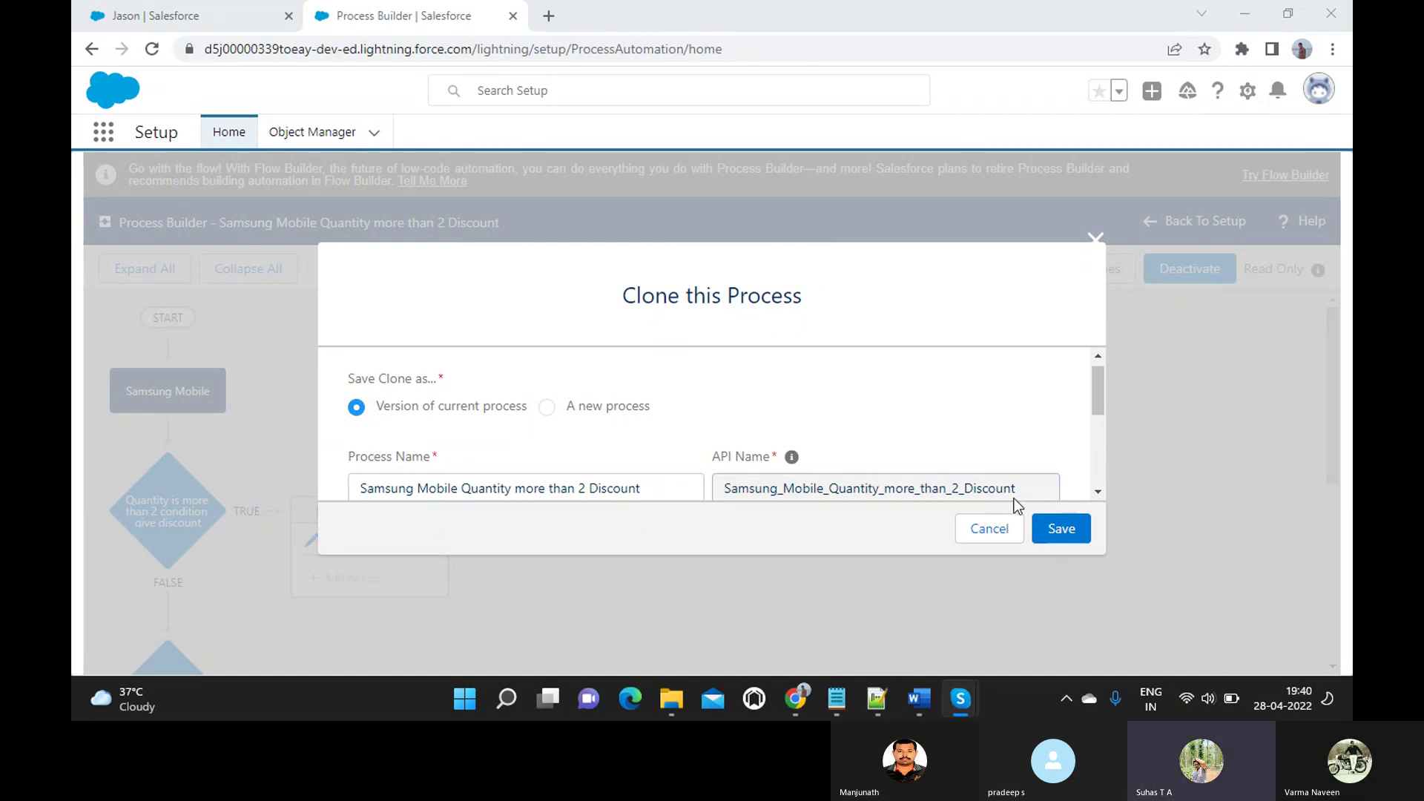
left_click(991, 531)
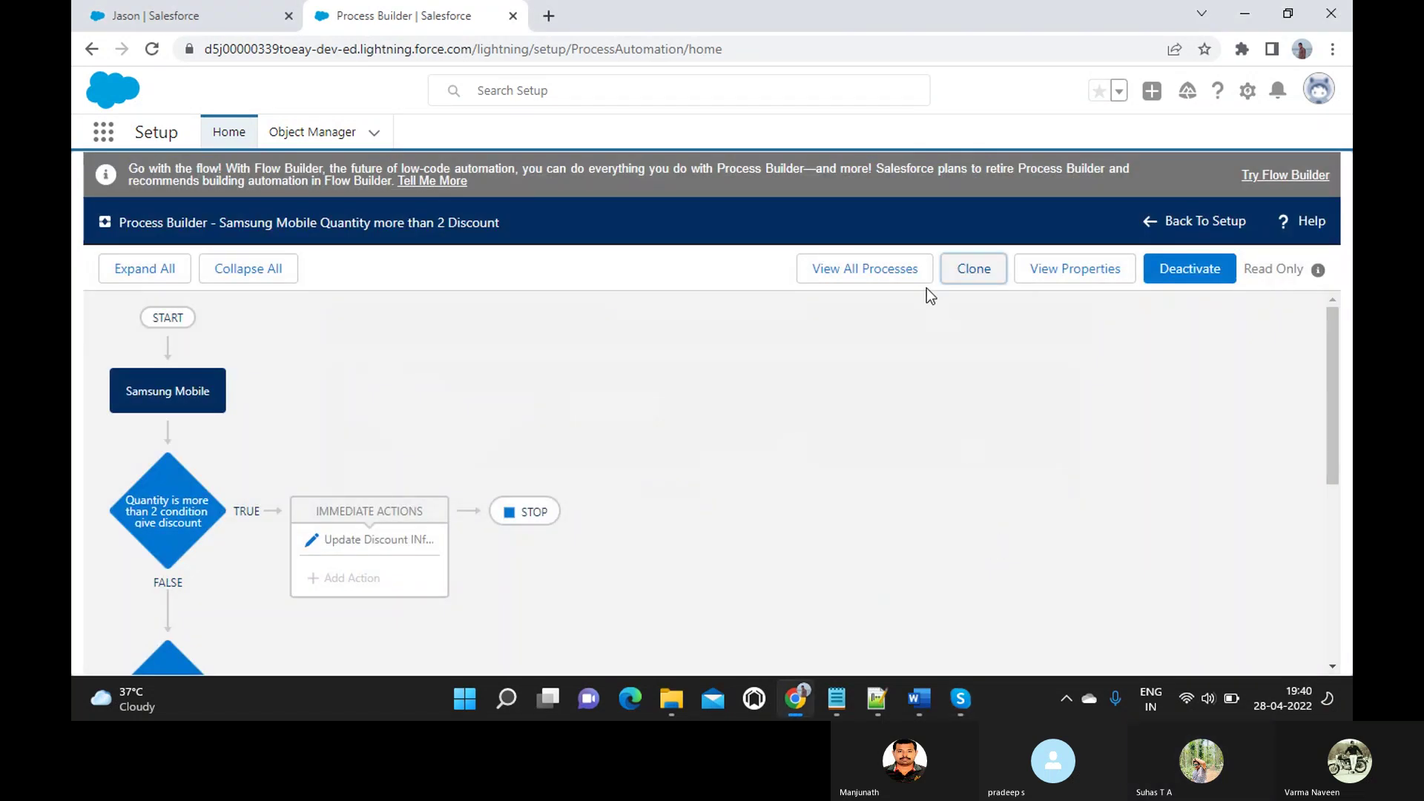
- Deactivate the open version of the "Samsung Mobile Quantity more than 2 Discount" process
scroll(543, 429, "down", 2)
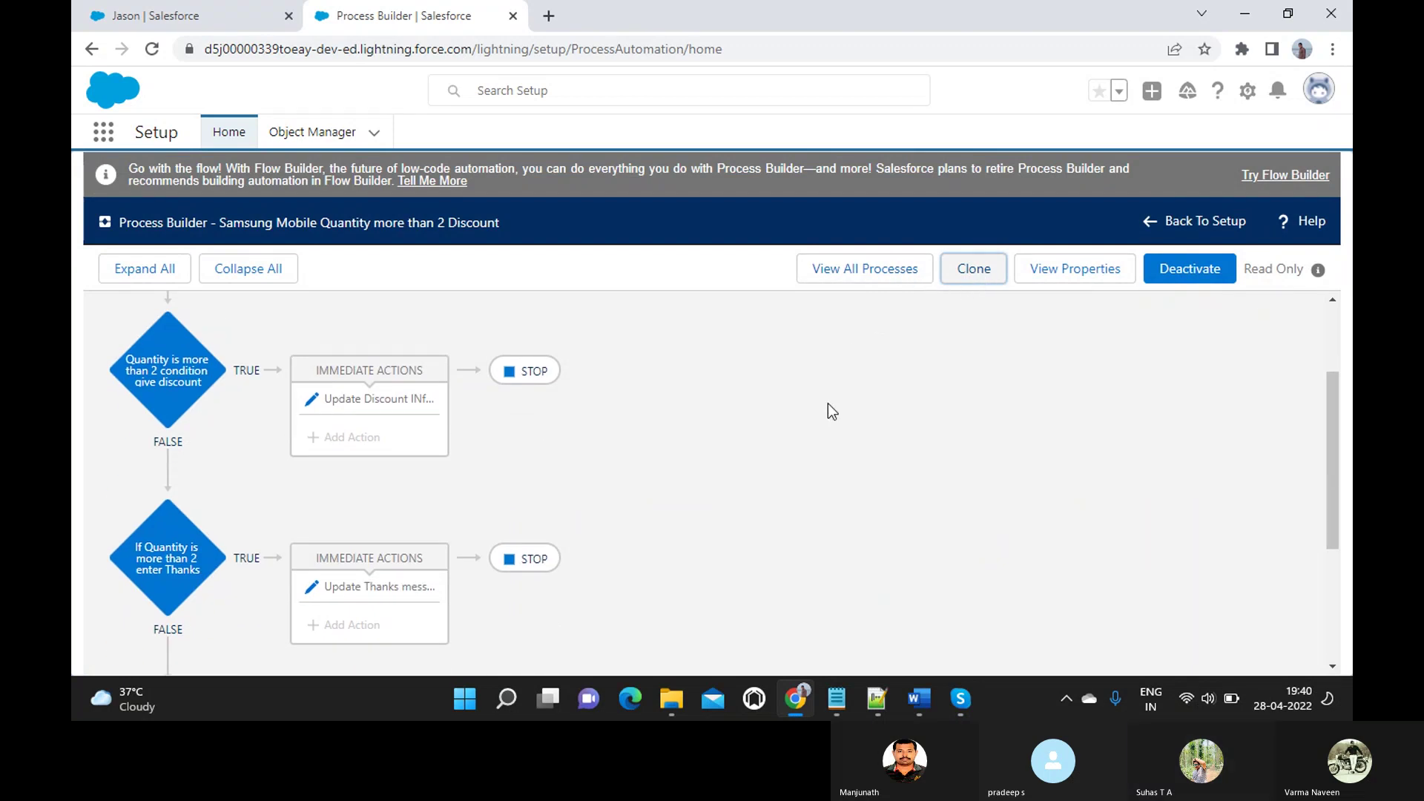
scroll(828, 403, "down", 3)
scroll(828, 404, "up", 5)
scroll(827, 404, "down", 5)
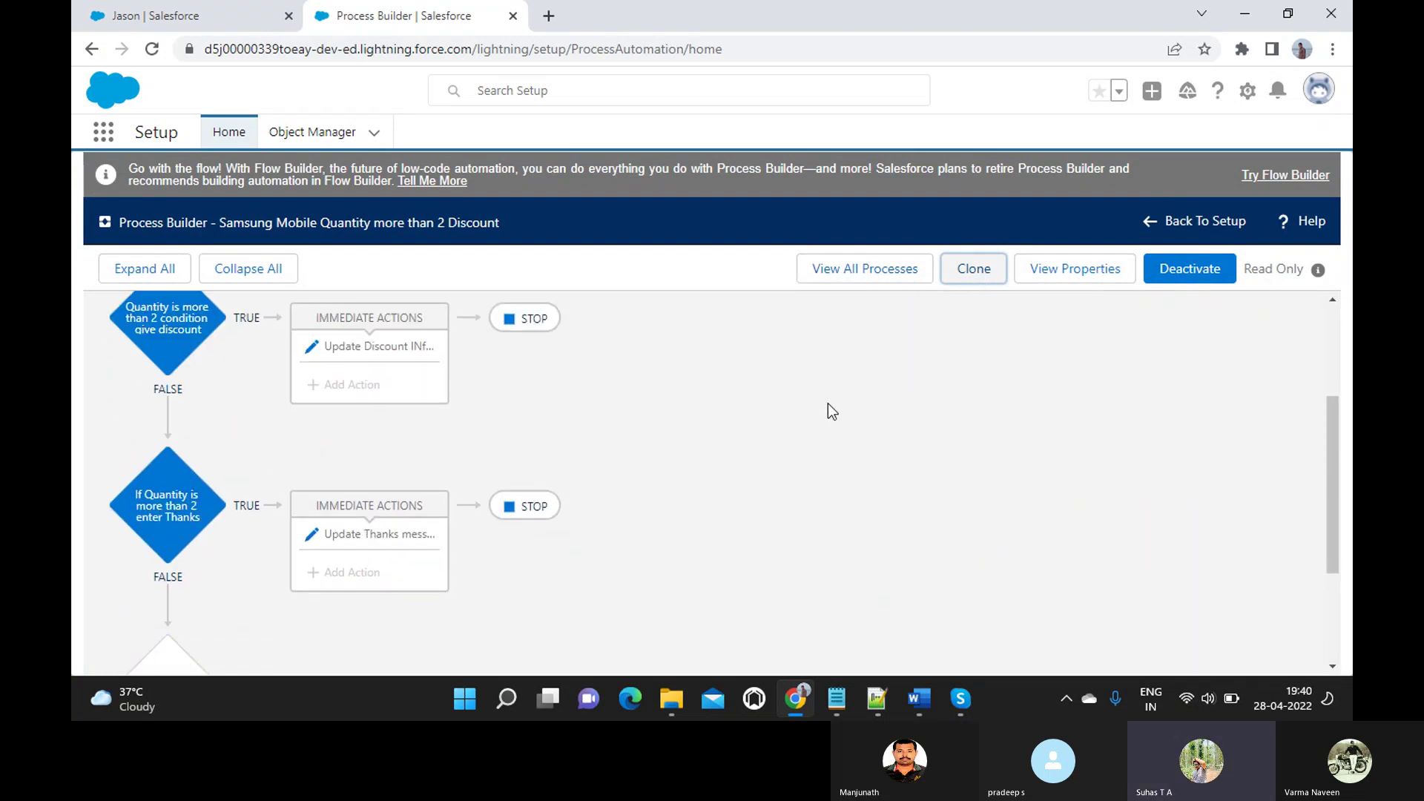
scroll(827, 404, "up", 5)
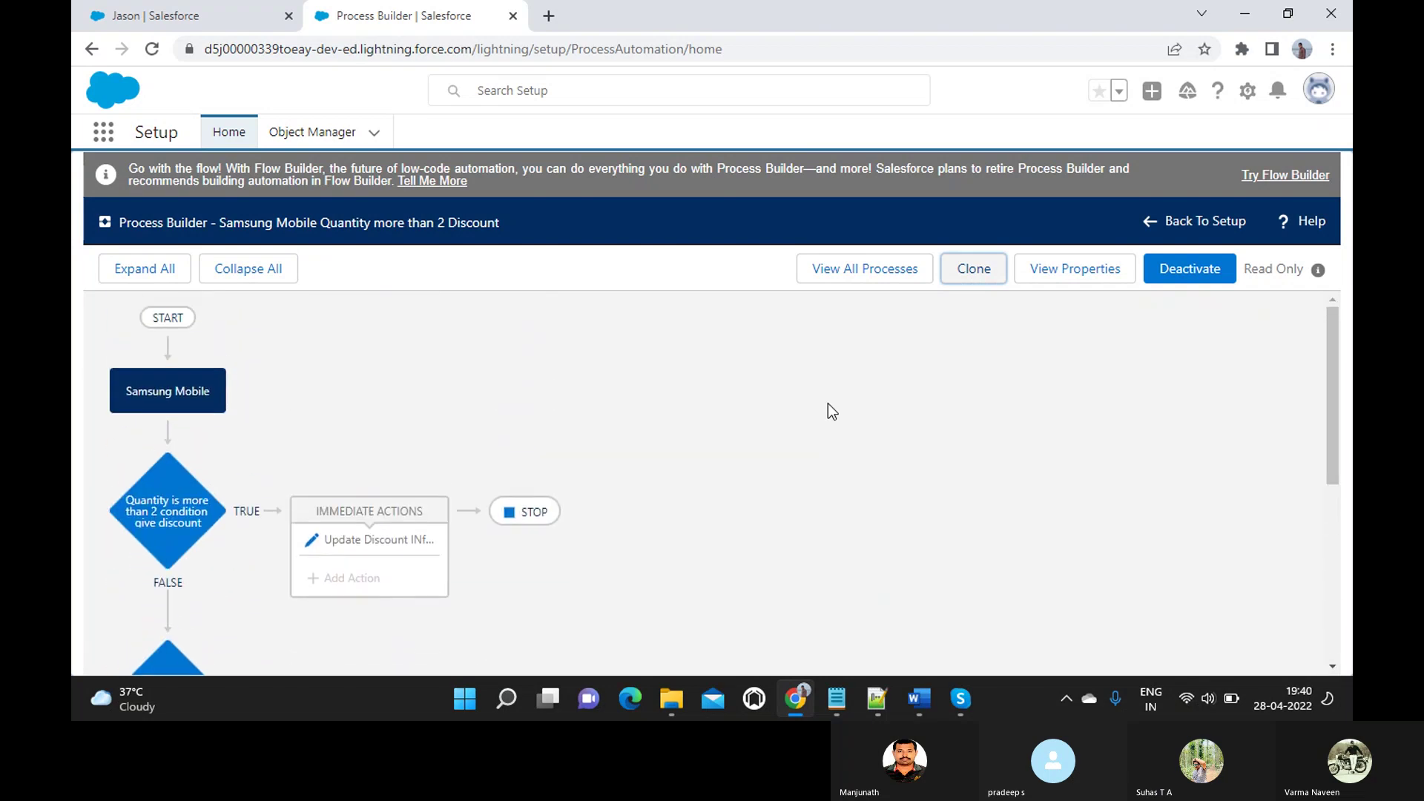
scroll(828, 404, "down", 5)
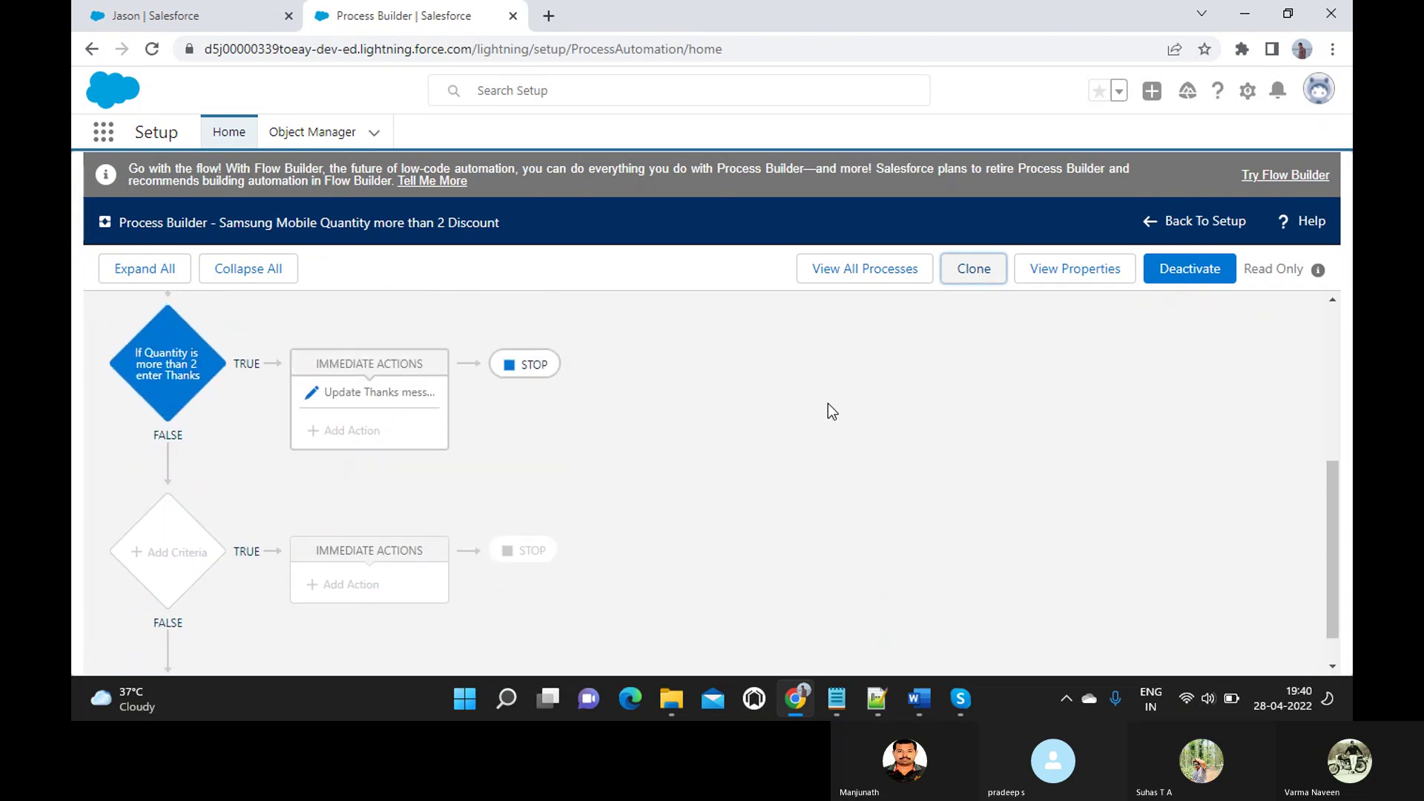
scroll(827, 403, "up", 5)
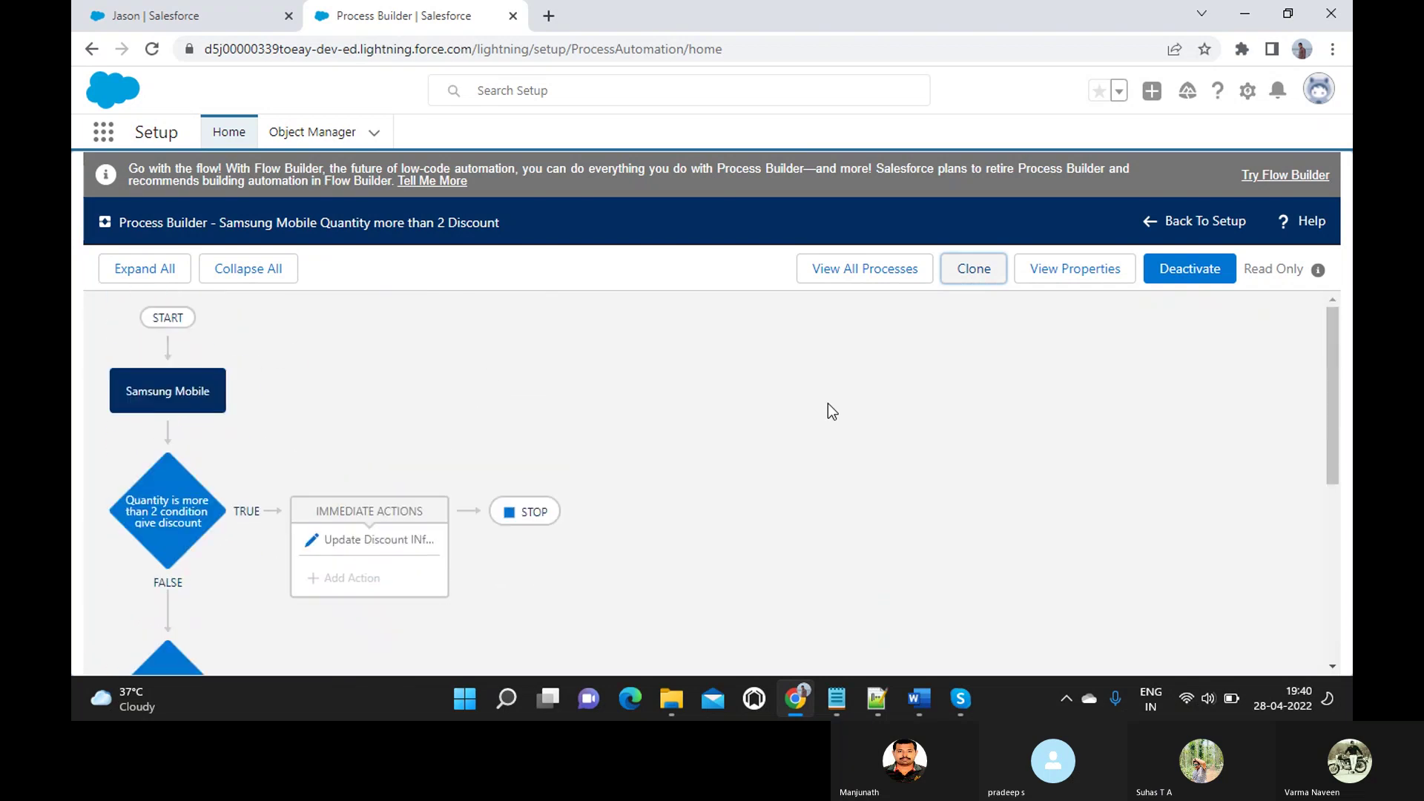
left_click(1200, 278)
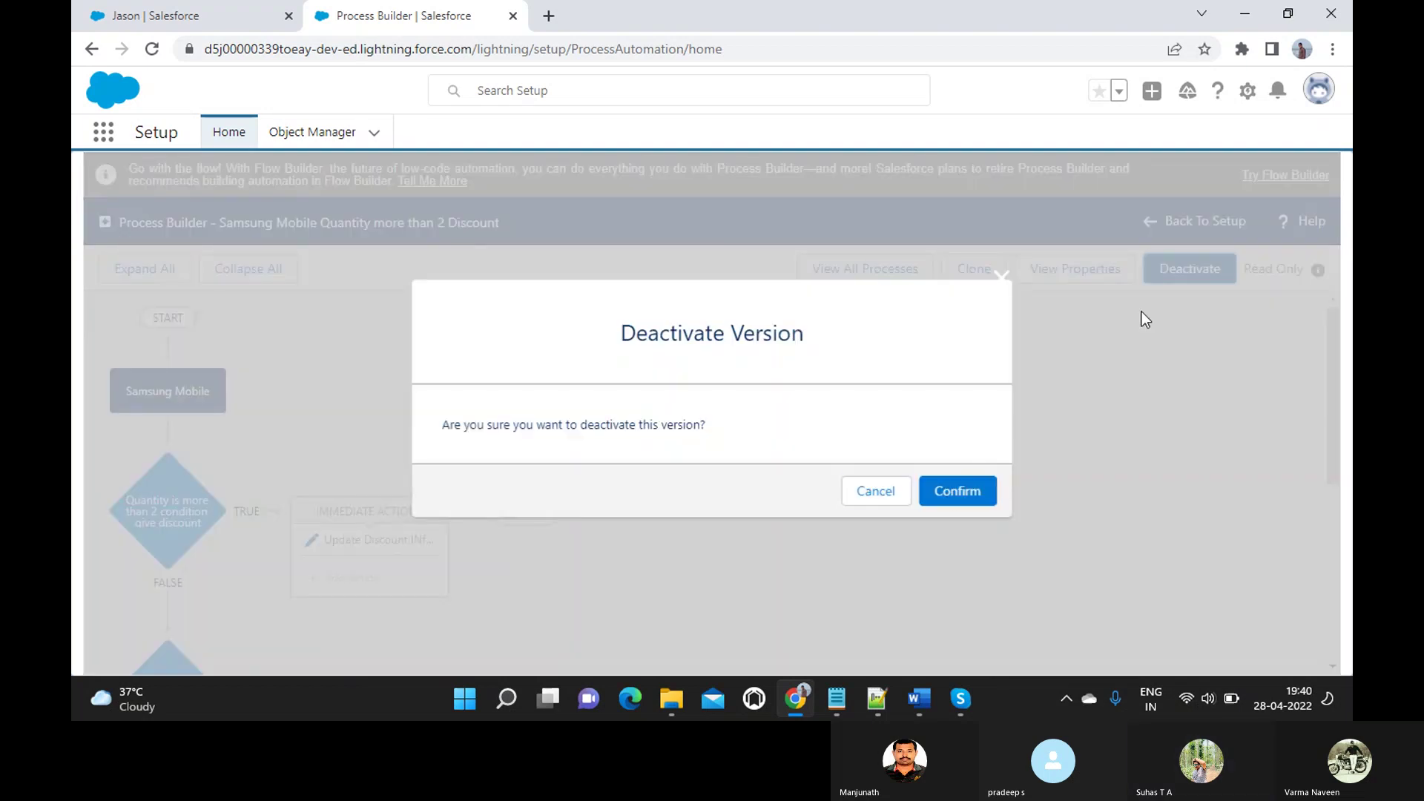
left_click(957, 491)
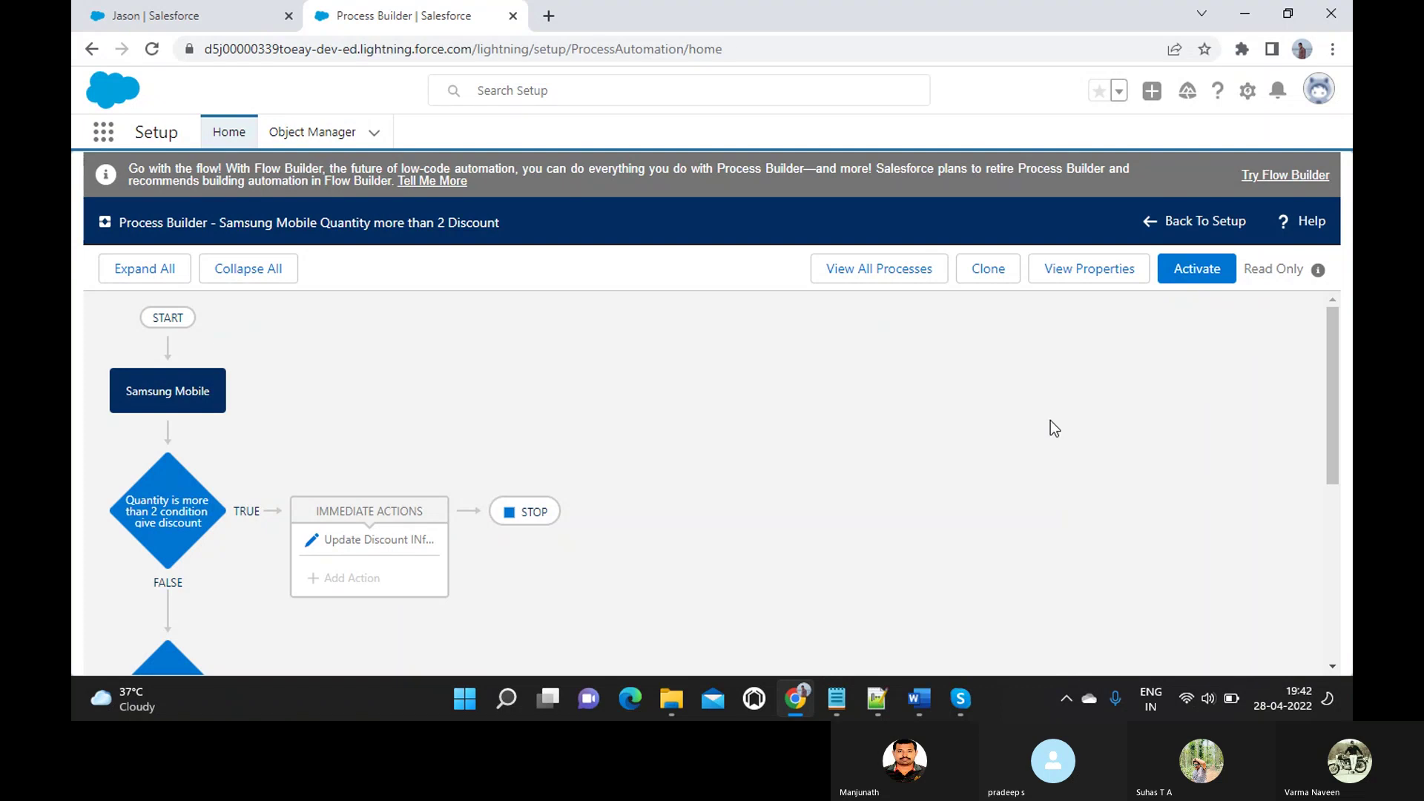
- Open the clone settings for the deactivated "Samsung Mobile Quantity more than 2 Discount" process
scroll(819, 426, "down", 2)
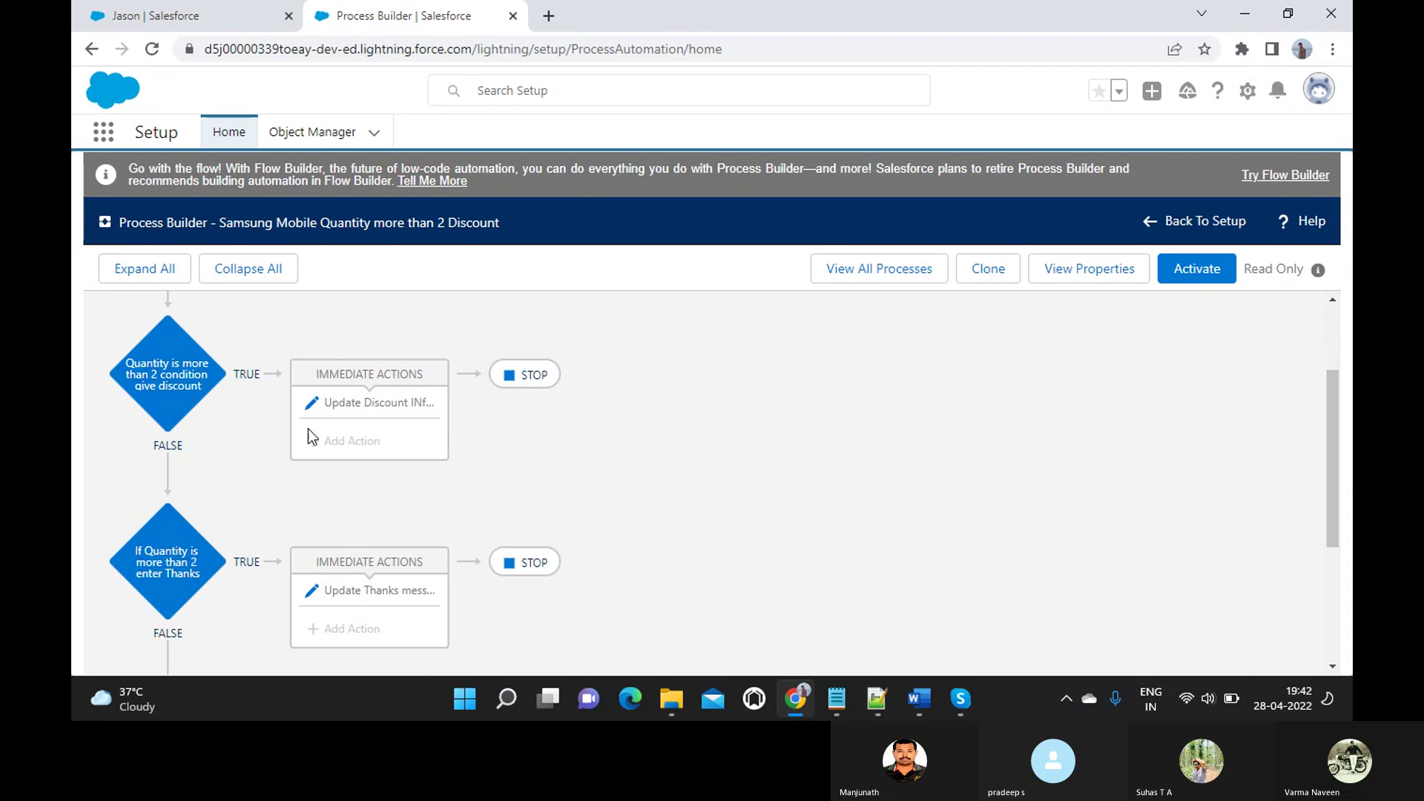
scroll(335, 509, "down", 1)
scroll(335, 509, "up", 1)
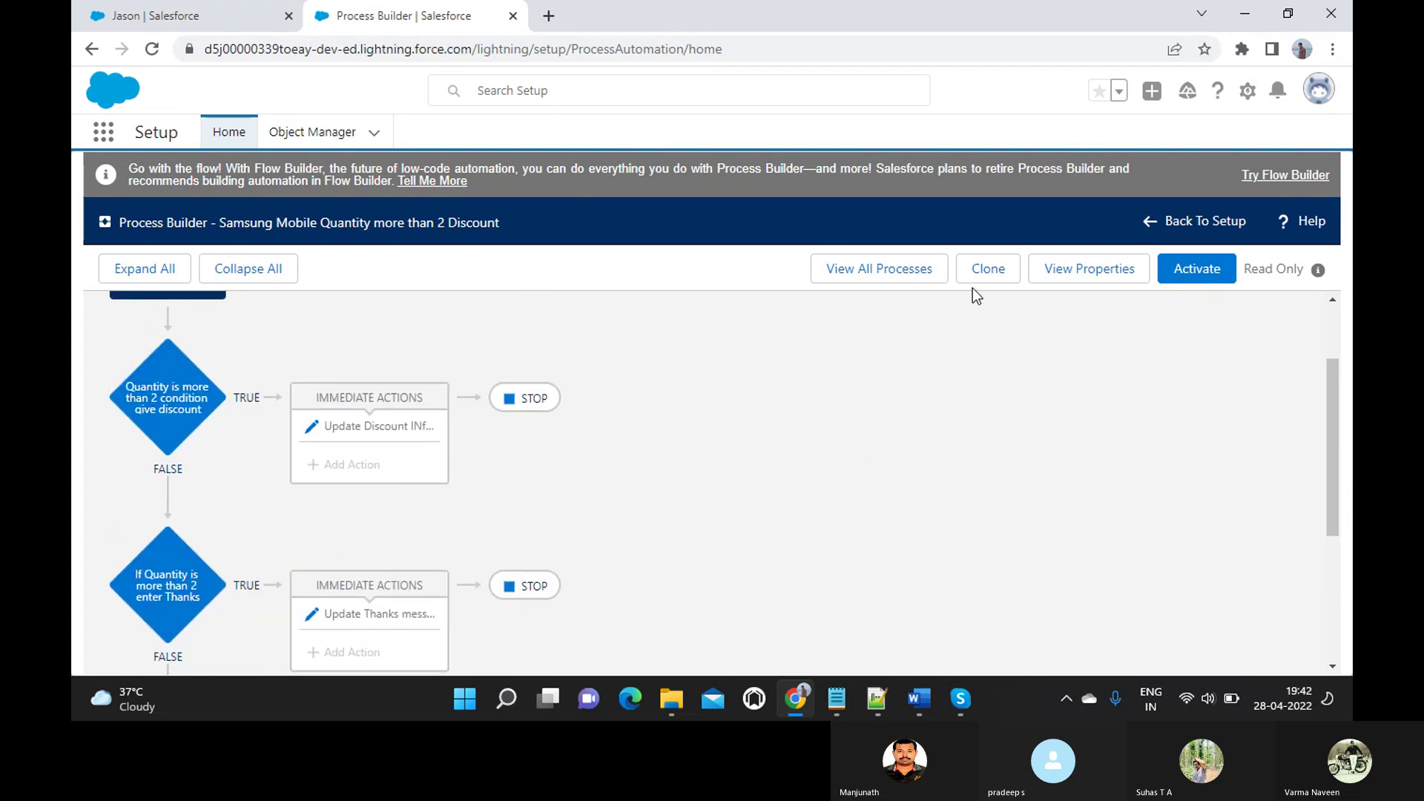
left_click(995, 280)
- Examine the clone settings: the save-as options, process name, API name, description and API version for running the process
scroll(749, 387, "down", 1)
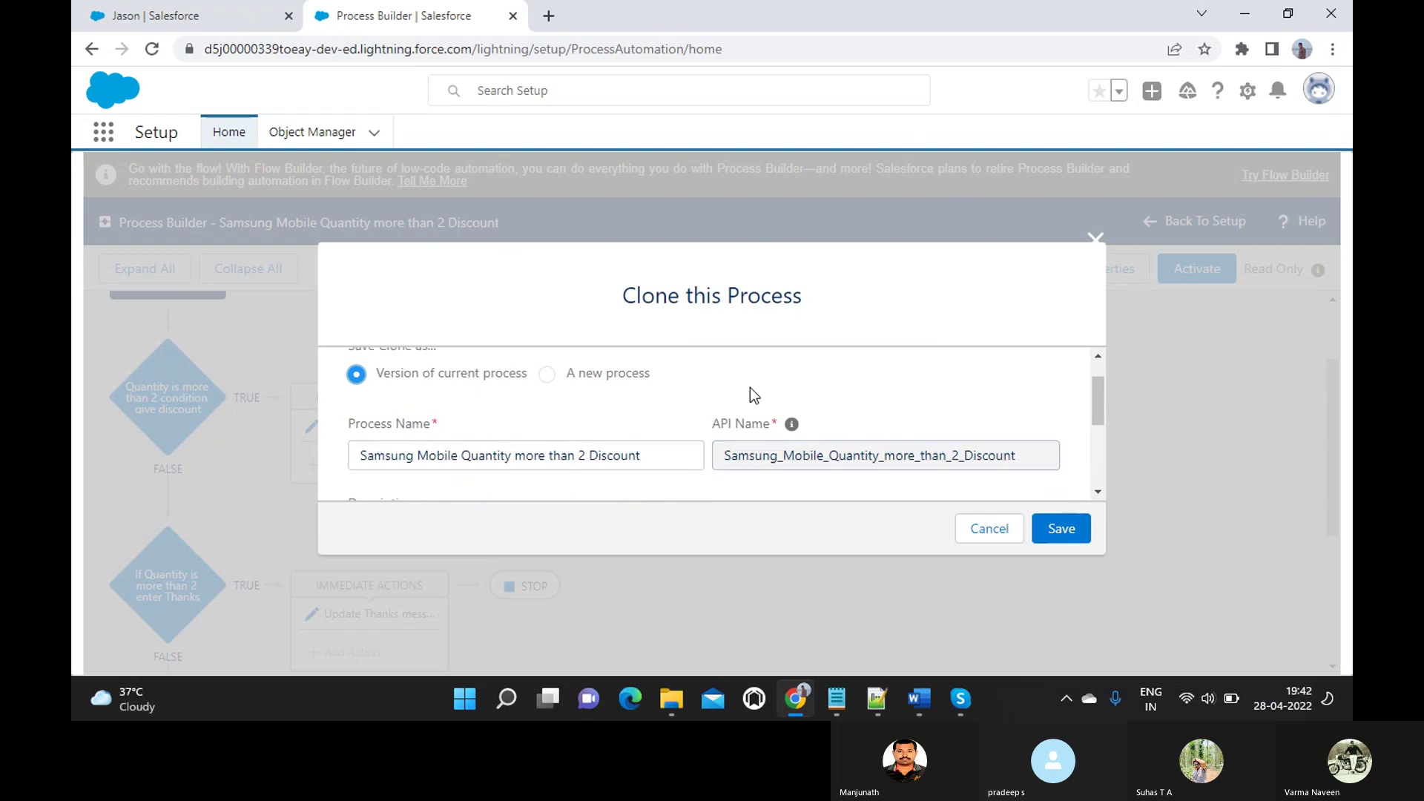
scroll(750, 387, "down", 1)
scroll(750, 387, "up", 2)
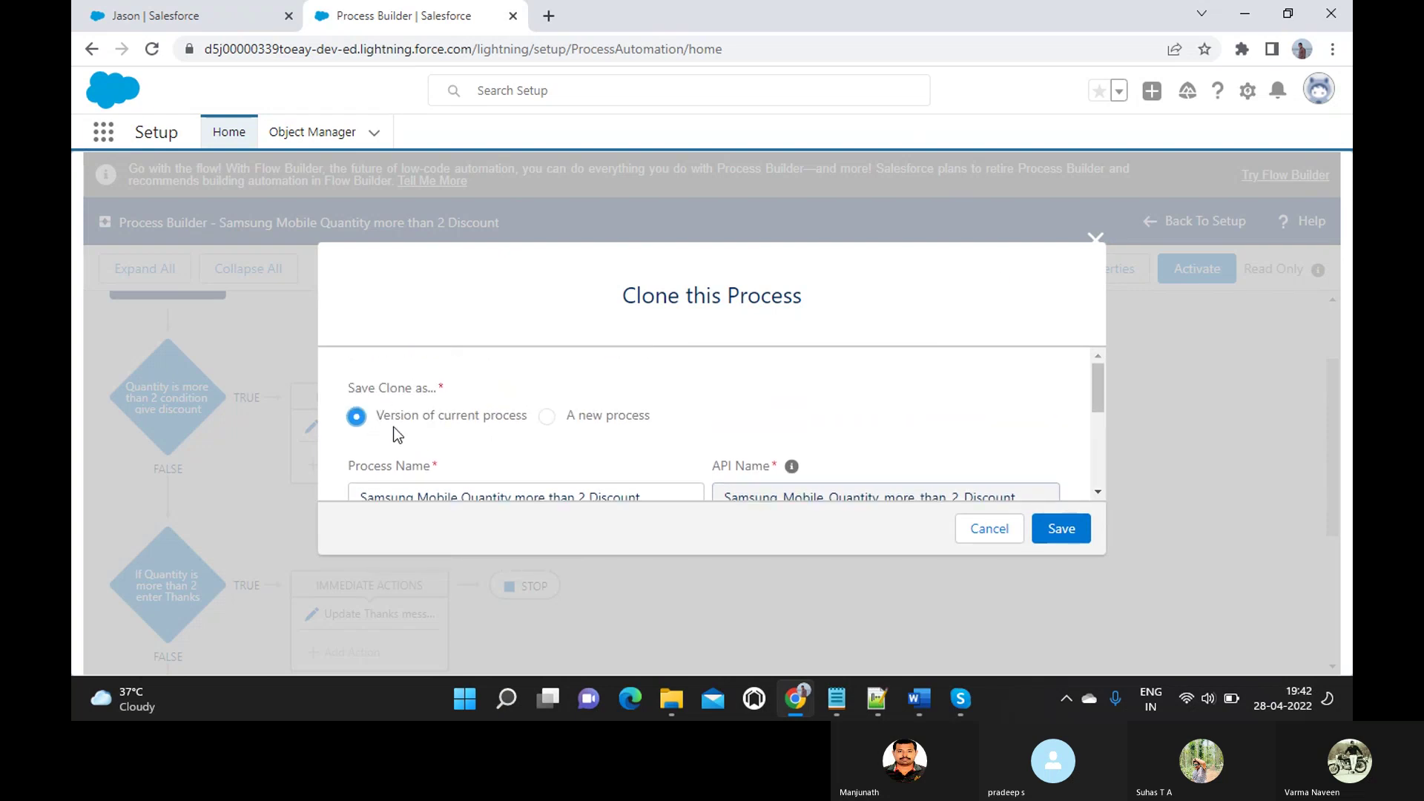
scroll(604, 429, "down", 1)
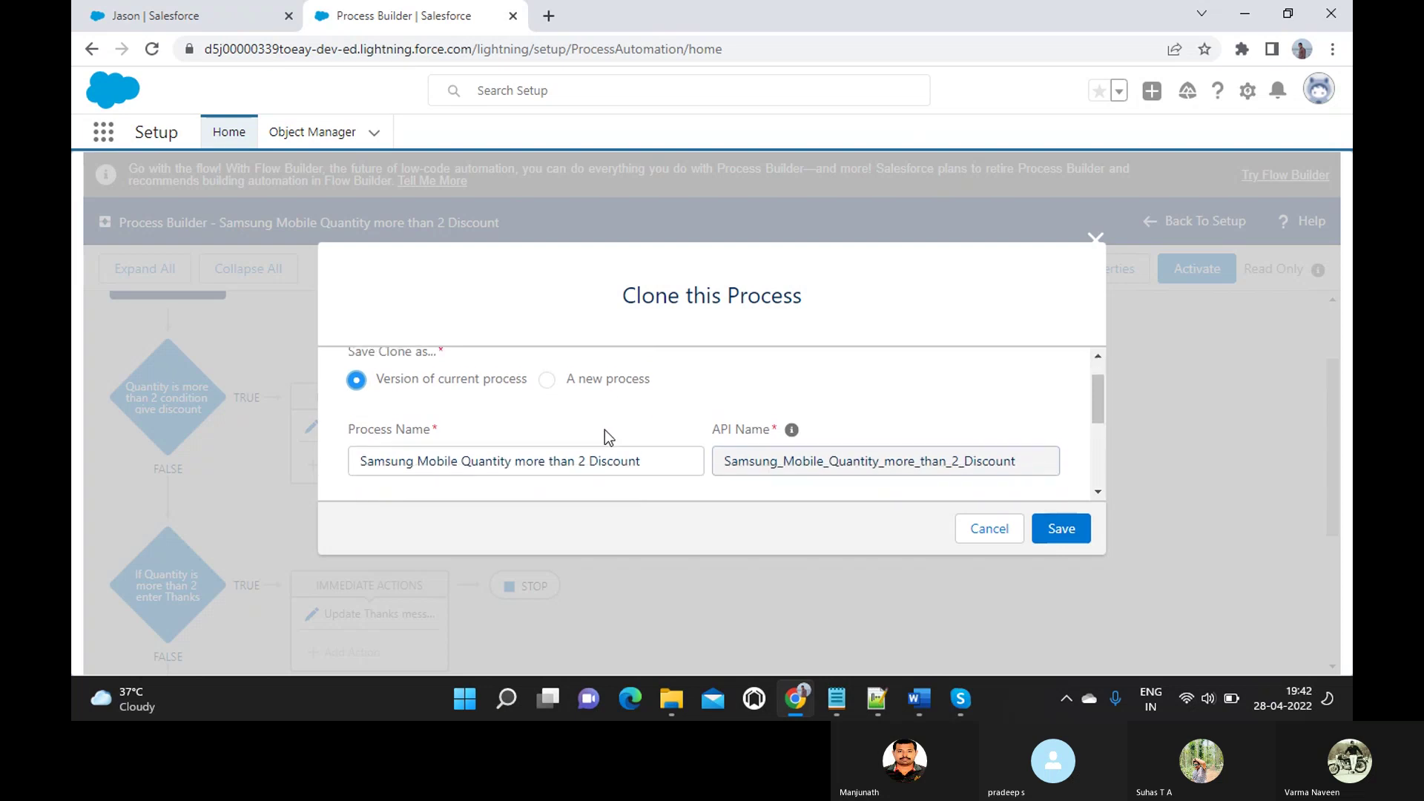
scroll(603, 429, "down", 2)
scroll(604, 437, "up", 1)
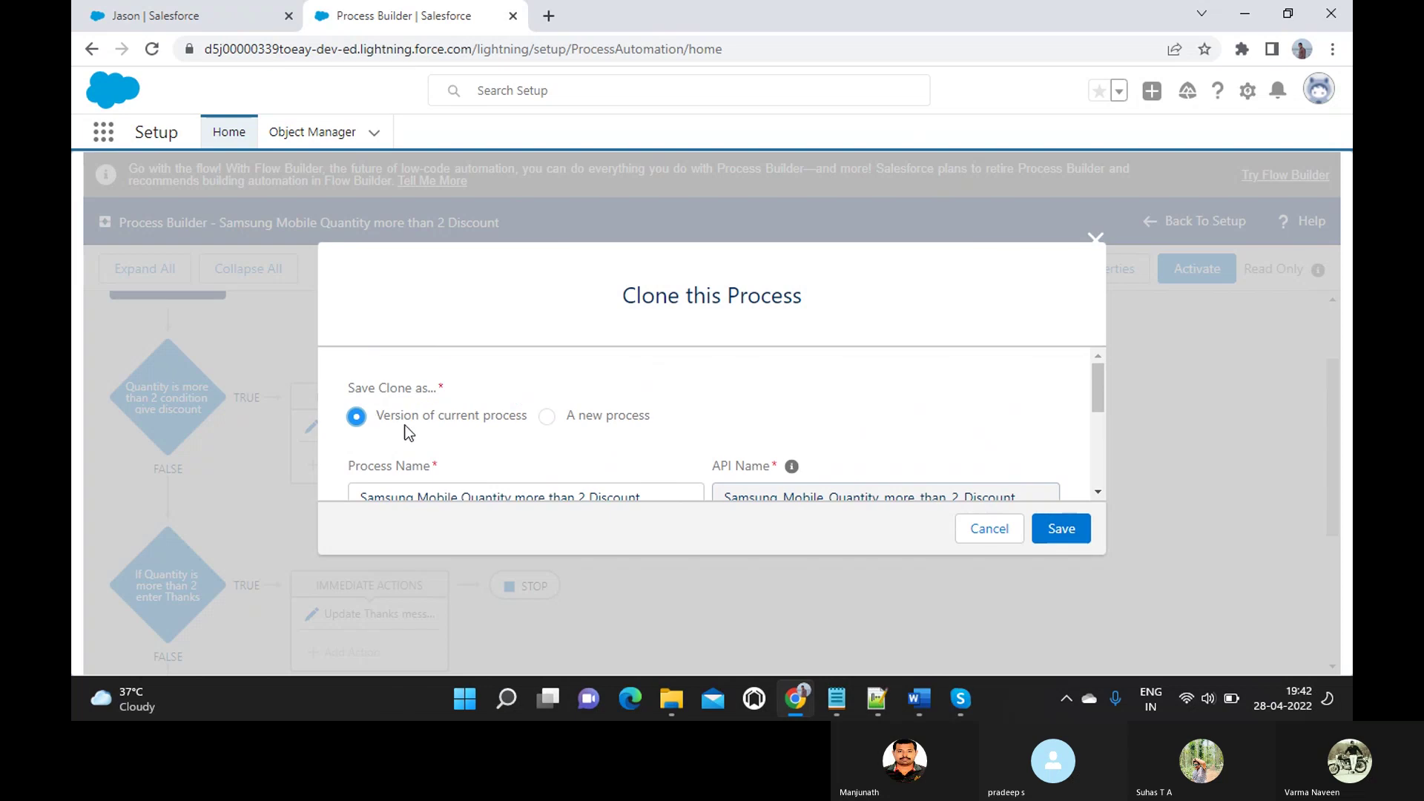
scroll(540, 436, "down", 1)
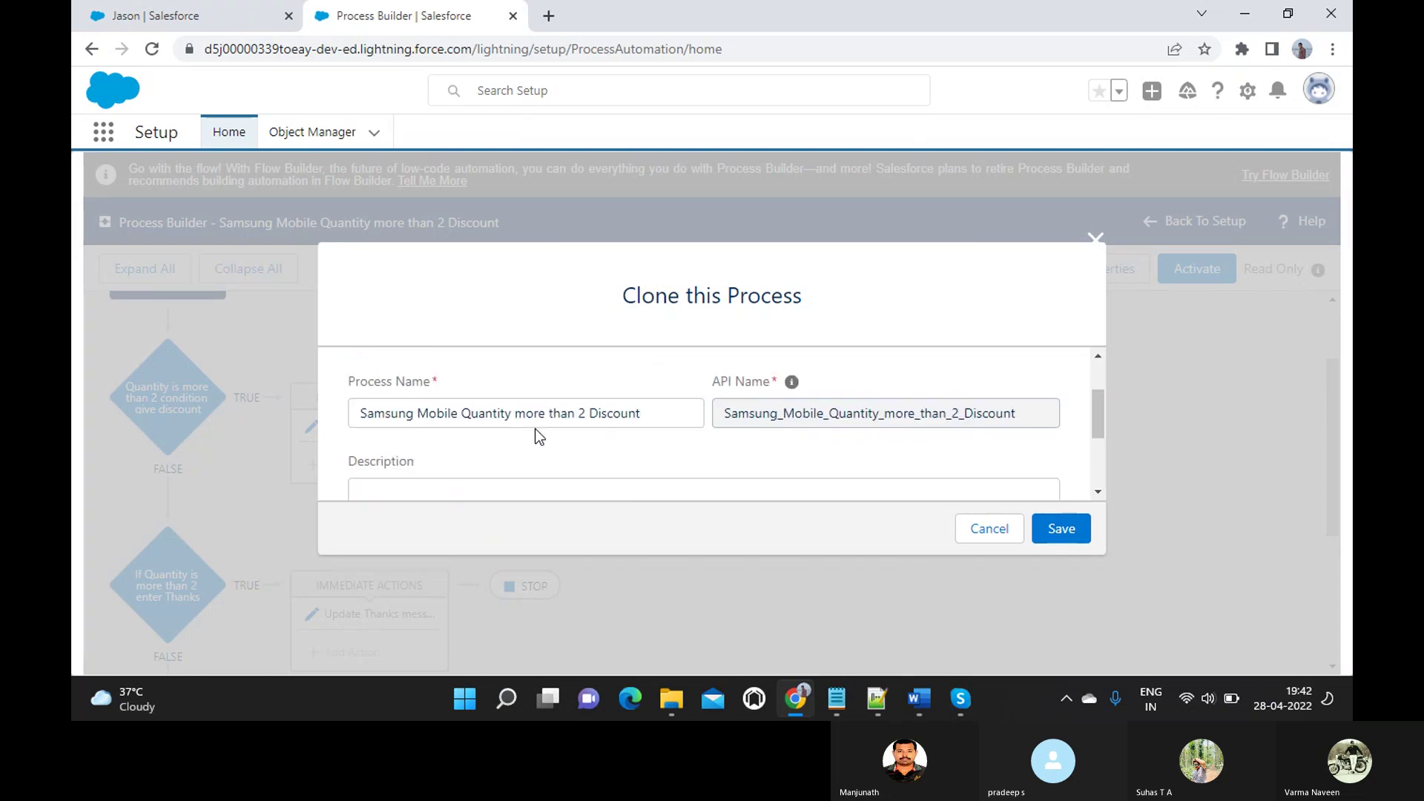
scroll(540, 436, "down", 1)
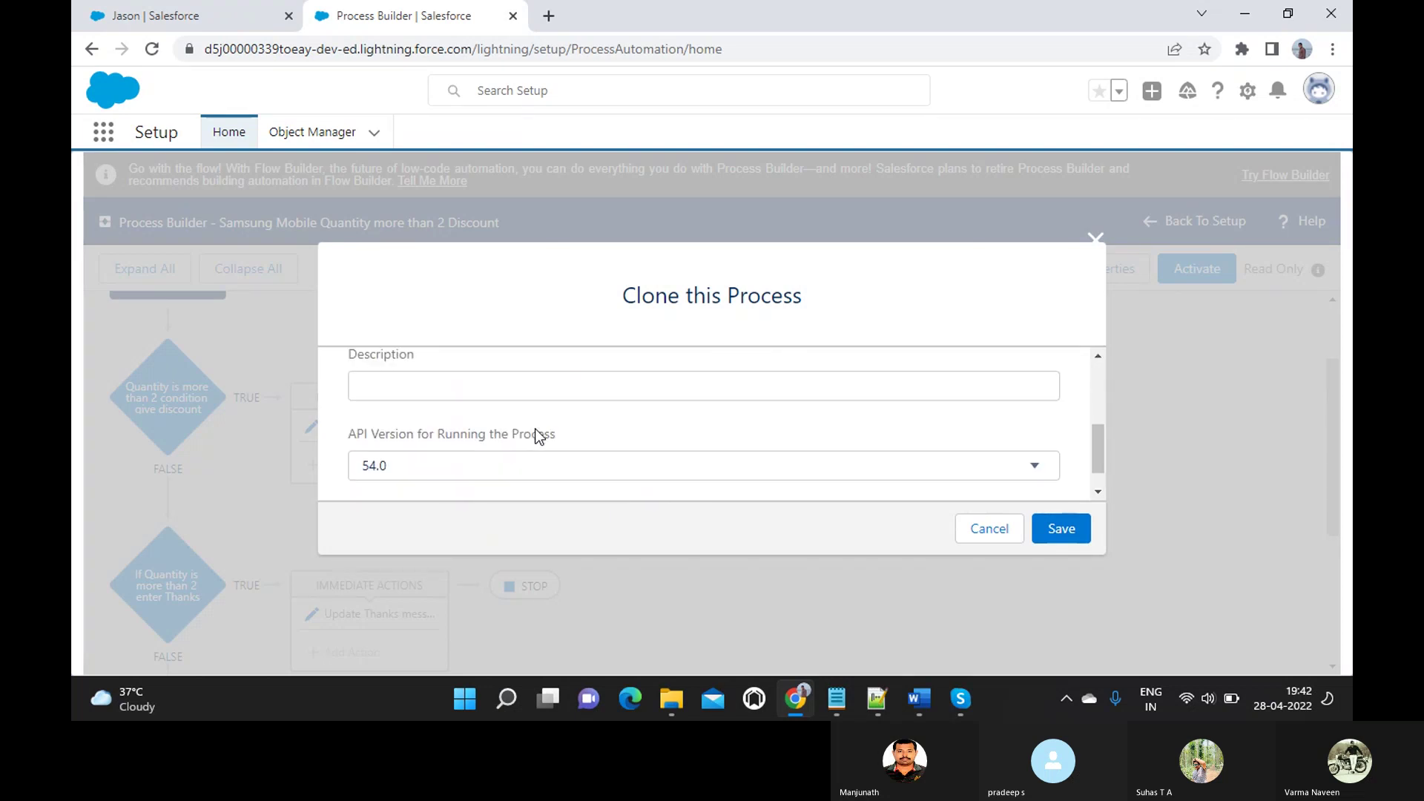
scroll(539, 436, "up", 2)
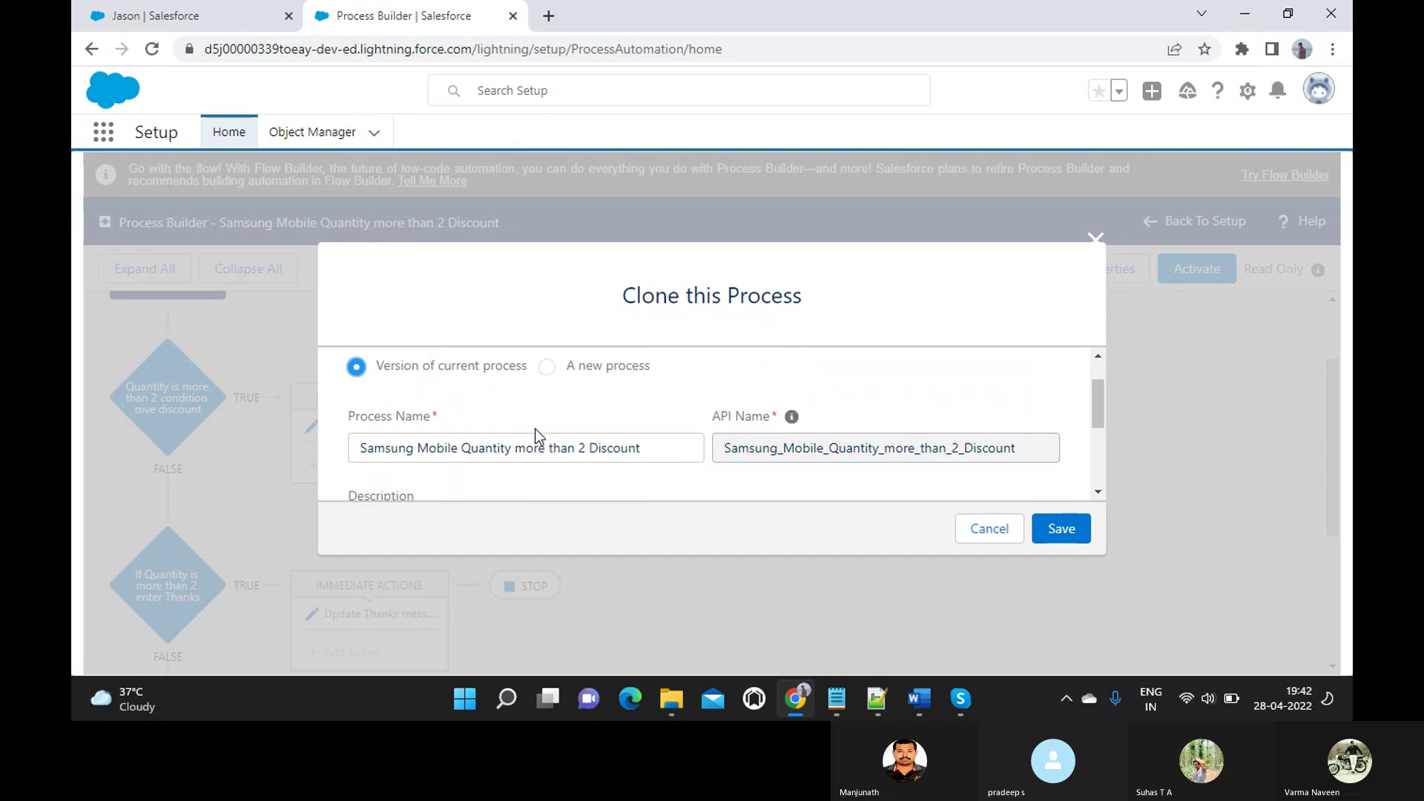
scroll(537, 436, "down", 2)
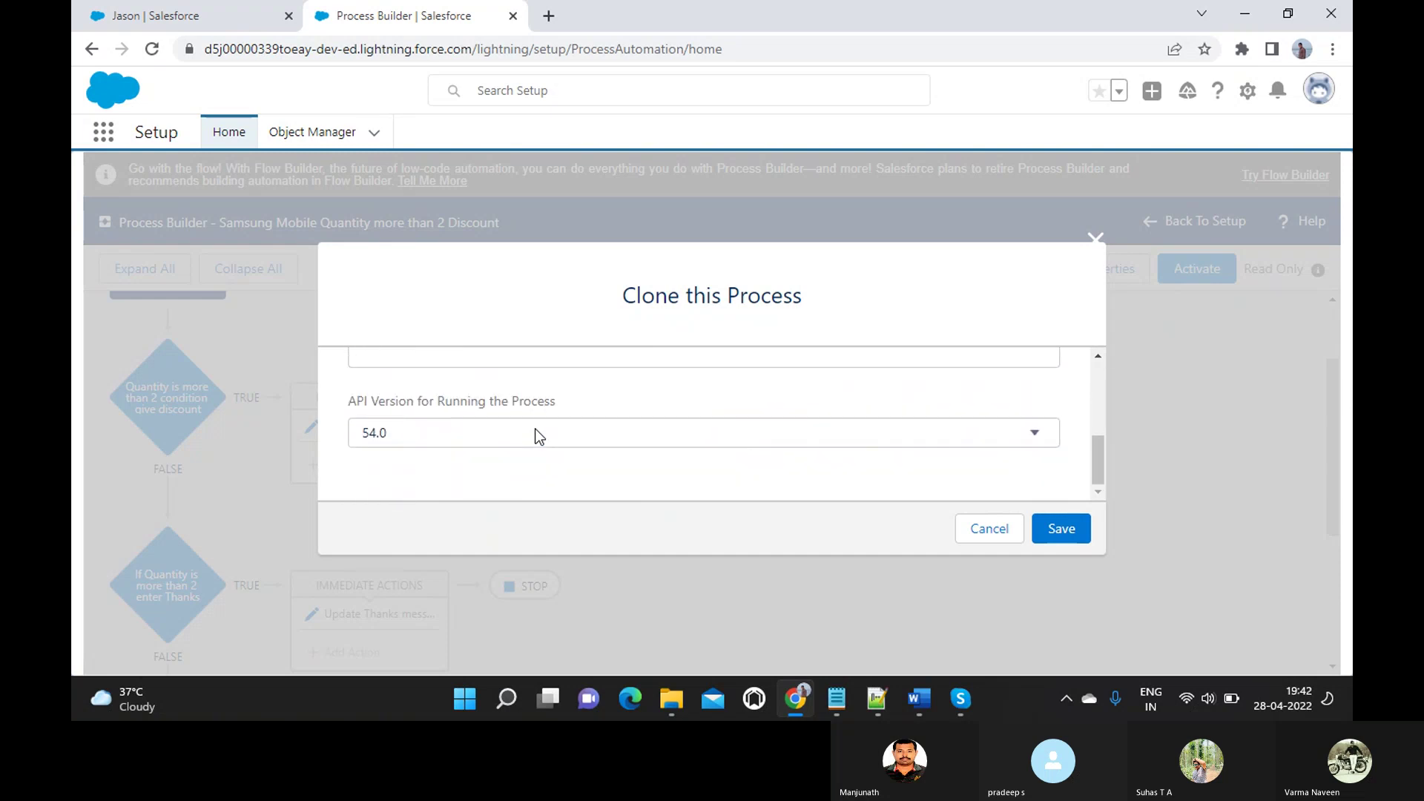
scroll(539, 436, "up", 3)
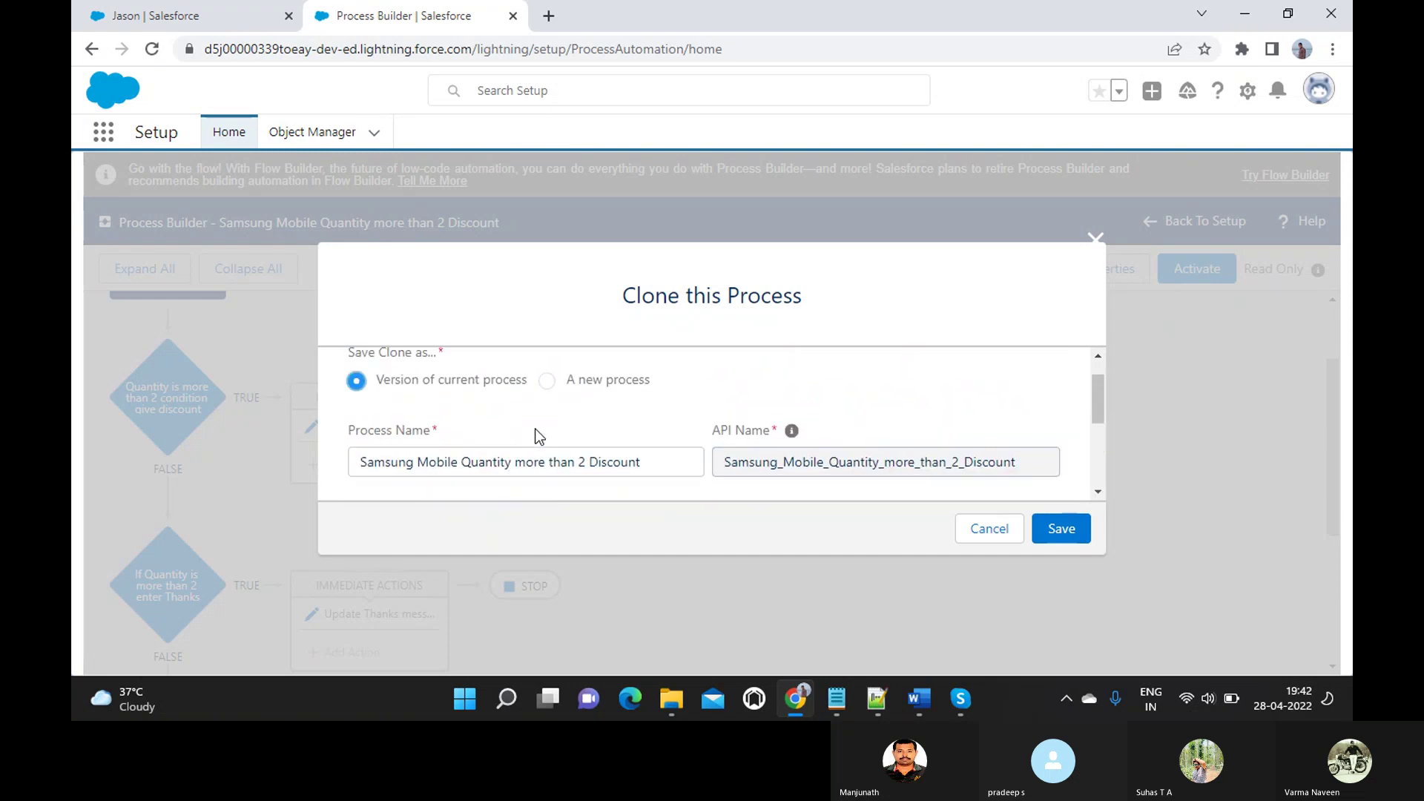
scroll(580, 434, "down", 1)
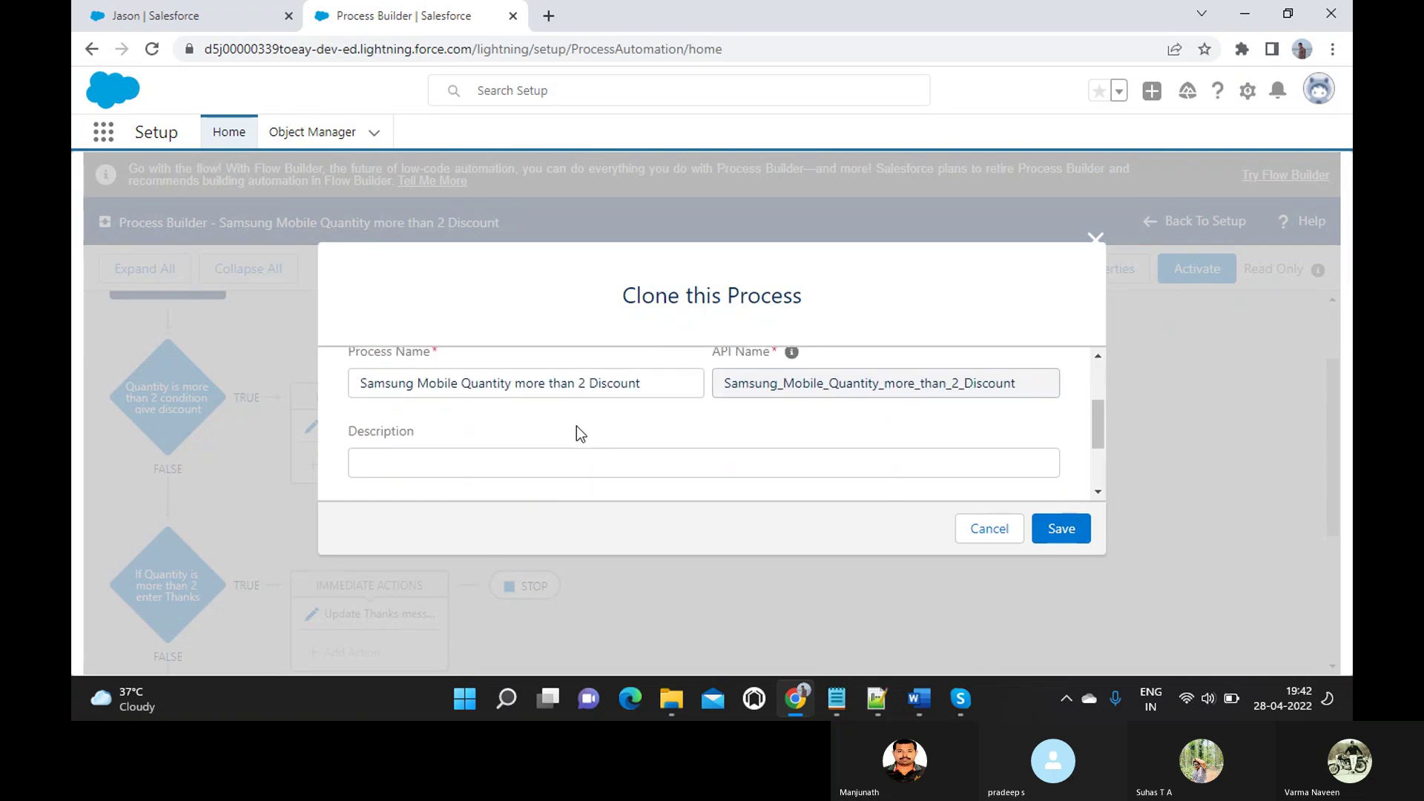
scroll(580, 434, "down", 2)
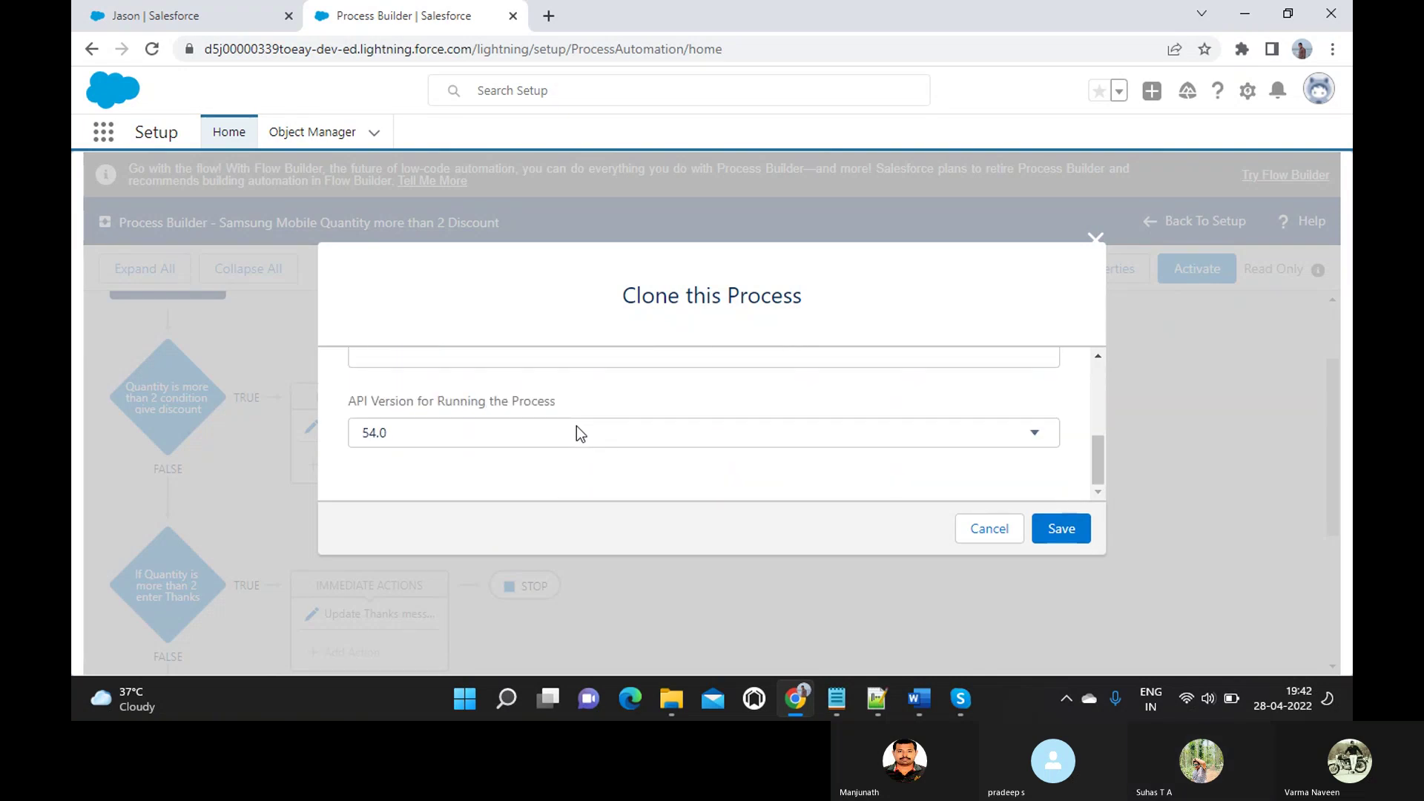
scroll(577, 426, "up", 3)
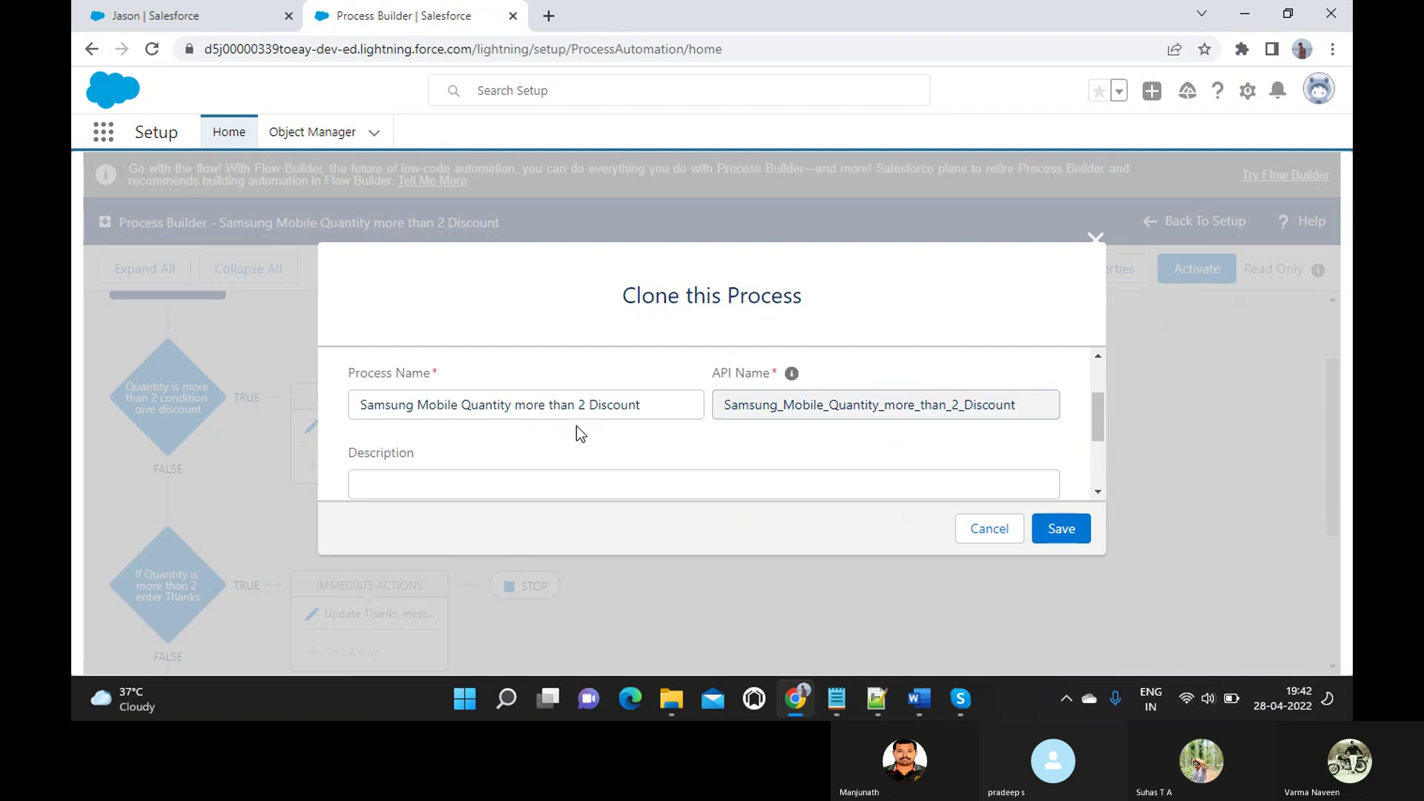
scroll(577, 426, "down", 3)
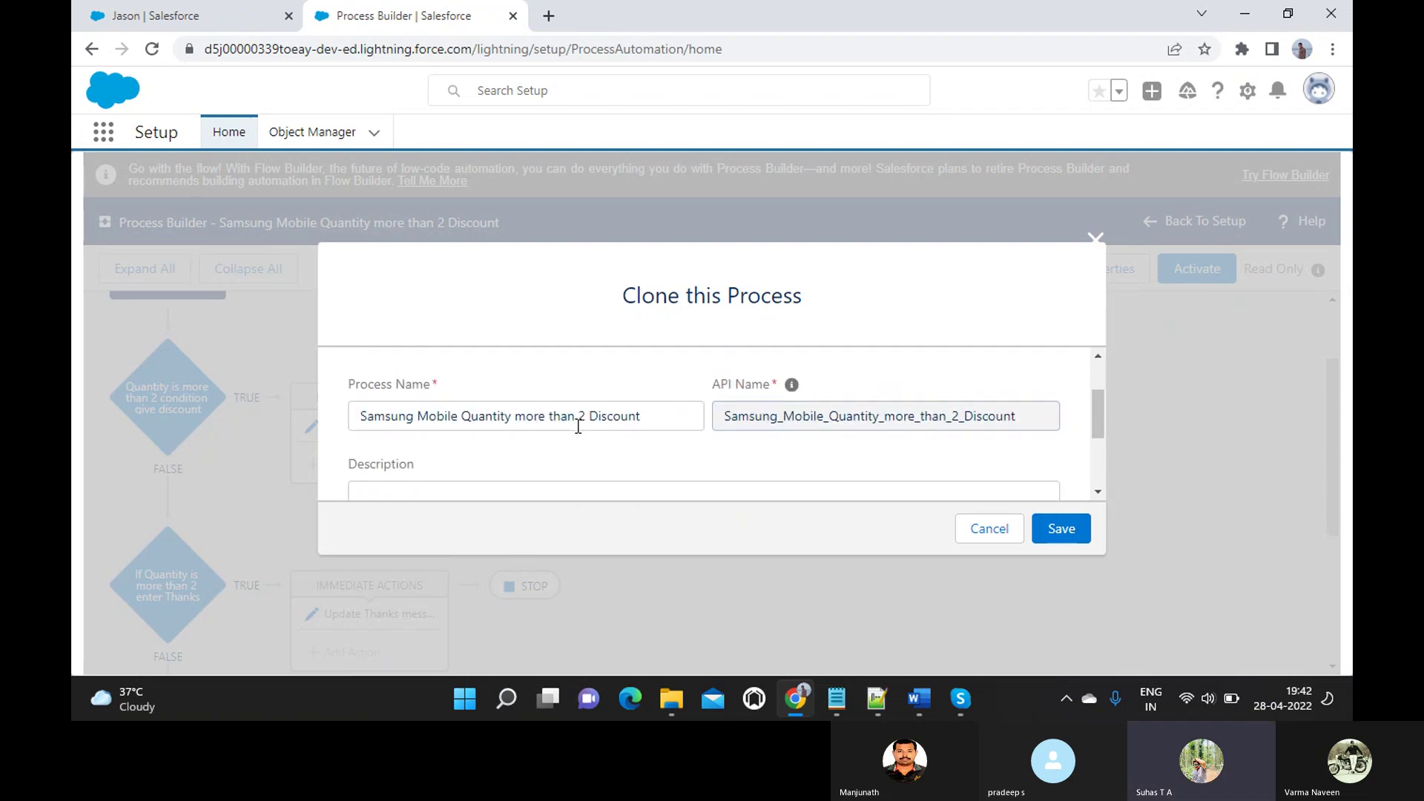
scroll(576, 434, "up", 3)
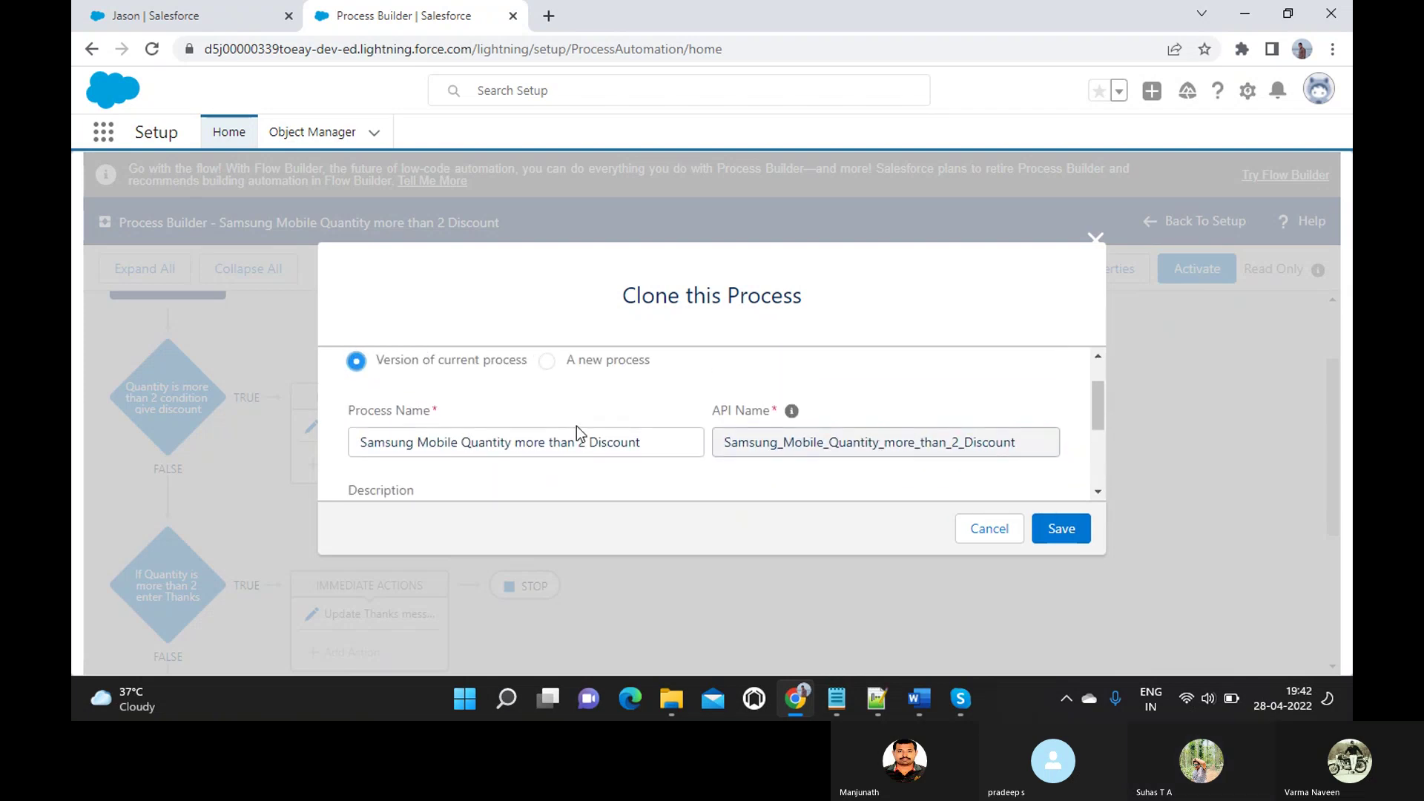
scroll(580, 433, "down", 1)
- Try the "A new process" clone option, look through its fields and return to "Version of current process"
left_click(547, 381)
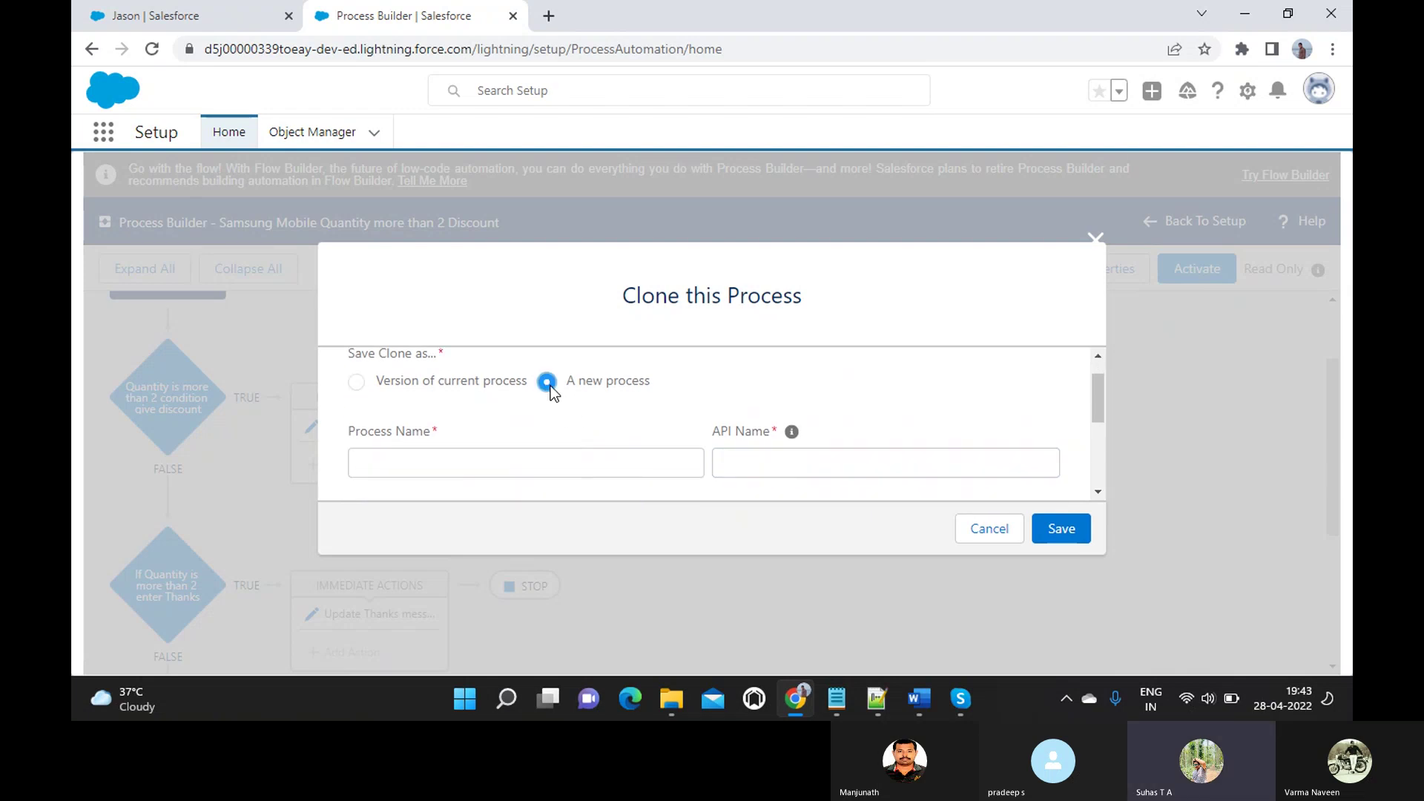
scroll(550, 386, "down", 3)
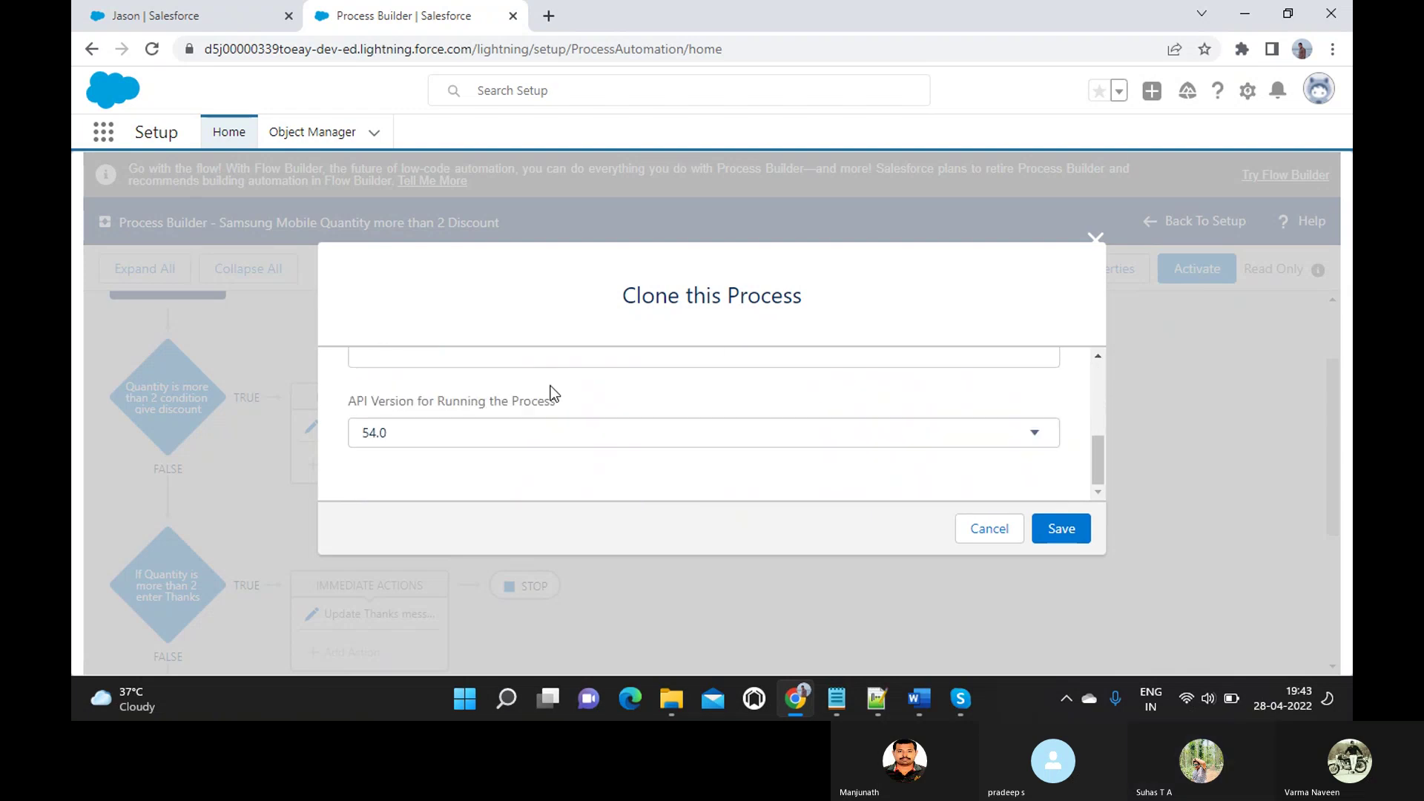
scroll(550, 386, "up", 5)
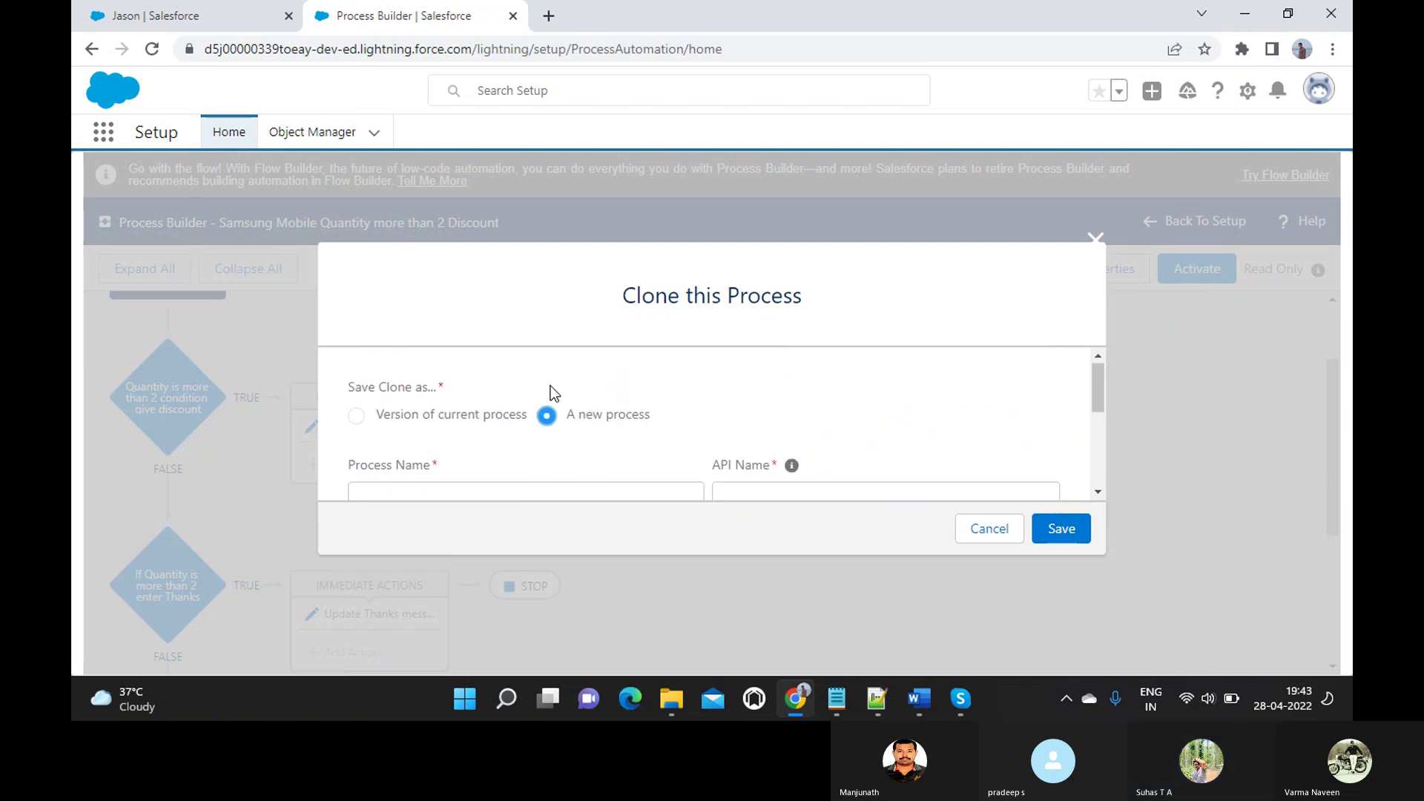
scroll(550, 387, "down", 4)
scroll(550, 387, "up", 5)
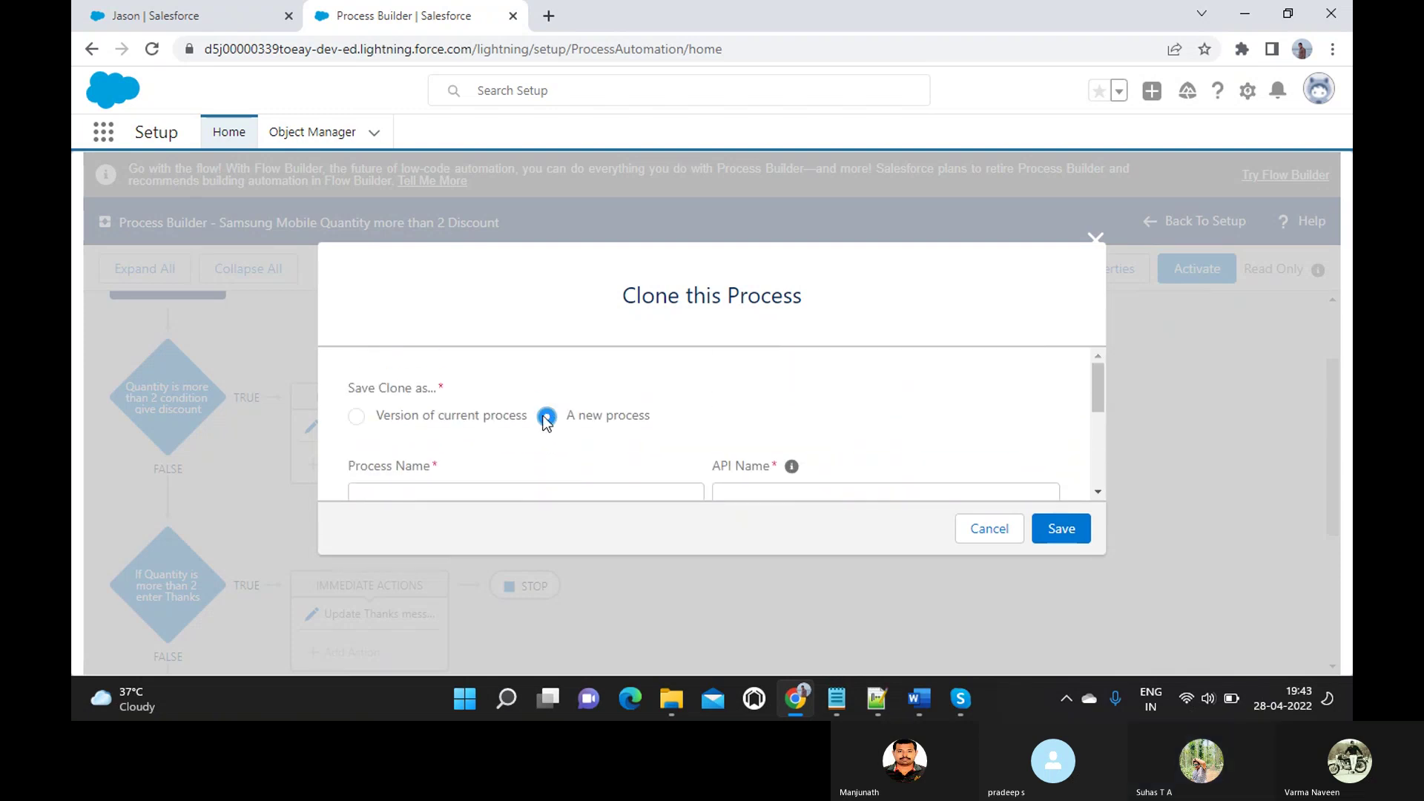
left_click(356, 419)
- Save the clone as a version of the current process and look through the criteria and actions of the editable copy
scroll(442, 434, "down", 1)
scroll(442, 435, "down", 3)
scroll(442, 435, "up", 2)
scroll(442, 434, "down", 2)
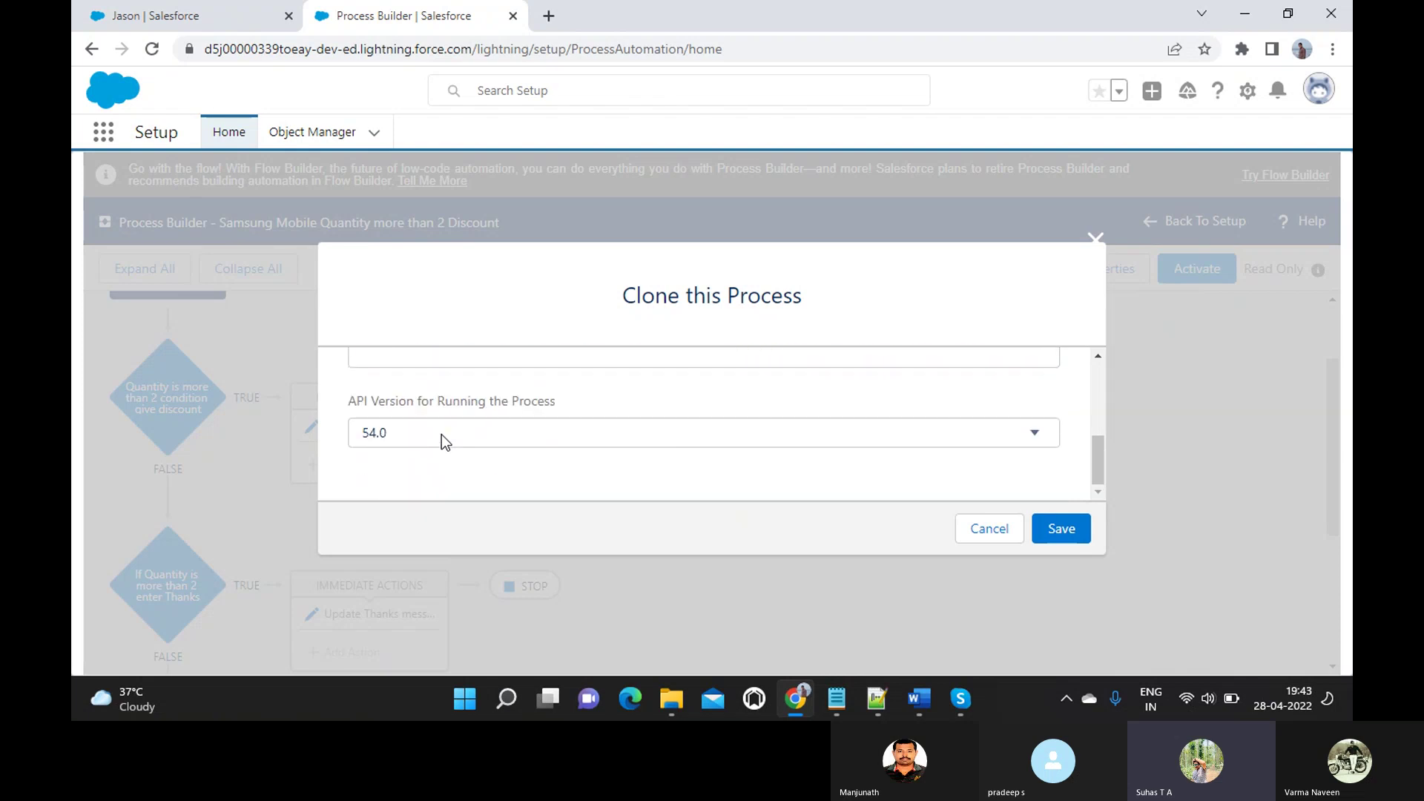
scroll(742, 400, "up", 3)
scroll(736, 400, "down", 3)
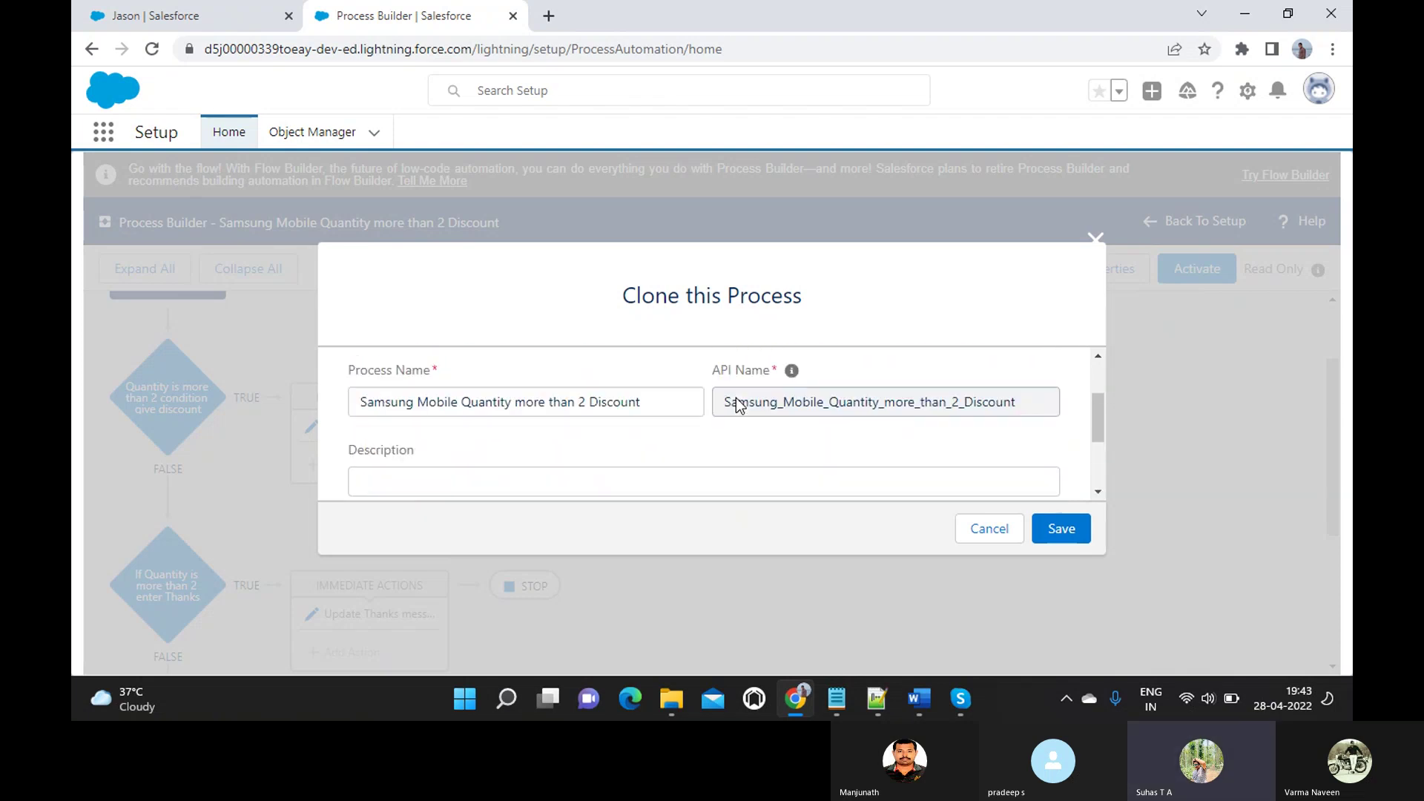
left_click(1062, 529)
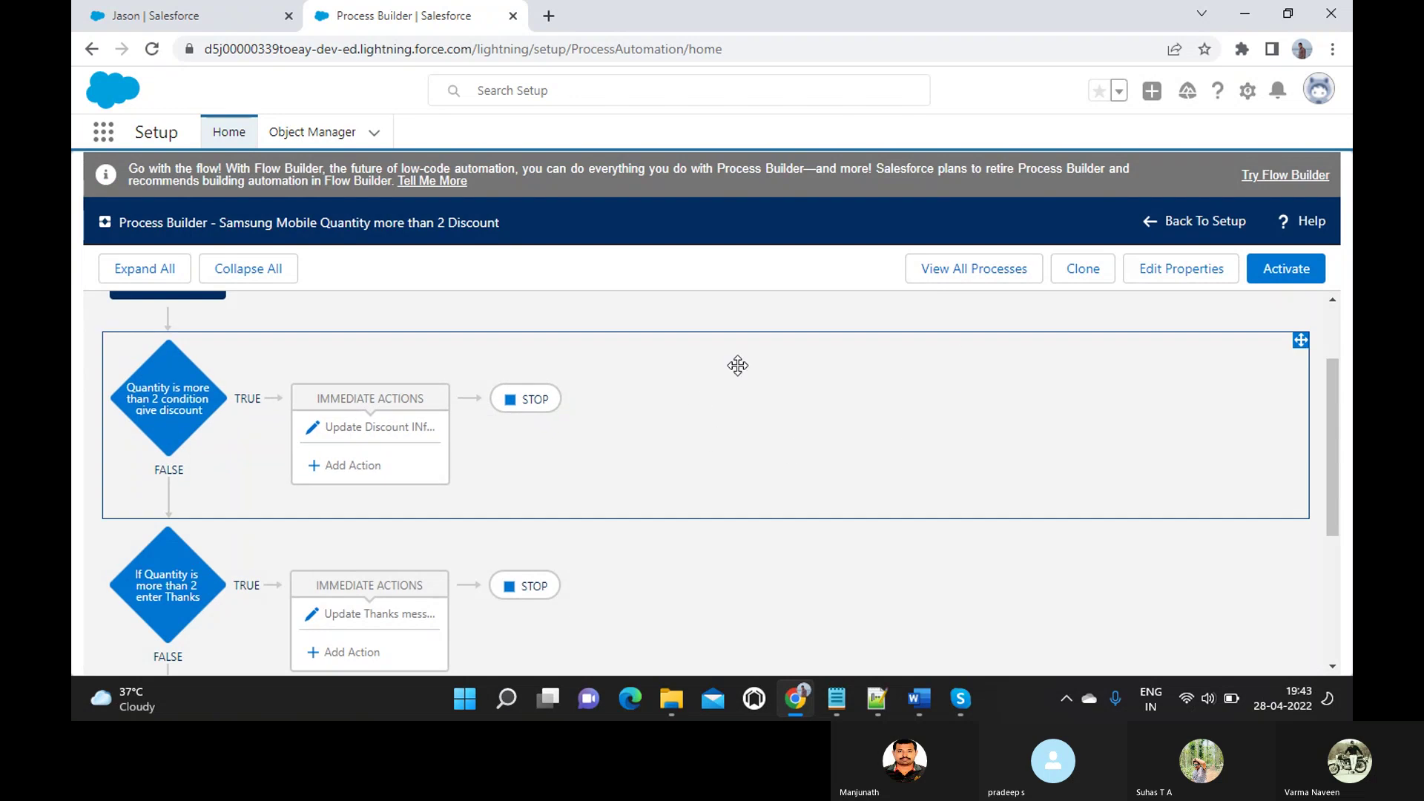
scroll(700, 474, "down", 3)
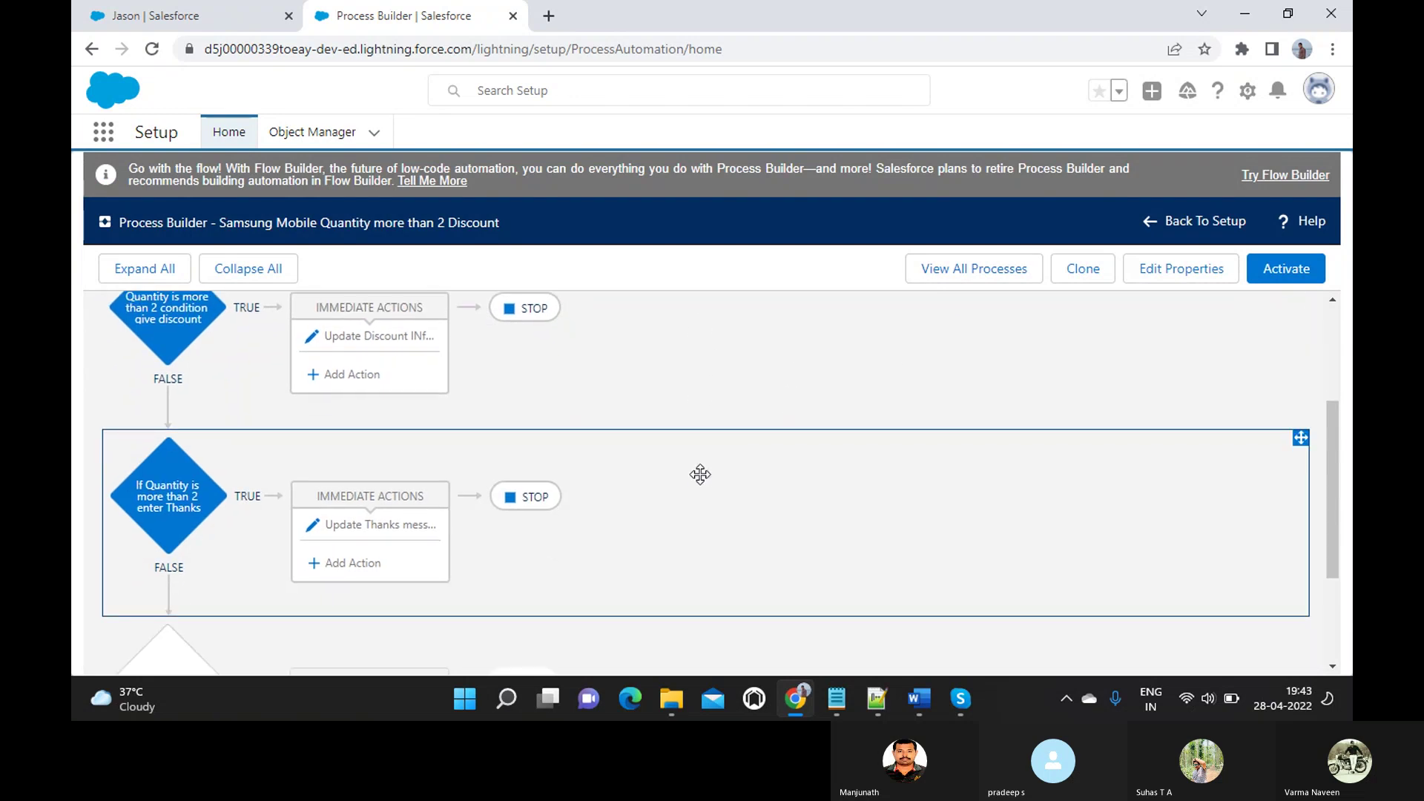
scroll(700, 475, "down", 1)
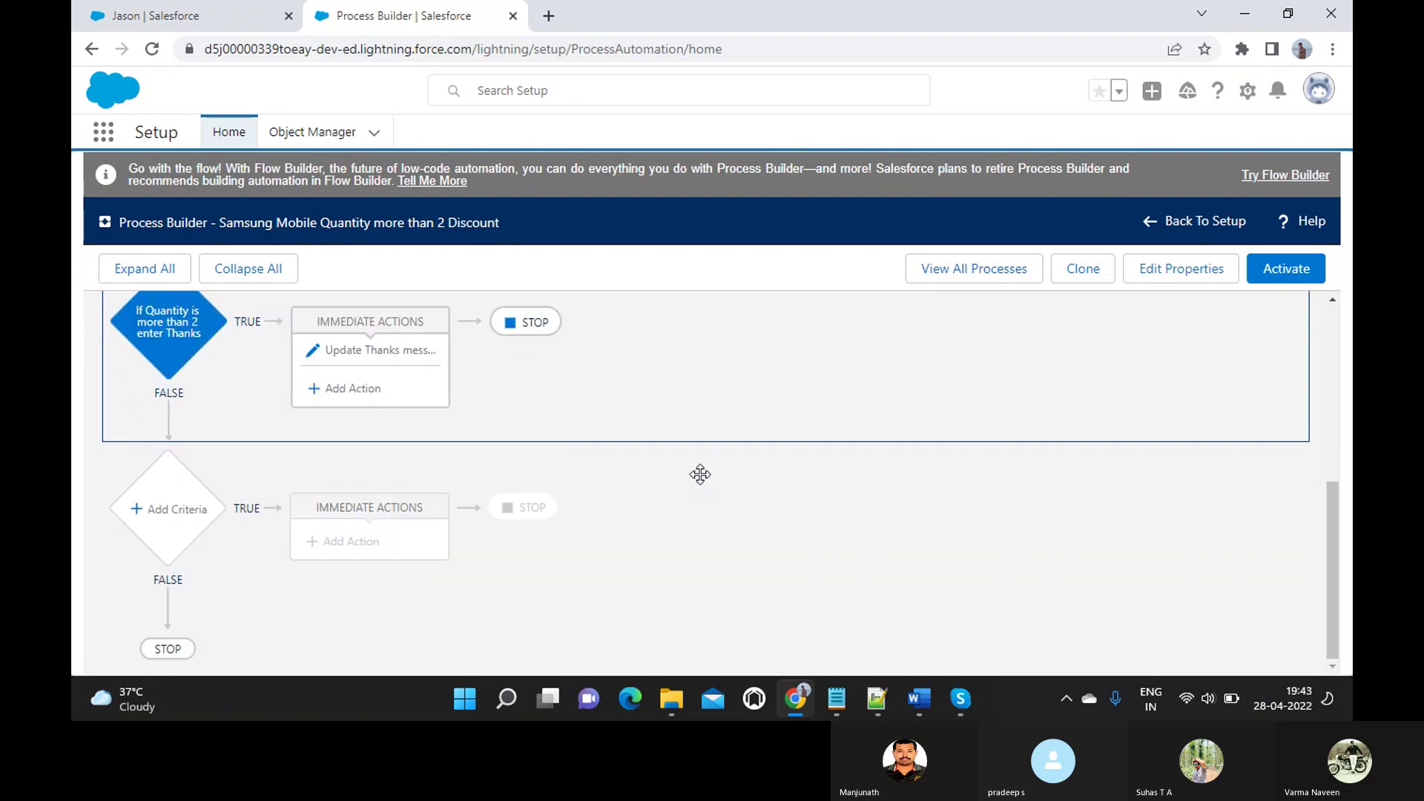
- Add a criteria node after the "If Quantity is more than 2 enter Thanks" criteria and name it "Default Criteria, Quantity and price is 0"
left_click(166, 511)
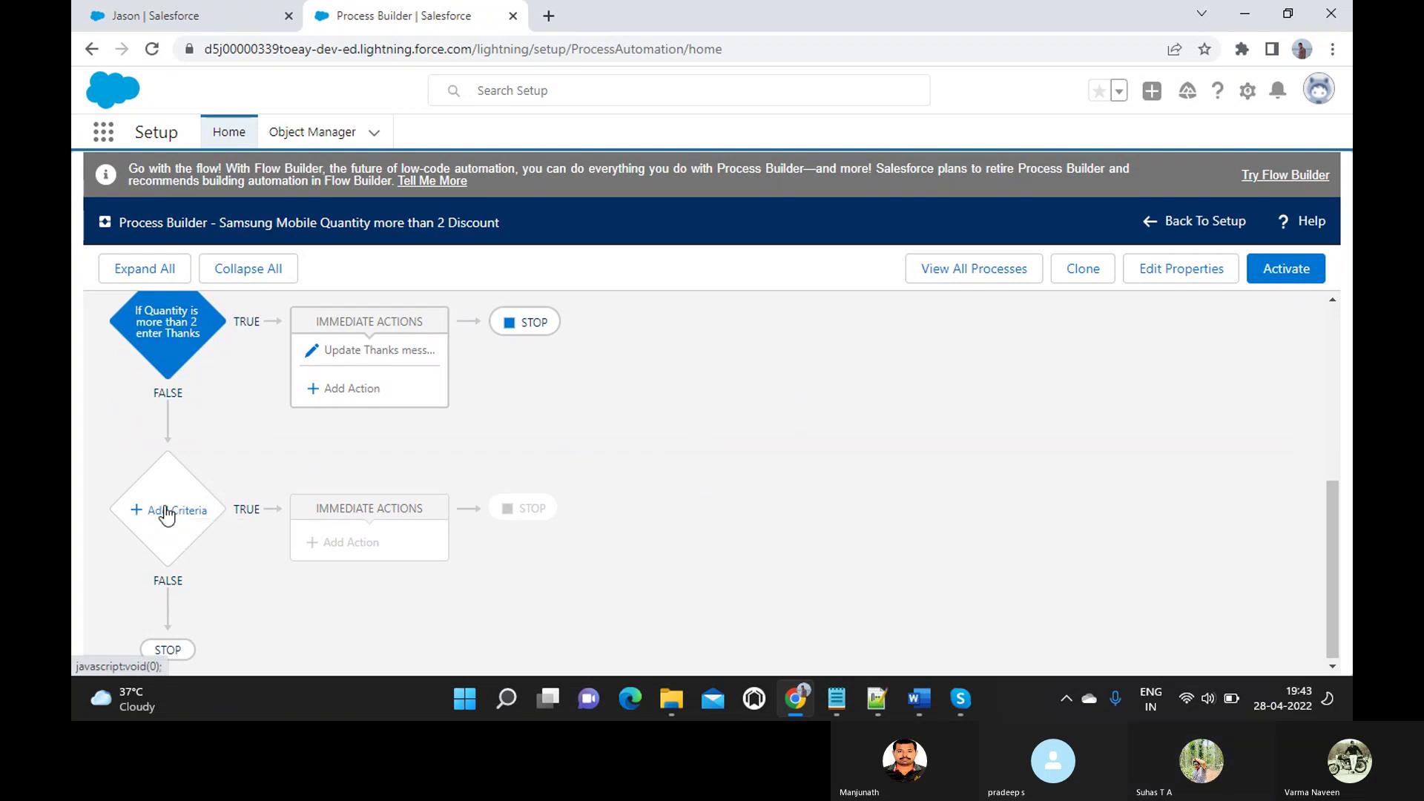
left_click(605, 413)
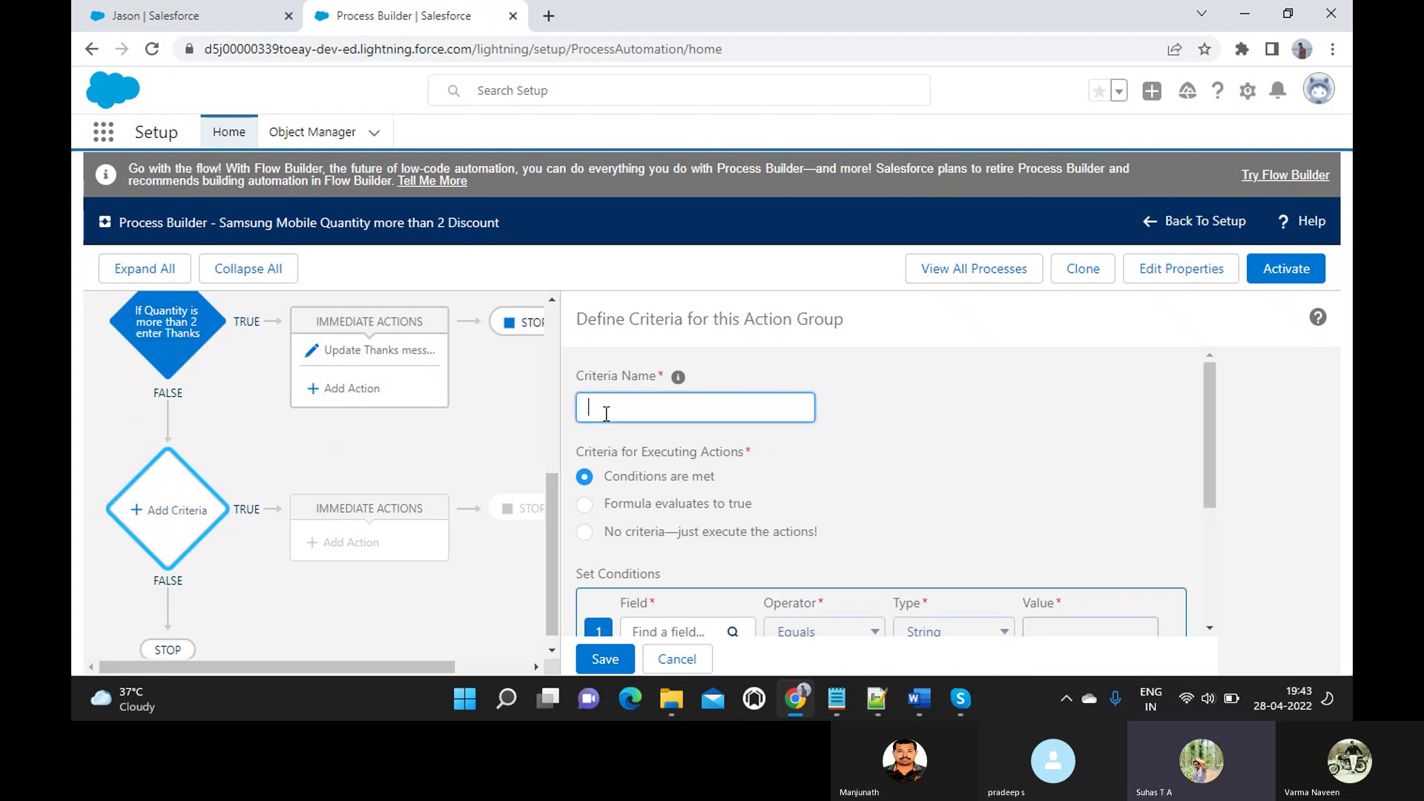
type("Default Cr")
type("iteria")
type(", Quantithh i")
key("BackSpace")
key("BackSpace")
key("BackSpace")
key("BackSpace")
type("y and price is 0")
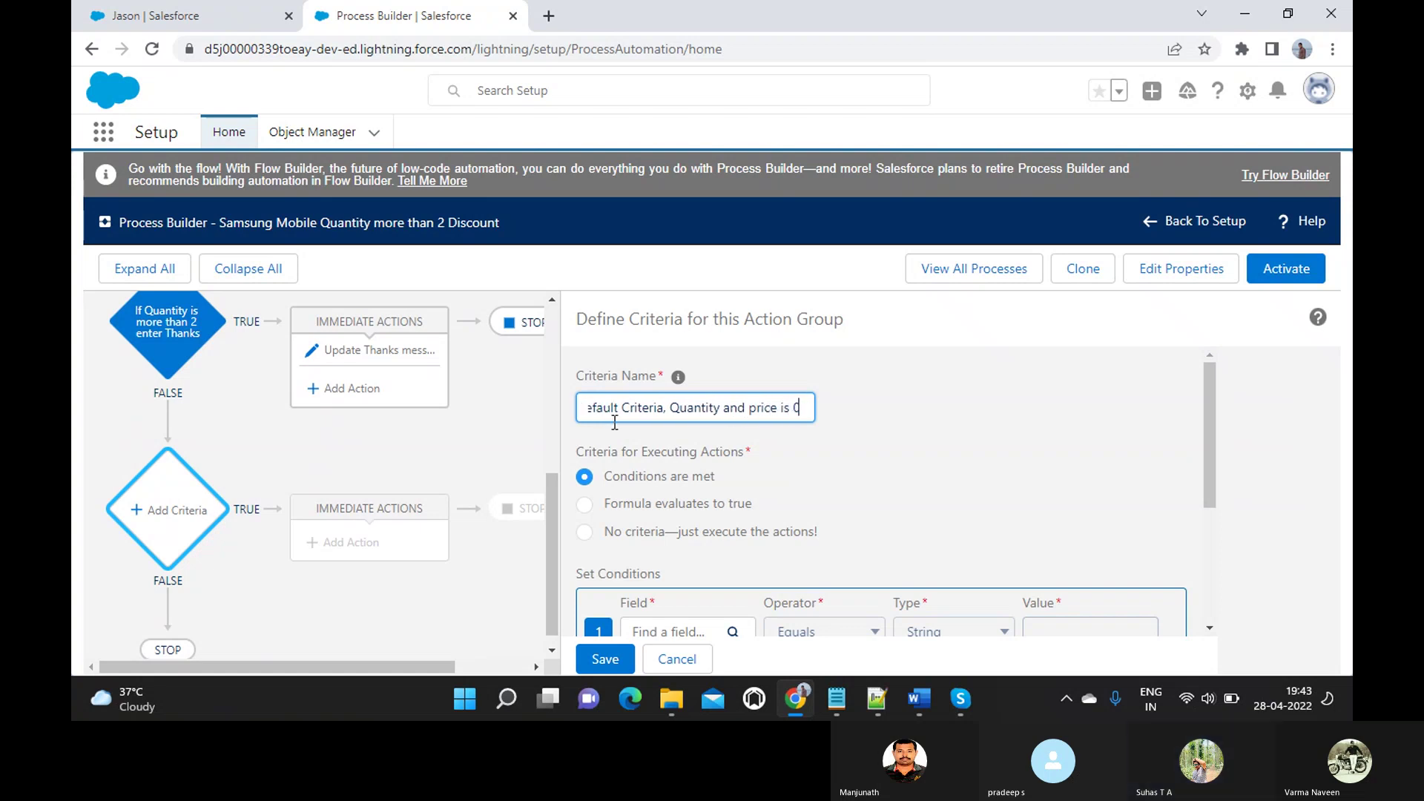
- Set the default criteria's condition for executing actions to "No criteria—just execute the actions!"
scroll(670, 499, "down", 1)
scroll(670, 504, "down", 1)
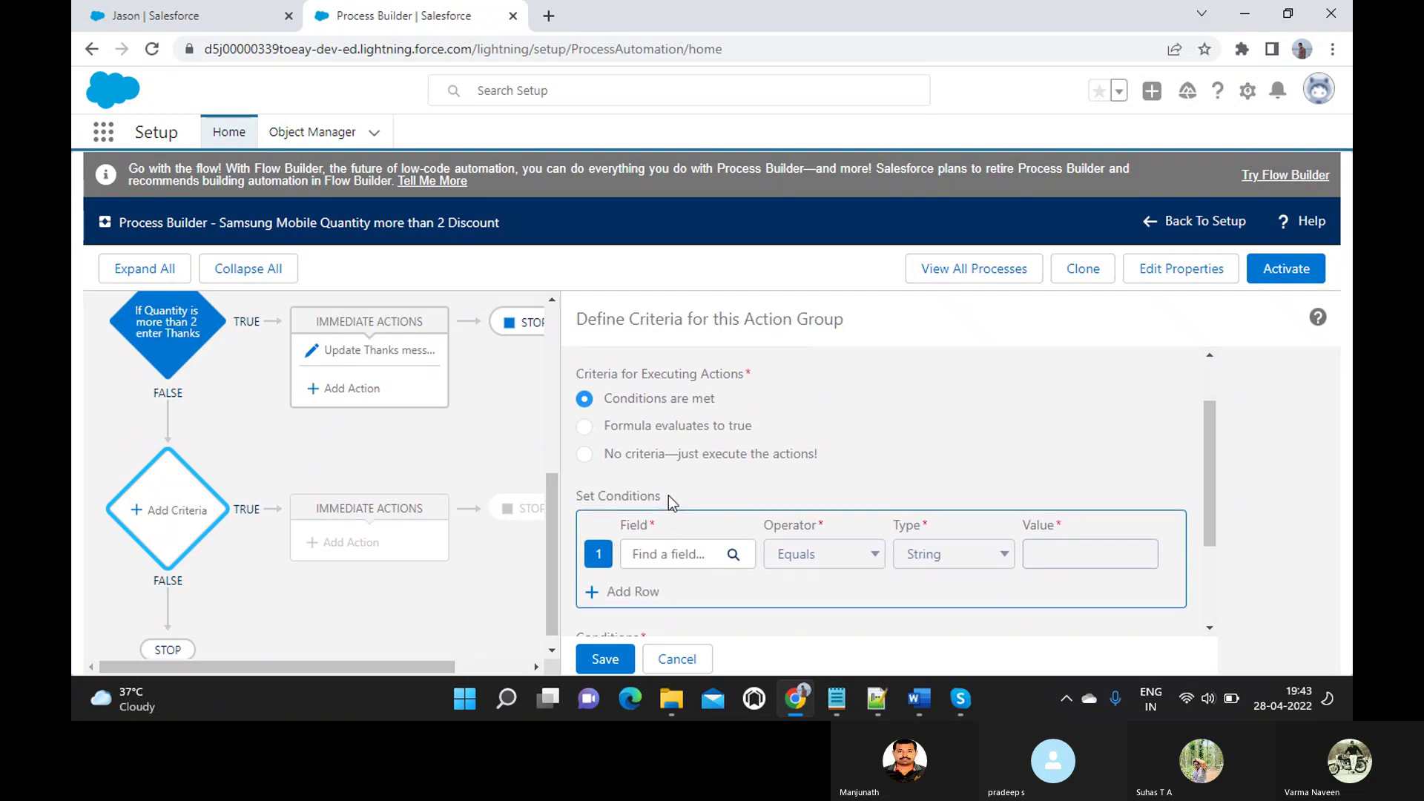
scroll(669, 495, "down", 1)
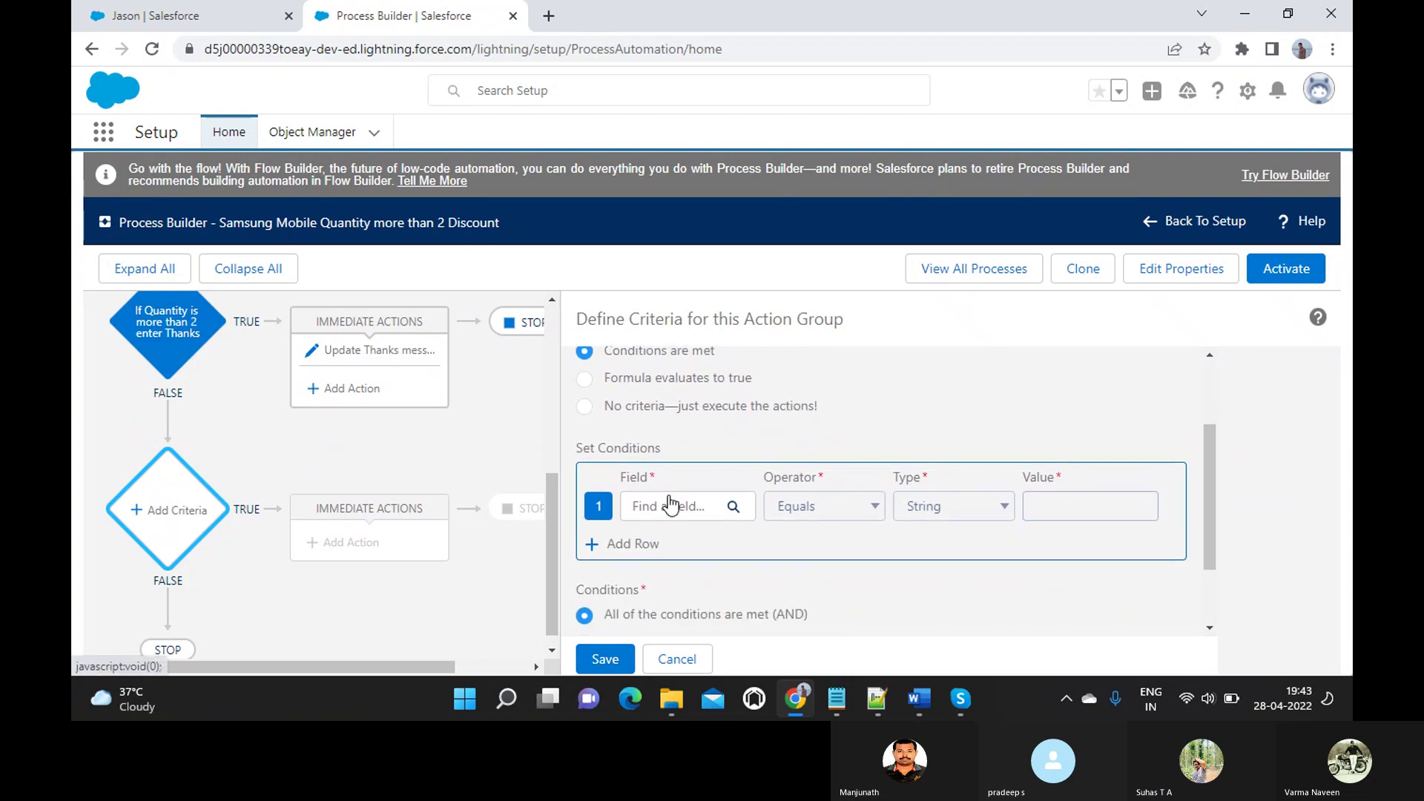
scroll(671, 504, "down", 1)
scroll(671, 505, "up", 2)
scroll(669, 495, "up", 1)
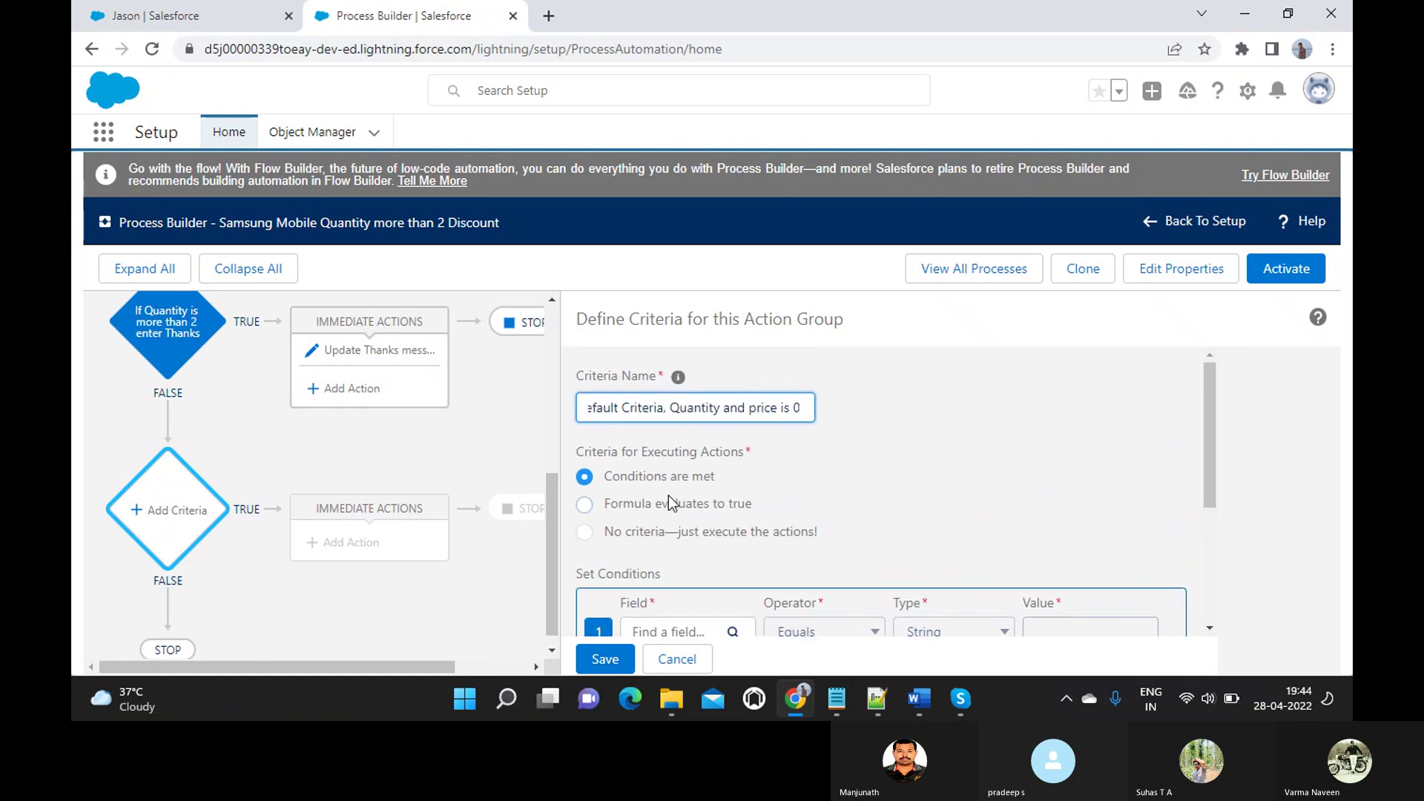
scroll(669, 495, "down", 1)
scroll(669, 495, "up", 1)
scroll(669, 495, "down", 1)
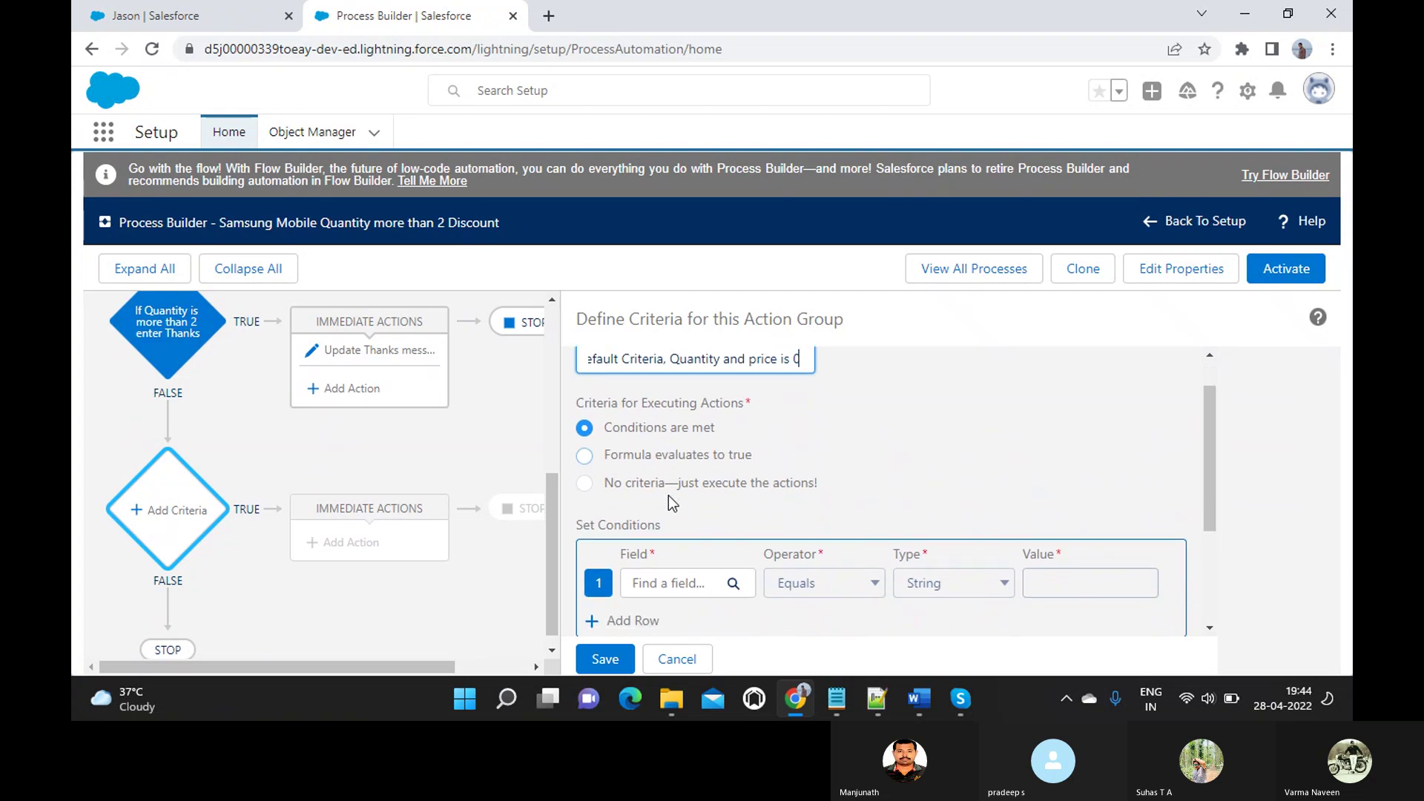
scroll(669, 496, "up", 1)
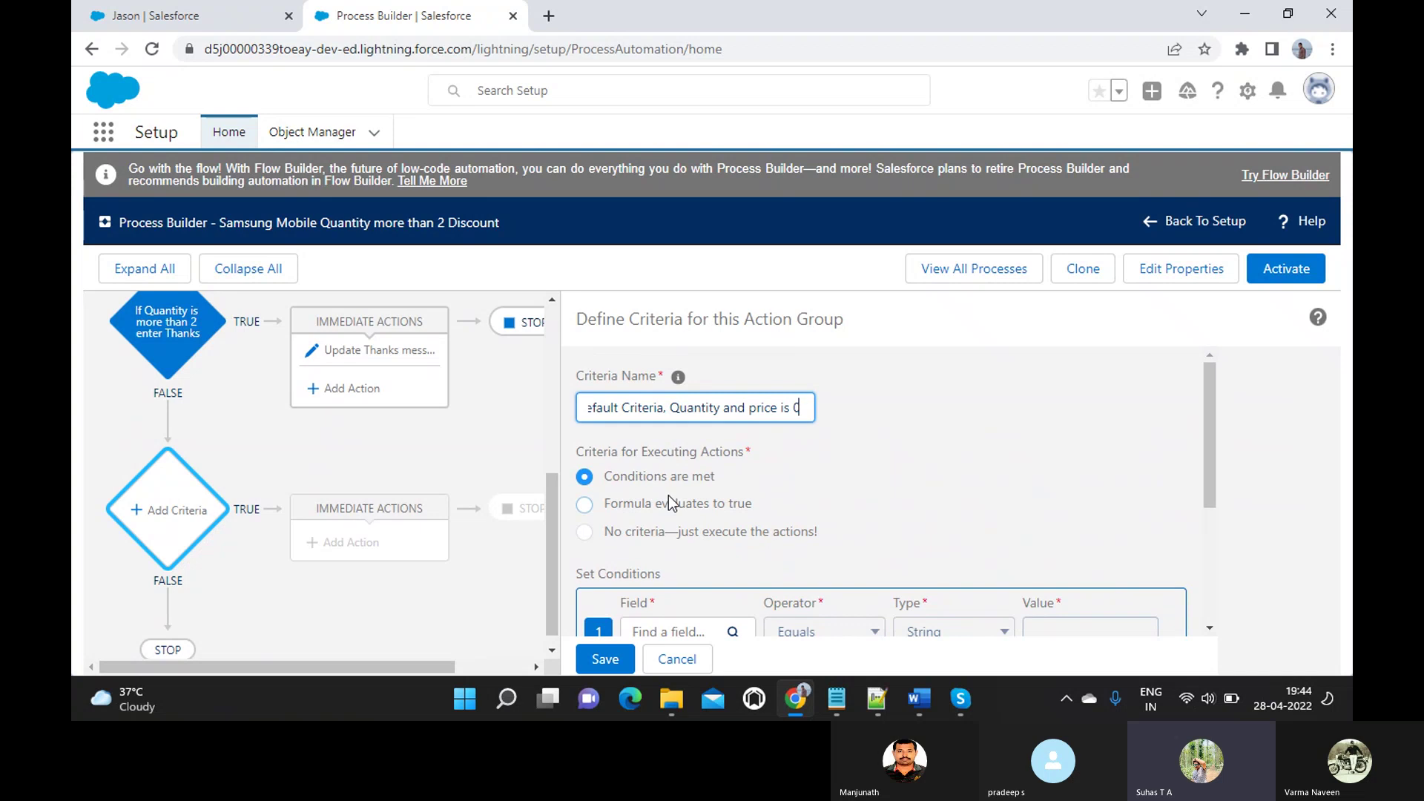
scroll(669, 496, "down", 2)
scroll(669, 496, "up", 2)
left_click(726, 533)
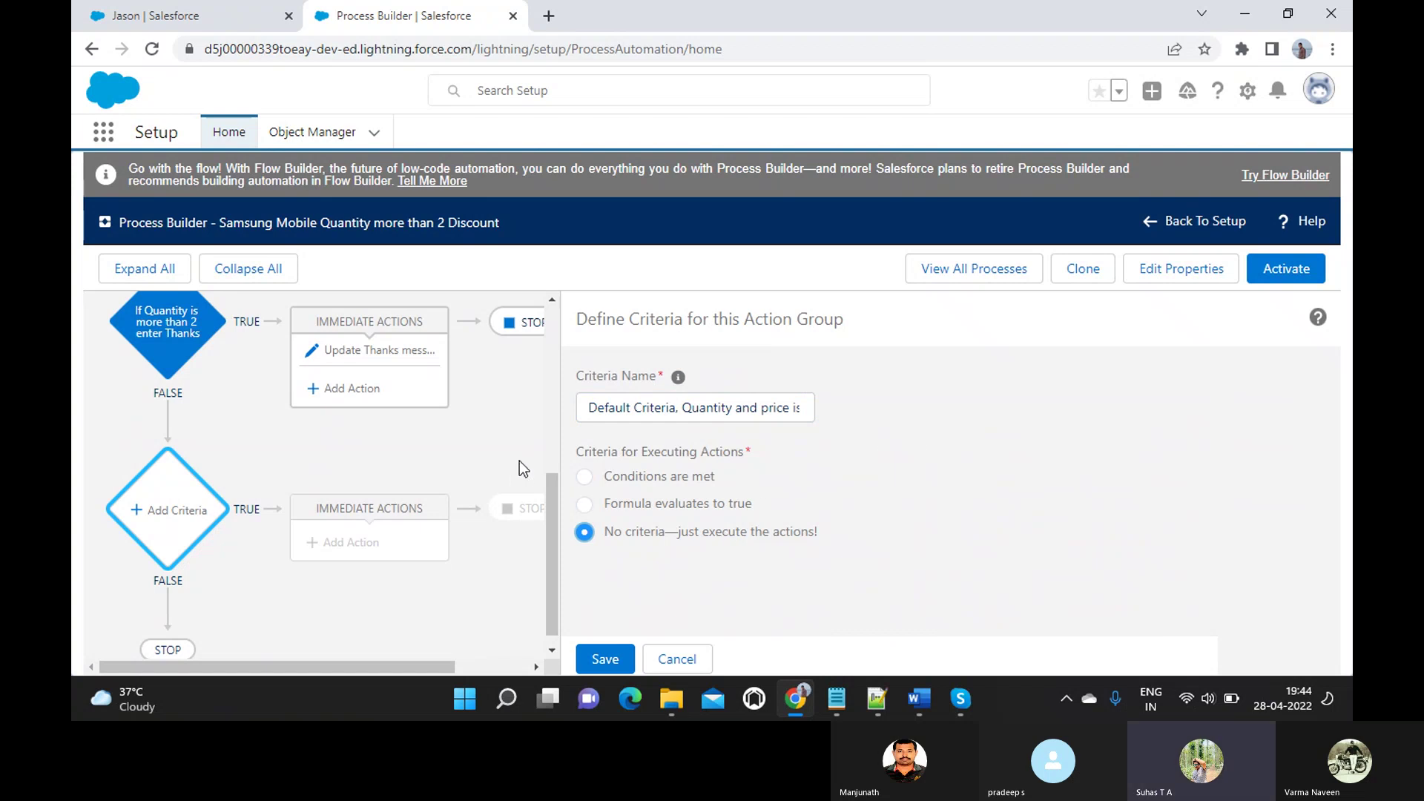
- Review the existing criteria and actions of the process, and save the new default criteria
scroll(496, 443, "up", 3)
scroll(495, 444, "up", 3)
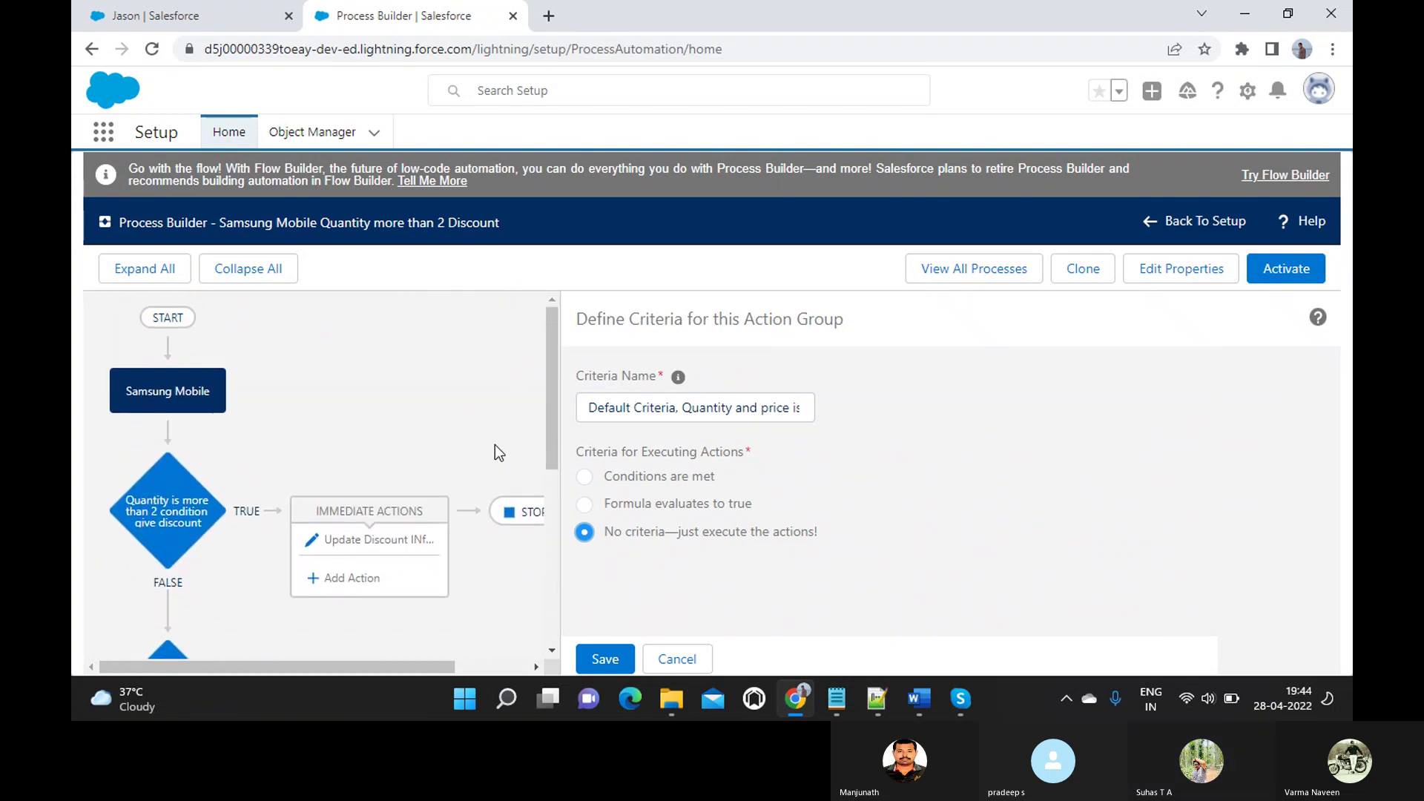
scroll(495, 445, "down", 2)
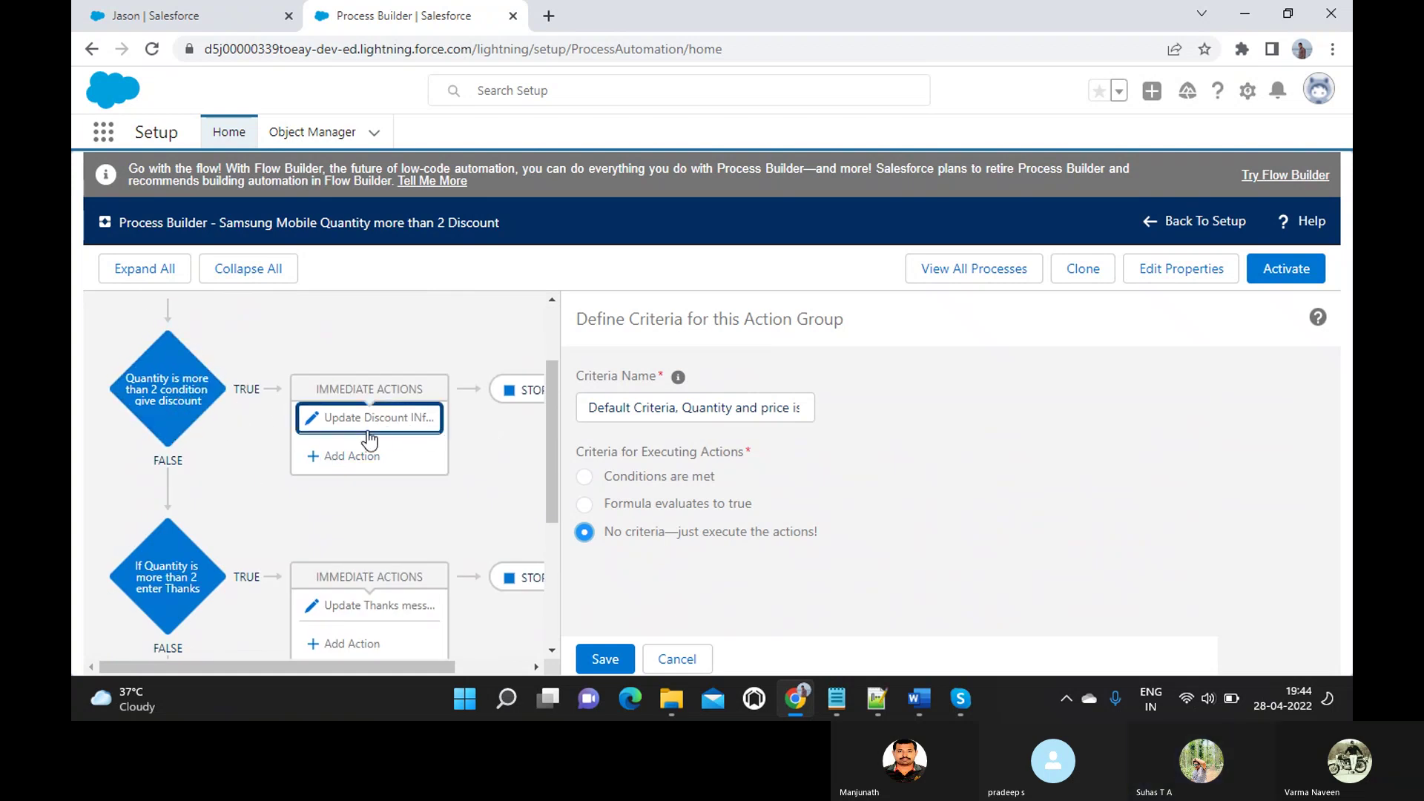
scroll(341, 456, "down", 1)
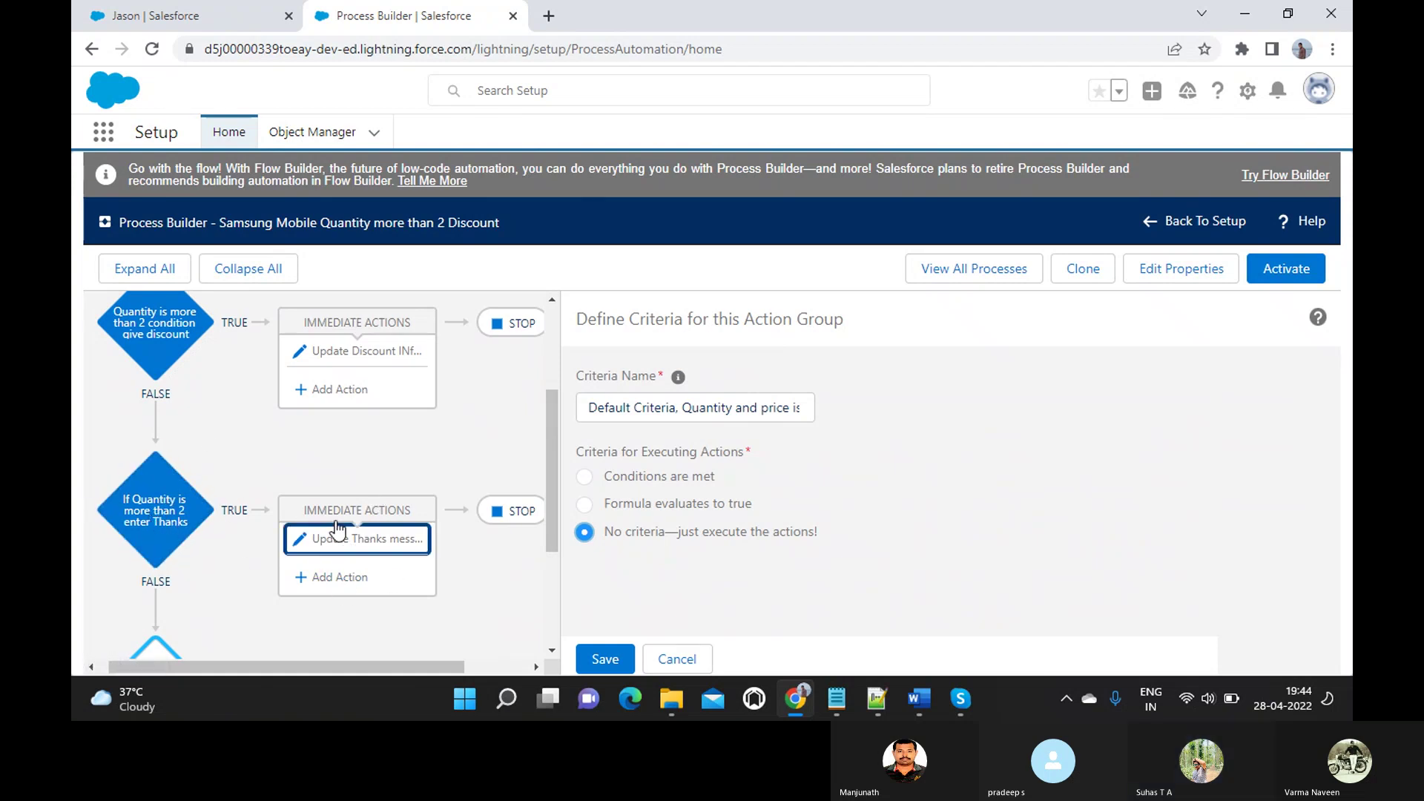
scroll(413, 577, "down", 1)
scroll(412, 577, "down", 1)
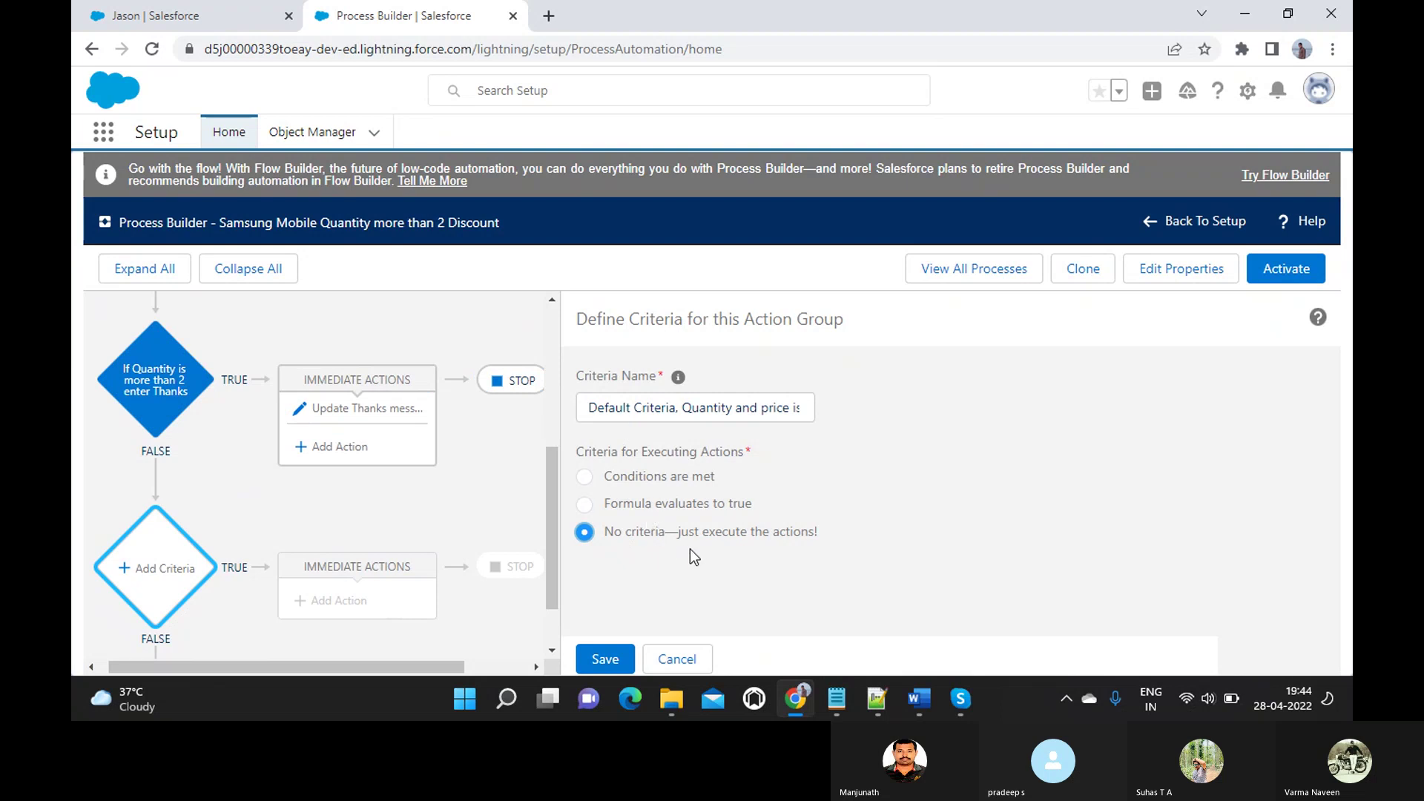
left_click(614, 662)
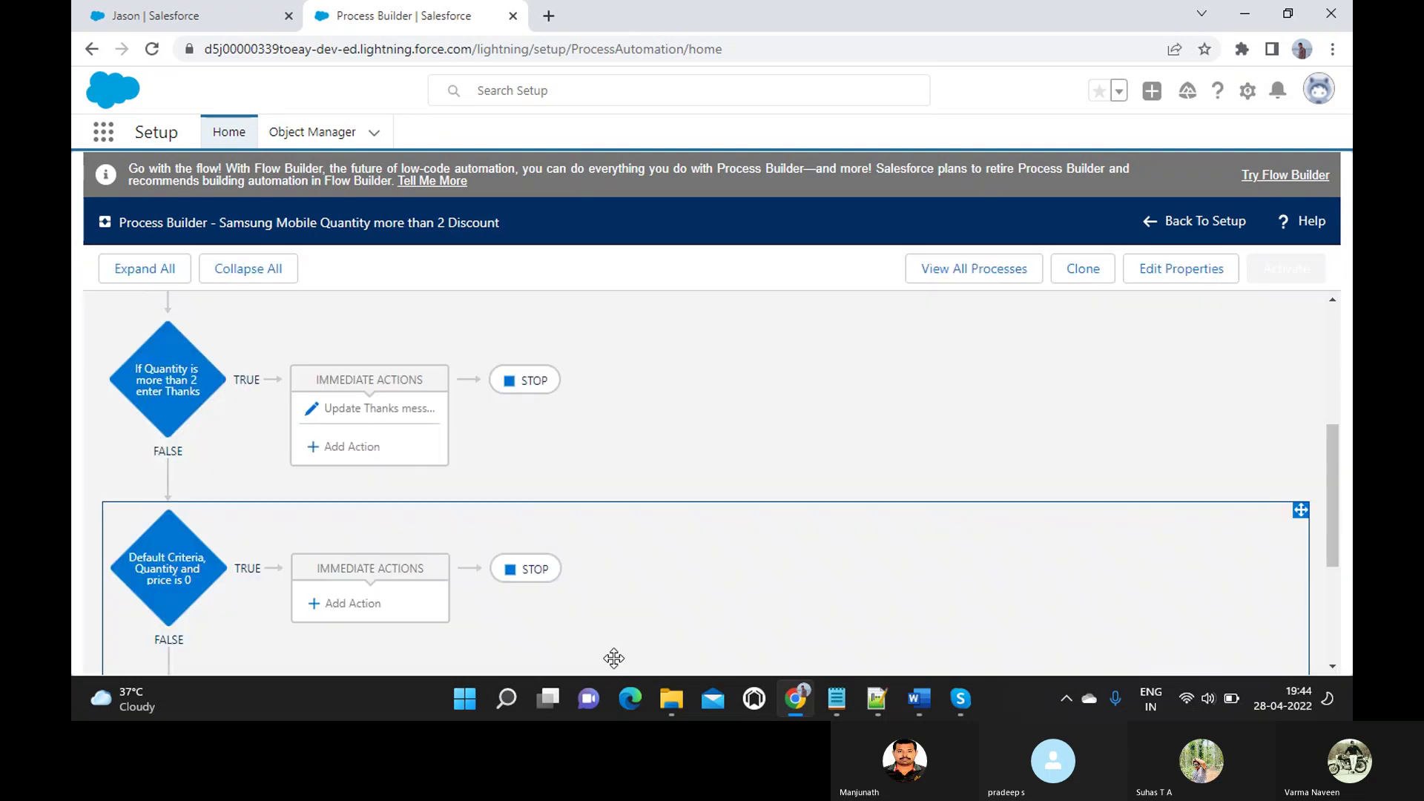
- Add an immediate action of type Update Records to the default criteria and name it "Inform User to Correct Data"
left_click(353, 604)
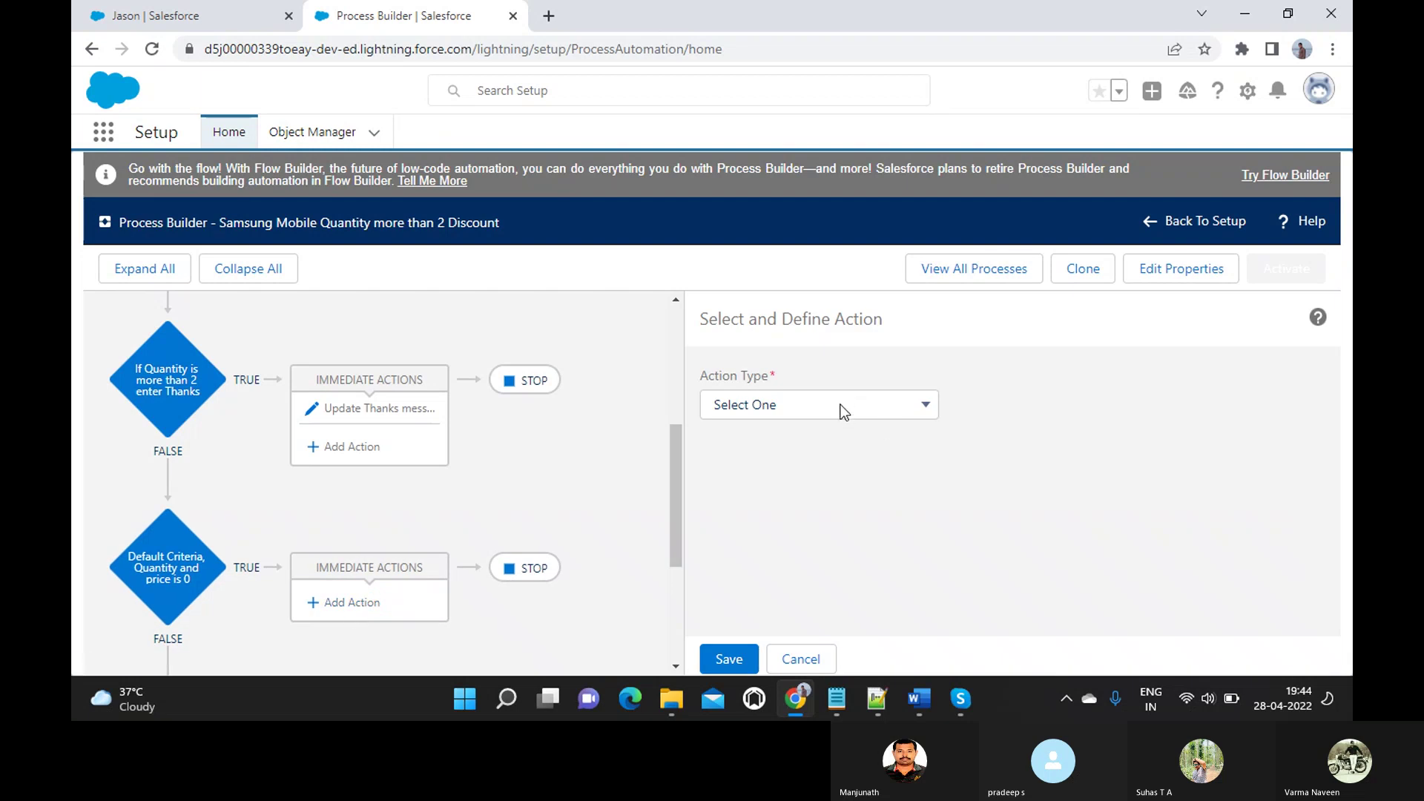
left_click(843, 411)
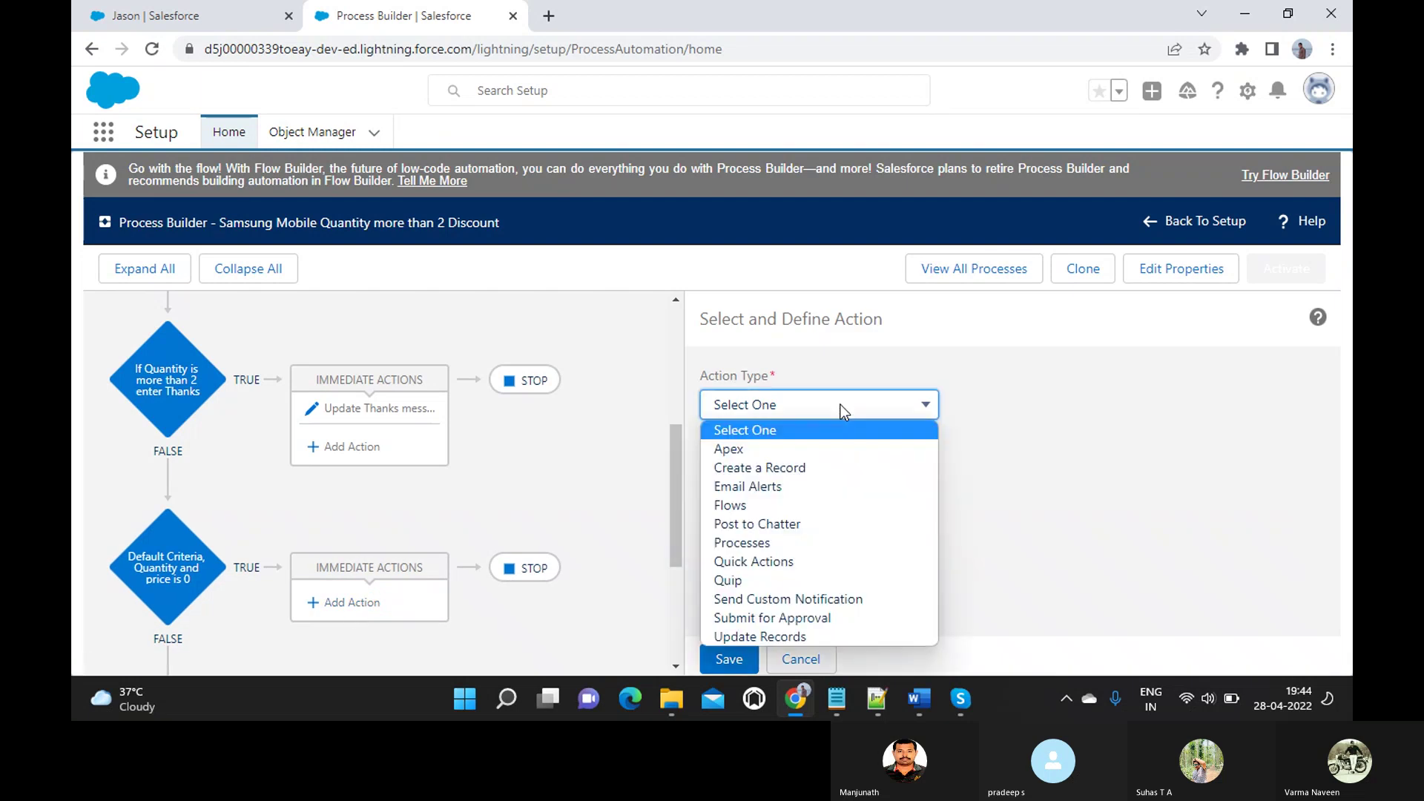
left_click(728, 637)
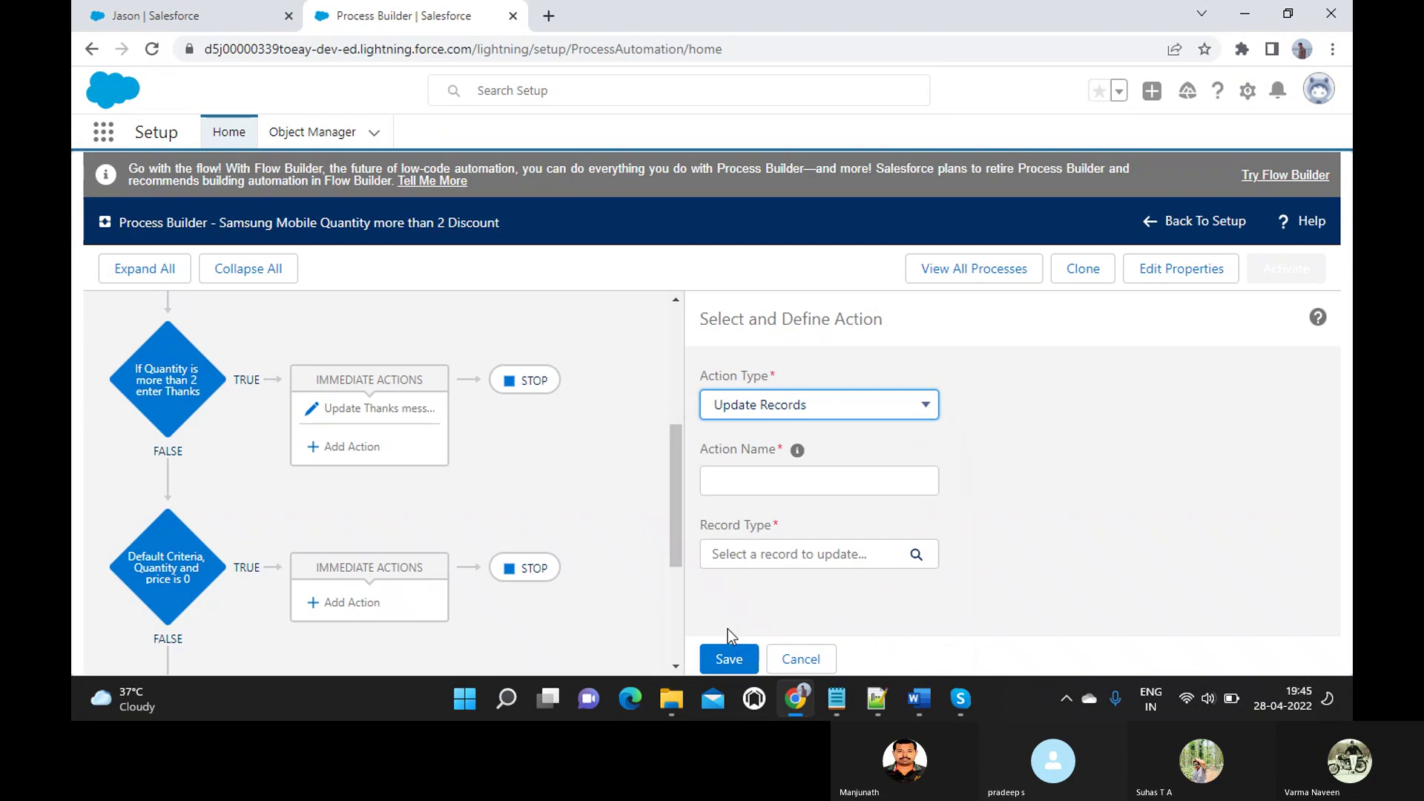
left_click(790, 487)
type("Inform User to Correct data")
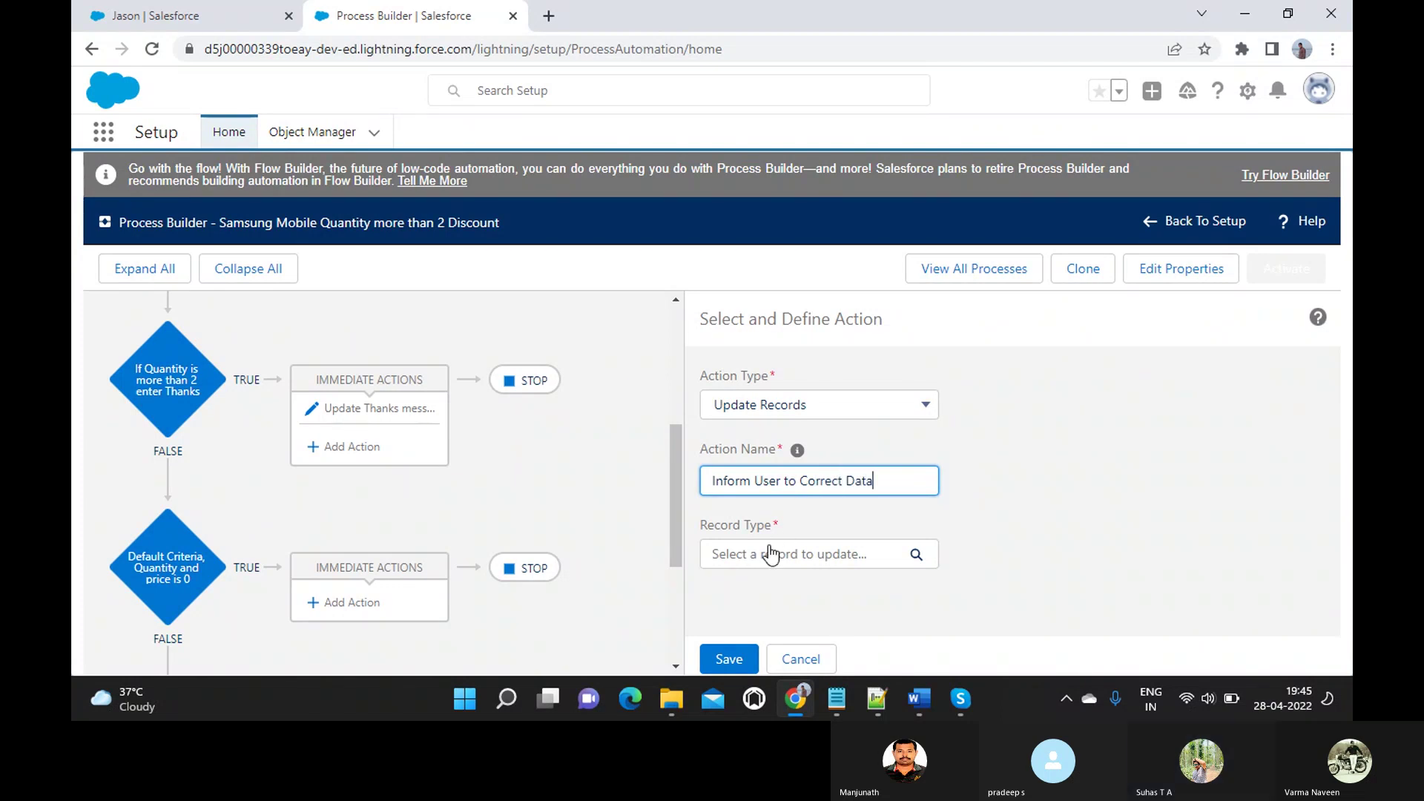
- Target the Samsung_Mobile__c record that started the process and choose Discount Information as the field to update
left_click(759, 561)
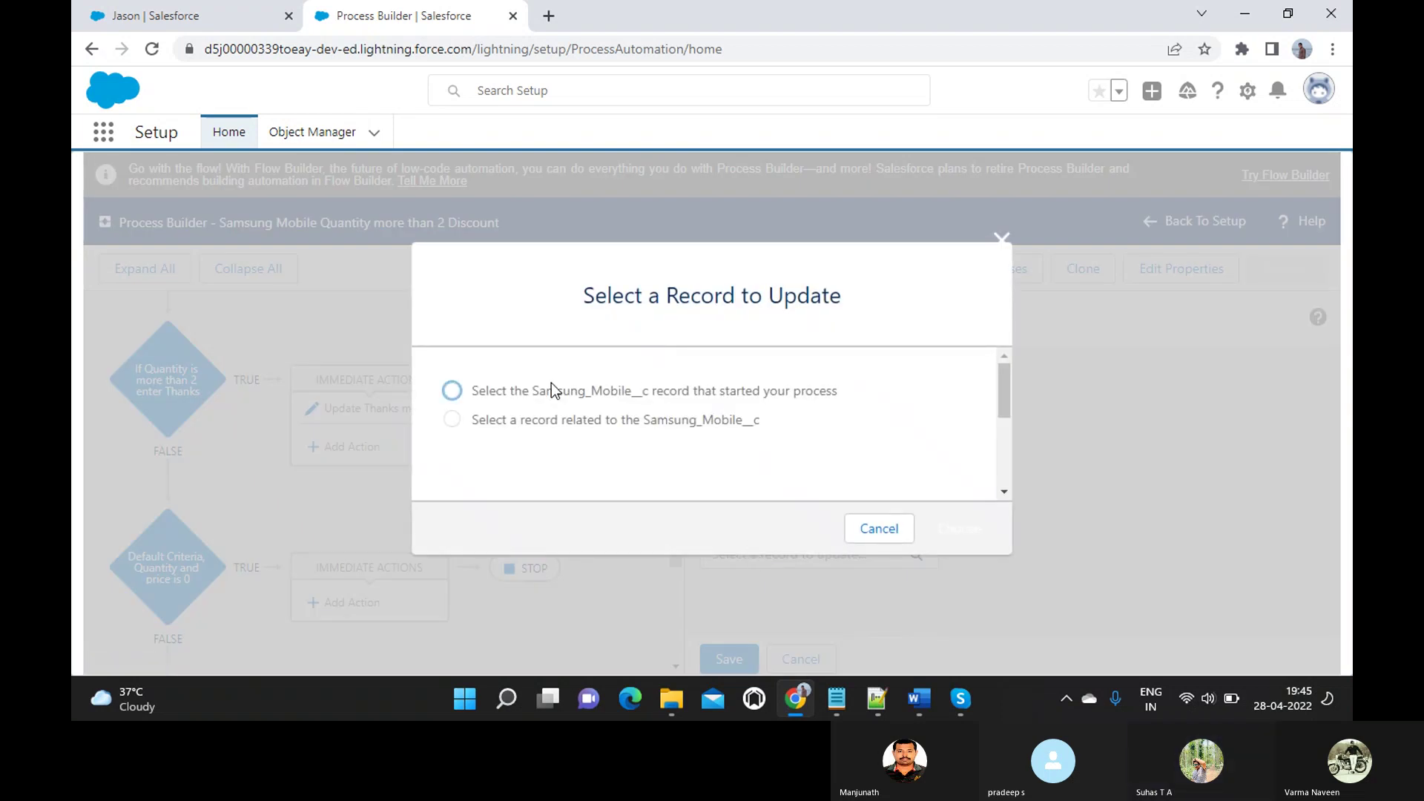
left_click(523, 392)
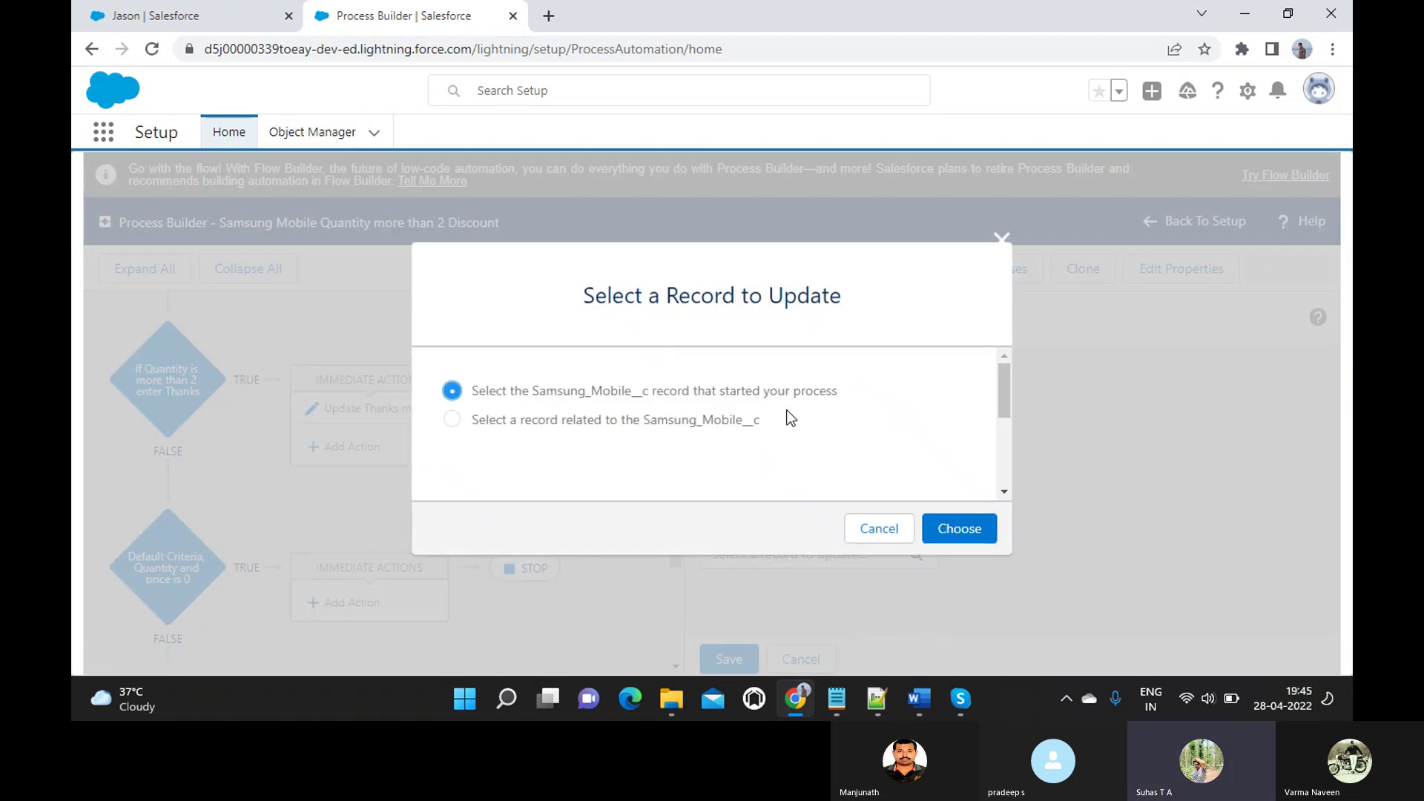
left_click(956, 531)
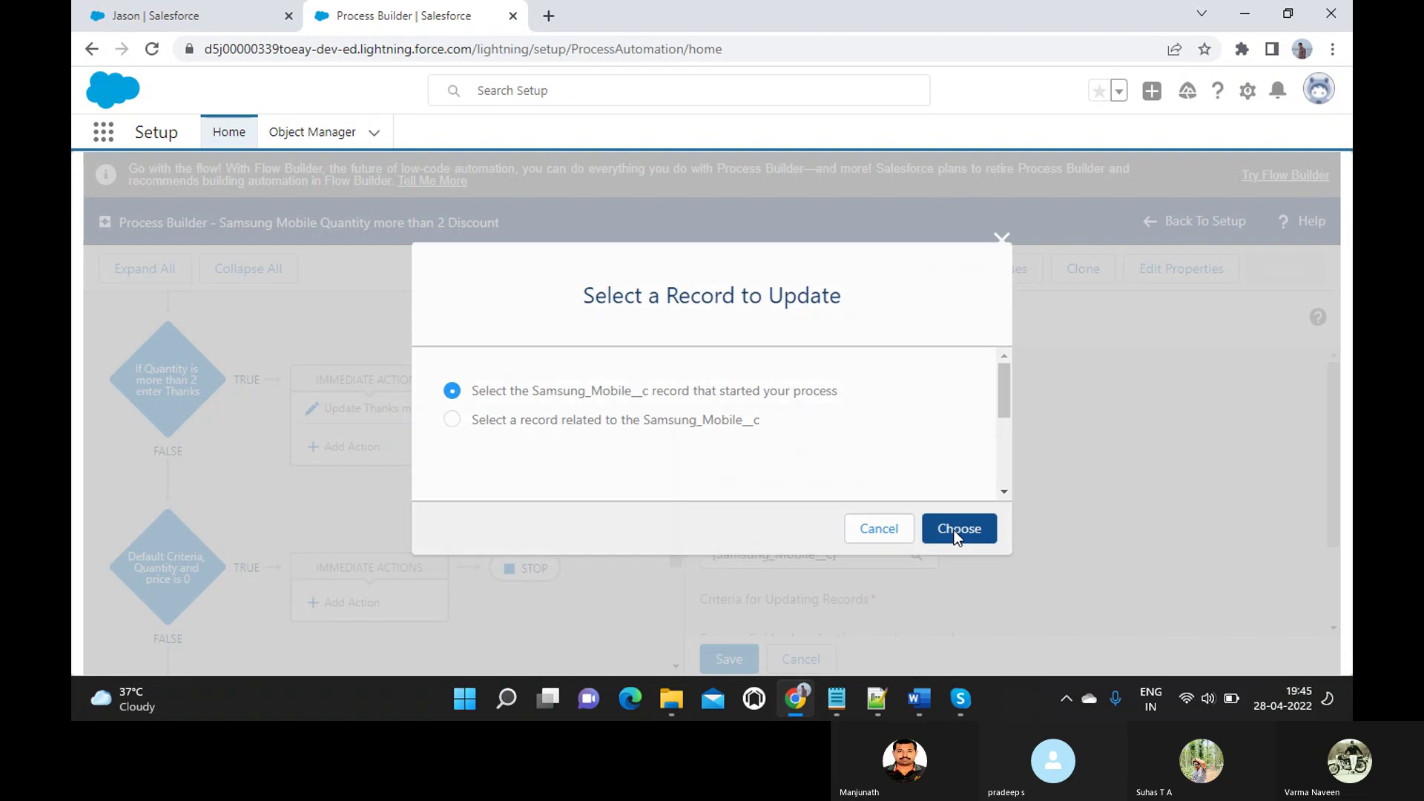
scroll(956, 538, "down", 3)
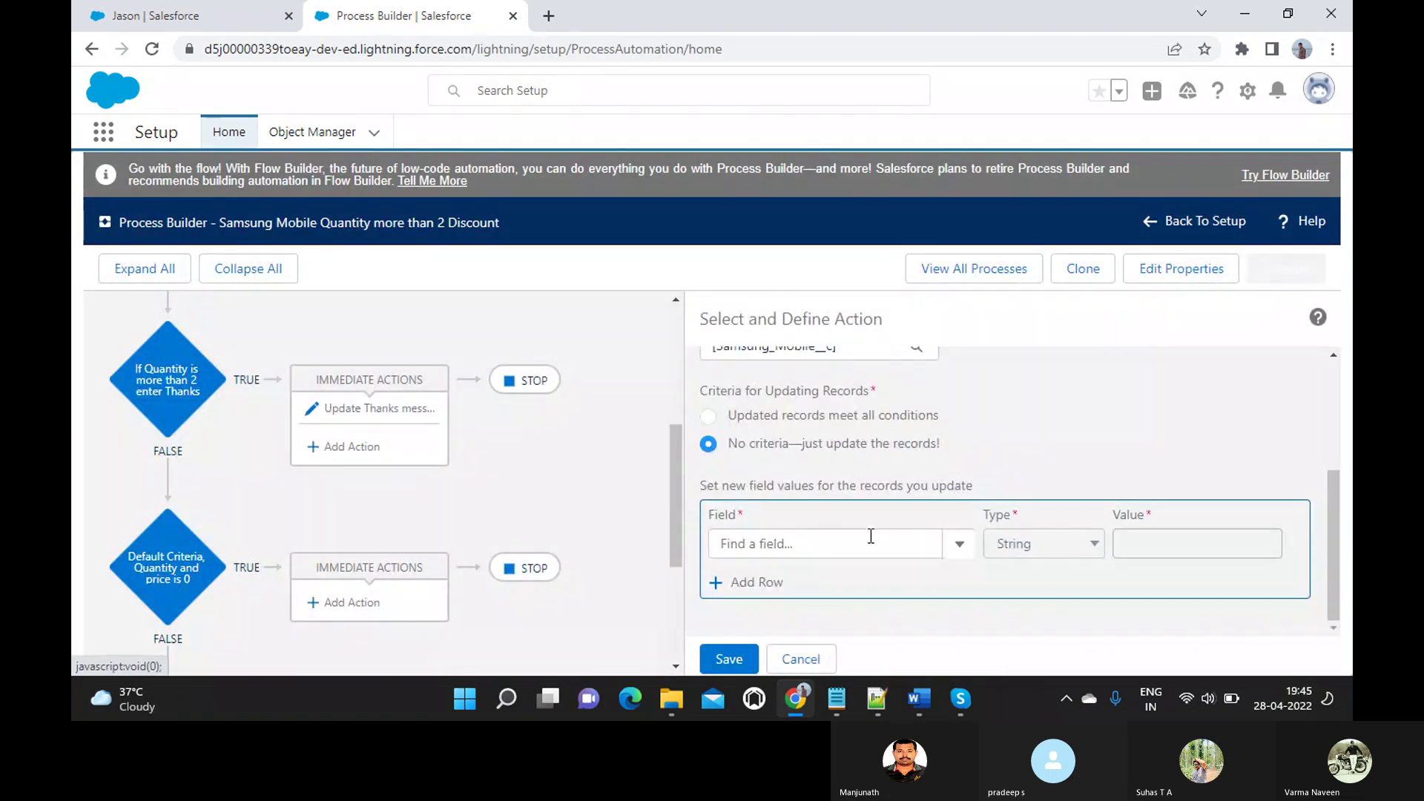
left_click(849, 547)
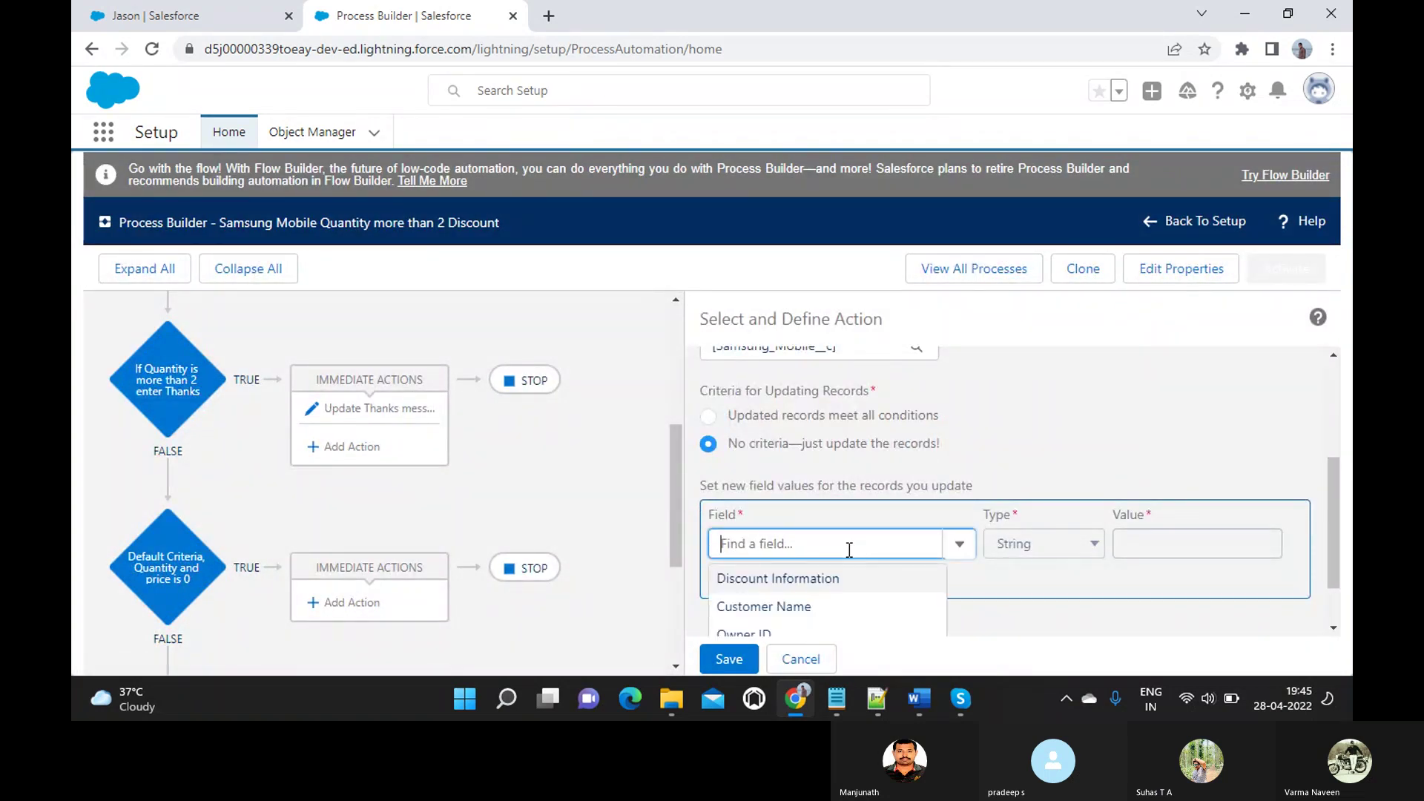
left_click(811, 579)
- Enter "Something Went Wrong!! Please correct data" as the string value for Discount Information and check the action's settings
left_click(1154, 542)
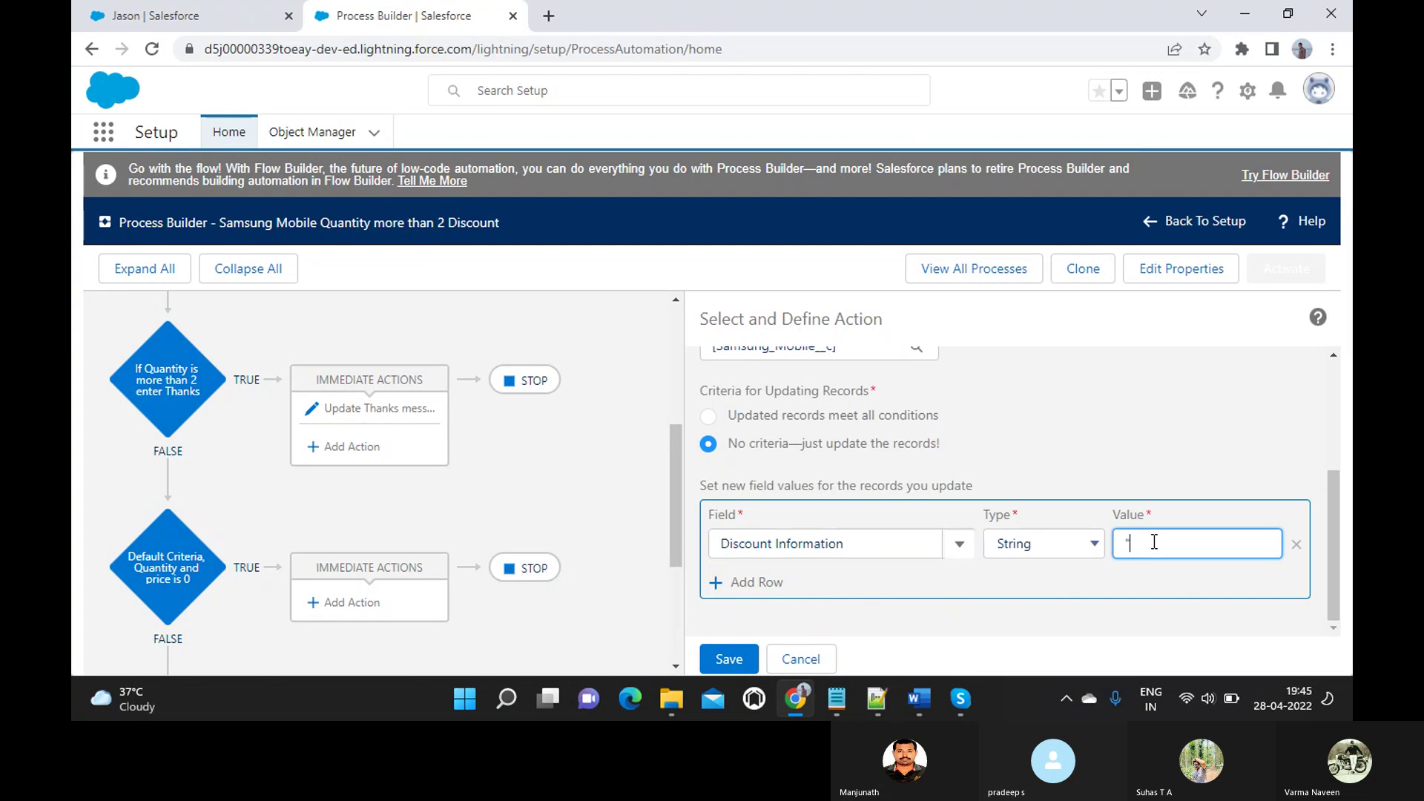
type("\"S")
key("BackSpace")
key("BackSpace")
type("Someti")
key("BackSpace")
type("hing Went Wron")
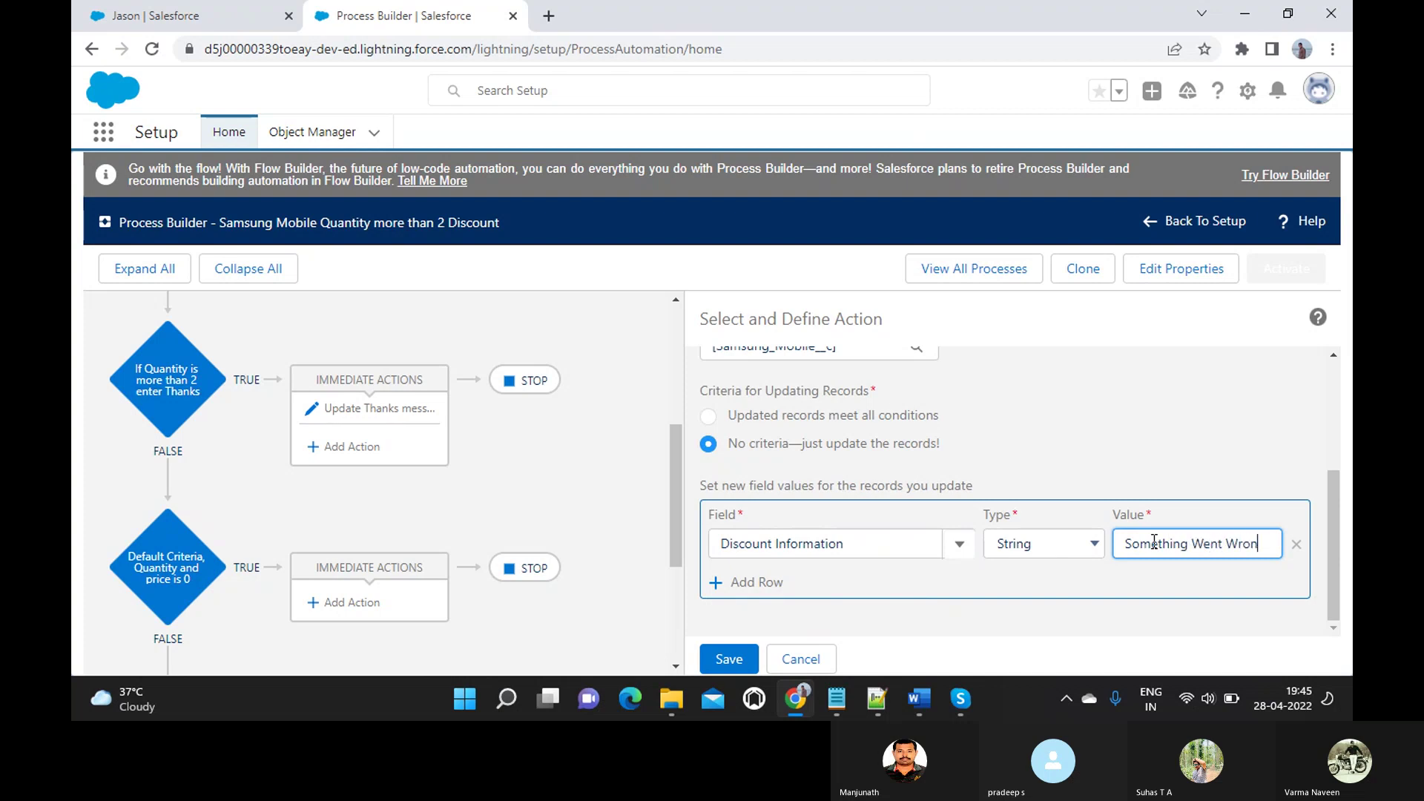
type("g!! P")
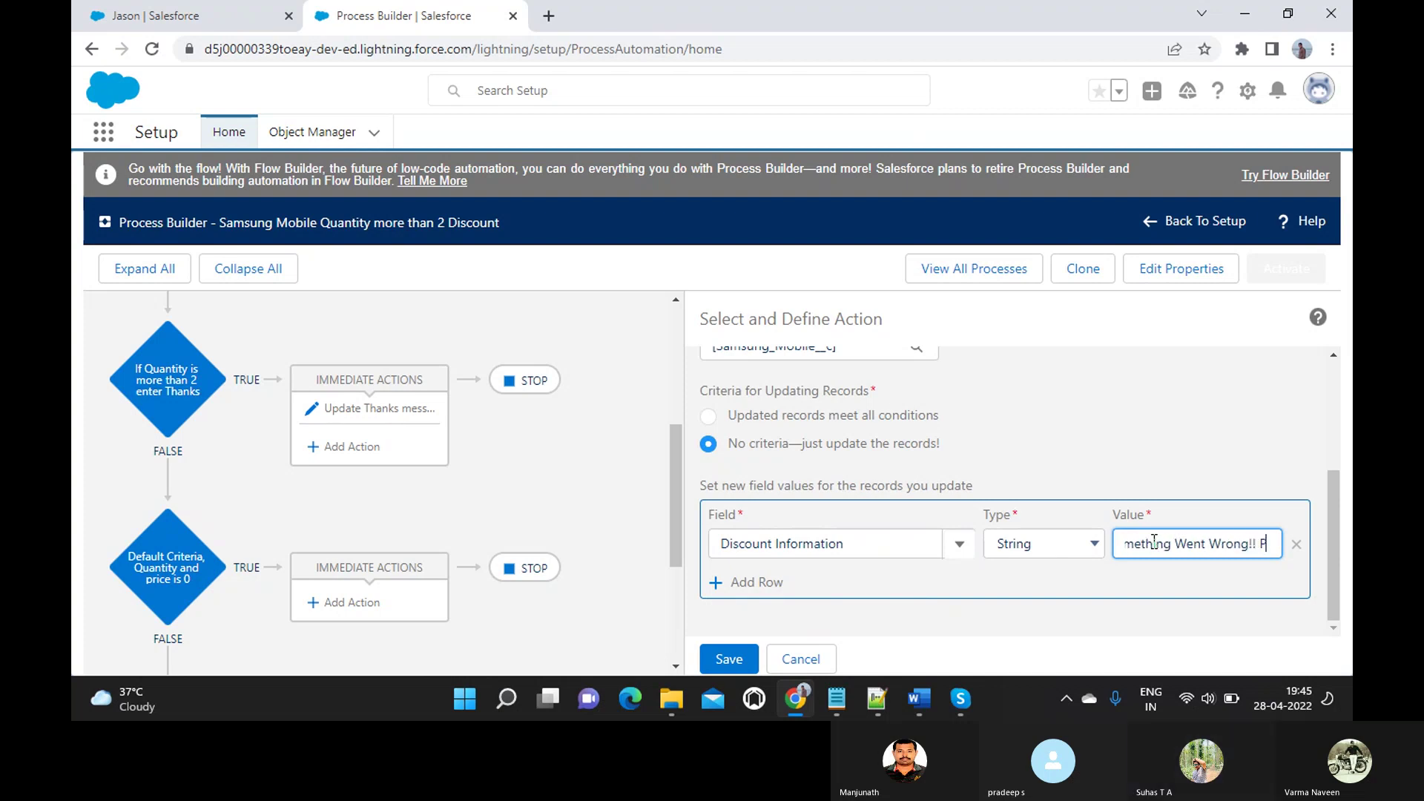
type("lease correct data")
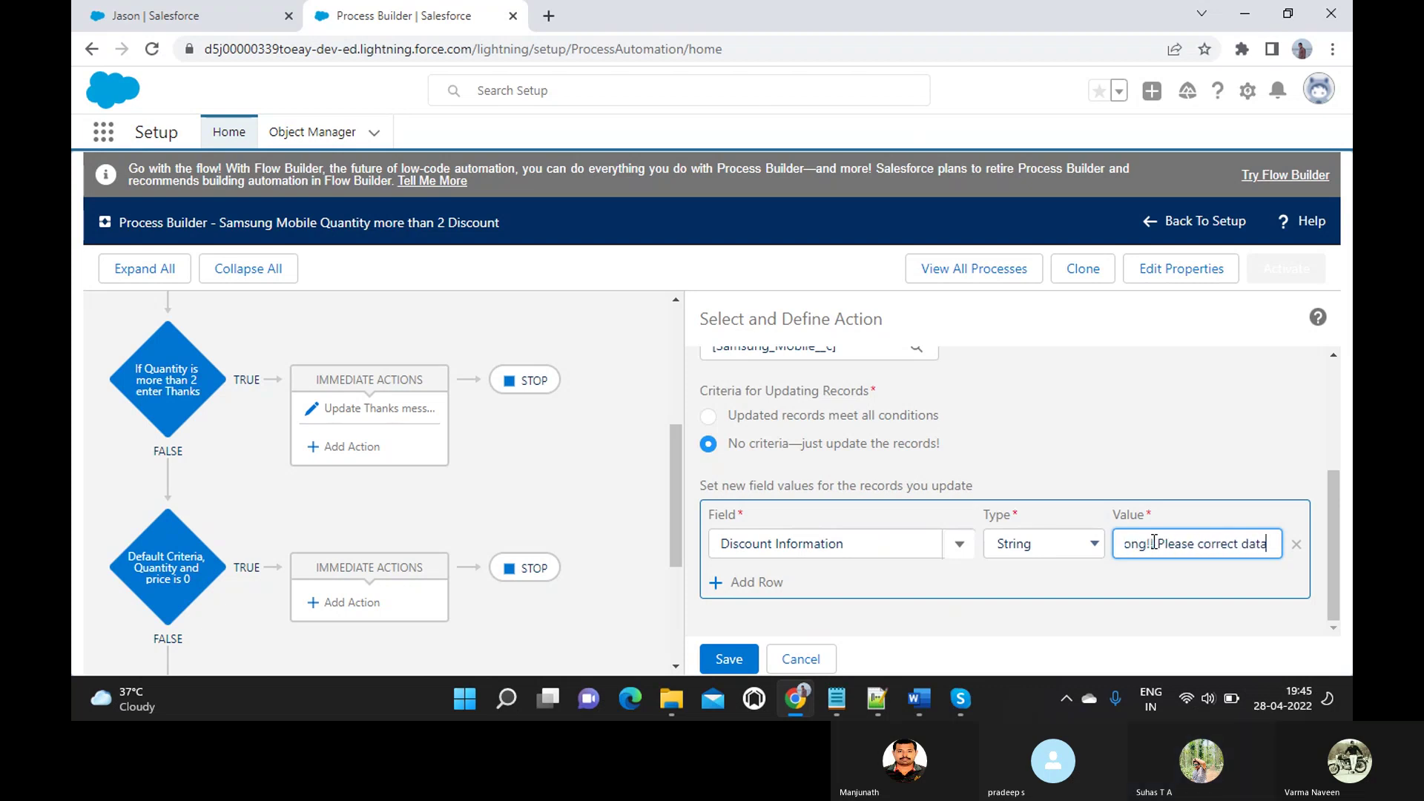
scroll(910, 550, "up", 3)
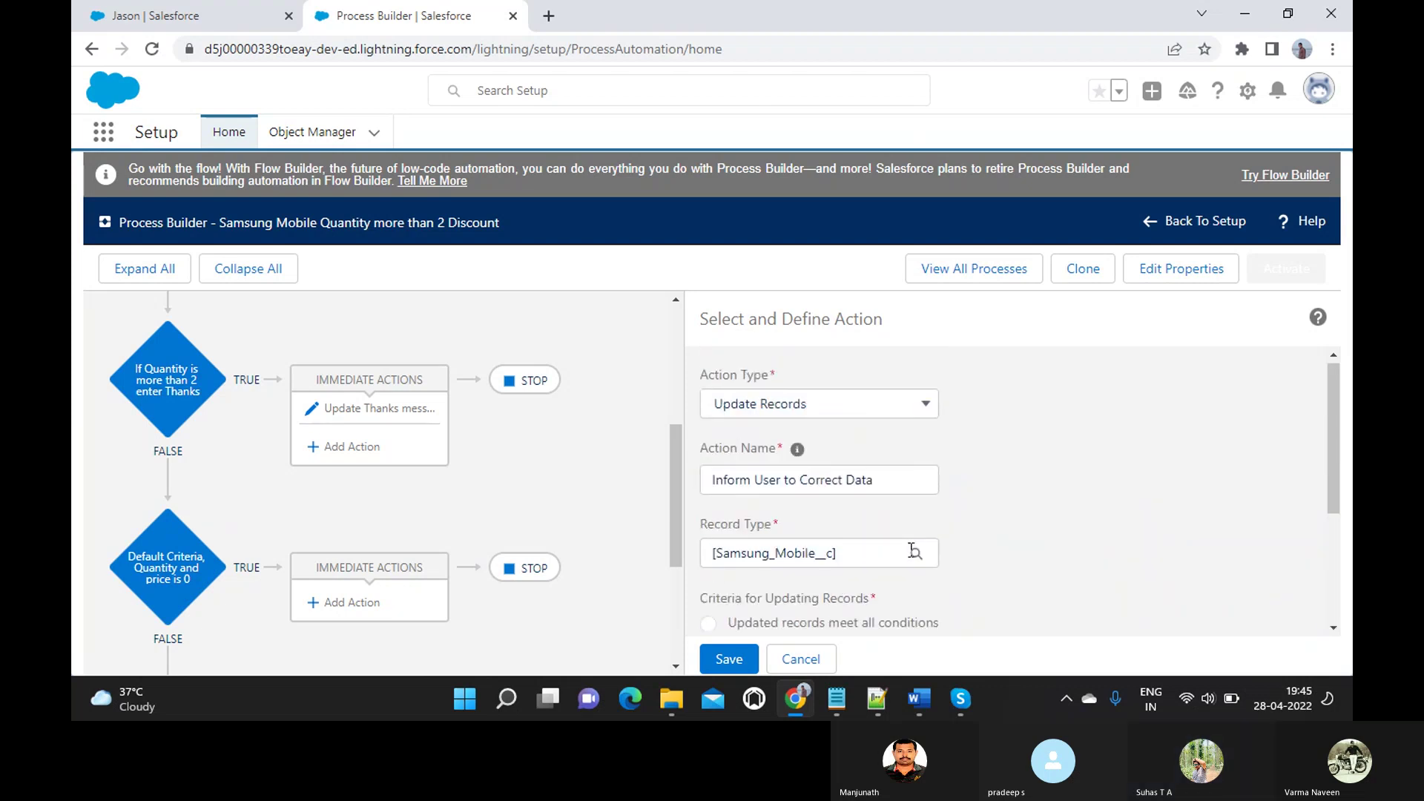
scroll(912, 553, "down", 3)
- Set the Discount Information value to "Please enter valid Quantity and Price", save the action and look over the process
left_click(1112, 545)
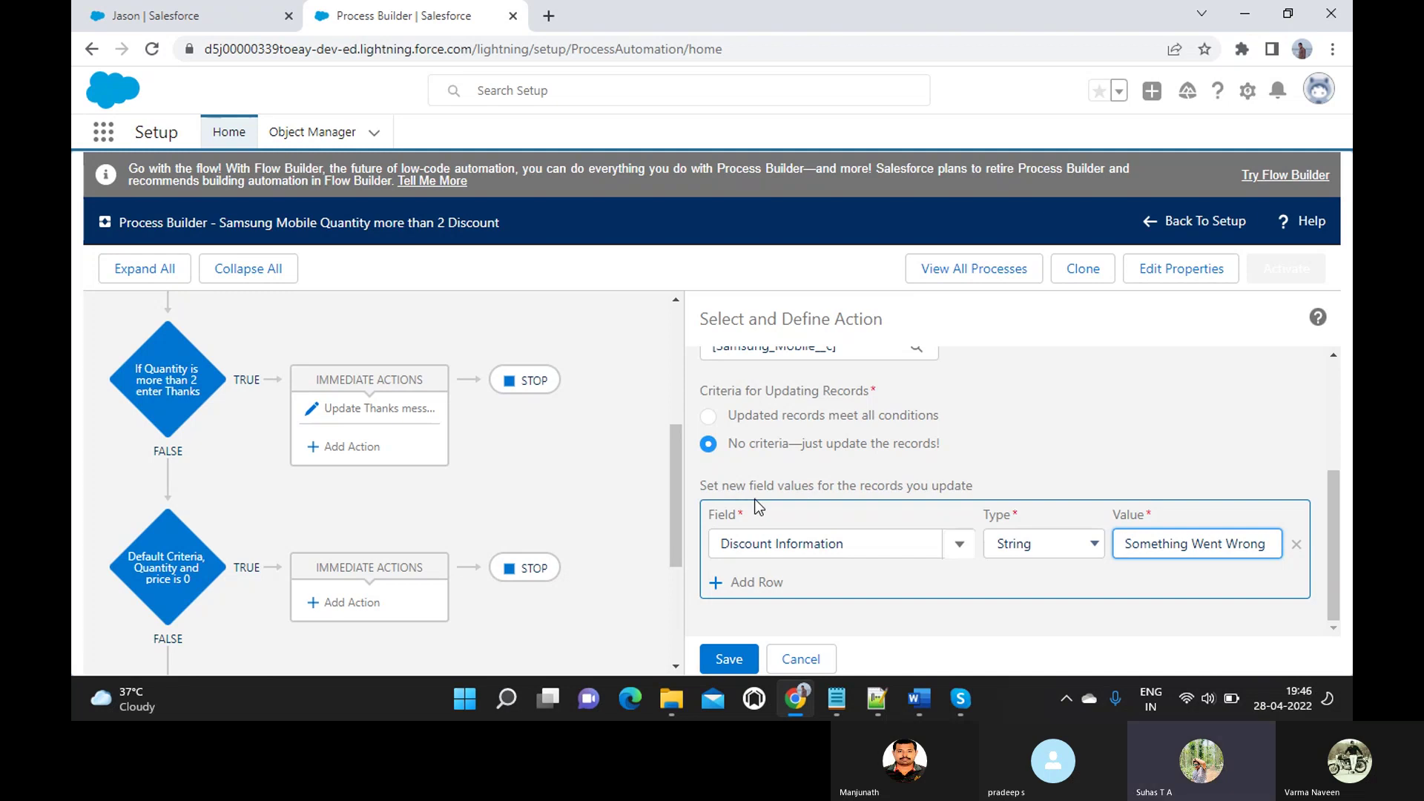
key("ctrl+a")
type("Plea")
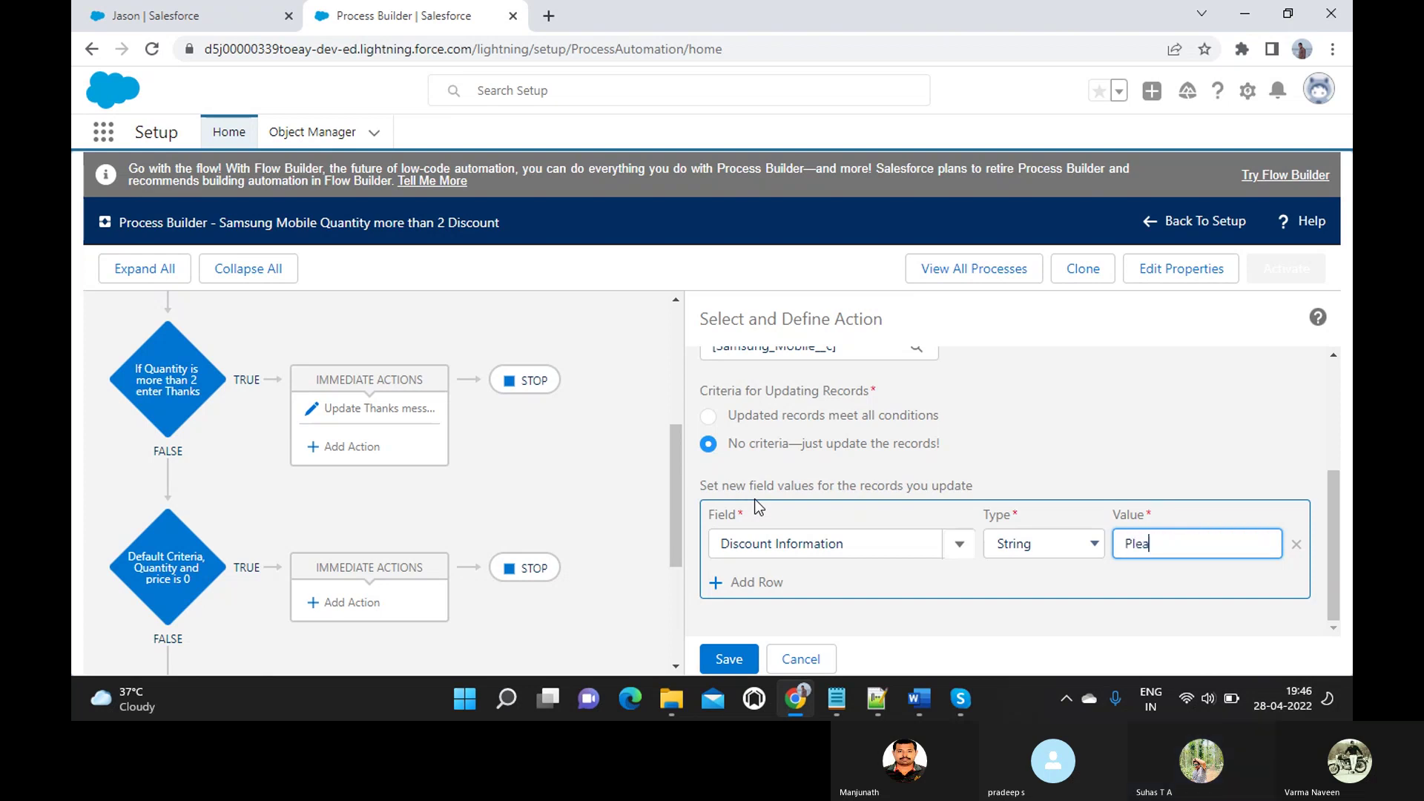
type("se enter valid ")
type("Quantity and")
type(" Price")
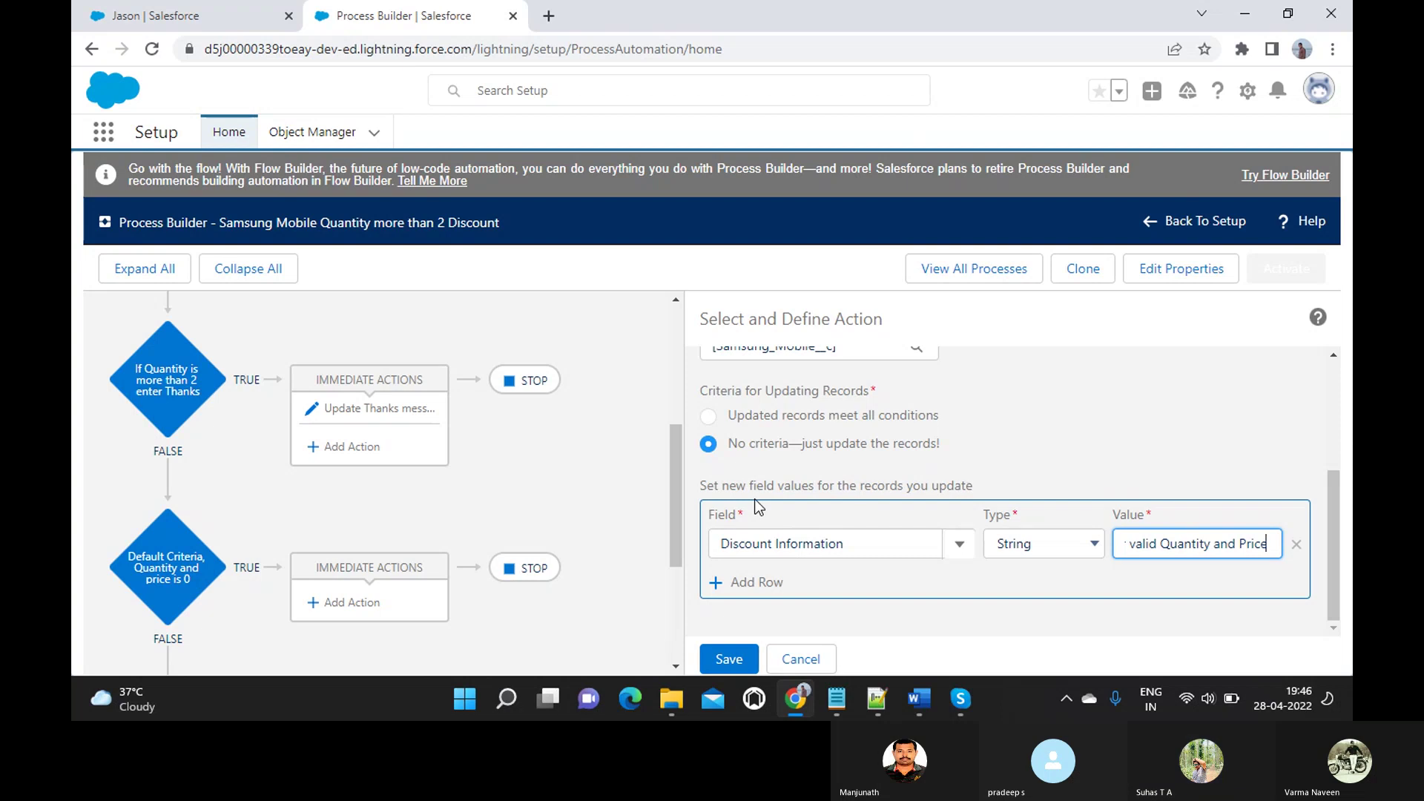
left_click(729, 660)
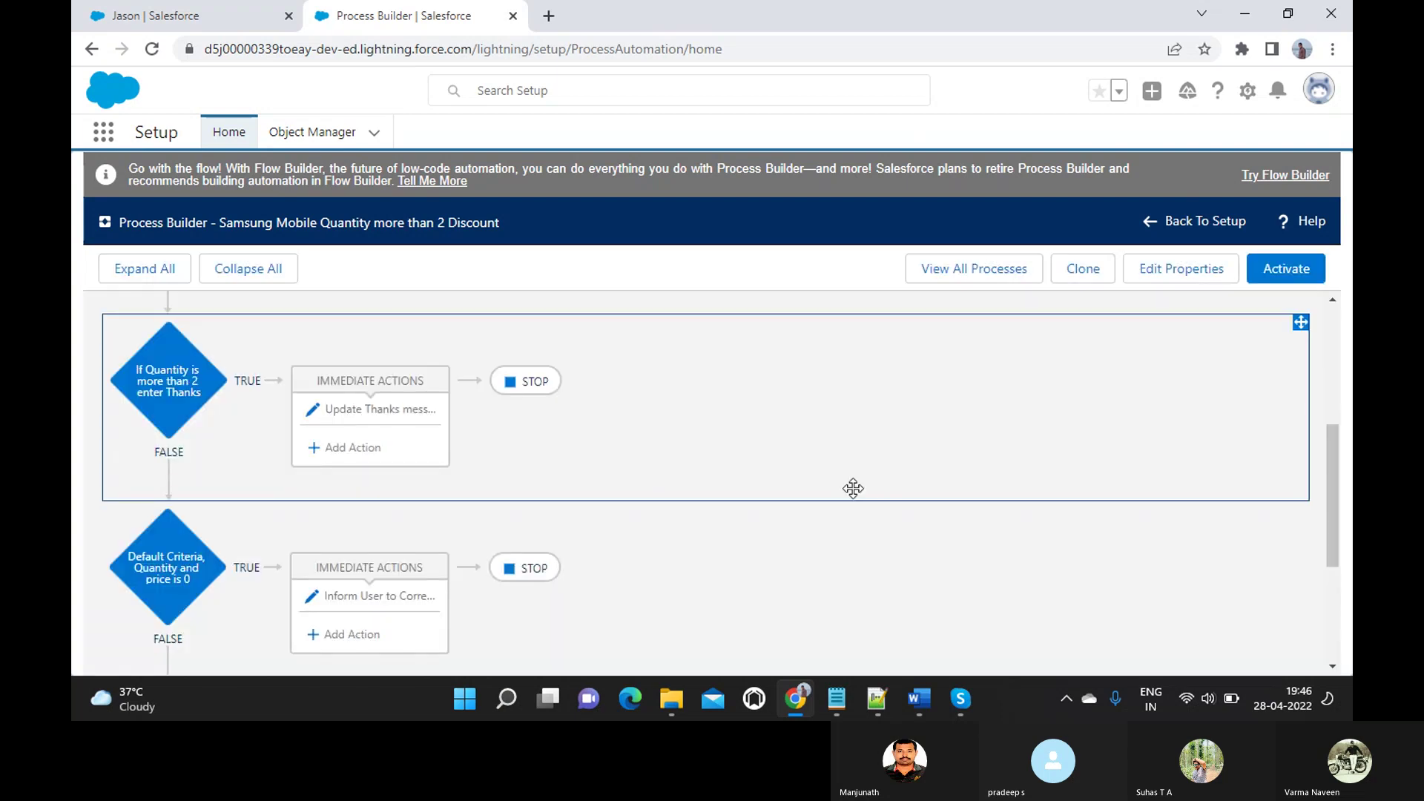
scroll(853, 488, "down", 3)
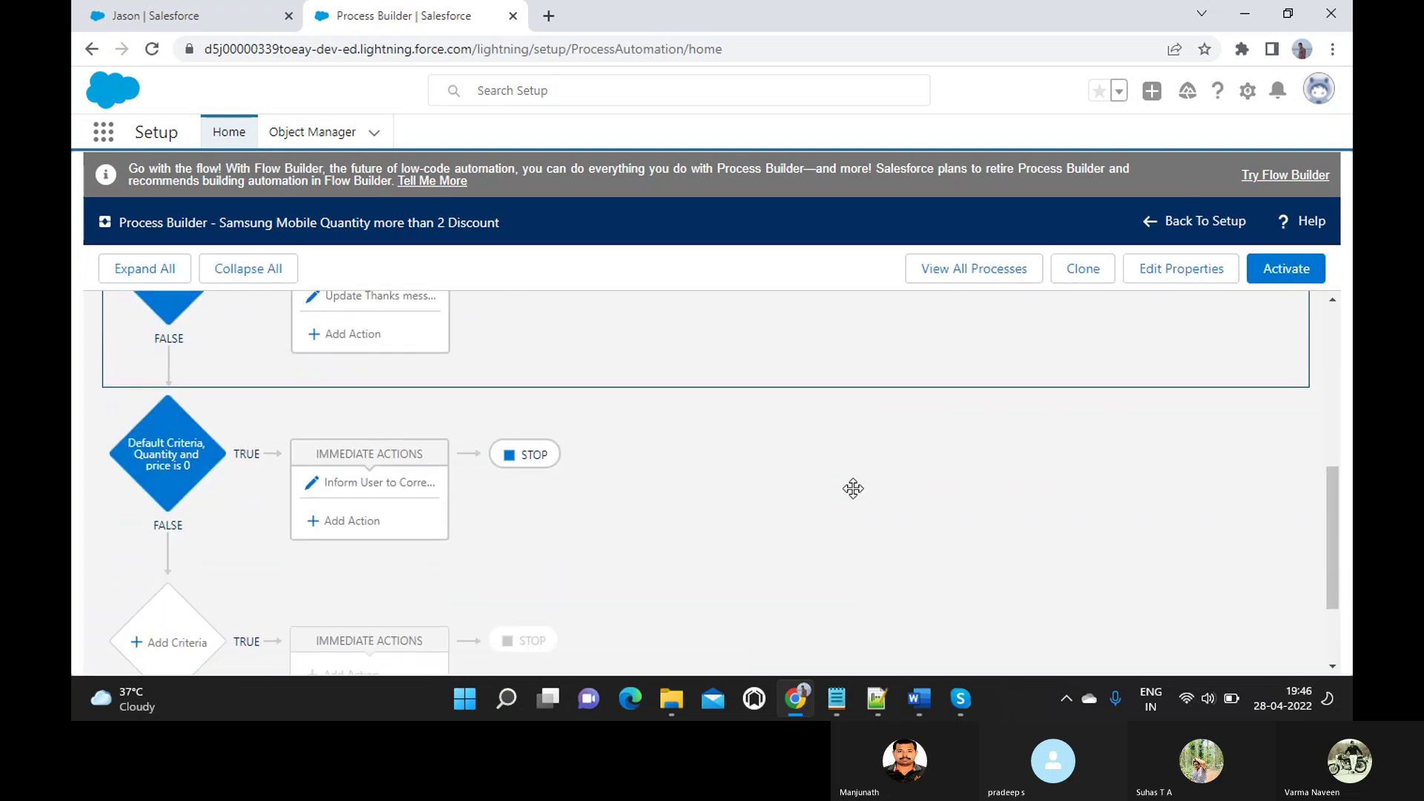
scroll(853, 488, "up", 5)
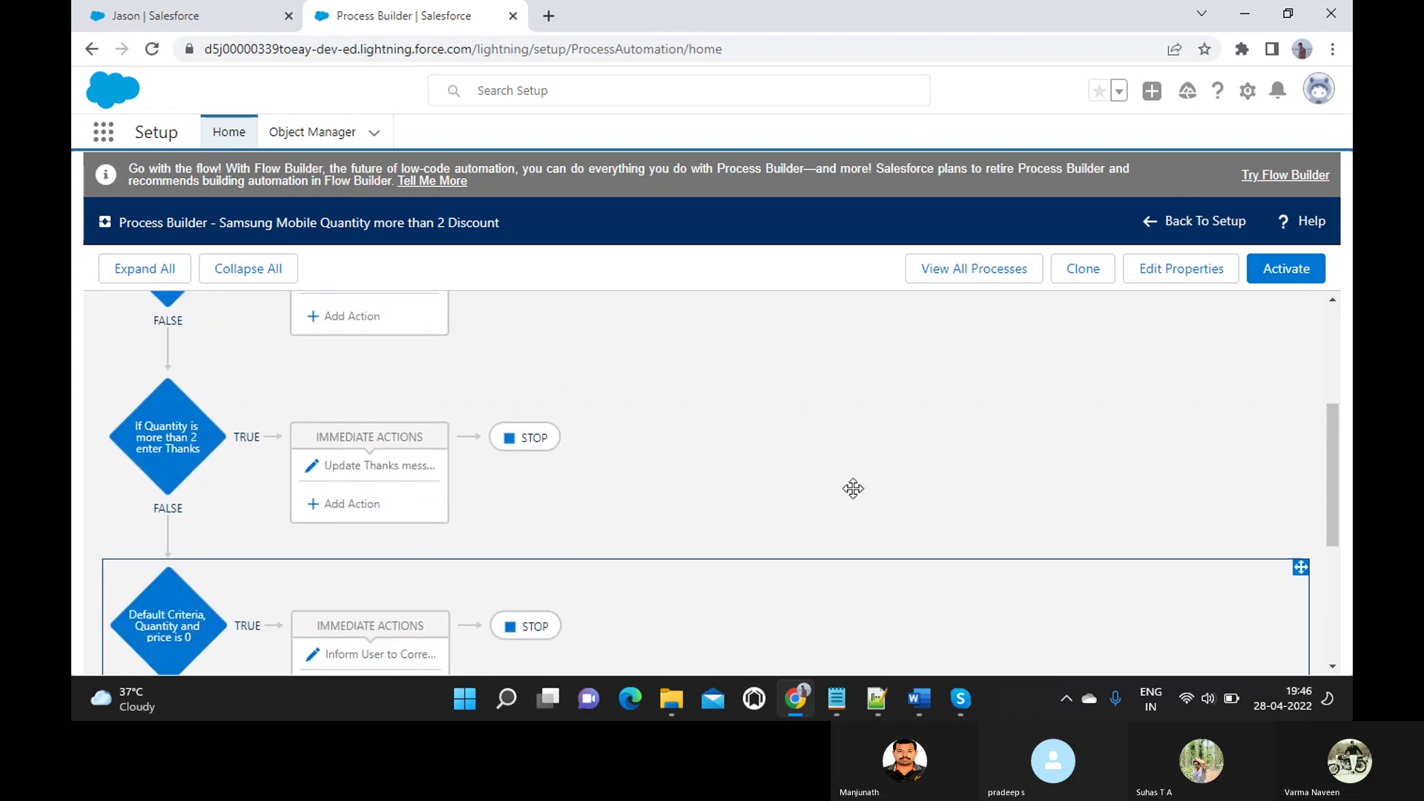
scroll(853, 488, "up", 2)
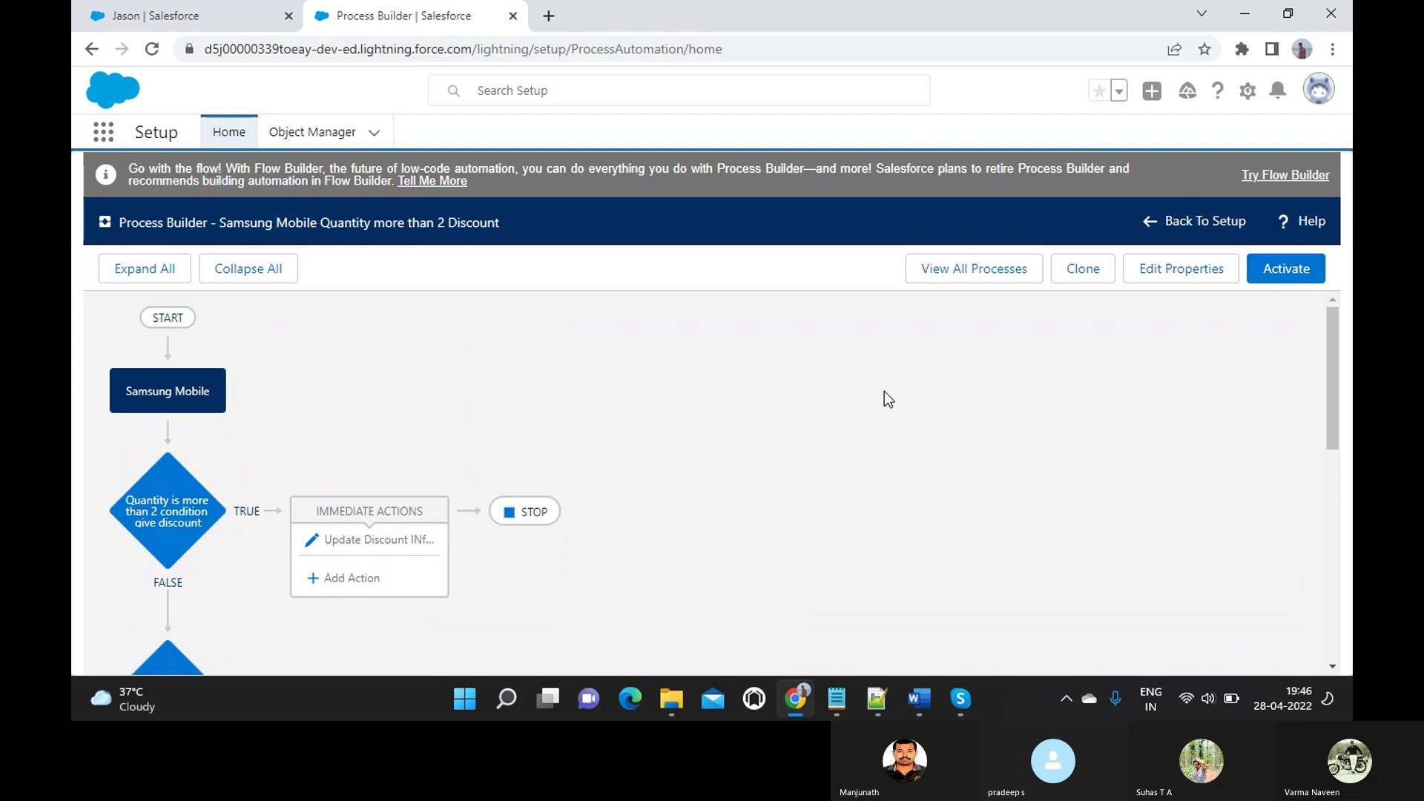
- Activate this version of the Samsung Mobile discount process, reopen the process list and expand the process's versions
left_click(1275, 276)
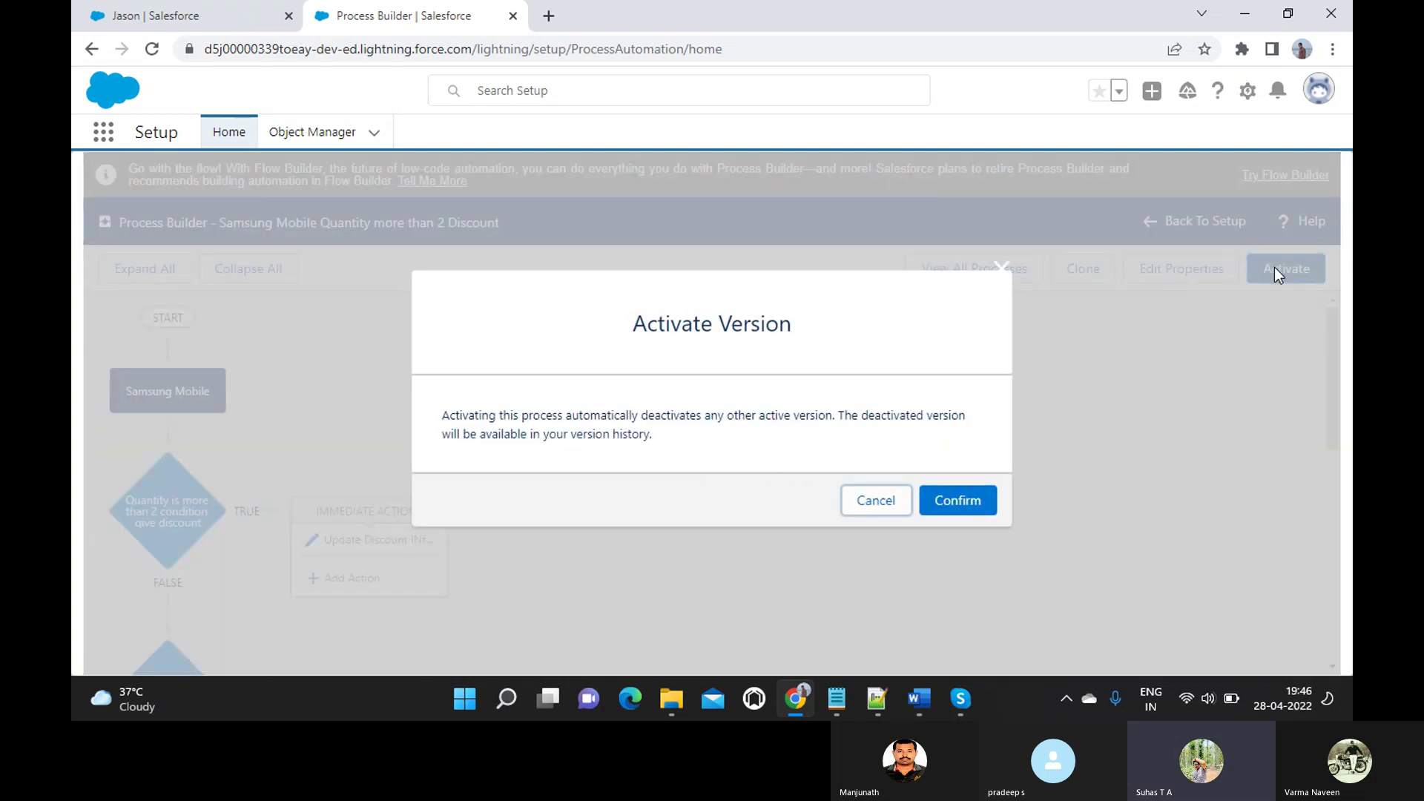
left_click(962, 501)
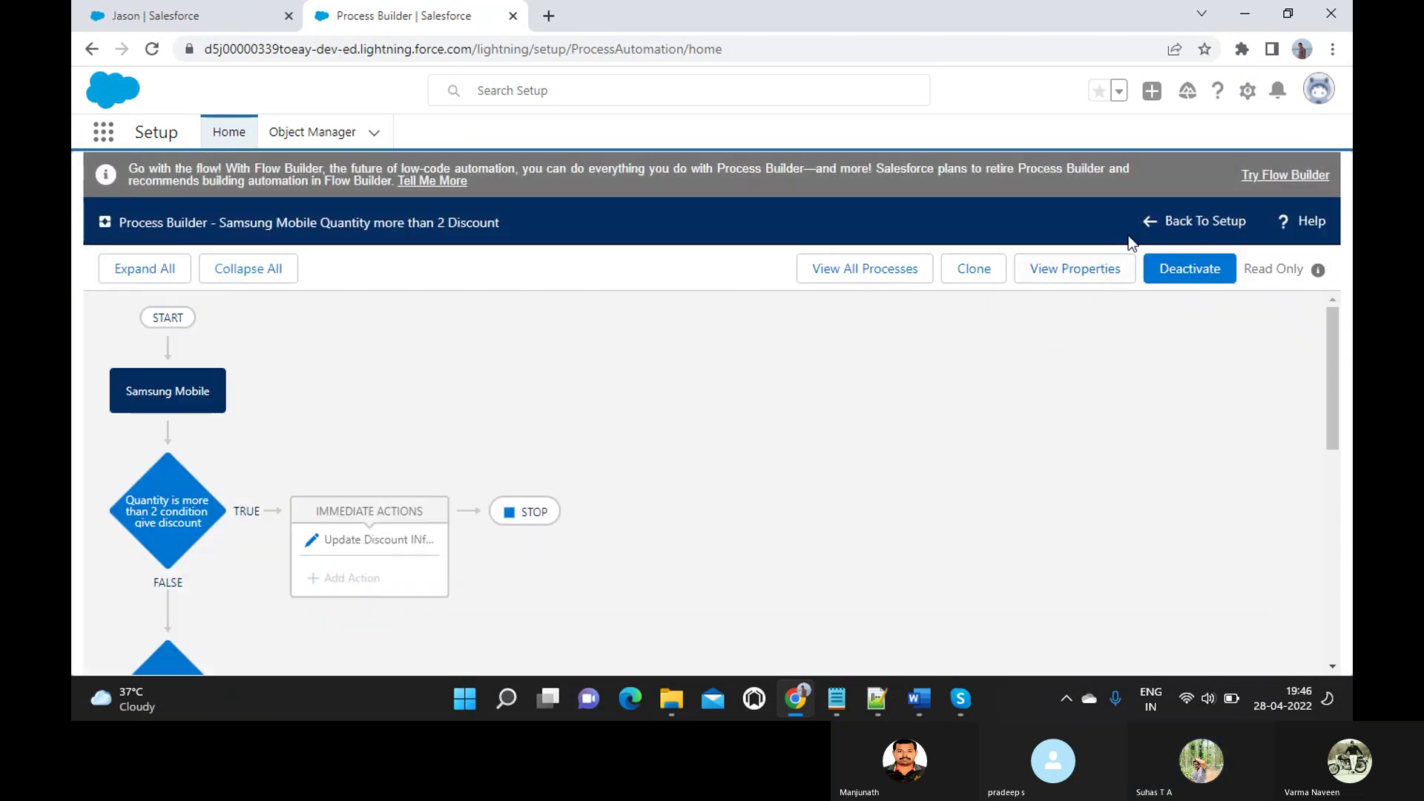
left_click(1197, 222)
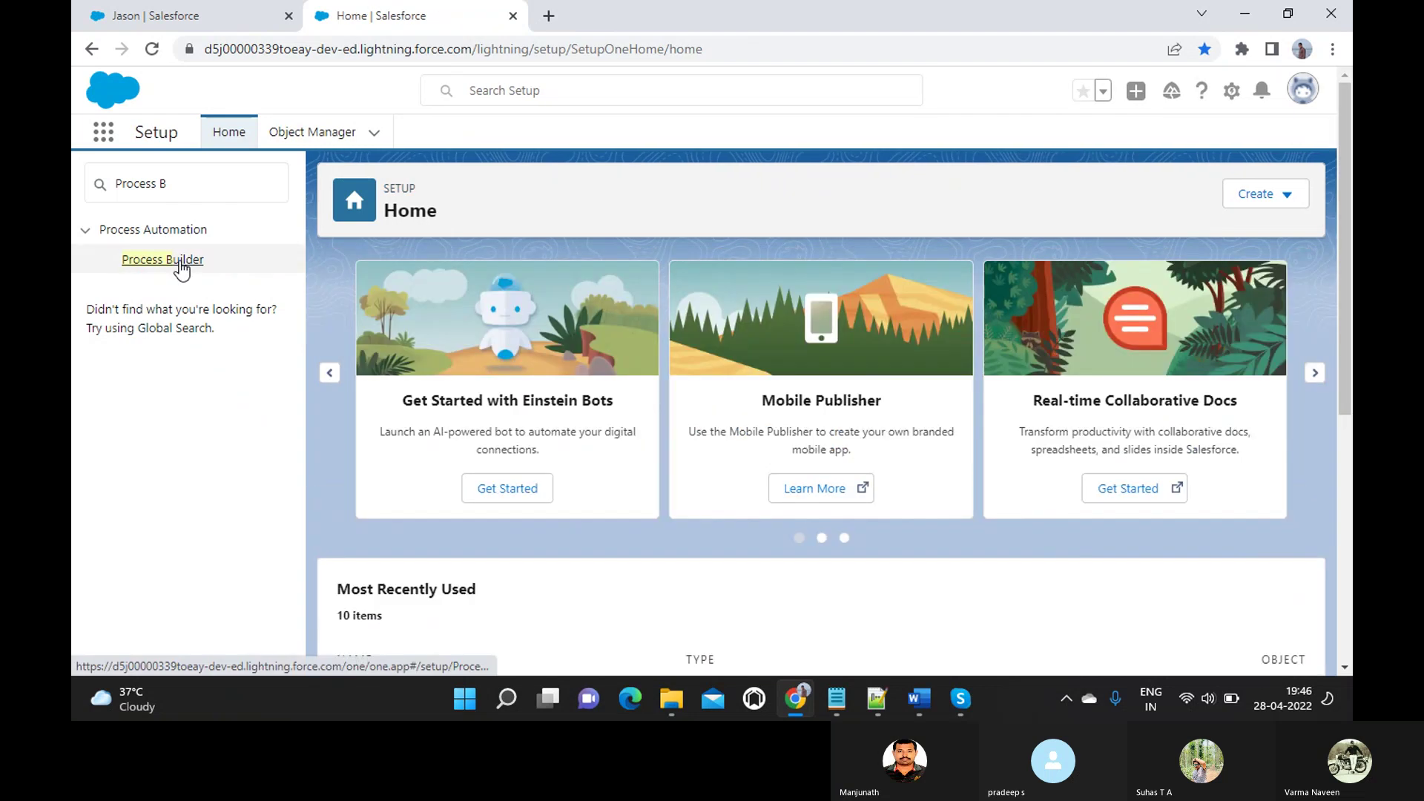
left_click(179, 260)
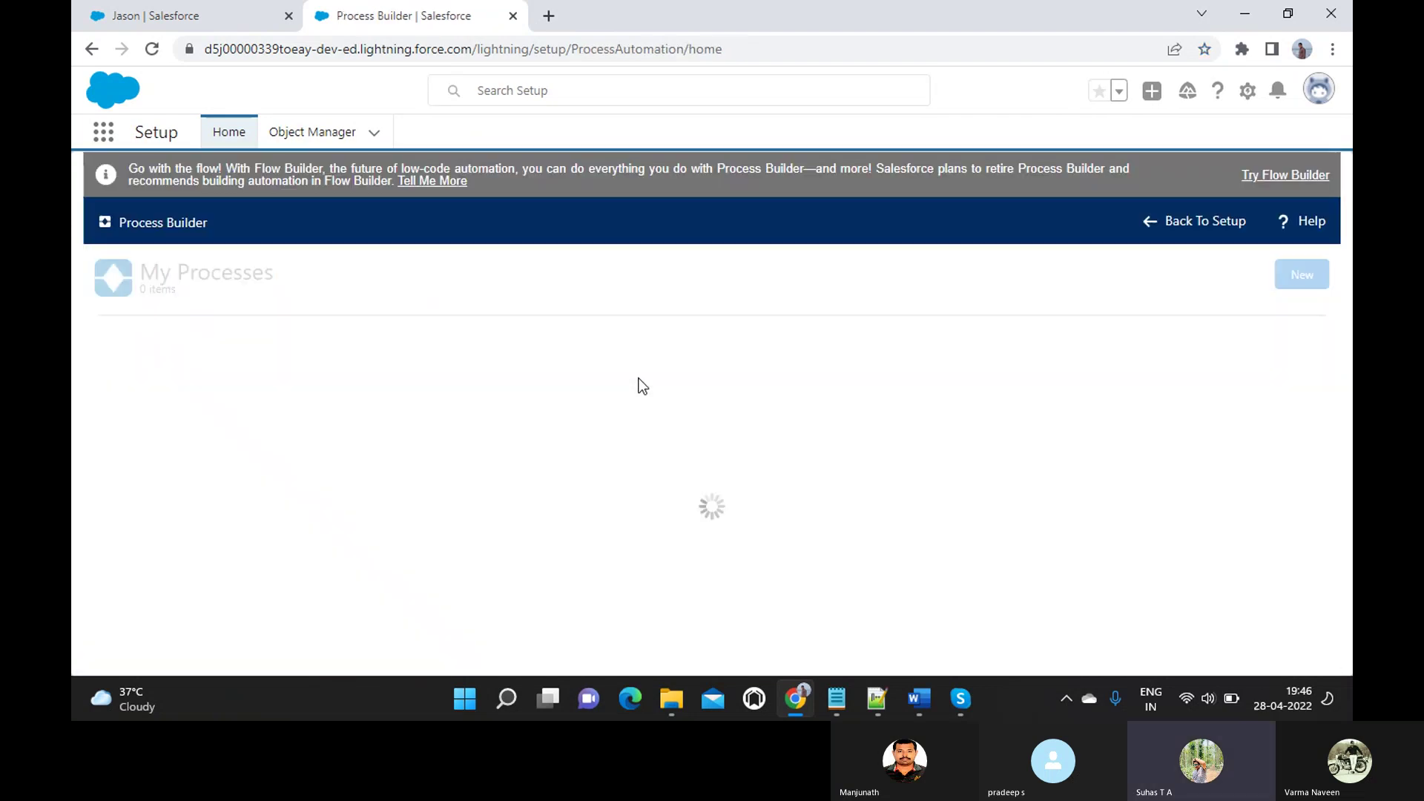
left_click(123, 491)
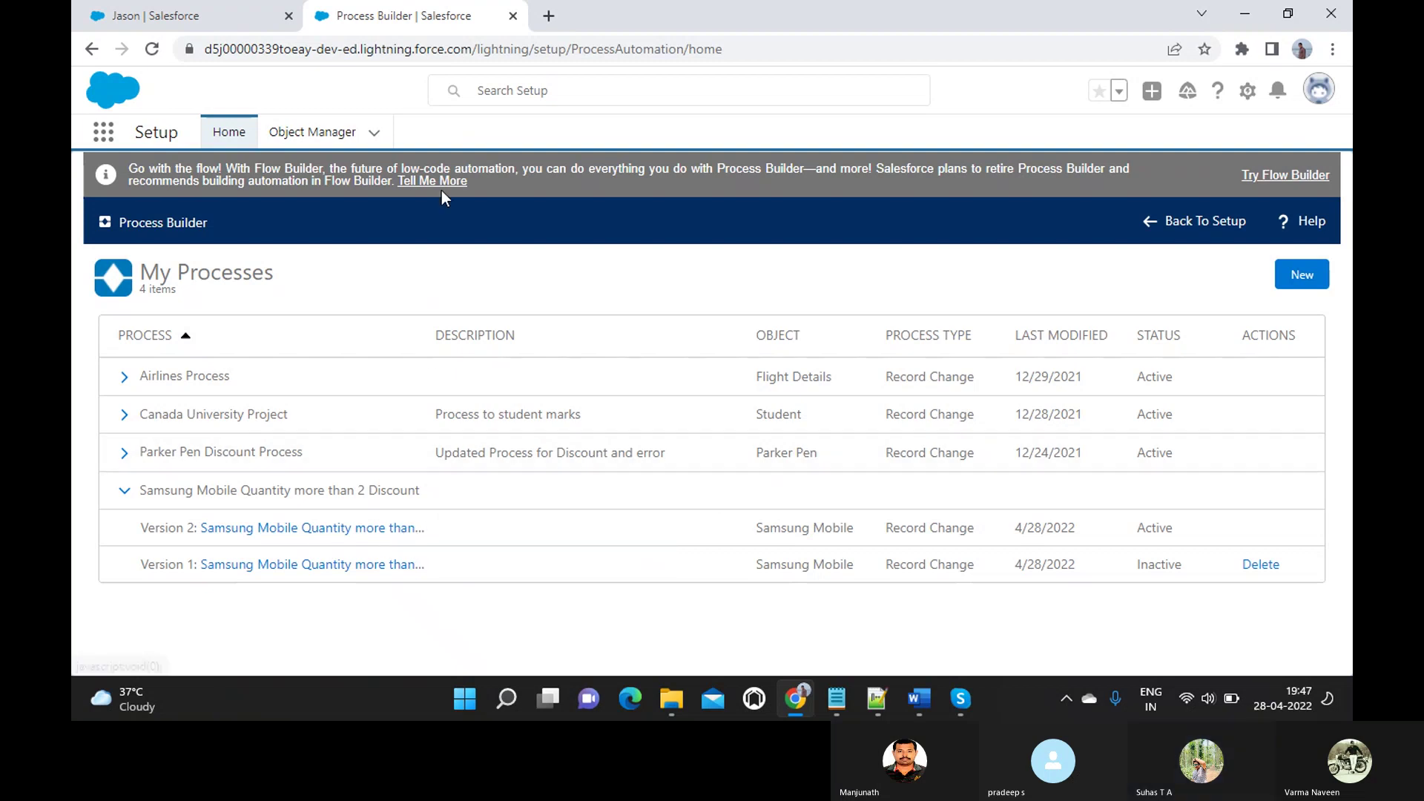
- Create and save a Samsung Mobile record with a customer name, price 0 and quantity 0
left_click(208, 17)
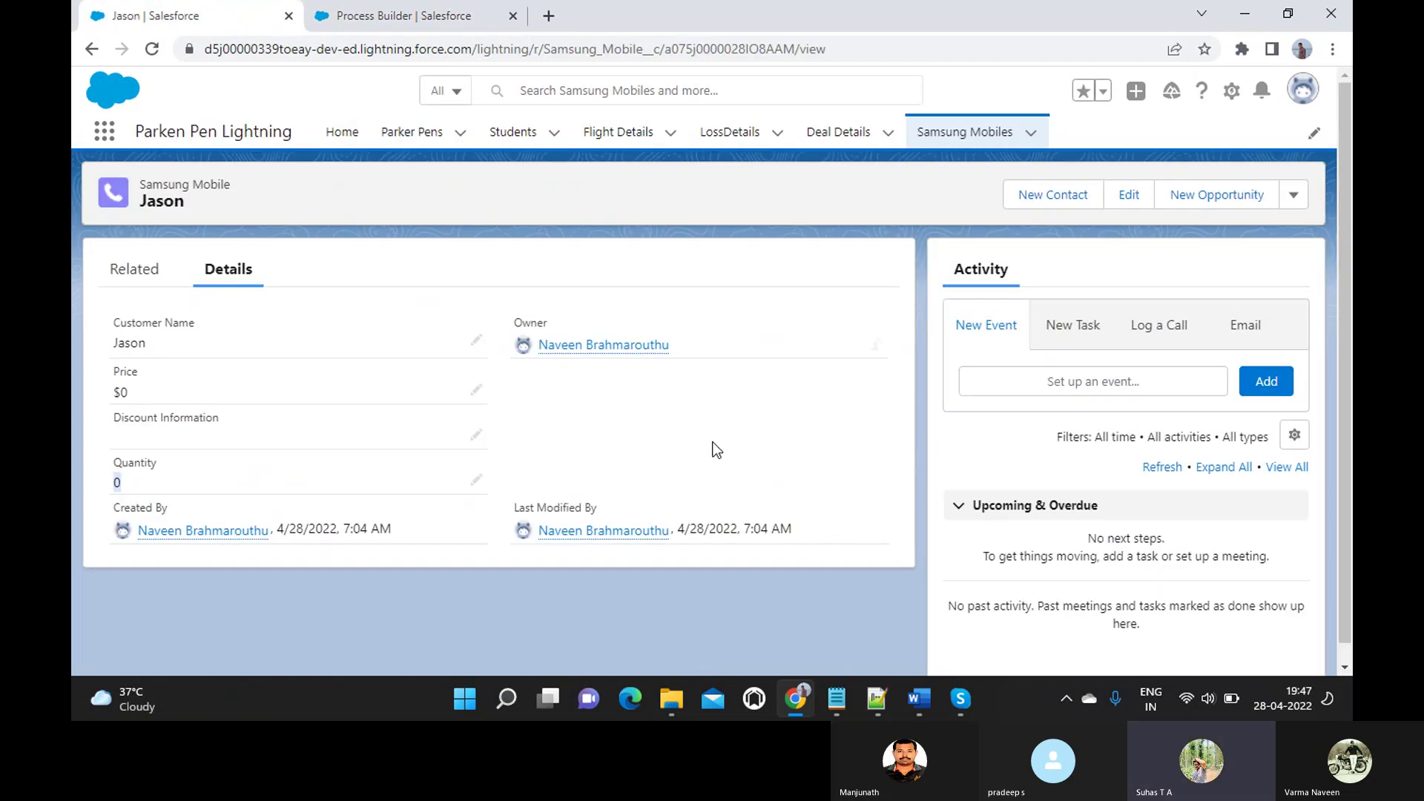
left_click(971, 135)
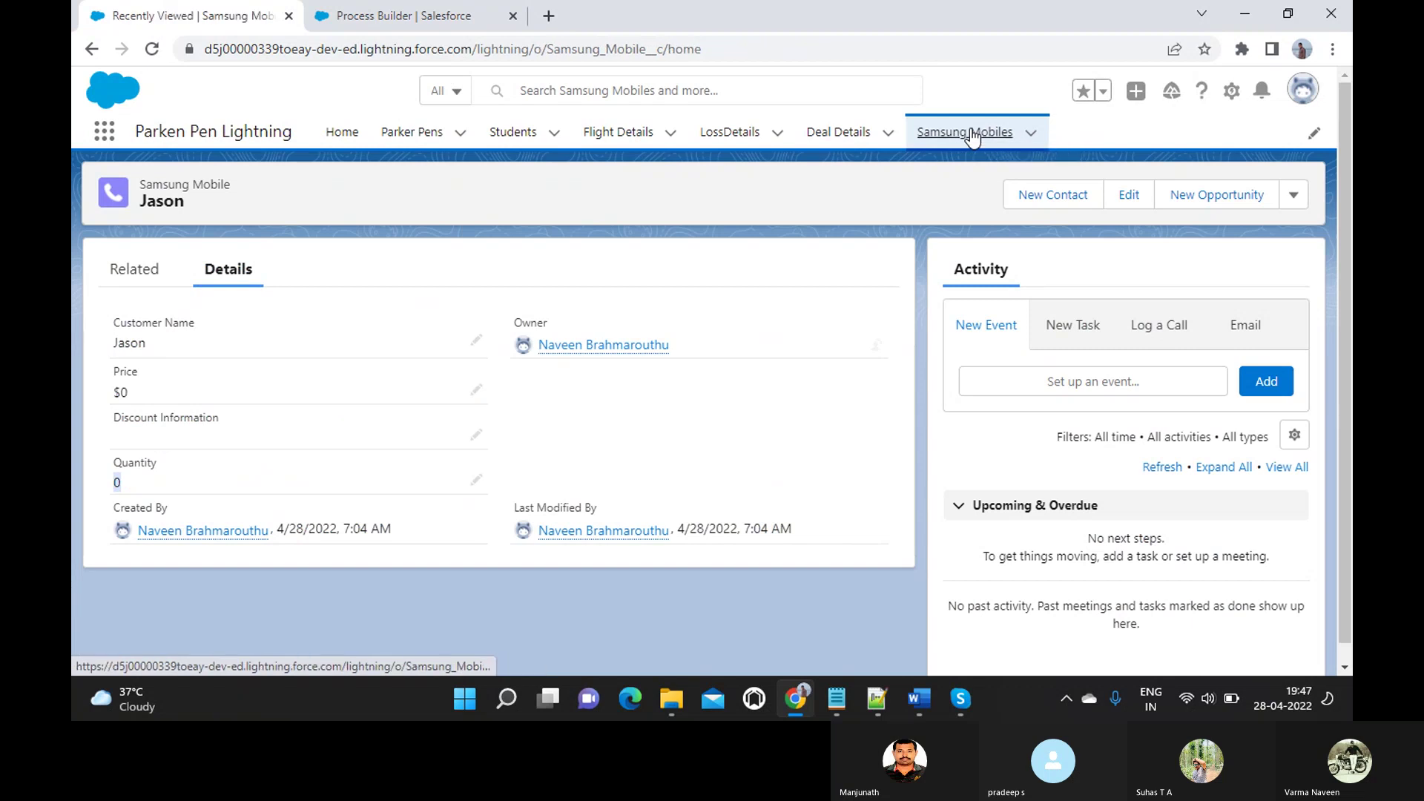
left_click(1105, 198)
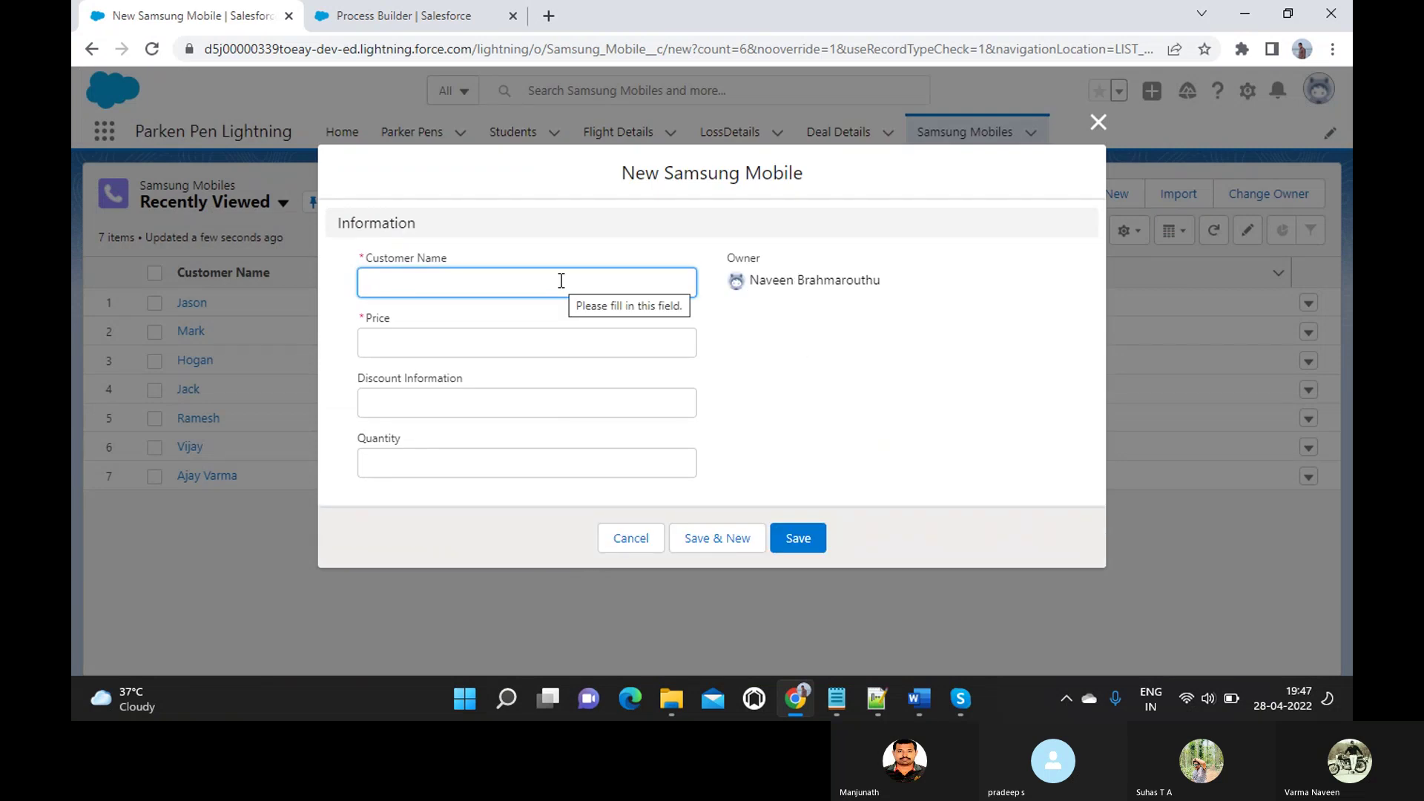
type("harma")
key("Tab")
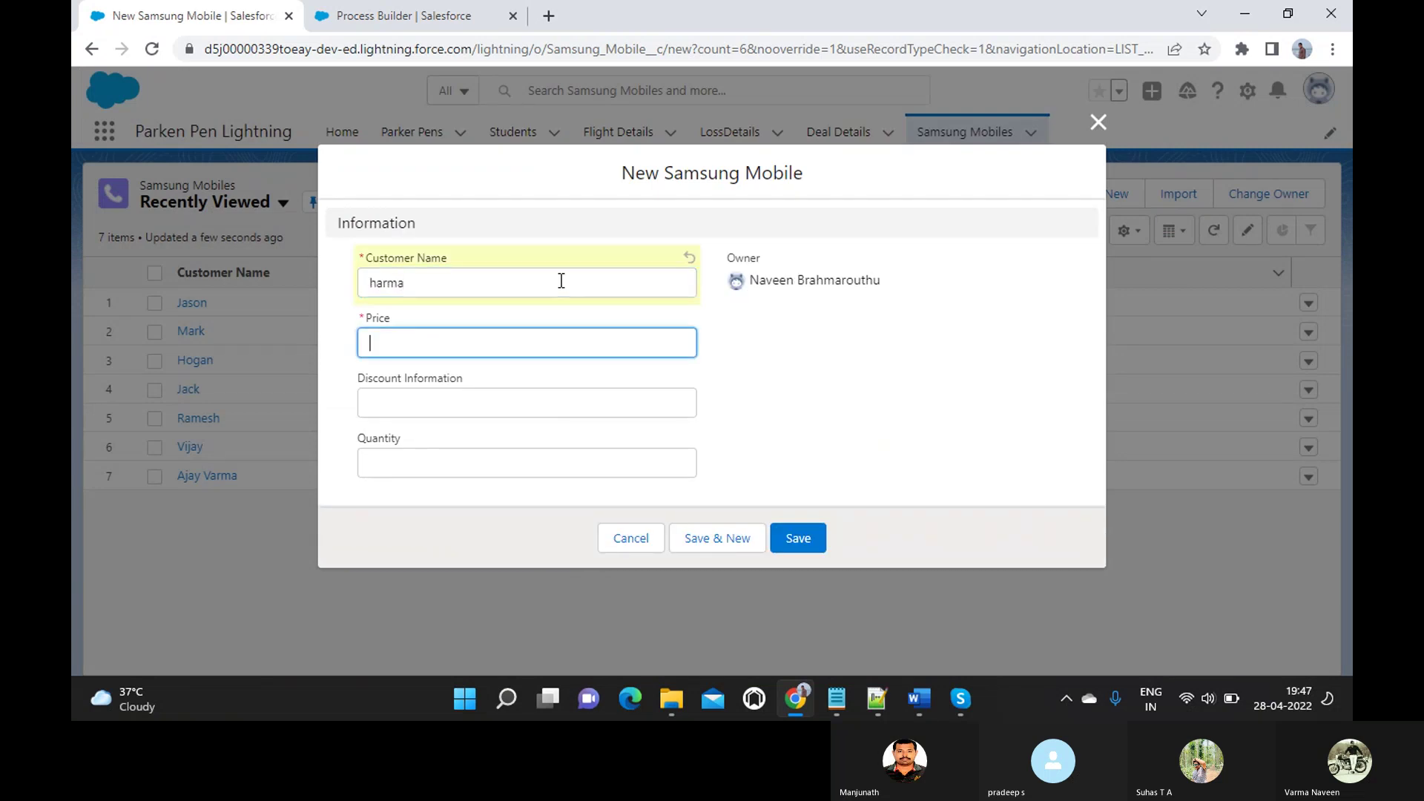
type("0")
key("Tab")
key("Tab")
type("0")
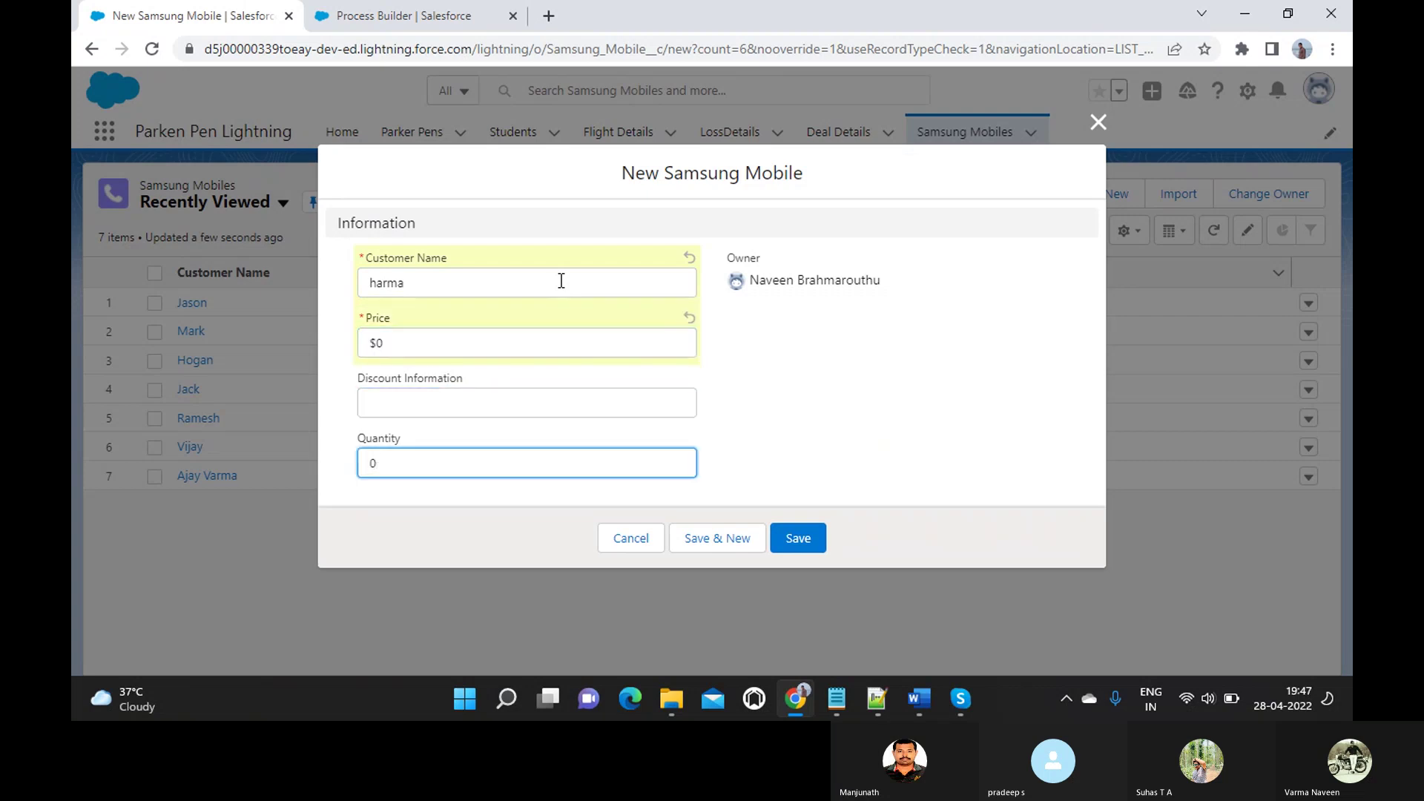
left_click(801, 539)
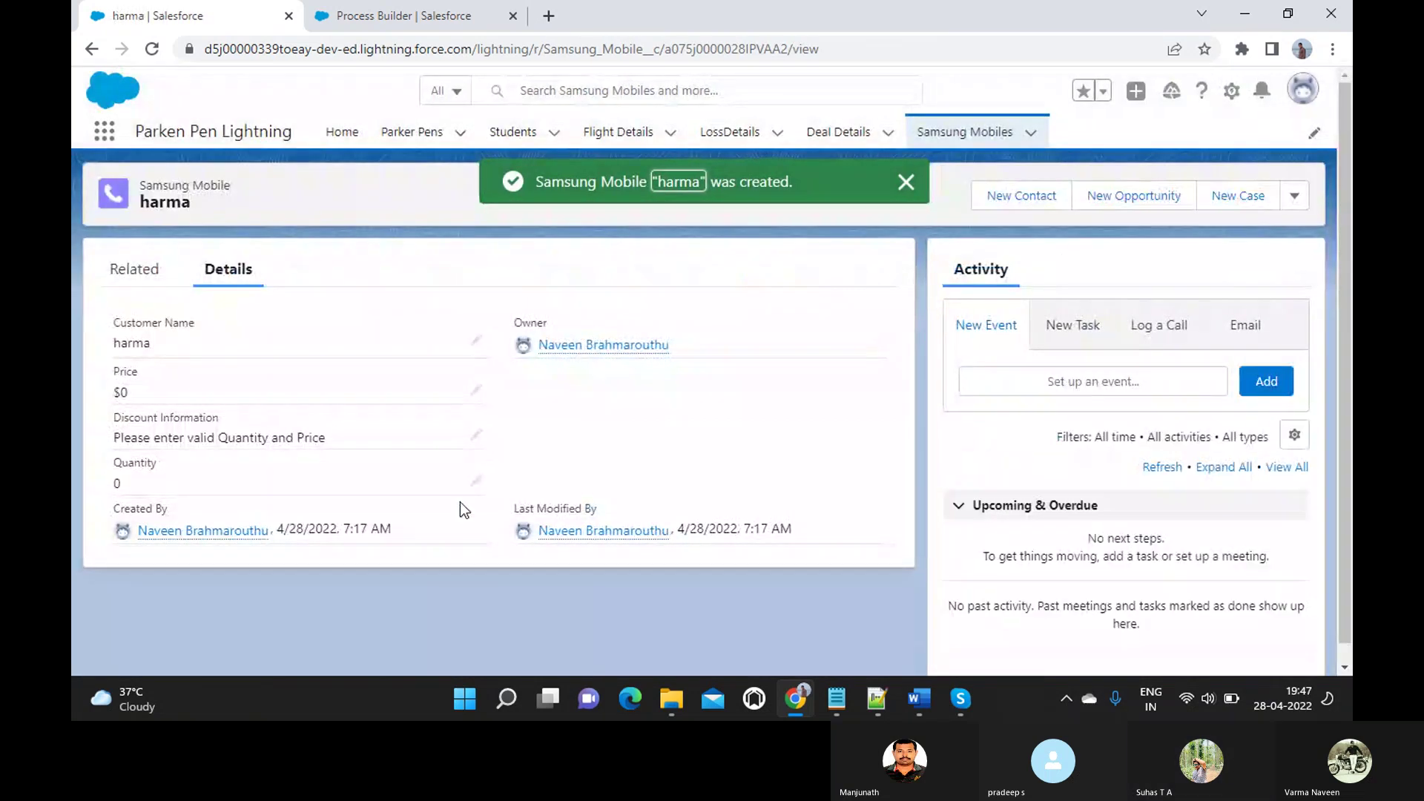
- Check the Discount Information text on the new Samsung Mobile record
left_click_drag(116, 438, 335, 447)
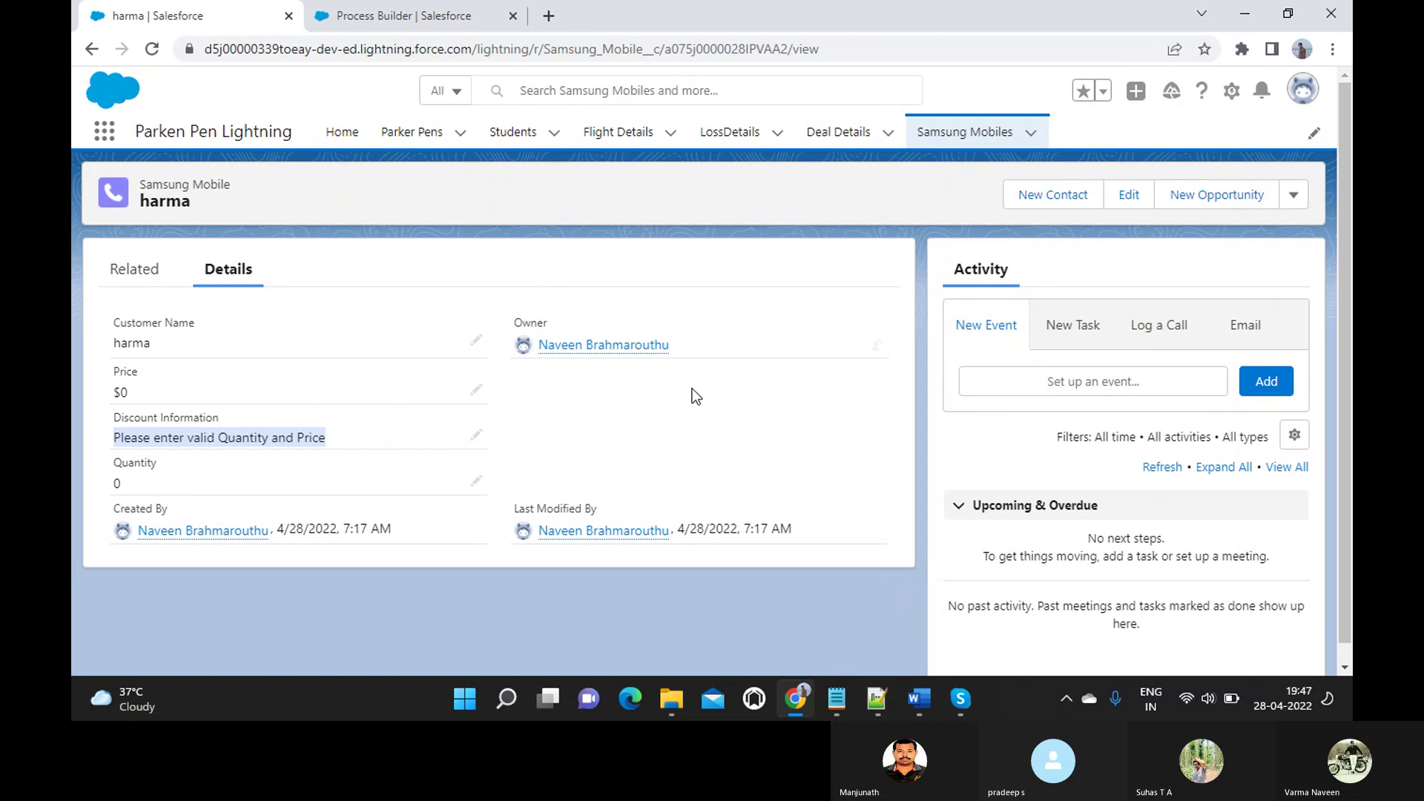
left_click_drag(288, 256, 194, 248)
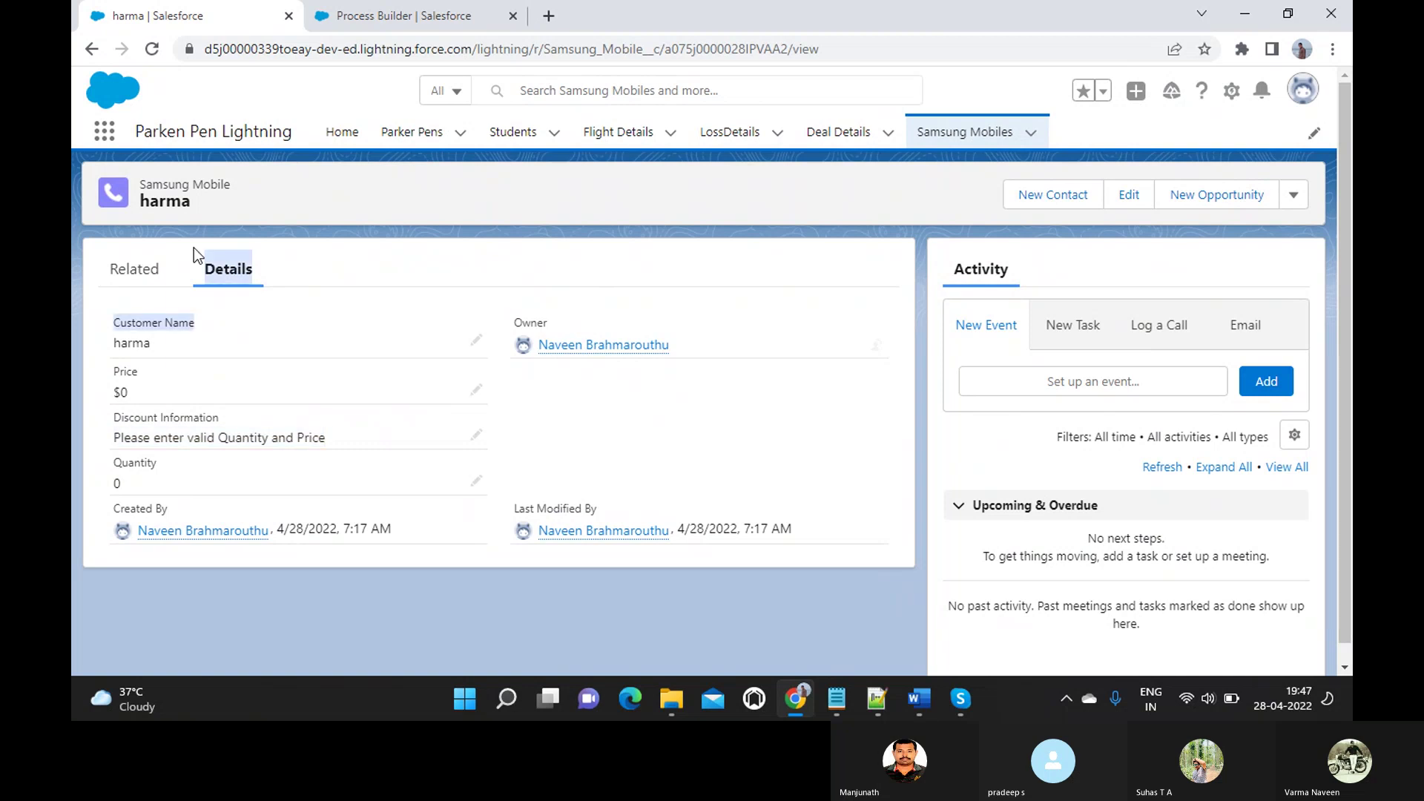
left_click(605, 425)
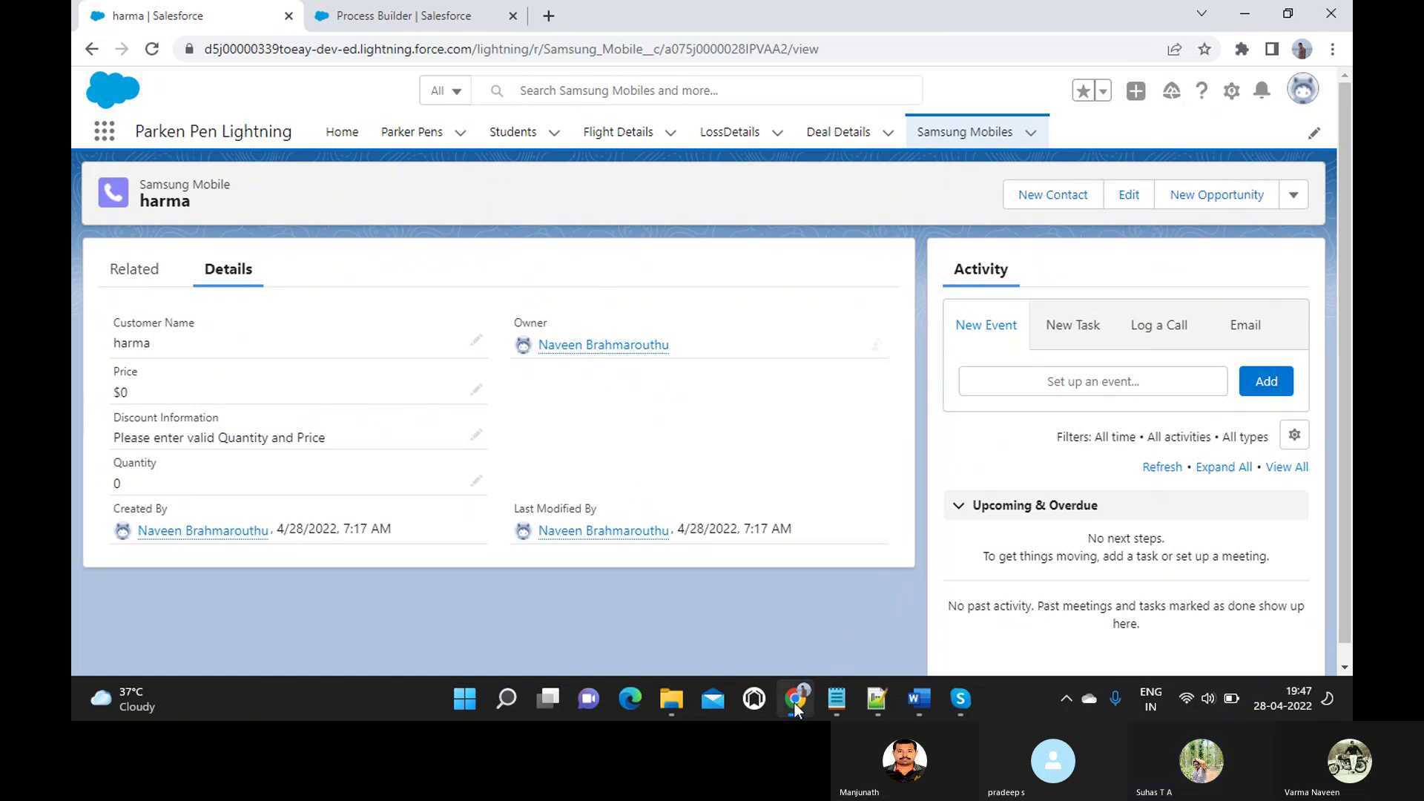
left_click(775, 576)
- Open Version 2 of the Samsung Mobile process and review the advanced options of its first criteria and its start object
left_click(434, 18)
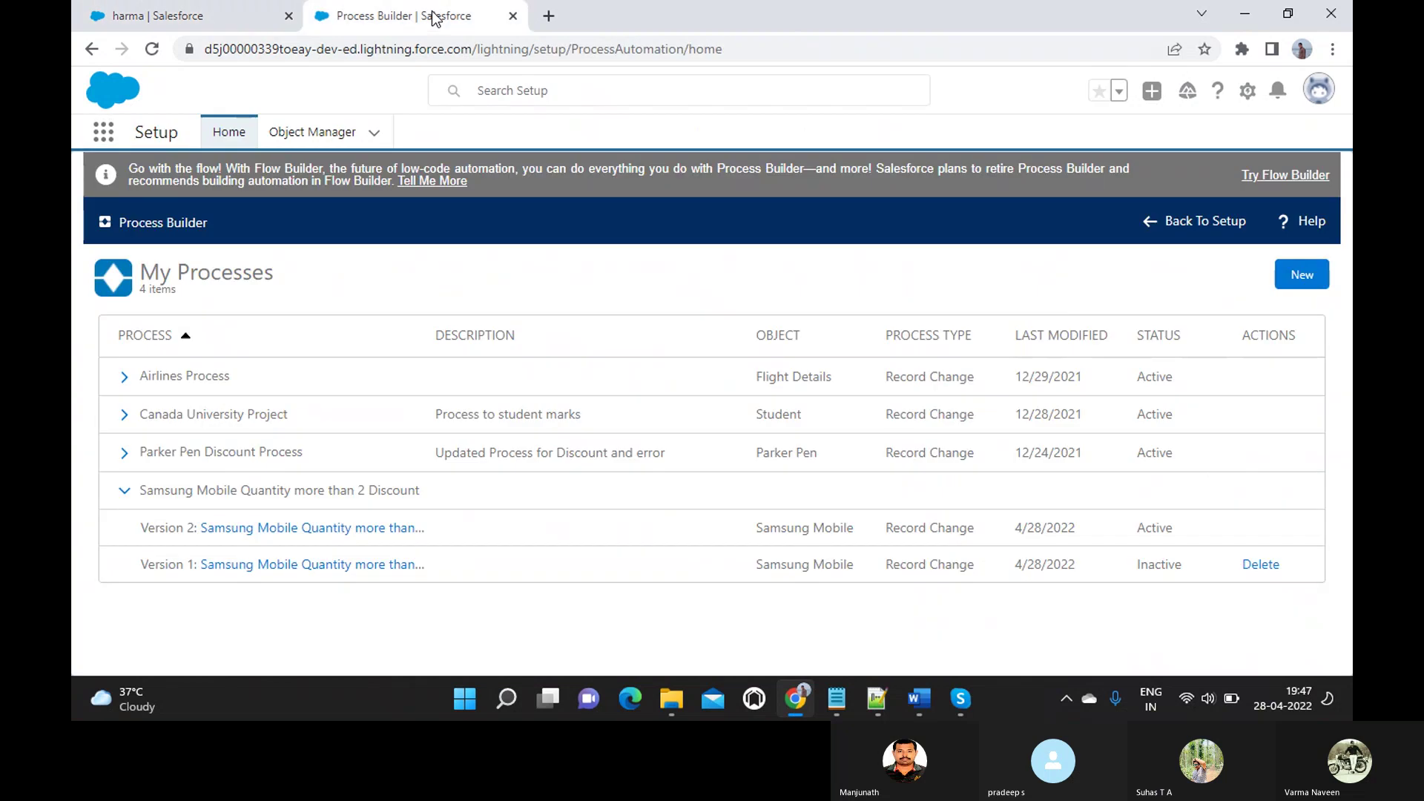
left_click(321, 534)
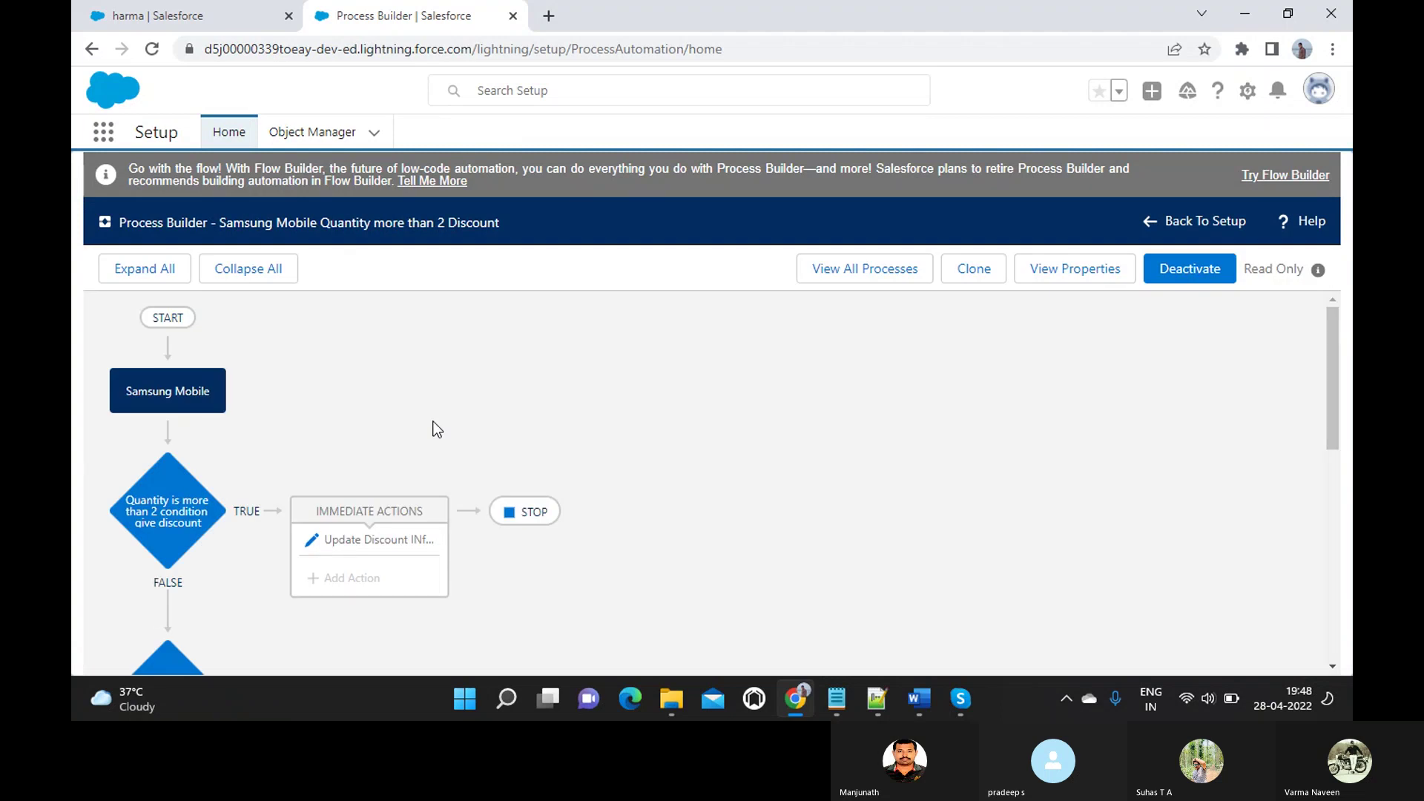
left_click(172, 517)
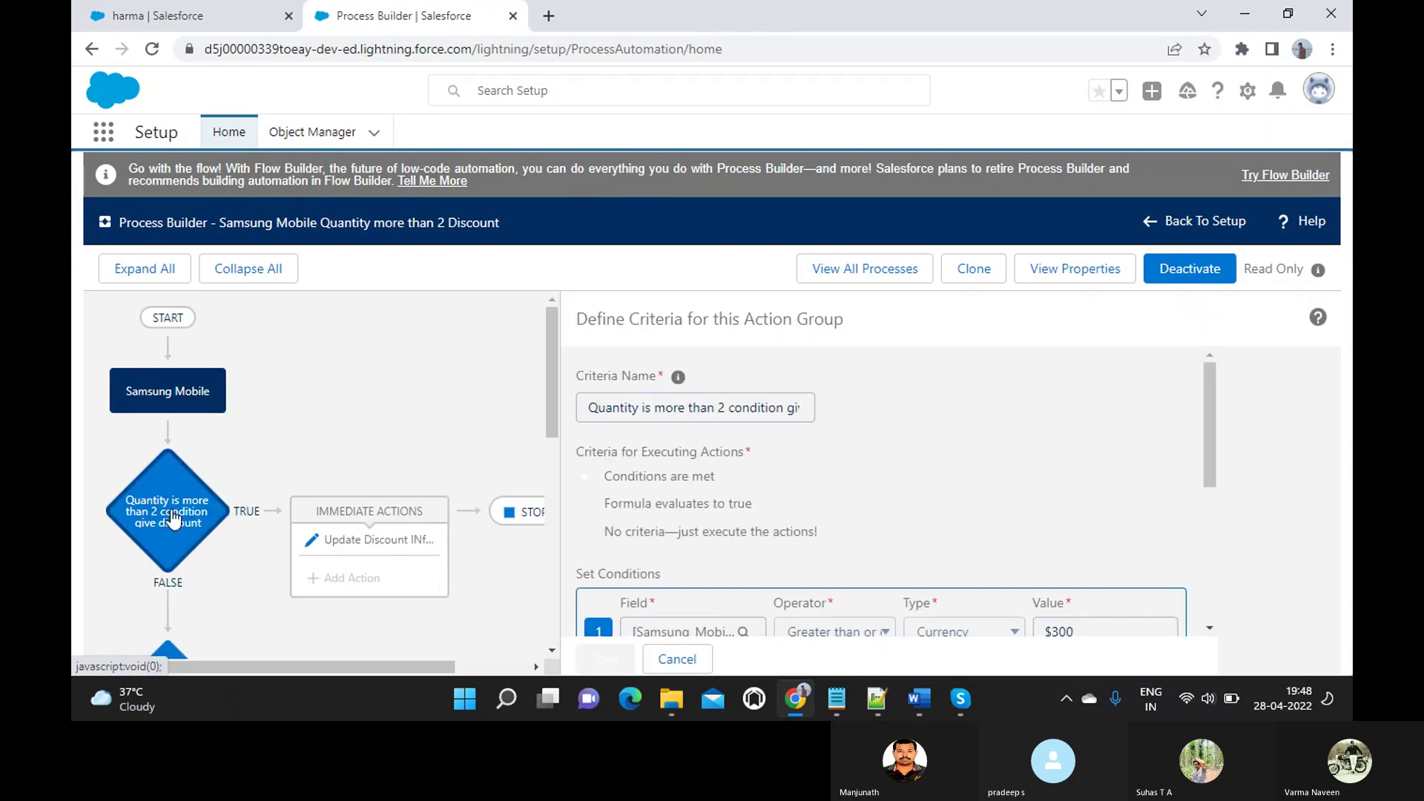
scroll(687, 486, "down", 5)
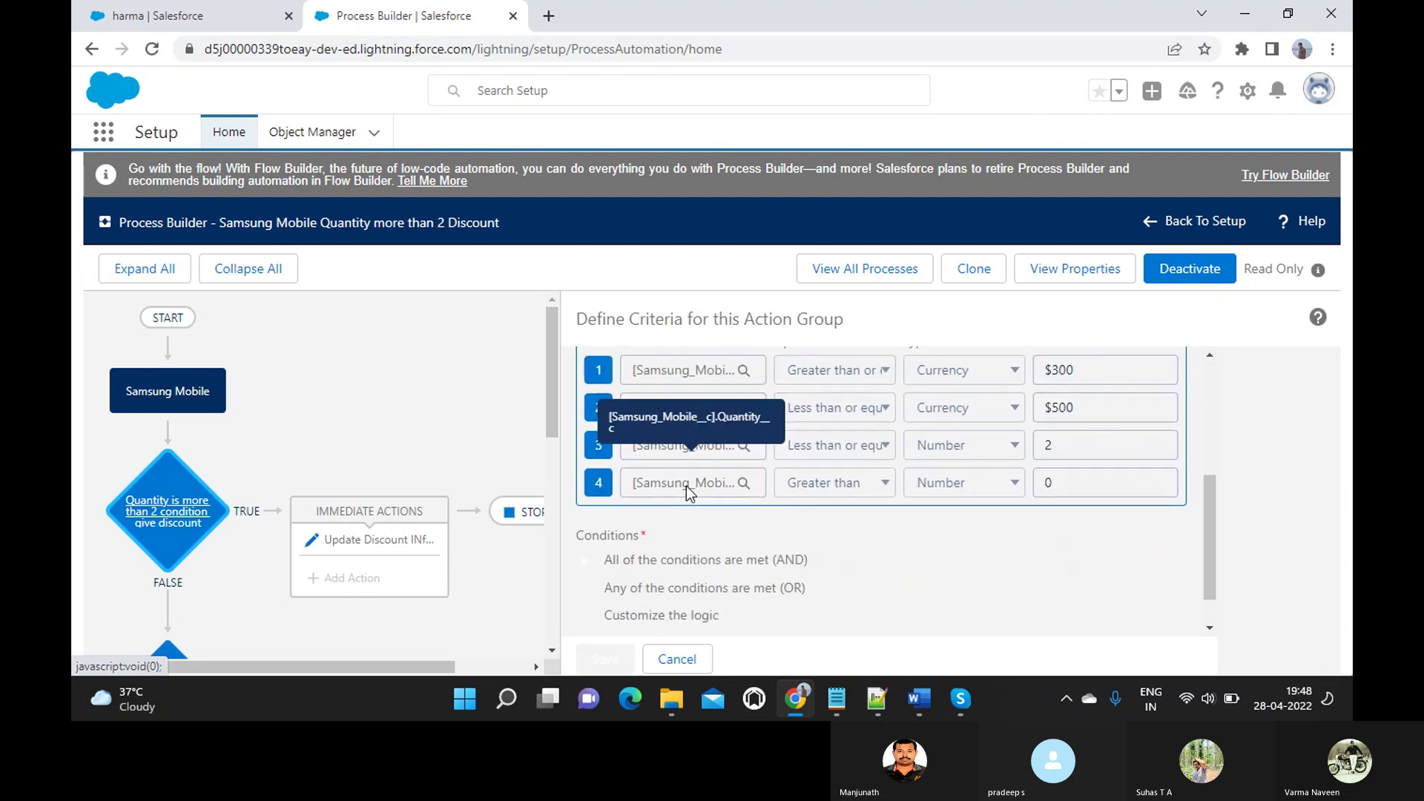
left_click(600, 616)
scroll(731, 572, "down", 1)
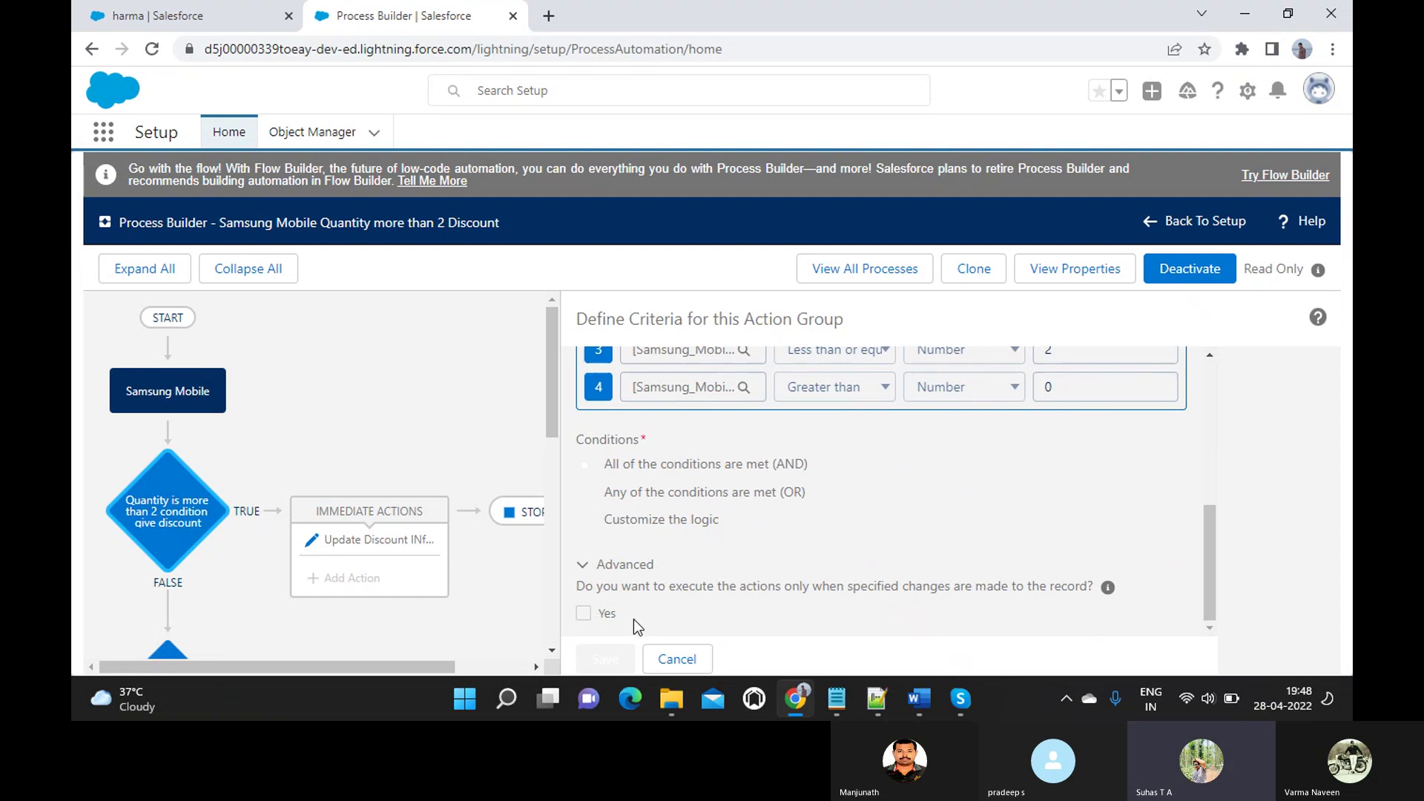
left_click(188, 401)
left_click(718, 549)
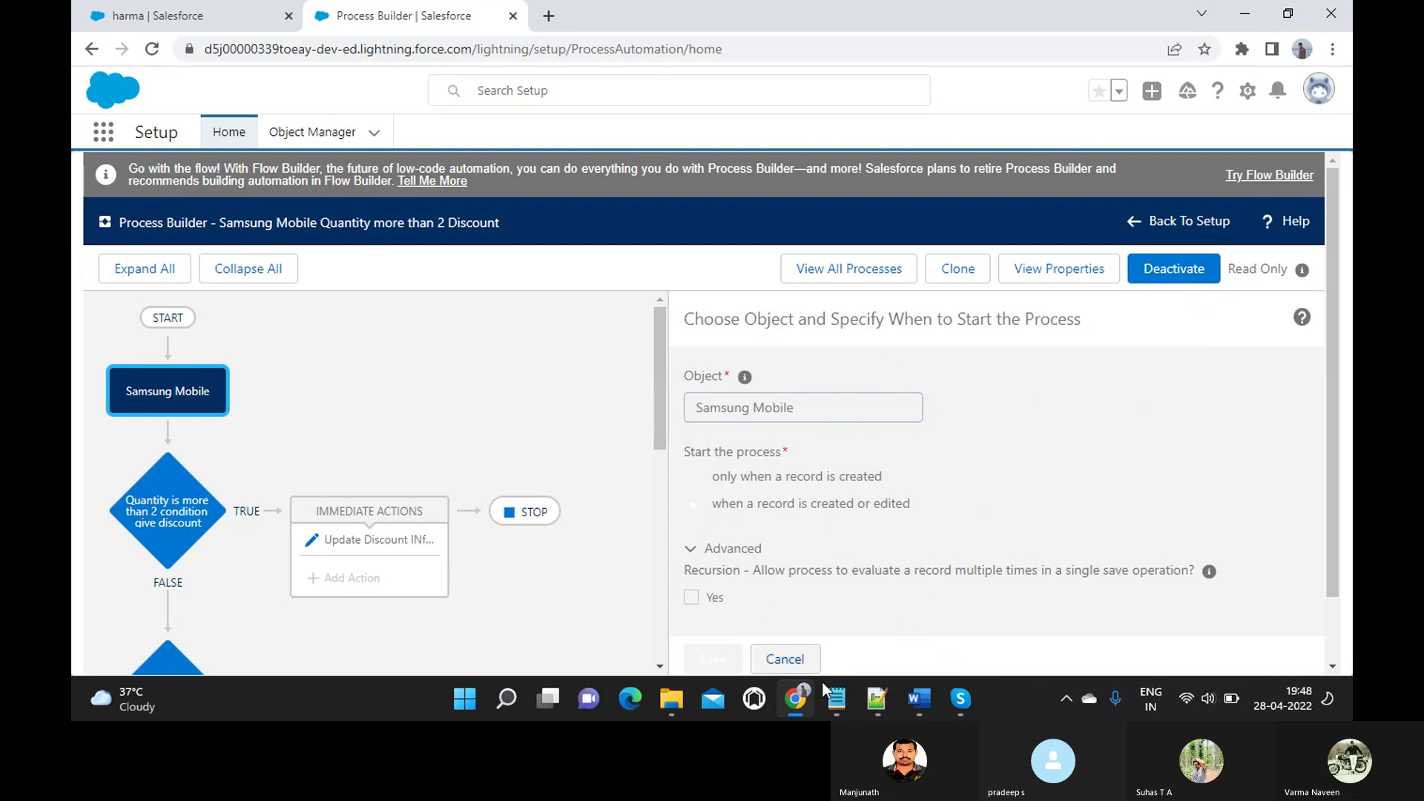
- Switch to the Word document and delete the entire car showroom flowchart
mouse_move(914, 709)
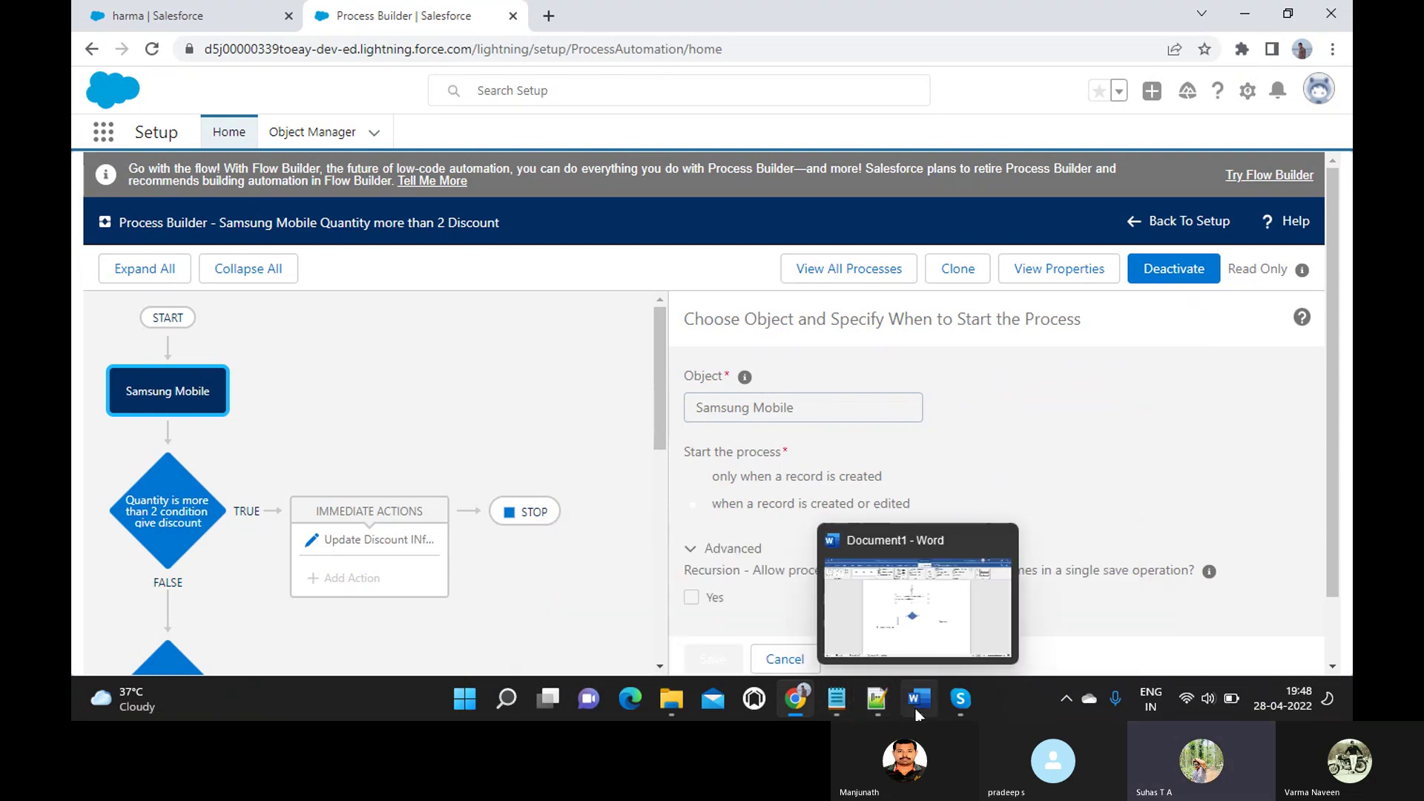
left_click(912, 608)
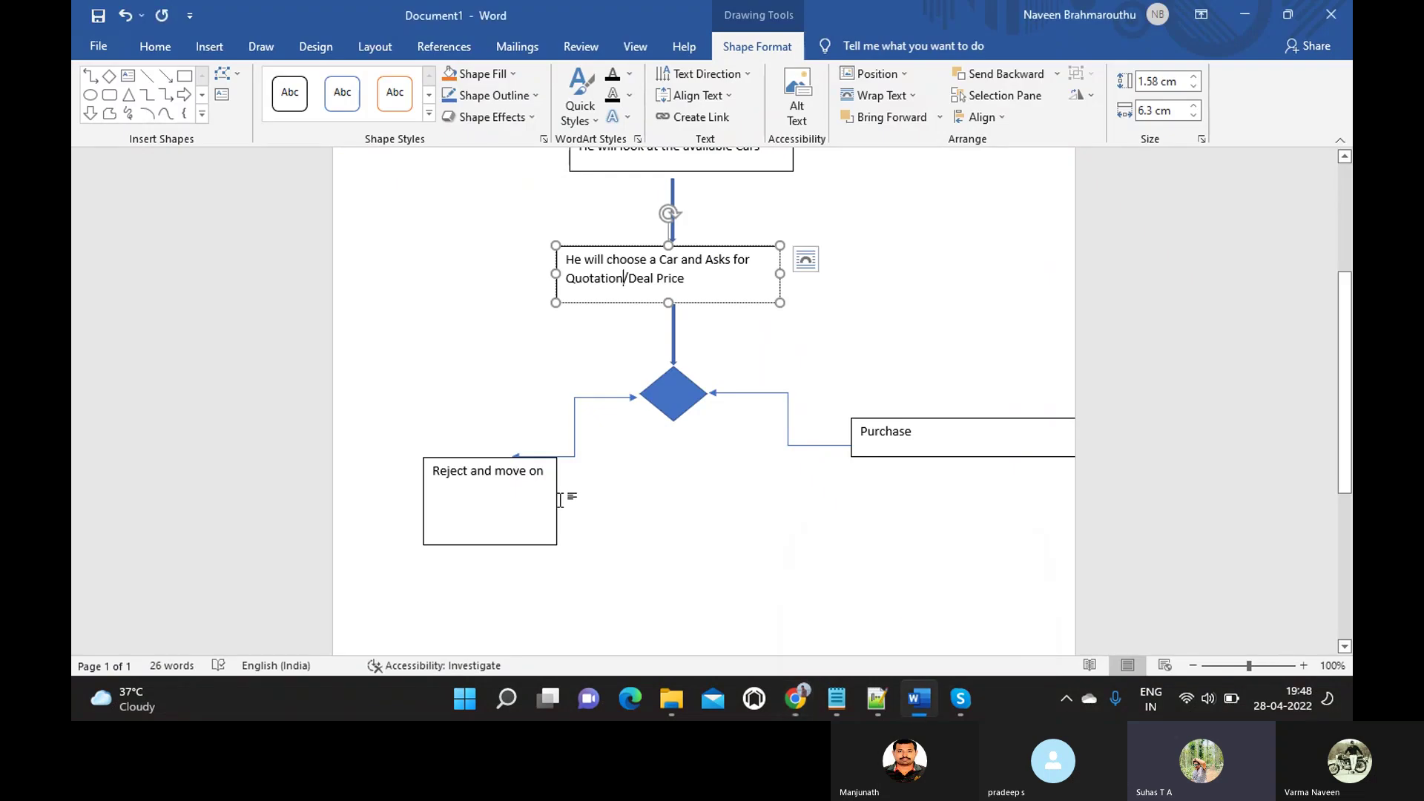
scroll(564, 493, "down", 4)
left_click(564, 416)
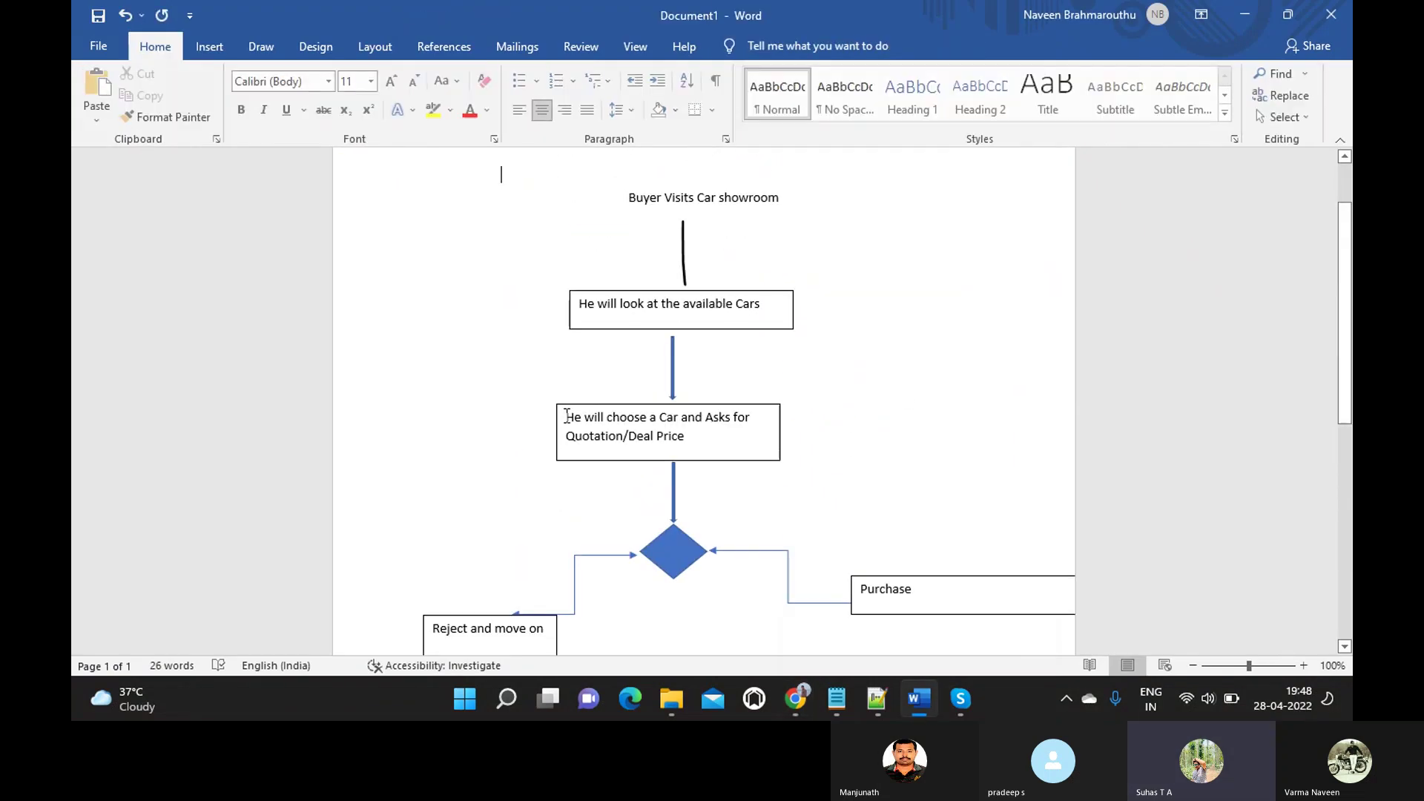
scroll(566, 414, "down", 10)
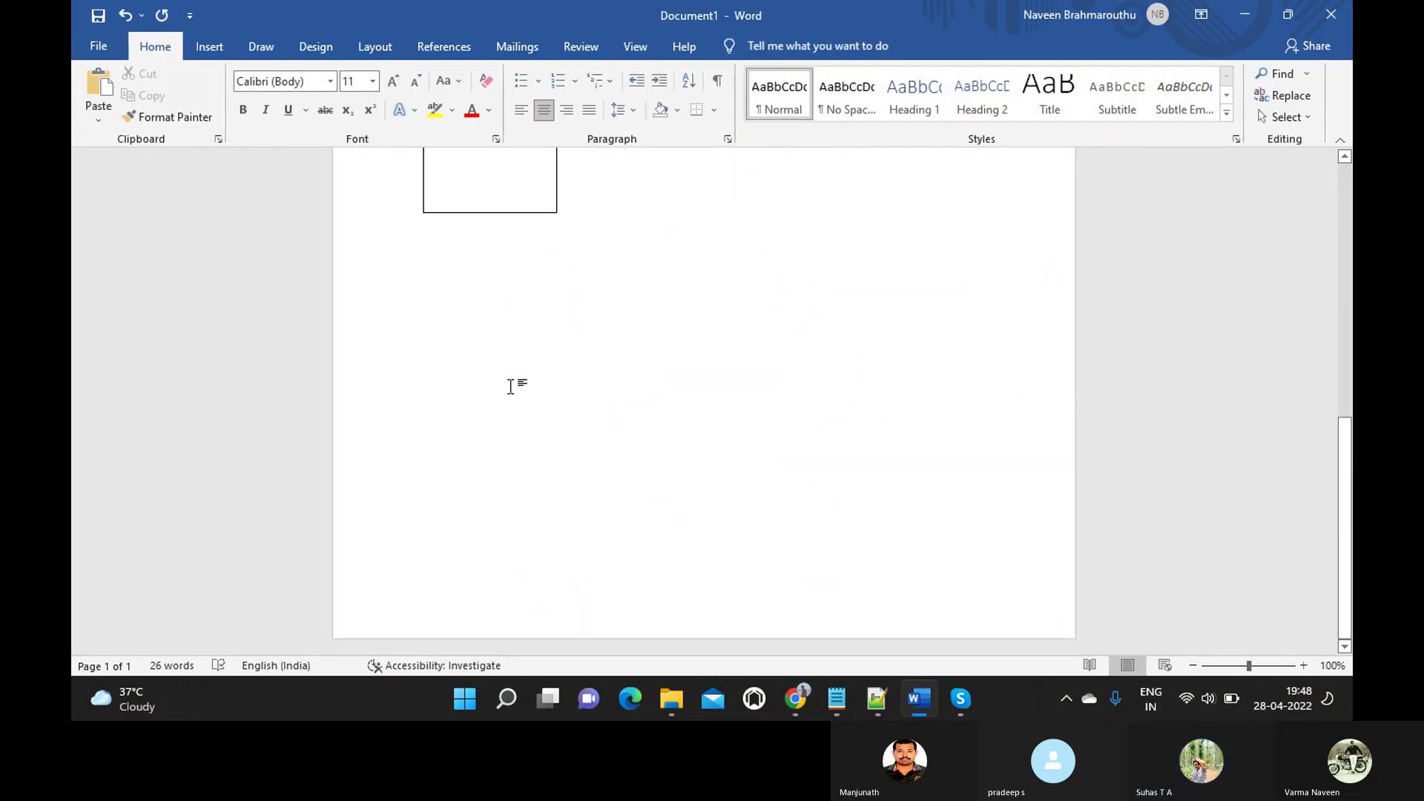
scroll(511, 386, "up", 10)
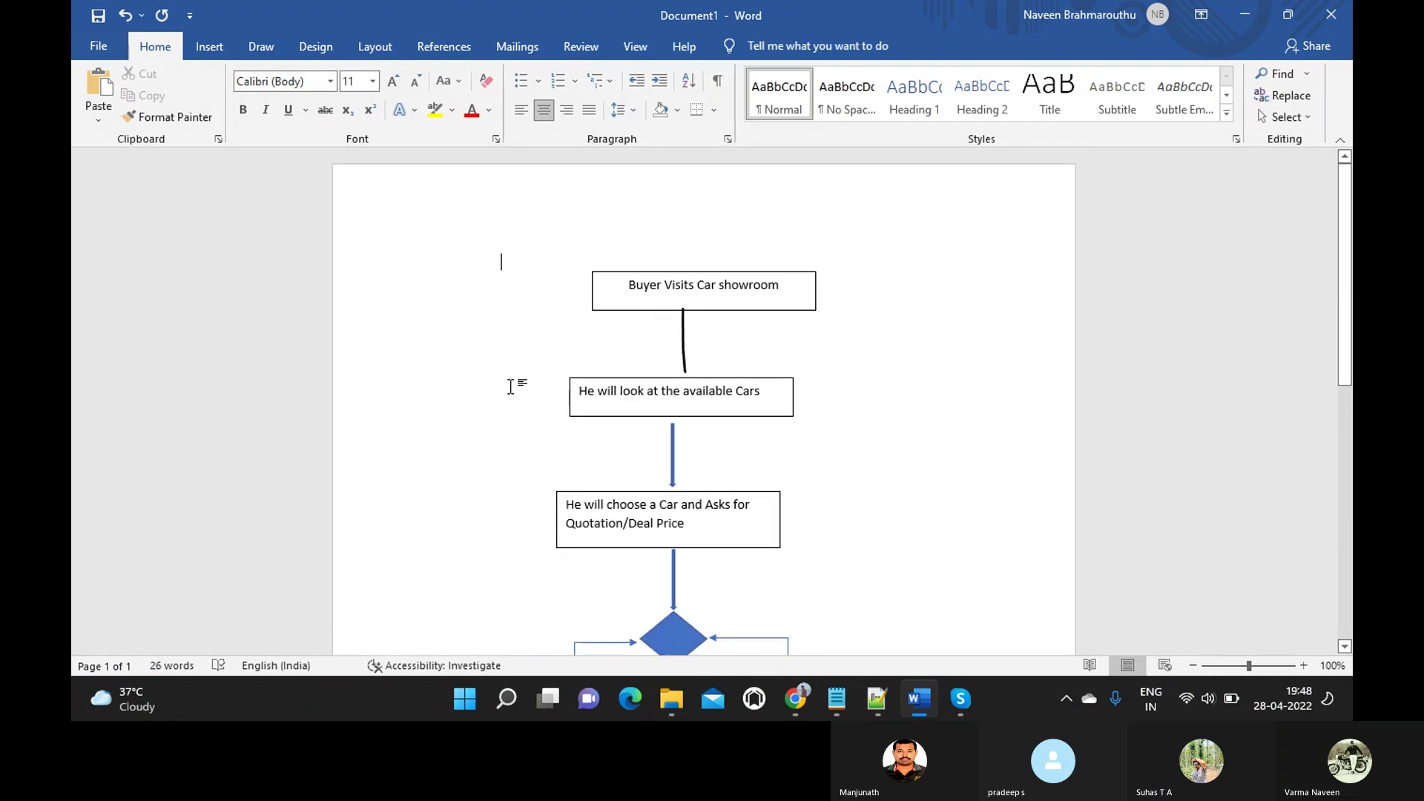
key("ctrl+a")
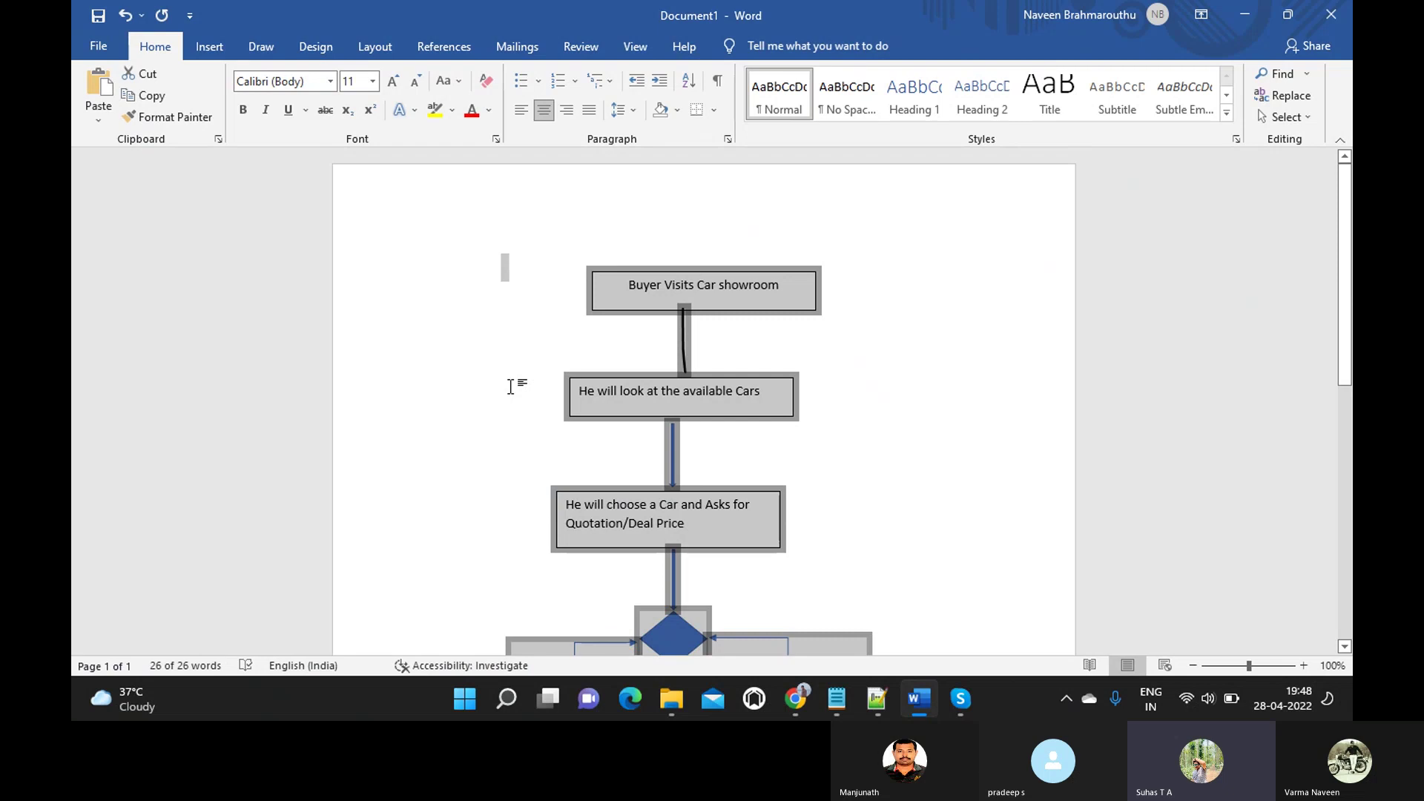
key("Delete")
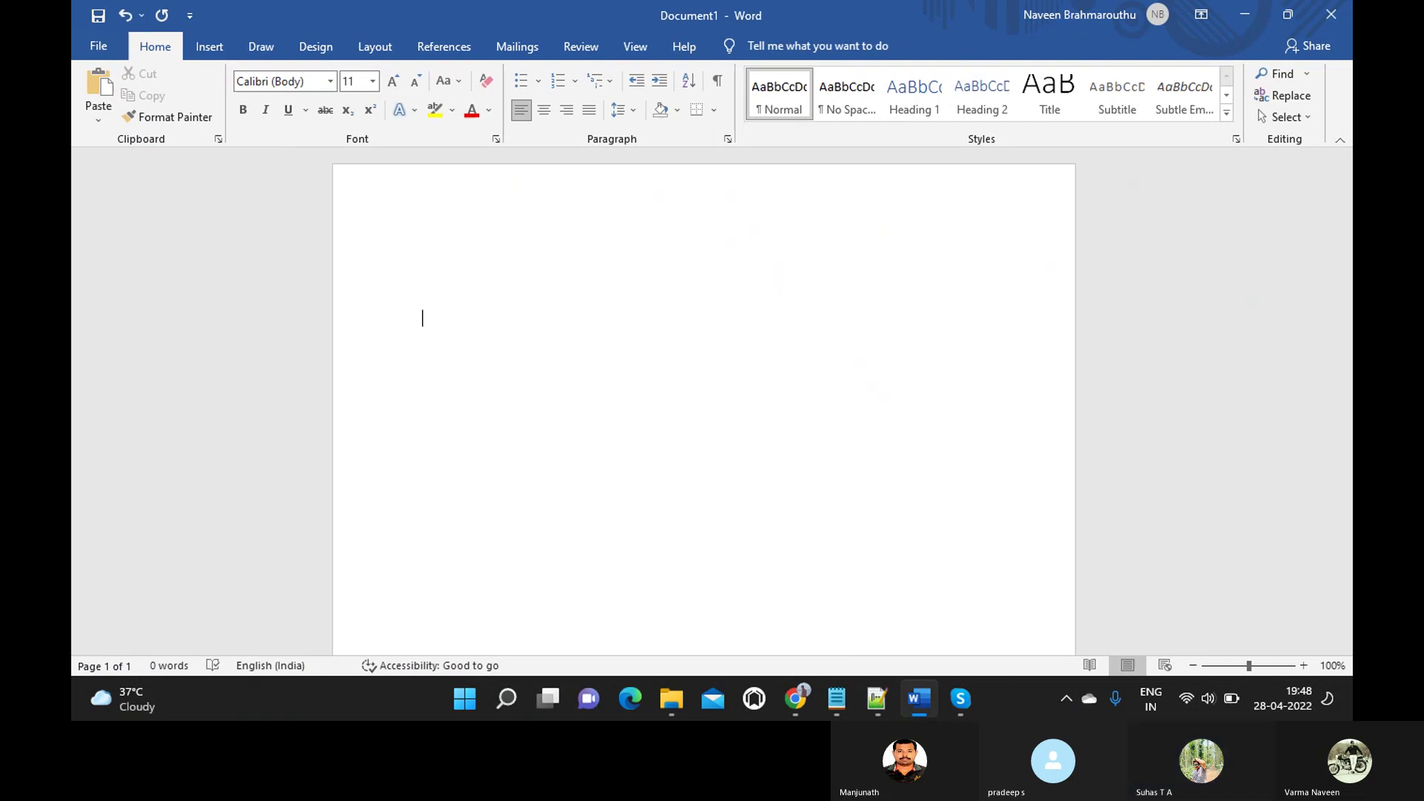
- Write "Started Some Process" and "Started Some Action" as two separate lines in the empty document
type("Started Some ActionStarted ")
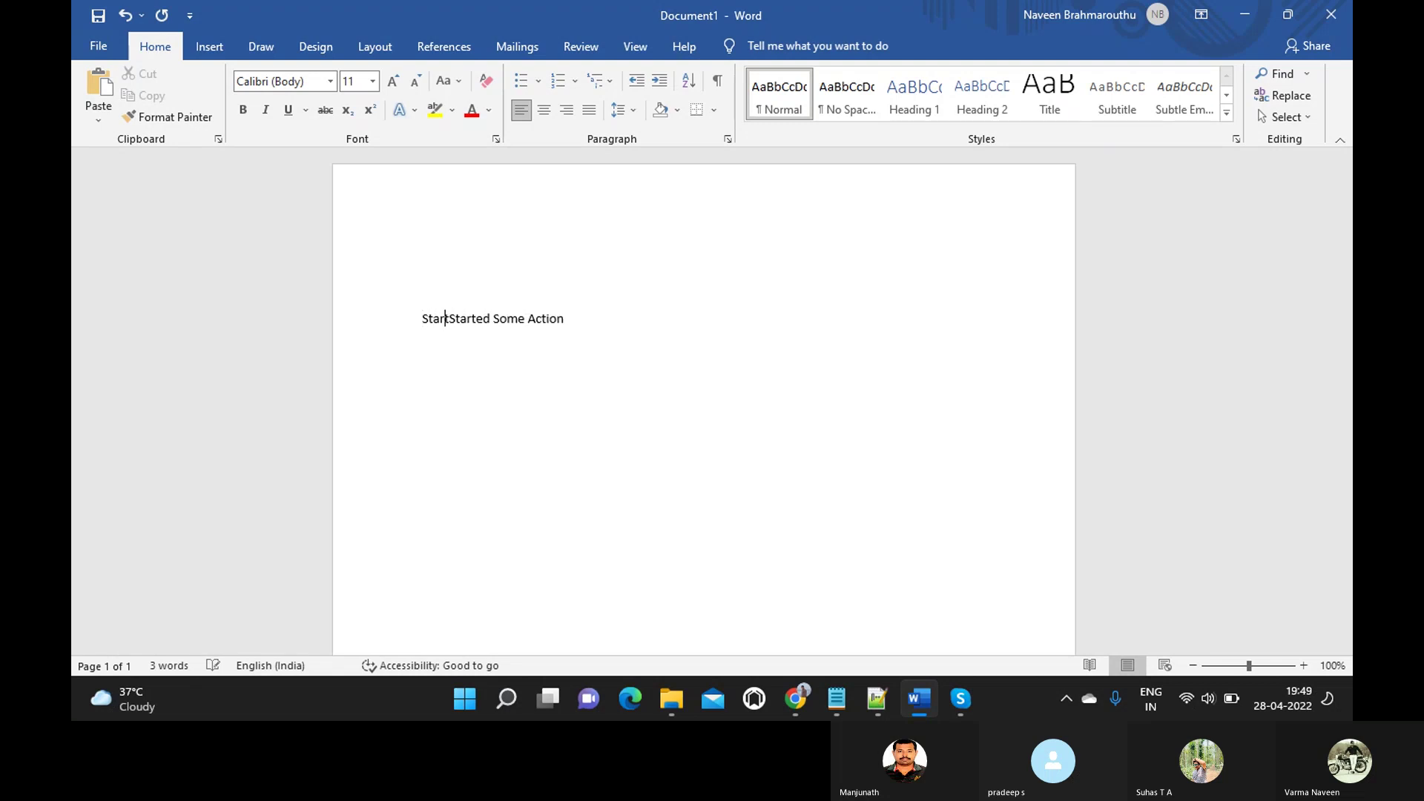
type("Some Process")
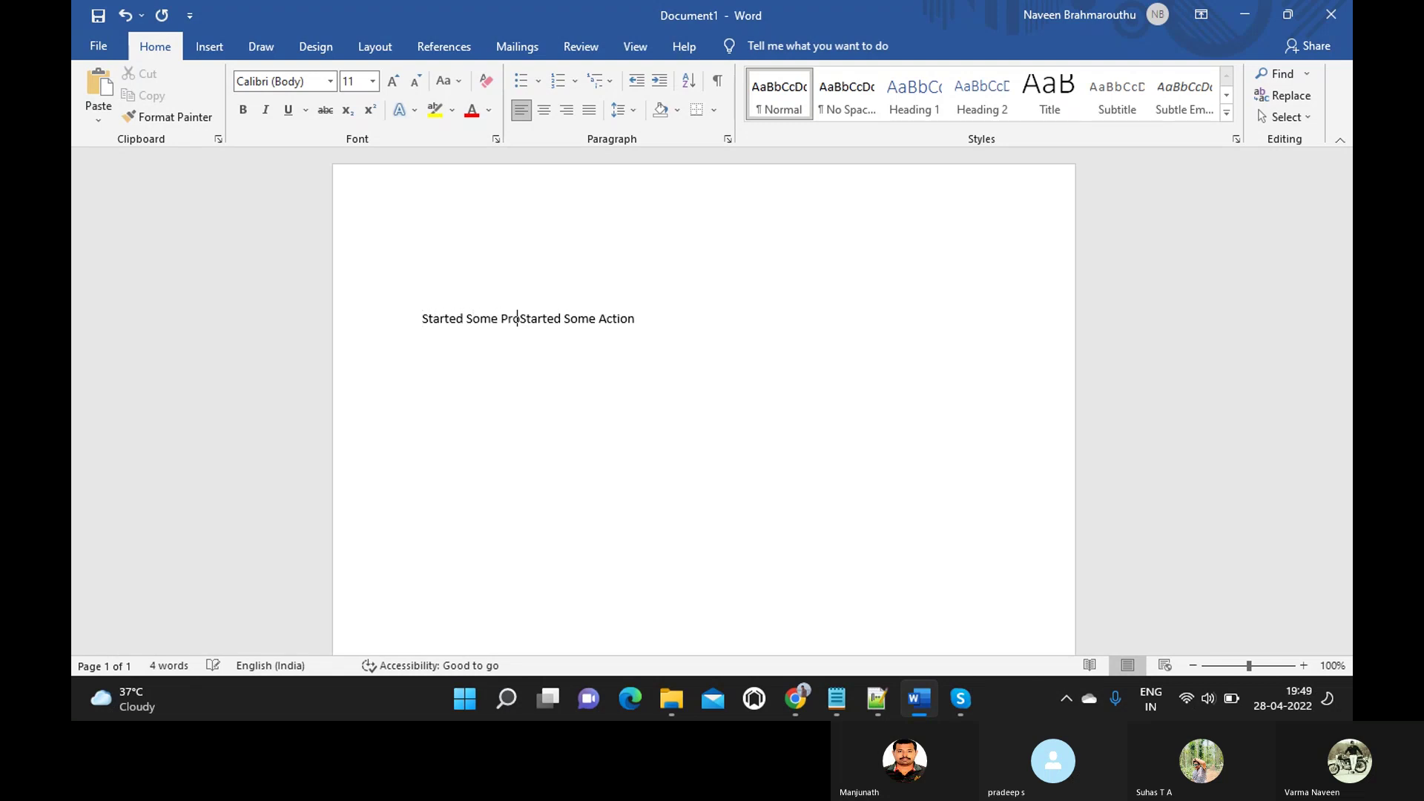
key("Return")
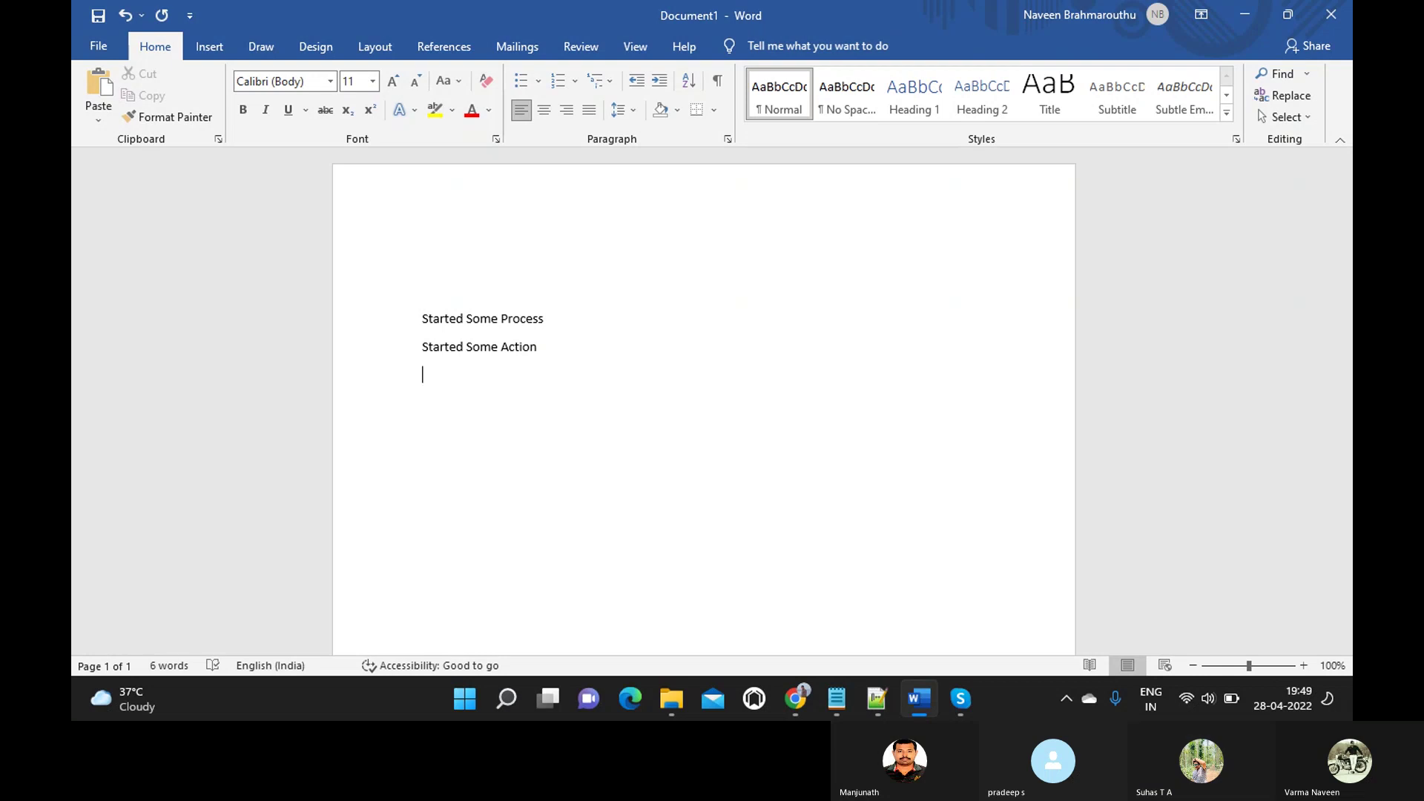
- Add the lines "Started another time" and "Some action will call another process" below the existing text
type("Started")
type(" ap")
key("BackSpace")
type("mp")
key("BackSpace")
key("BackSpace")
type("nother time")
key("Return")
type("Some action")
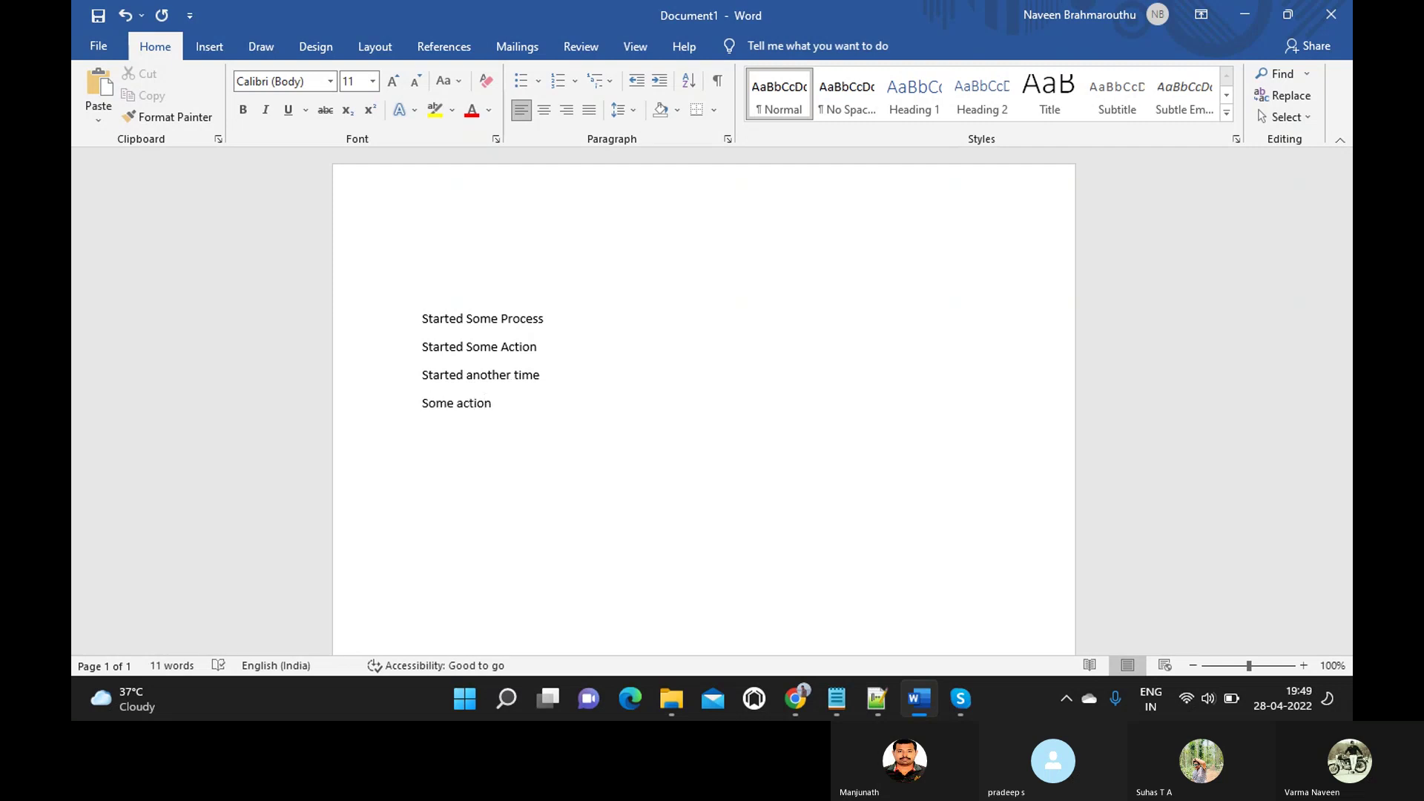
type(" will call another process")
key("Return")
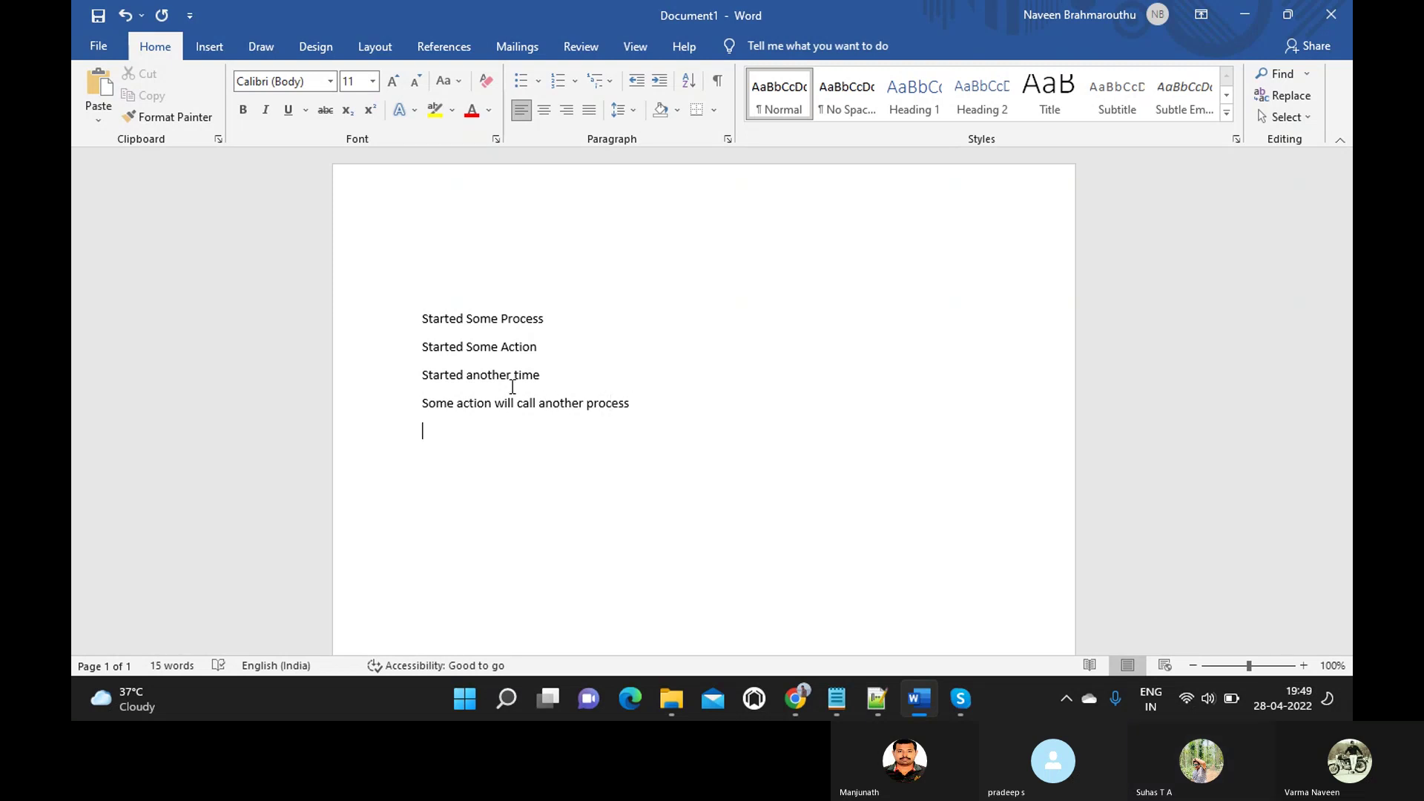
- Add the line "Another actions- flow.workflow....." and leave blank space below it
type("Another actions- flow")
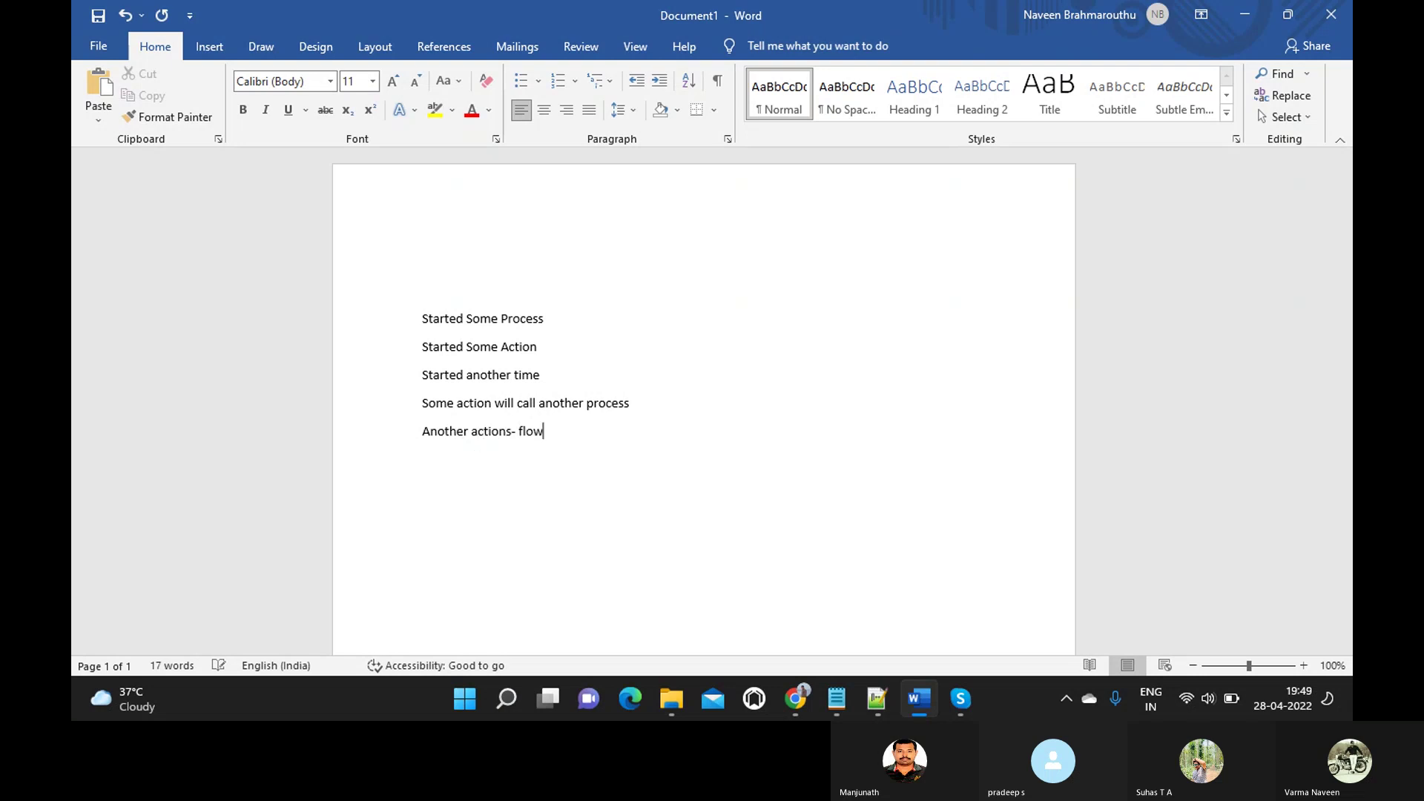
type(".workflow.....")
key("Return")
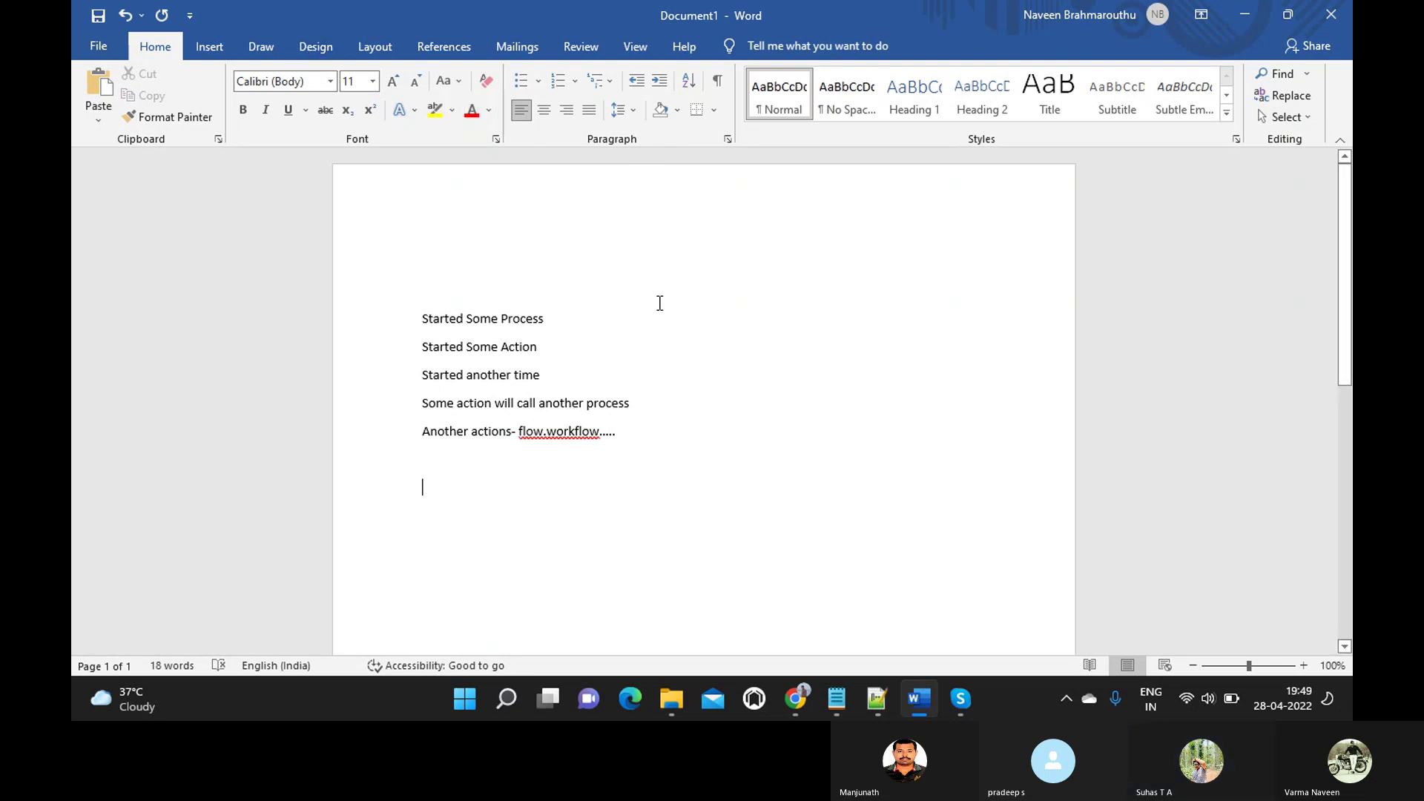
- Open Paint with a blank canvas and maximize its window
key("super+s")
type("paint")
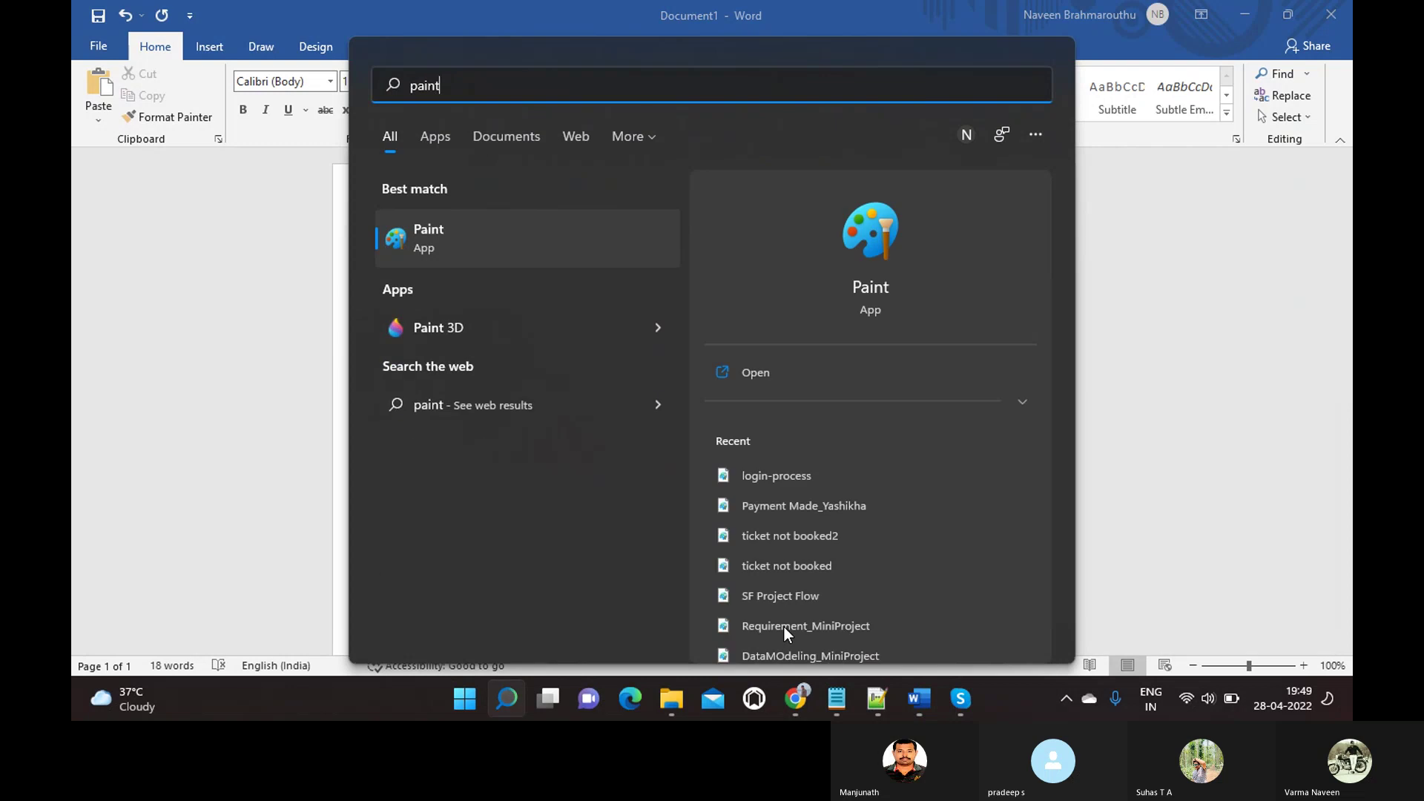
left_click(581, 243)
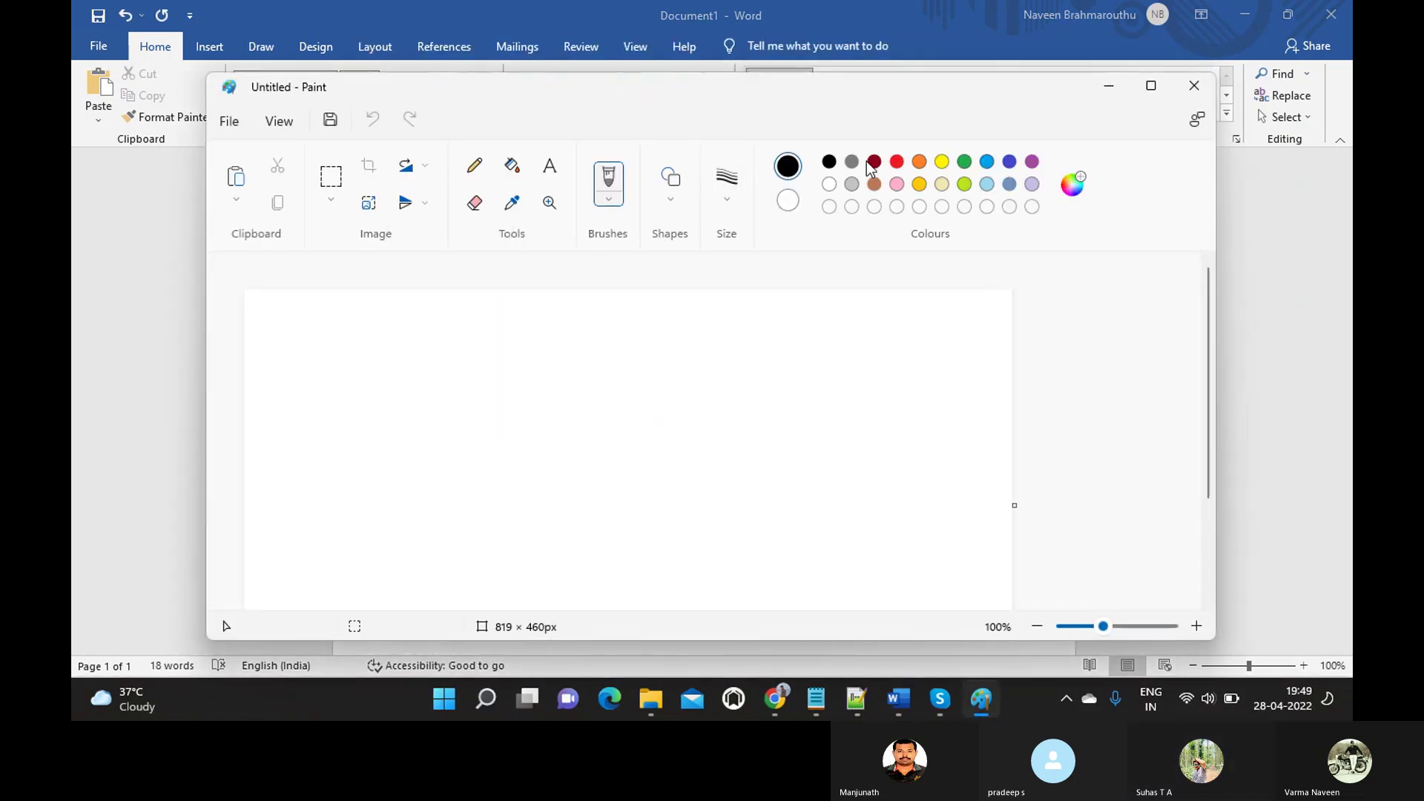
left_click(1149, 89)
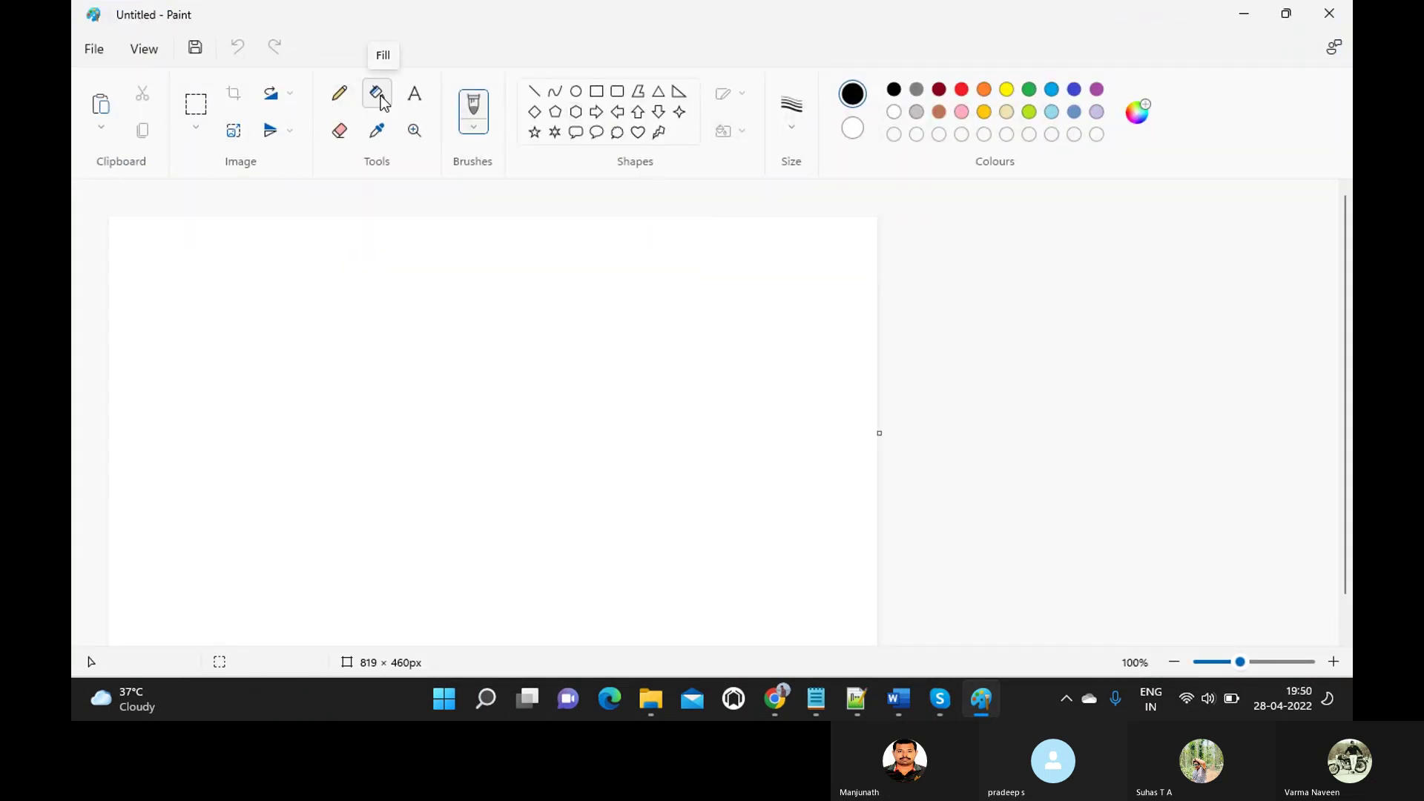
left_click(376, 130)
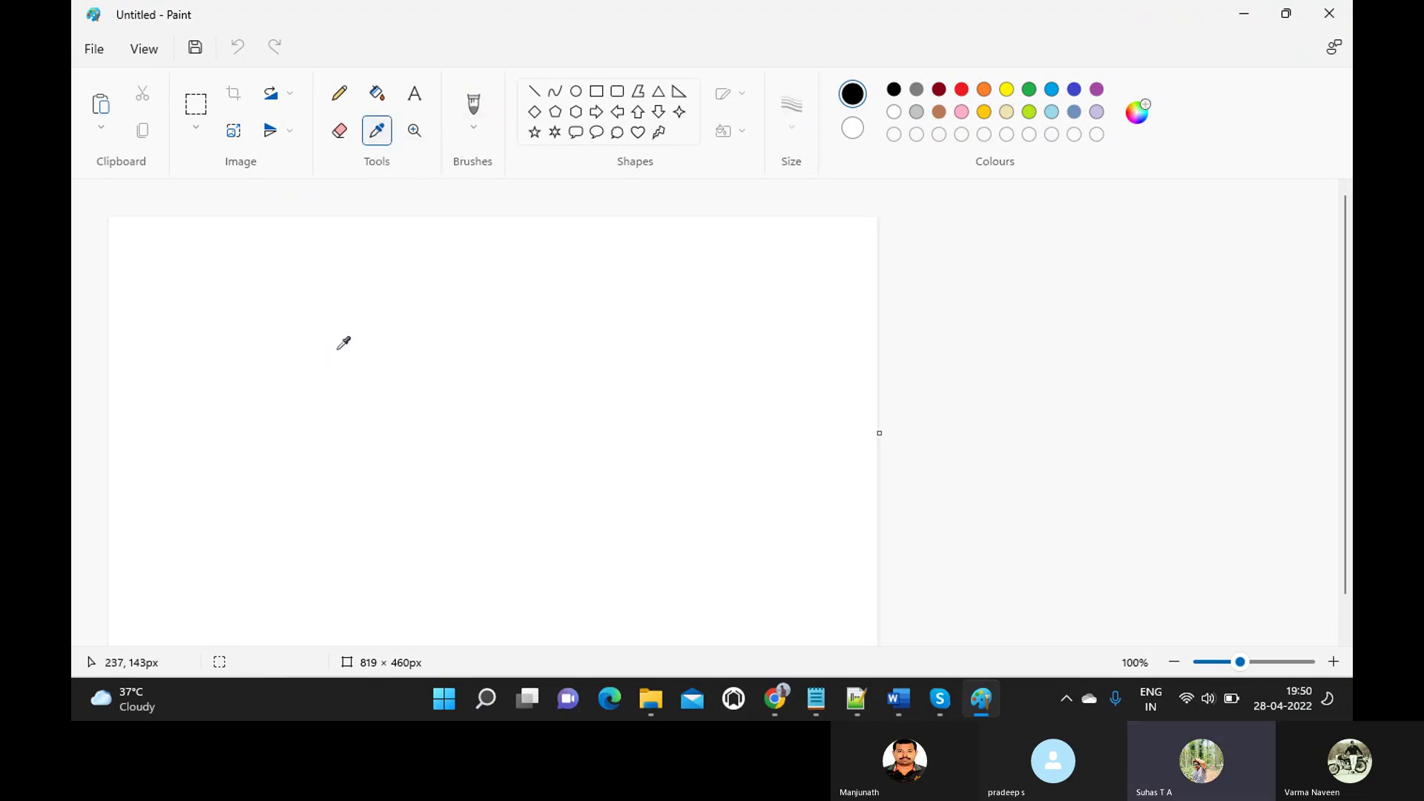
left_click(510, 446)
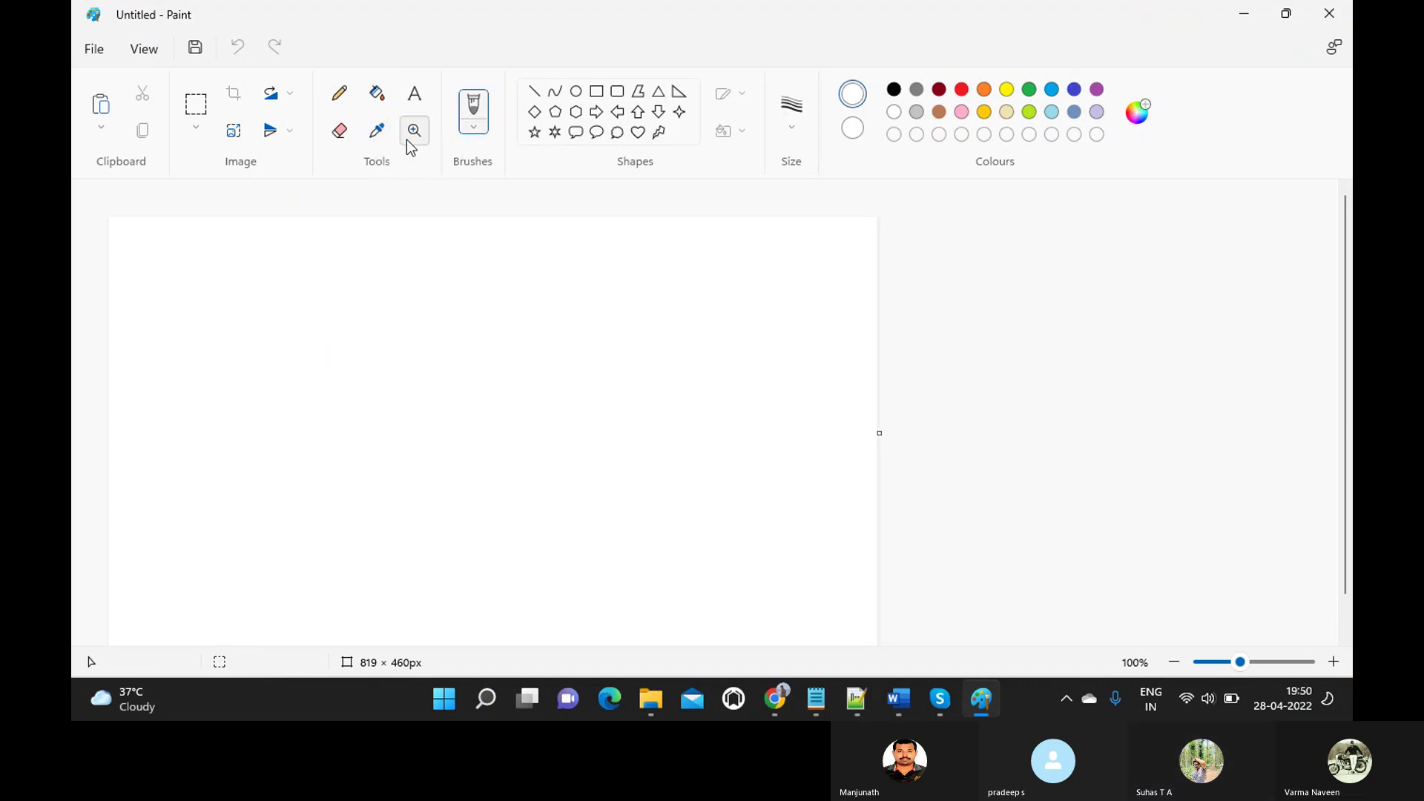
left_click(347, 99)
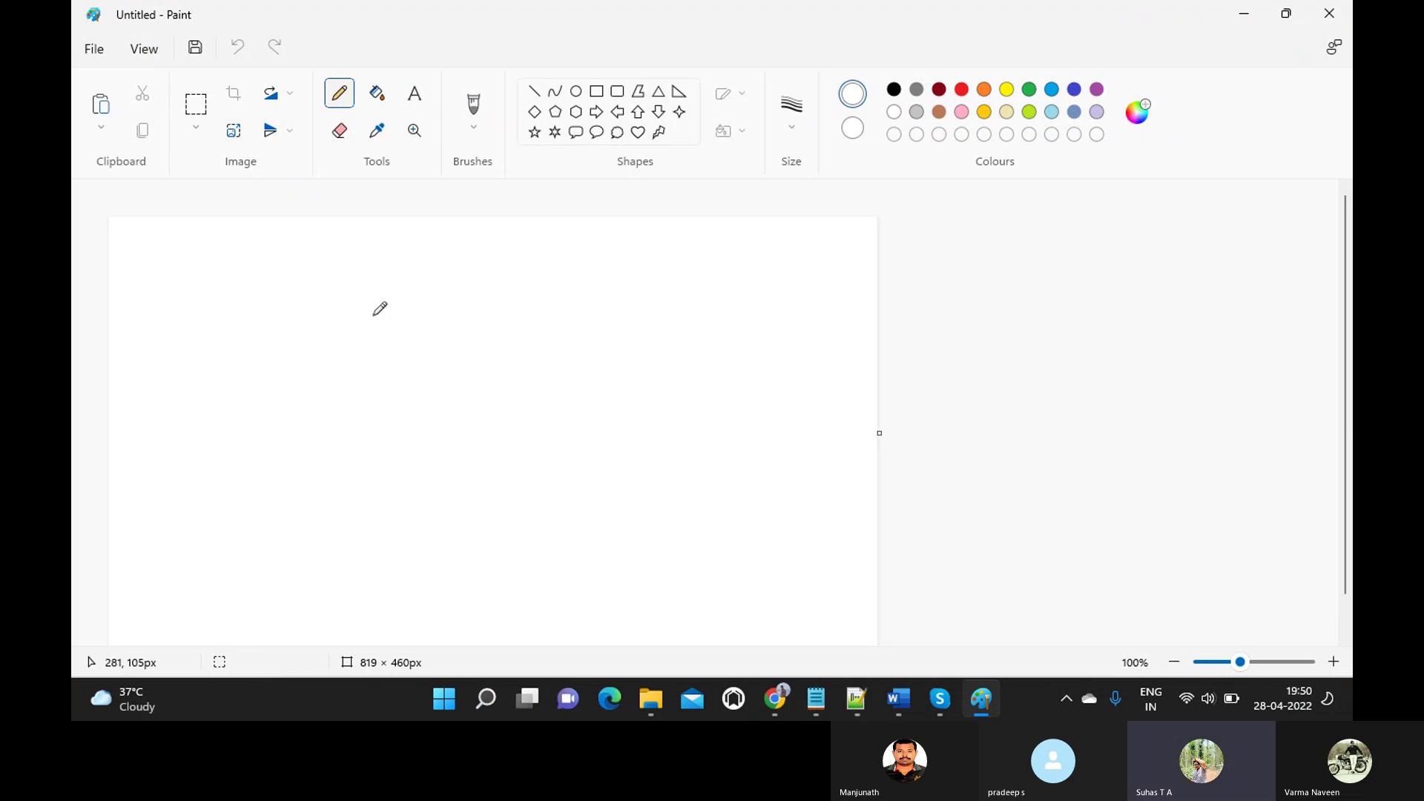
left_click(505, 381)
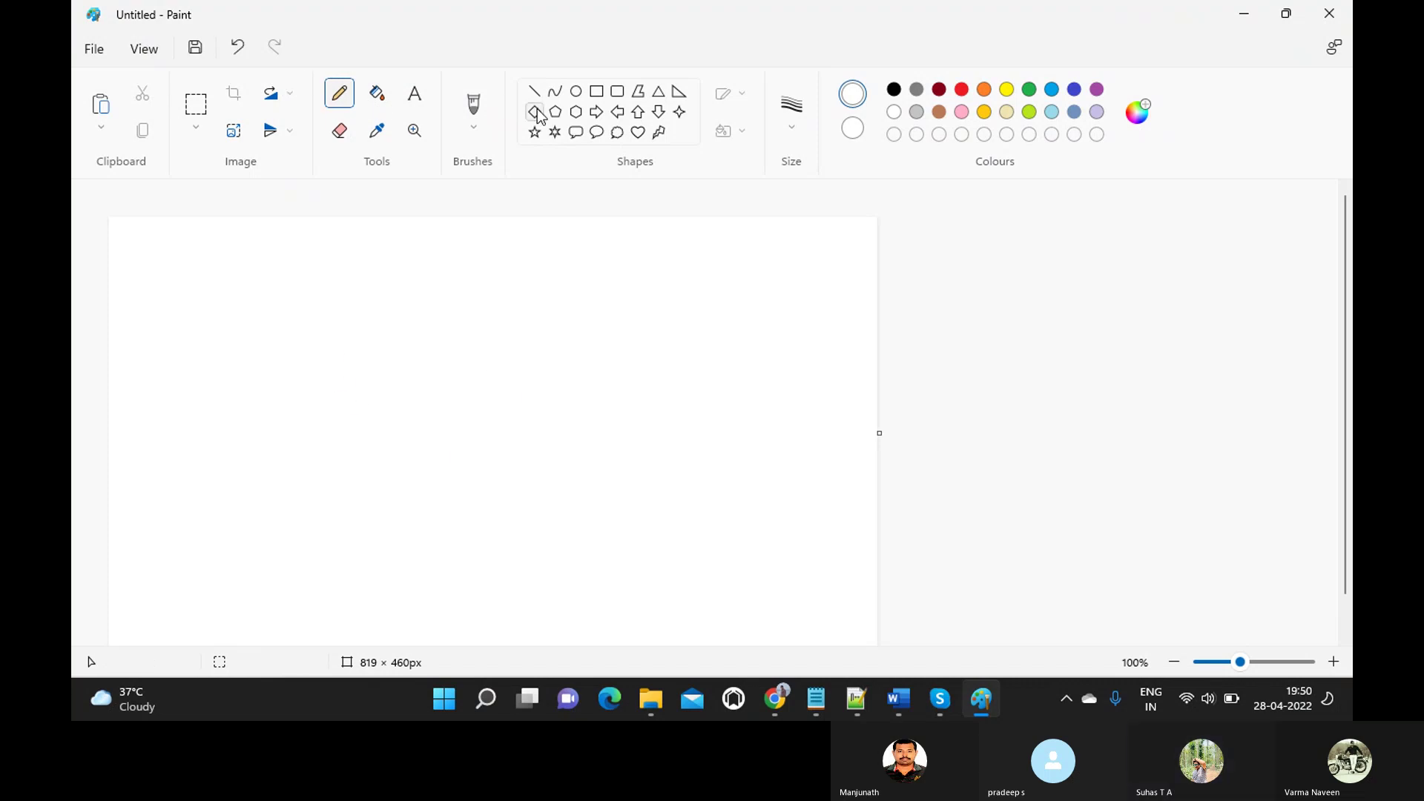
left_click(893, 91)
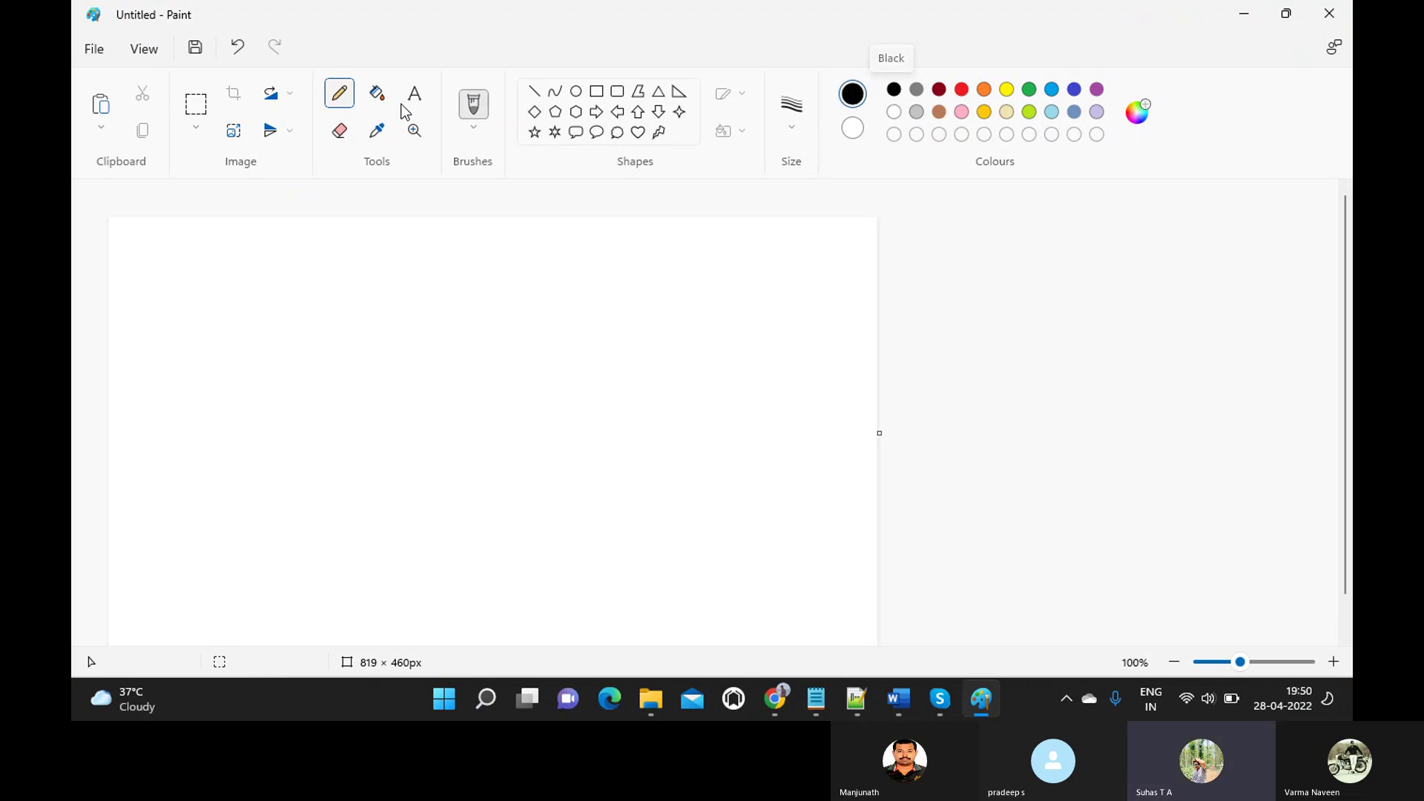
left_click(376, 131)
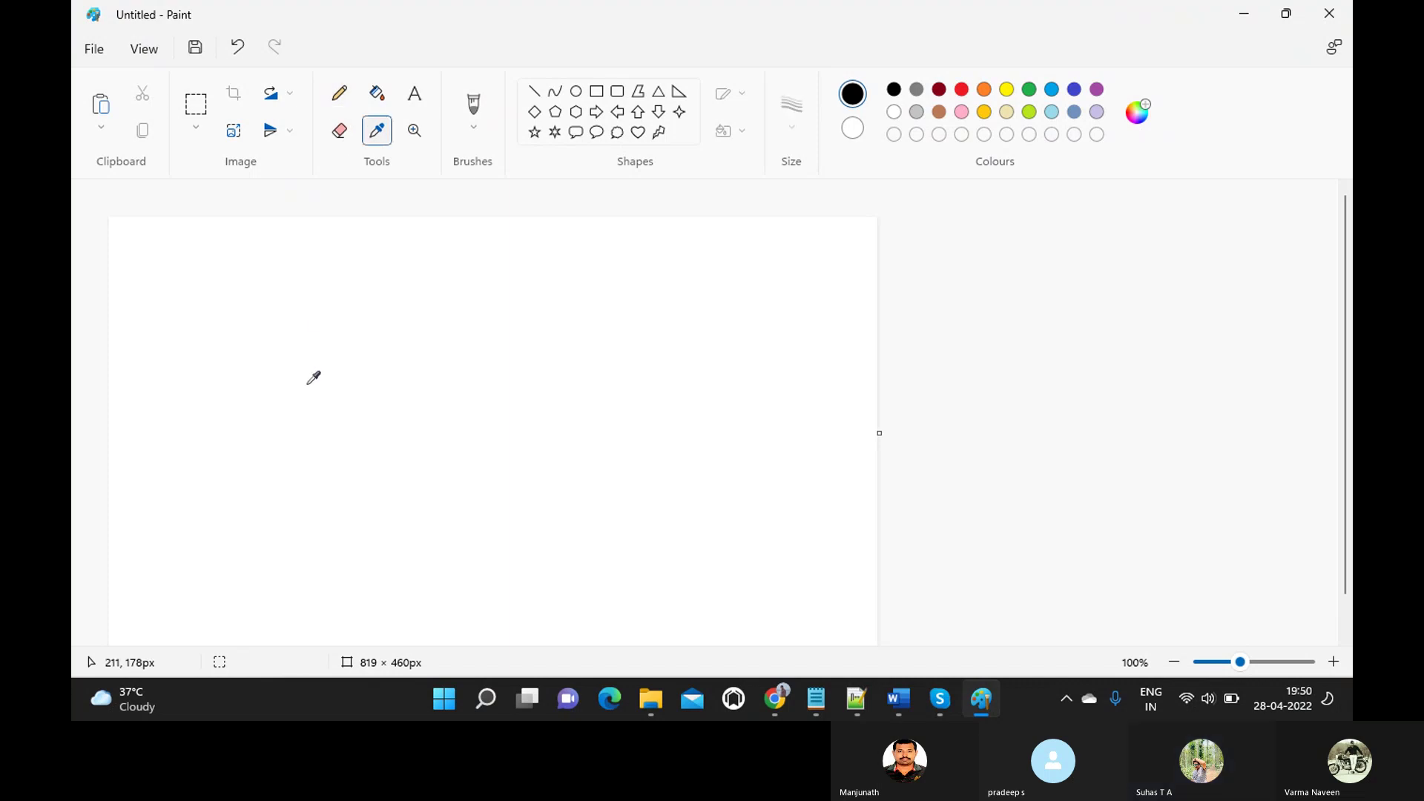
left_click(455, 353)
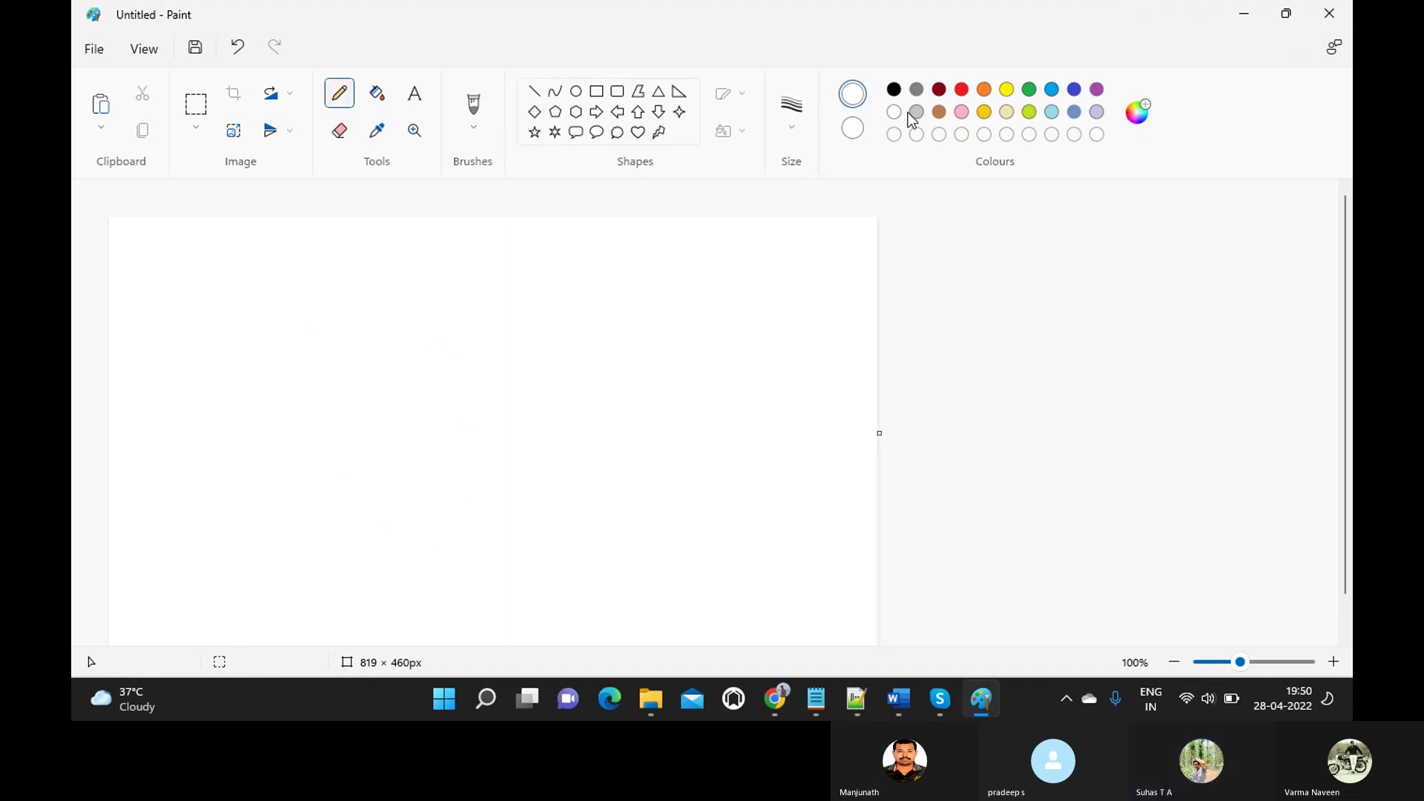
- Sketch overlapping loops in black with the Pencil tool and undo the scribble
left_click(893, 91)
mouse_move(376, 293)
left_mouse_down()
mouse_move(350, 345)
mouse_move(571, 416)
mouse_move(424, 345)
mouse_move(420, 314)
mouse_move(564, 355)
mouse_move(480, 212)
mouse_move(566, 199)
mouse_move(468, 204)
mouse_move(461, 310)
mouse_move(531, 309)
left_mouse_up()
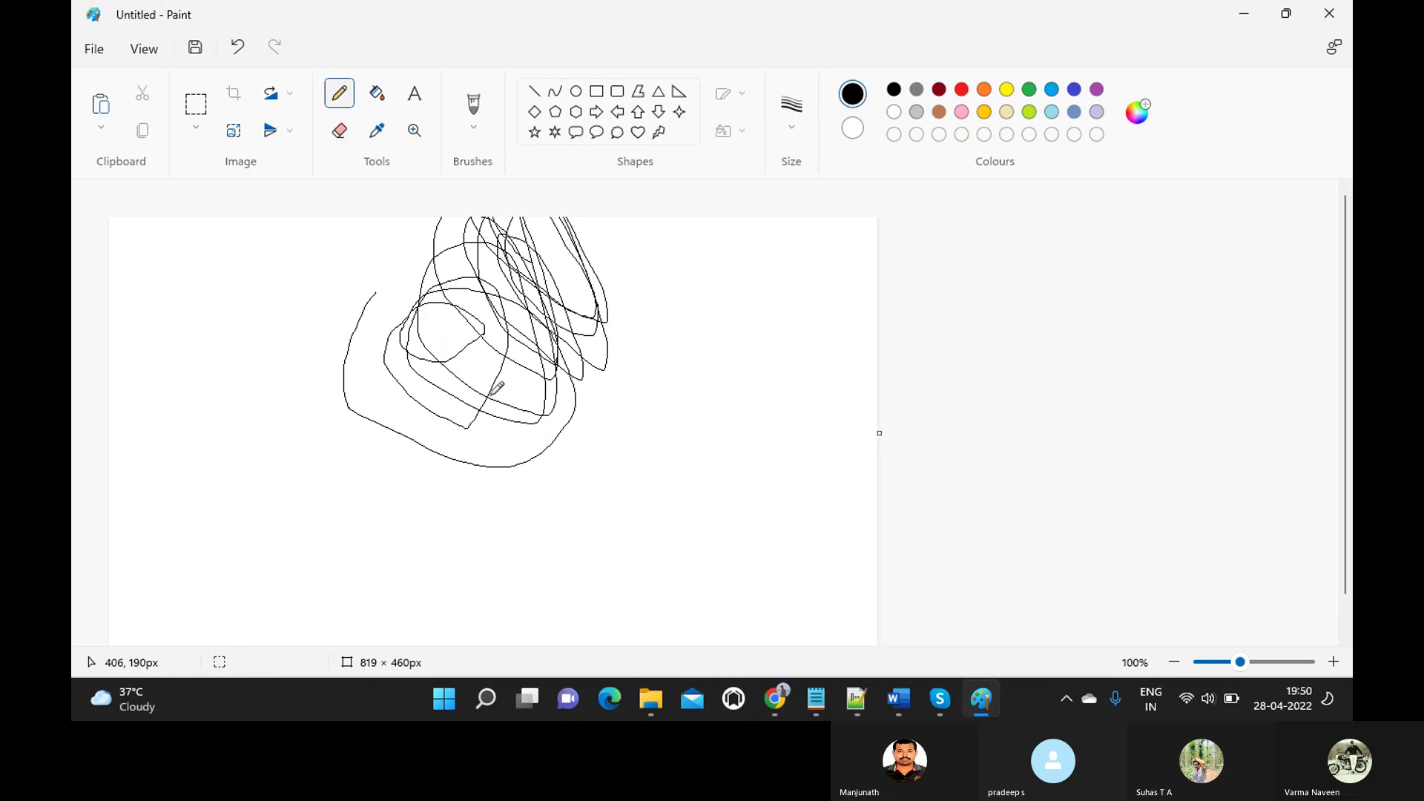
key("ctrl+a")
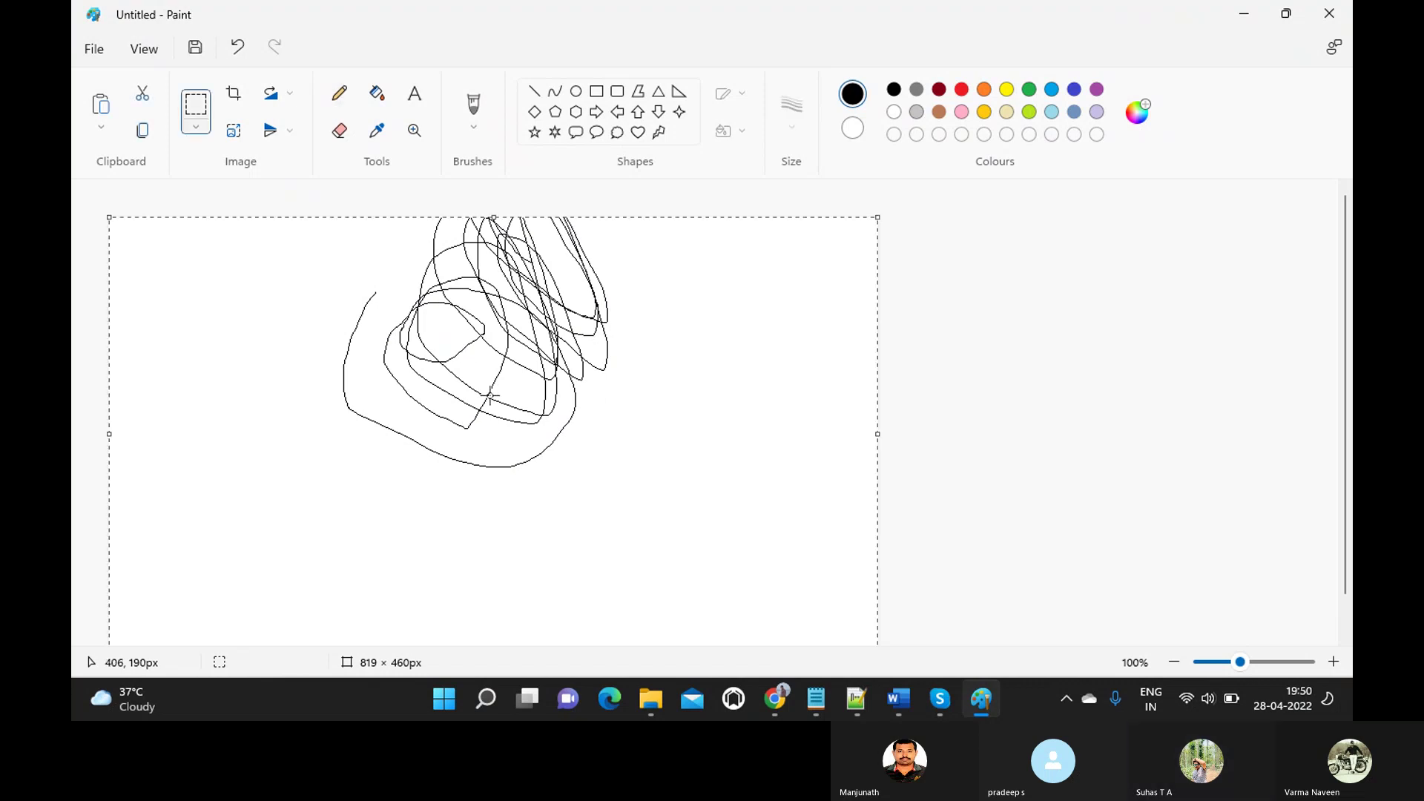
key("Escape")
key("ctrl+z")
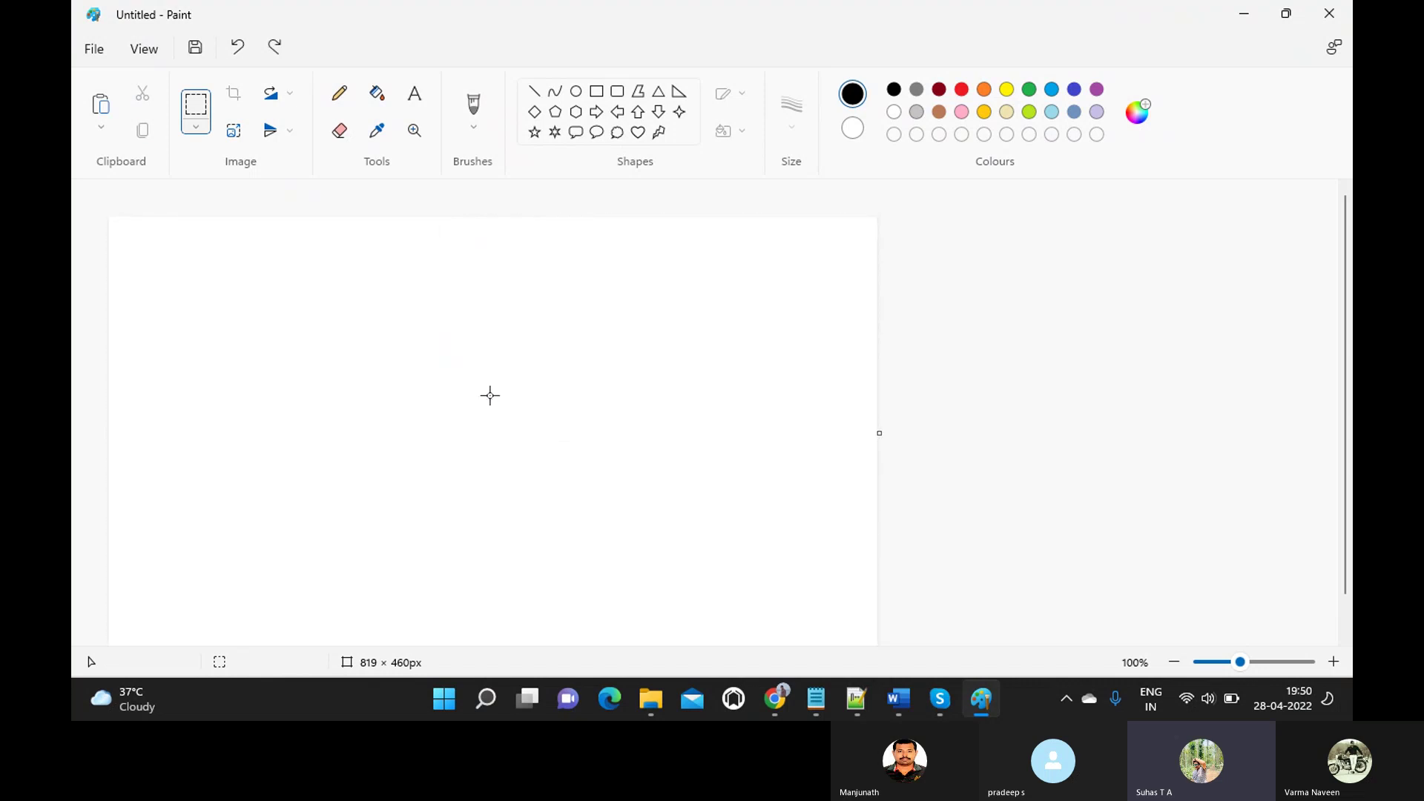
scroll(493, 454, "down", 1)
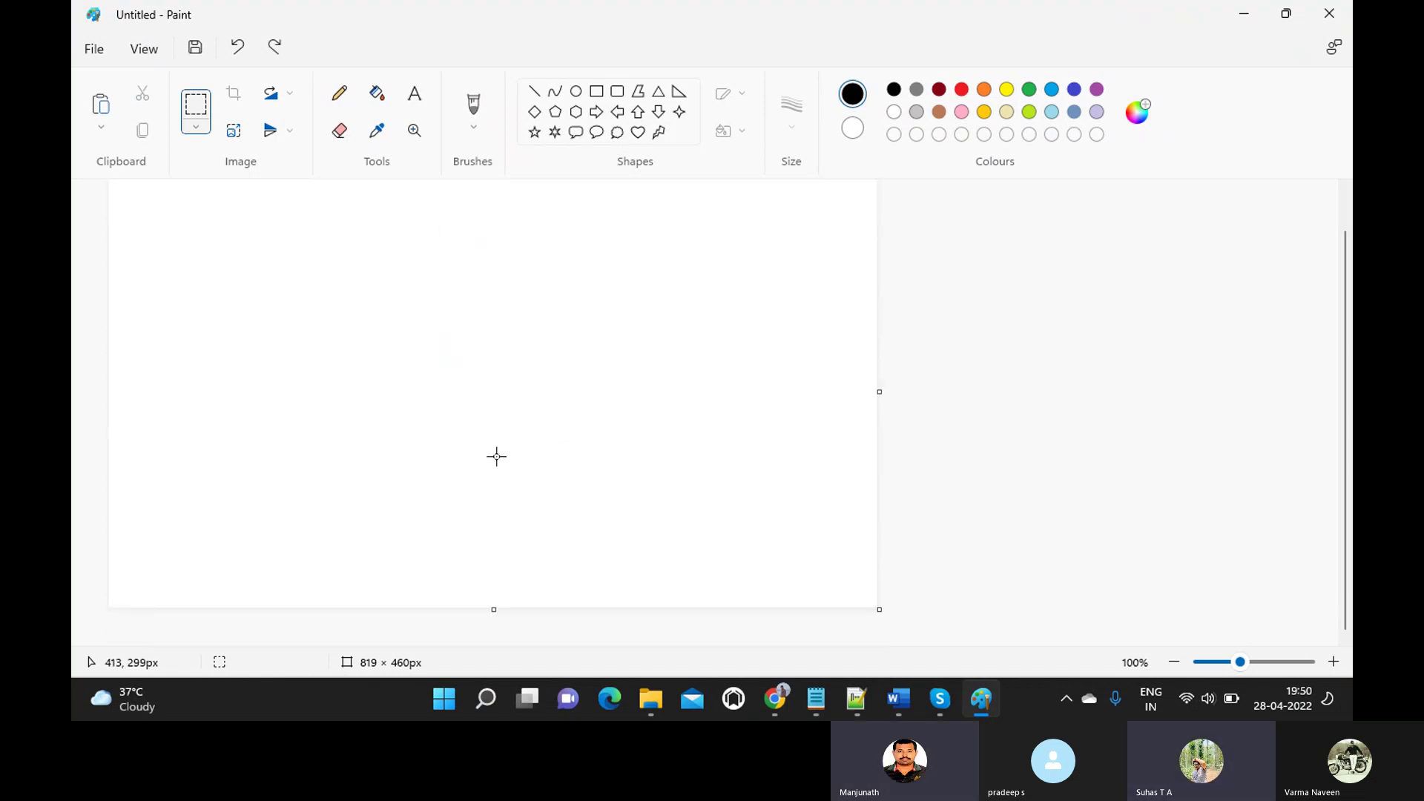
scroll(496, 456, "up", 1)
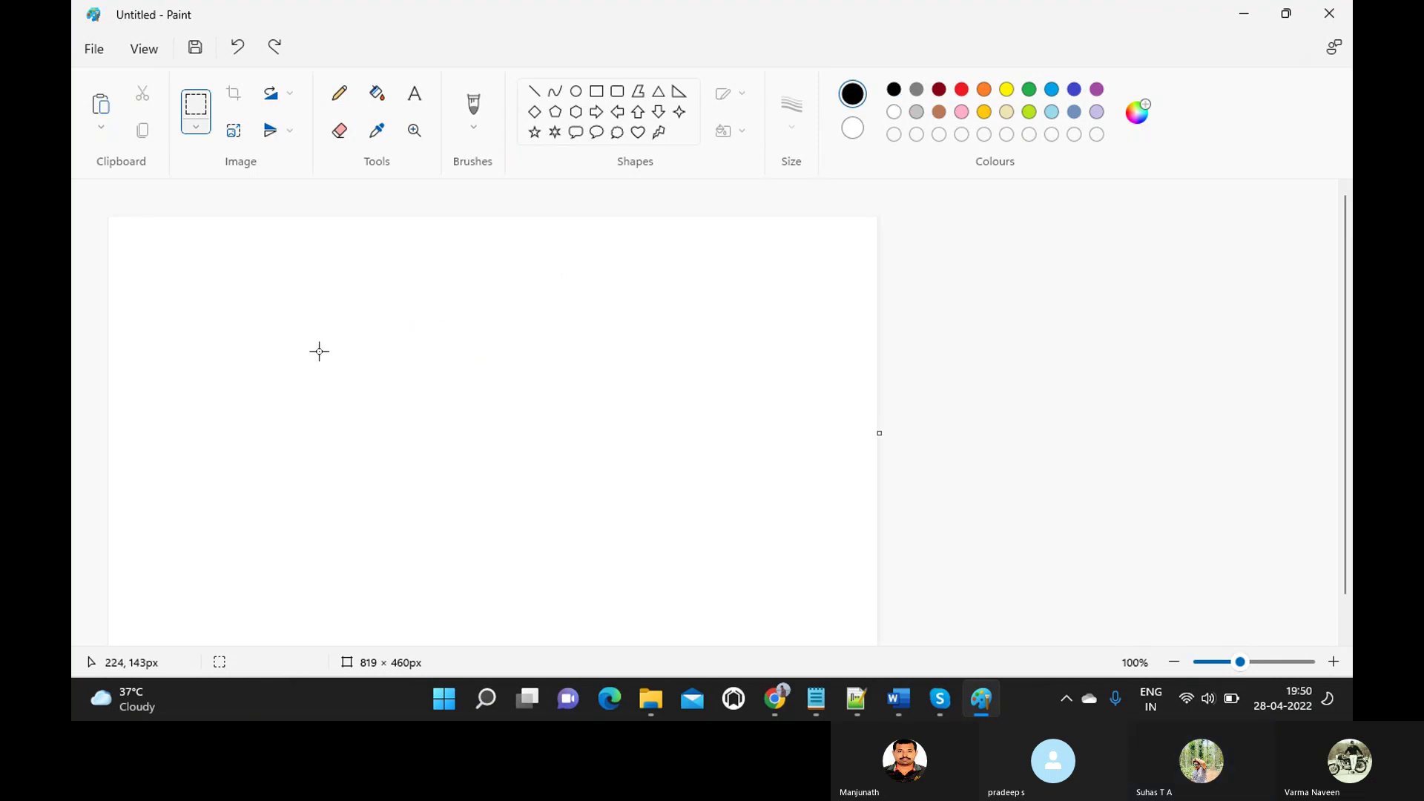
left_click_drag(341, 333, 572, 576)
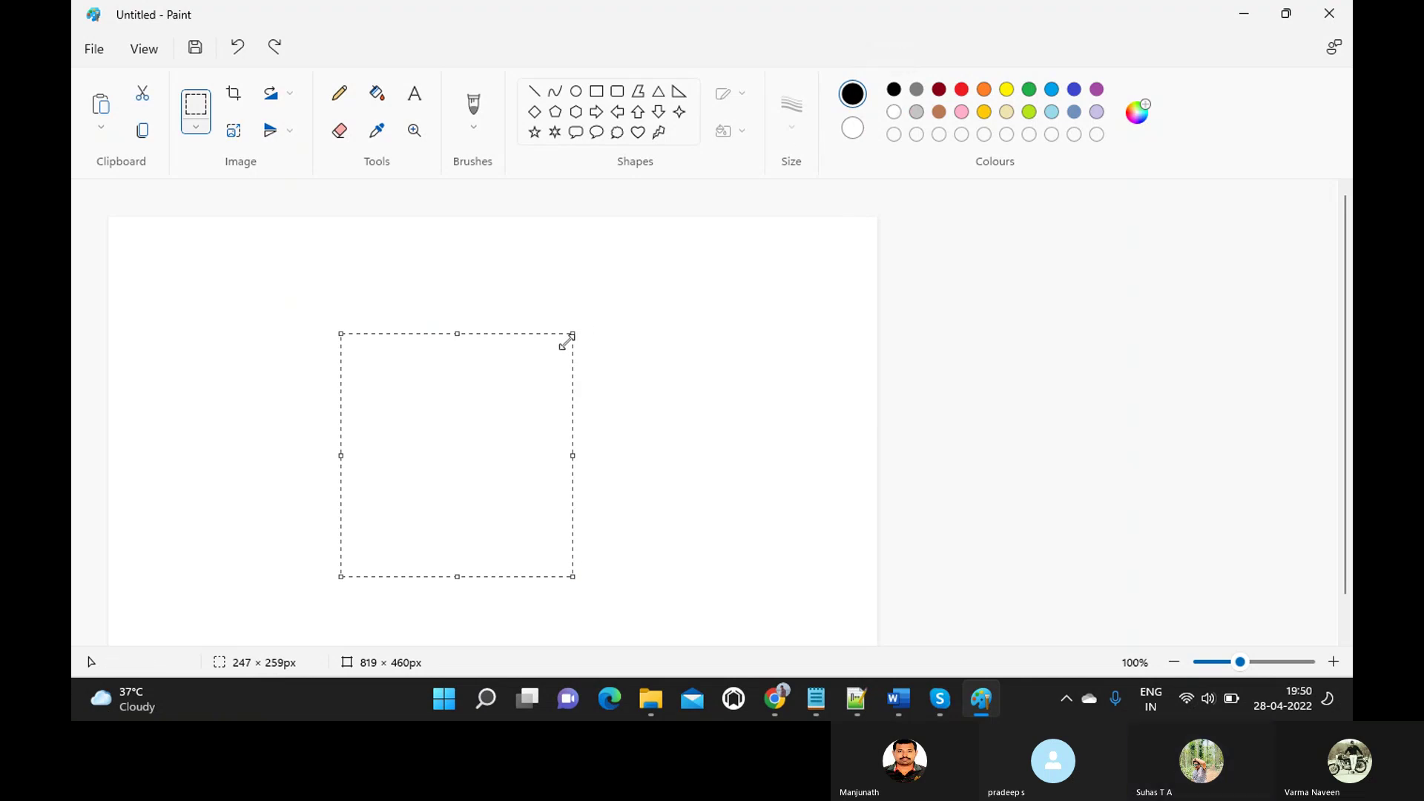
key("Escape")
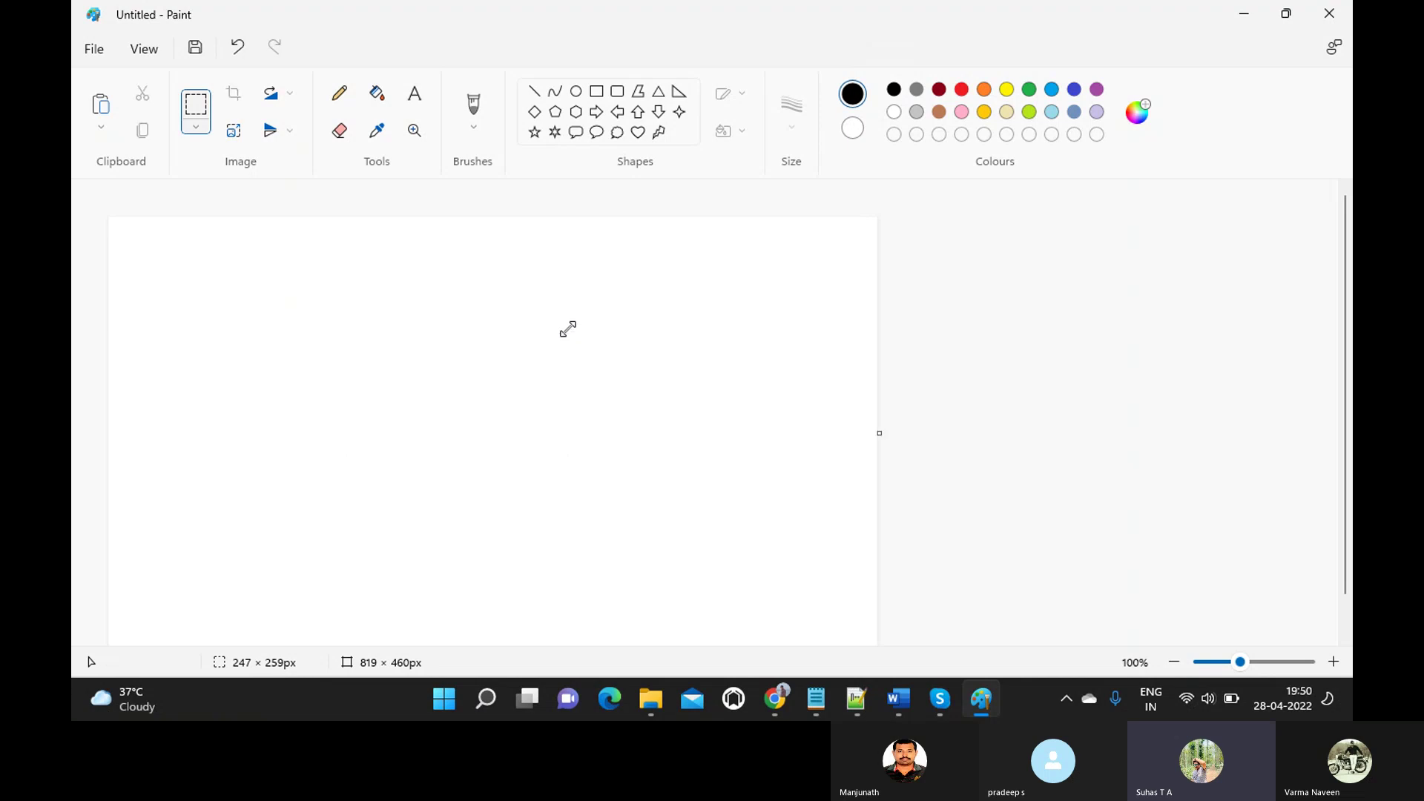
left_click(335, 97)
left_click(377, 131)
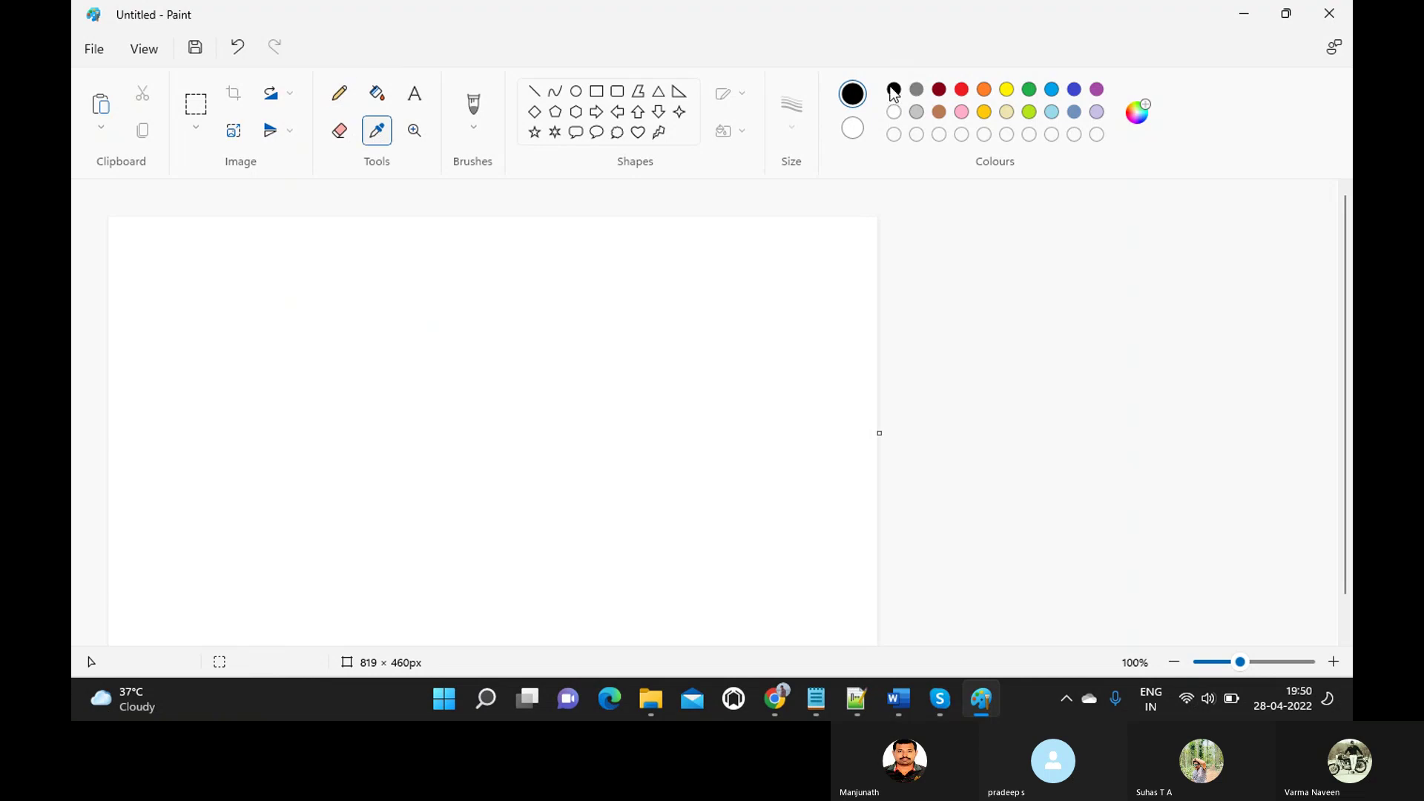
left_click(396, 450)
left_click(377, 135)
left_click(895, 92)
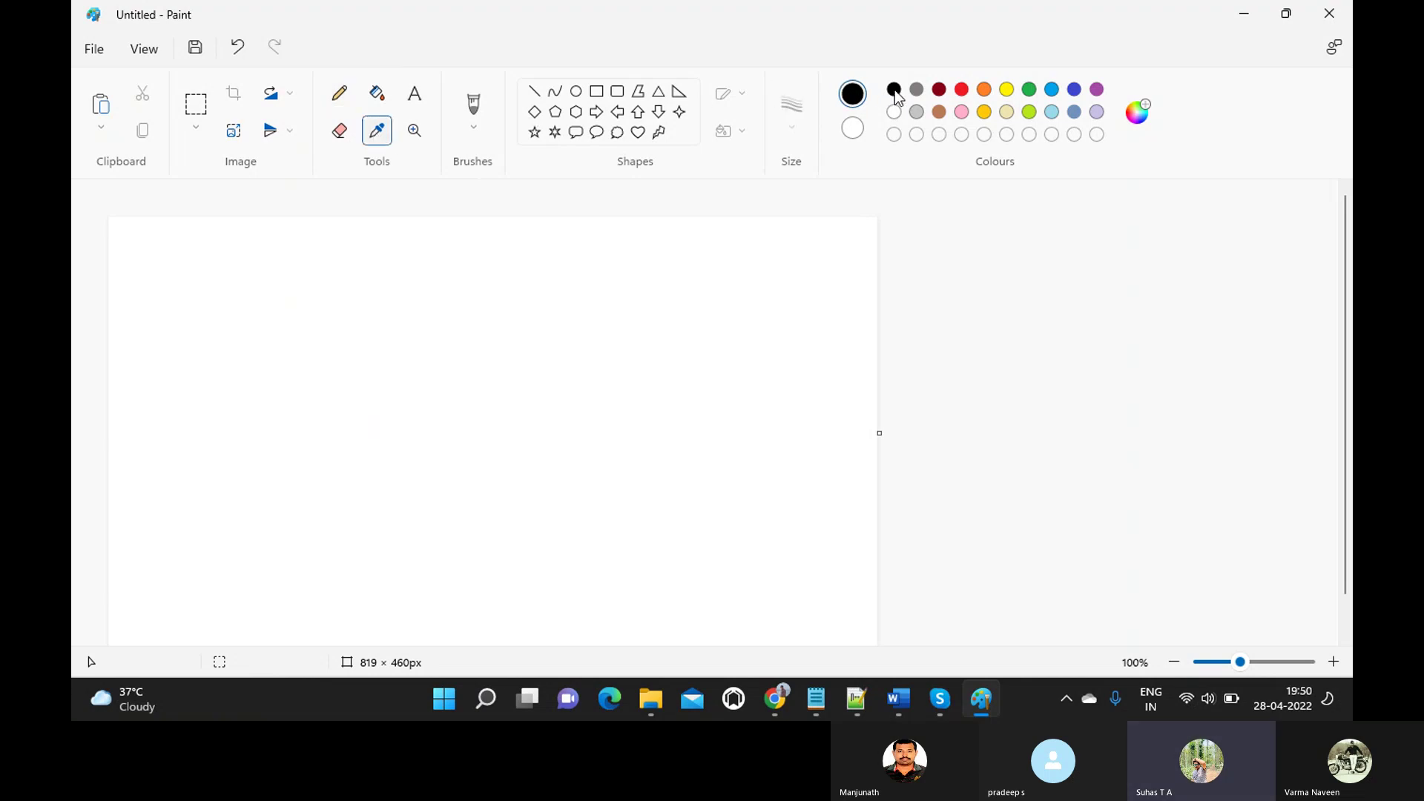
left_click(450, 539)
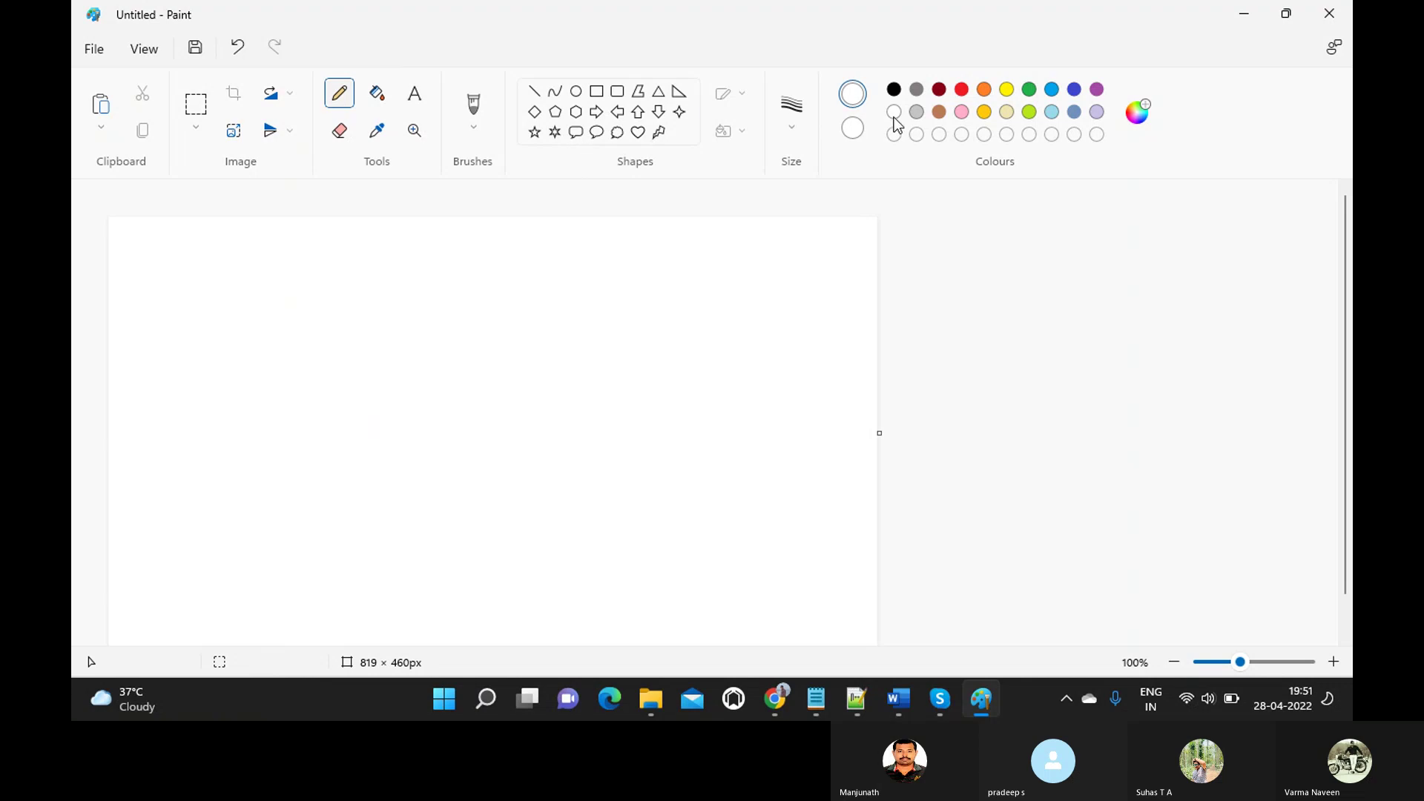
- Draw a tangle of black pencil loops with an arrow leading out of it, and two S-like figures joined by a downward arrow
left_click(895, 91)
mouse_move(328, 304)
left_mouse_down()
mouse_move(287, 383)
mouse_move(391, 488)
mouse_move(534, 360)
mouse_move(336, 315)
mouse_move(362, 349)
mouse_move(528, 417)
mouse_move(393, 305)
mouse_move(493, 389)
mouse_move(405, 348)
mouse_move(434, 304)
mouse_move(545, 395)
mouse_move(627, 433)
mouse_move(776, 427)
mouse_move(754, 475)
left_mouse_up()
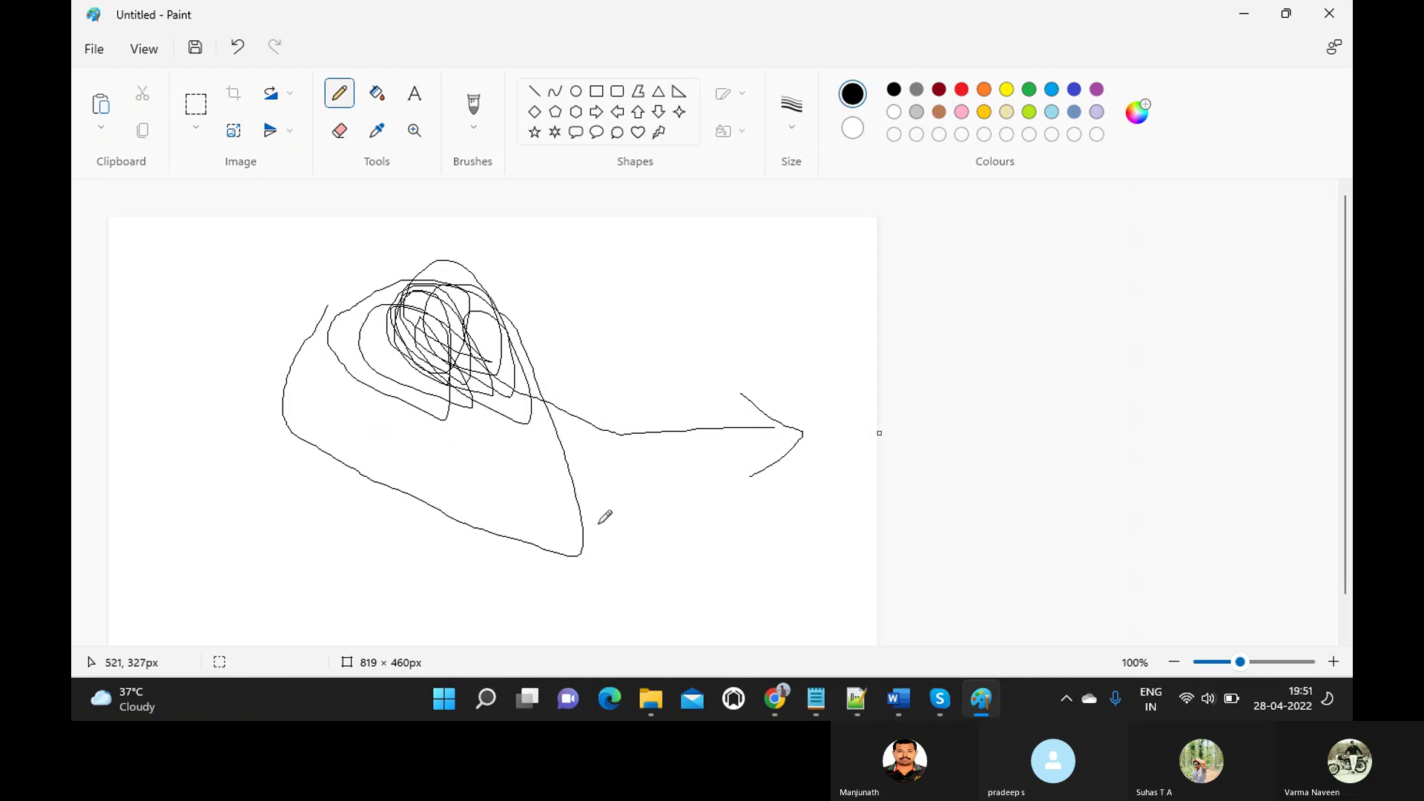
mouse_move(647, 488)
left_mouse_down()
mouse_move(583, 537)
mouse_move(641, 590)
mouse_move(659, 568)
mouse_move(600, 578)
left_mouse_up()
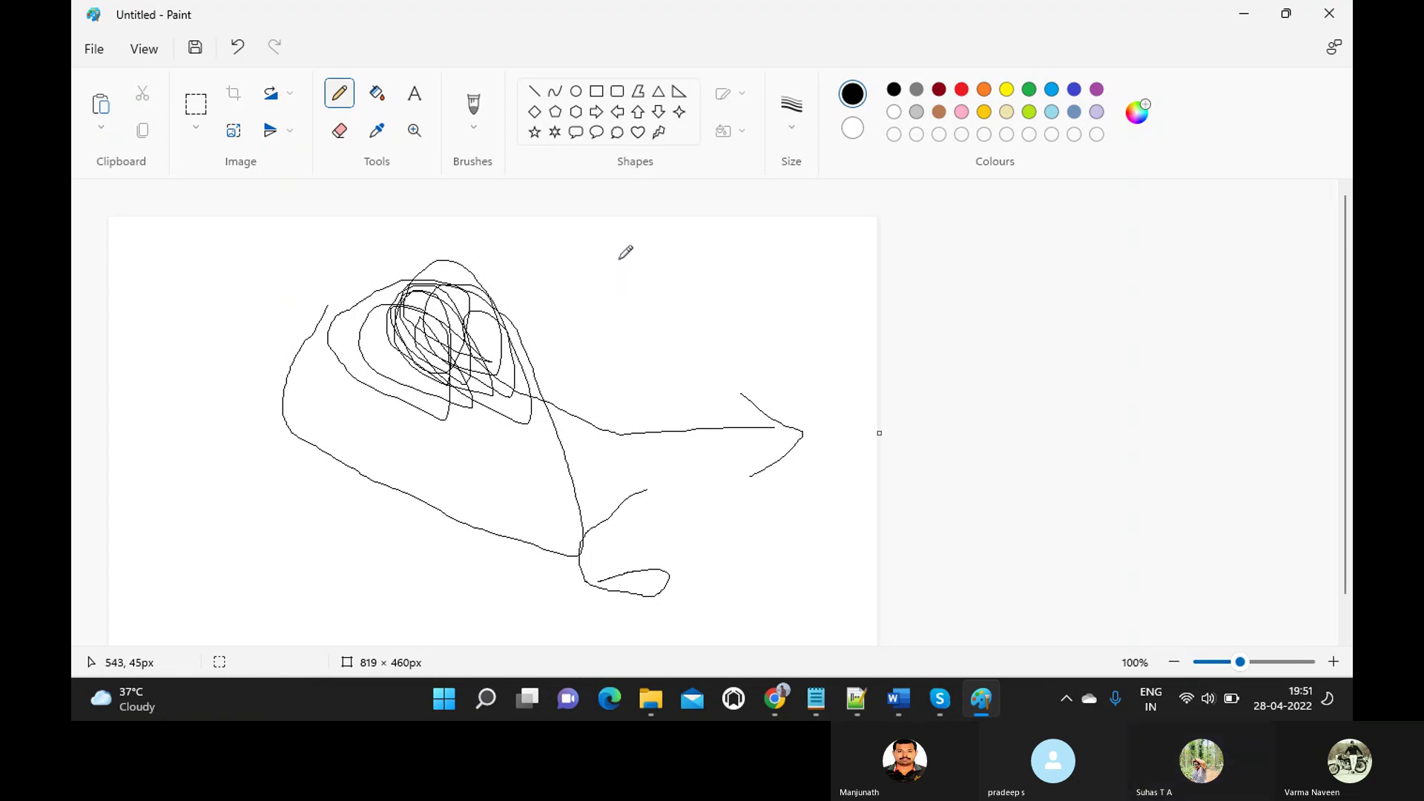
mouse_move(626, 259)
left_mouse_down()
mouse_move(571, 262)
mouse_move(577, 278)
mouse_move(643, 302)
mouse_move(590, 317)
mouse_move(614, 463)
mouse_move(634, 493)
mouse_move(652, 428)
left_mouse_up()
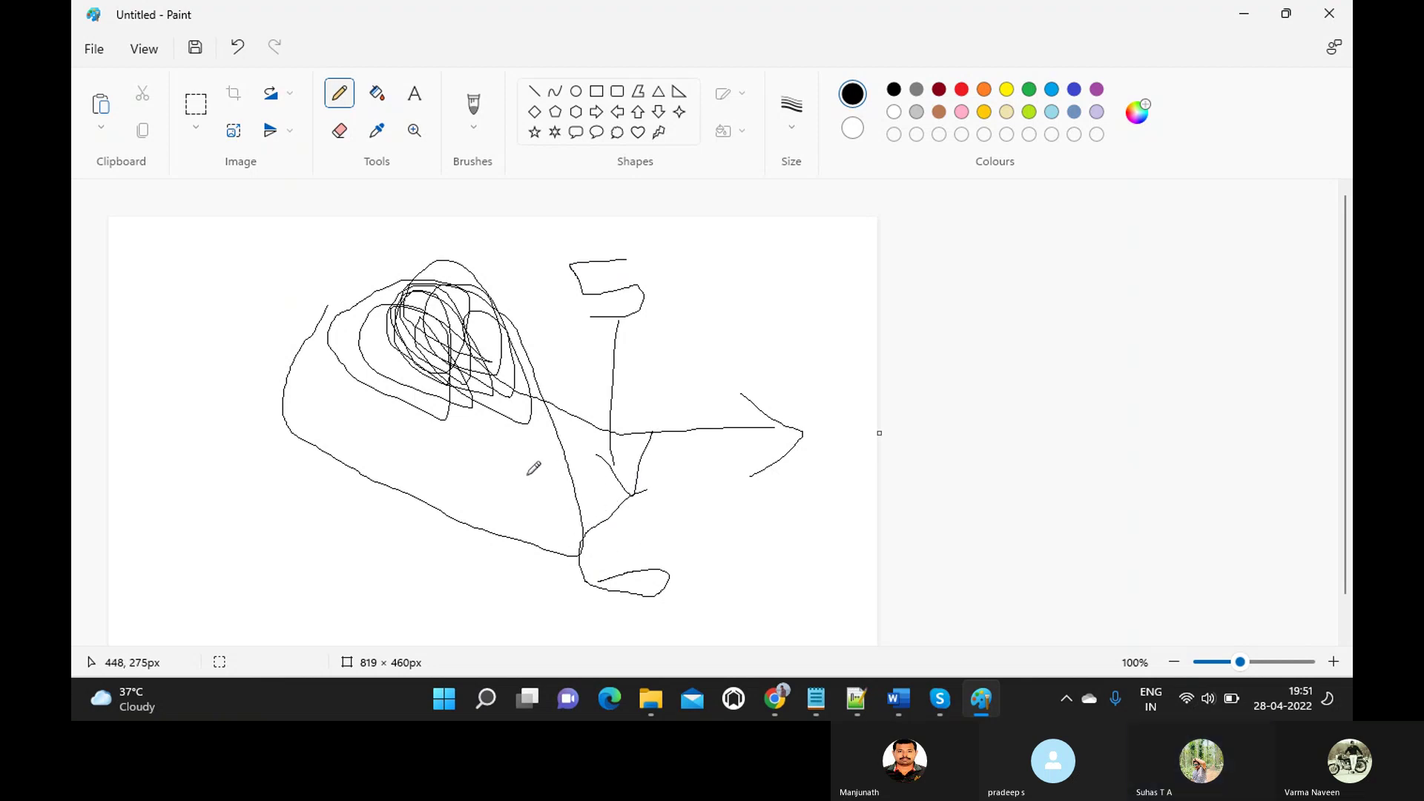
- Outline both S-like figures freehand, and add a hooked stroke and a figure-eight shape over the outgoing arrow's head
mouse_move(525, 476)
left_mouse_down()
mouse_move(545, 615)
mouse_move(729, 629)
mouse_move(688, 460)
mouse_move(523, 485)
left_mouse_up()
mouse_move(538, 243)
left_mouse_down()
mouse_move(626, 344)
mouse_move(741, 245)
mouse_move(726, 215)
left_mouse_up()
left_click_drag(559, 224, 533, 244)
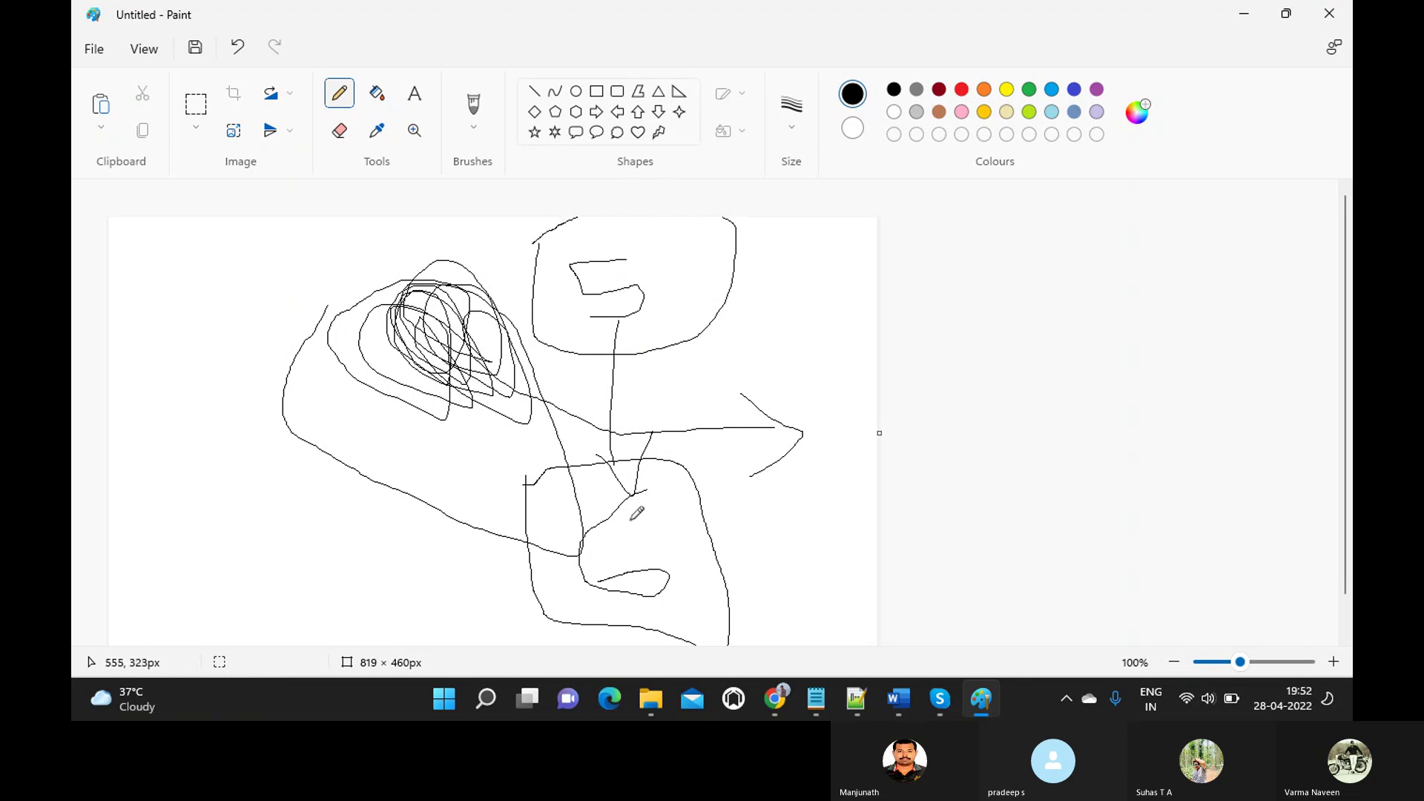
left_click_drag(726, 497, 784, 588)
mouse_move(814, 389)
left_mouse_down()
mouse_move(744, 375)
mouse_move(844, 467)
mouse_move(807, 396)
left_mouse_up()
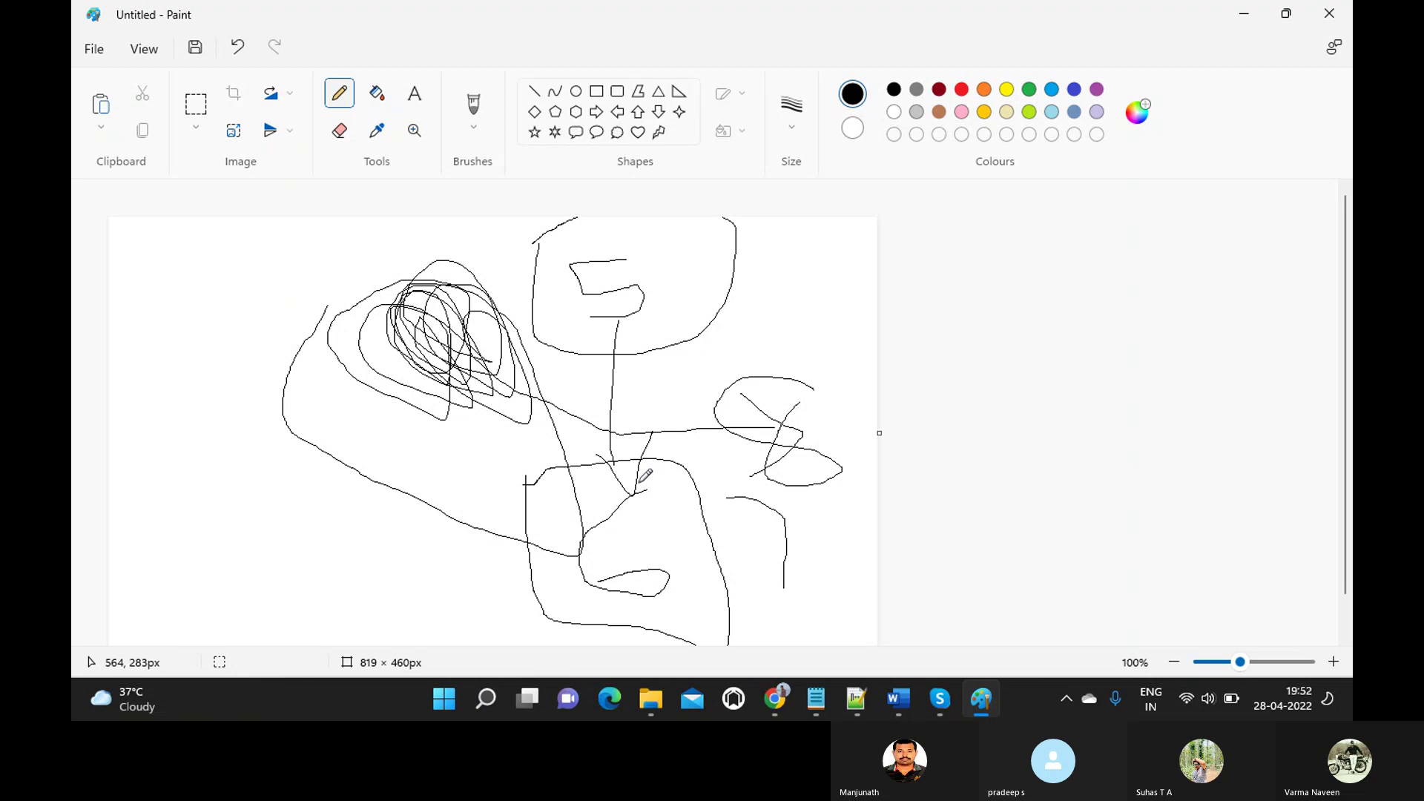
- Undo all the pencil strokes until the canvas is blank
key("ctrl+z")
key("ctrl+z")
key("ctrl+z")
key("ctrl+z")
key("ctrl+z")
key("ctrl+z")
key("ctrl+z")
key("ctrl+z")
key("ctrl+z")
key("ctrl+z")
key("ctrl+z")
key("ctrl+z")
key("ctrl+z")
- Draw a diagonal pencil line with widening loops around it, and undo both strokes
left_click_drag(638, 483, 398, 304)
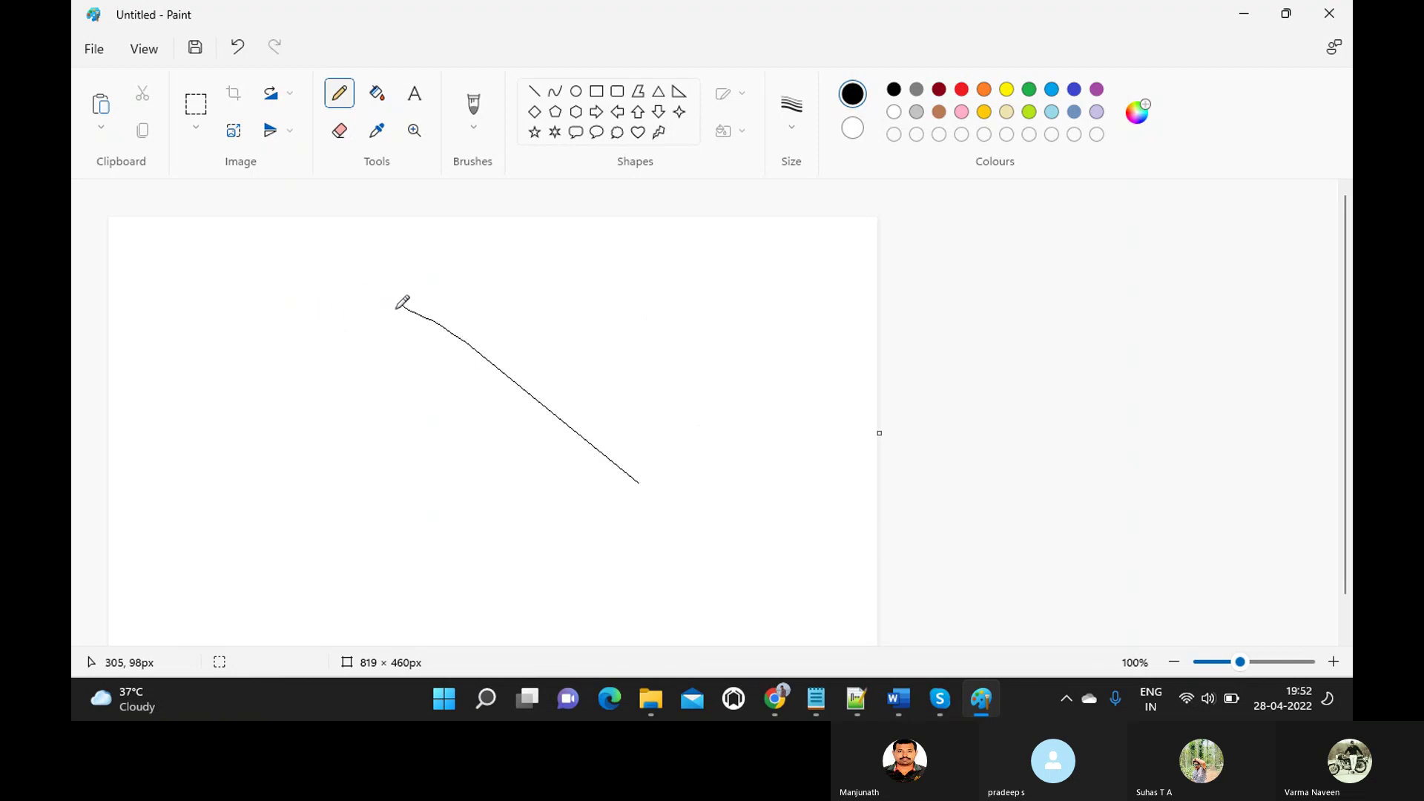
mouse_move(399, 306)
left_mouse_down()
mouse_move(346, 431)
mouse_move(481, 535)
mouse_move(660, 468)
mouse_move(486, 296)
mouse_move(359, 270)
mouse_move(318, 330)
mouse_move(418, 569)
mouse_move(613, 616)
mouse_move(738, 519)
mouse_move(683, 341)
mouse_move(475, 227)
mouse_move(315, 193)
mouse_move(175, 397)
mouse_move(233, 499)
mouse_move(349, 636)
mouse_move(556, 667)
mouse_move(677, 626)
mouse_move(757, 512)
mouse_move(760, 407)
mouse_move(635, 270)
mouse_move(523, 238)
left_mouse_up()
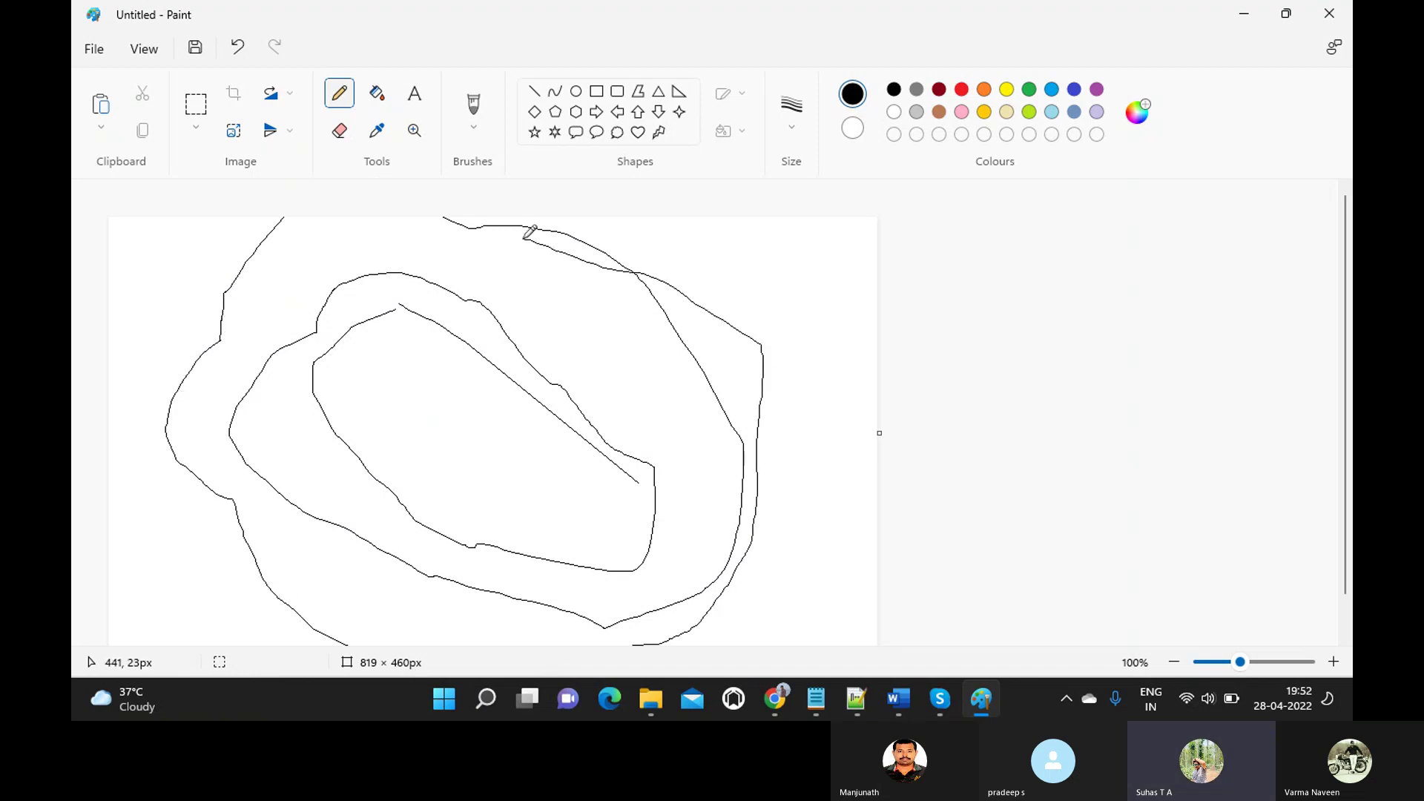
key("ctrl+z")
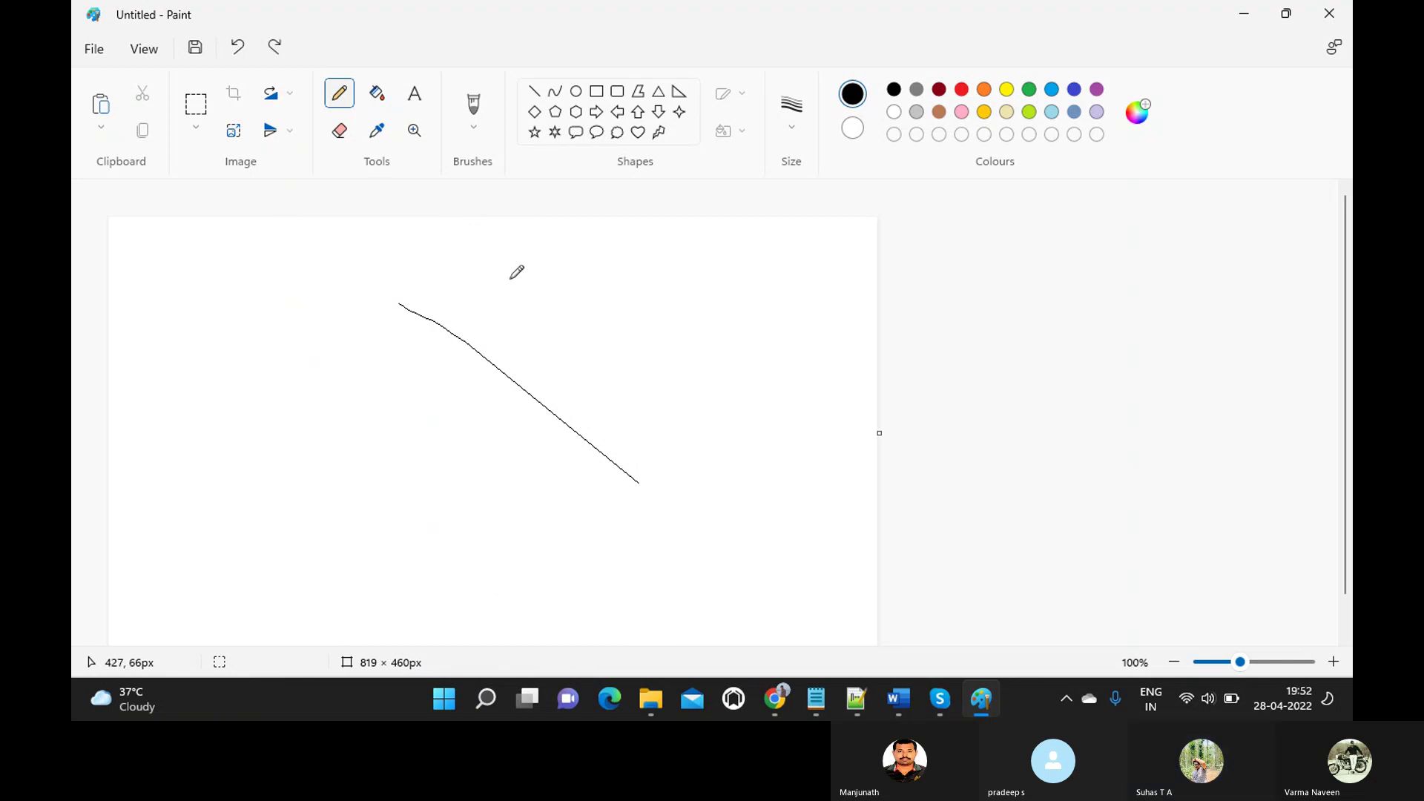
key("ctrl+z")
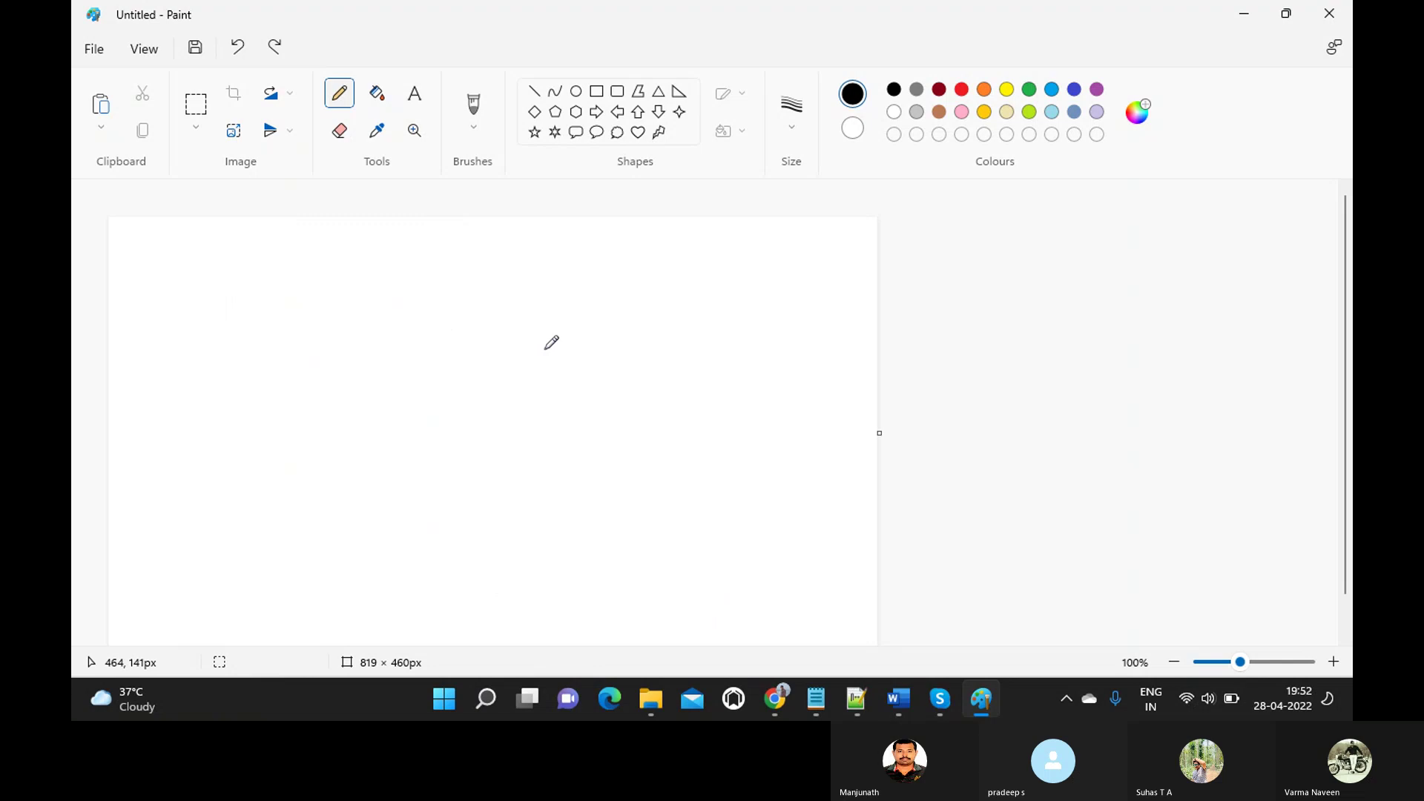
- Switch to Process Builder in Chrome and review the recursion option in the Samsung Mobile process's start criteria
key("alt+Tab")
key("Tab")
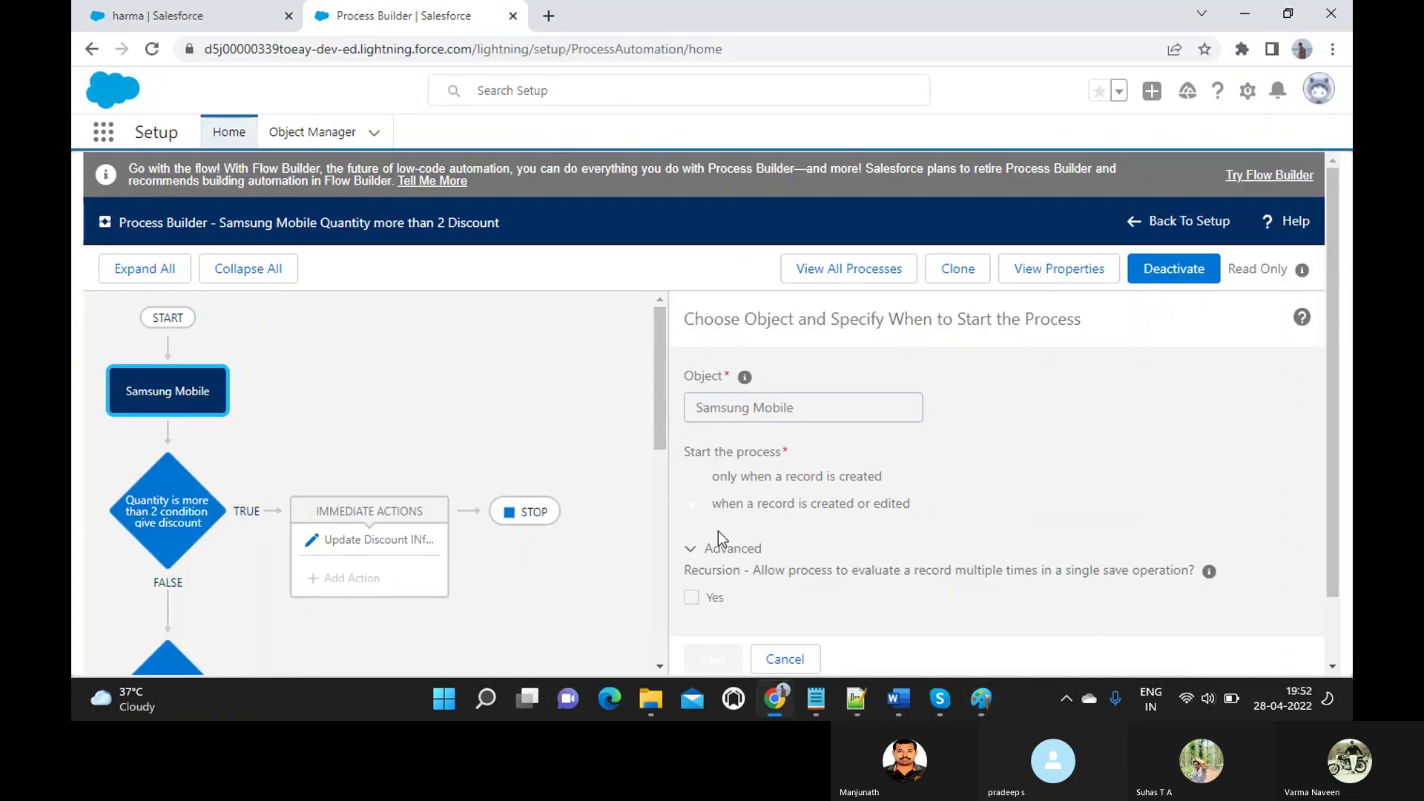
scroll(832, 558, "down", 1)
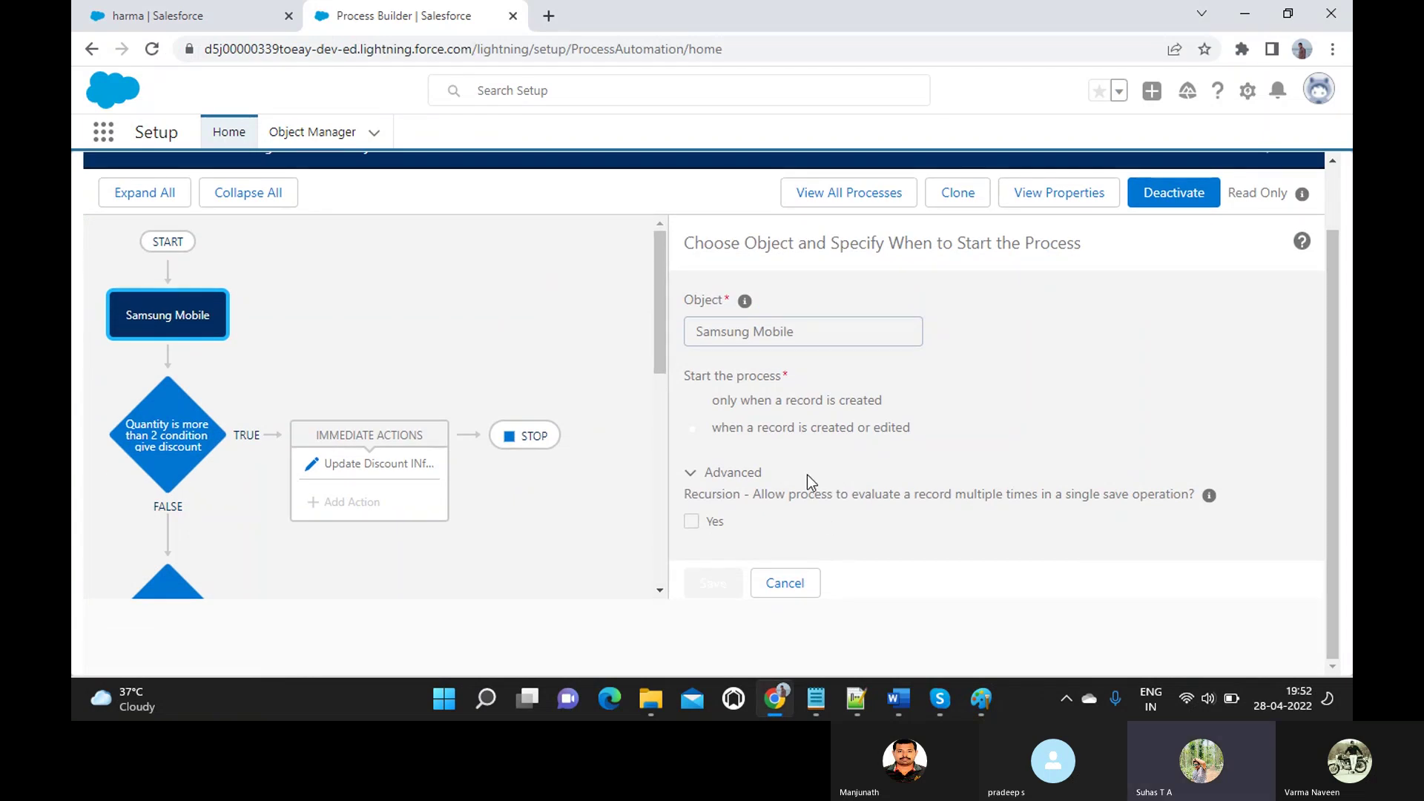
scroll(845, 401, "up", 1)
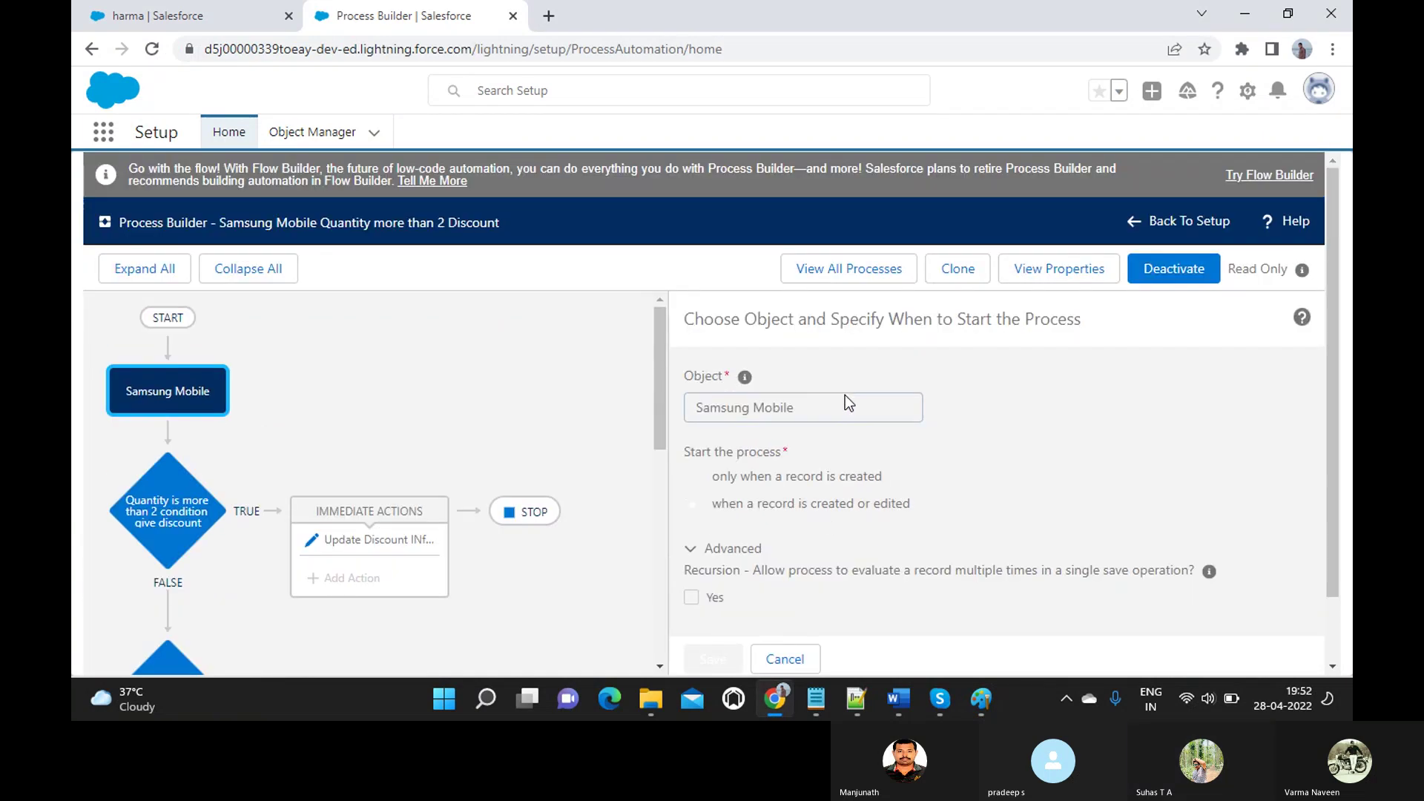
scroll(845, 397, "down", 1)
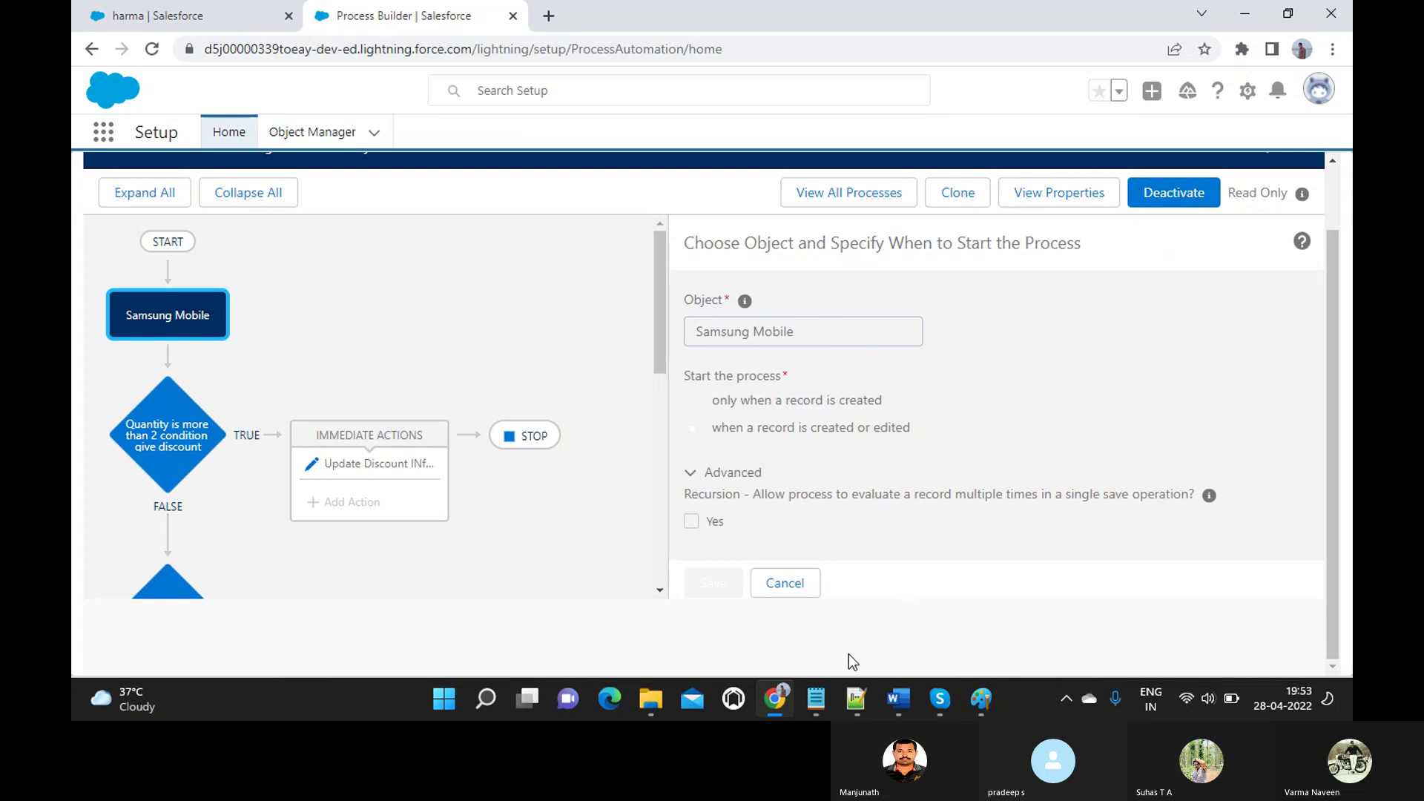
- Switch to the untitled Notepad notes and highlight the advance option about executing actions only when specified changes are made
left_click(814, 699)
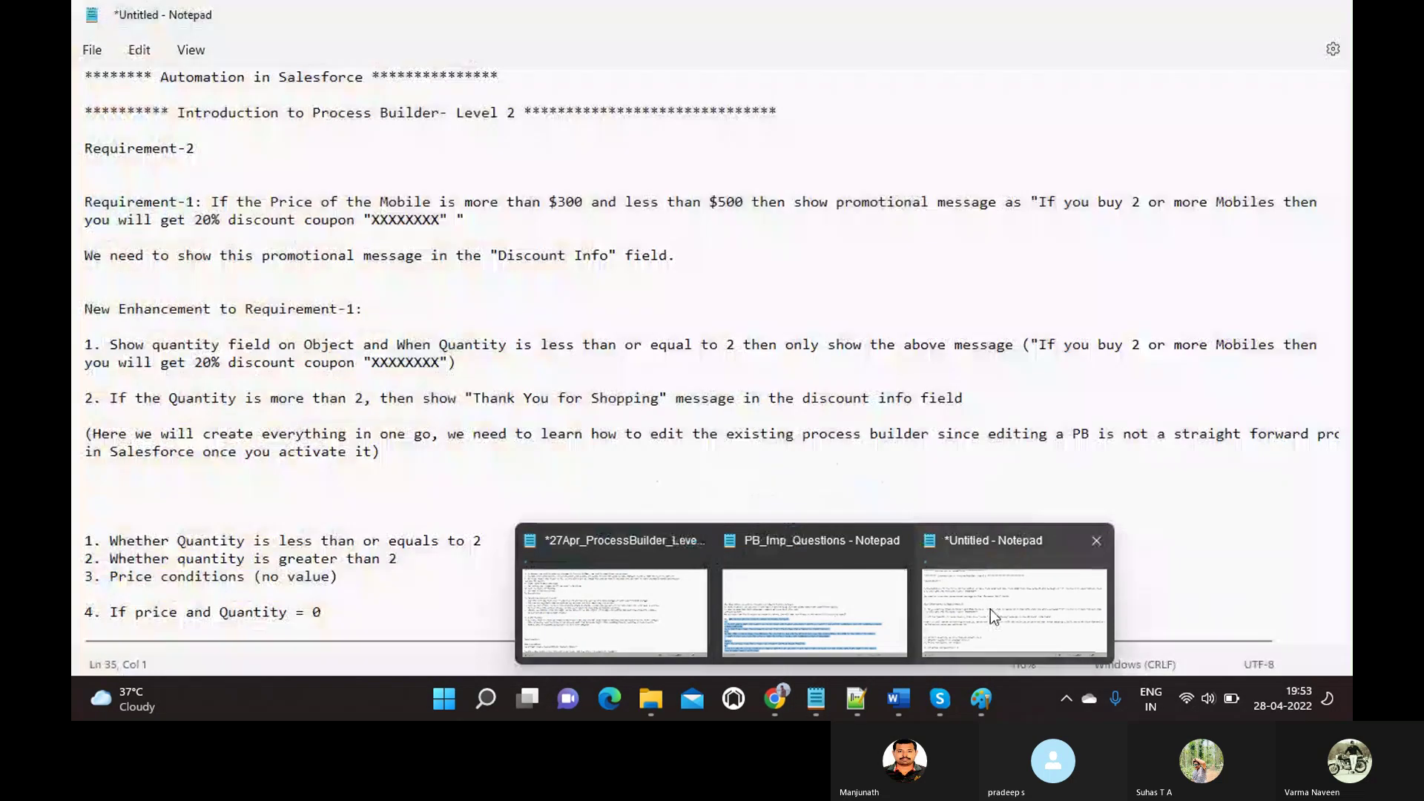
left_click(990, 608)
scroll(659, 487, "down", 4)
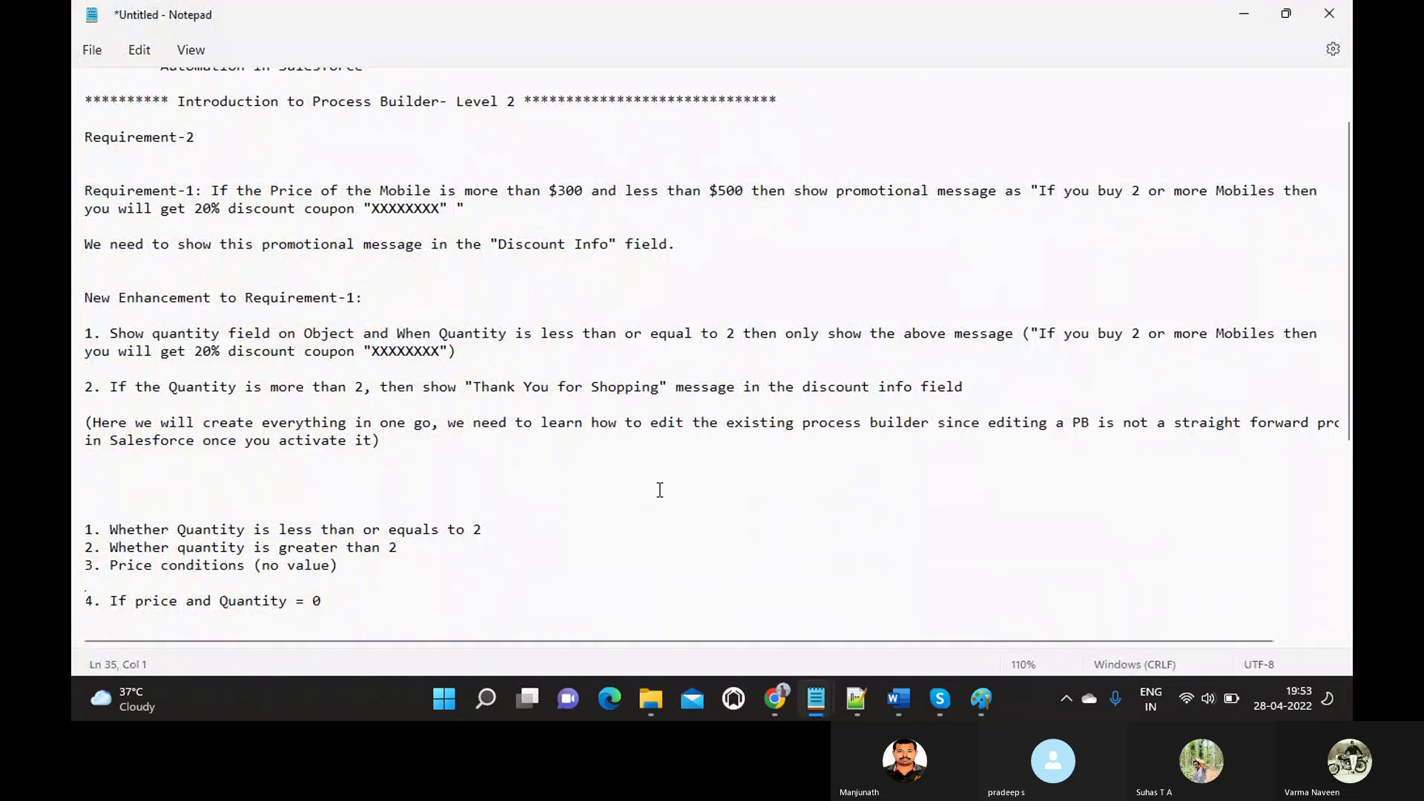
scroll(659, 489, "down", 4)
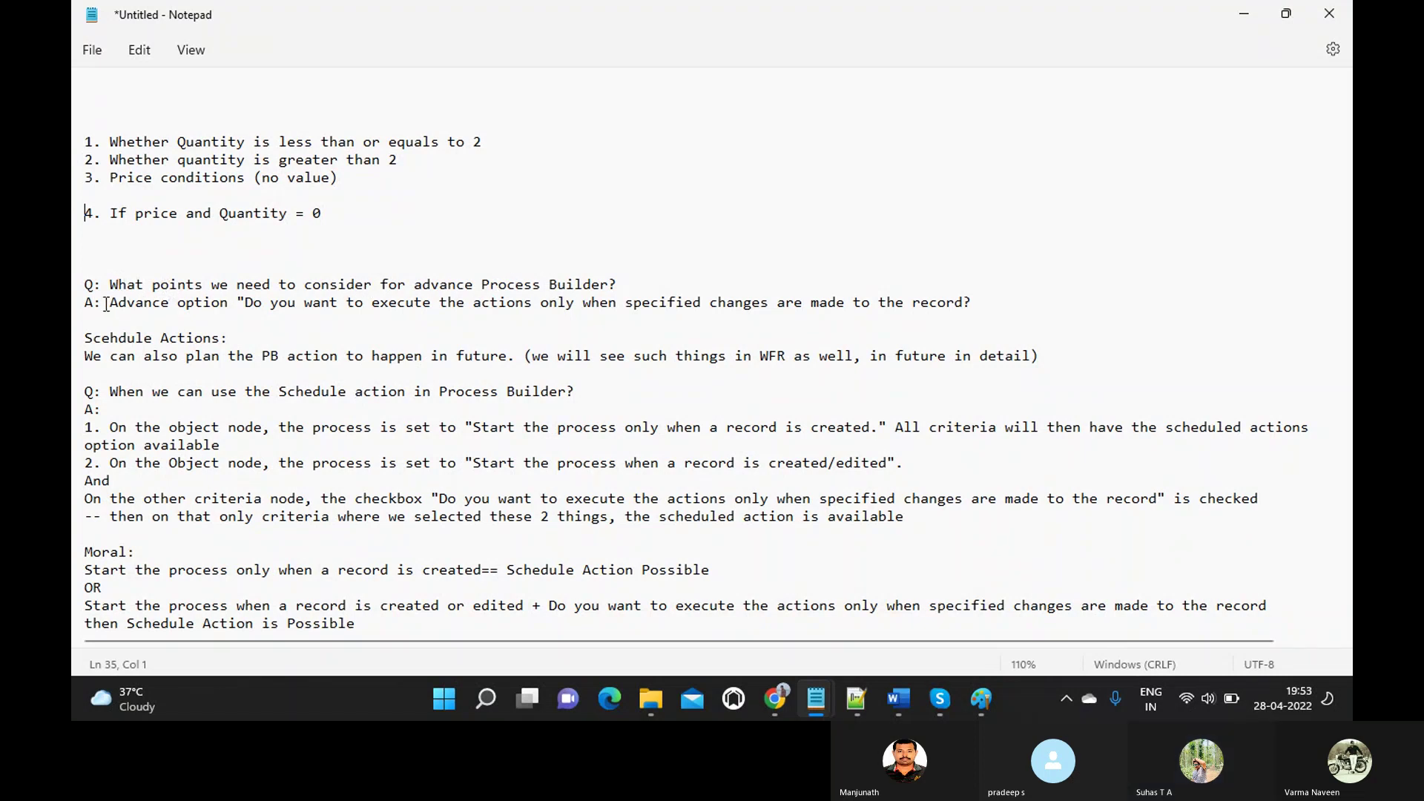
left_click_drag(108, 304, 353, 318)
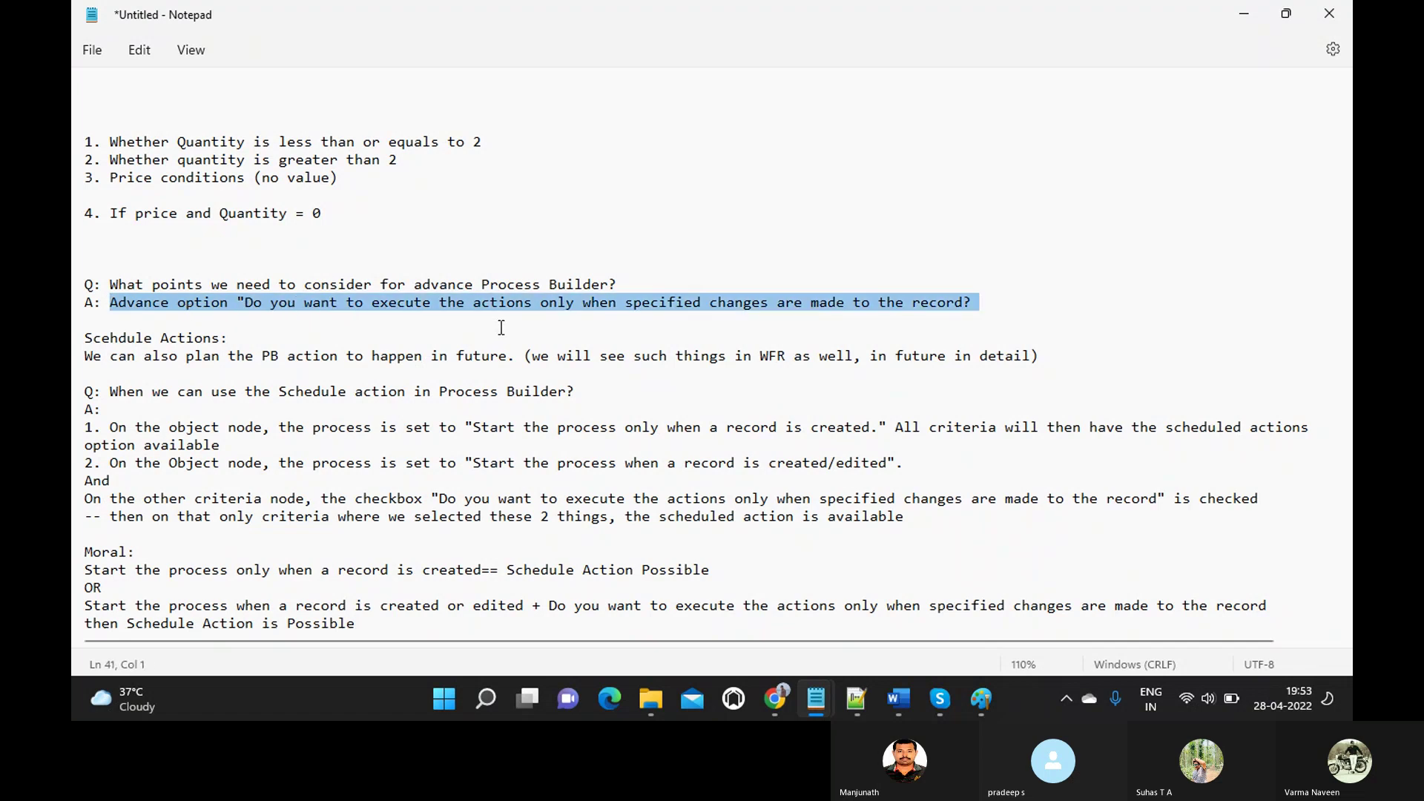
left_click_drag(616, 324, 973, 303)
- Highlight the note on planning actions in future, and the question on when Schedule actions can be used with its answer's conditions
triple_click(159, 360)
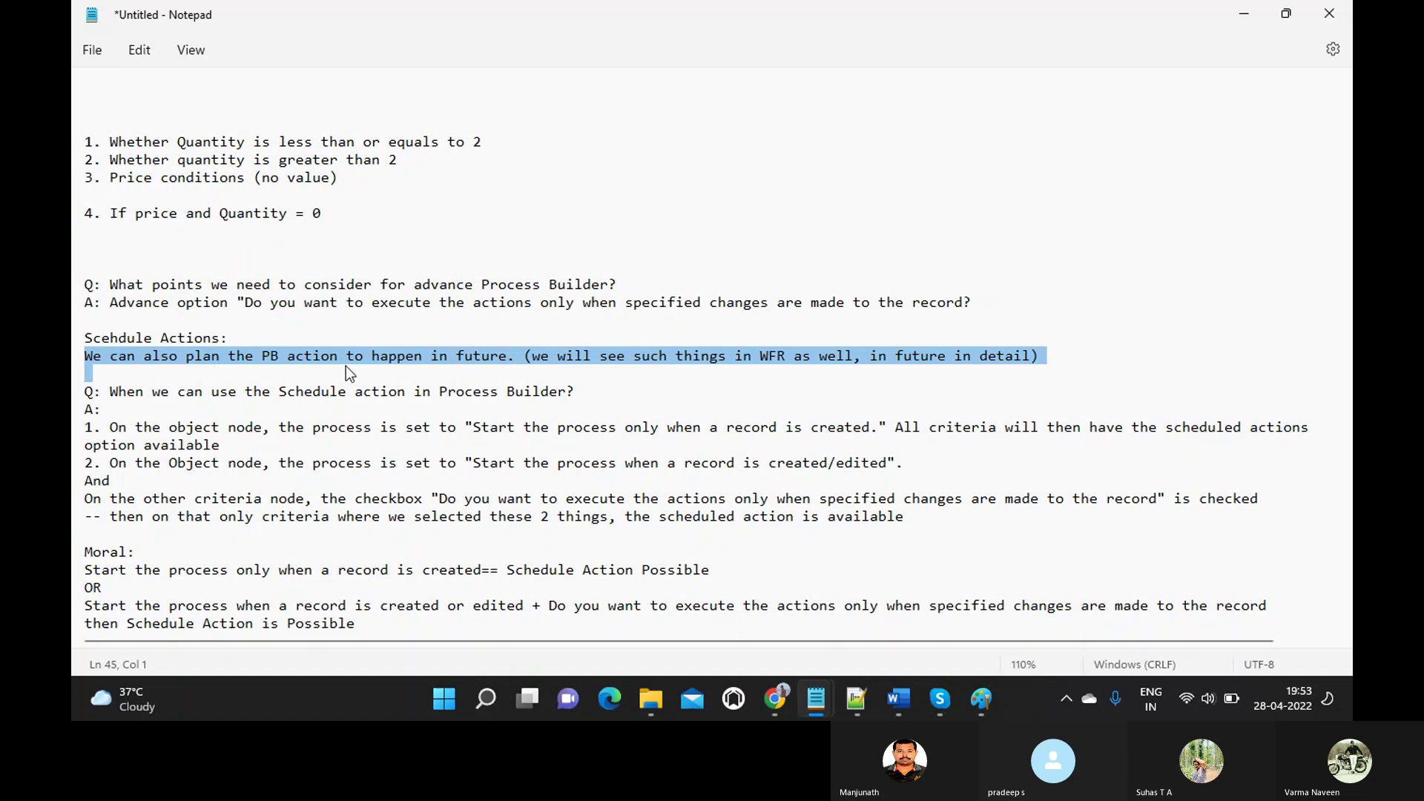
left_click(465, 358)
left_click(84, 357)
triple_click(201, 369)
left_click(110, 390)
left_click_drag(110, 391, 215, 479)
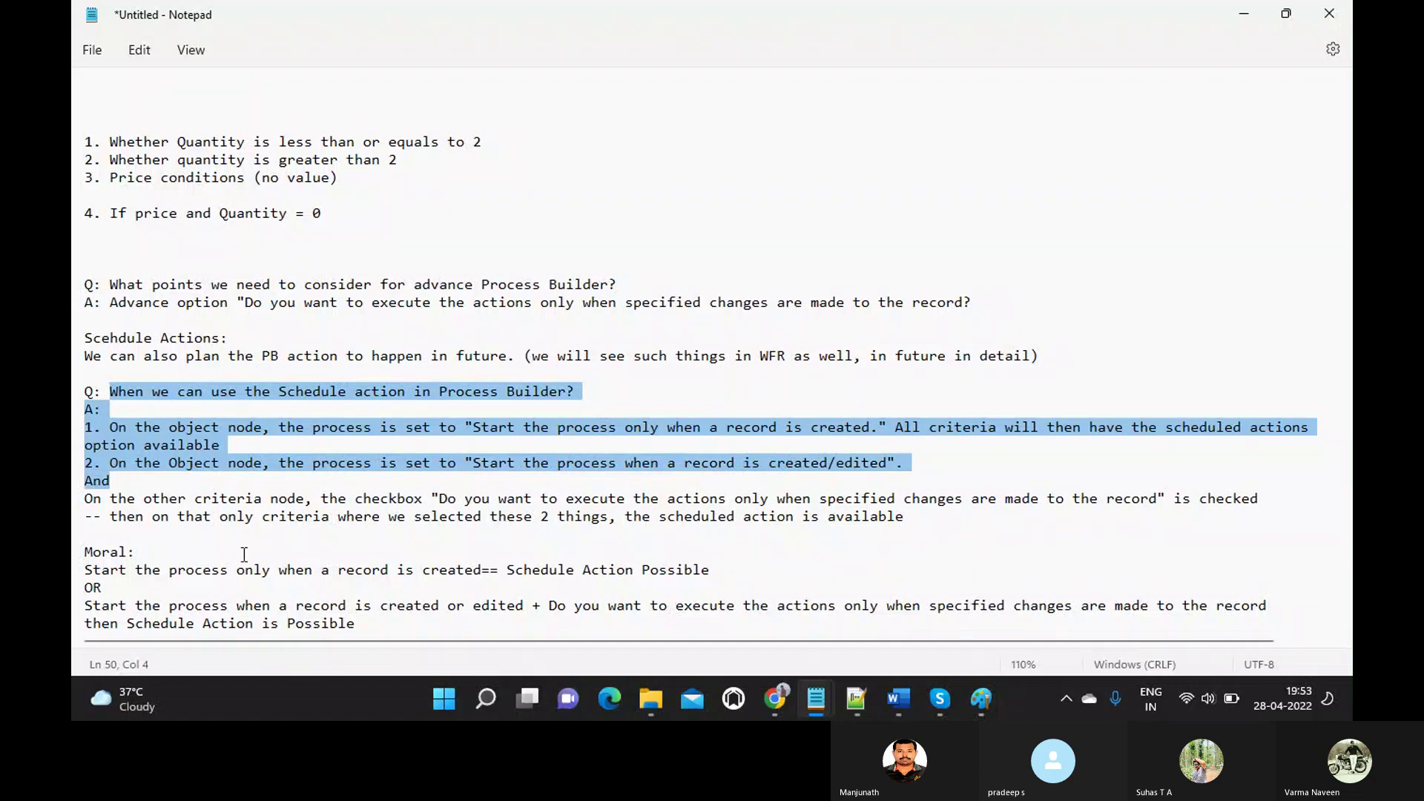
- Review the session notes from the opening requirements through the Schedule Action rules
scroll(244, 555, "up", 9)
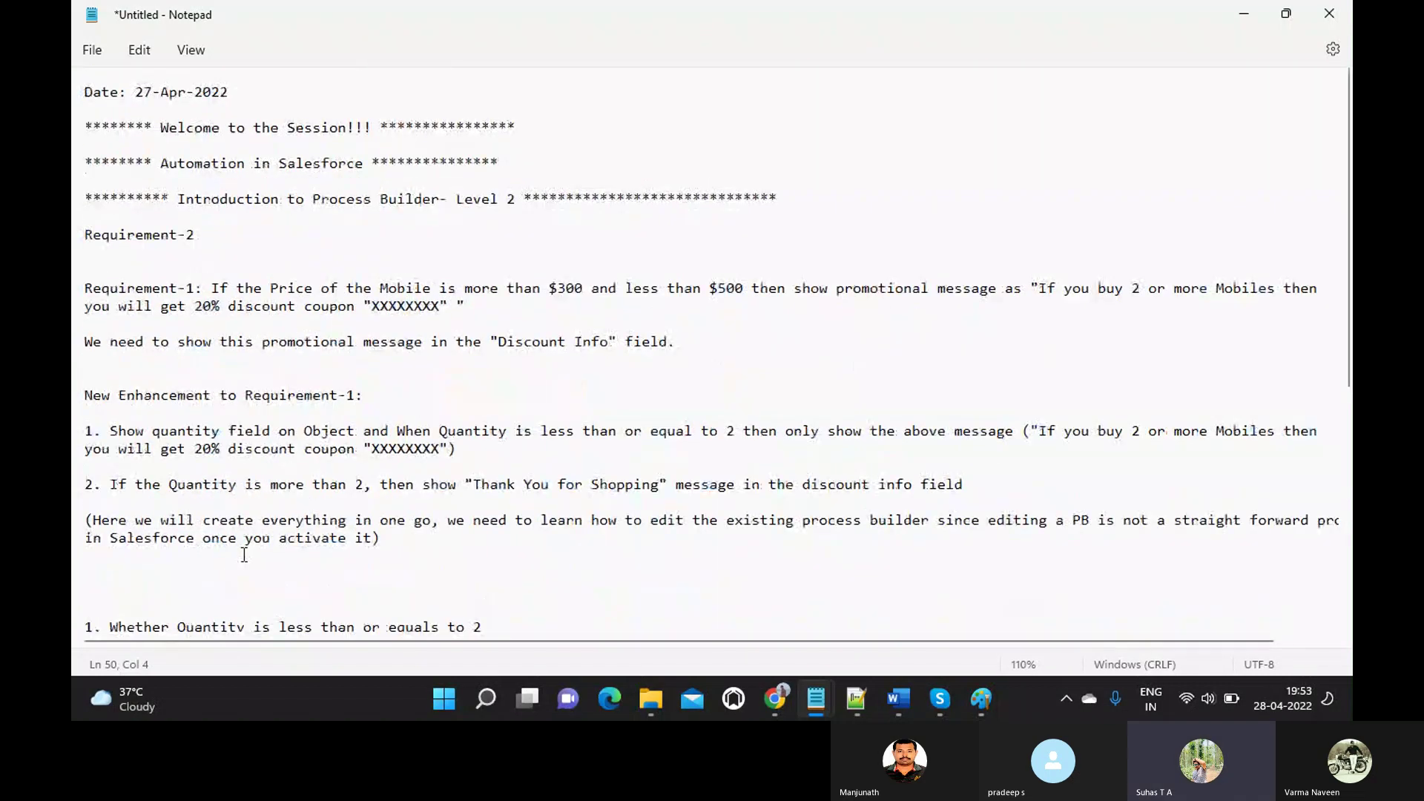
scroll(244, 555, "down", 9)
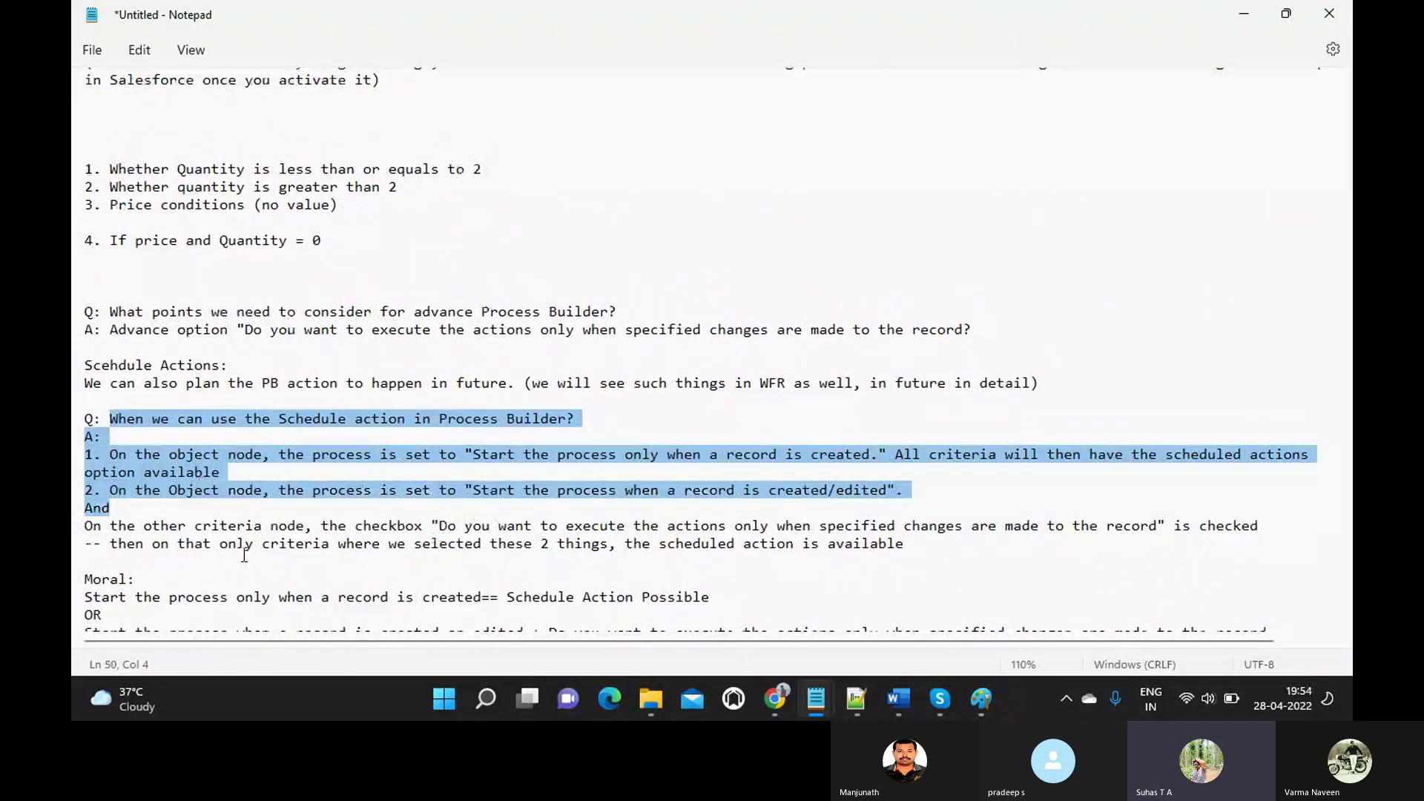
scroll(244, 555, "down", 1)
scroll(244, 554, "up", 7)
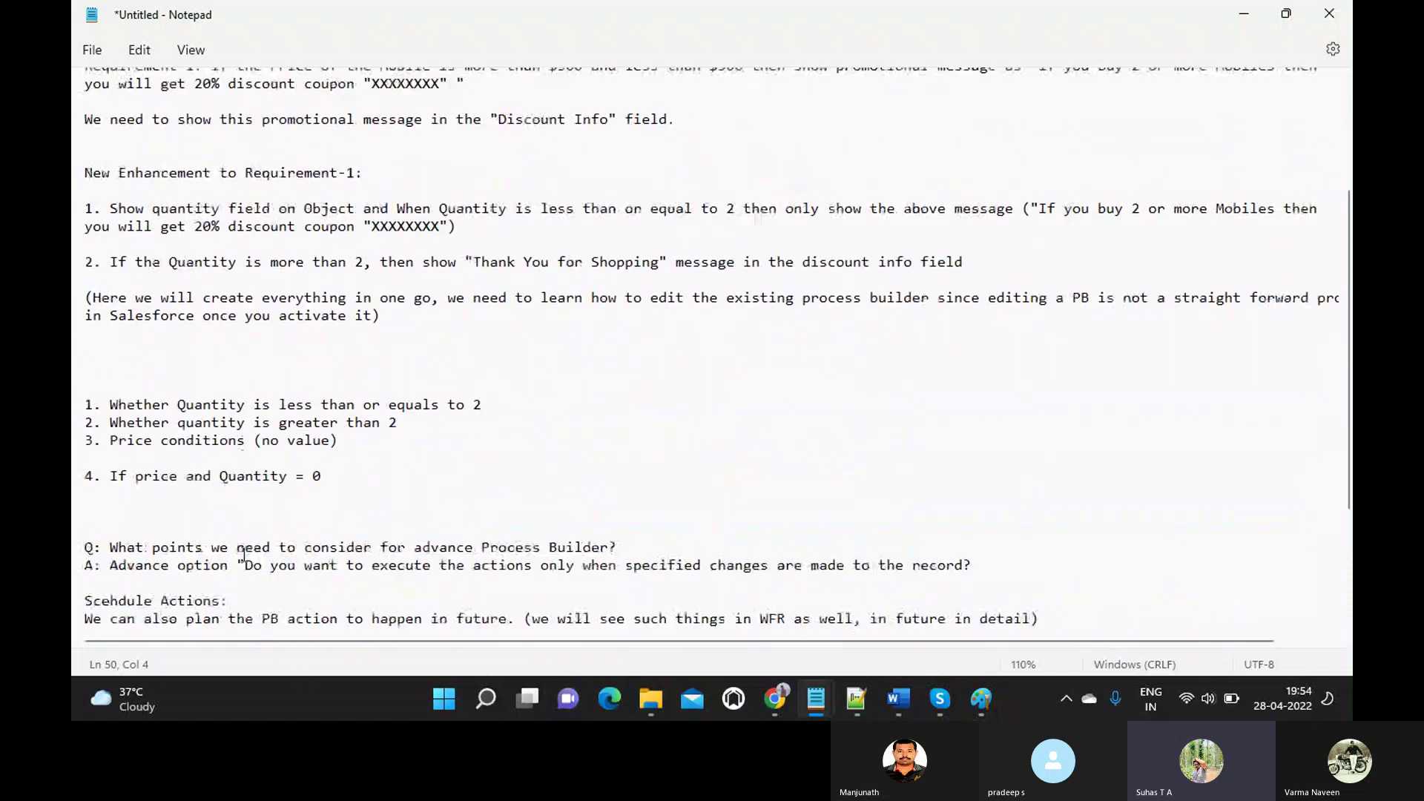
scroll(244, 554, "down", 7)
scroll(244, 554, "up", 10)
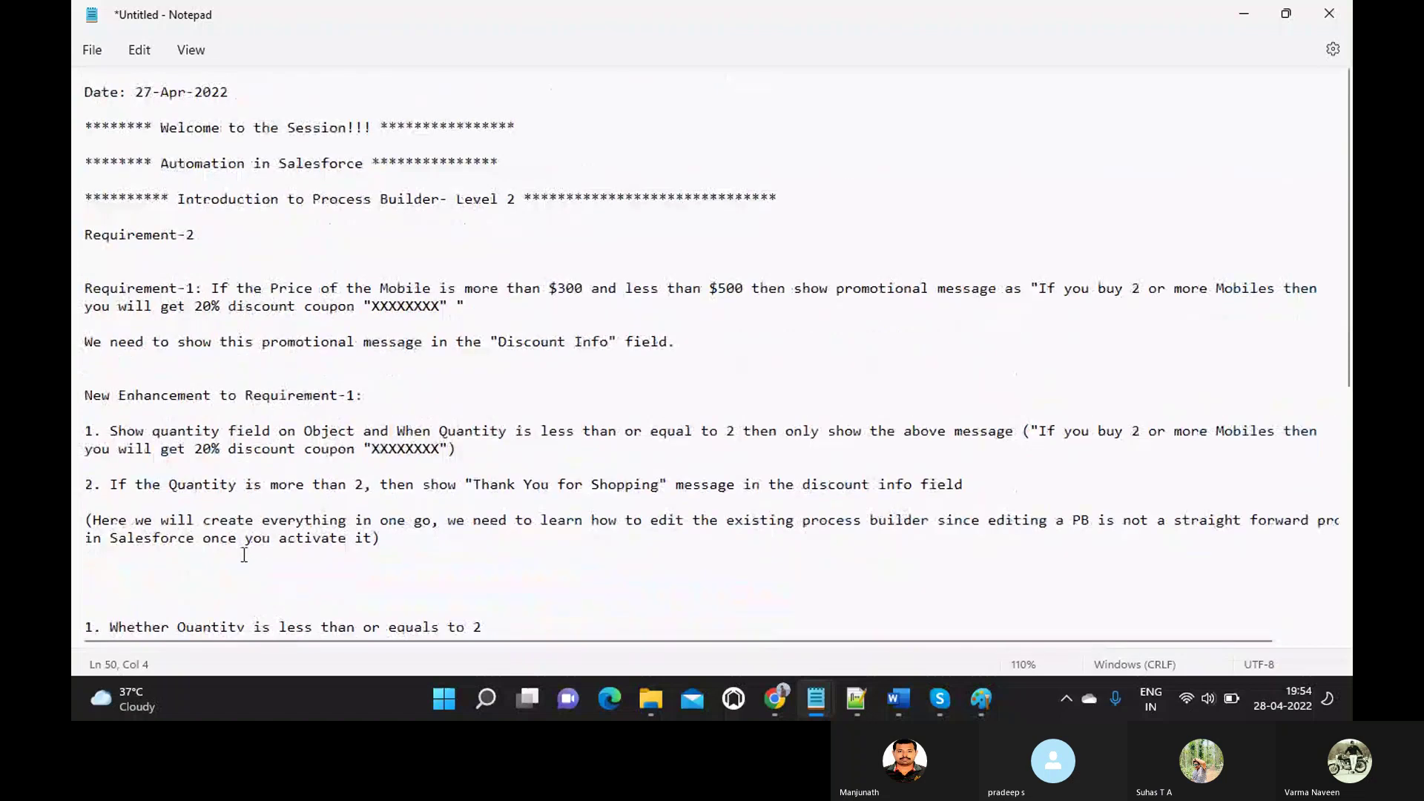
scroll(244, 555, "down", 4)
scroll(244, 555, "up", 4)
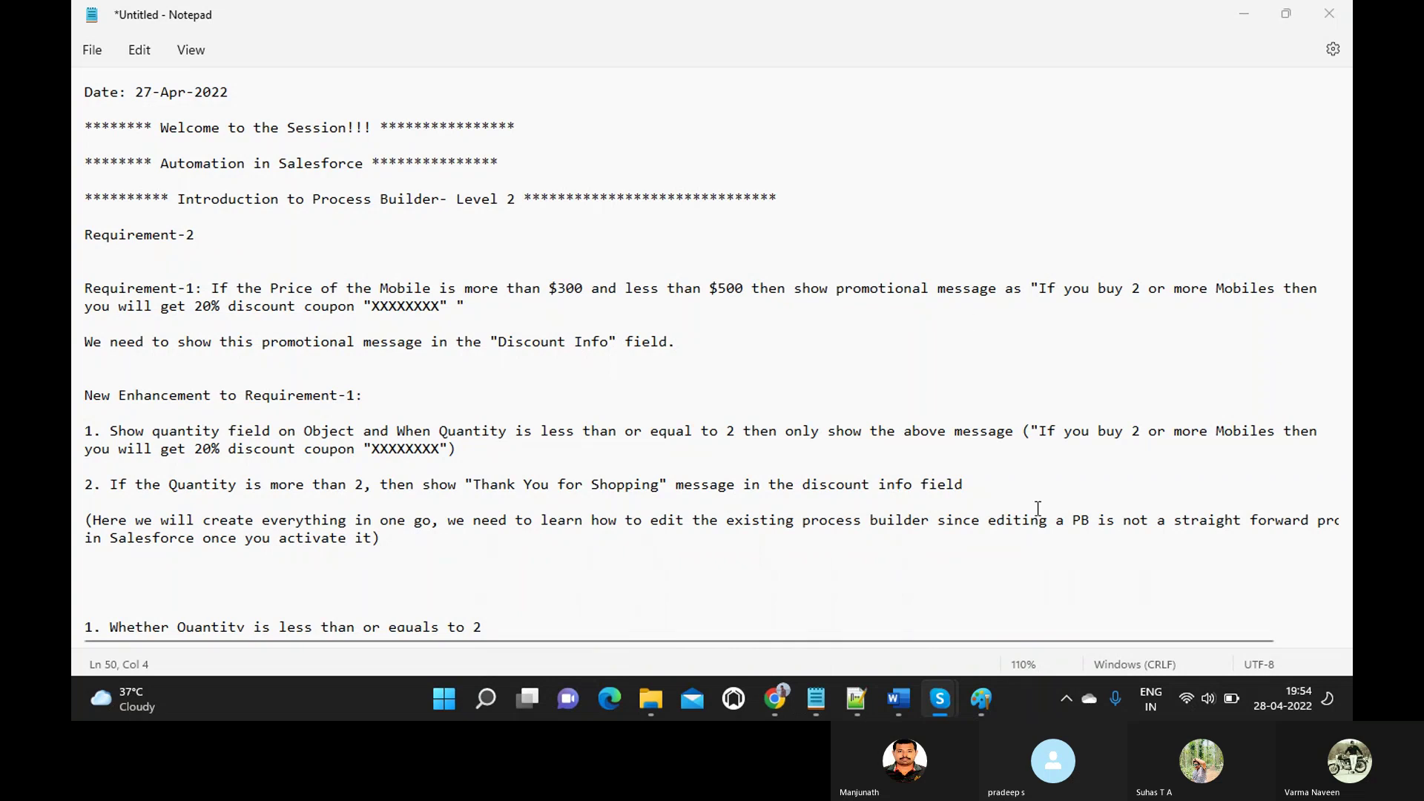
- Switch to the Skype group call window
mouse_move(943, 695)
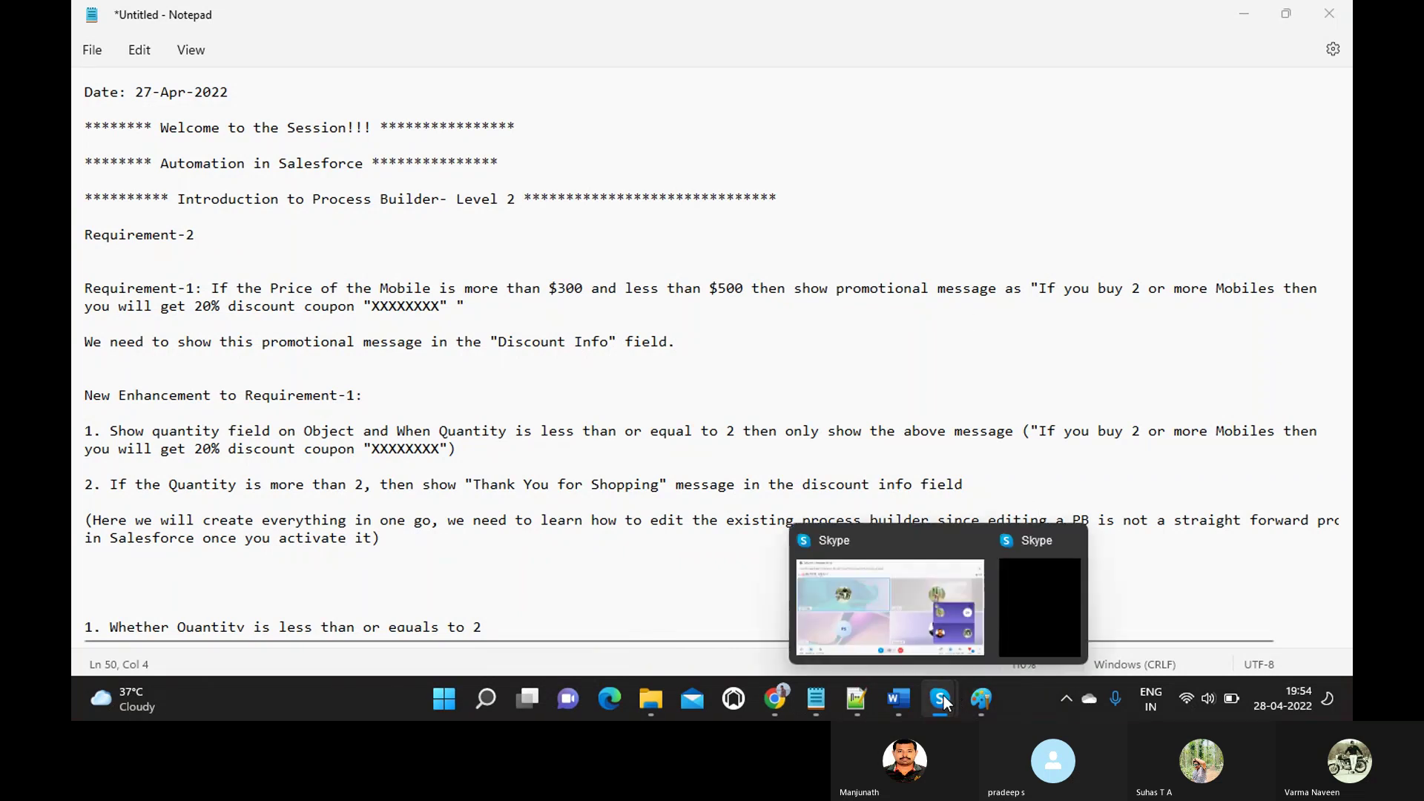
left_click(924, 590)
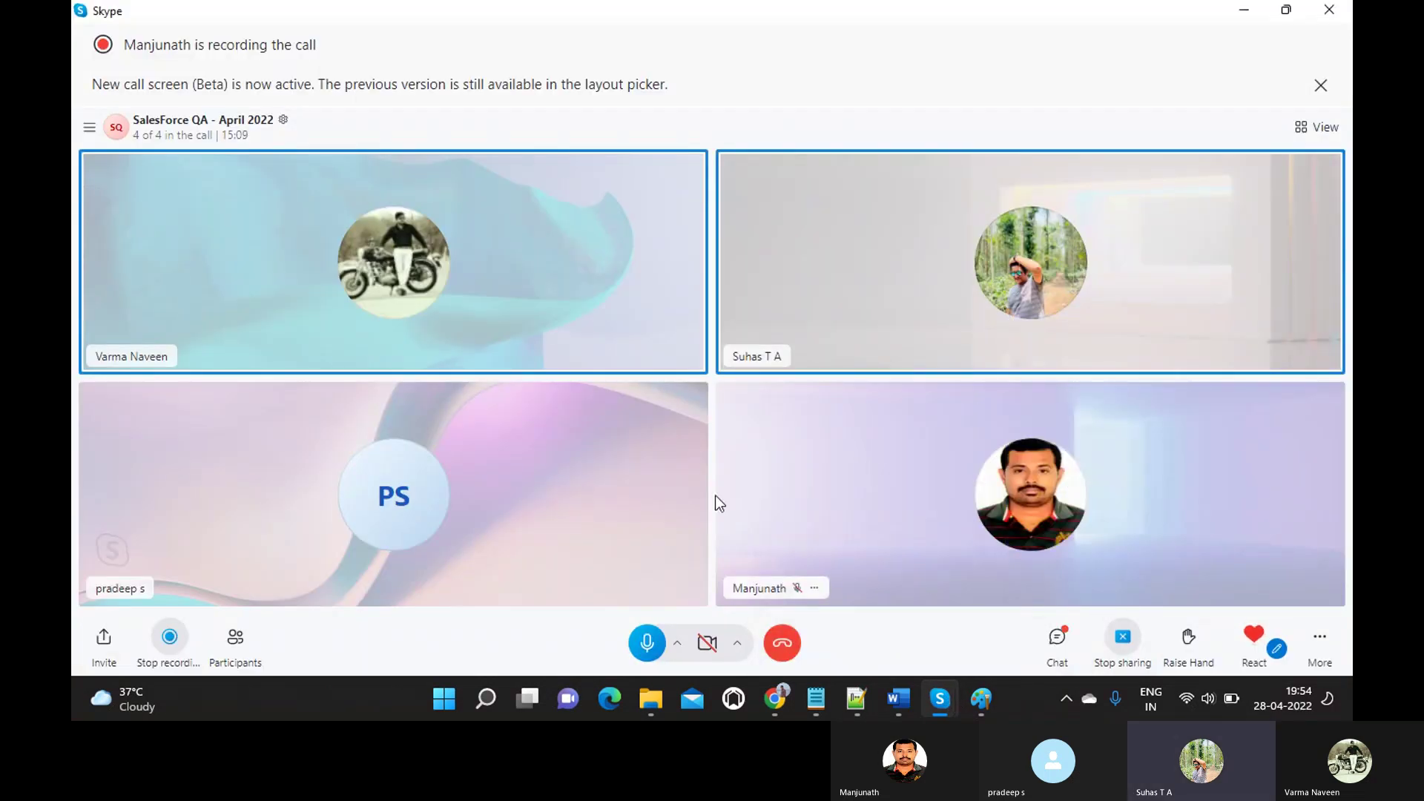
- Switch to Chrome and view the open Samsung Mobile record's details and the Samsung Mobile process in Process Builder
mouse_move(816, 698)
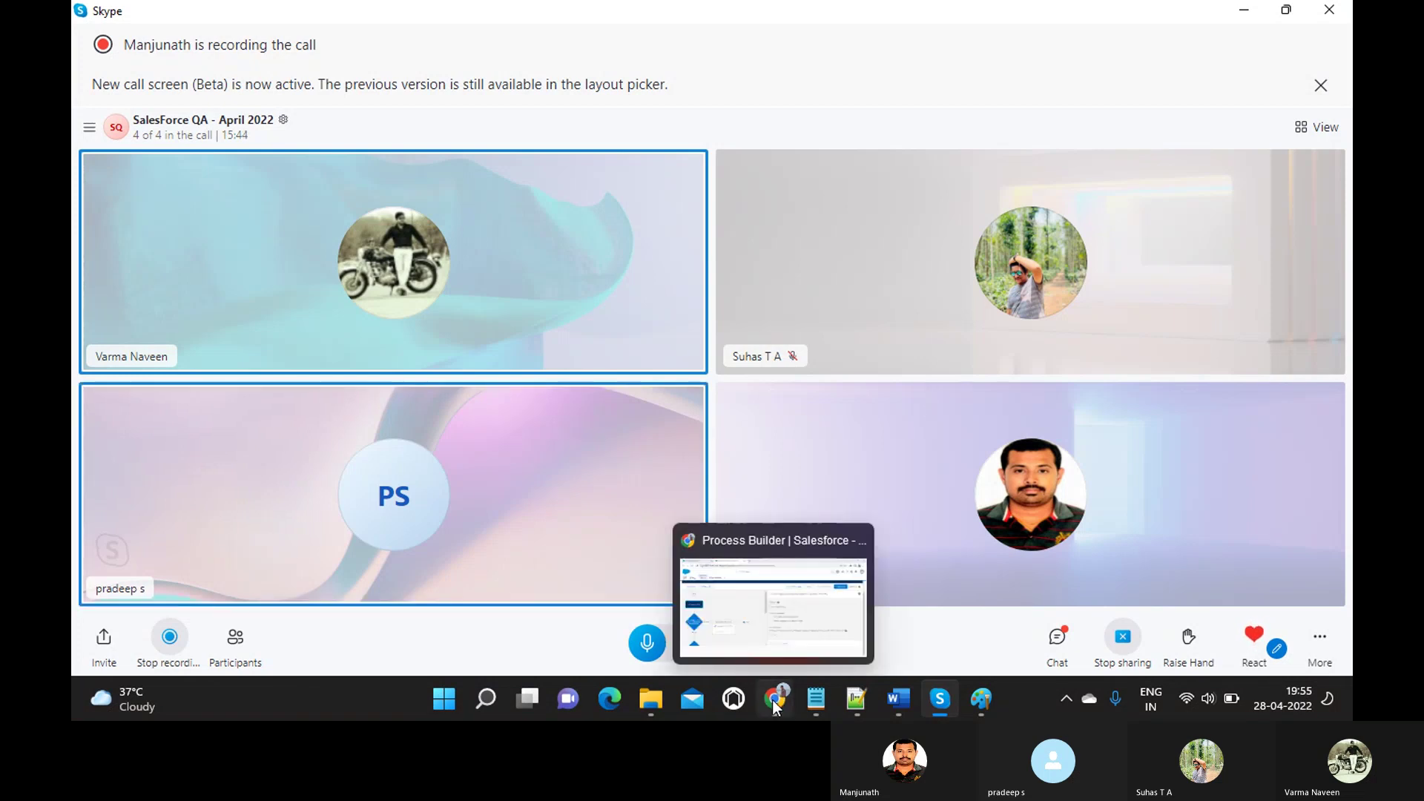
left_click(767, 581)
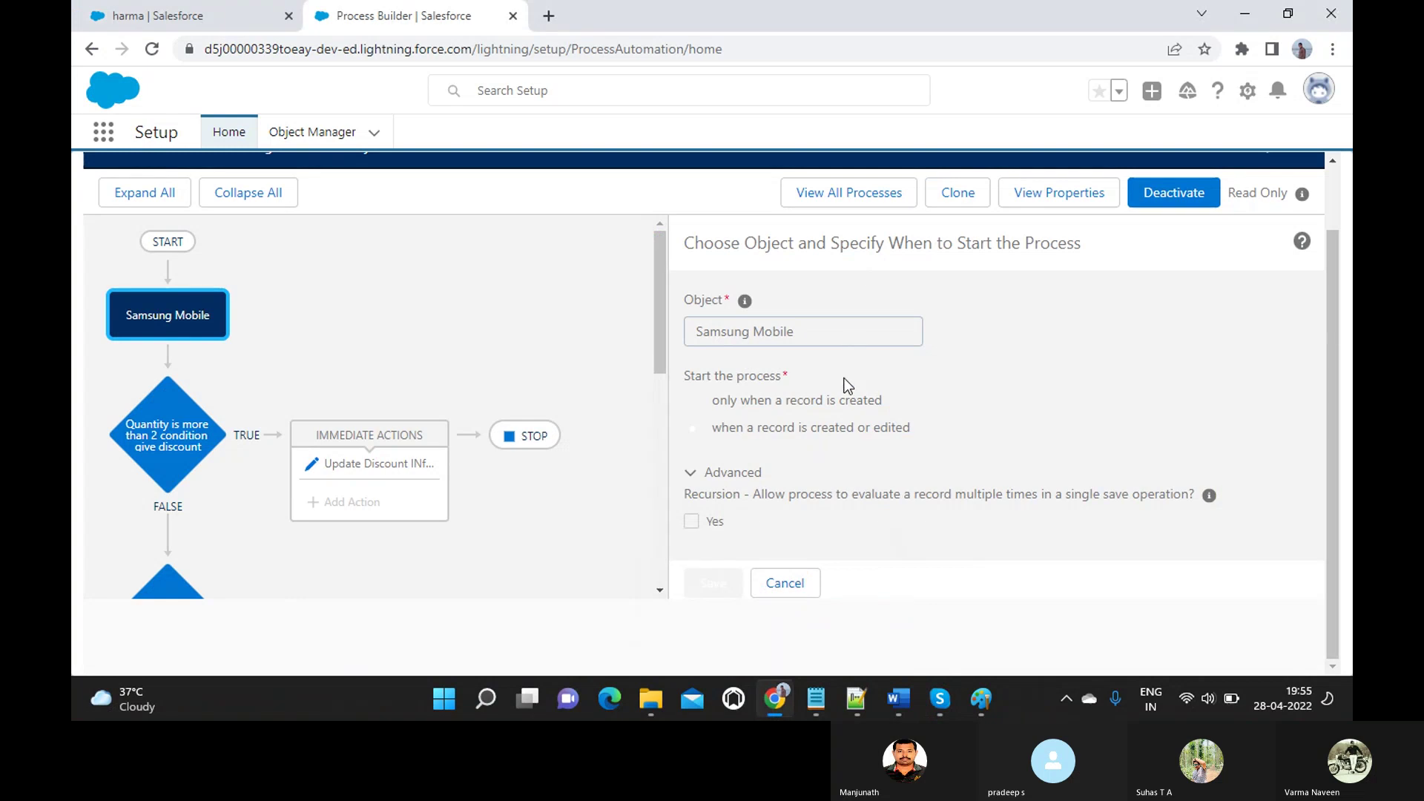
scroll(846, 386, "up", 1)
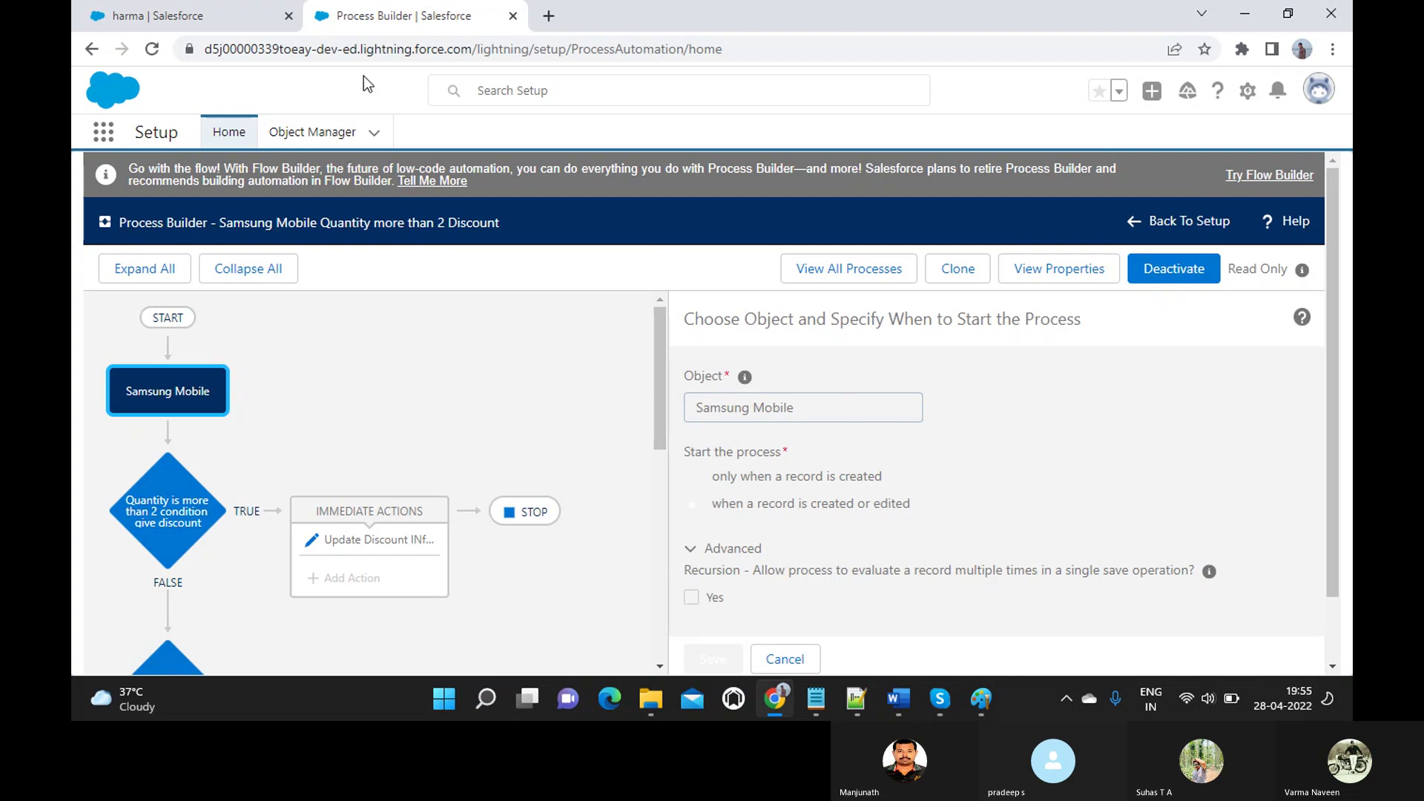
left_click(198, 12)
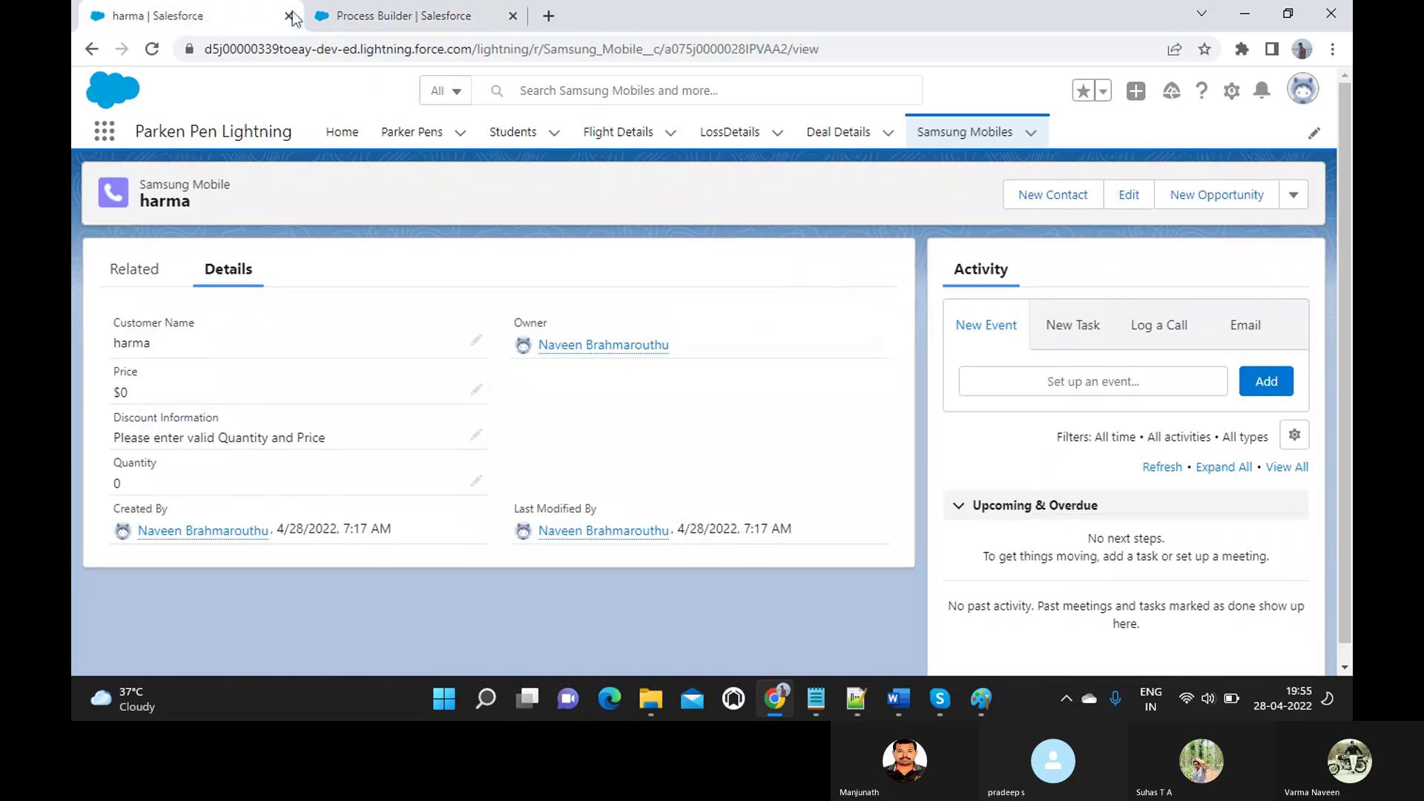
left_click(340, 18)
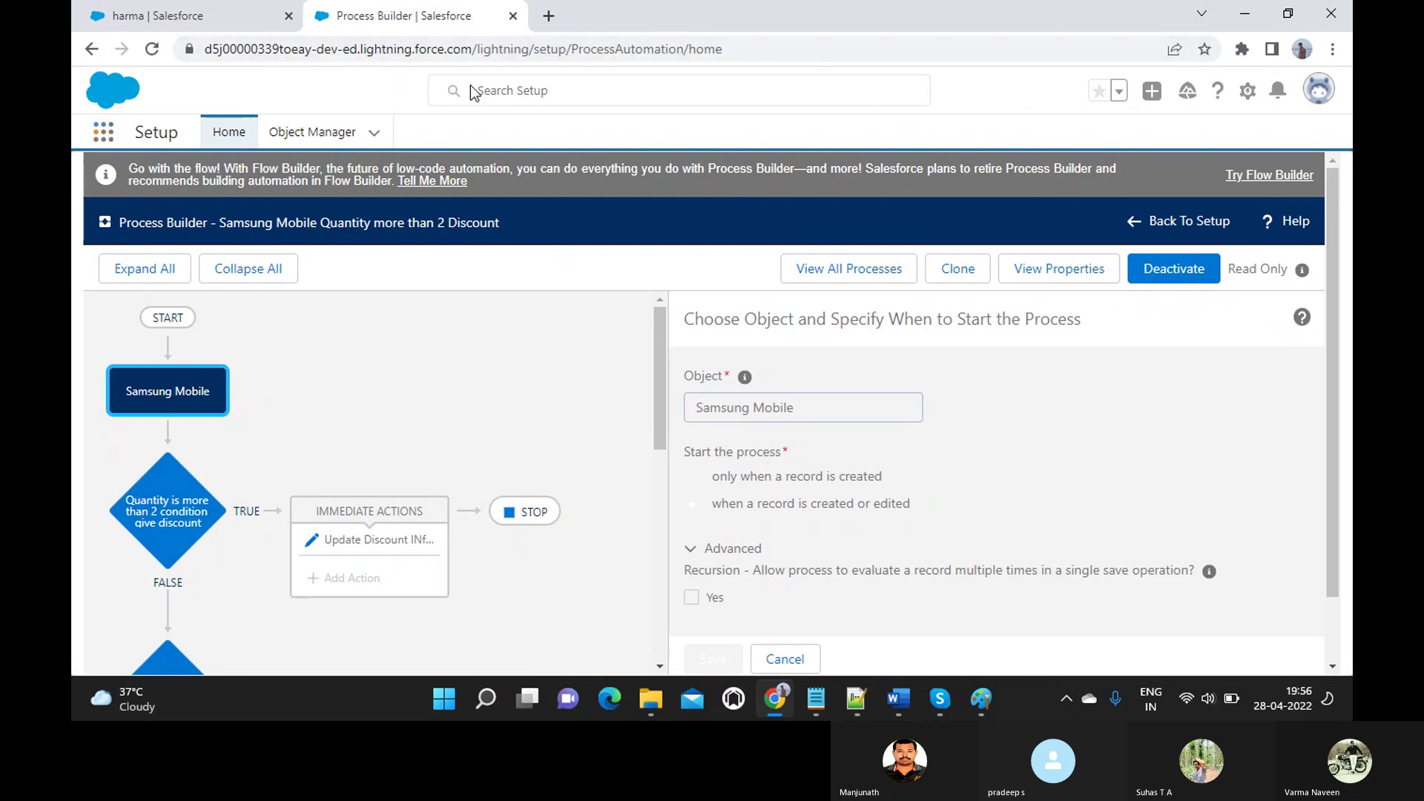
- Open the recently viewed user record from the Setup search and look through its details, permission assignments and login history
left_click(488, 87)
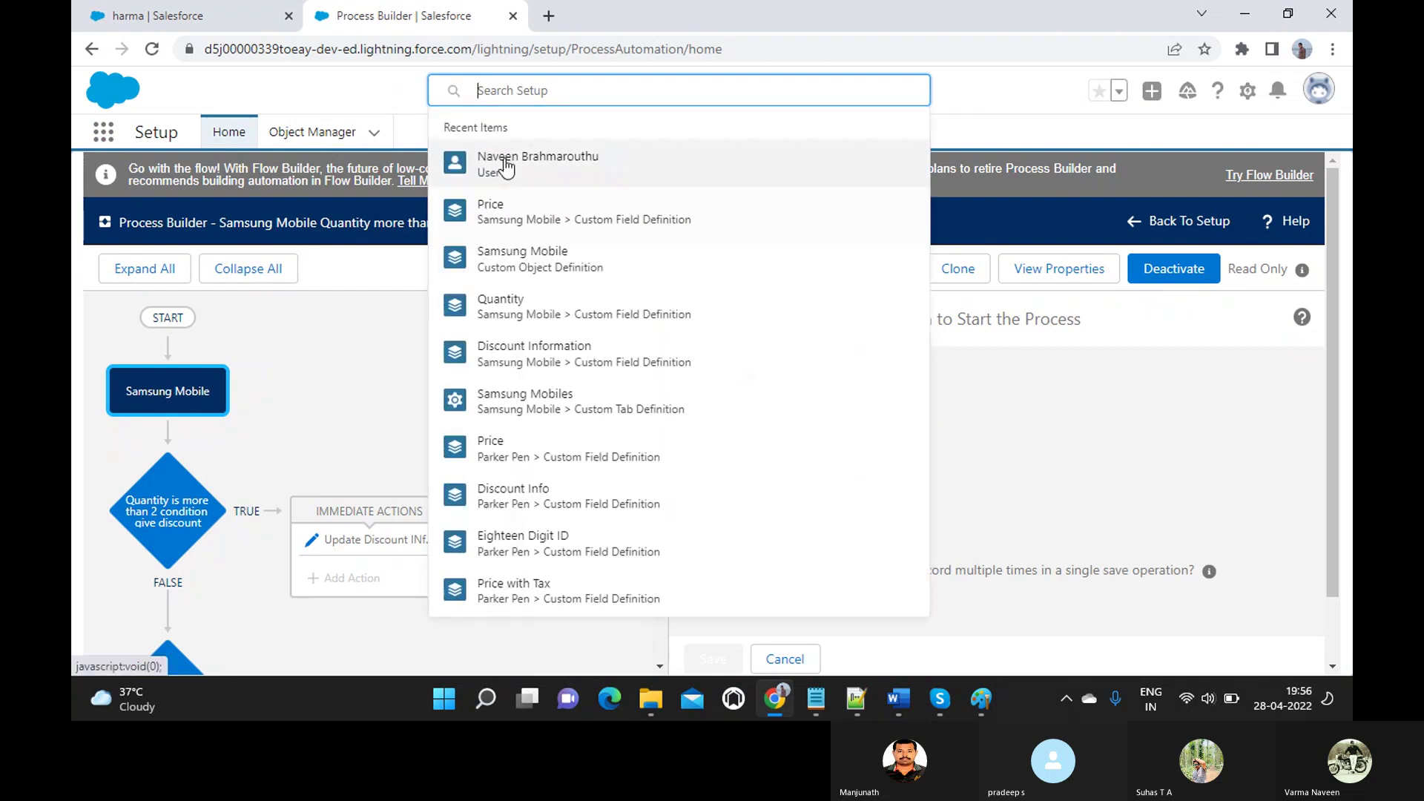
left_click(505, 165)
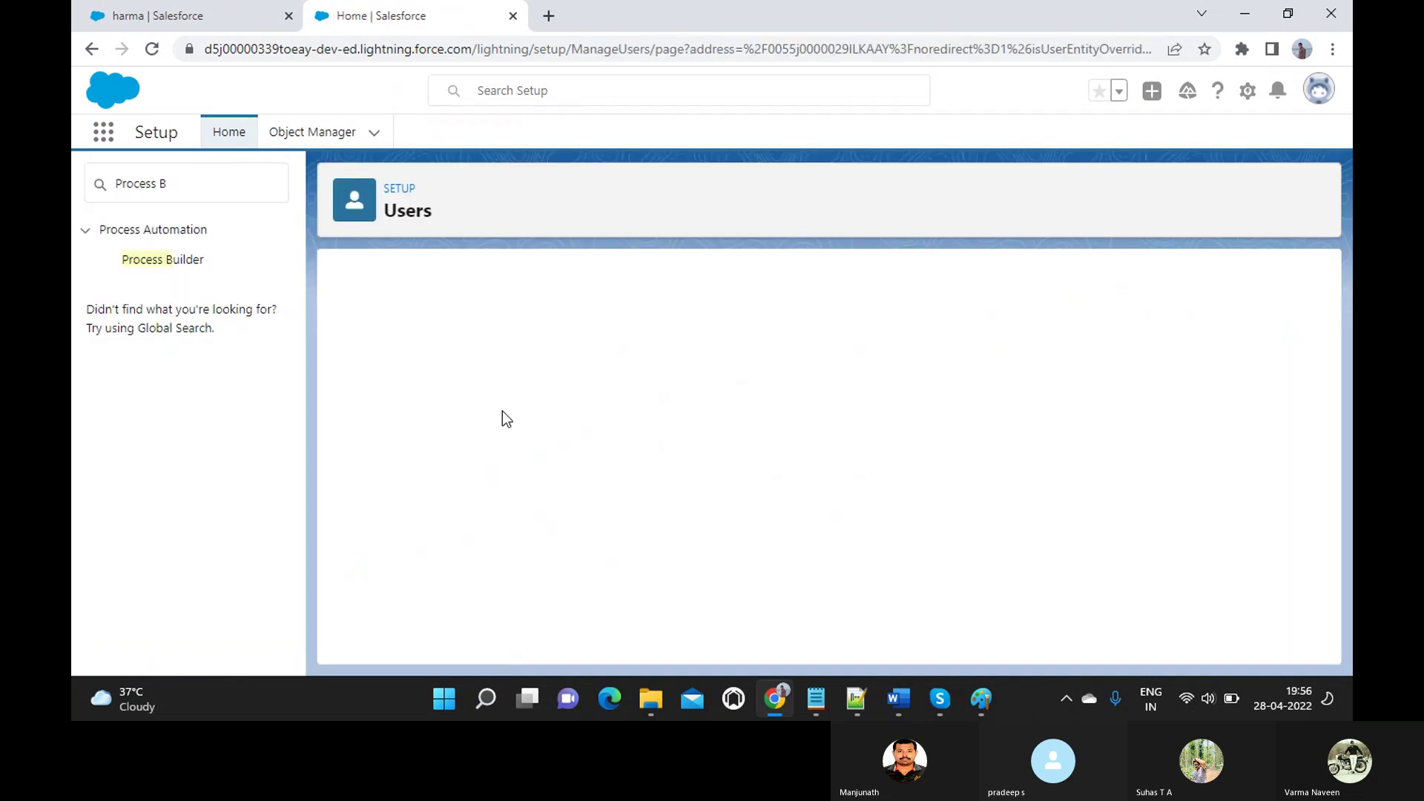
scroll(502, 411, "down", 2)
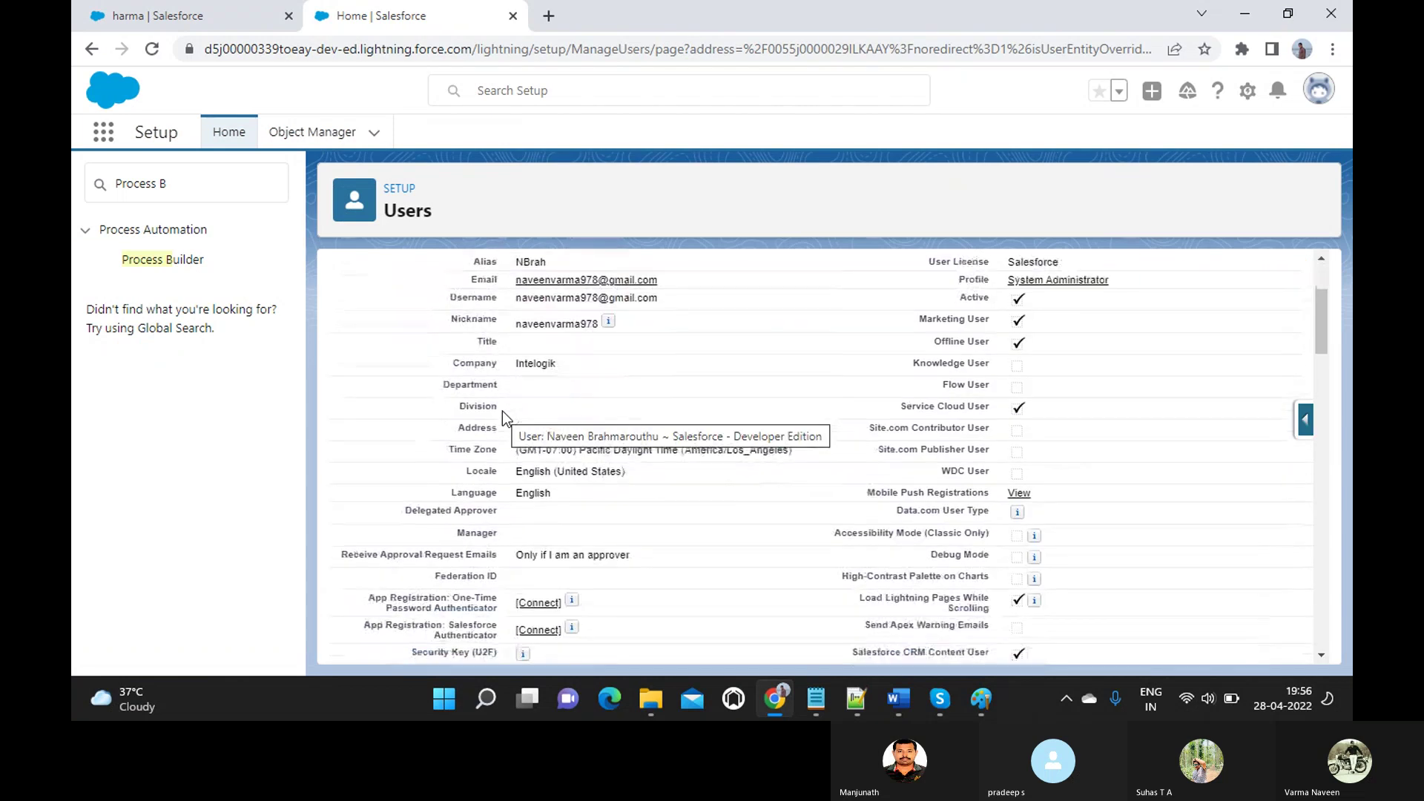
scroll(502, 411, "down", 3)
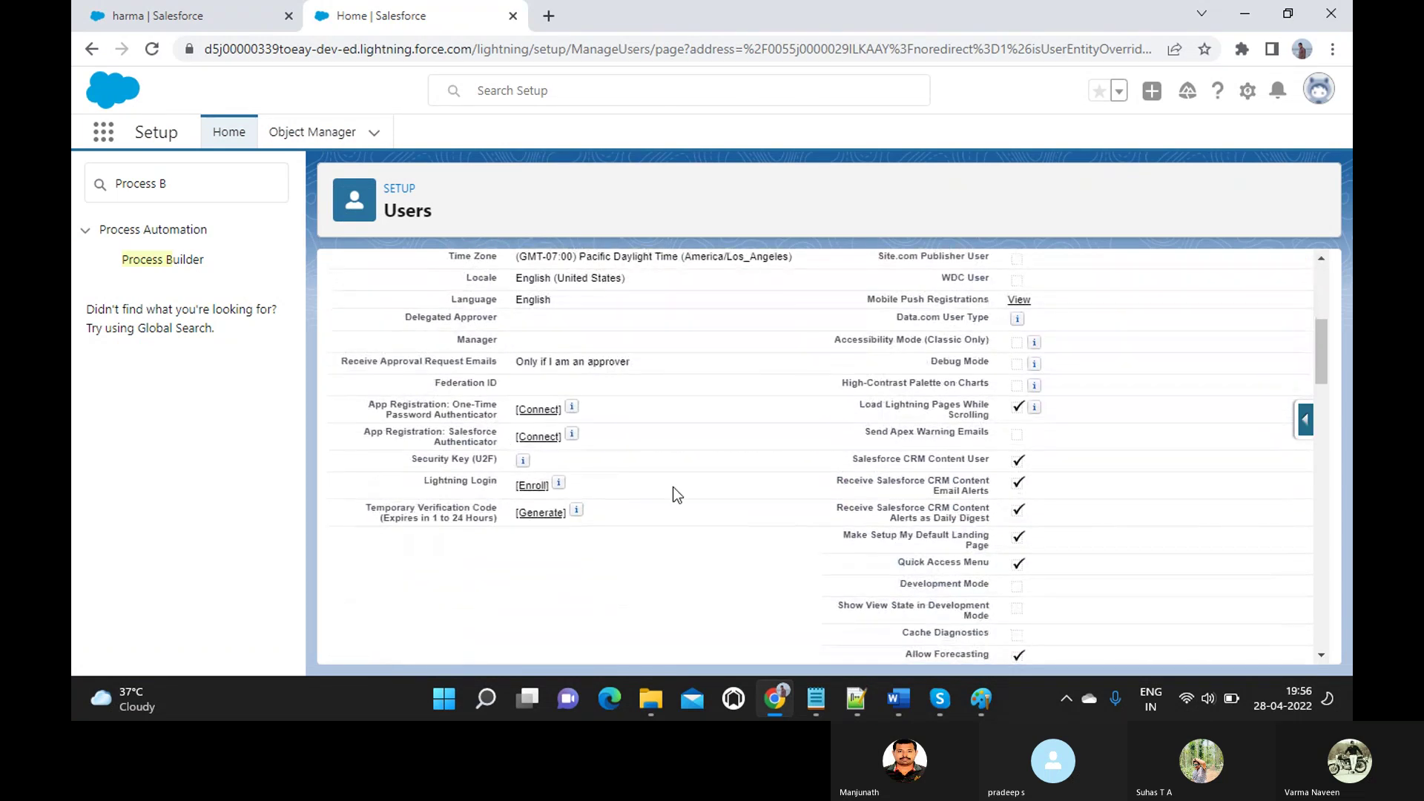
scroll(674, 486, "up", 2)
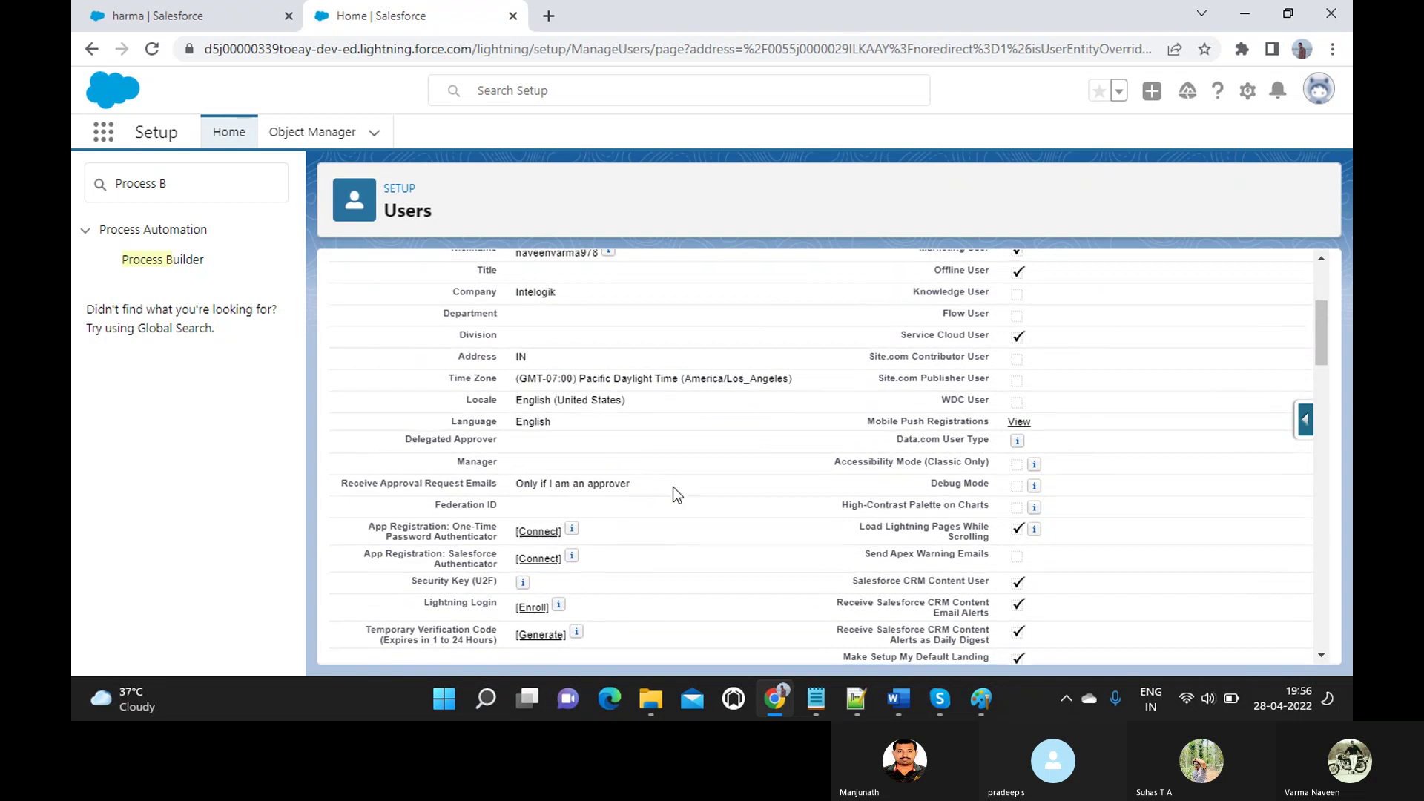
scroll(673, 494, "down", 2)
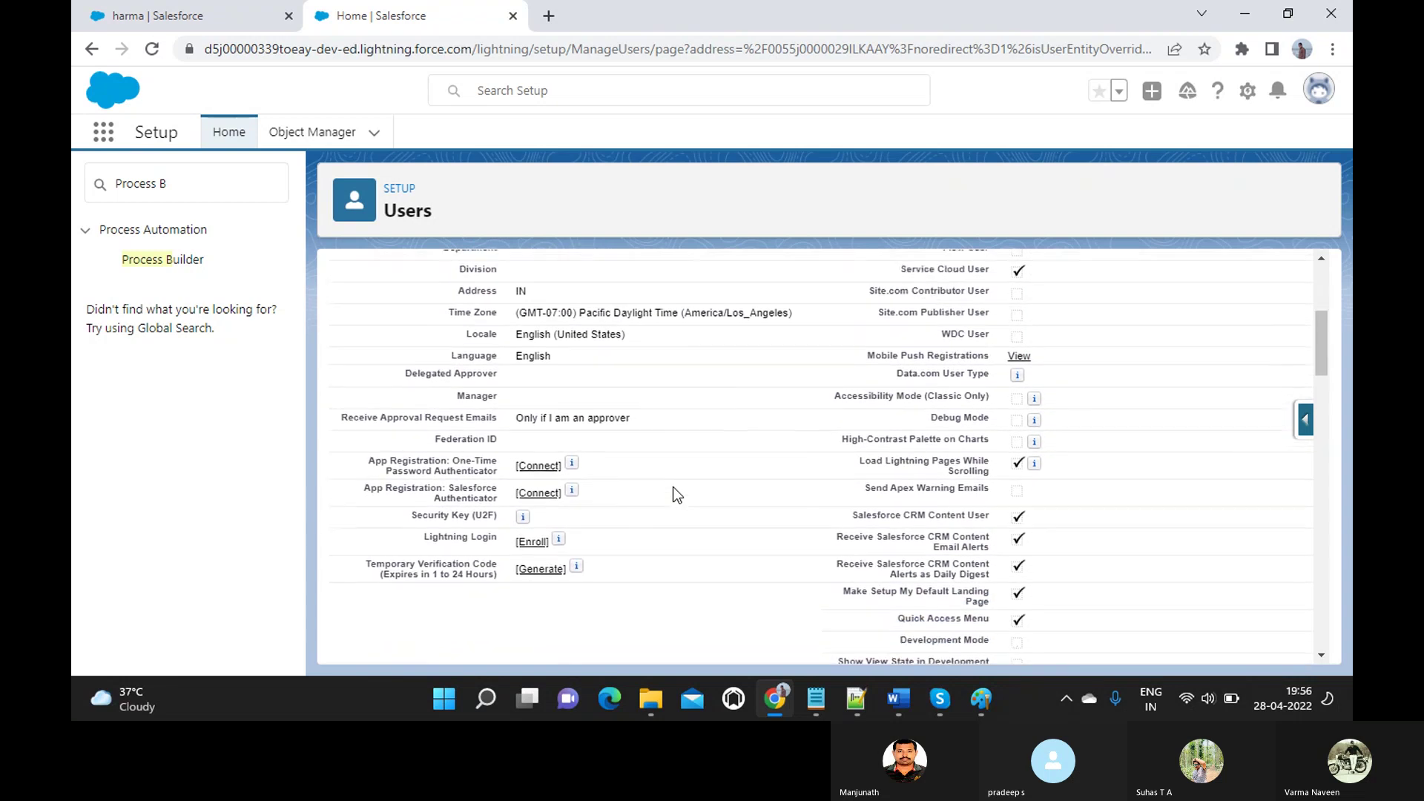
scroll(673, 488, "down", 10)
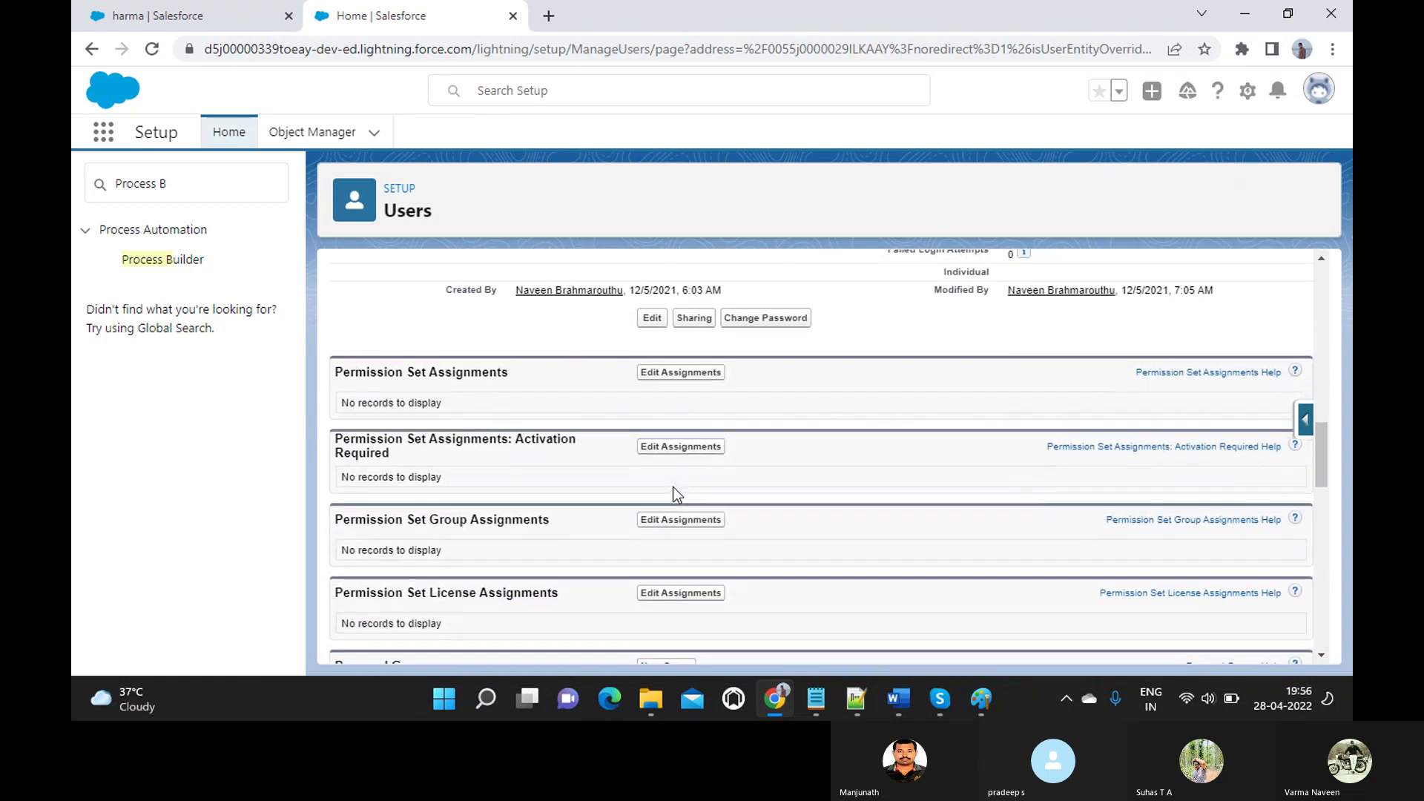
scroll(674, 493, "down", 10)
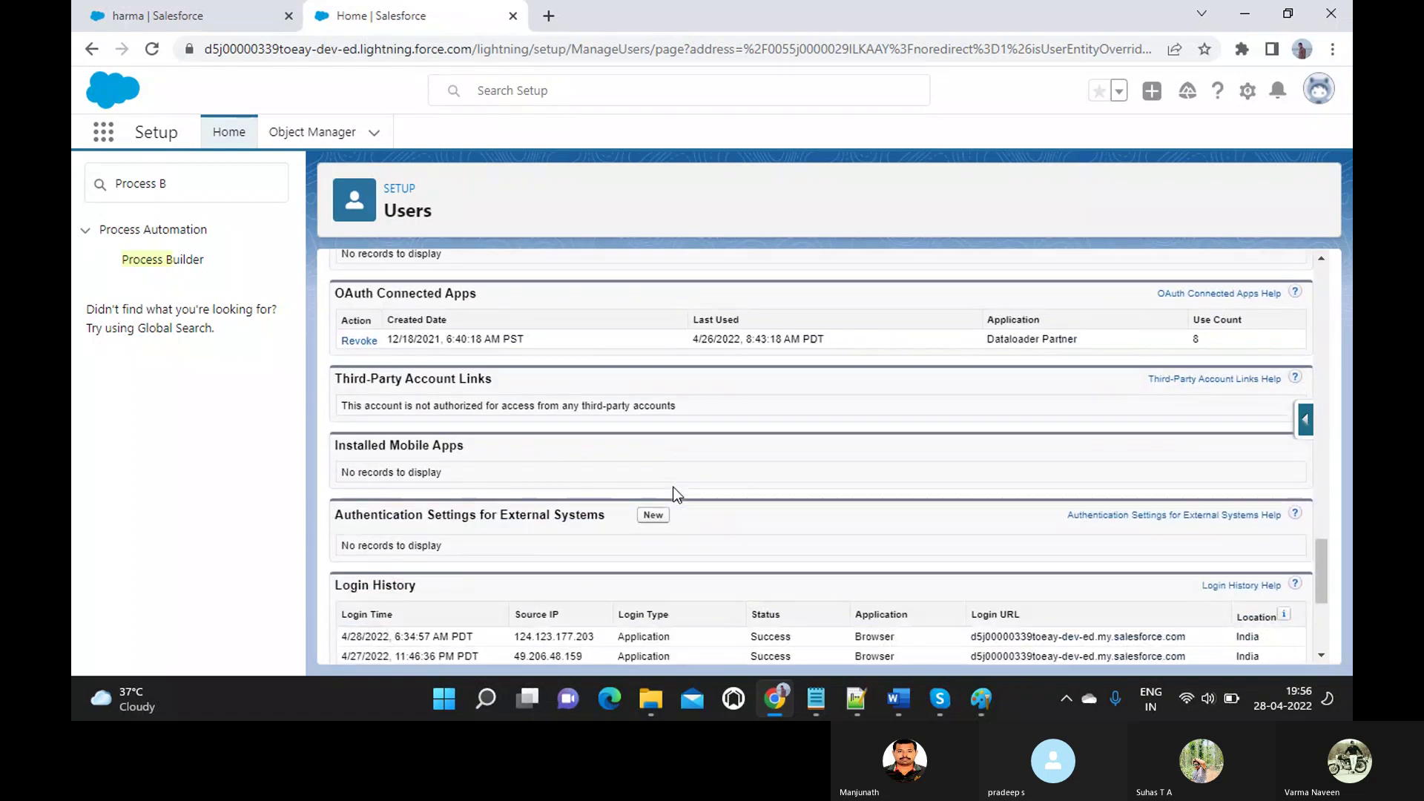
scroll(673, 493, "down", 3)
scroll(673, 487, "up", 10)
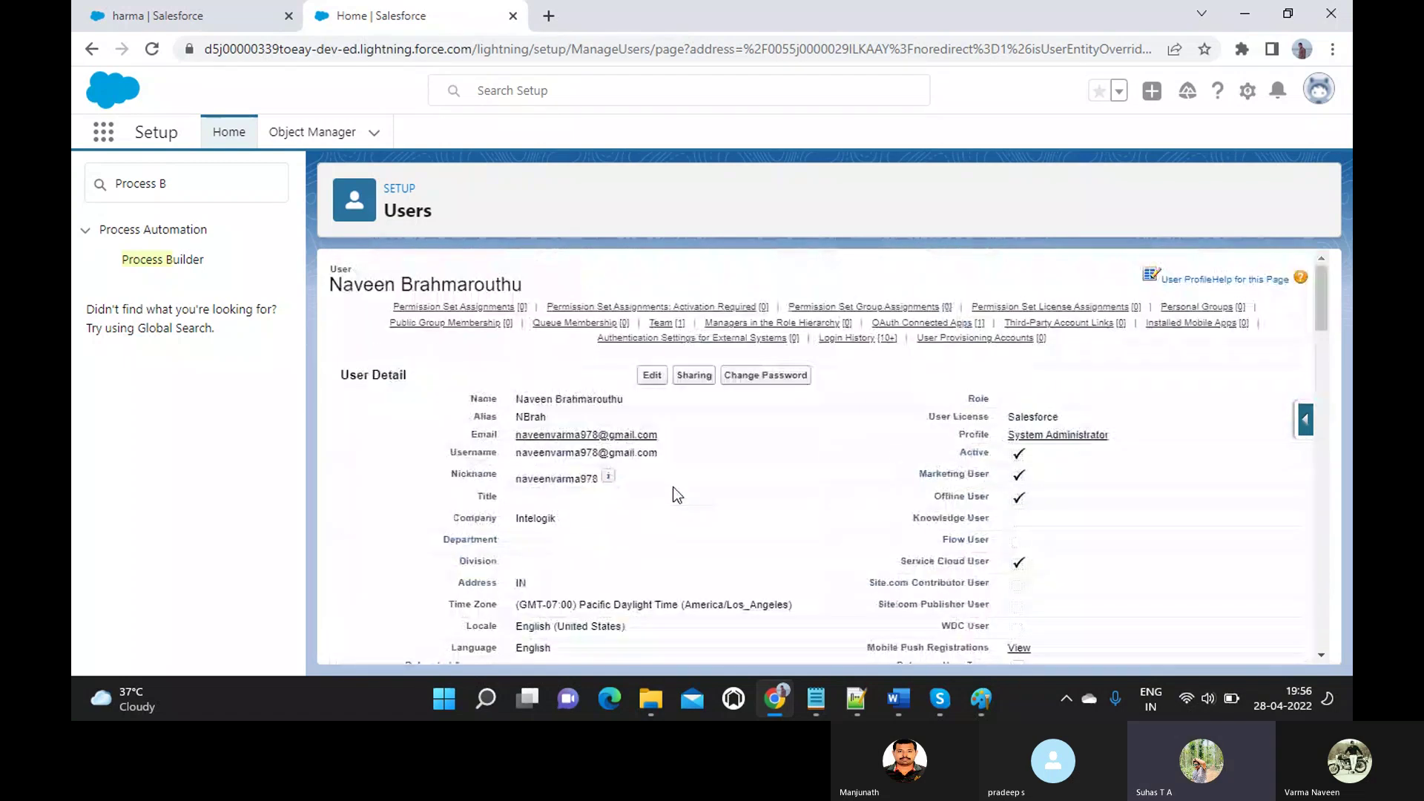
- Search the user page's text for "user" and "curren", and close the search
key("ctrl+f")
type("user")
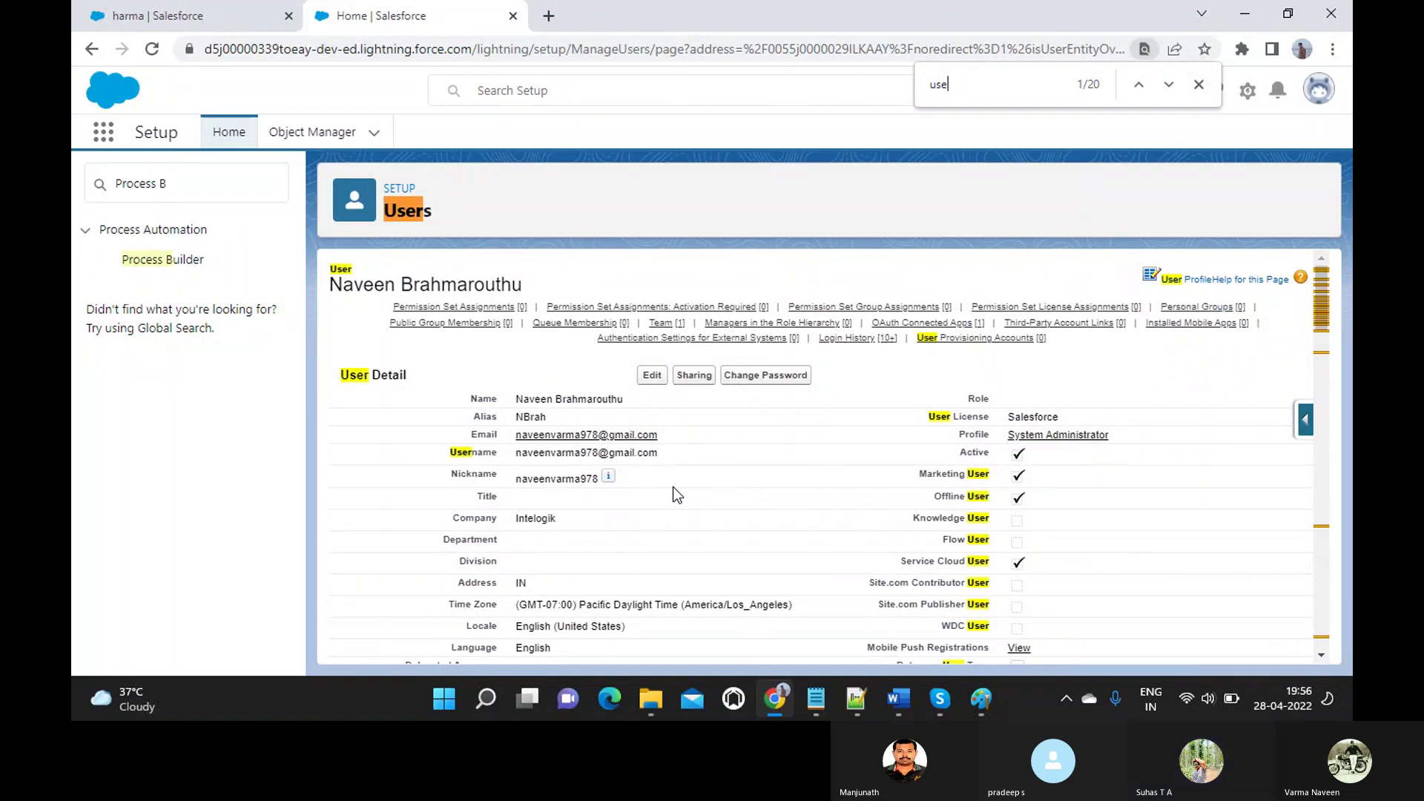
key("BackSpace")
key("BackSpace")
key("BackSpace")
key("BackSpace")
type("curren")
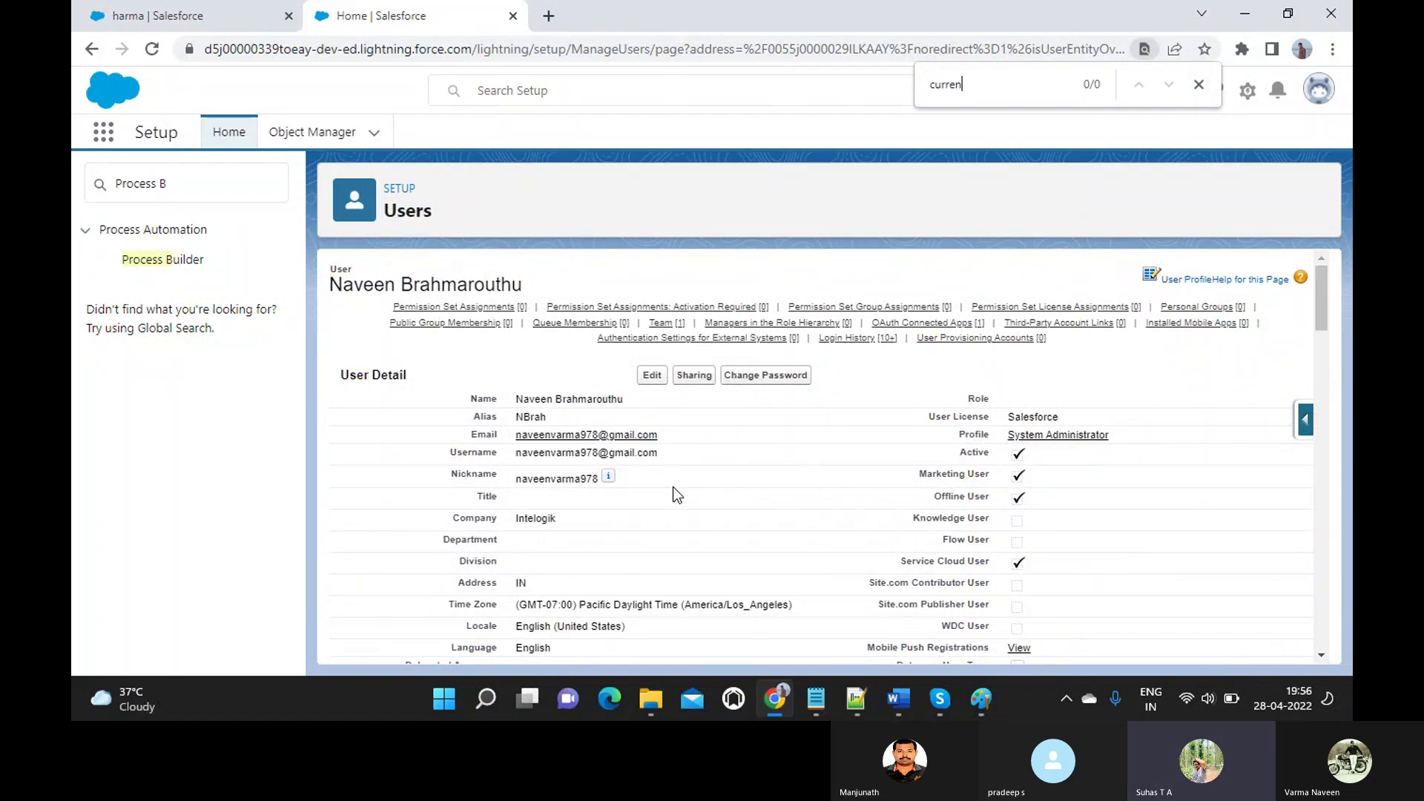
key("BackSpace")
key("BackSpace")
type("ne")
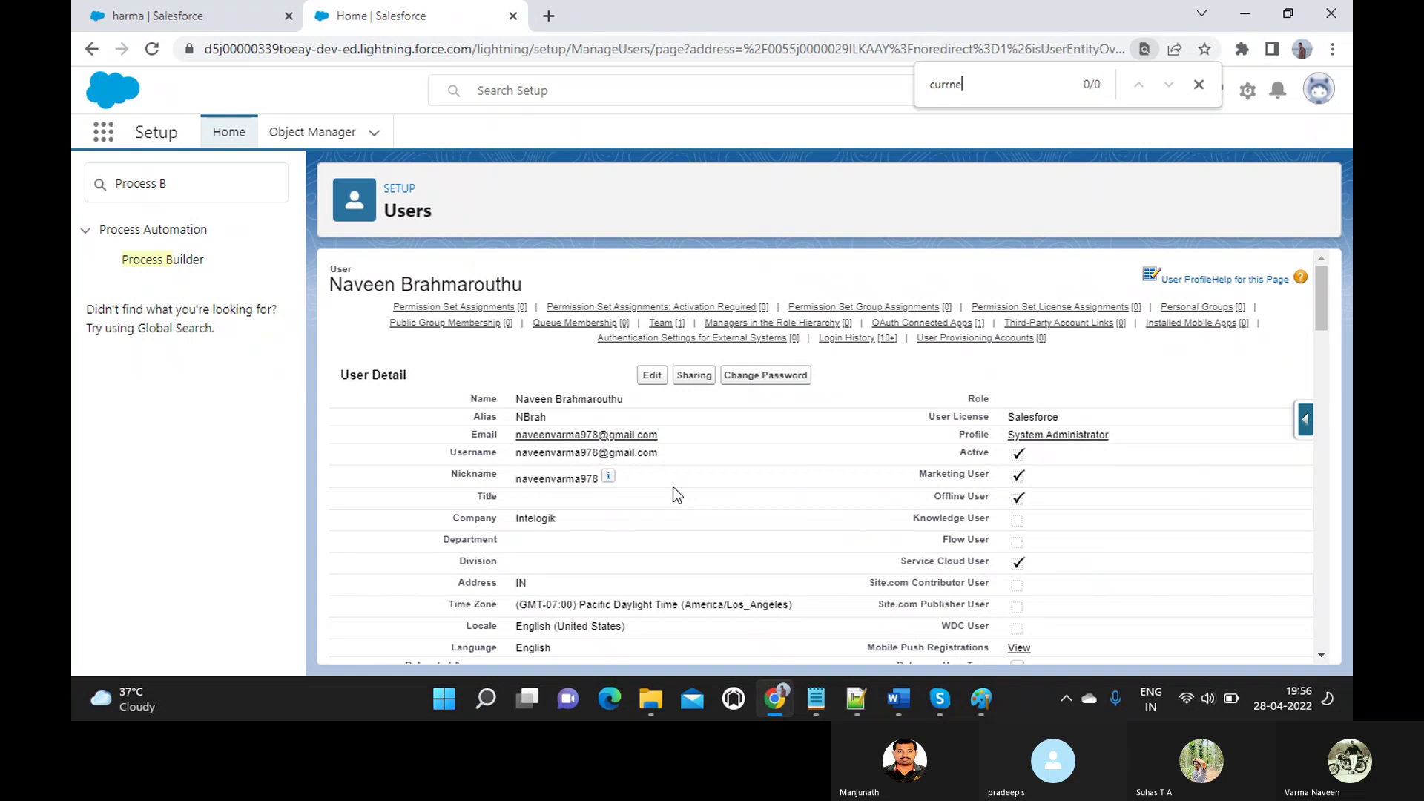
key("BackSpace")
key("BackSpace")
left_click(1191, 87)
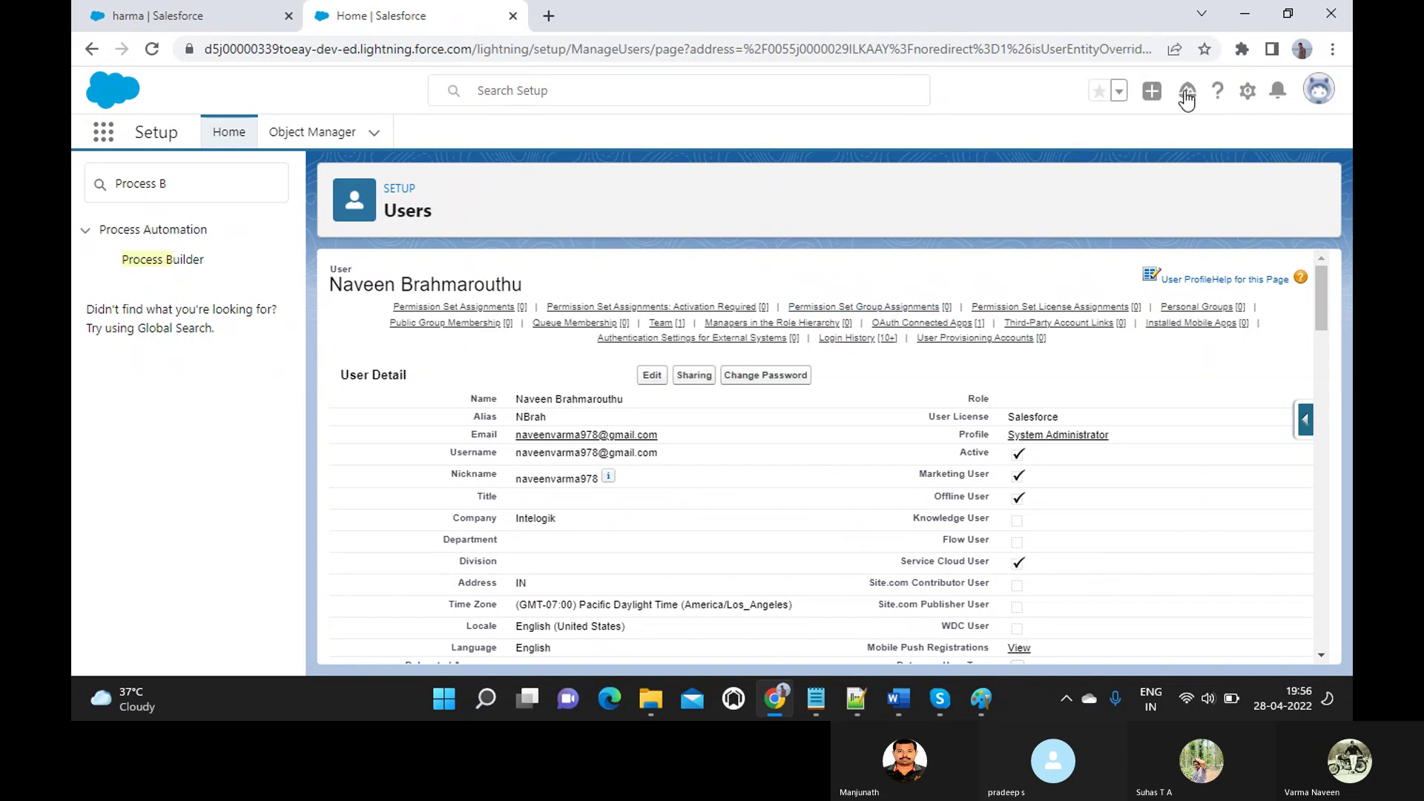
- Examine the time zone, locale and language settings in the user's details
scroll(739, 568, "down", 2)
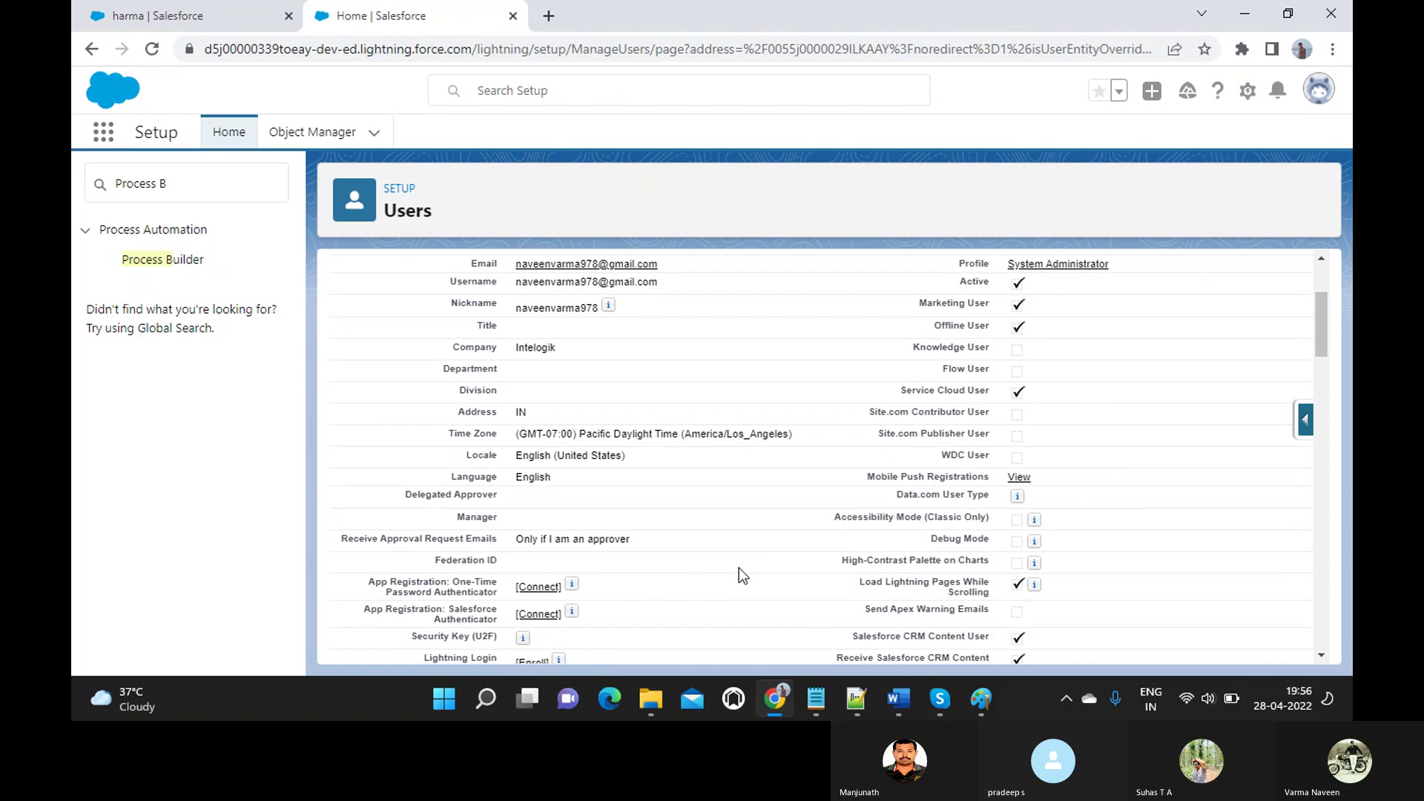
scroll(739, 569, "down", 3)
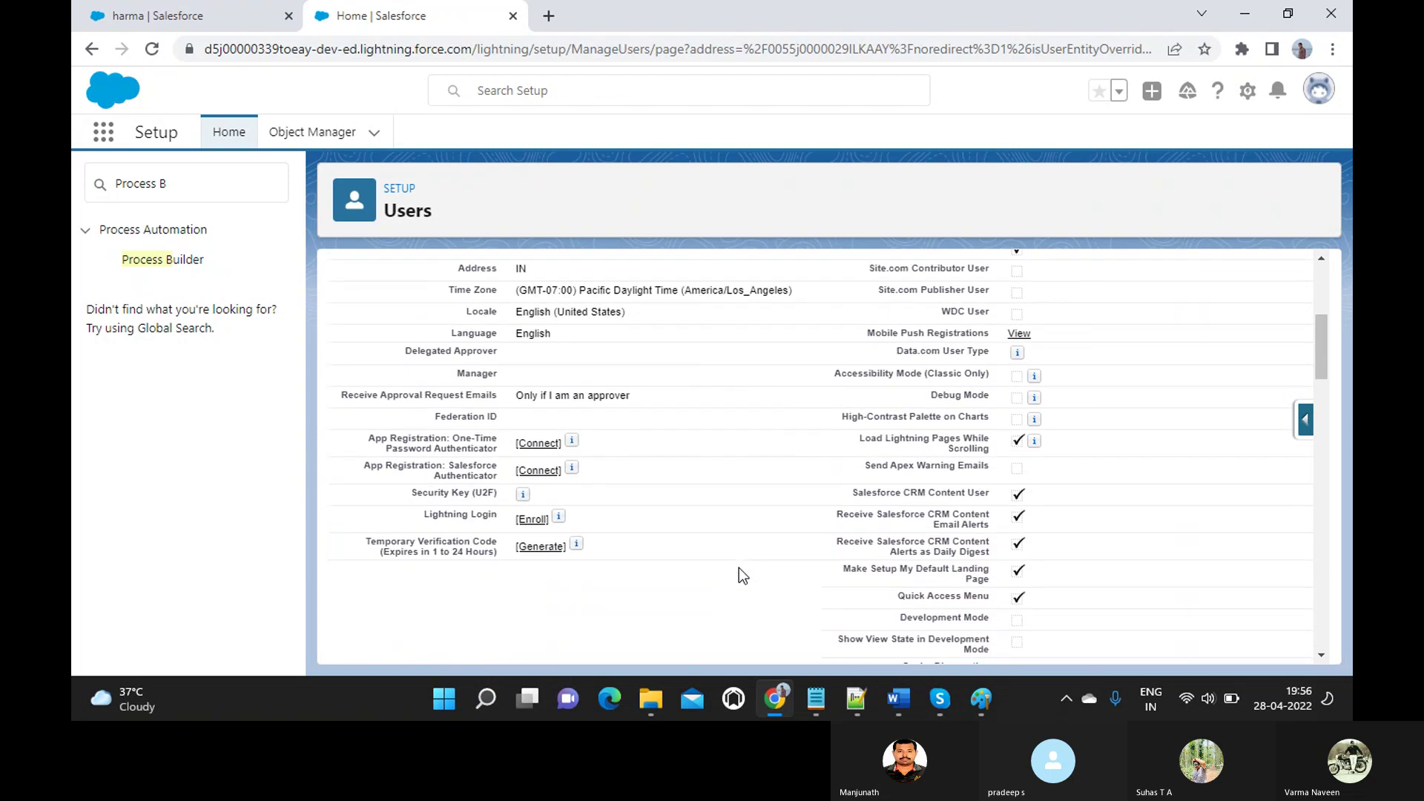
scroll(739, 568, "up", 2)
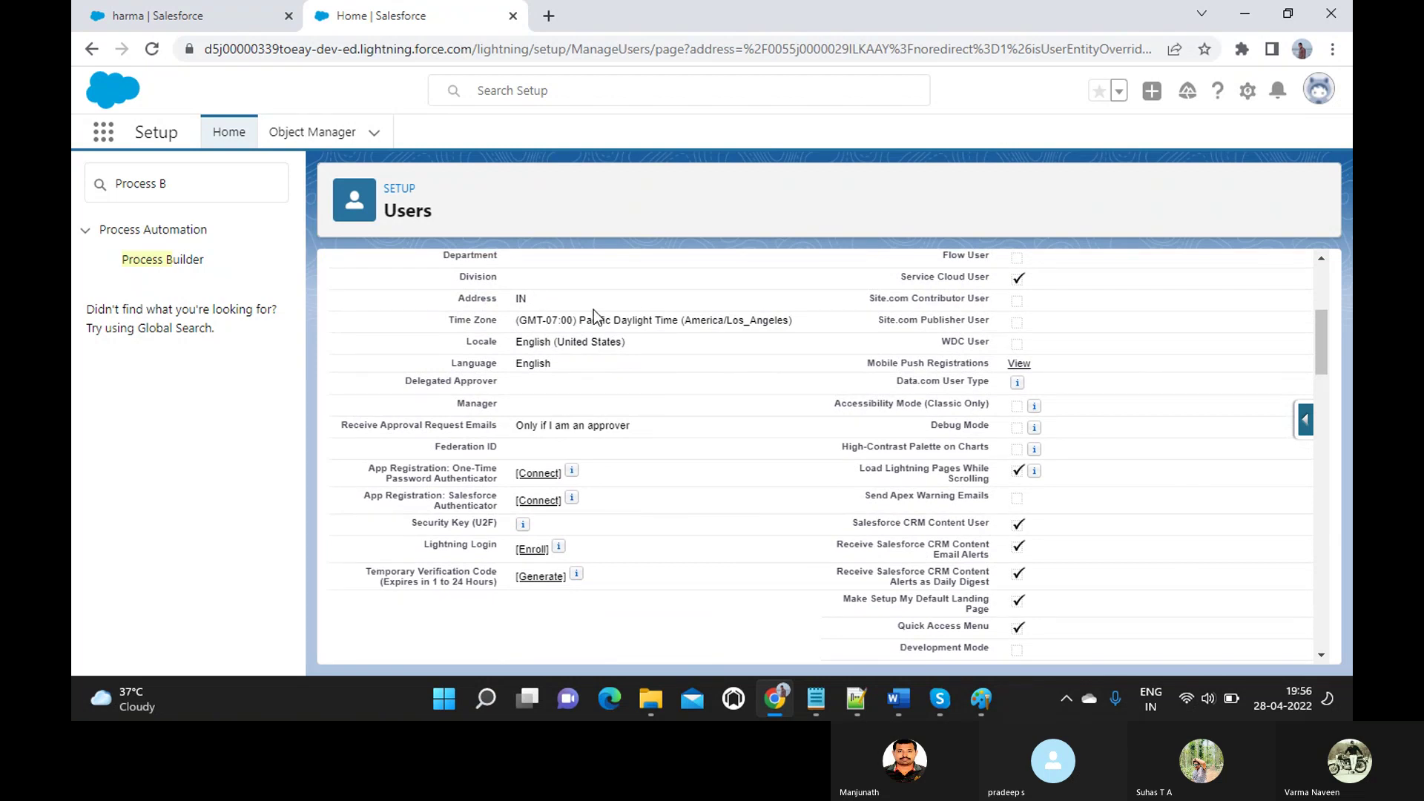
scroll(710, 425, "up", 2)
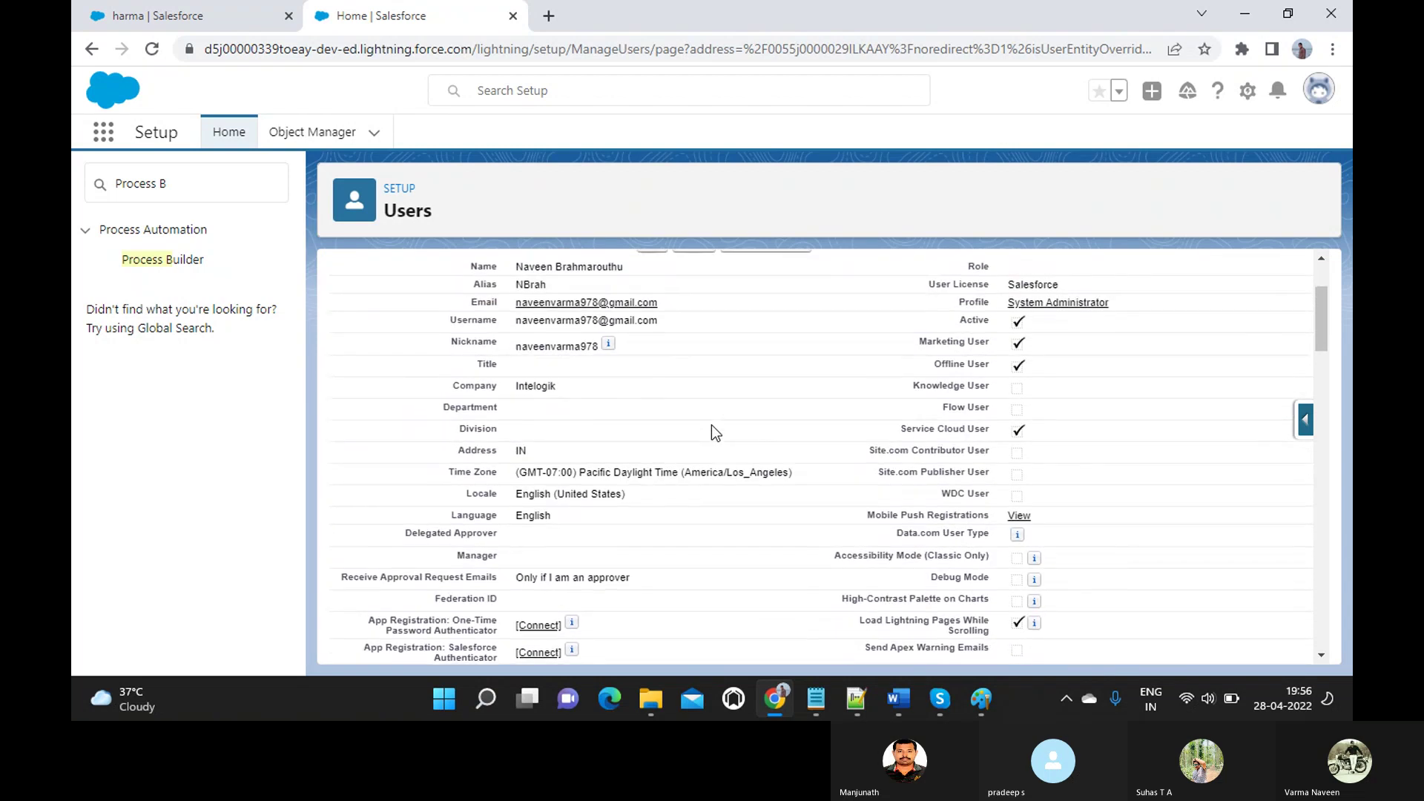
- Open the user record for editing, look through its mailing address, locale and approver settings for a currency option, and cancel the edit
scroll(710, 433, "down", 2)
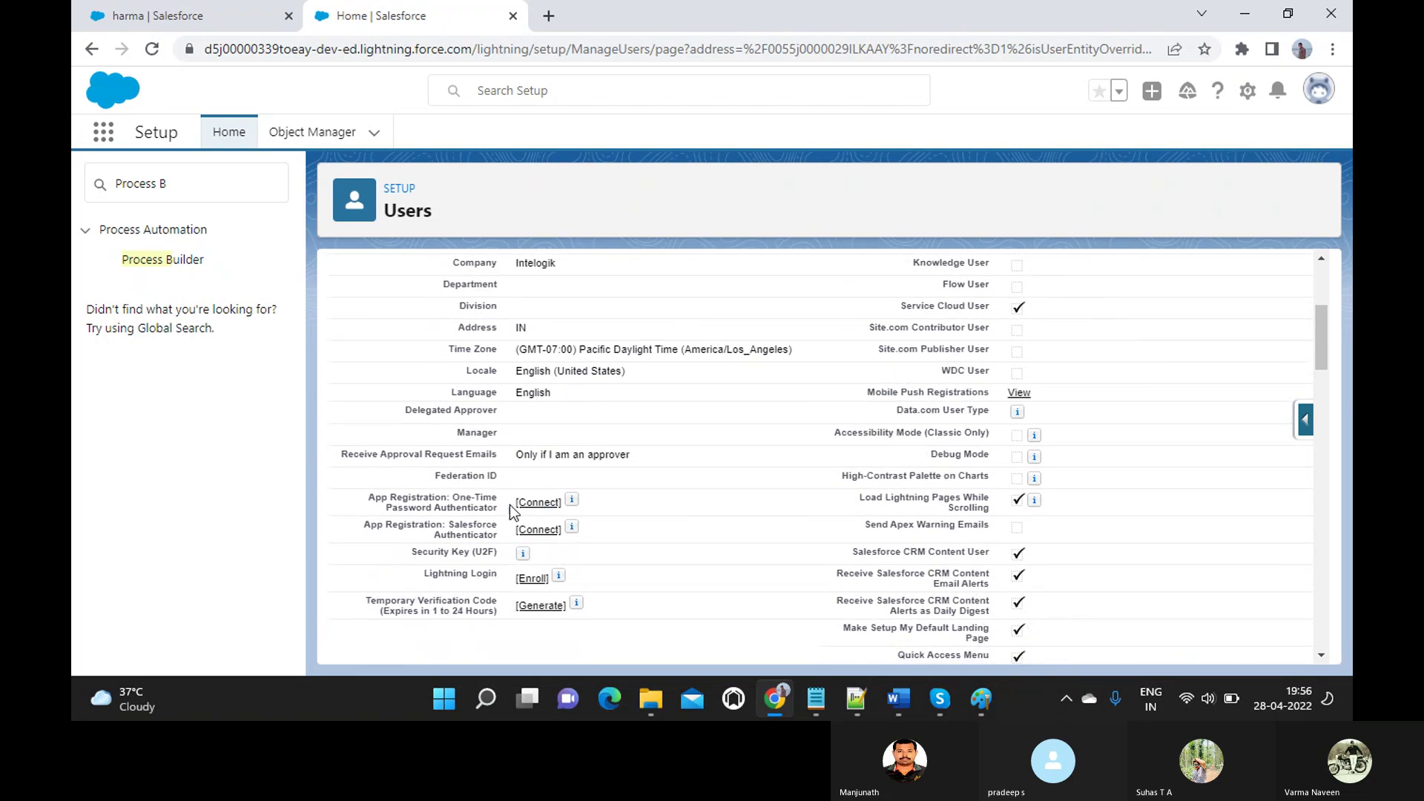
scroll(510, 504, "up", 2)
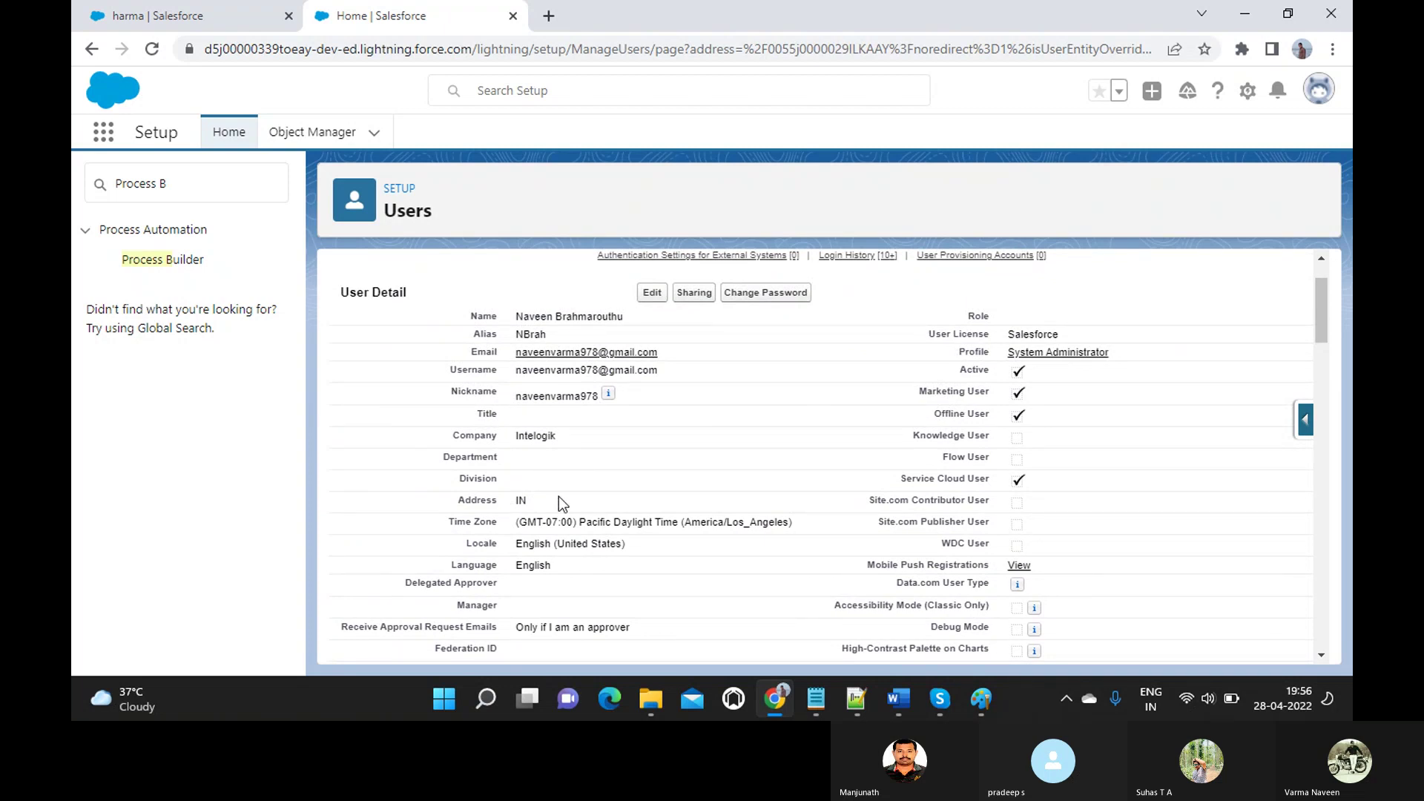
left_click(652, 292)
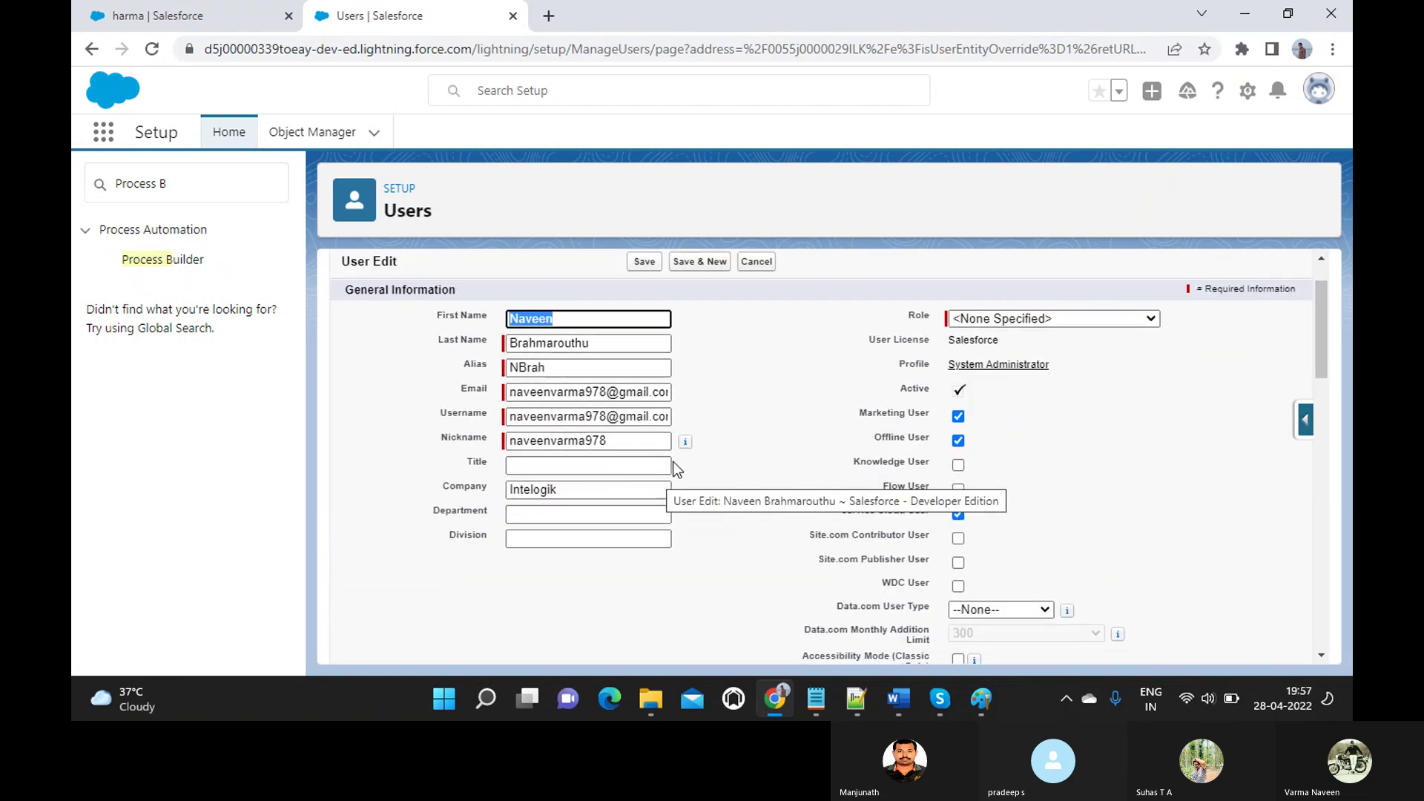
scroll(779, 413, "down", 5)
scroll(779, 414, "down", 5)
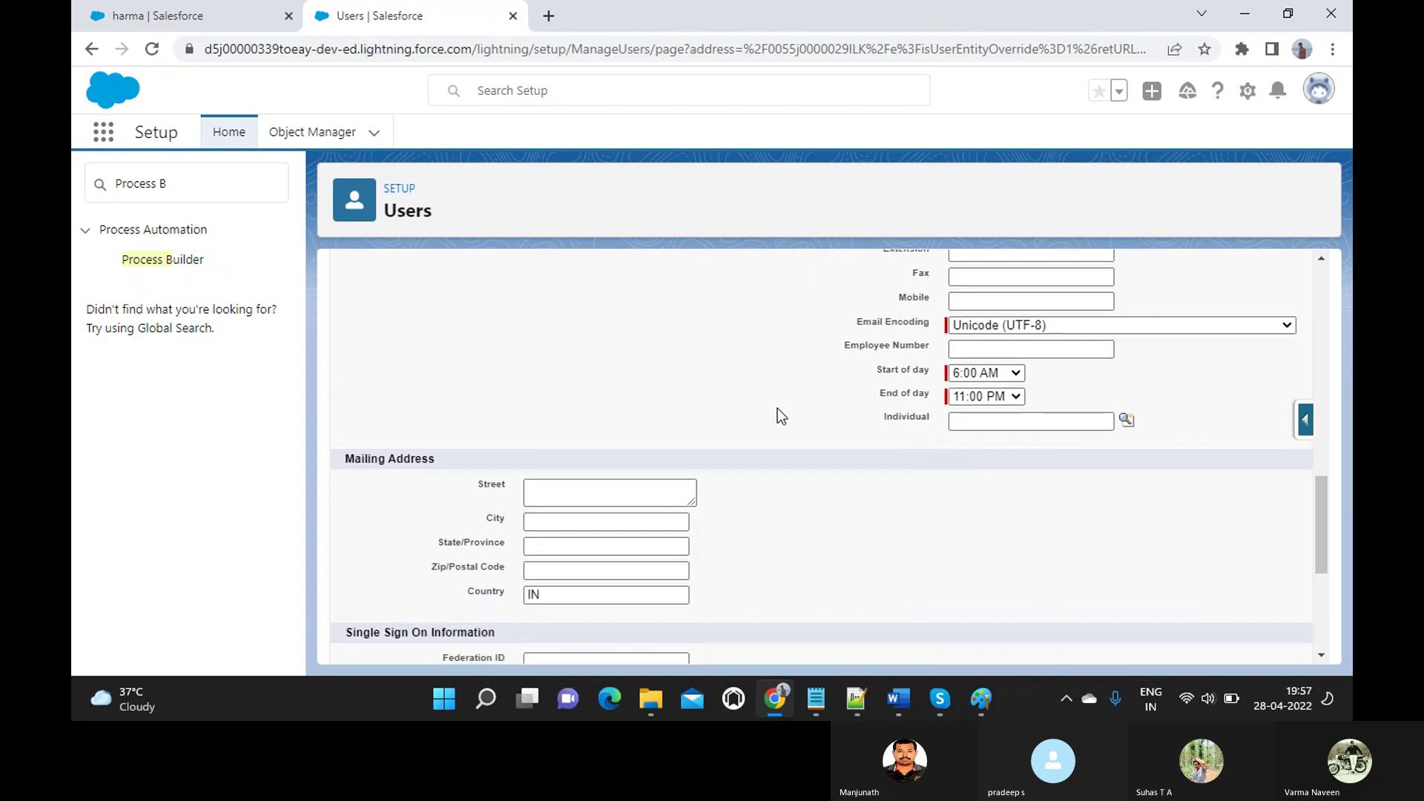
scroll(777, 408, "down", 4)
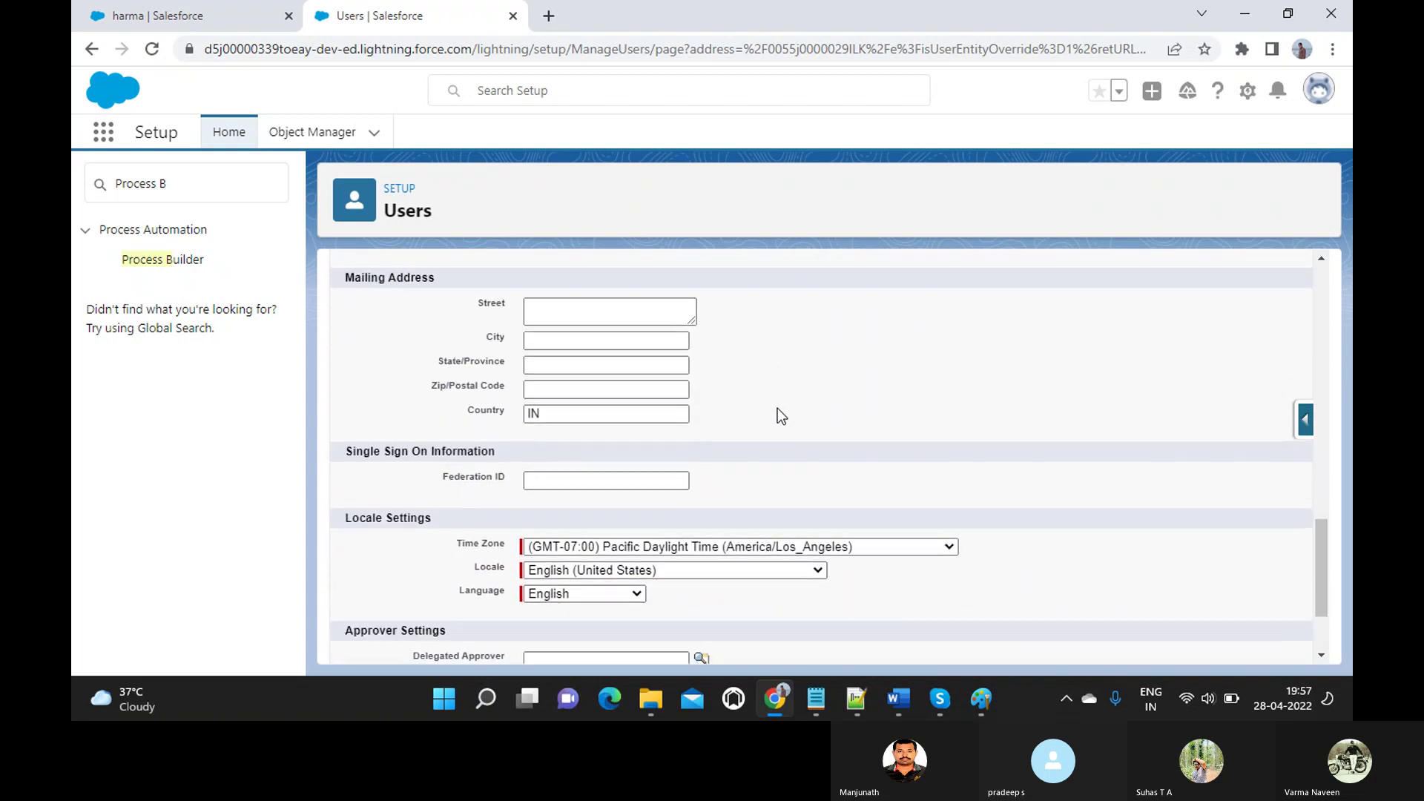
scroll(771, 411, "down", 1)
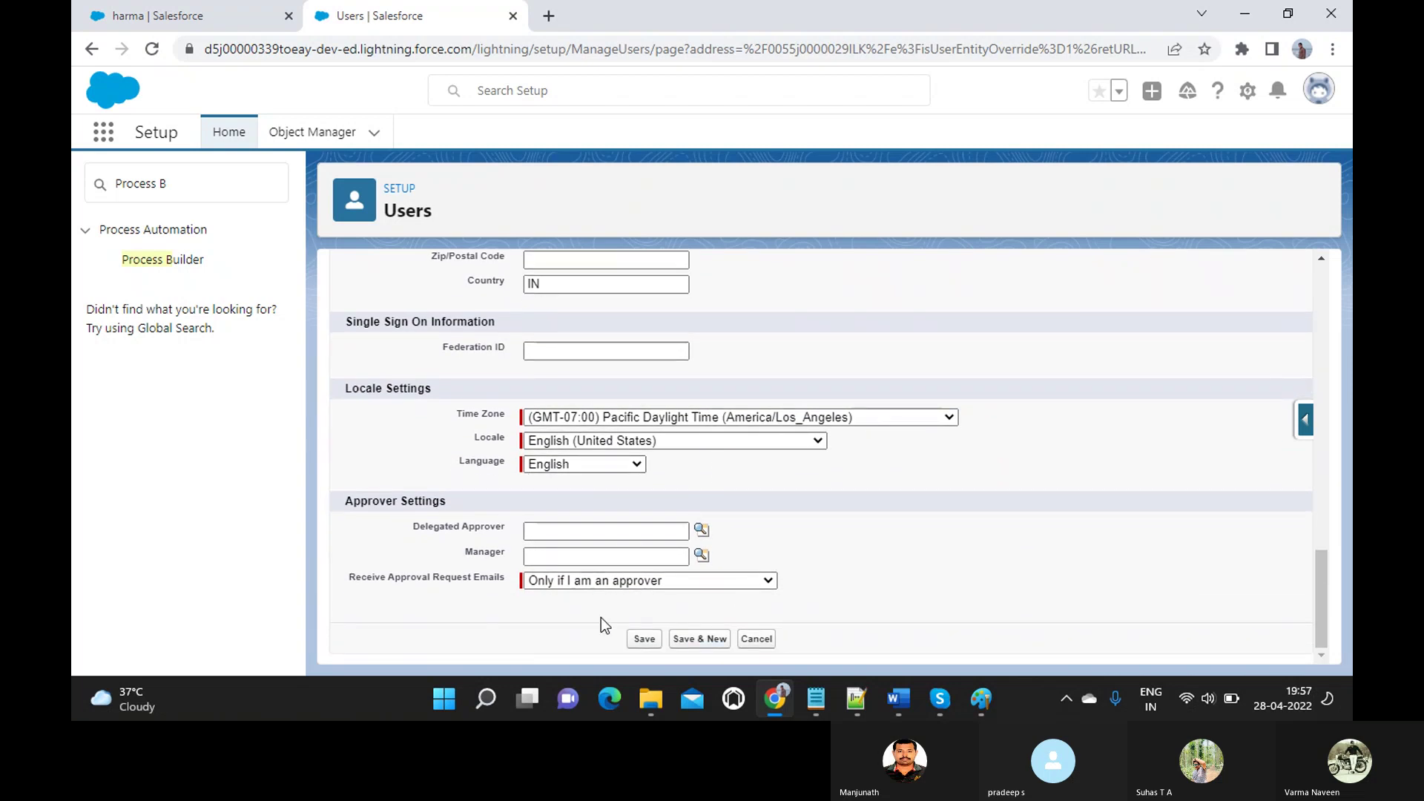
scroll(694, 430, "up", 2)
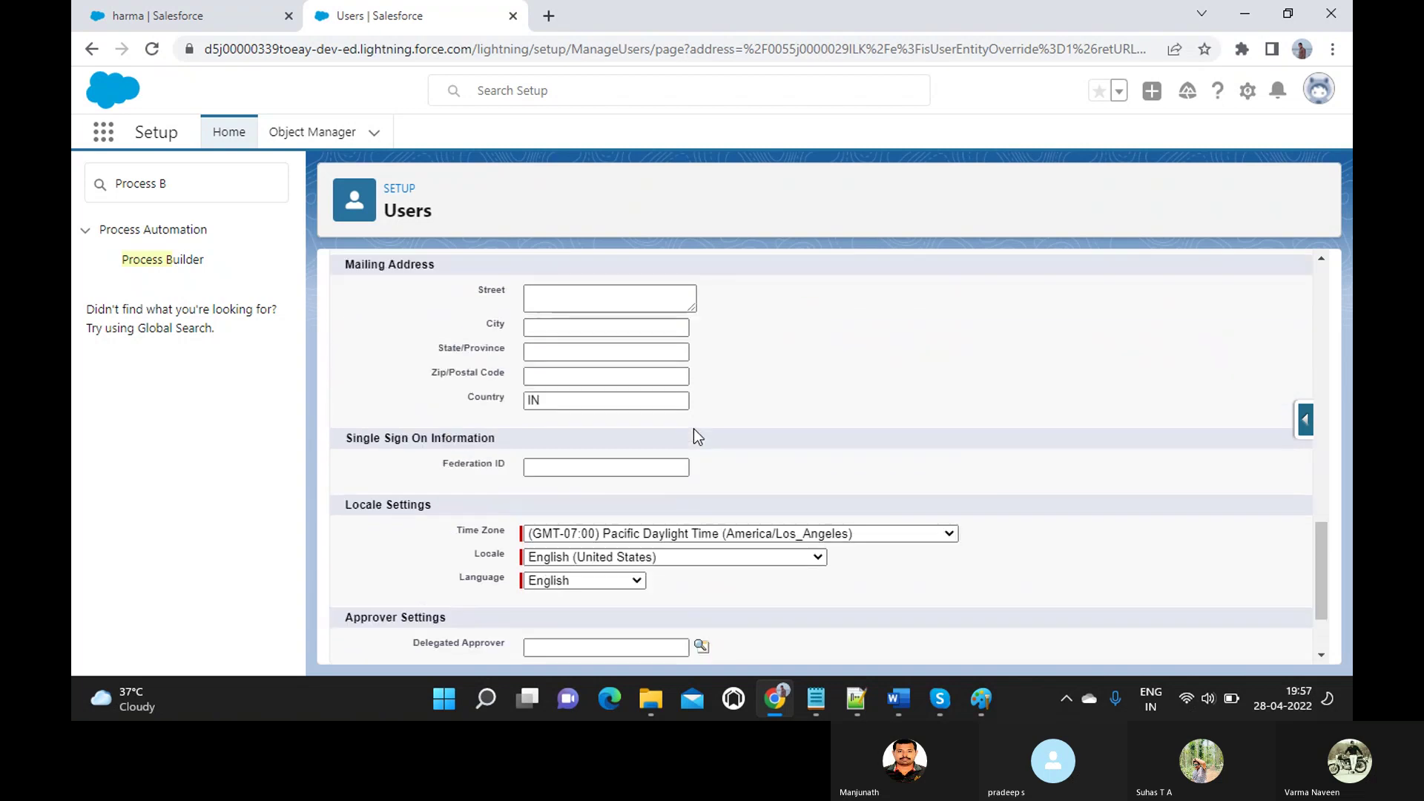
scroll(694, 434, "down", 2)
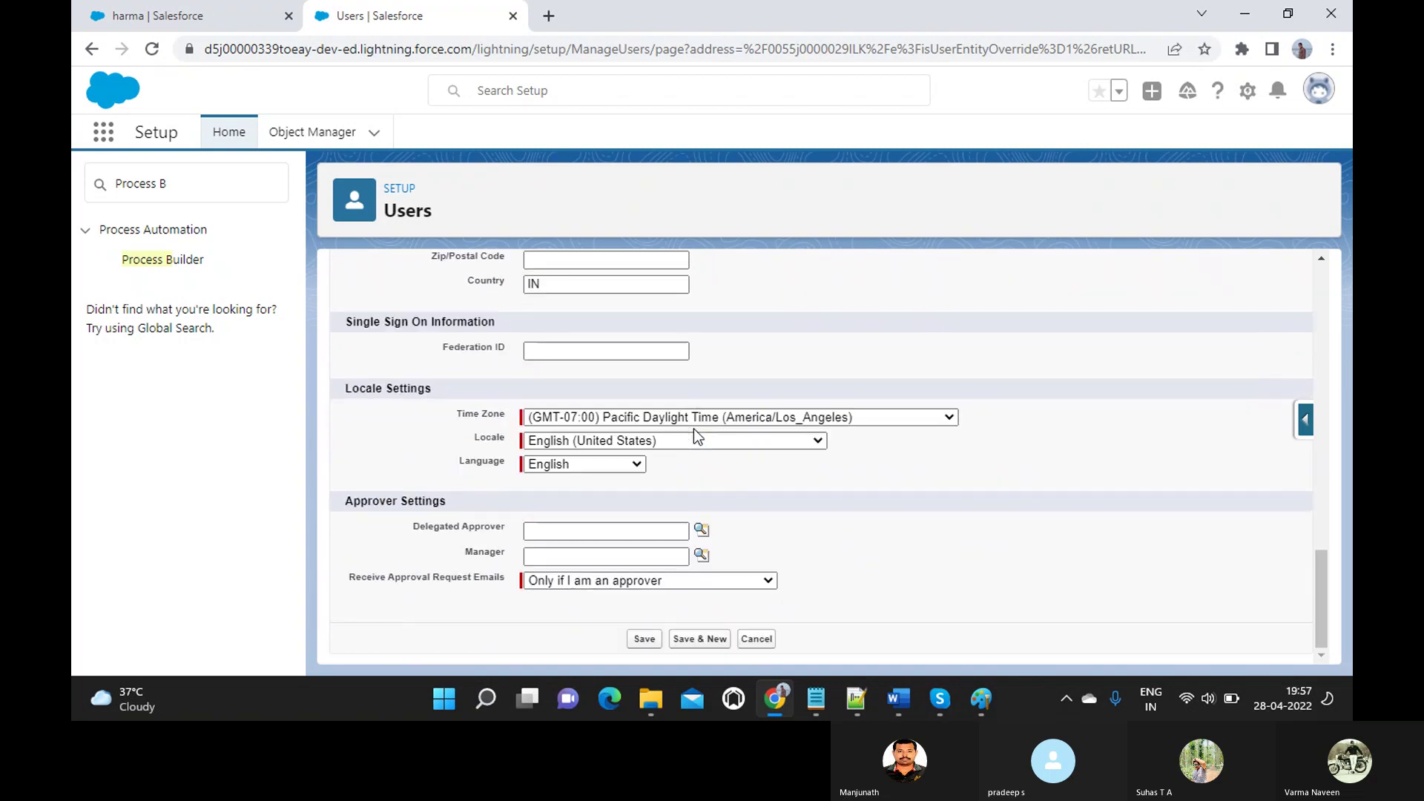
left_click(753, 639)
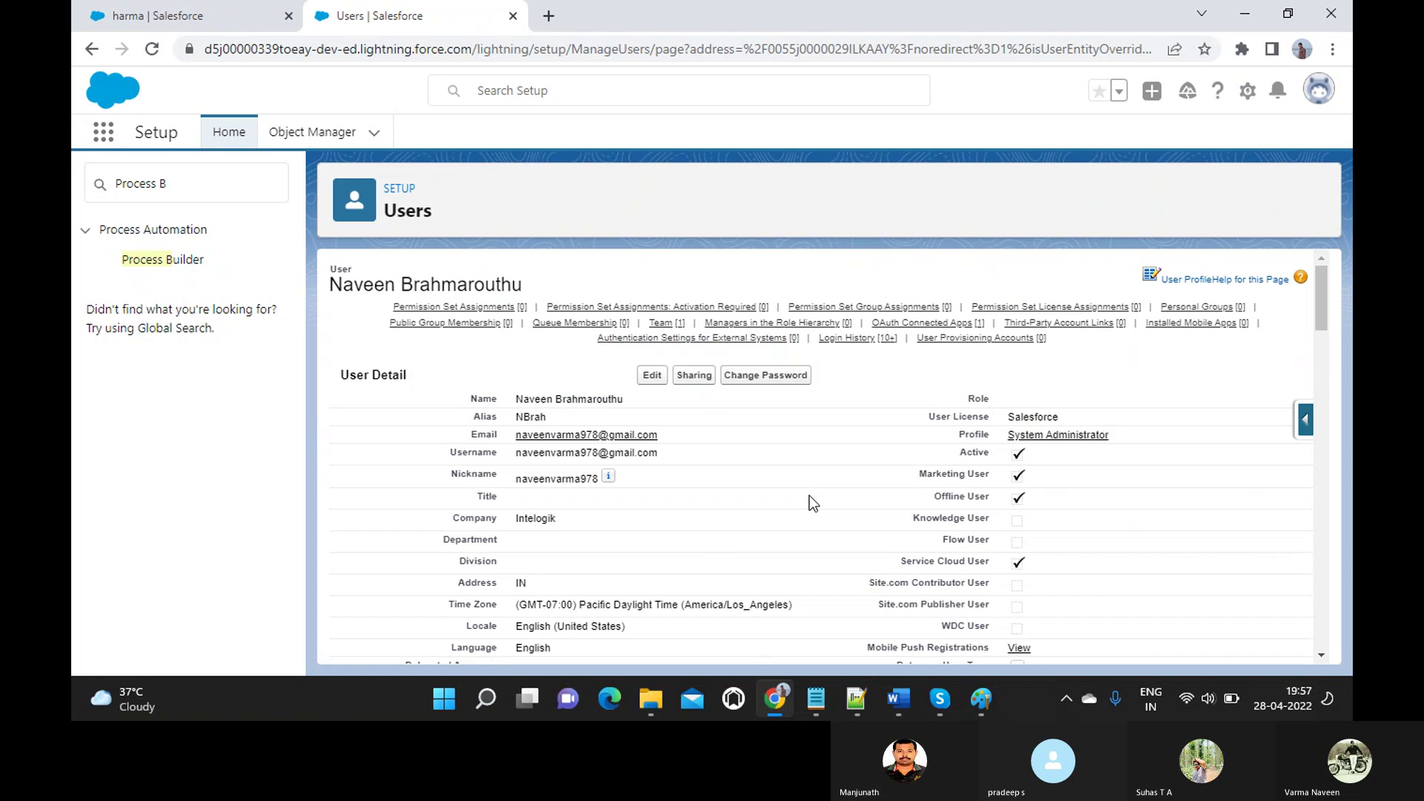
- Look through the user detail fields again for a currency setting
scroll(808, 496, "down", 3)
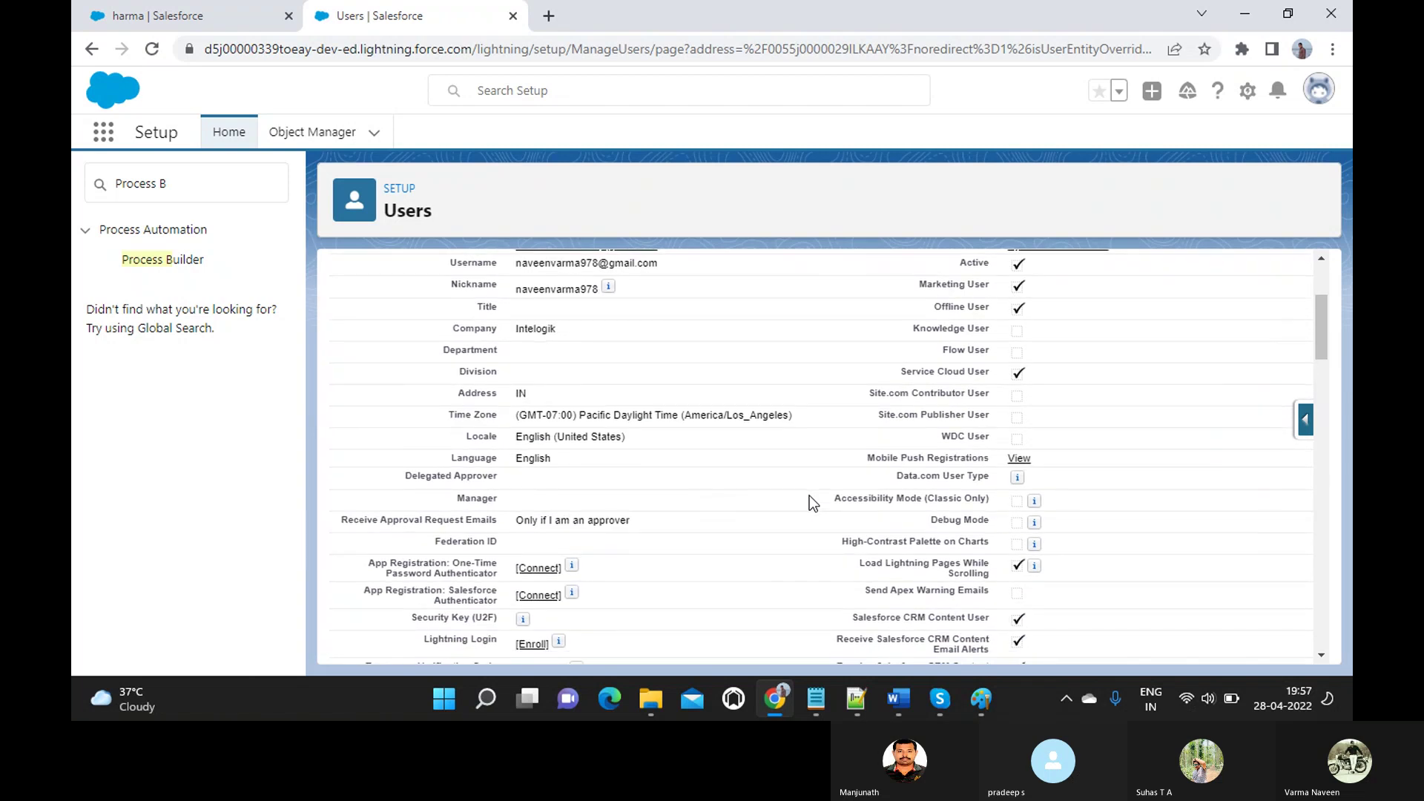
scroll(808, 495, "down", 2)
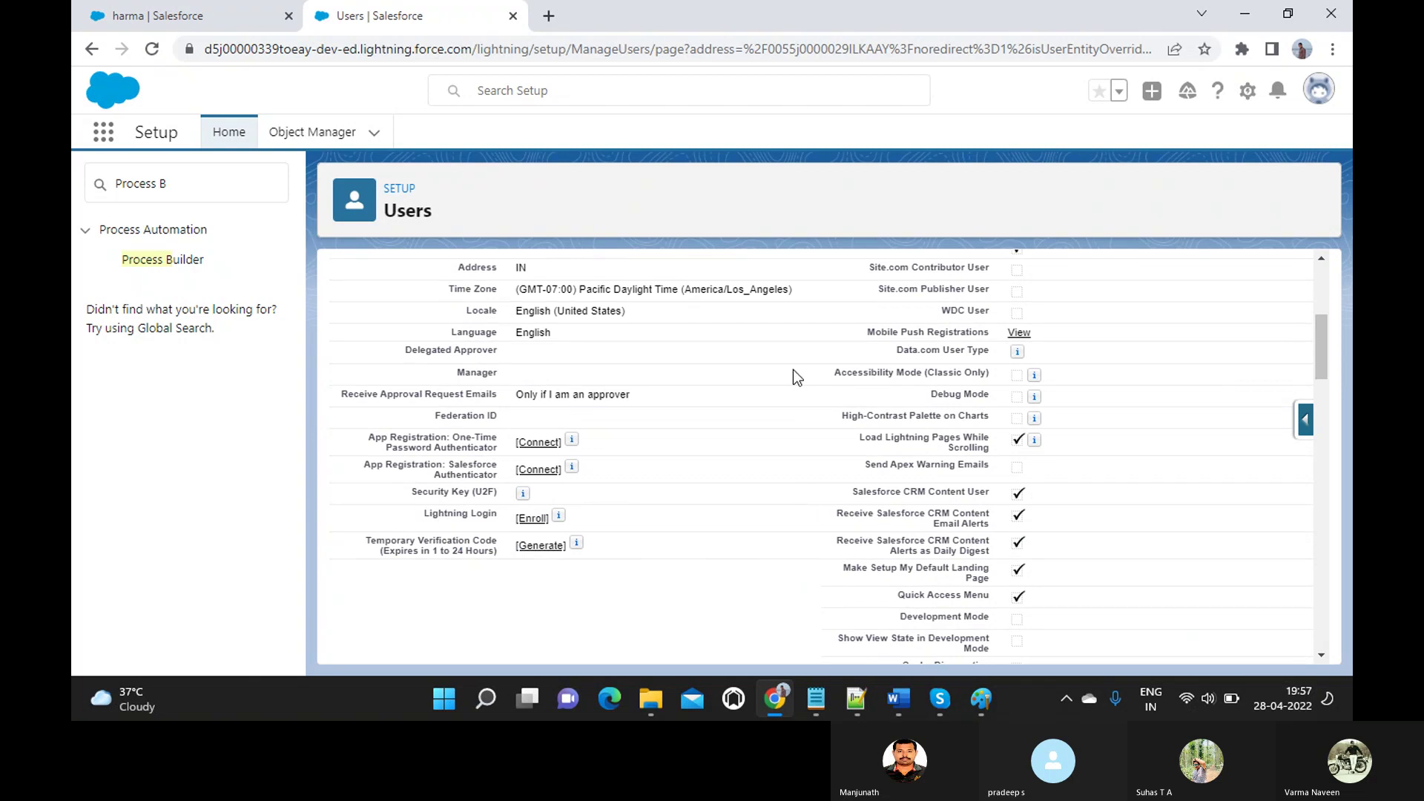
scroll(794, 375, "up", 5)
scroll(795, 377, "down", 3)
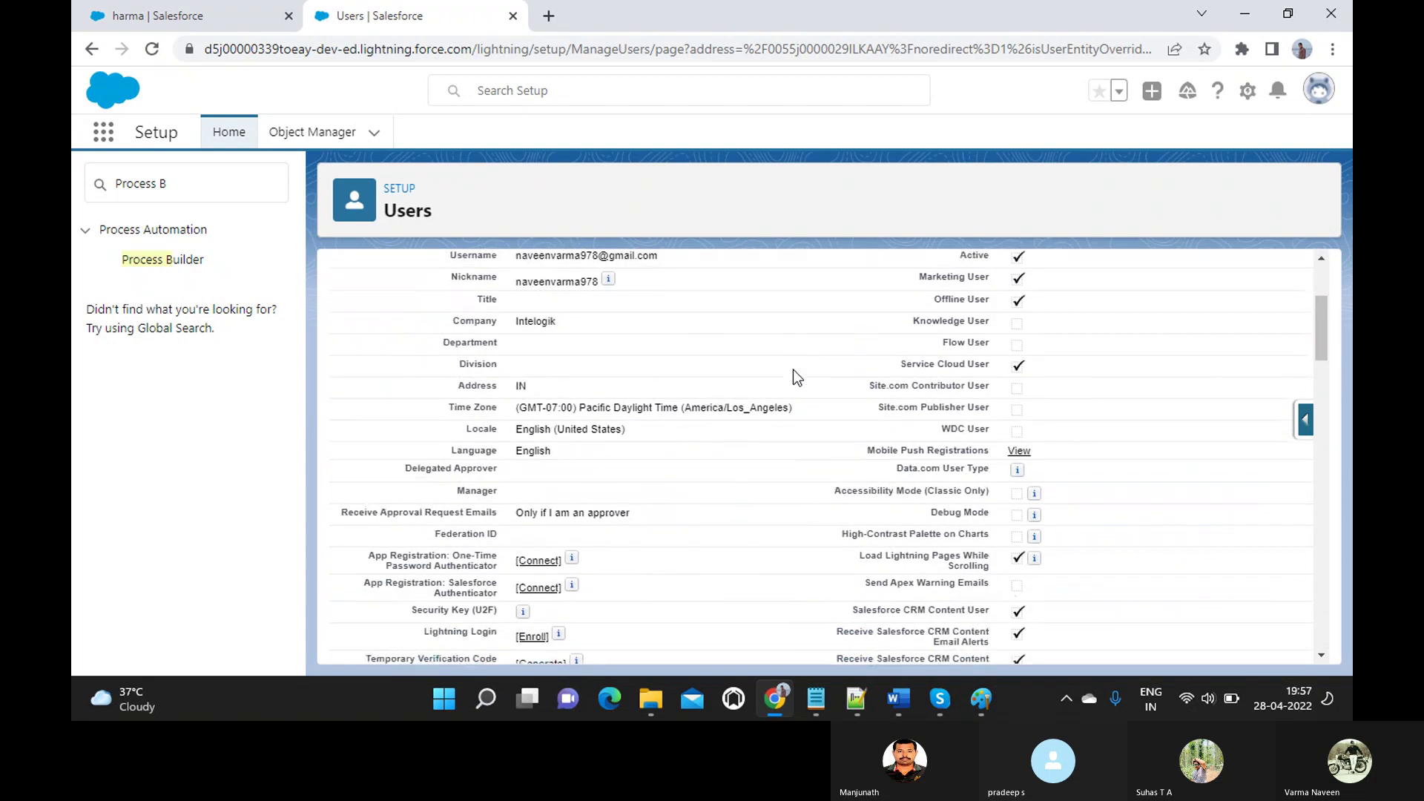
scroll(793, 370, "up", 3)
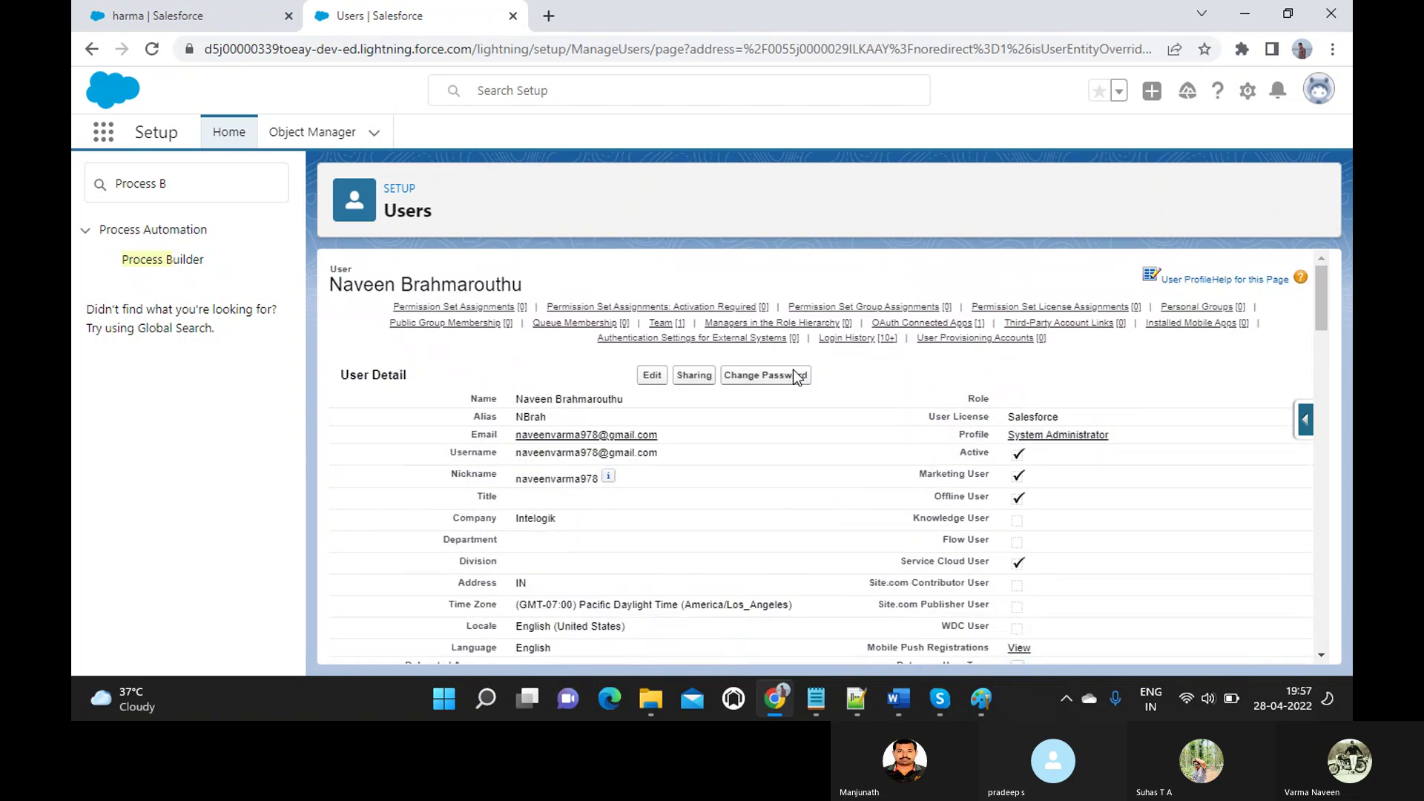
scroll(795, 377, "down", 1)
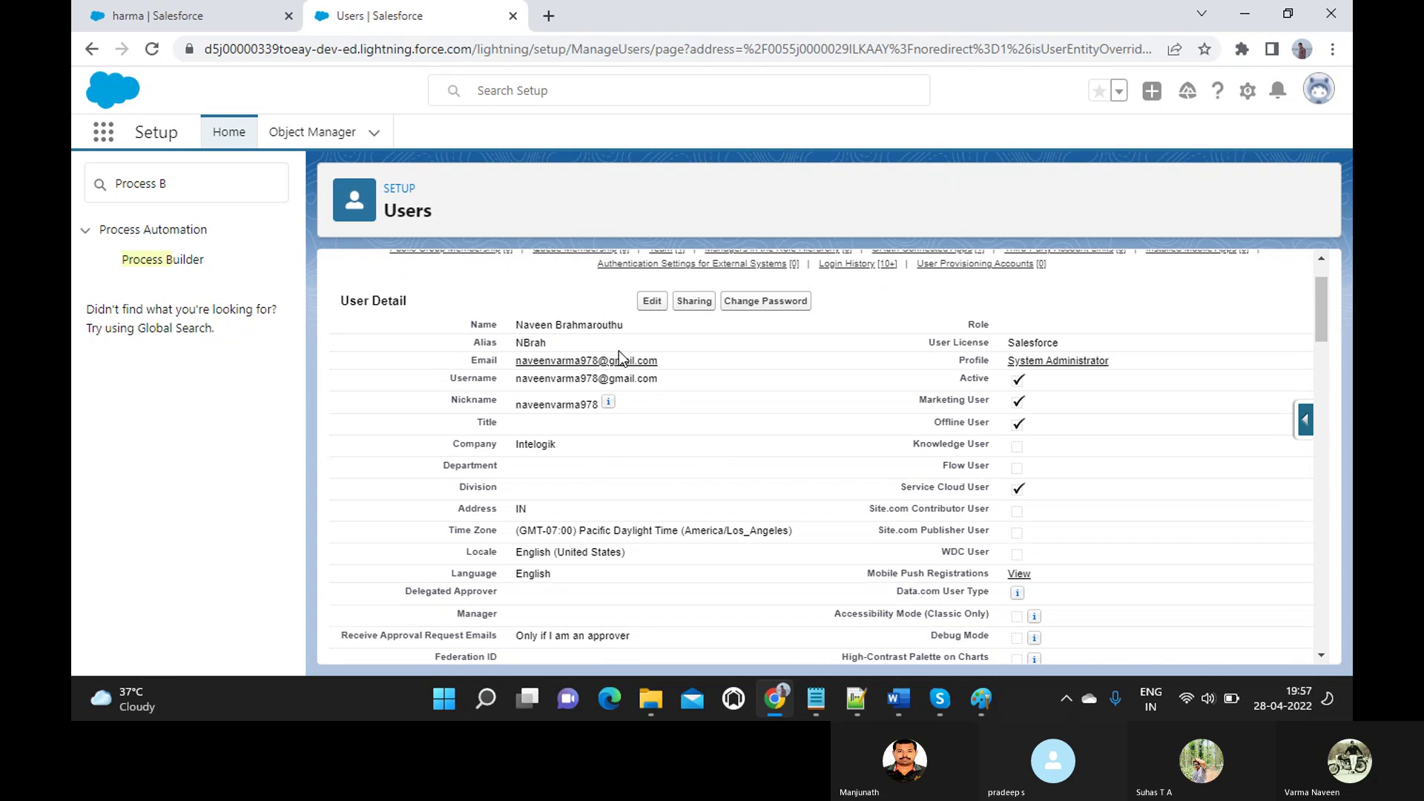
scroll(396, 307, "up", 1)
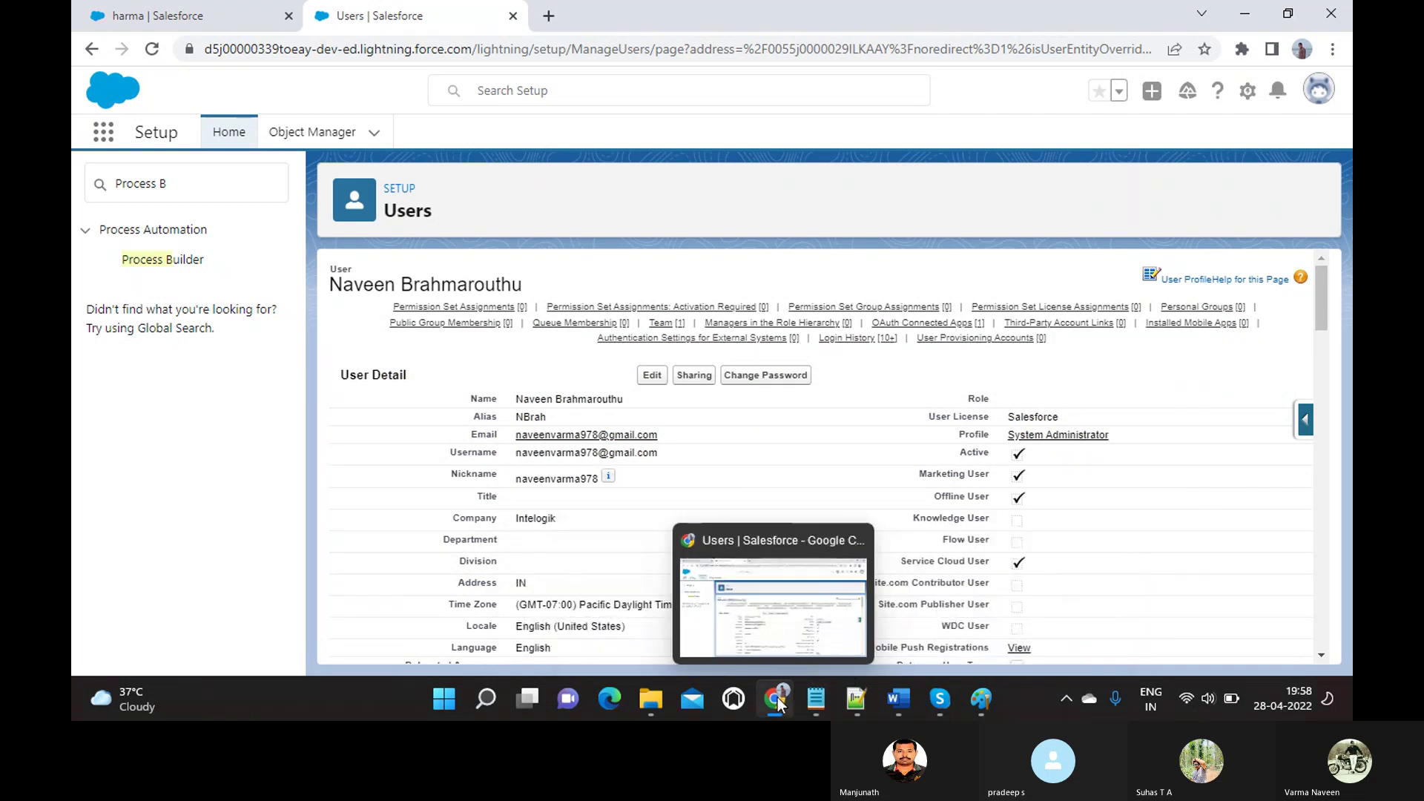
- Switch to the Skype call window and end the SalesForce QA - April 2022 call
mouse_move(938, 701)
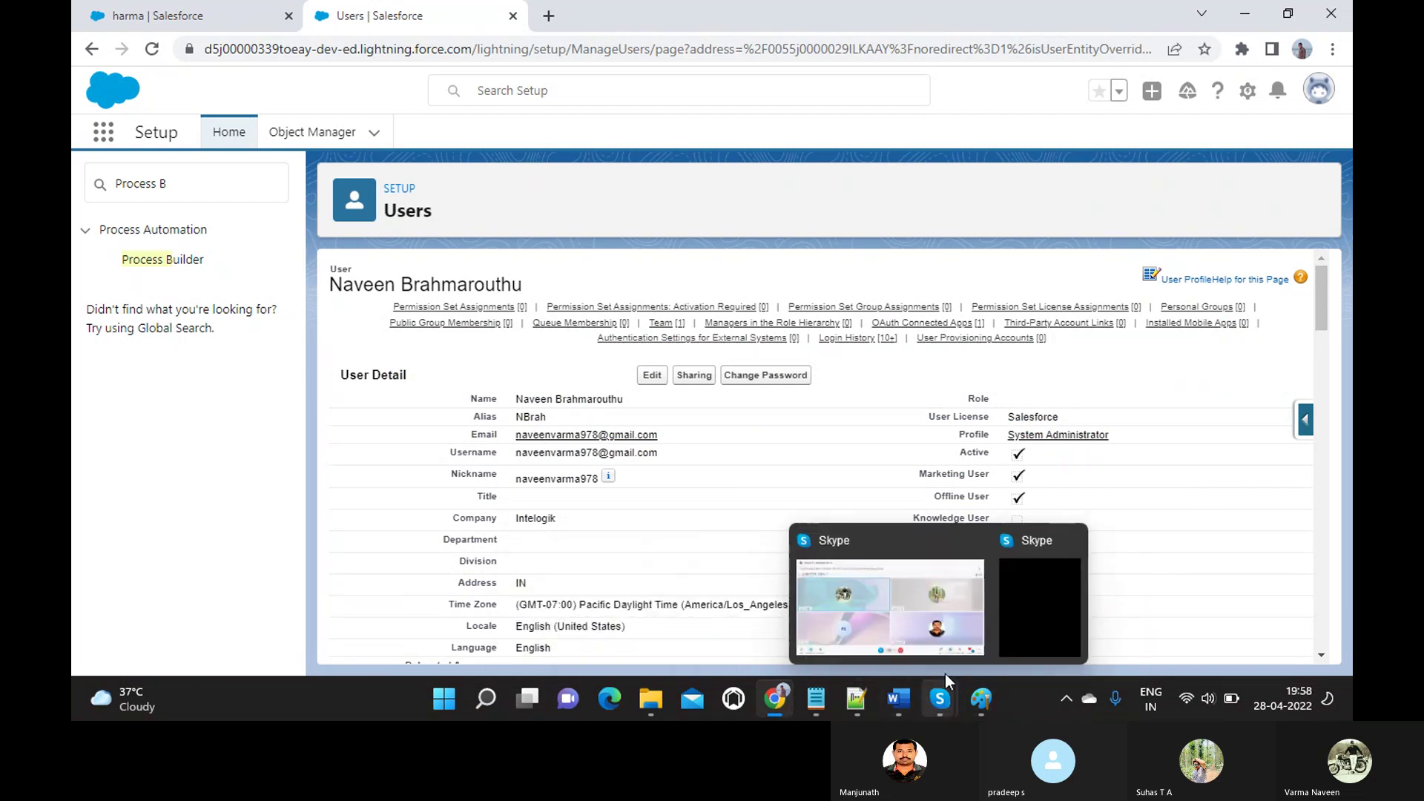
left_click(932, 609)
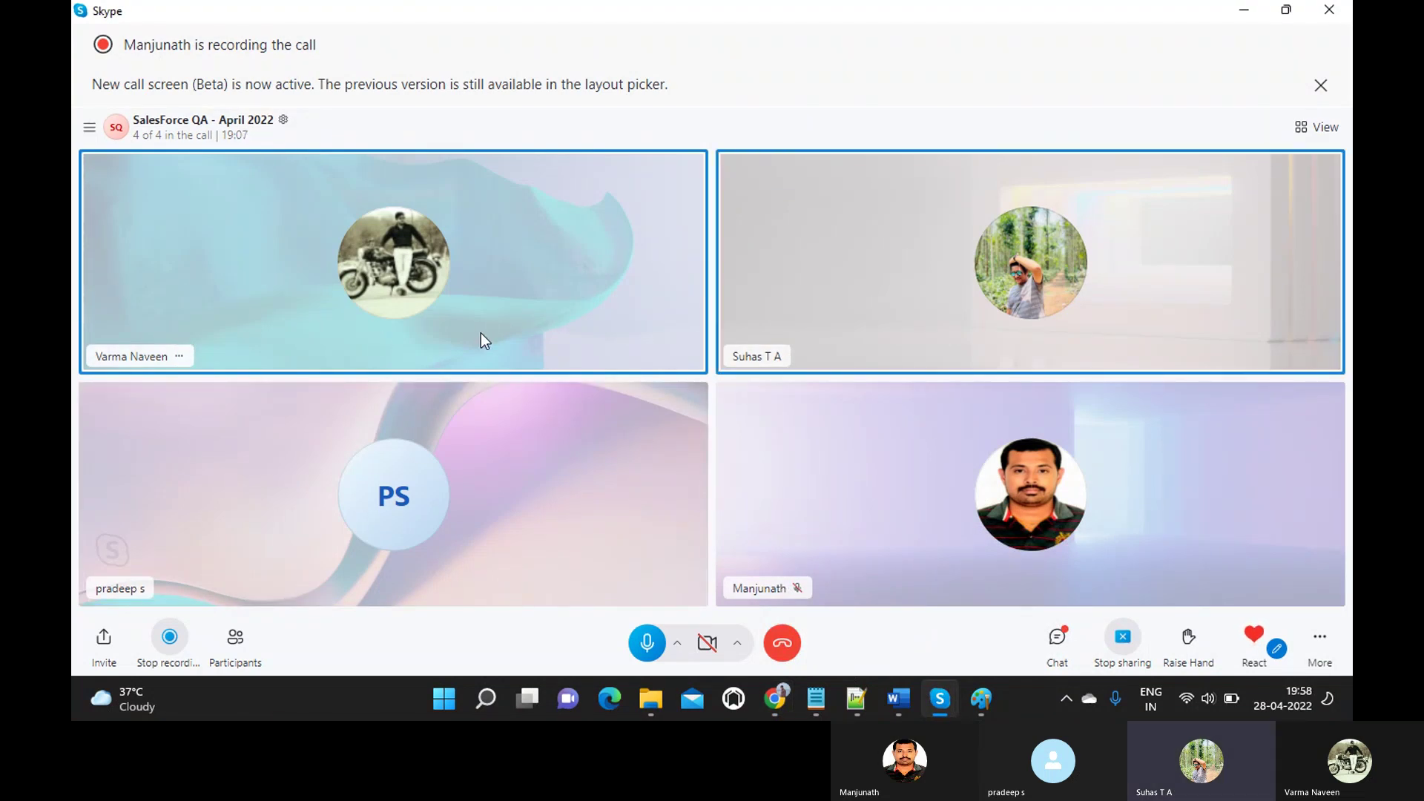
left_click(786, 655)
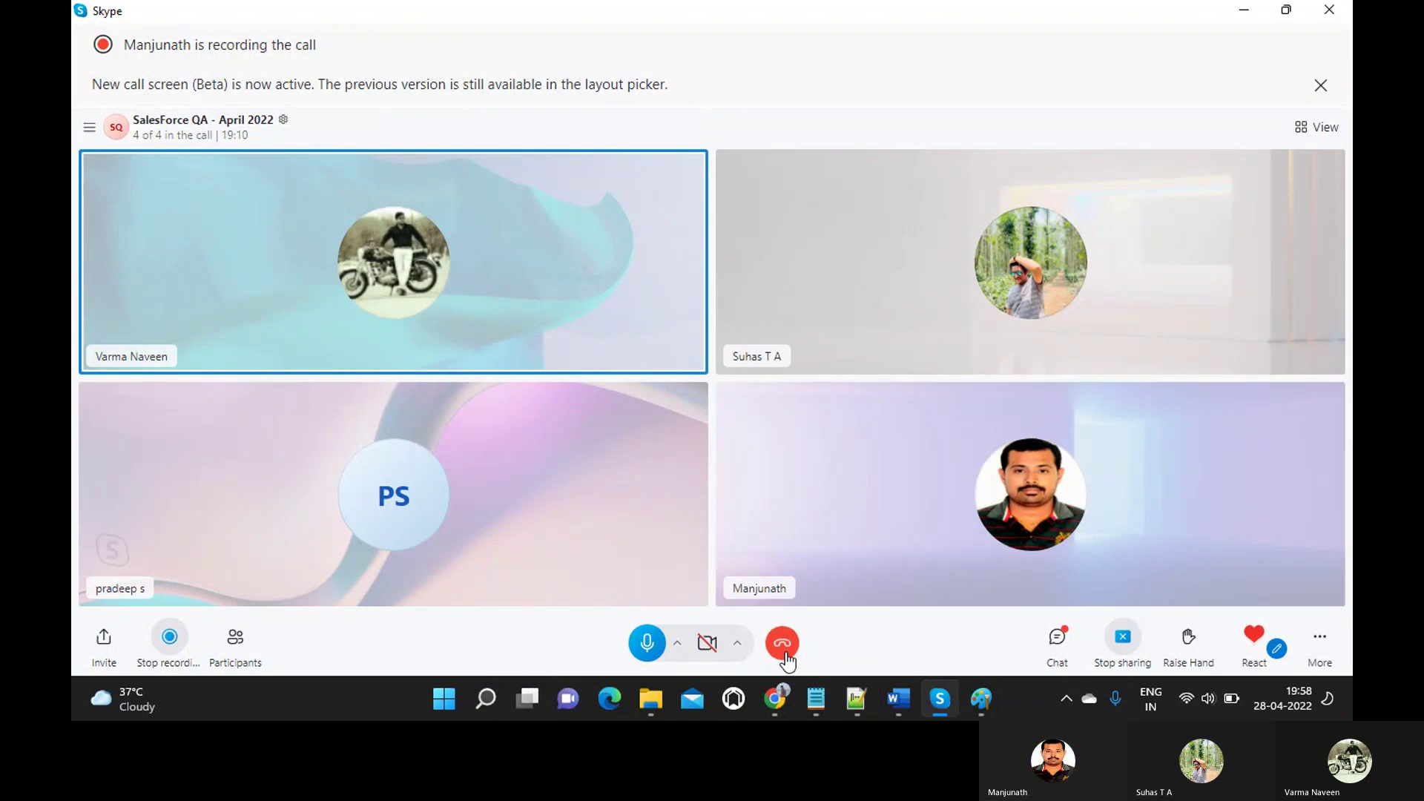